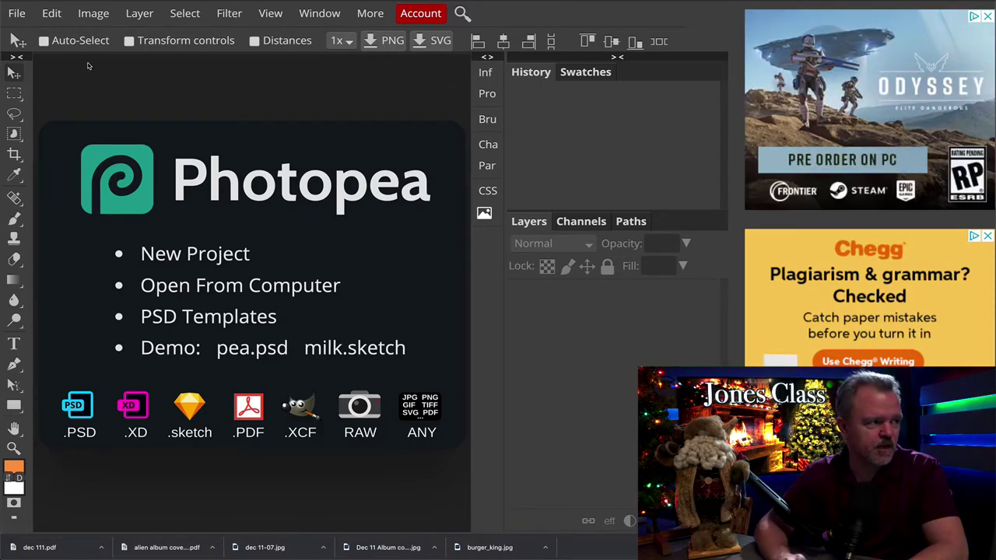
Create a new 800 × 800 px project at 72 DPI with a white background.
{"action": "left_click", "coordinate": [19, 15]}
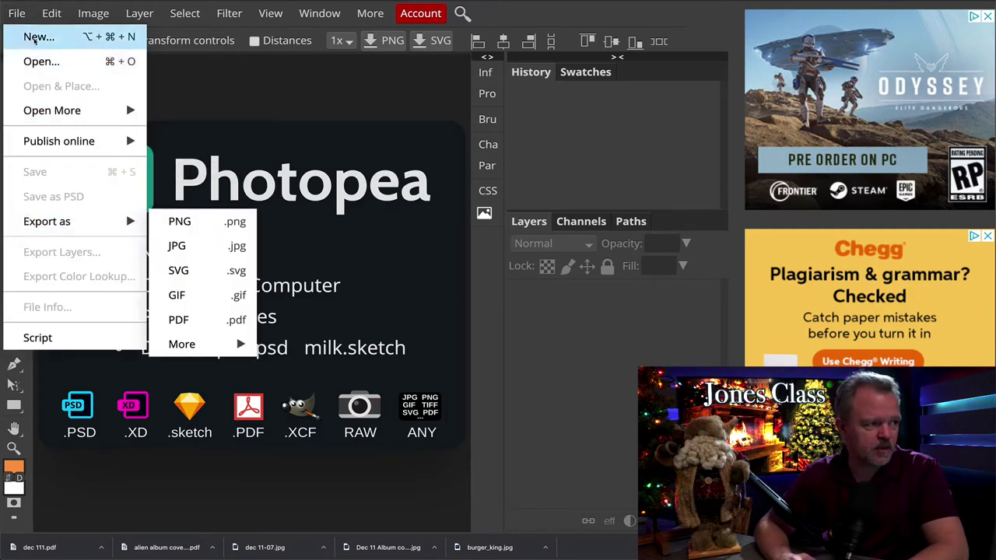
{"action": "left_click", "coordinate": [35, 36]}
{"action": "scroll", "coordinate": [134, 305], "scroll_direction": "down", "scroll_amount": 3}
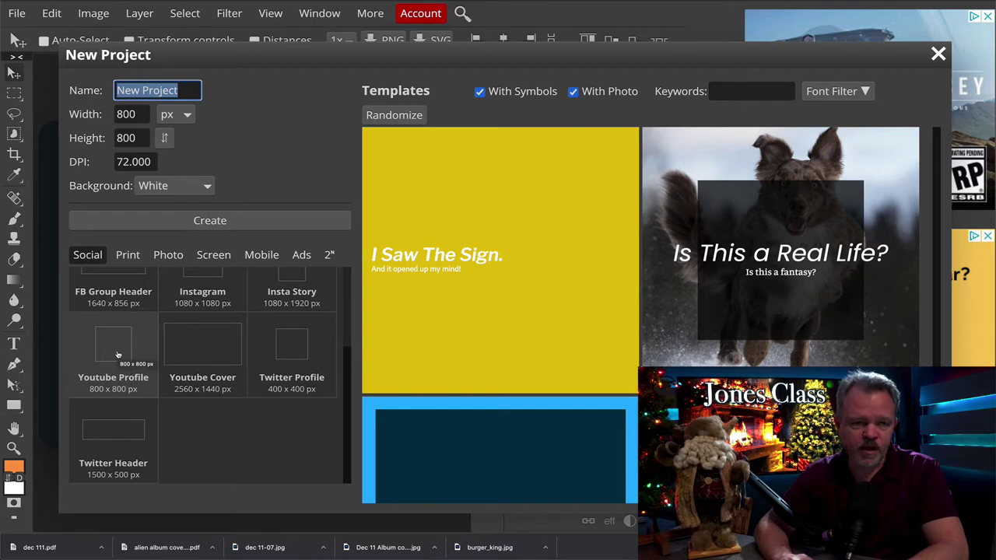
{"action": "left_click", "coordinate": [201, 221]}
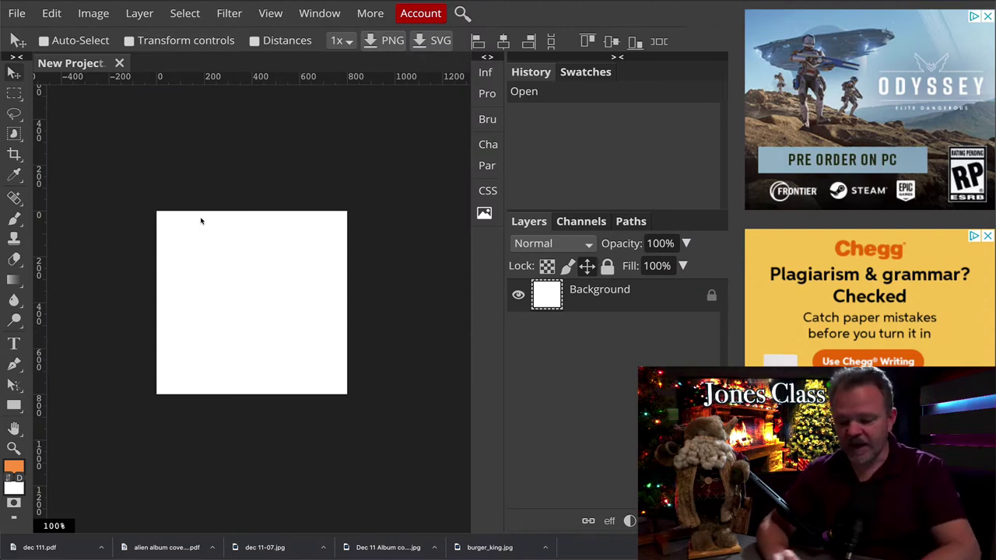
{"action": "key", "text": "ctrl+plus"}
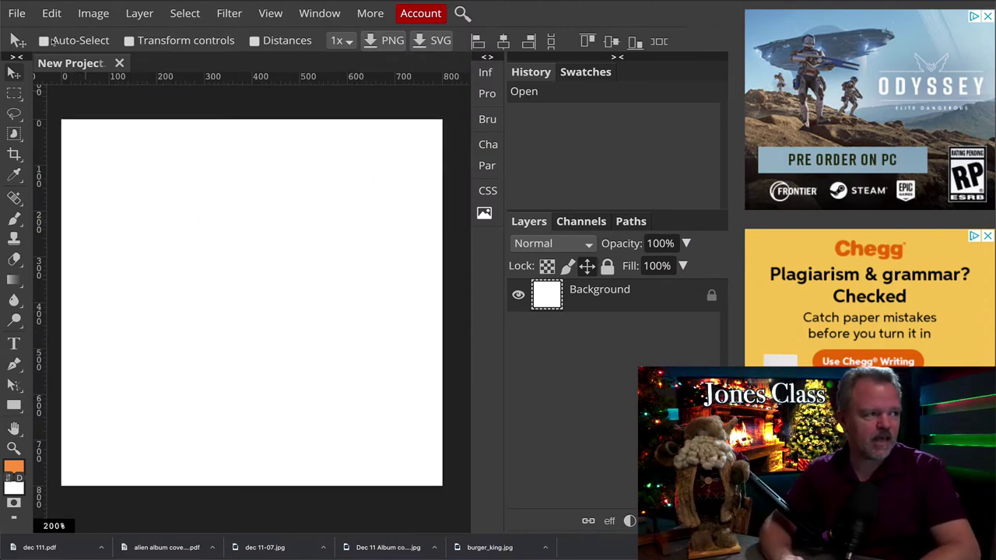
Place the Domino's Pizza logo PNG from the Desktop into the project and scale it to about 70%.
{"action": "left_click", "coordinate": [19, 15]}
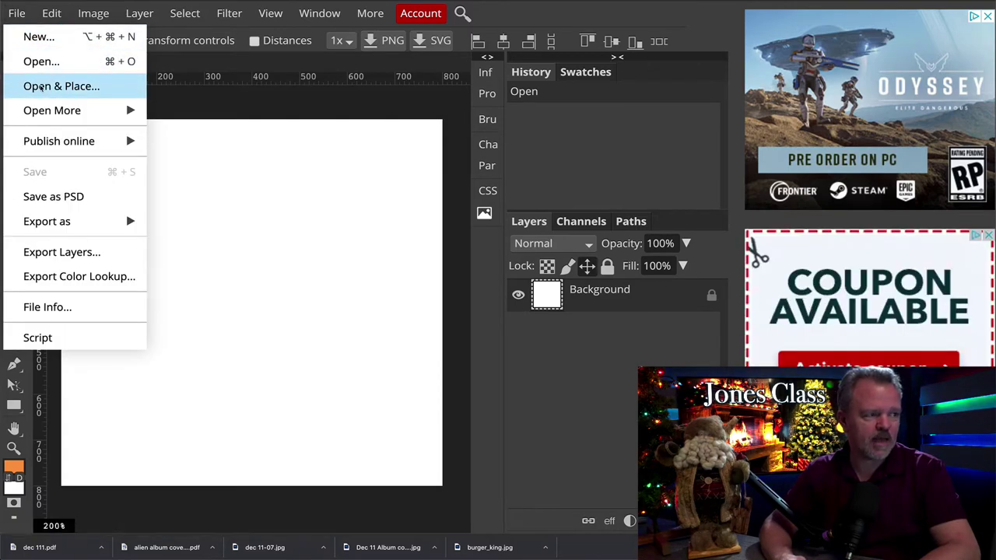
{"action": "left_click", "coordinate": [41, 86]}
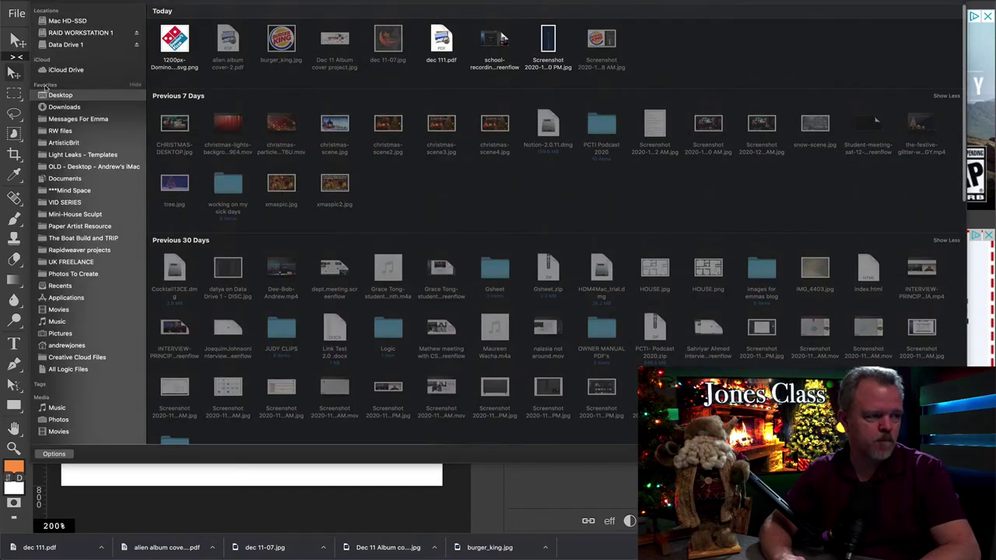
{"action": "left_click", "coordinate": [174, 39]}
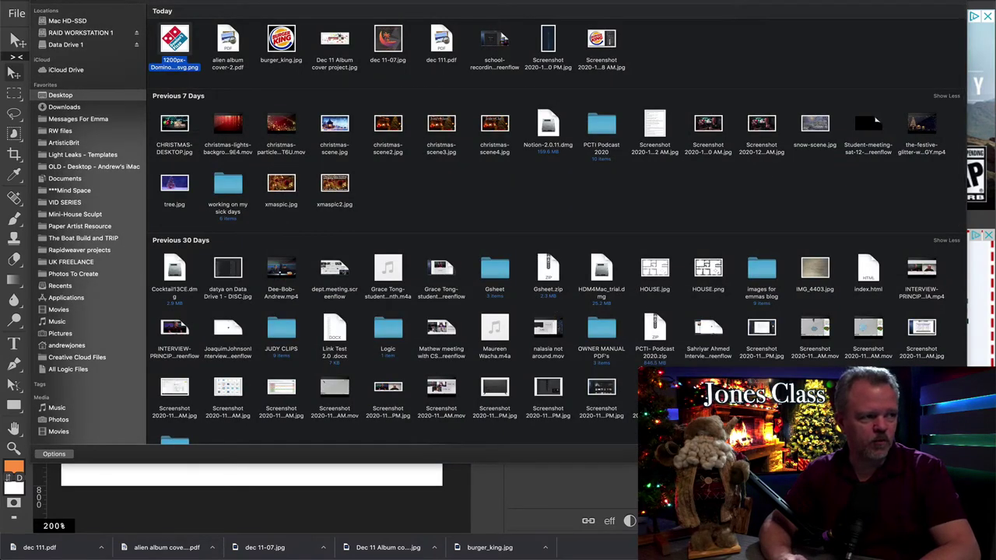
{"action": "key", "text": "Return"}
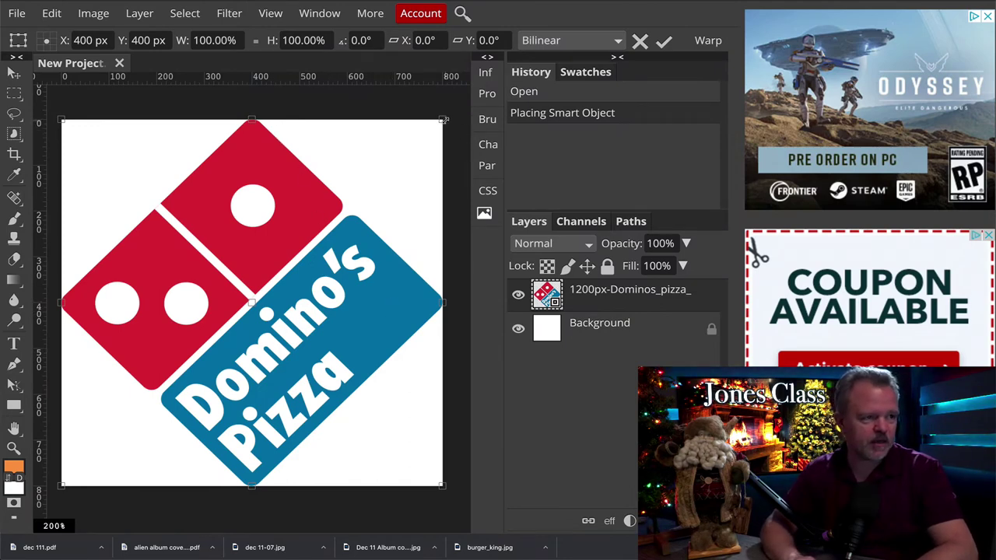
{"action": "left_click_drag", "start_coordinate": [443, 120], "coordinate": [384, 175]}
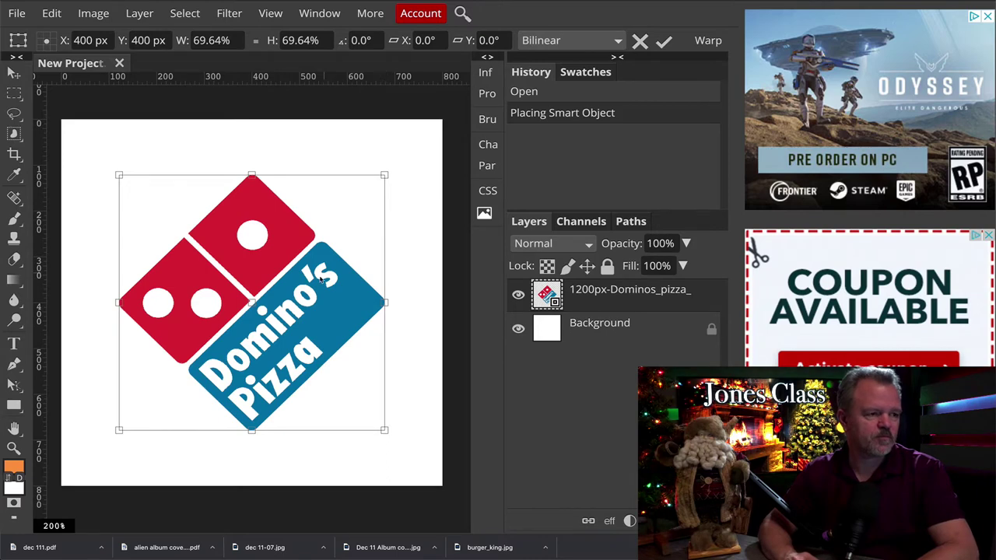
{"action": "key", "text": "Return"}
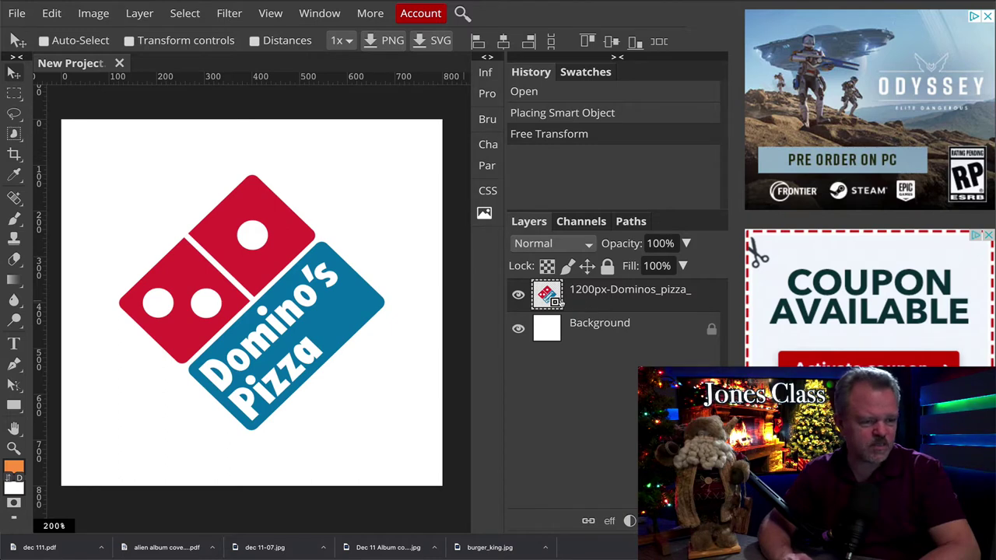
Rasterize the logo layer, try an eraser stroke across the blue panel, and undo the stroke.
{"action": "right_click", "coordinate": [586, 303]}
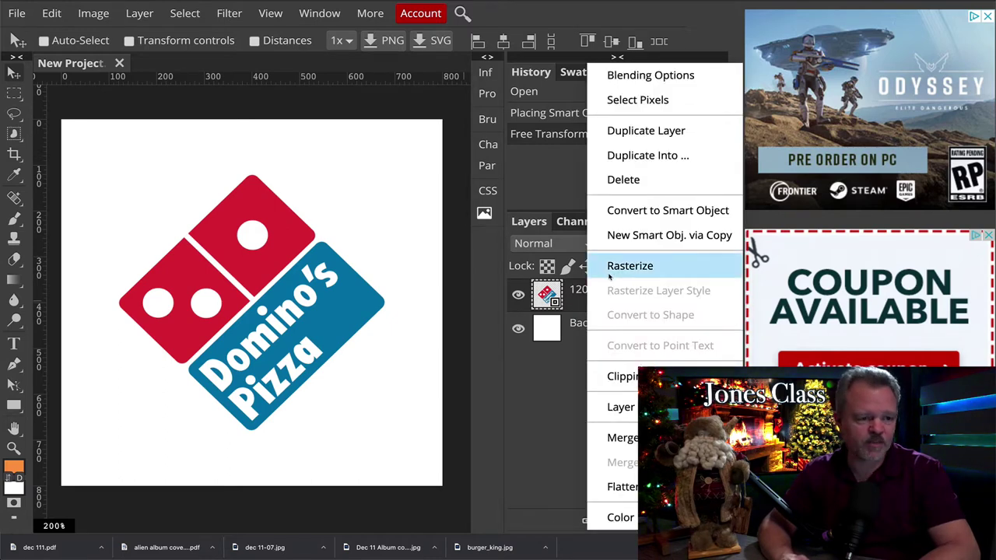
{"action": "left_click", "coordinate": [609, 272]}
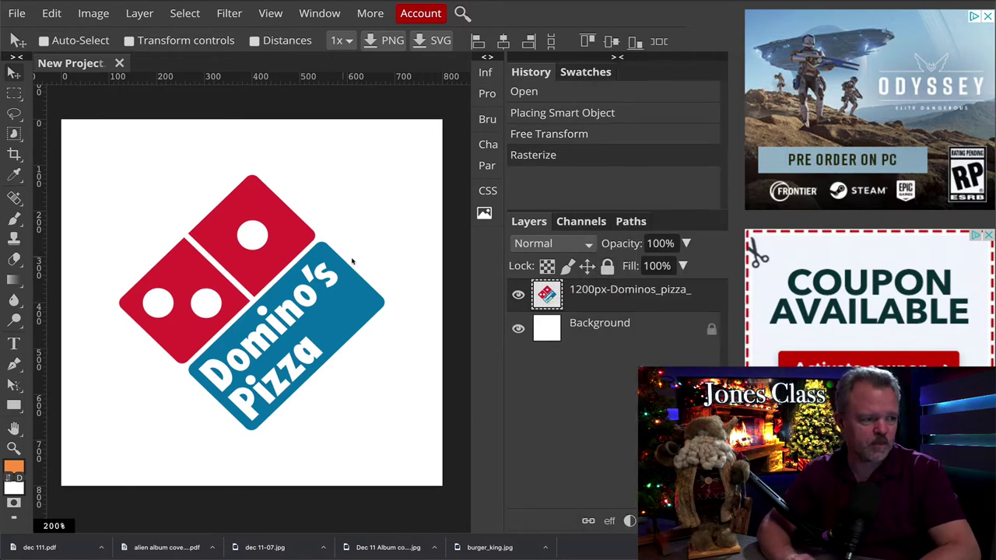
{"action": "key", "text": "e"}
{"action": "left_click_drag", "start_coordinate": [363, 275], "coordinate": [329, 294]}
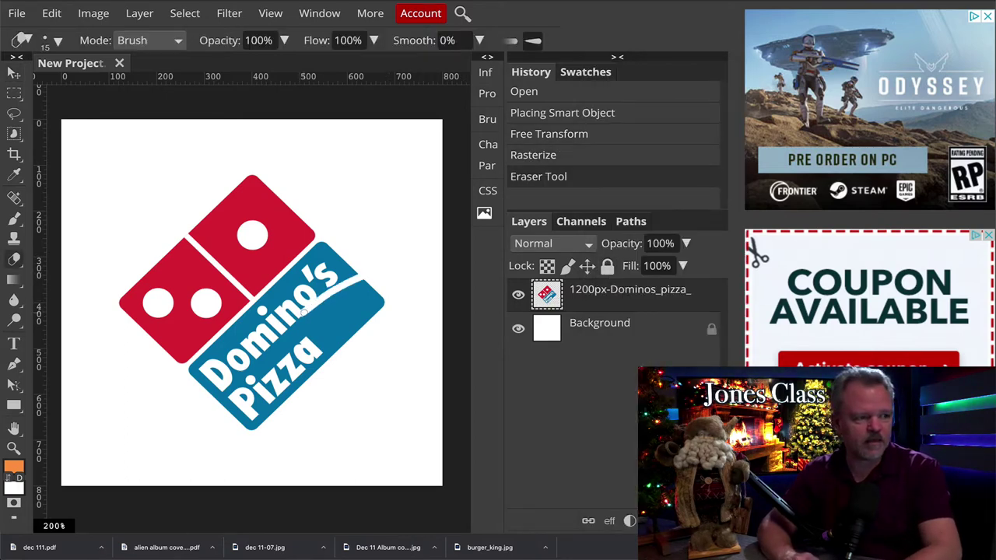
{"action": "key", "text": "ctrl+z"}
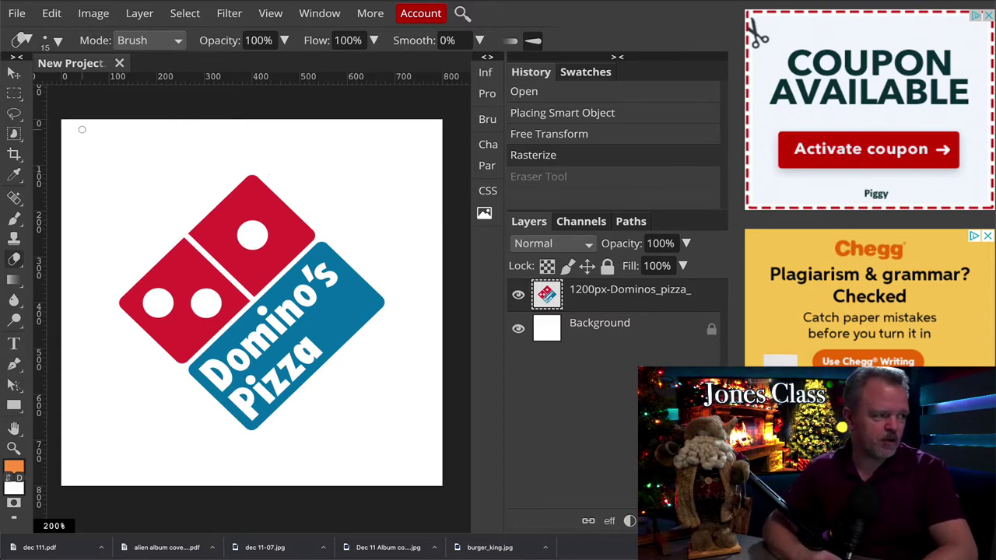
Outline the logo's single-dot red square with the Polygonal Lasso and copy it onto a new layer.
{"action": "right_click", "coordinate": [15, 114]}
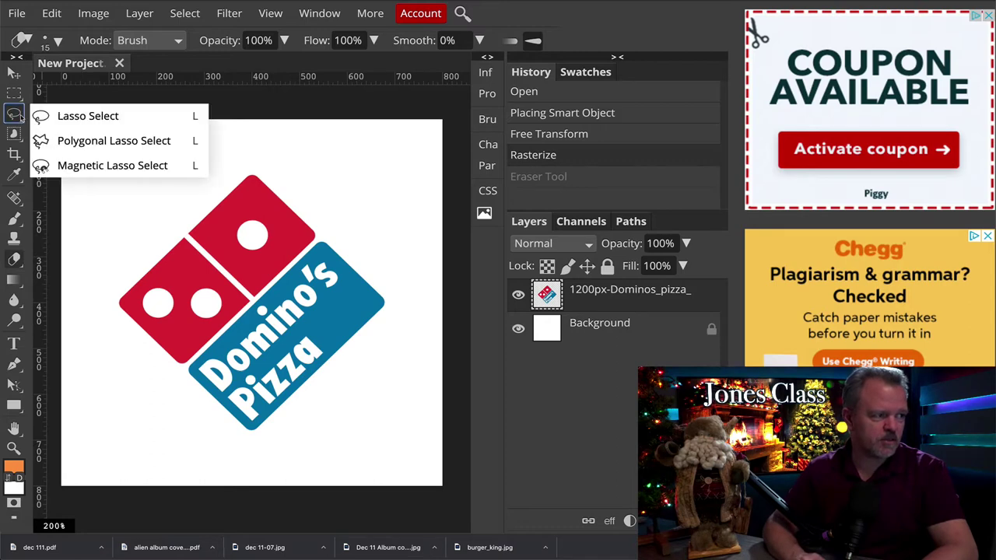
{"action": "left_click", "coordinate": [75, 141]}
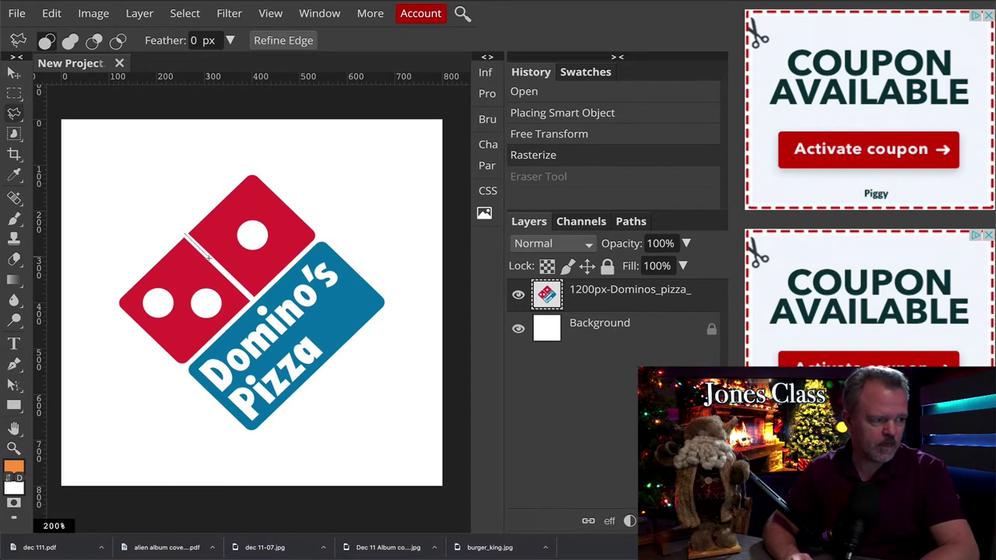
{"action": "left_click", "coordinate": [255, 300]}
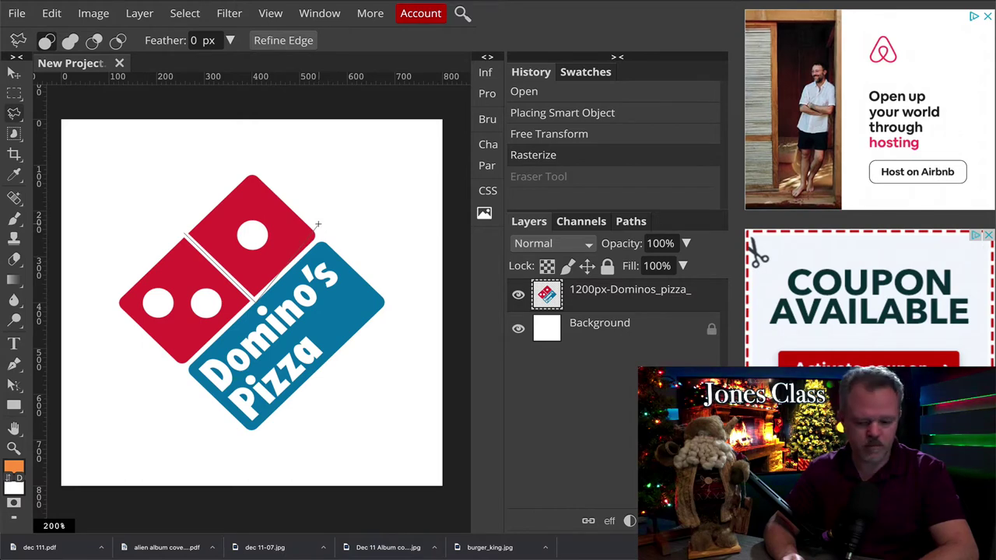
{"action": "key", "text": "ctrl+z"}
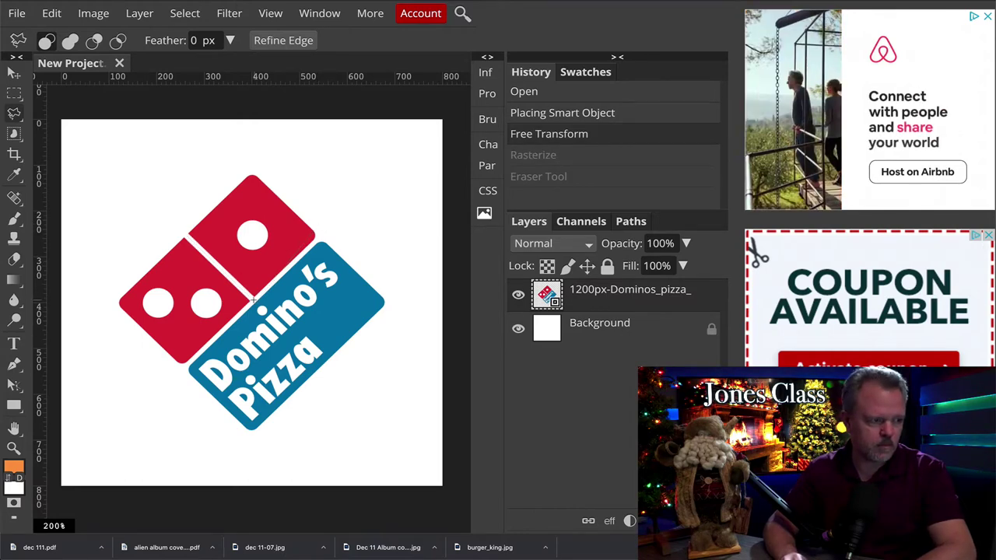
{"action": "left_click", "coordinate": [254, 298]}
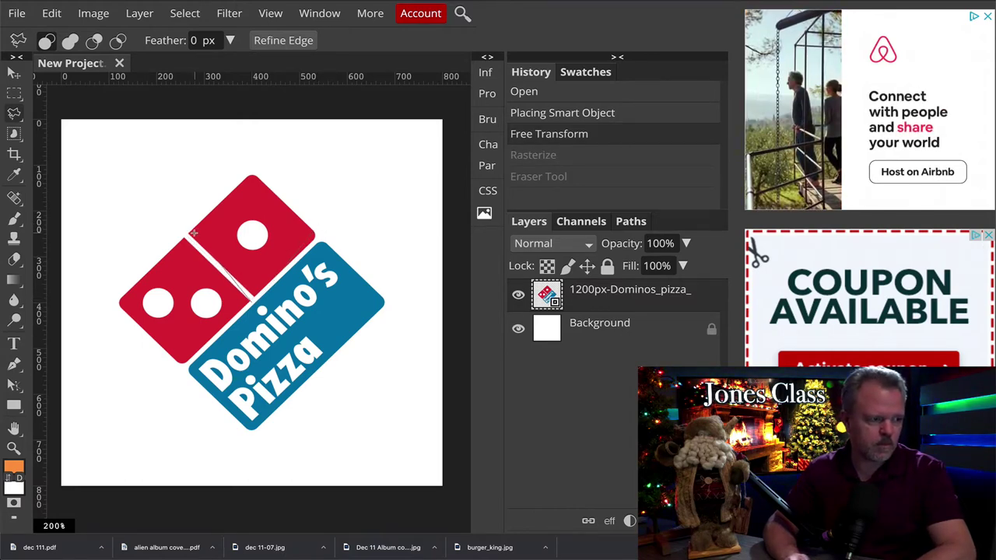
{"action": "scroll", "coordinate": [256, 293], "scroll_direction": "up", "scroll_amount": 1}
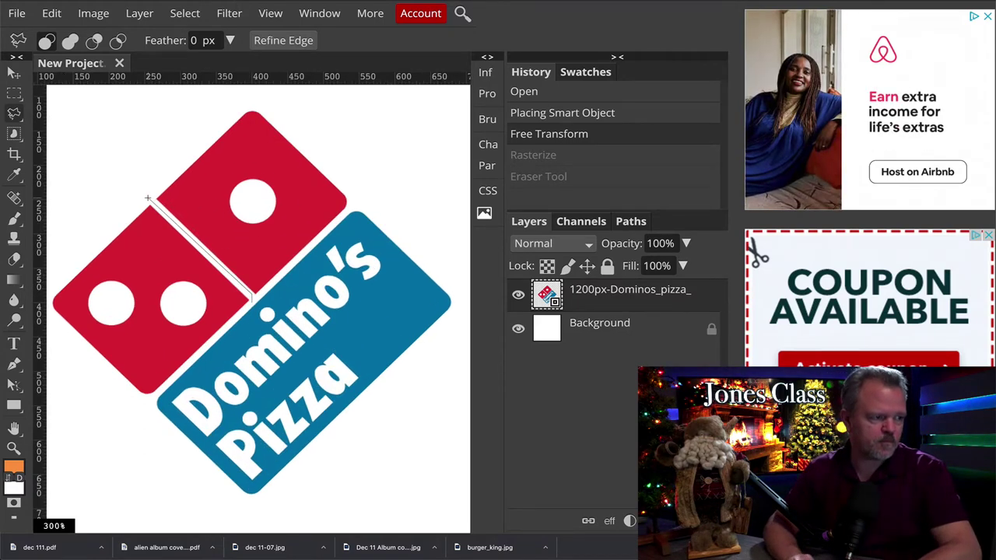
{"action": "left_click", "coordinate": [255, 101]}
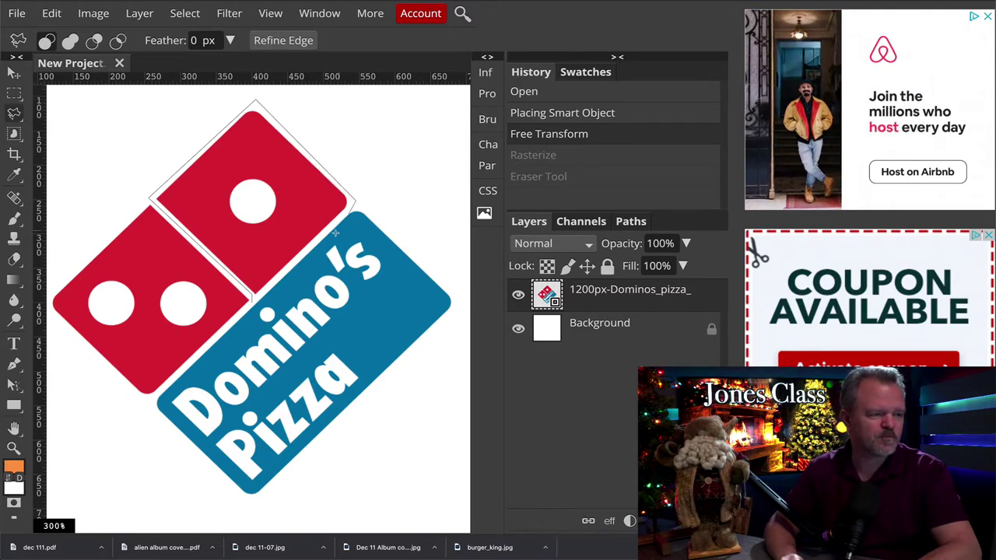
{"action": "double_click", "coordinate": [251, 298]}
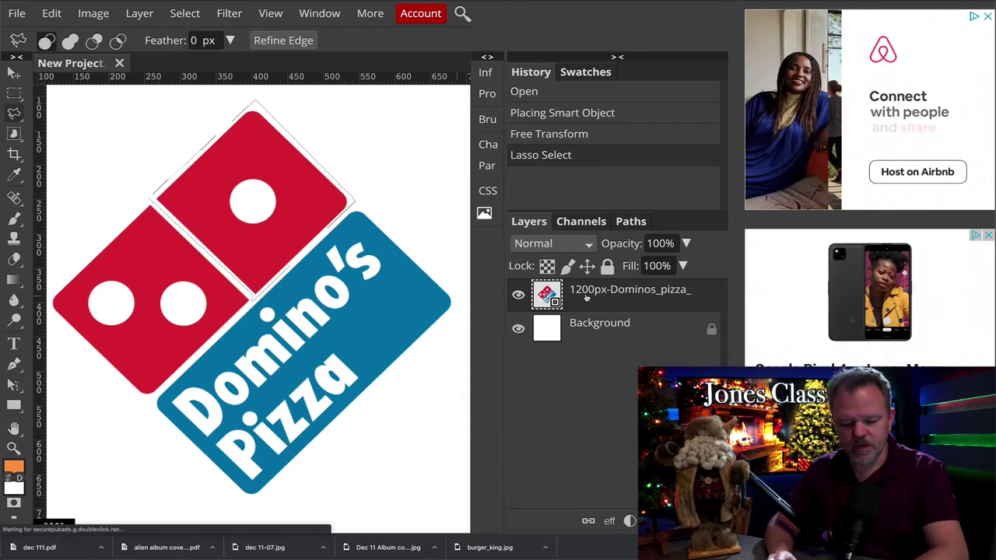
{"action": "key", "text": "ctrl+c"}
{"action": "key", "text": "ctrl+v"}
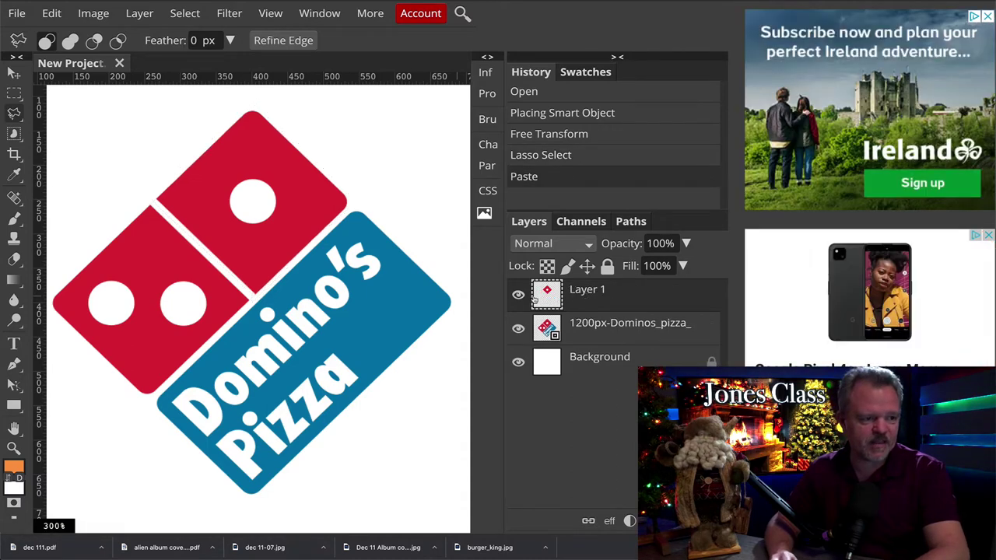
Toggle the visibility of the original logo and the copied single-dot square to check the separated piece.
{"action": "left_click", "coordinate": [518, 328]}
{"action": "left_click", "coordinate": [518, 294]}
{"action": "left_click", "coordinate": [518, 294]}
{"action": "left_click", "coordinate": [518, 294]}
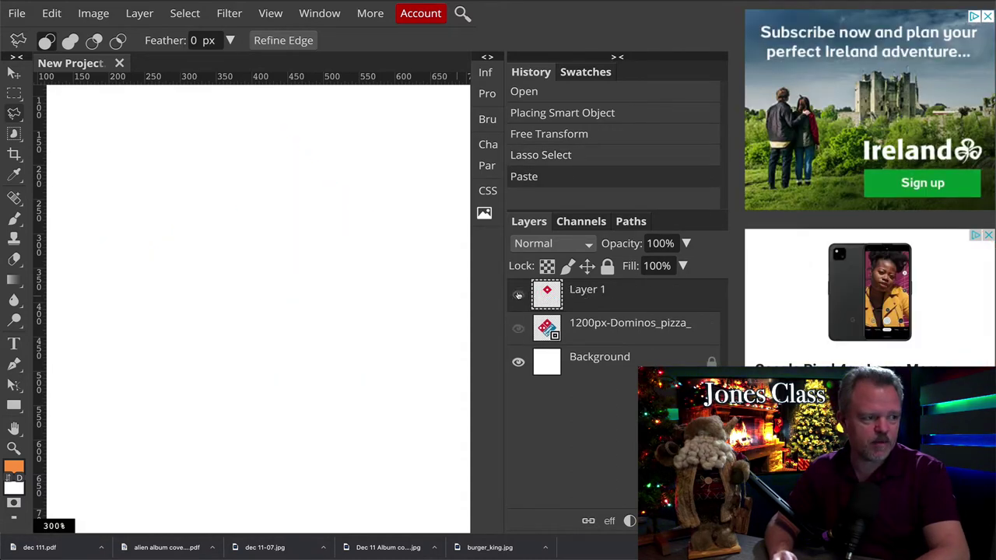
{"action": "left_click", "coordinate": [518, 294]}
{"action": "left_click", "coordinate": [518, 328]}
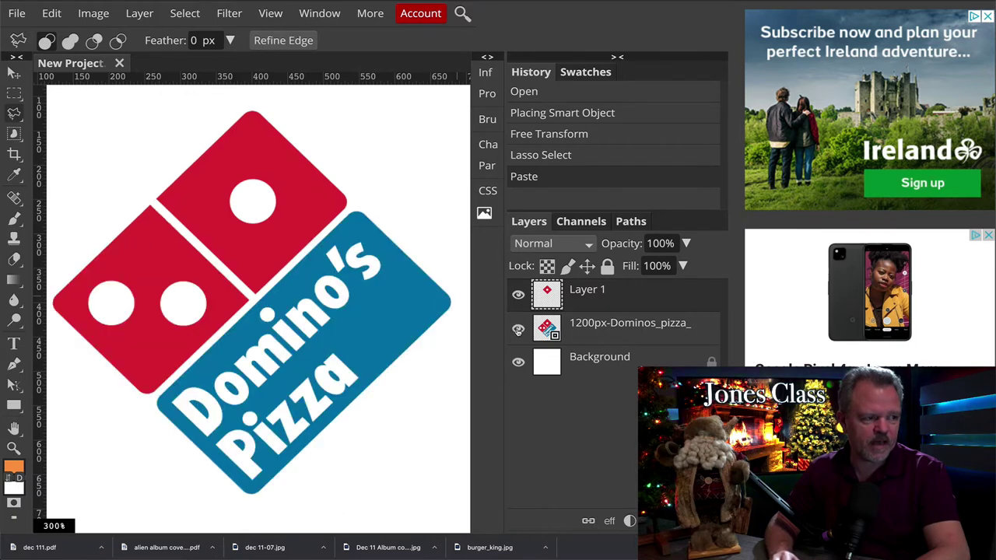
Outline the two-dot red square on the original logo layer with the Polygonal Lasso and copy it onto a new layer.
{"action": "left_click", "coordinate": [593, 333]}
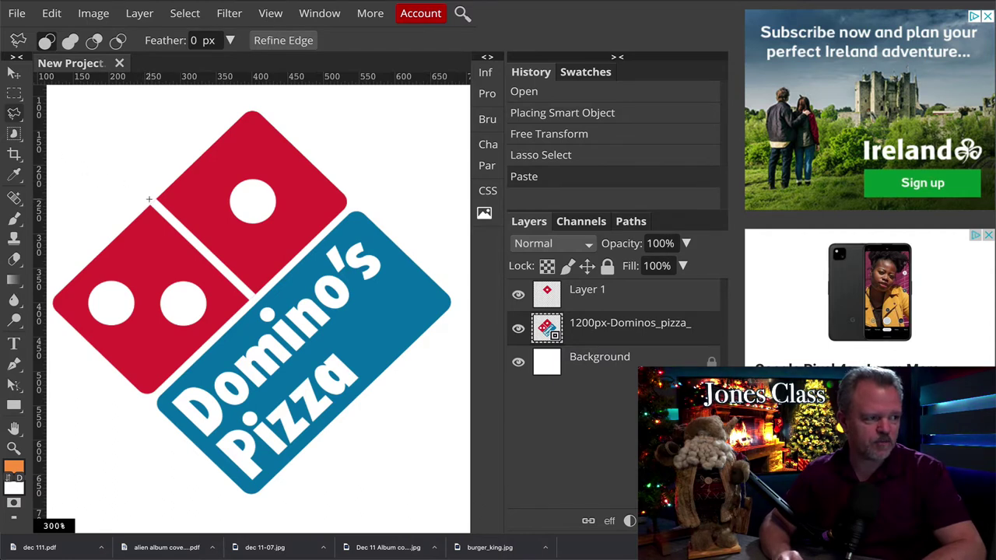
{"action": "mouse_move", "coordinate": [149, 199]}
{"action": "left_mouse_down"}
{"action": "mouse_move", "coordinate": [255, 301]}
{"action": "mouse_move", "coordinate": [134, 395]}
{"action": "mouse_move", "coordinate": [137, 410]}
{"action": "mouse_move", "coordinate": [48, 305]}
{"action": "mouse_move", "coordinate": [126, 198]}
{"action": "mouse_move", "coordinate": [150, 201]}
{"action": "left_mouse_up"}
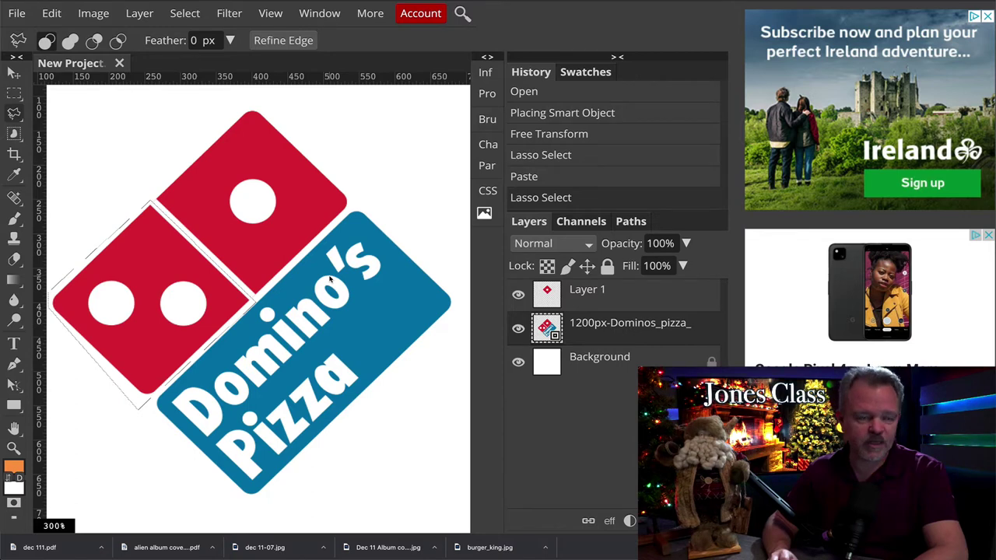
{"action": "key", "text": "ctrl+v"}
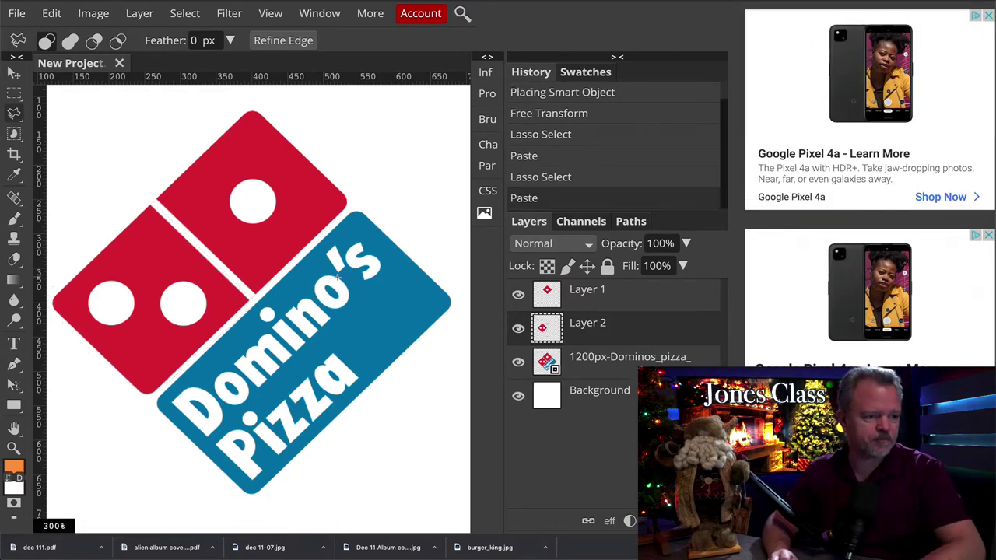
Hide and show the original logo and both copied red squares to inspect each piece in isolation.
{"action": "left_click", "coordinate": [518, 361]}
{"action": "left_click", "coordinate": [518, 328]}
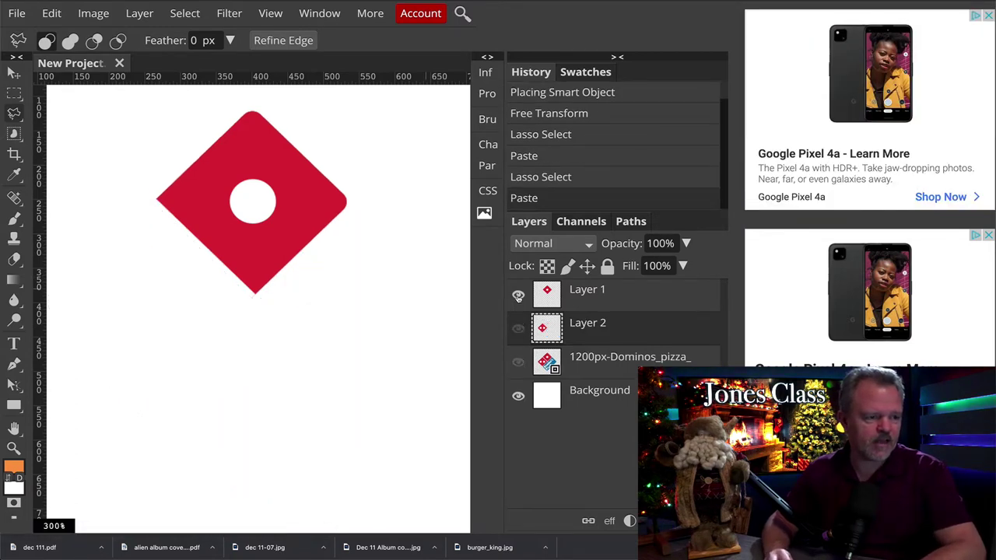
{"action": "left_click", "coordinate": [518, 295]}
{"action": "left_click", "coordinate": [518, 328]}
{"action": "left_click", "coordinate": [518, 294]}
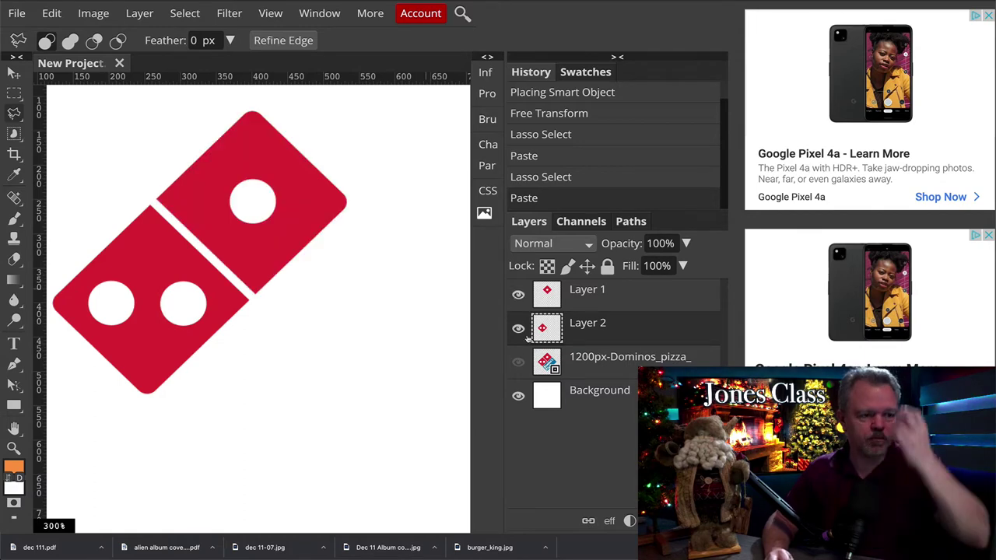
{"action": "left_click", "coordinate": [517, 363]}
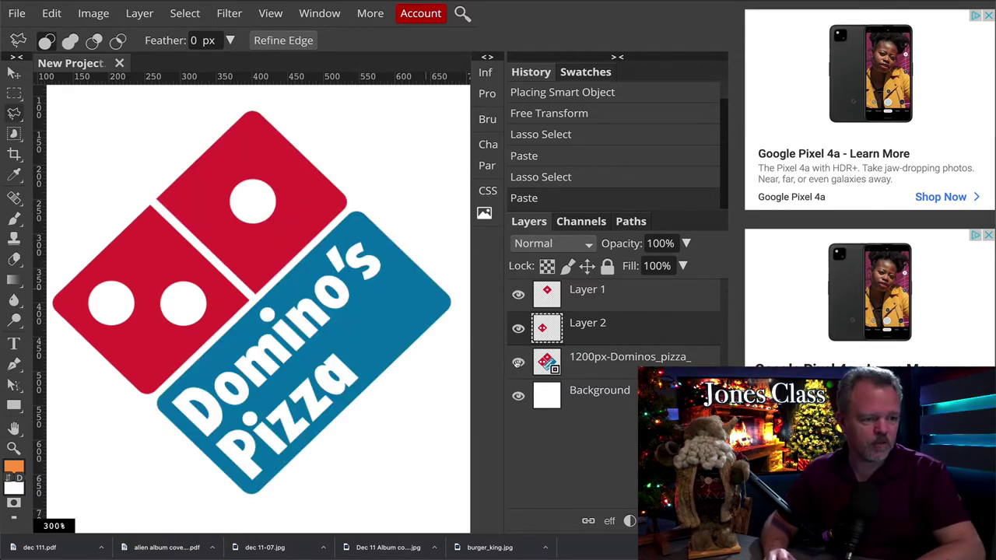
Outline the blue Domino's Pizza rectangle on the original logo layer with the Polygonal Lasso and copy it onto a new layer.
{"action": "left_click", "coordinate": [579, 358]}
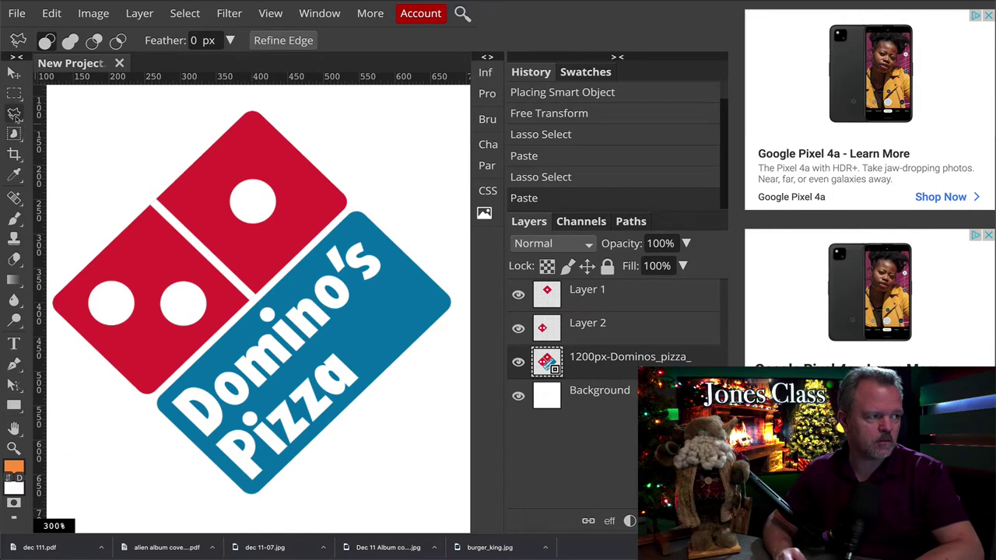
{"action": "left_click", "coordinate": [148, 404]}
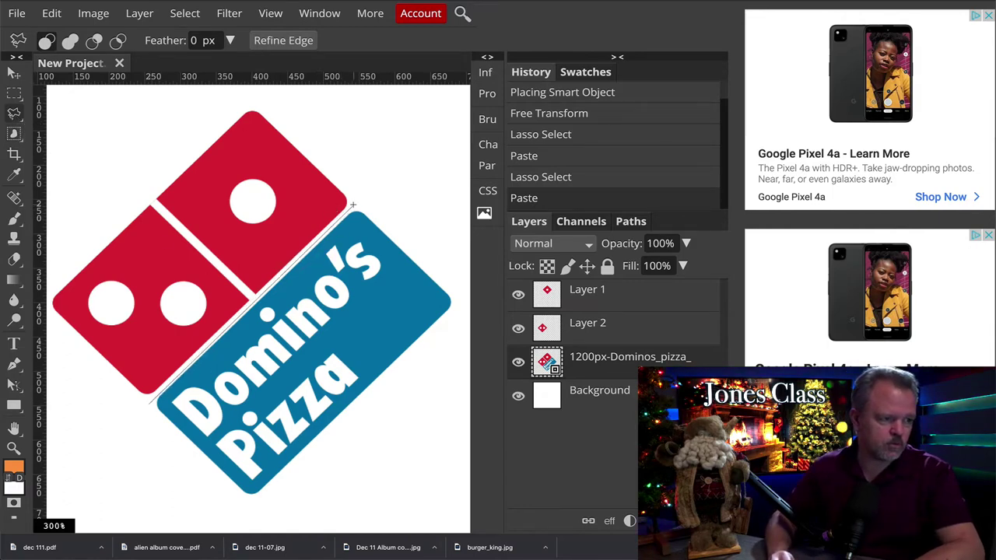
{"action": "left_click", "coordinate": [457, 303]}
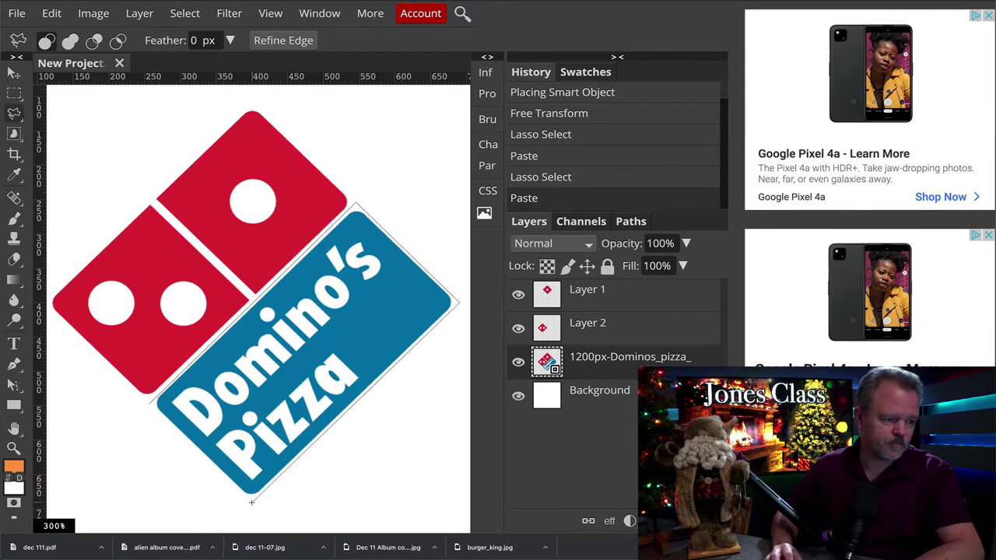
{"action": "left_click", "coordinate": [250, 500]}
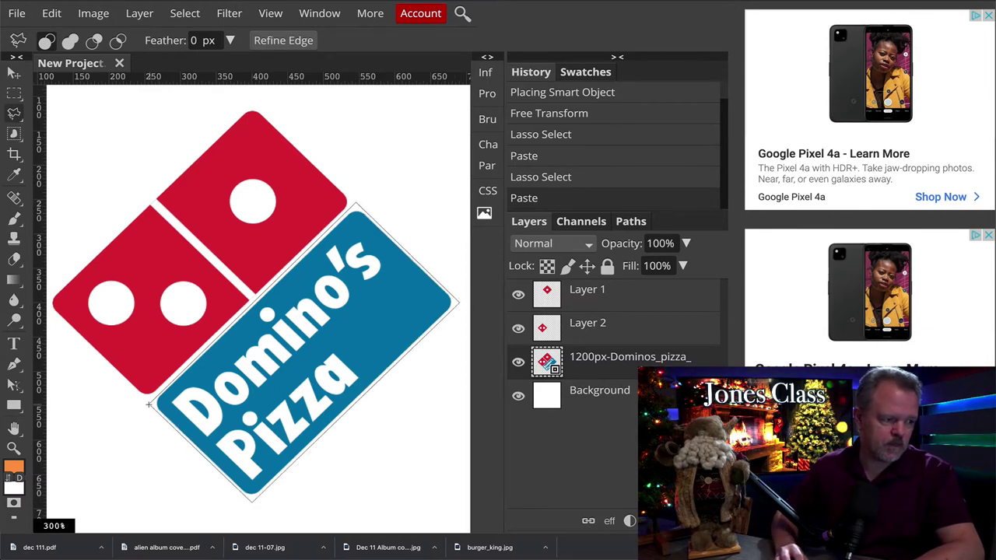
{"action": "left_click", "coordinate": [149, 404]}
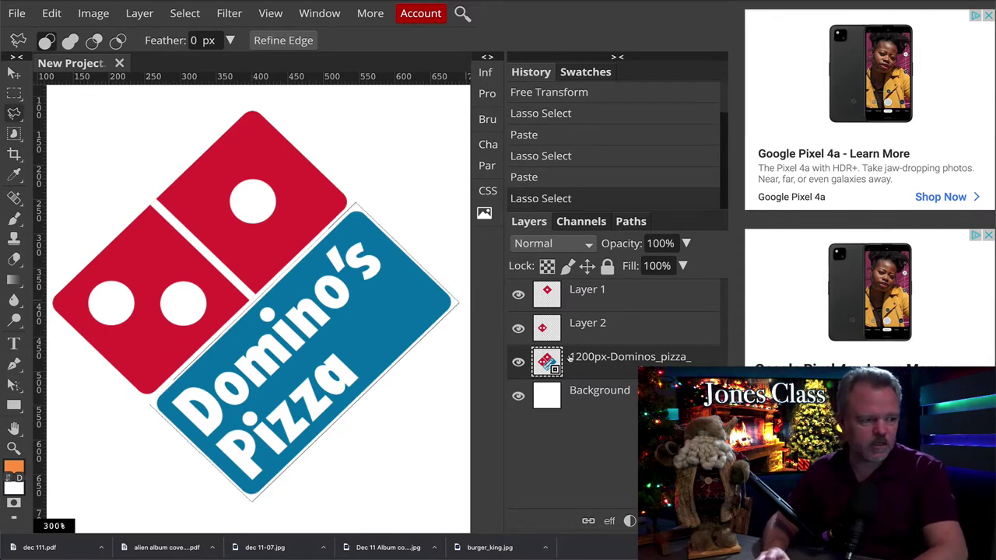
{"action": "key", "text": "ctrl+v"}
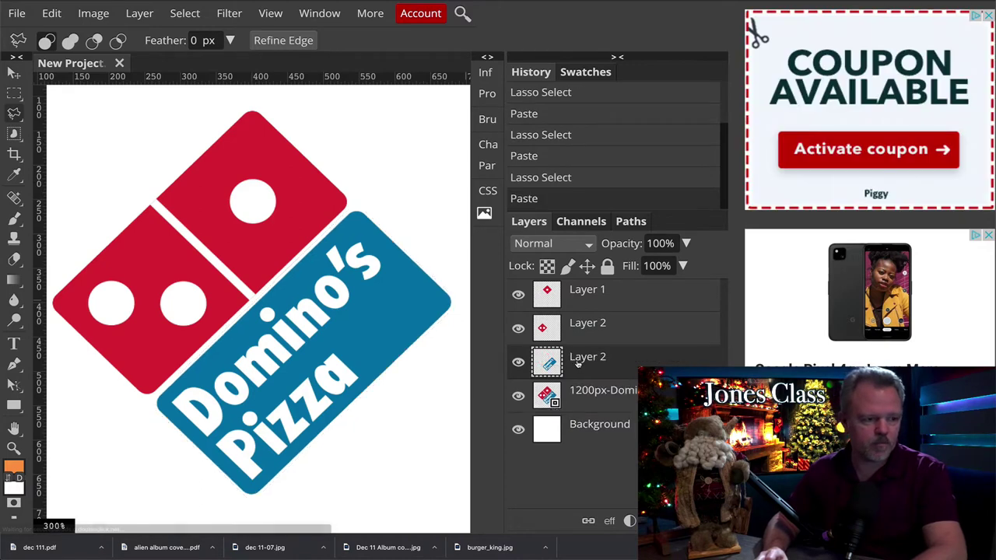
Hide the original logo and toggle each of the three copied pieces off and on to check their separation.
{"action": "left_click", "coordinate": [519, 395]}
{"action": "left_click", "coordinate": [518, 363]}
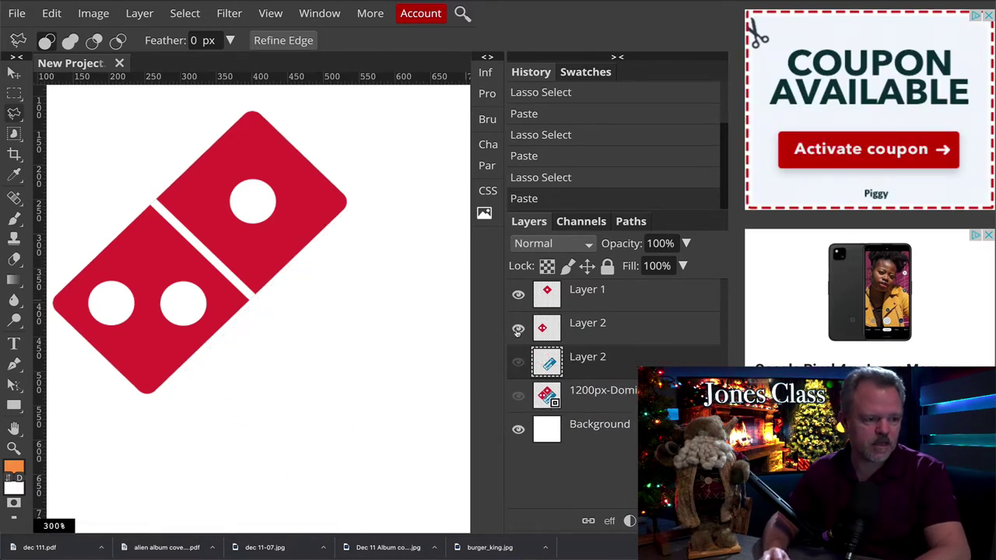
{"action": "left_click", "coordinate": [518, 363]}
{"action": "left_click", "coordinate": [518, 328]}
{"action": "left_click", "coordinate": [518, 328]}
{"action": "left_click", "coordinate": [518, 296]}
{"action": "left_click", "coordinate": [518, 296]}
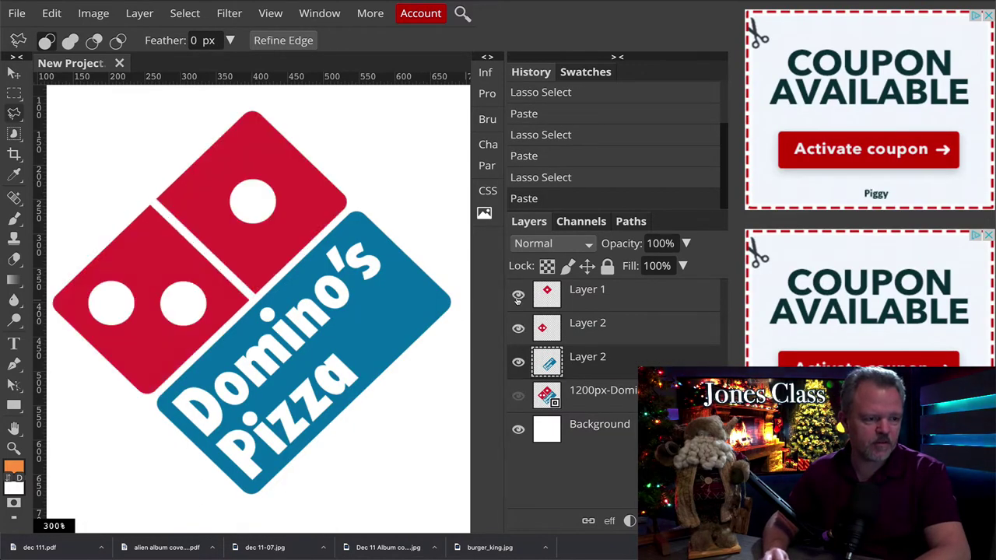
Delete the original Domino's logo layer, keeping the three separated pieces and the background.
{"action": "left_click", "coordinate": [593, 394]}
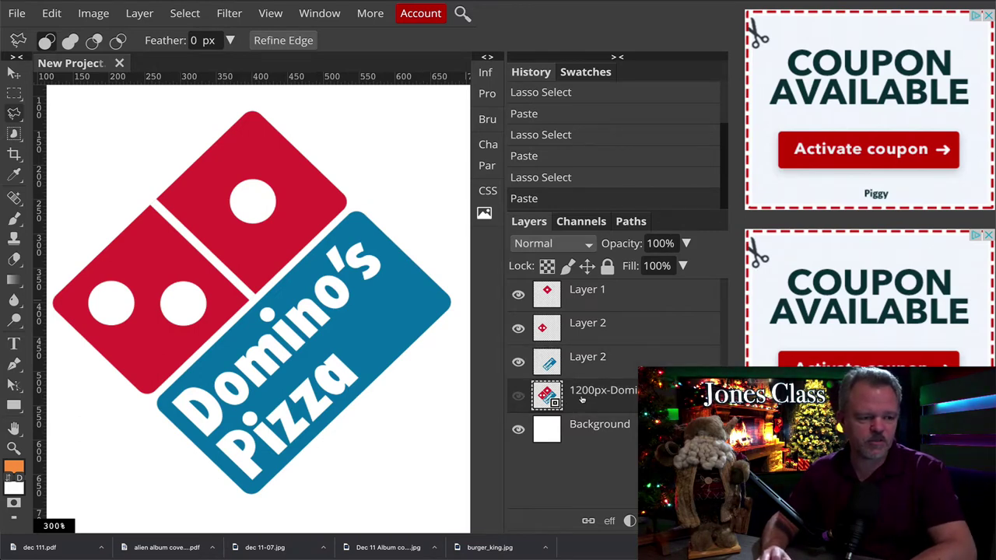
{"action": "key", "text": "Delete"}
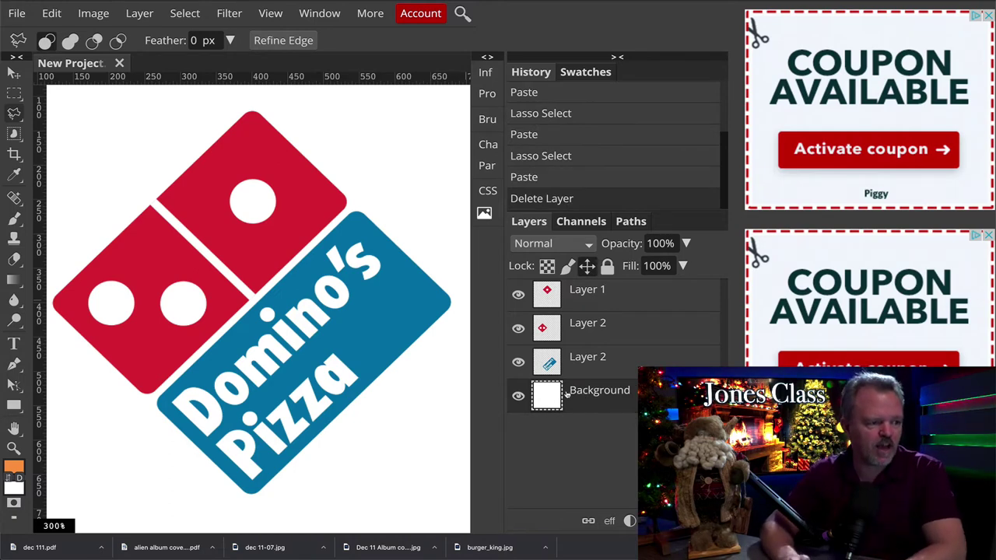
Add horizontal guides at the logo's bottom tip, the two-dot red square's bottom corner and the logo's top tip.
{"action": "key", "text": "ctrl+minus"}
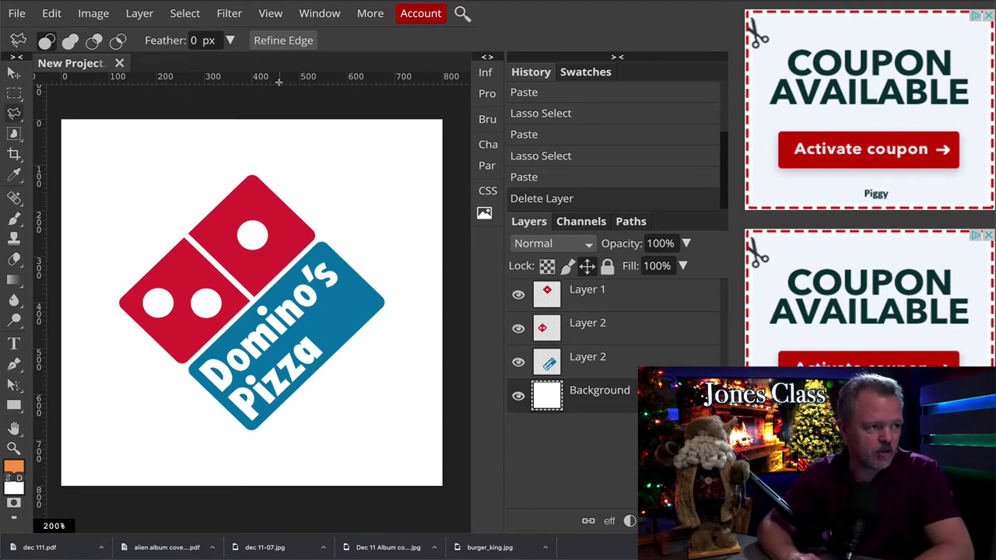
{"action": "left_click_drag", "start_coordinate": [279, 78], "coordinate": [305, 431]}
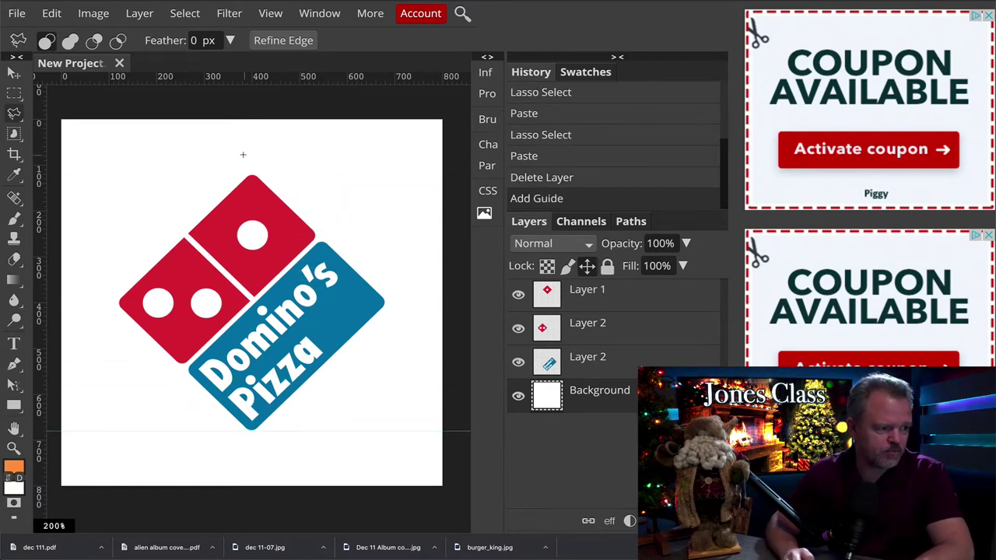
{"action": "left_click_drag", "start_coordinate": [218, 81], "coordinate": [187, 364]}
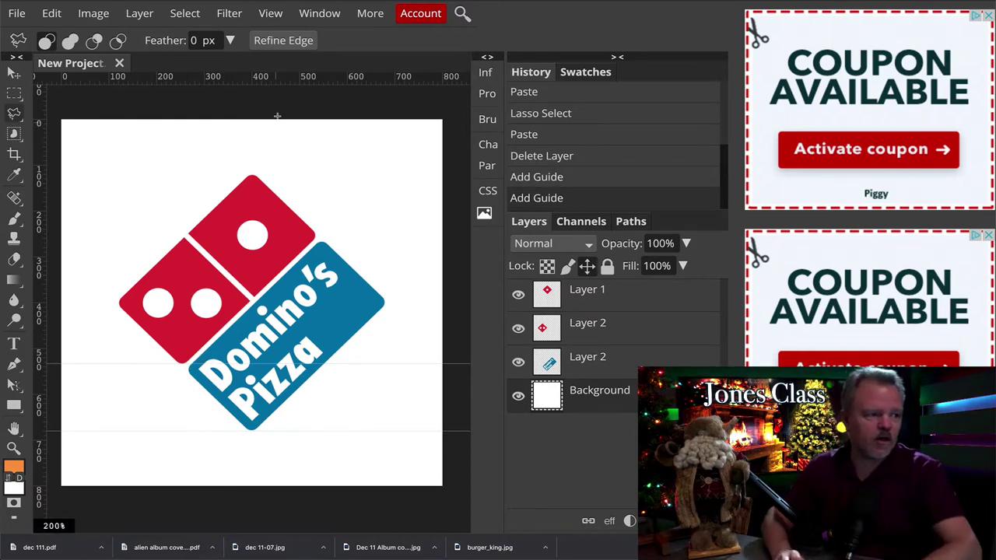
{"action": "left_click_drag", "start_coordinate": [275, 80], "coordinate": [277, 176]}
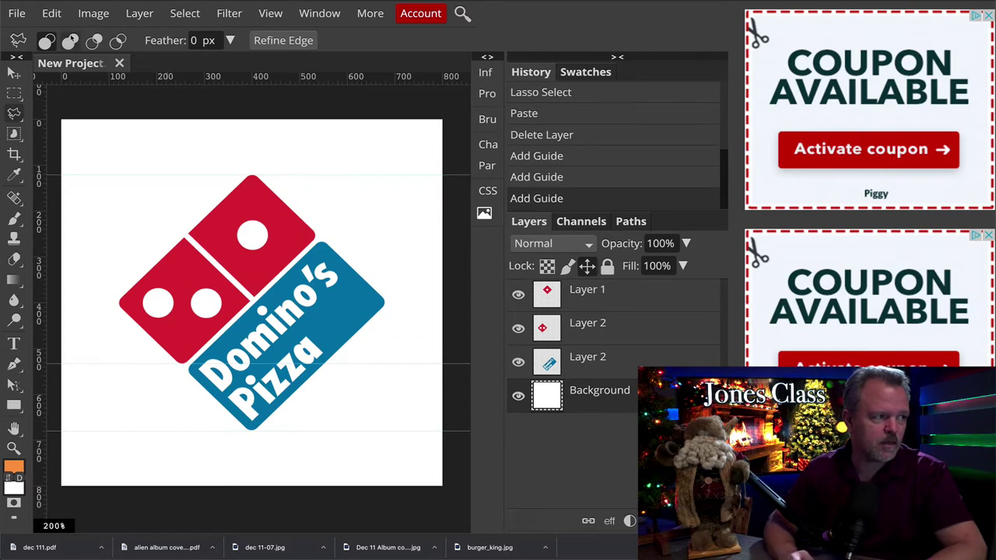
Examine the guide, grid and ruler settings in Preferences for display options, leaving them as they are.
{"action": "left_click", "coordinate": [23, 16]}
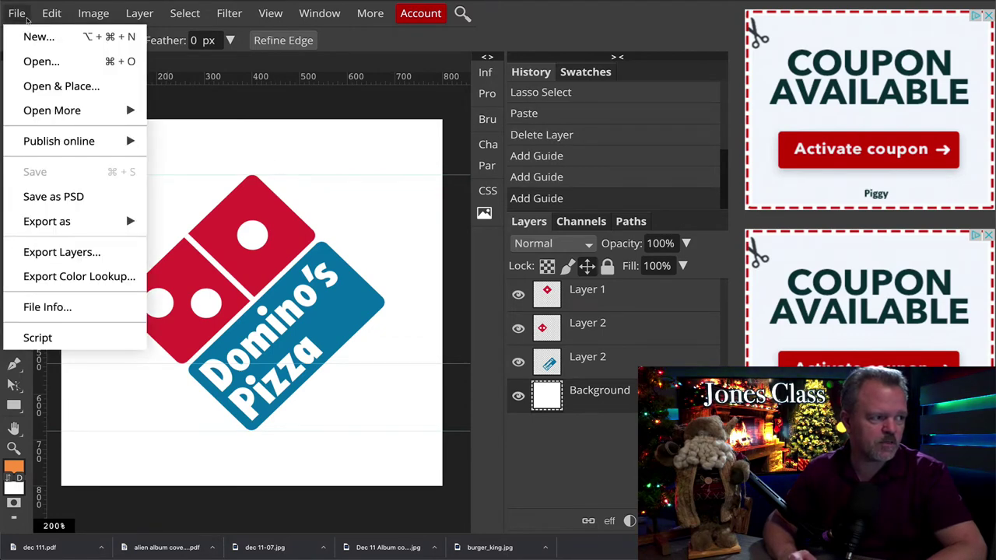
{"action": "mouse_move", "coordinate": [46, 20]}
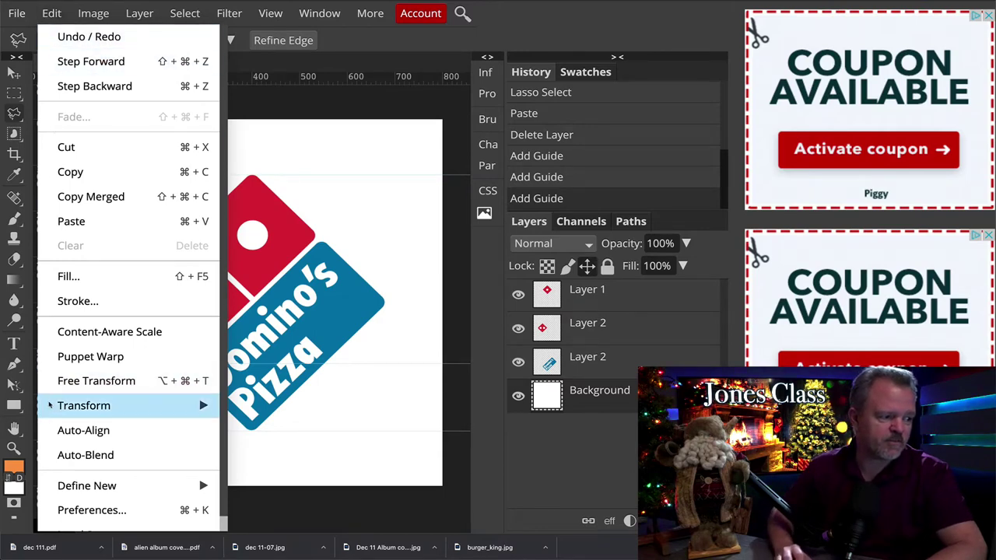
{"action": "left_click", "coordinate": [67, 507]}
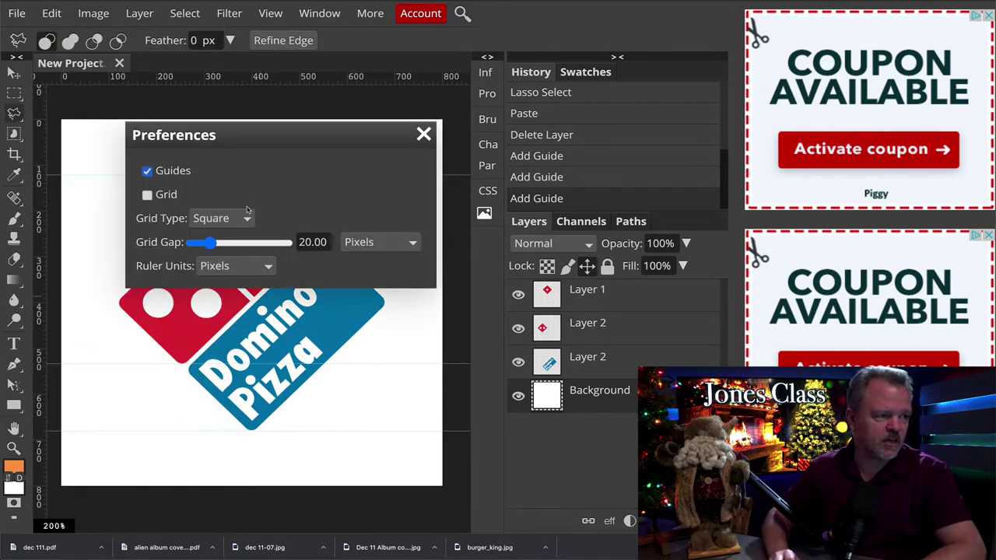
{"action": "left_click", "coordinate": [248, 218]}
{"action": "left_click", "coordinate": [340, 219]}
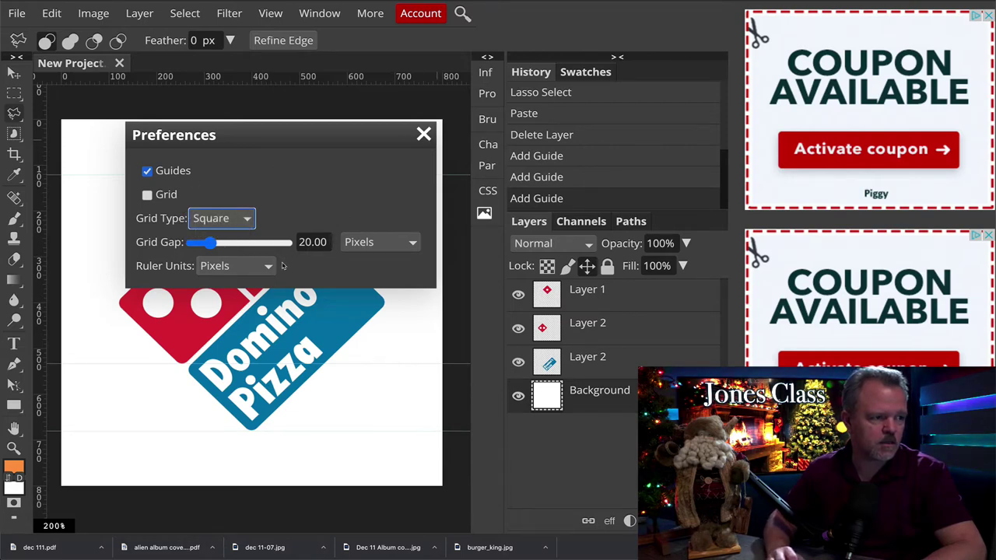
{"action": "left_click", "coordinate": [424, 135]}
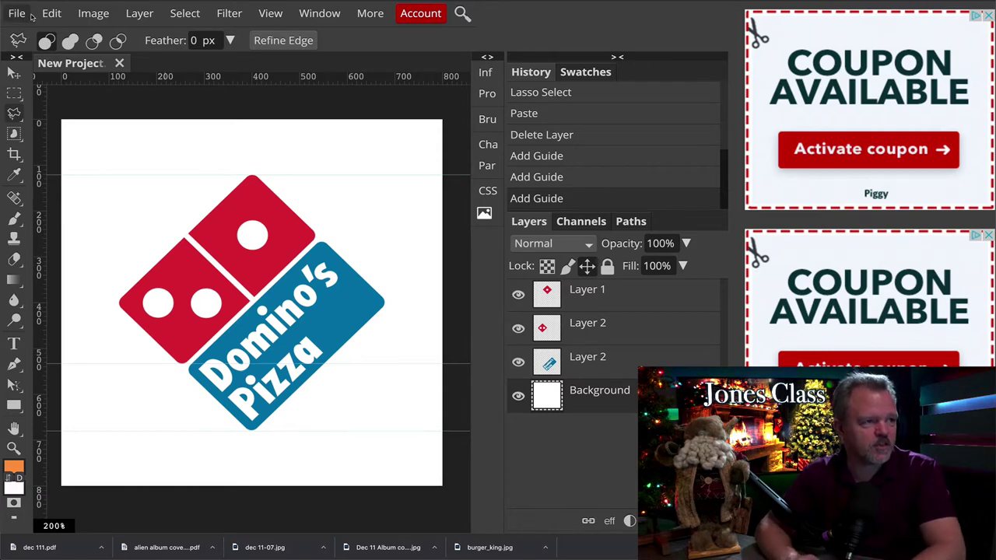
{"action": "left_click", "coordinate": [370, 14]}
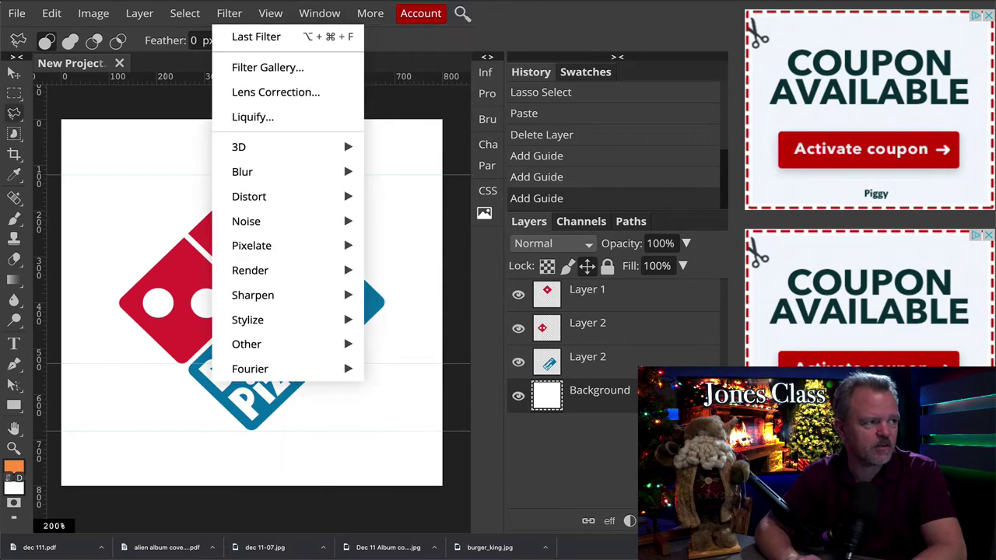
{"action": "mouse_move", "coordinate": [23, 13]}
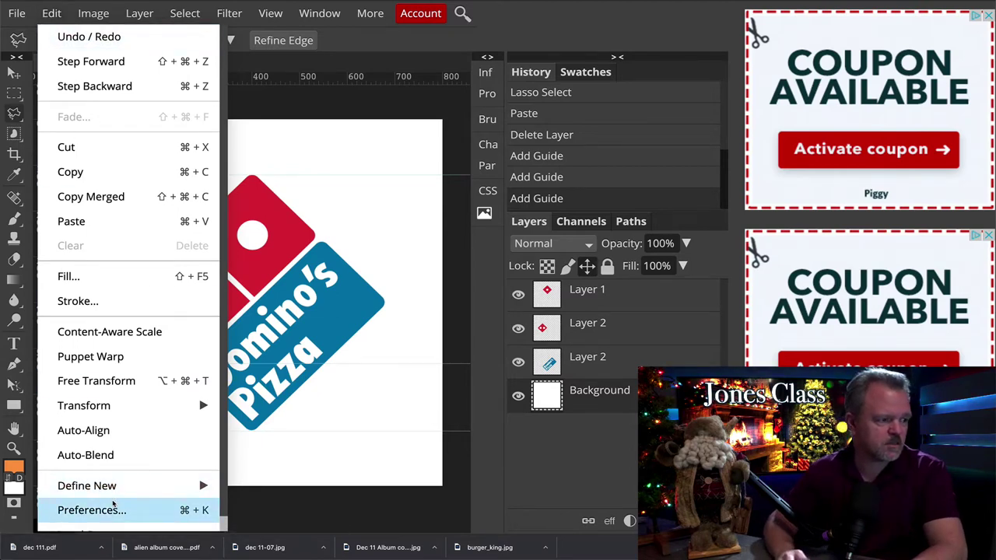
{"action": "left_click", "coordinate": [111, 507]}
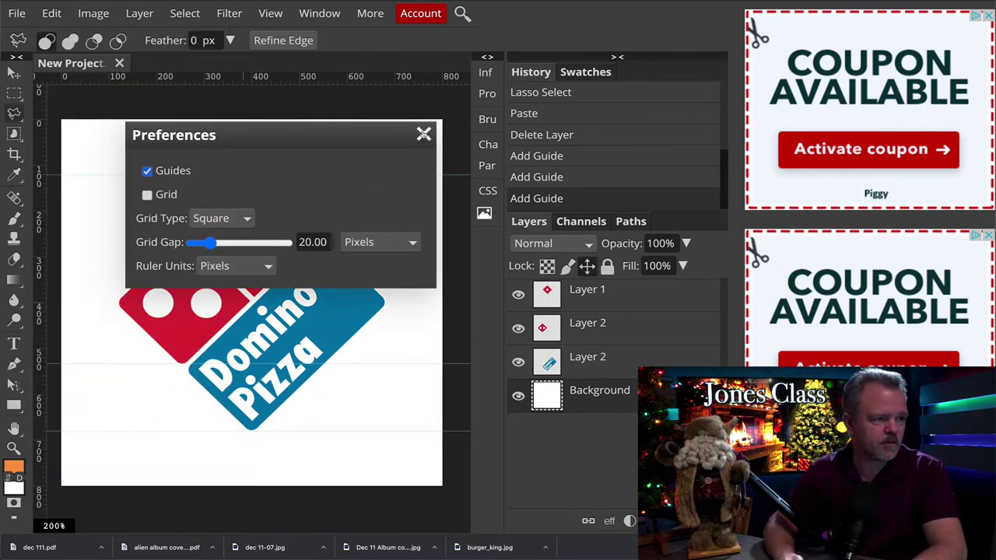
{"action": "left_click", "coordinate": [423, 135]}
{"action": "left_click", "coordinate": [54, 14]}
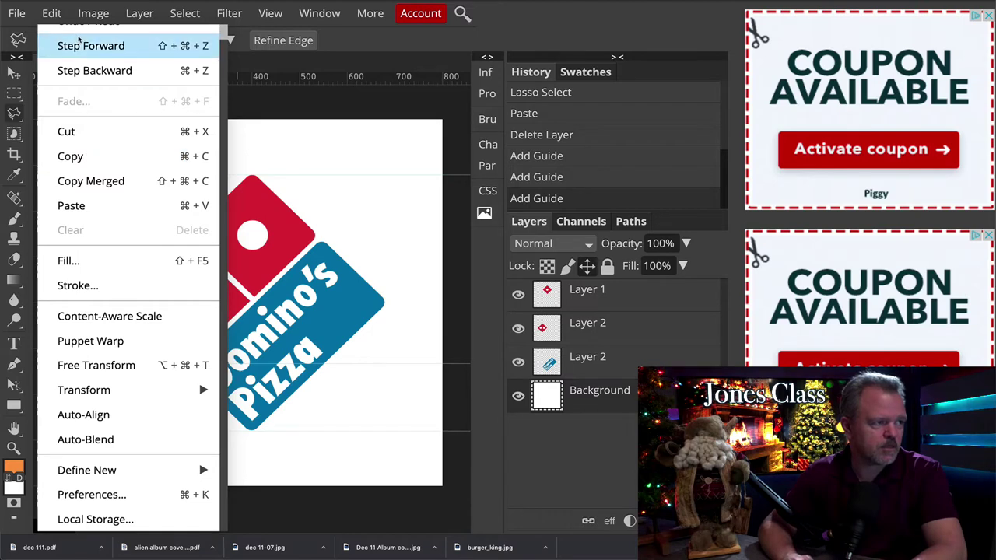
{"action": "mouse_move", "coordinate": [89, 13]}
{"action": "mouse_move", "coordinate": [137, 15]}
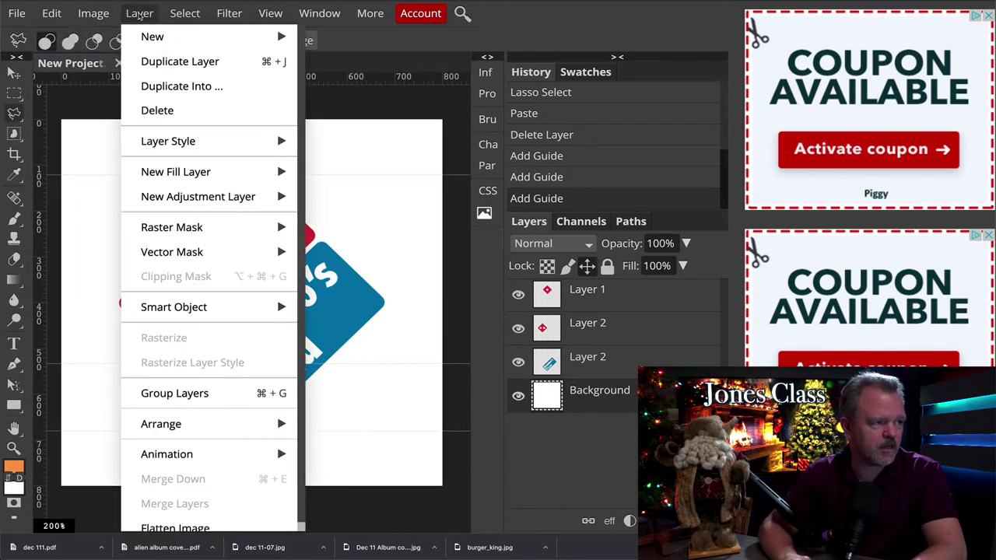
{"action": "mouse_move", "coordinate": [175, 27]}
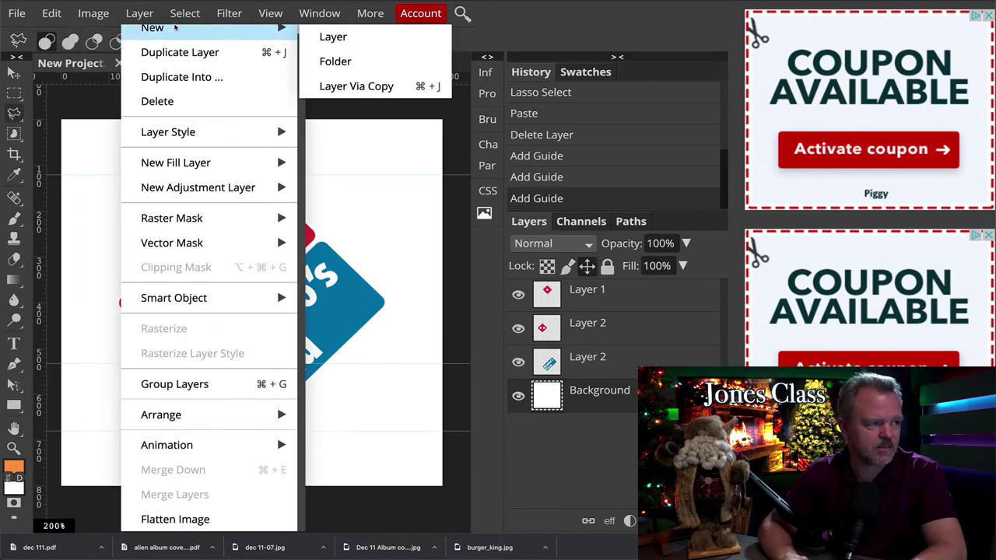
{"action": "left_click", "coordinate": [78, 78]}
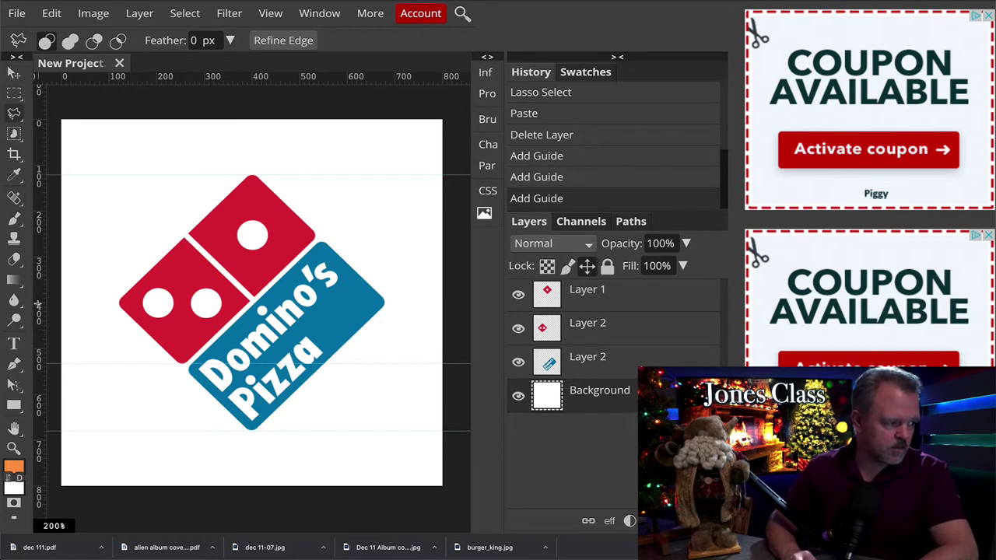
Add vertical guides at the two-dot square's left and right corners, the single-dot square's right corner and the blue rectangle's right corner.
{"action": "left_click_drag", "start_coordinate": [36, 304], "coordinate": [119, 315]}
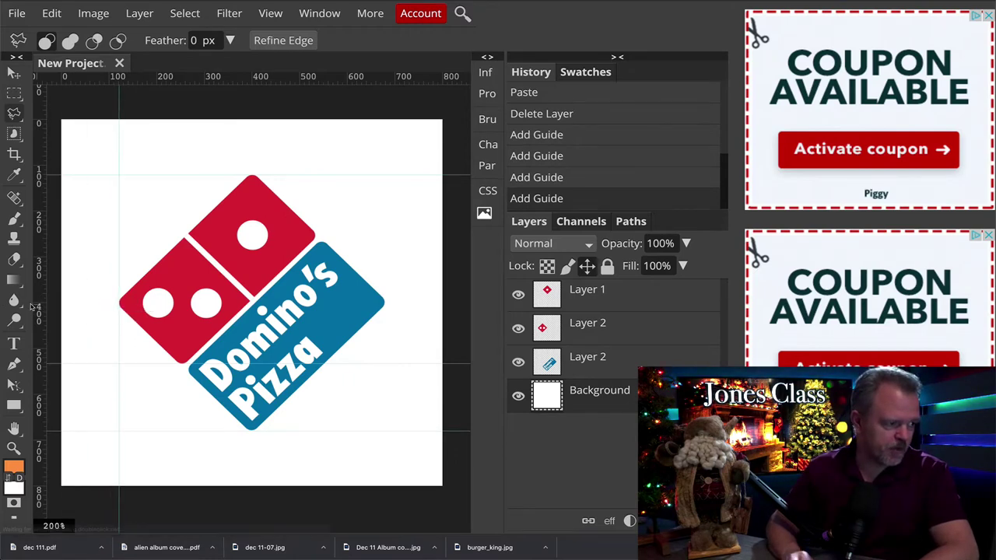
{"action": "left_click_drag", "start_coordinate": [37, 306], "coordinate": [316, 329]}
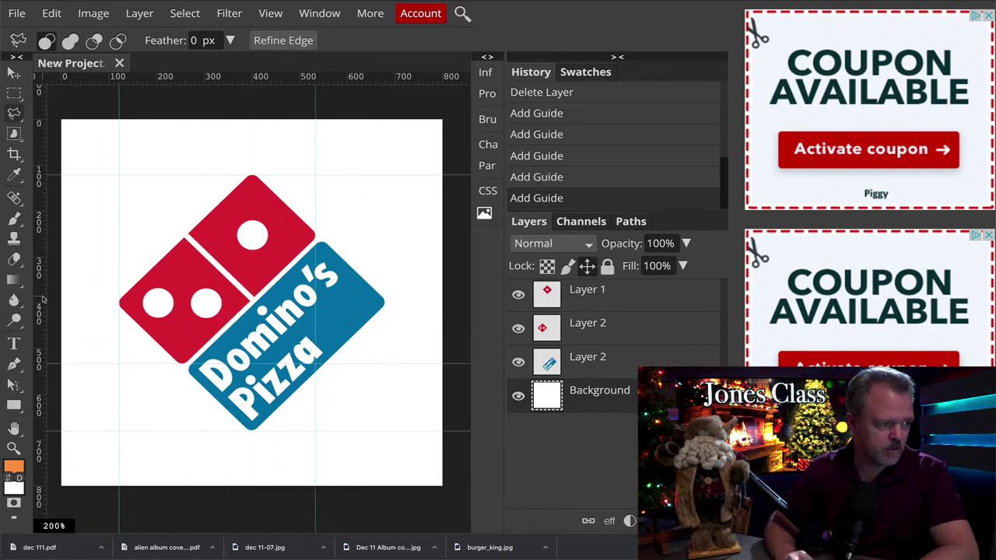
{"action": "left_click_drag", "start_coordinate": [43, 299], "coordinate": [246, 289]}
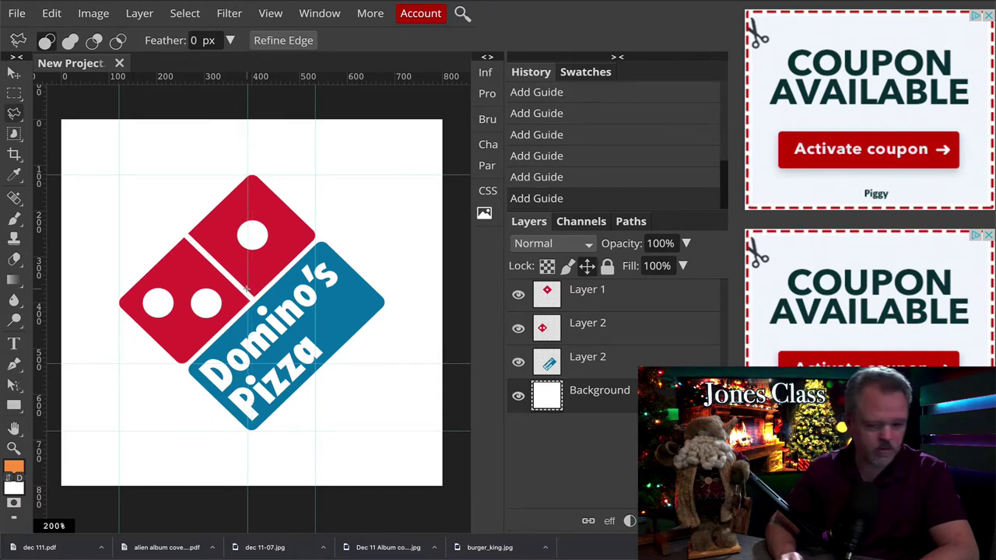
{"action": "scroll", "coordinate": [248, 289], "scroll_direction": "up", "scroll_amount": 1}
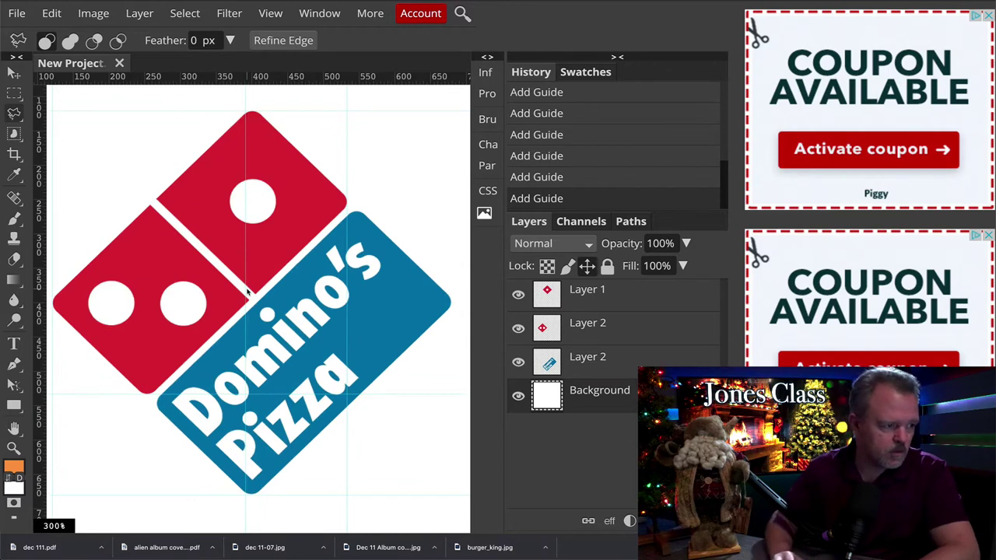
{"action": "left_click", "coordinate": [248, 289]}
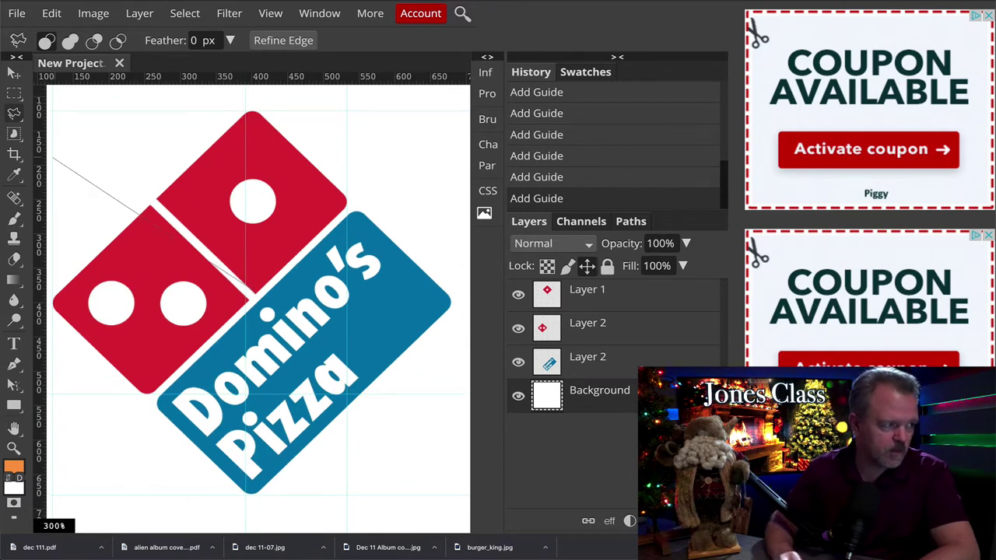
{"action": "key", "text": "a"}
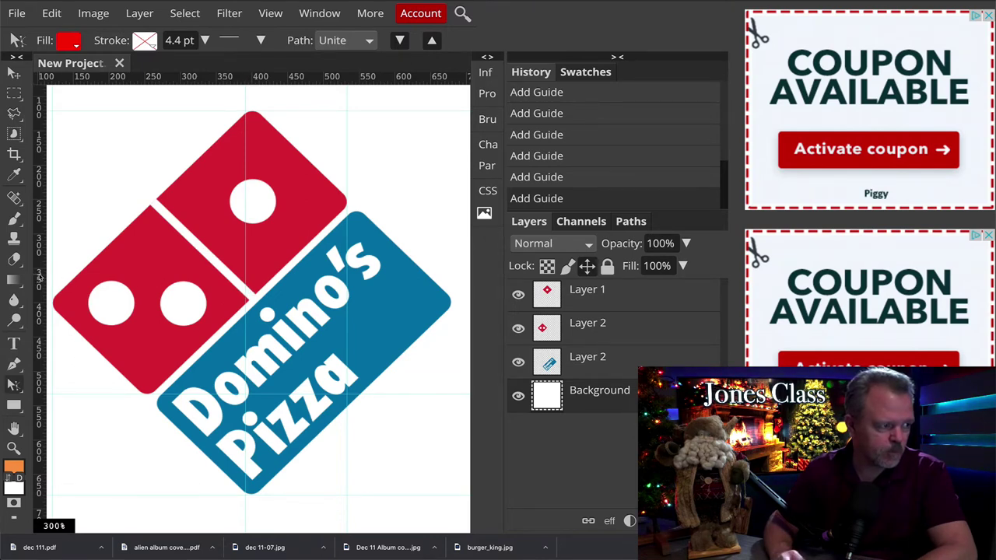
{"action": "left_click_drag", "start_coordinate": [39, 276], "coordinate": [451, 304]}
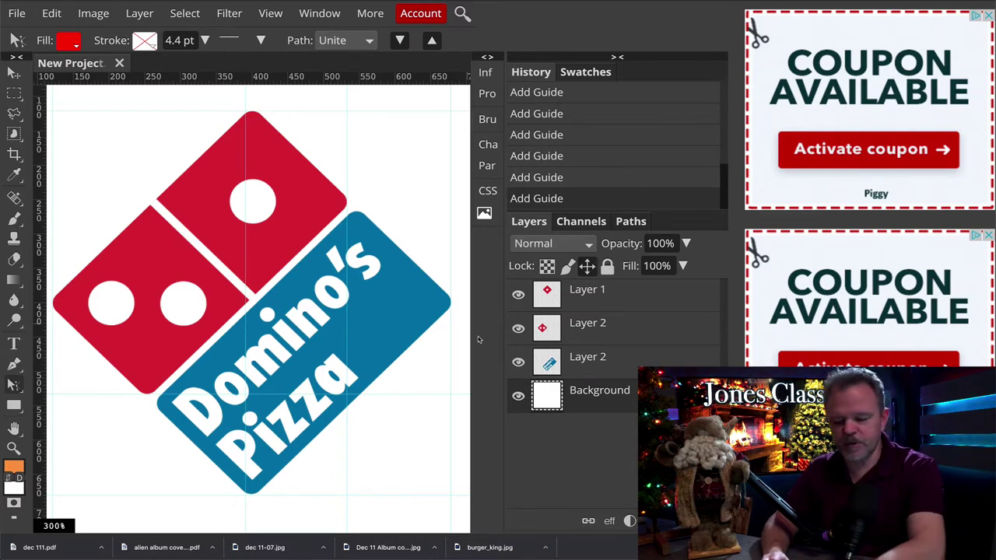
Turn the three logo piece layers into animation frames by adding the _a_ prefix to their names.
{"action": "key", "text": "ctrl+minus"}
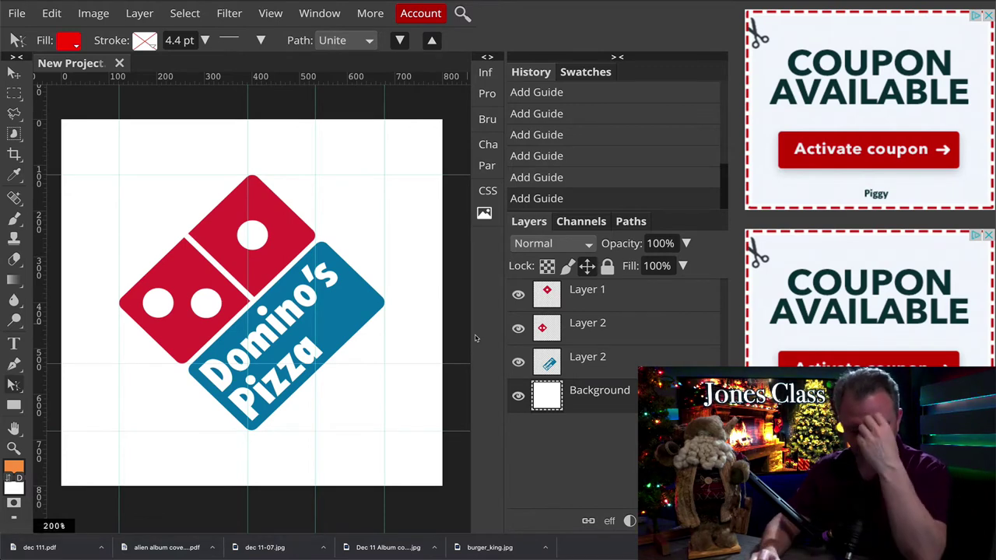
{"action": "left_click", "coordinate": [588, 362]}
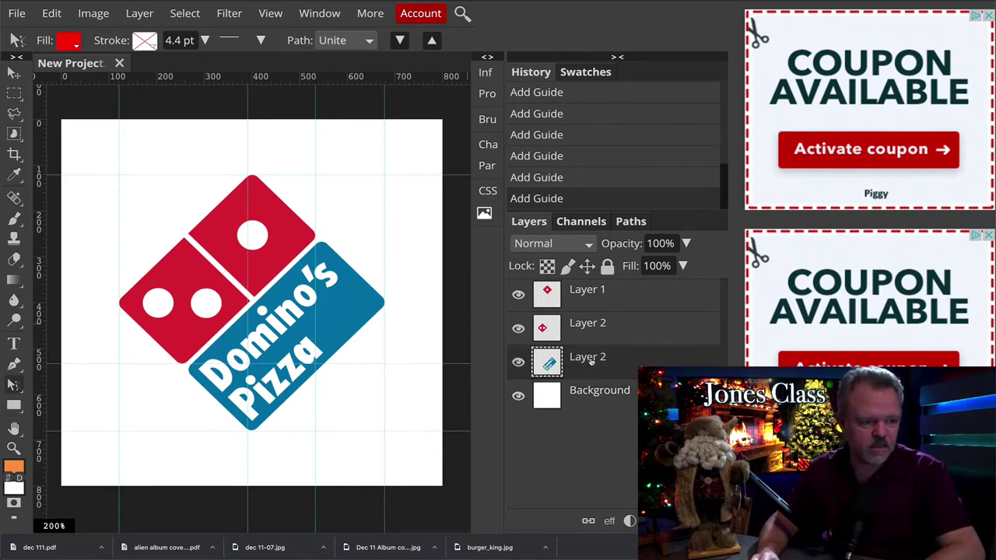
{"action": "right_click", "coordinate": [588, 302]}
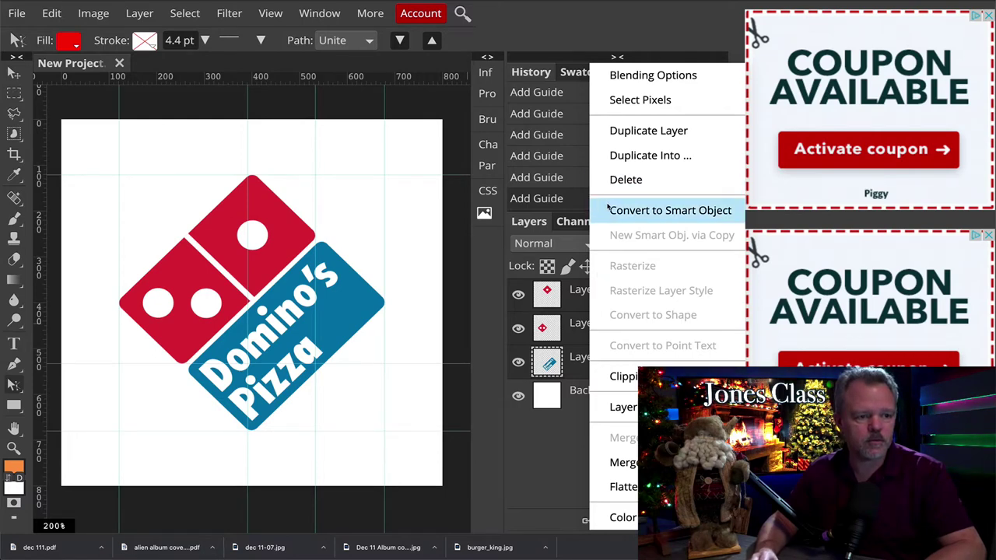
{"action": "left_click", "coordinate": [555, 427]}
{"action": "right_click", "coordinate": [708, 302]}
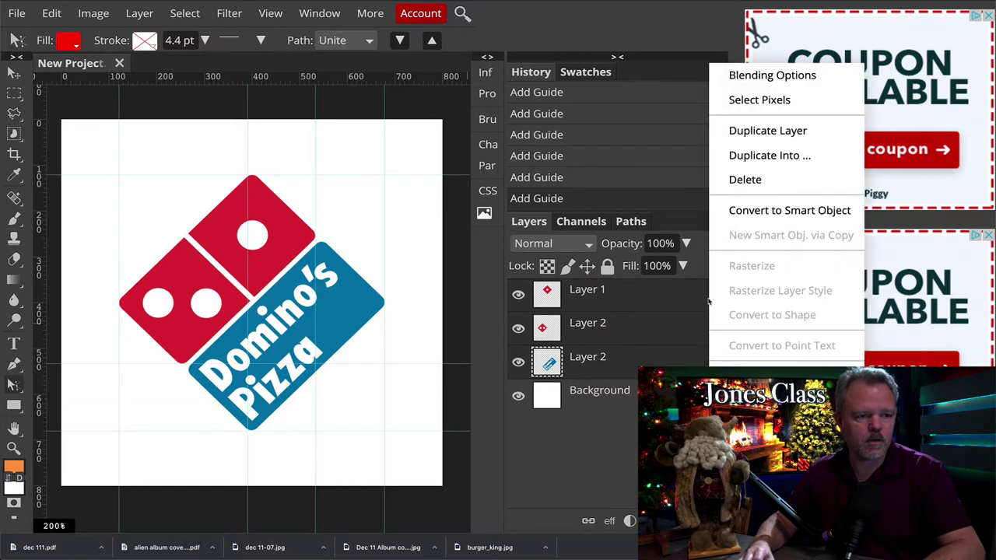
{"action": "left_click", "coordinate": [706, 302]}
{"action": "left_click", "coordinate": [692, 300]}
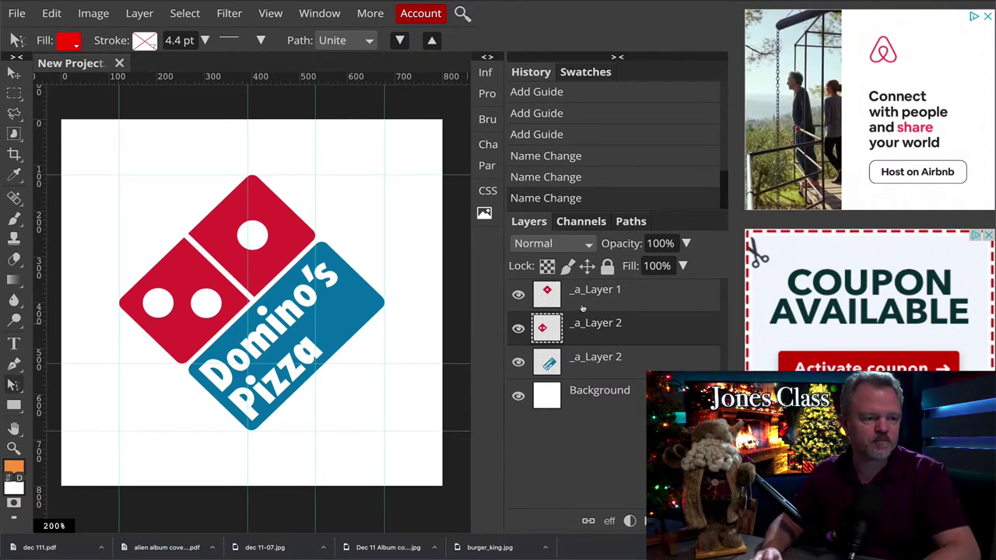
Group the three logo piece layers into one folder above the background.
{"action": "left_click", "coordinate": [590, 305]}
{"action": "left_click", "coordinate": [599, 362]}
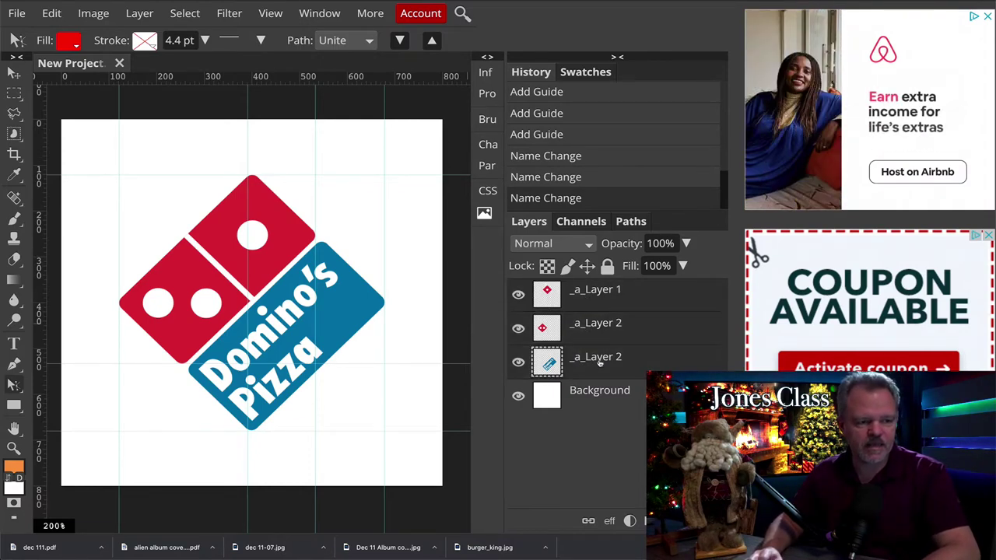
{"action": "left_click_drag", "start_coordinate": [525, 294], "coordinate": [518, 331]}
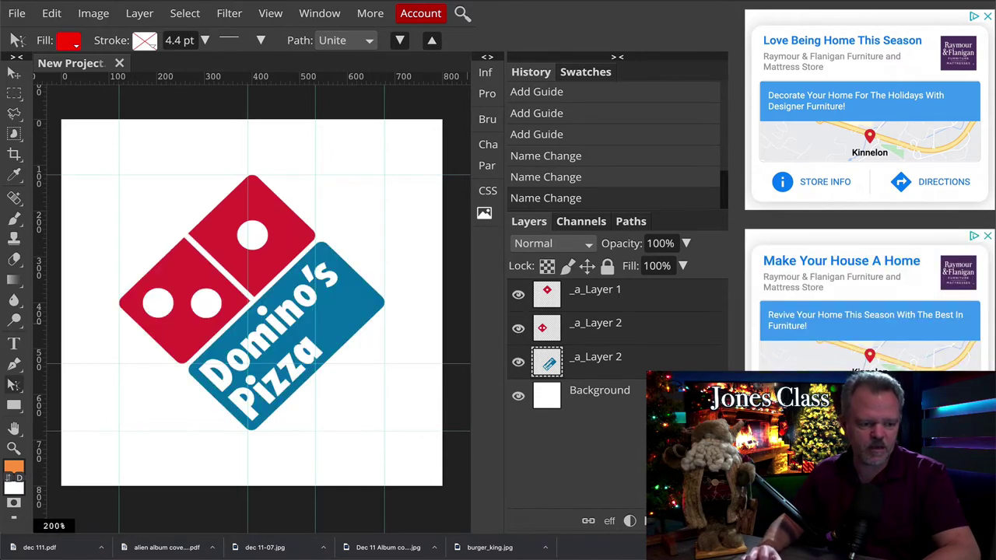
{"action": "key", "text": "ctrl+g"}
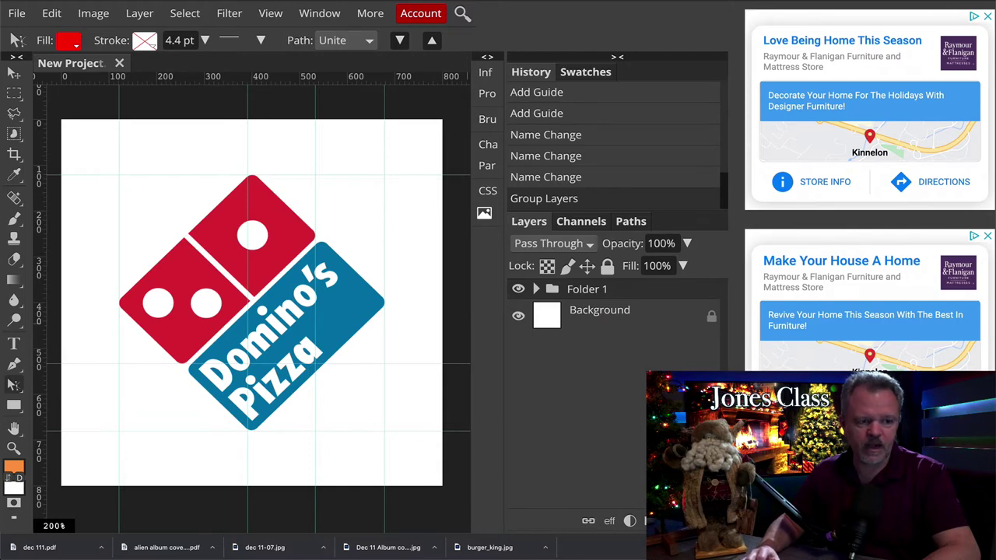
Rename the folder of logo pieces as _a_frame1,100.
{"action": "double_click", "coordinate": [590, 292]}
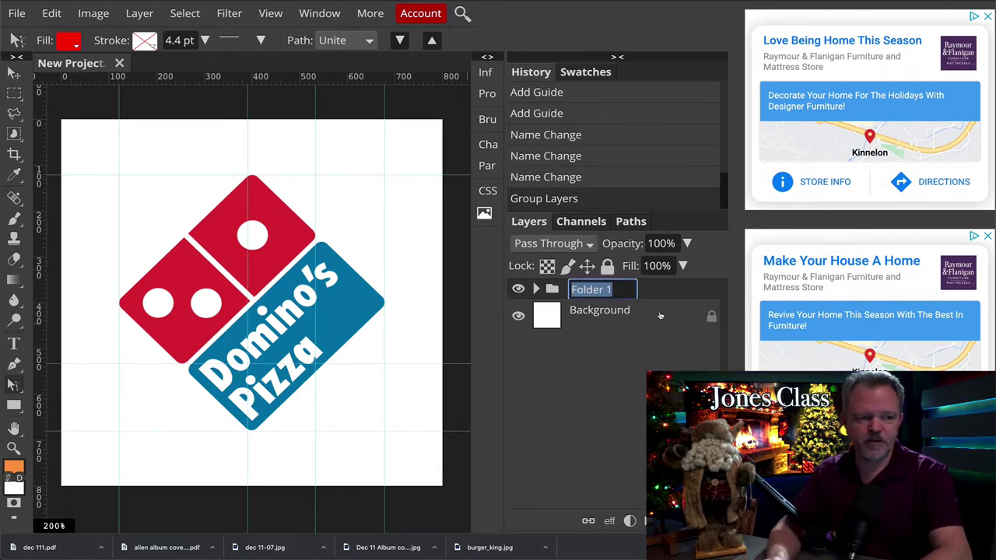
{"action": "type", "text": "_a_"}
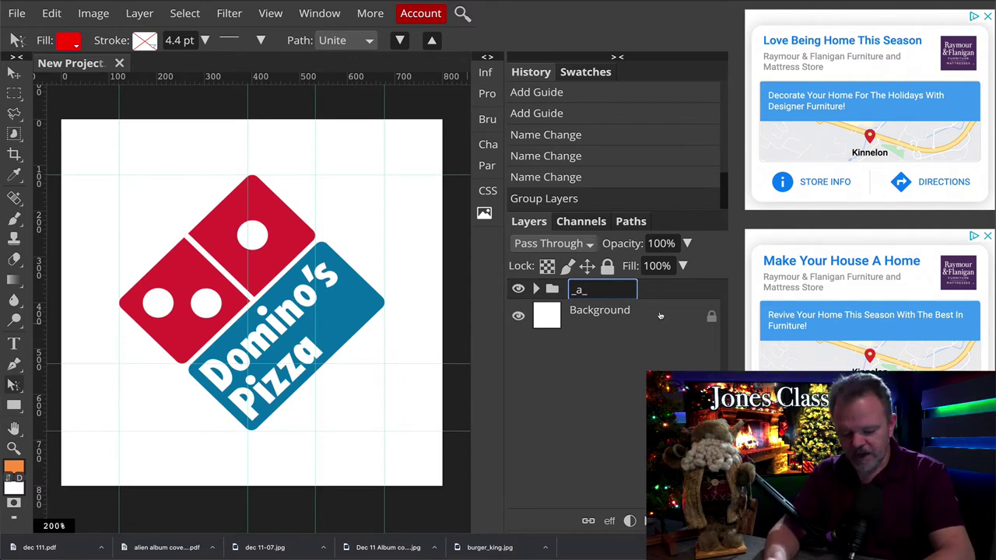
{"action": "type", "text": "frame1"}
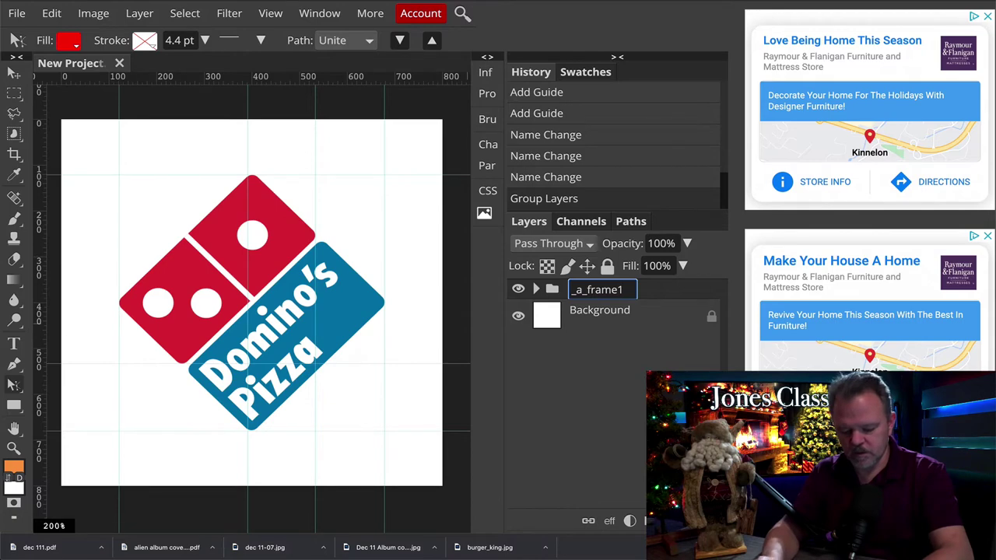
{"action": "type", "text": ",1"}
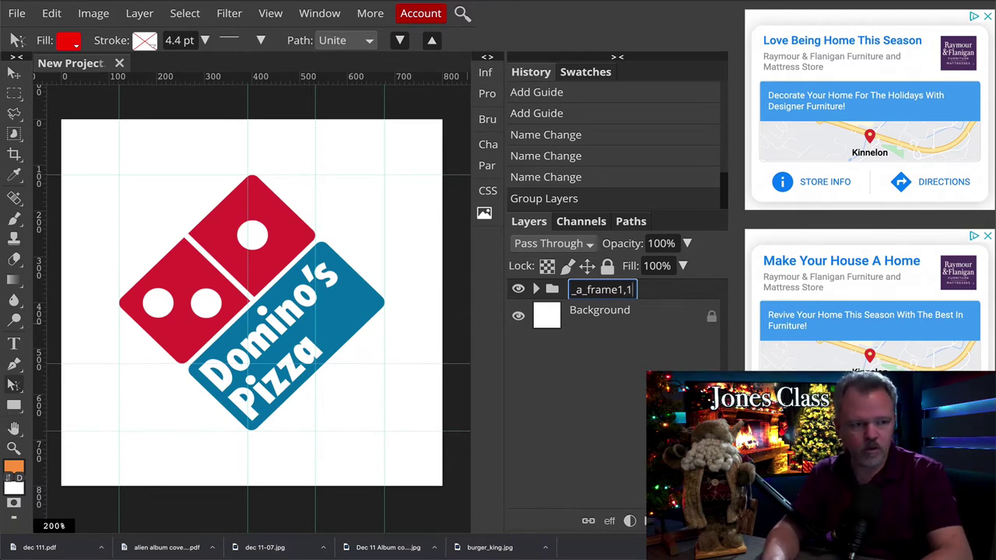
{"action": "type", "text": "00"}
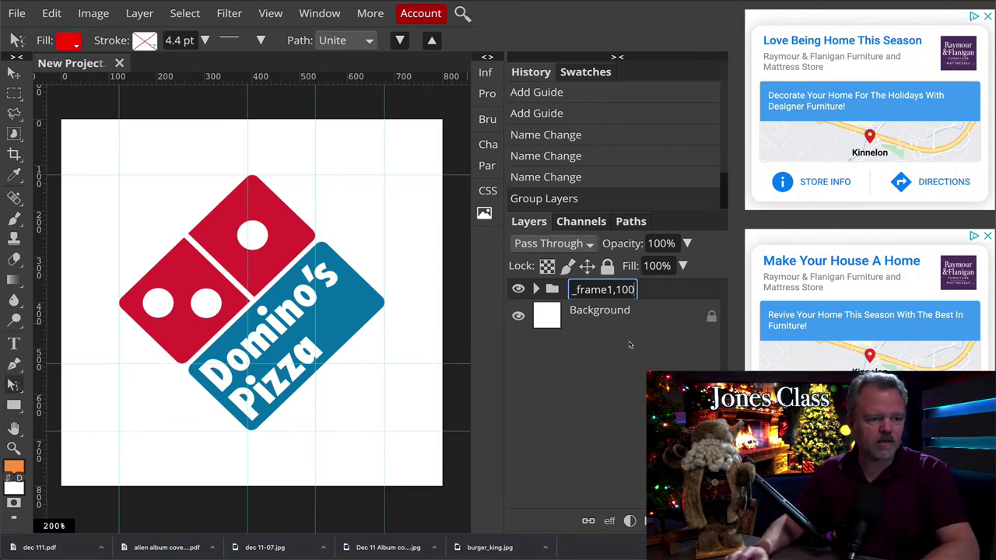
{"action": "key", "text": "Return"}
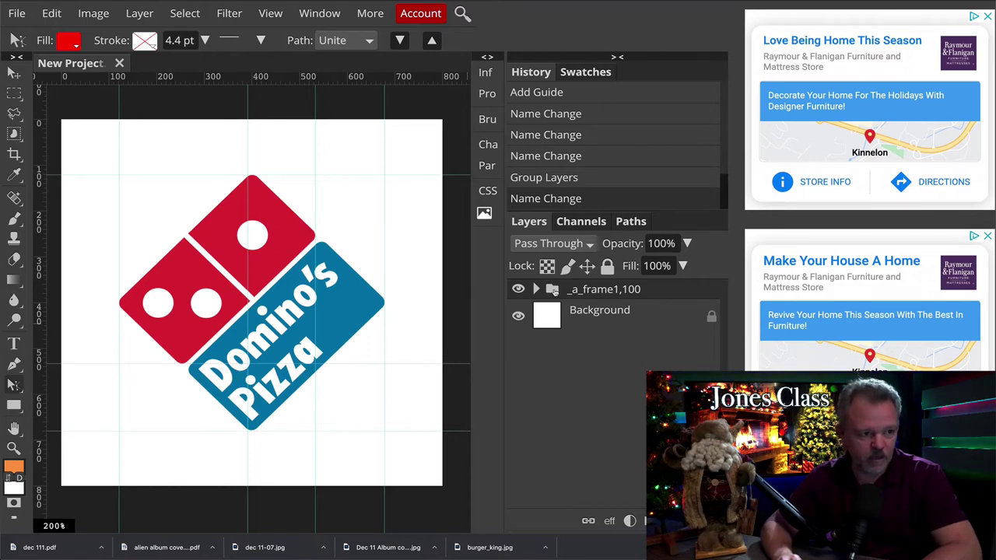
Duplicate the _a_frame1,100 folder directly below the original and change the frame number in the copy's name to 2.
{"action": "left_click_drag", "start_coordinate": [554, 291], "coordinate": [554, 301]}
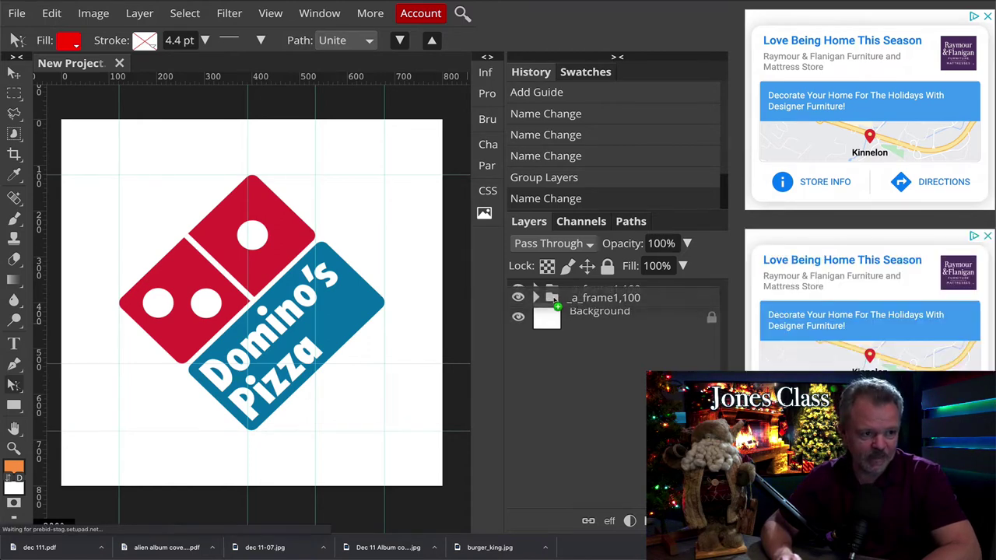
{"action": "left_click", "coordinate": [599, 311]}
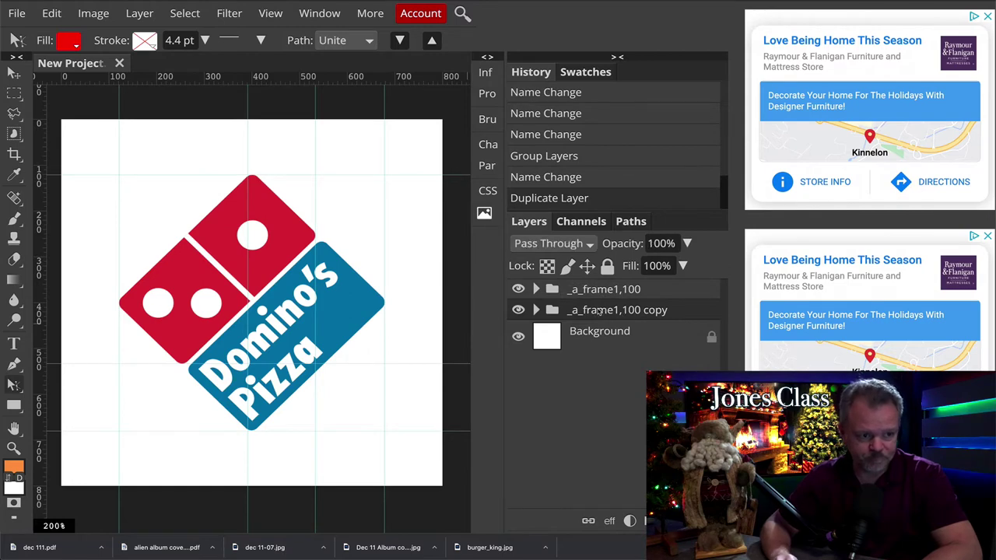
{"action": "double_click", "coordinate": [616, 310]}
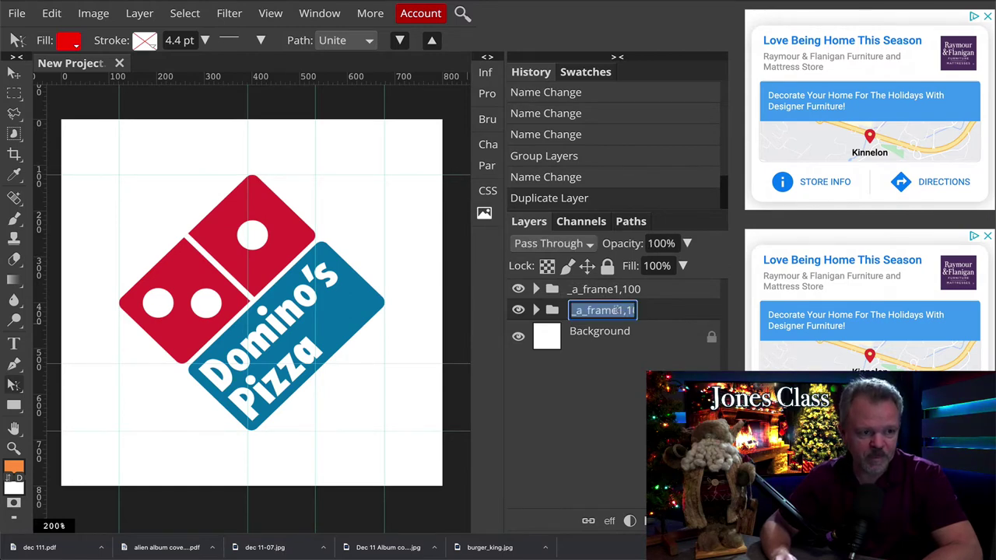
{"action": "left_click", "coordinate": [620, 310]}
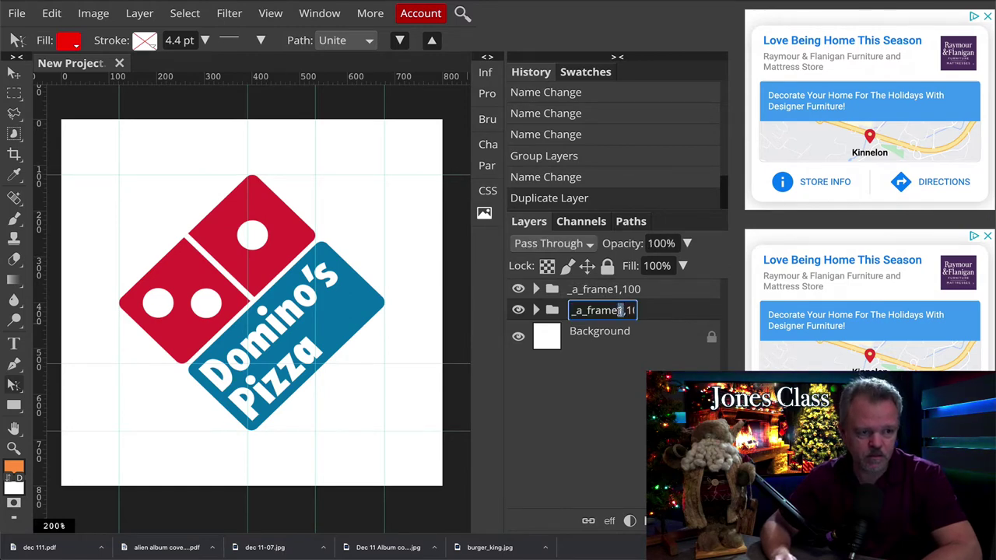
{"action": "type", "text": "2"}
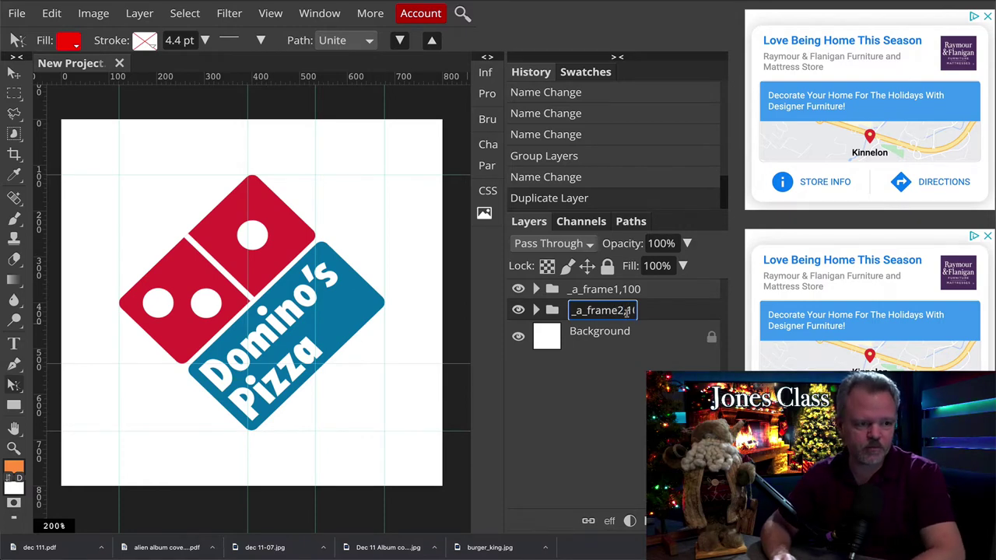
{"action": "key", "text": "ctrl+z"}
{"action": "key", "text": "Return"}
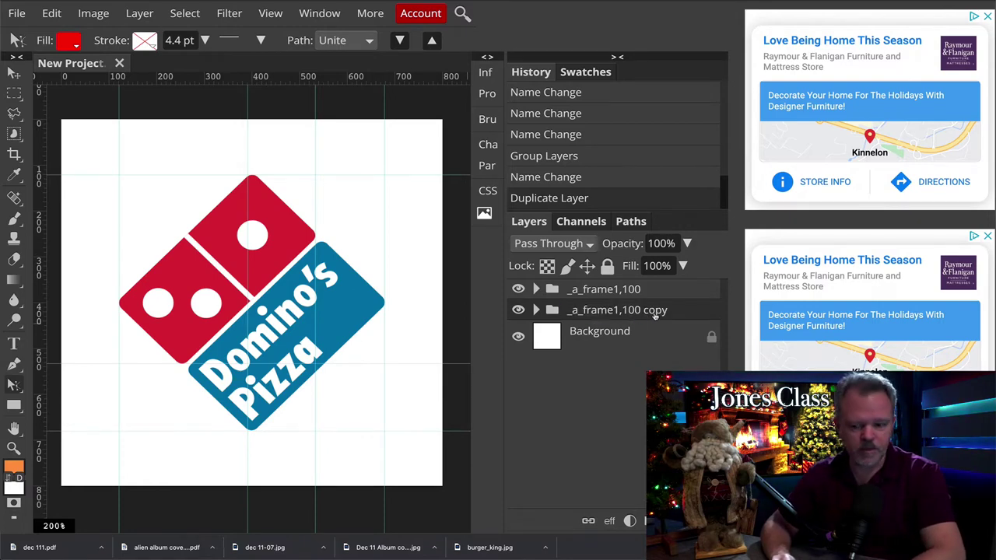
{"action": "key", "text": "ctrl+shift+z"}
Remove the word "copy" from the duplicated folder's name, leaving _a_frame2,100.
{"action": "double_click", "coordinate": [654, 311]}
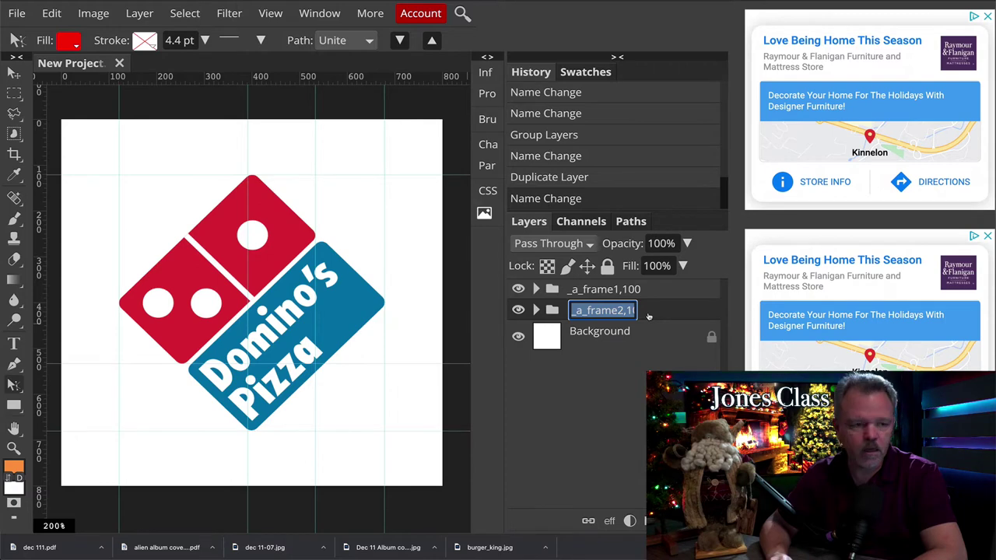
{"action": "left_click", "coordinate": [632, 310]}
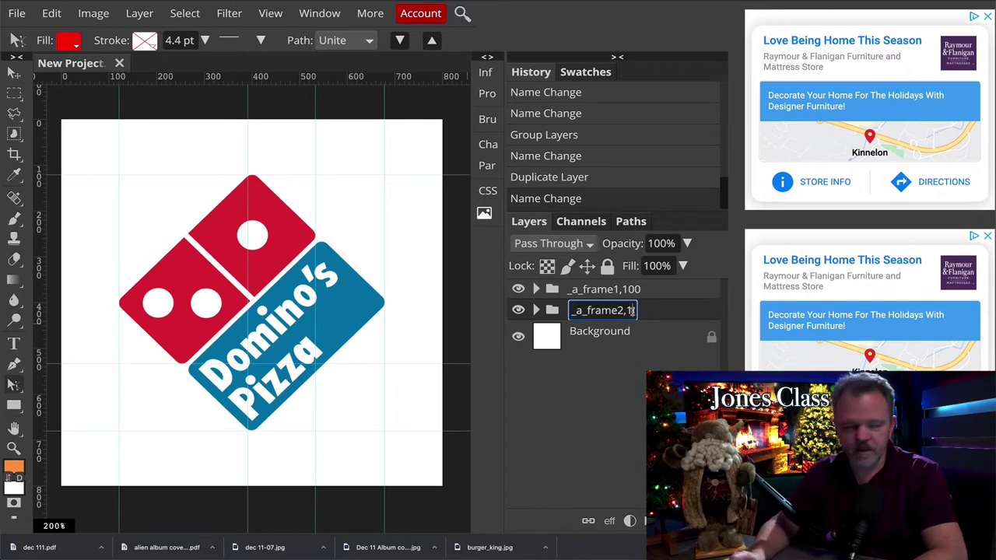
{"action": "key", "text": "End"}
{"action": "key", "text": "BackSpace"}
{"action": "key", "text": "BackSpace"}
{"action": "key", "text": "BackSpace"}
{"action": "key", "text": "BackSpace"}
{"action": "key", "text": "BackSpace"}
{"action": "key", "text": "BackSpace"}
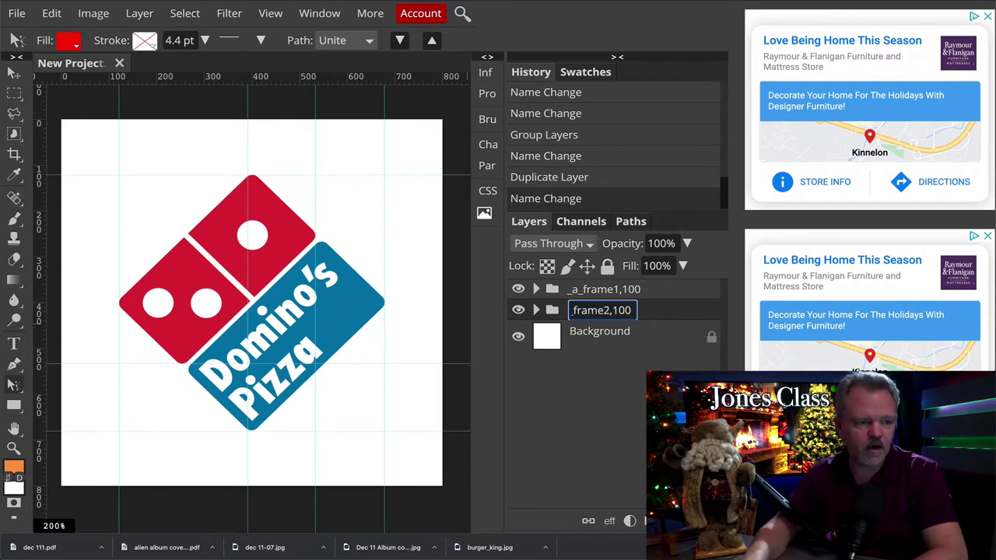
{"action": "type", "text": "0"}
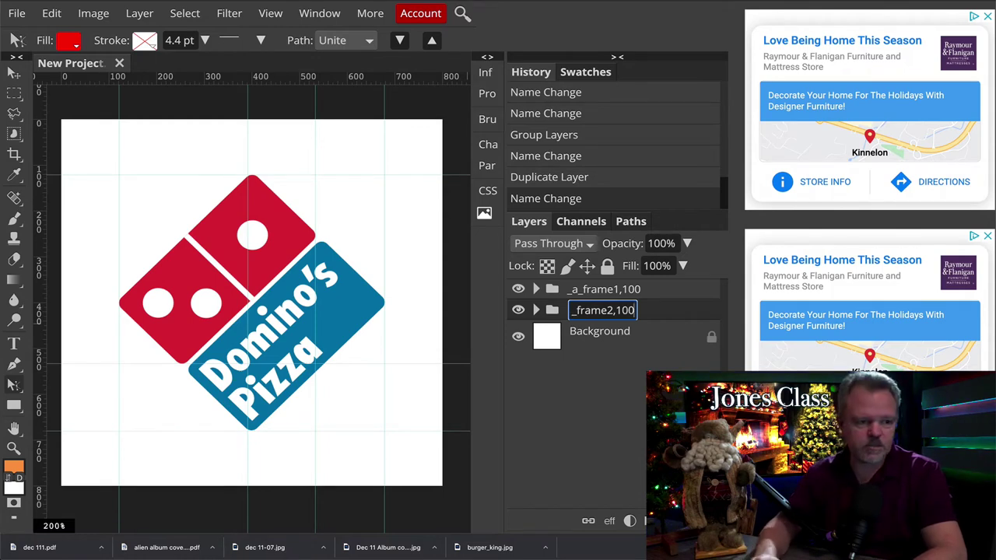
{"action": "key", "text": "Return"}
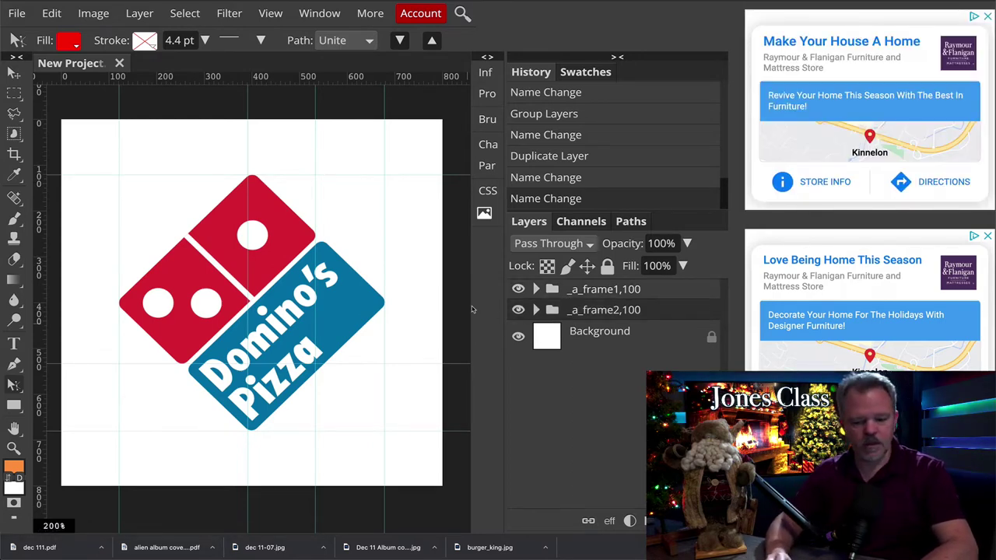
Rotate the logo in the _a_frame2,100 folder clockwise by about 7.7°.
{"action": "left_click", "coordinate": [14, 73]}
{"action": "left_click", "coordinate": [55, 14]}
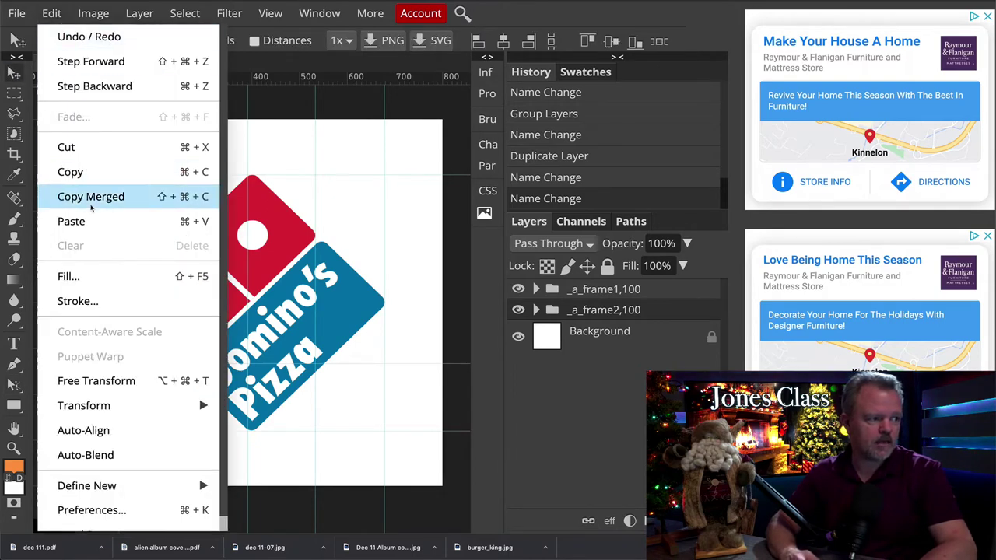
{"action": "mouse_move", "coordinate": [108, 406]}
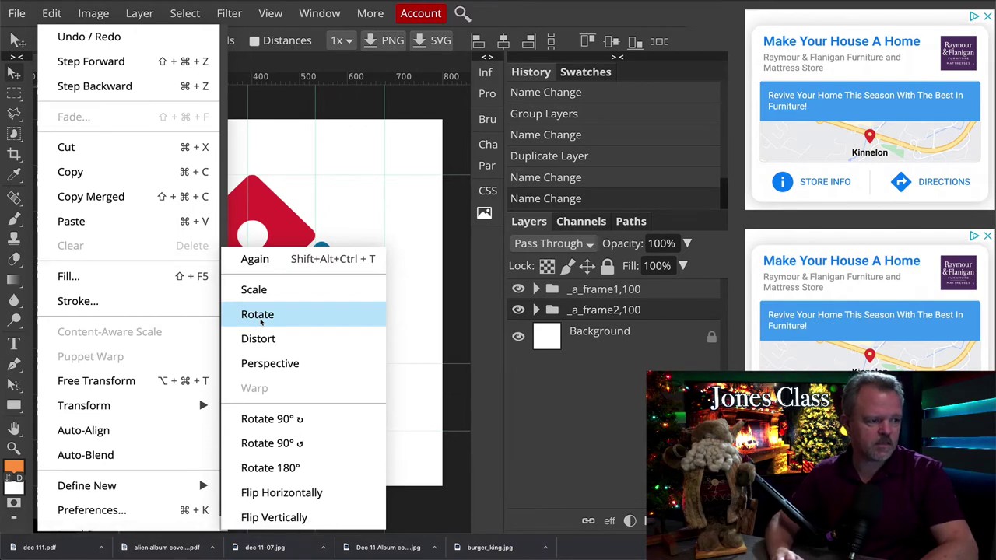
{"action": "left_click", "coordinate": [259, 321]}
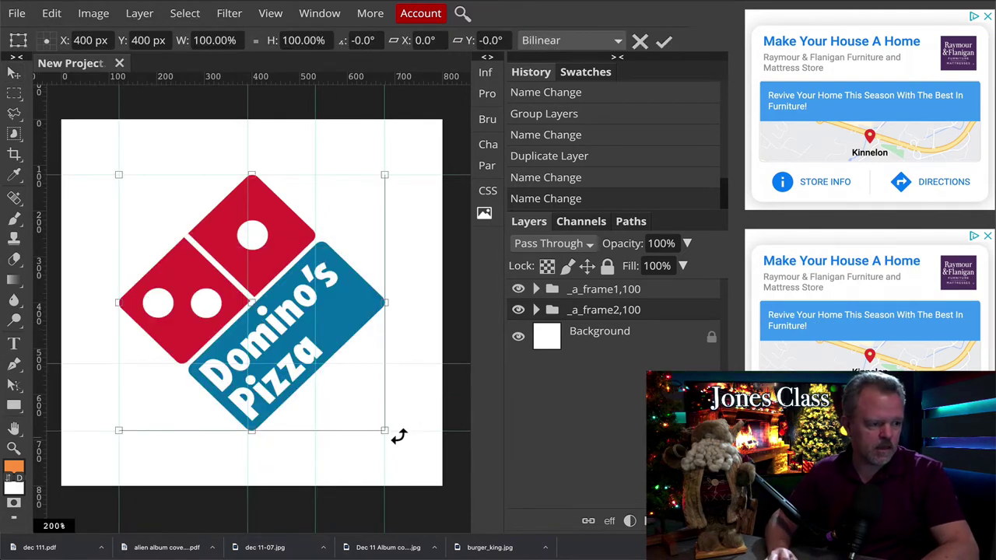
{"action": "left_click_drag", "start_coordinate": [400, 436], "coordinate": [372, 447]}
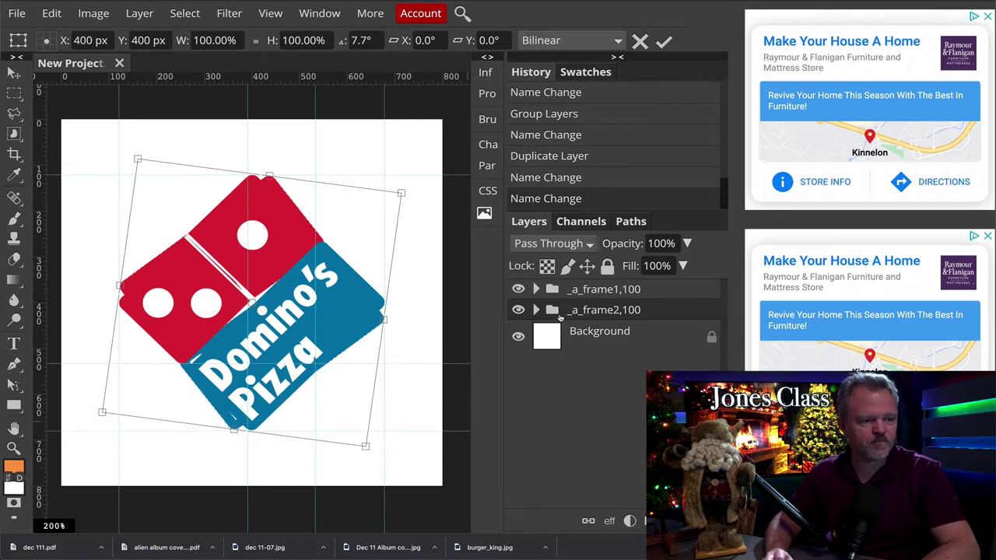
{"action": "key", "text": "Return"}
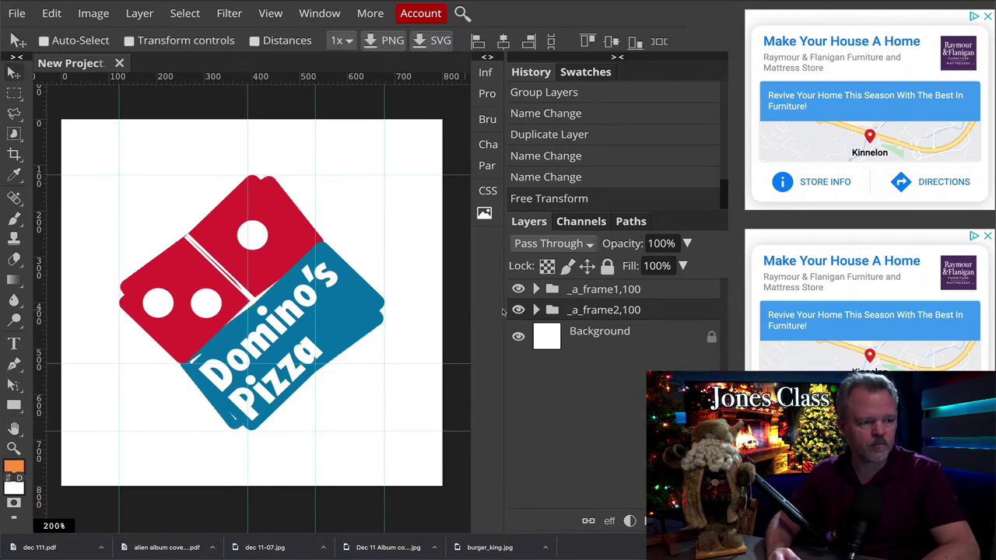
Duplicate the _a_frame2,100 folder directly below the original and change the frame number in the copy's name to 3.
{"action": "left_click_drag", "start_coordinate": [551, 310], "coordinate": [562, 322]}
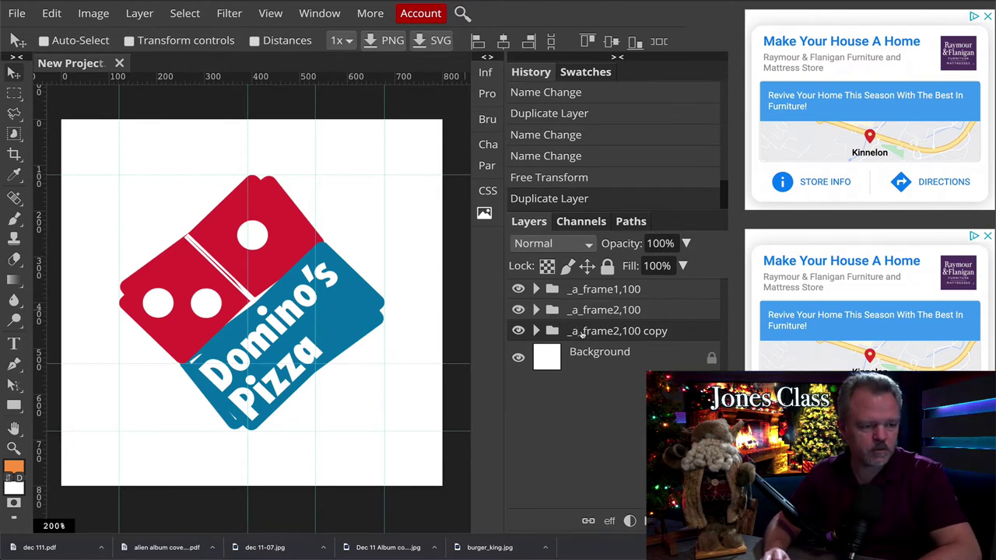
{"action": "double_click", "coordinate": [613, 332]}
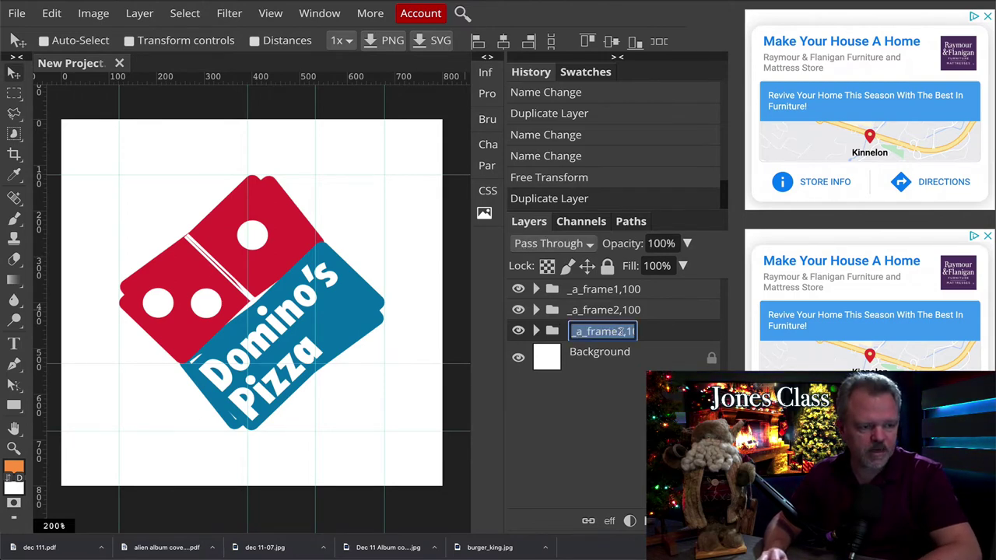
{"action": "key", "text": "Return"}
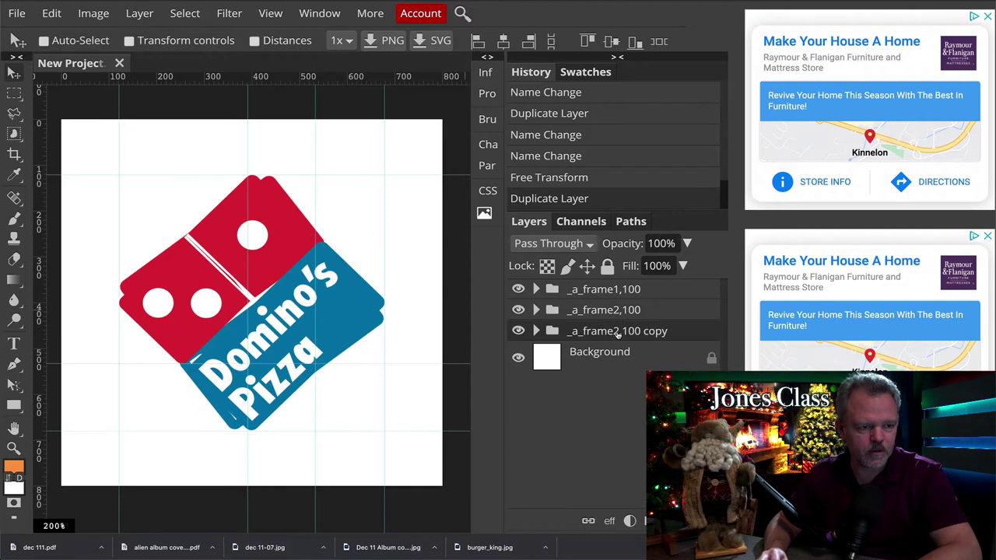
{"action": "double_click", "coordinate": [617, 333]}
{"action": "left_click", "coordinate": [626, 331]}
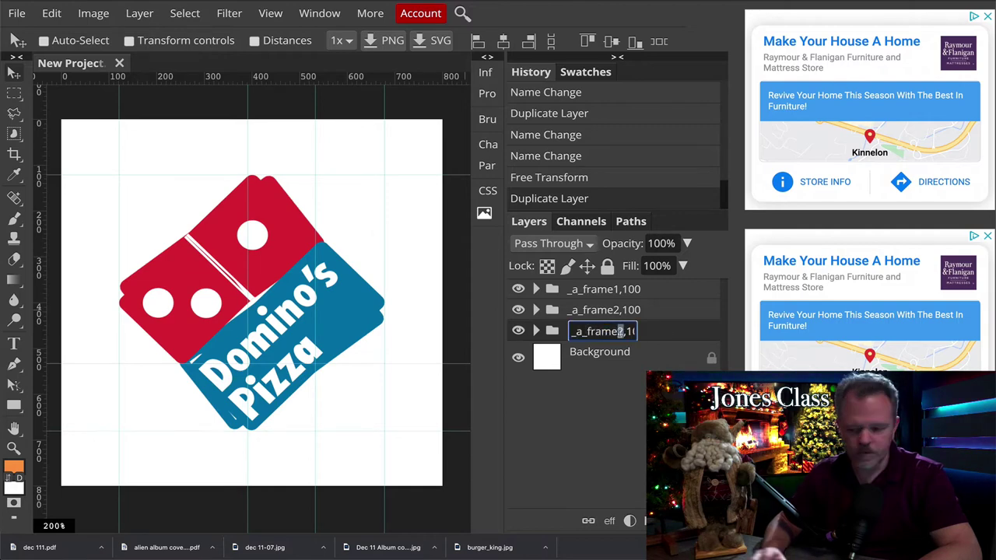
{"action": "type", "text": "3"}
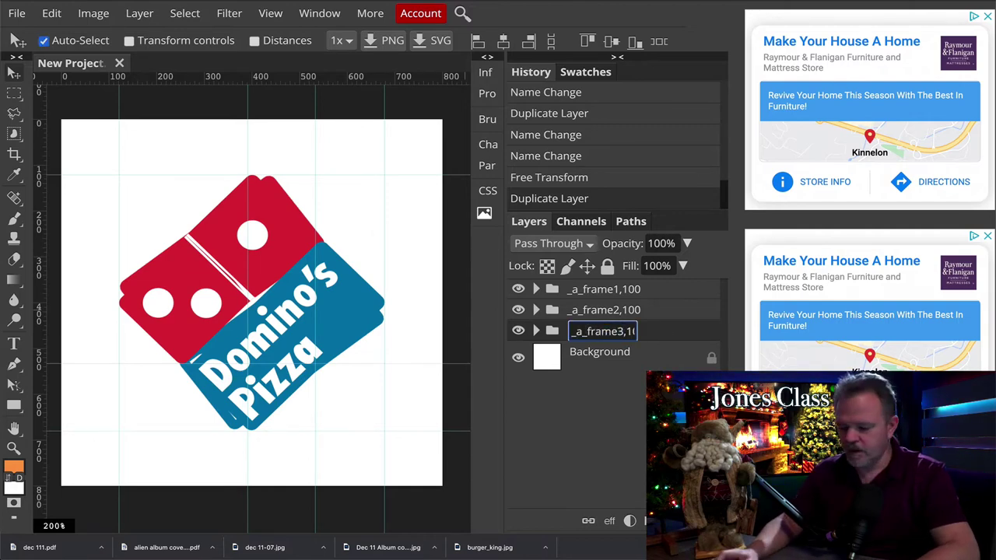
Remove the word "copy" from the third frame folder's name, leaving _a_frame3,100.
{"action": "key", "text": "ctrl"}
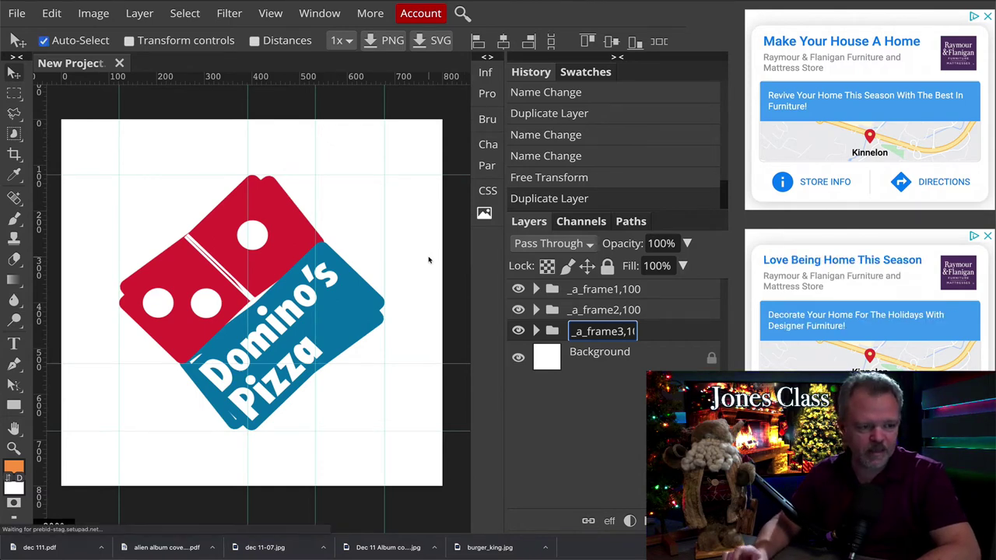
{"action": "key", "text": "ctrl+End"}
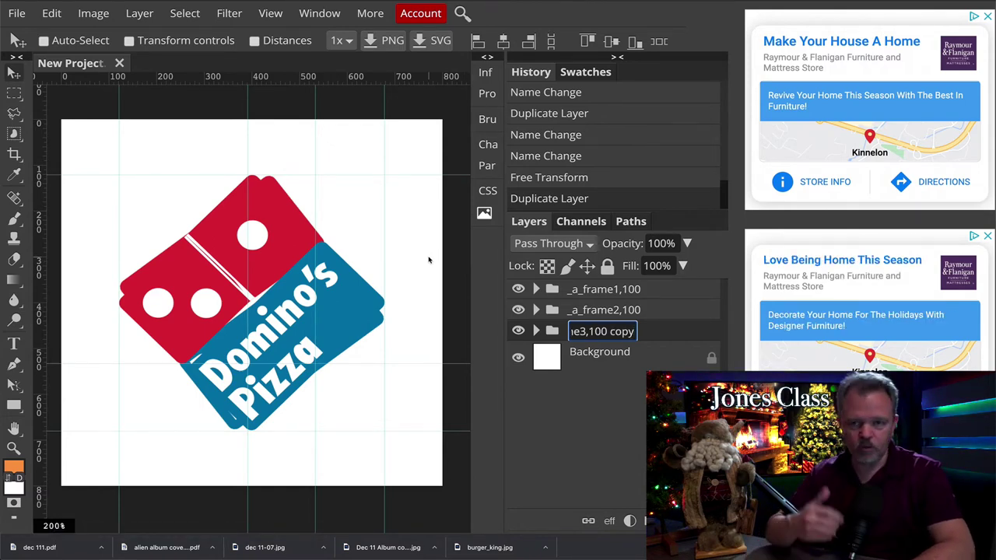
{"action": "key", "text": "BackSpace"}
{"action": "key", "text": "BackSpace"}
{"action": "key", "text": "BackSpace"}
{"action": "key", "text": "BackSpace"}
{"action": "key", "text": "BackSpace"}
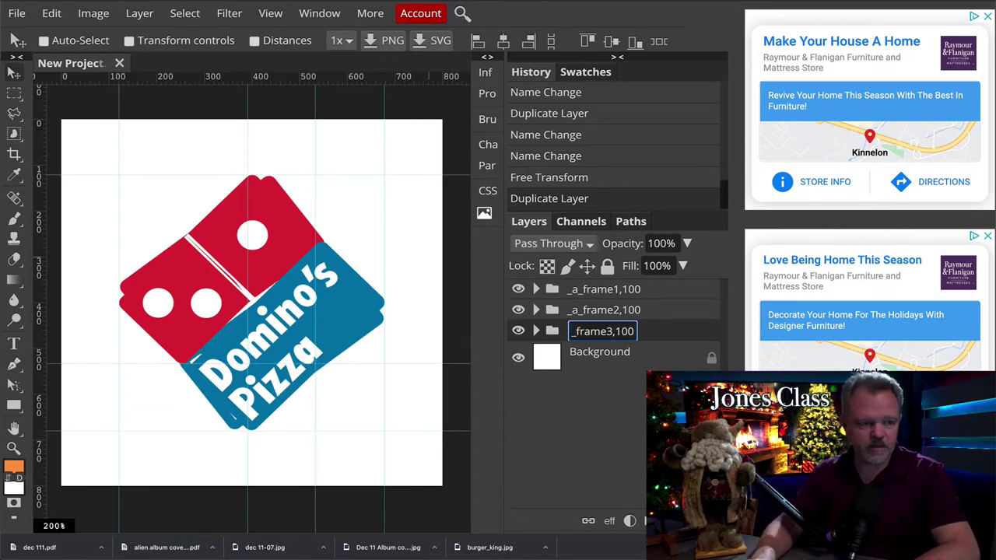
{"action": "key", "text": "Return"}
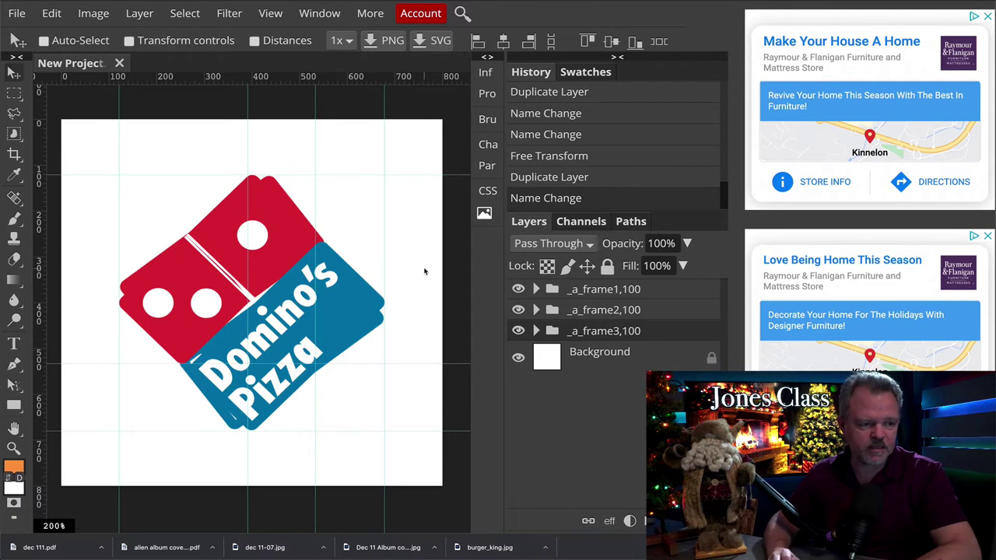
Repeat the last rotation on the _a_frame3,100 folder with Transform Again.
{"action": "left_click", "coordinate": [518, 331]}
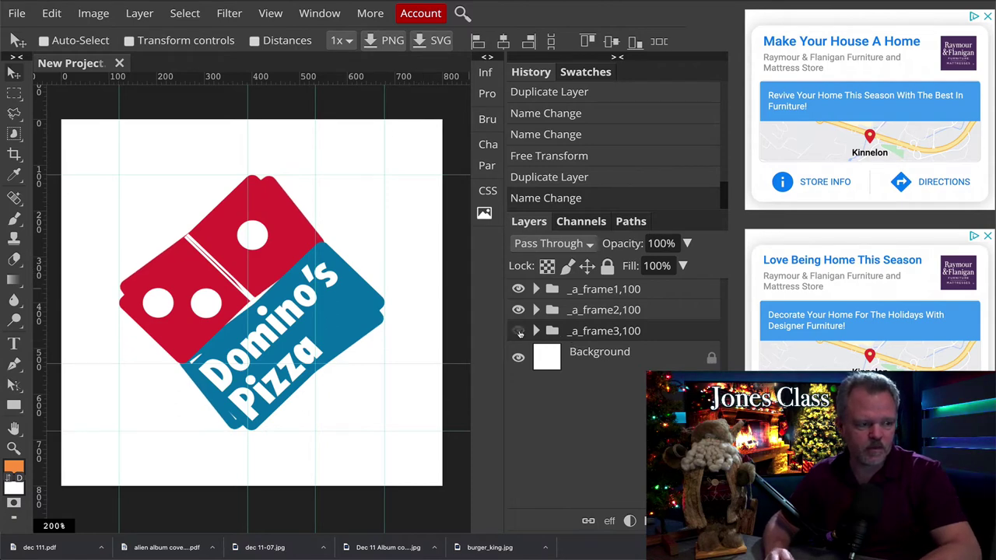
{"action": "left_click", "coordinate": [518, 331]}
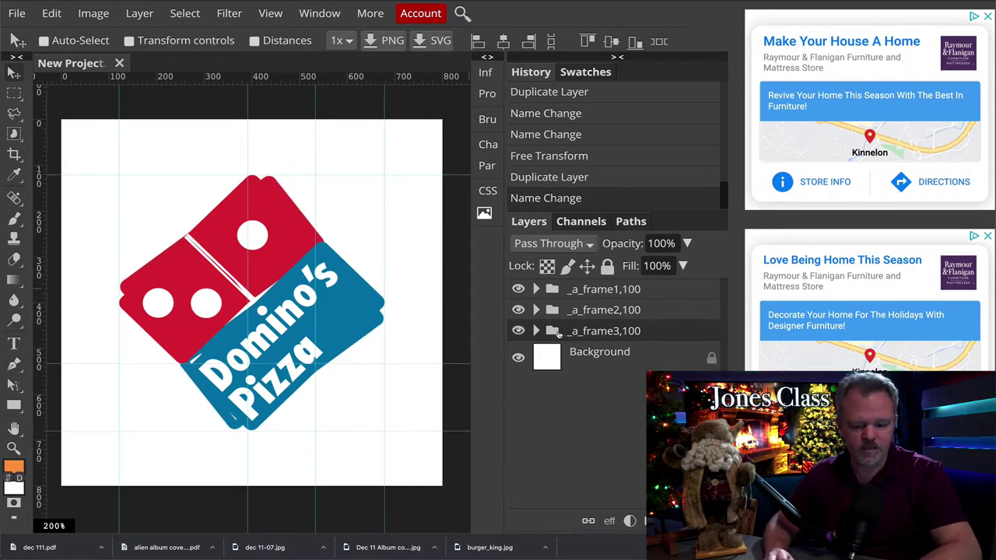
{"action": "left_click", "coordinate": [51, 13]}
{"action": "mouse_move", "coordinate": [75, 15]}
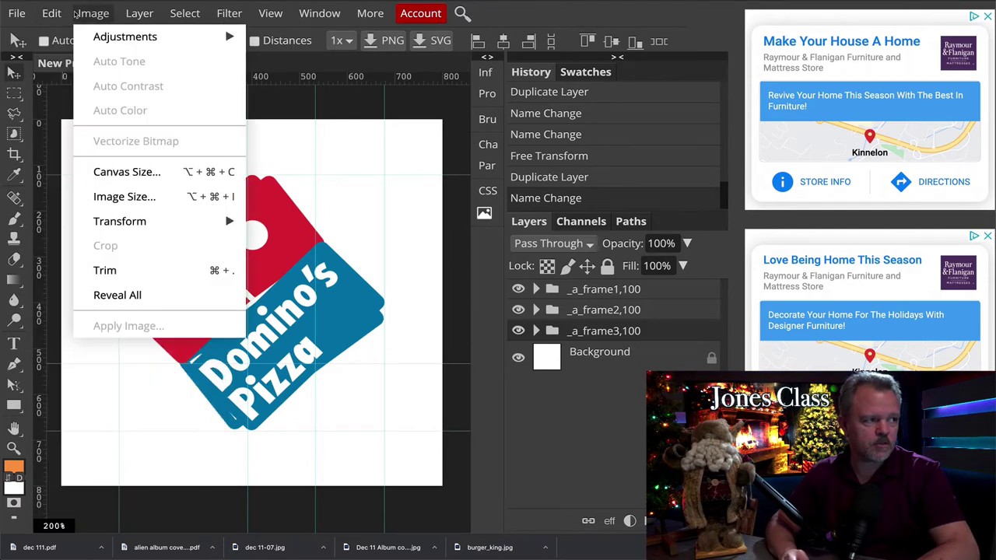
{"action": "mouse_move", "coordinate": [117, 405]}
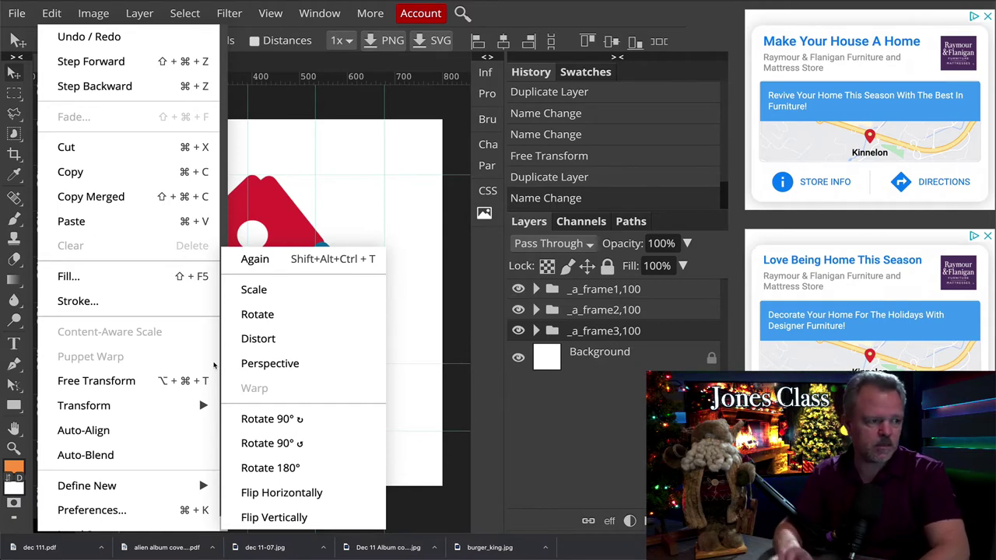
{"action": "left_click", "coordinate": [262, 243]}
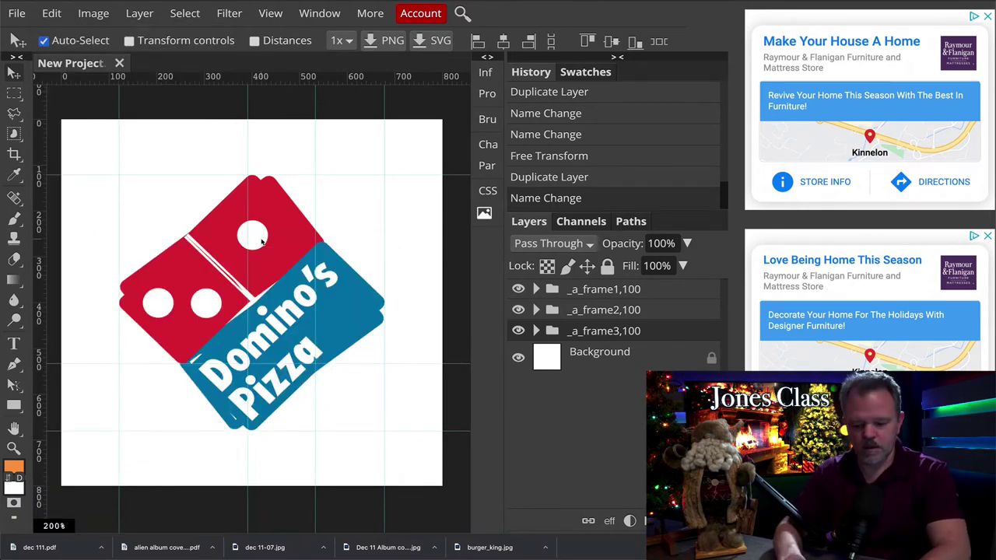
{"action": "key", "text": "ctrl+shift+t"}
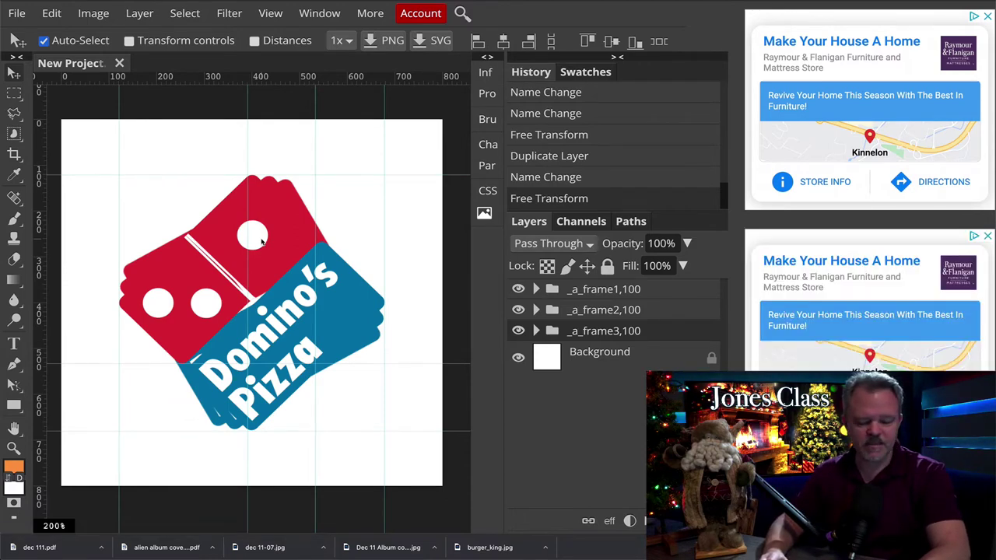
{"action": "key", "text": "ctrl+t"}
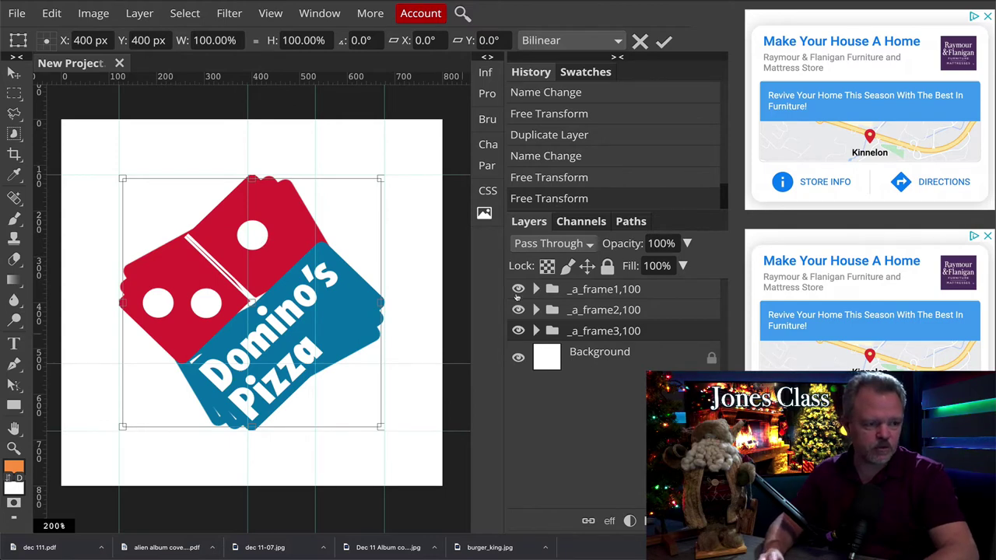
{"action": "key", "text": "Return"}
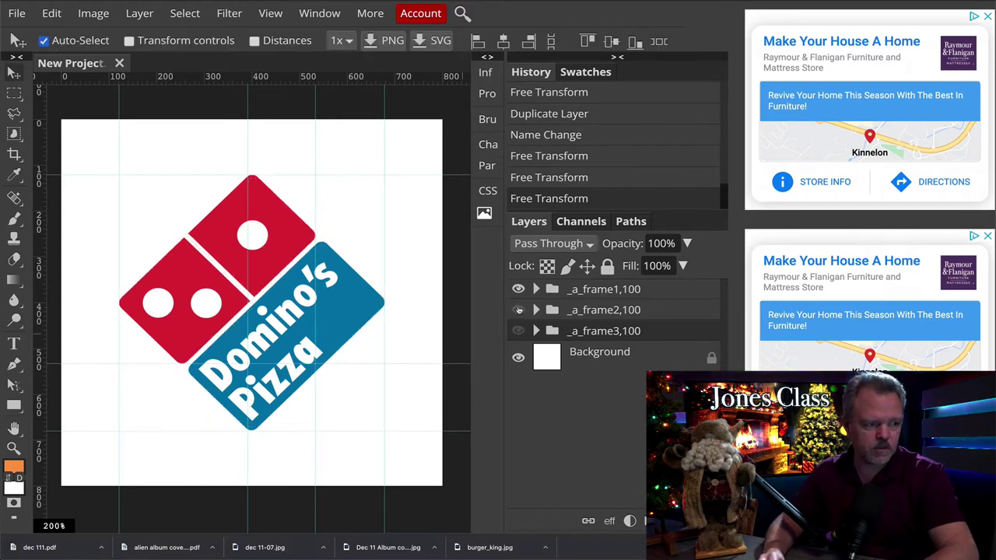
Show the frame folders one after another to compare the logo's rotation across the three frames.
{"action": "left_click", "coordinate": [519, 289]}
{"action": "left_click", "coordinate": [518, 289]}
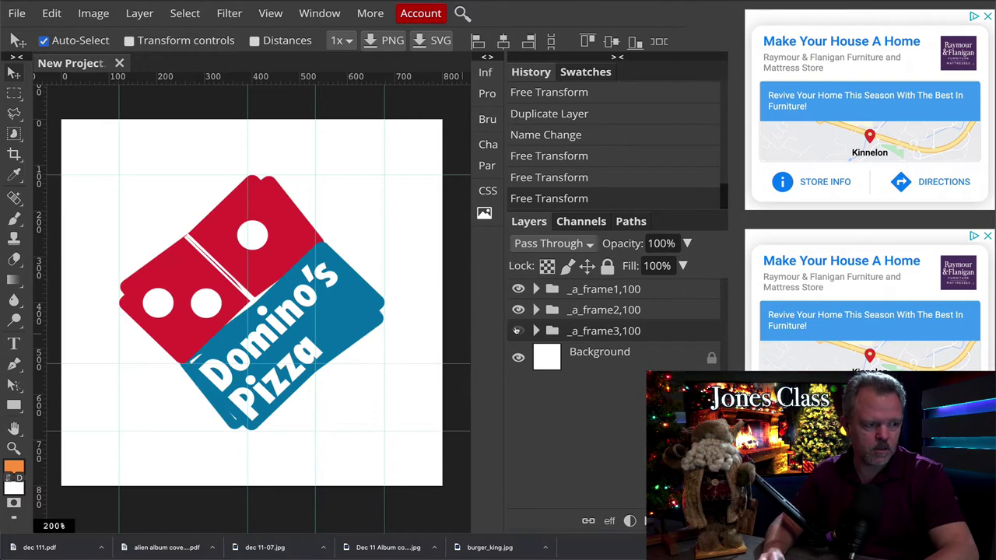
{"action": "left_click", "coordinate": [518, 332]}
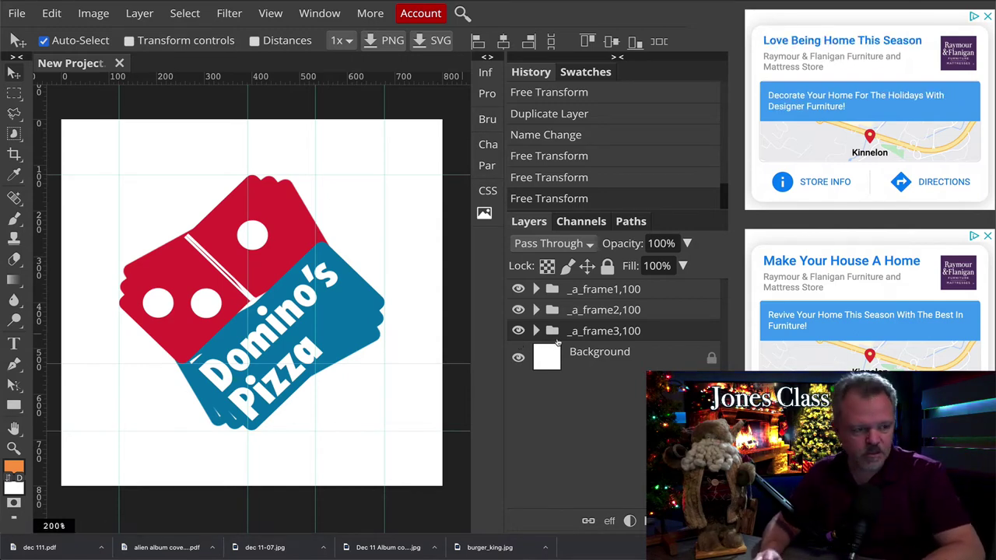
Duplicate the _a_frame3,100 folder directly below the original and change the frame number in the copy's name to 4.
{"action": "key", "text": "ctrl+j"}
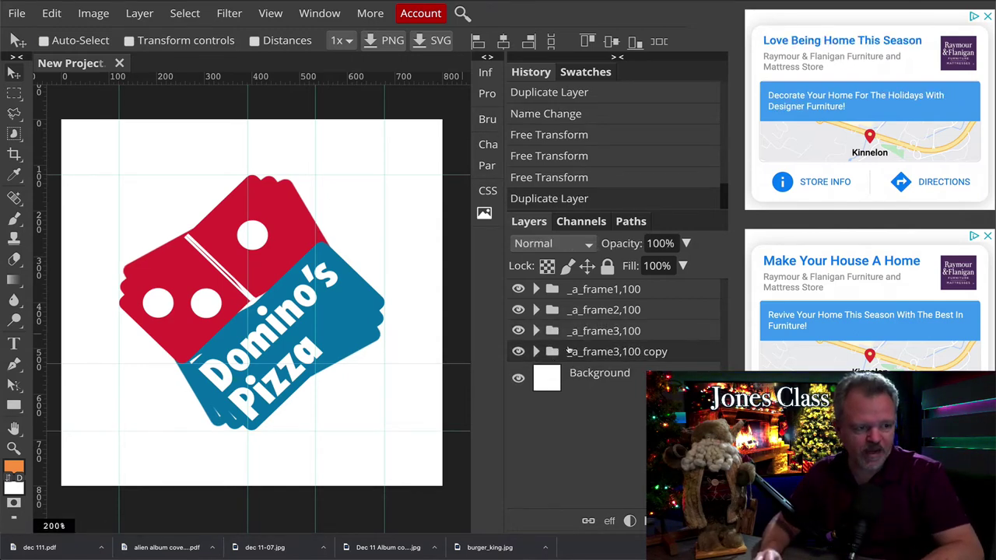
{"action": "double_click", "coordinate": [609, 354]}
{"action": "left_click", "coordinate": [620, 352]}
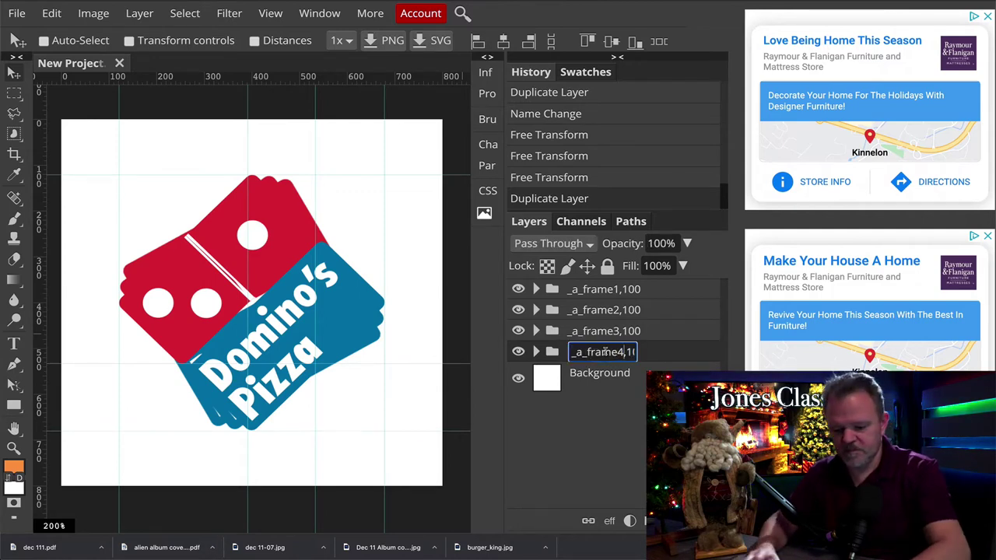
{"action": "type", "text": "4"}
Remove the word "copy" from the fourth frame folder's name, leaving _a_frame4,100.
{"action": "key", "text": "ctrl"}
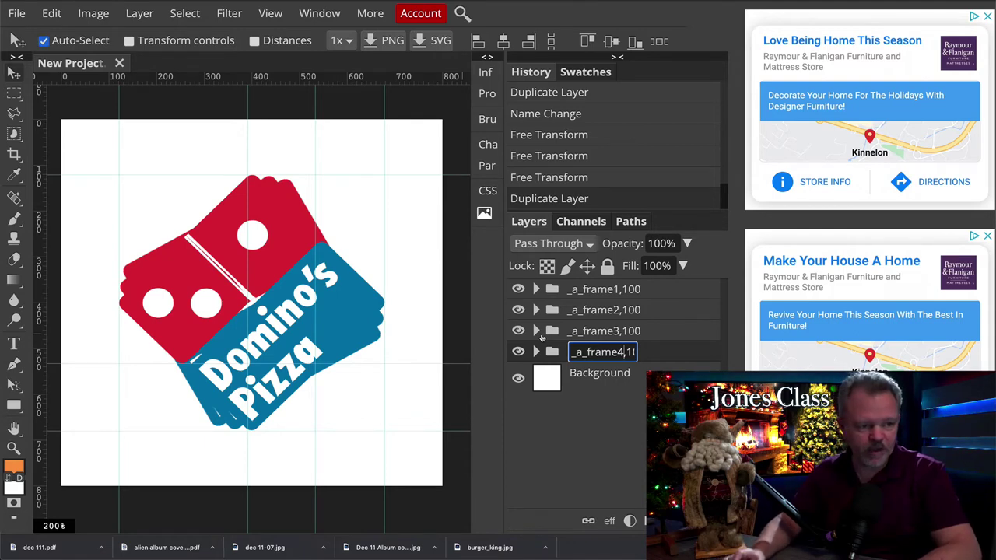
{"action": "key", "text": "ctrl+End"}
{"action": "key", "text": "BackSpace"}
{"action": "key", "text": "BackSpace"}
{"action": "key", "text": "BackSpace"}
{"action": "key", "text": "BackSpace"}
{"action": "key", "text": "BackSpace"}
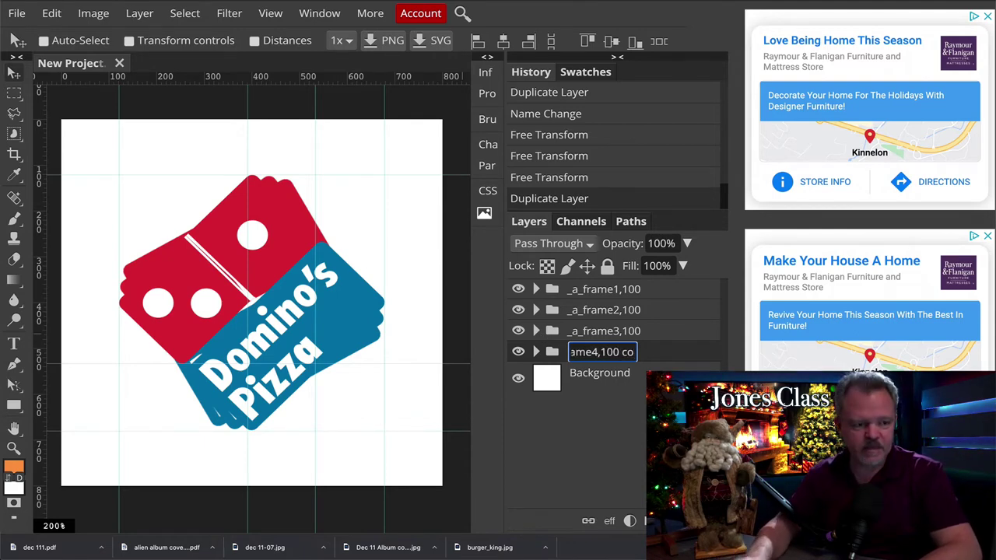
{"action": "key", "text": "BackSpace"}
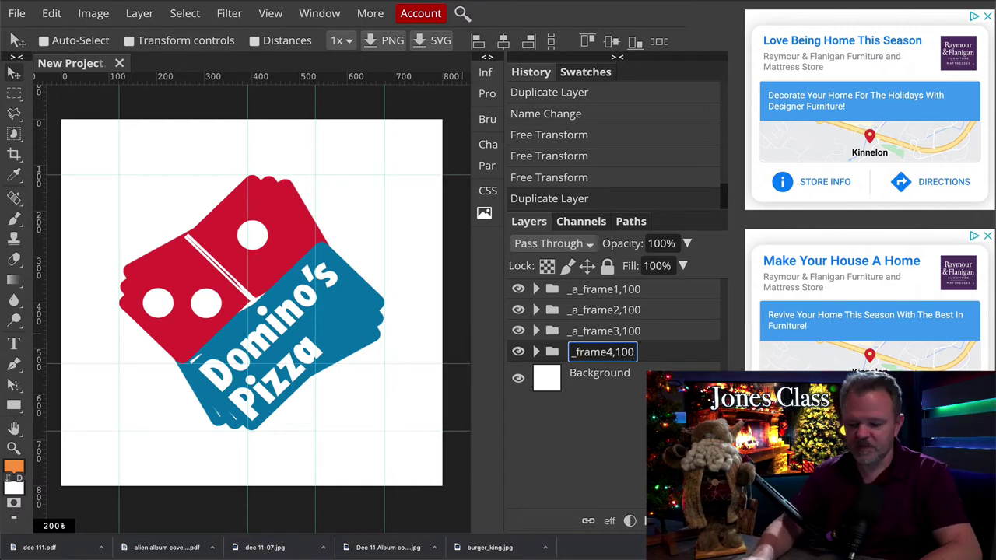
{"action": "key", "text": "Return"}
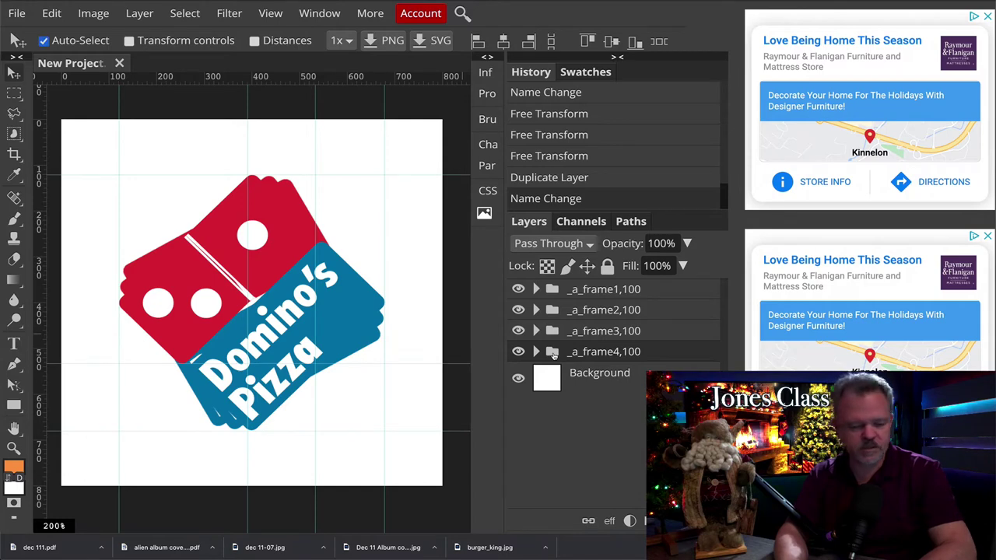
Try to repeat the last rotation on the _a_frame4,100 folder with Transform Again.
{"action": "key", "text": "ctrl+shift+t"}
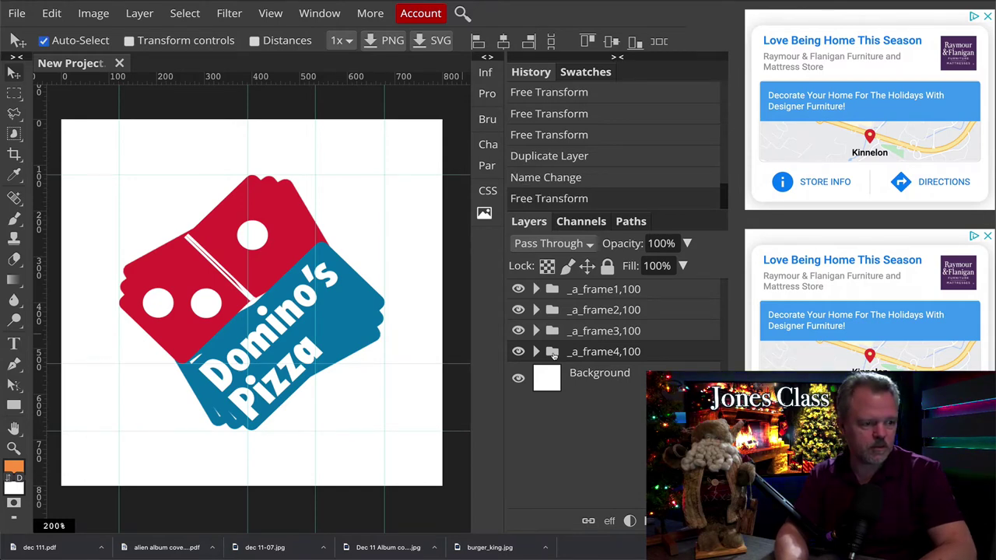
{"action": "key", "text": "ctrl+shift+t"}
{"action": "key", "text": "ctrl+shift+t"}
{"action": "key", "text": "ctrl+shift+t"}
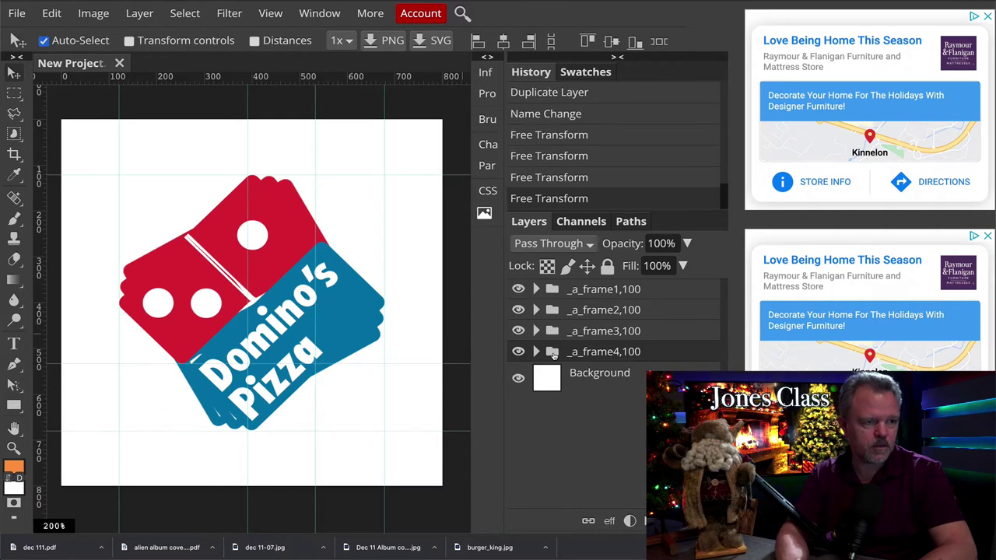
{"action": "key", "text": "ctrl+shift+t"}
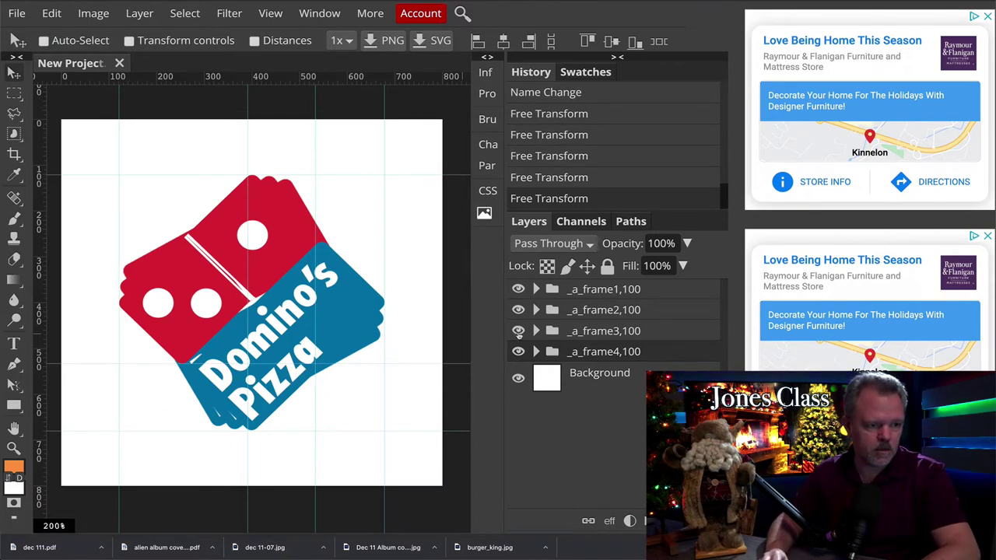
Hide all four frame folders and show them again in order to check the rotation of _a_frame4,100.
{"action": "left_click_drag", "start_coordinate": [518, 331], "coordinate": [521, 292]}
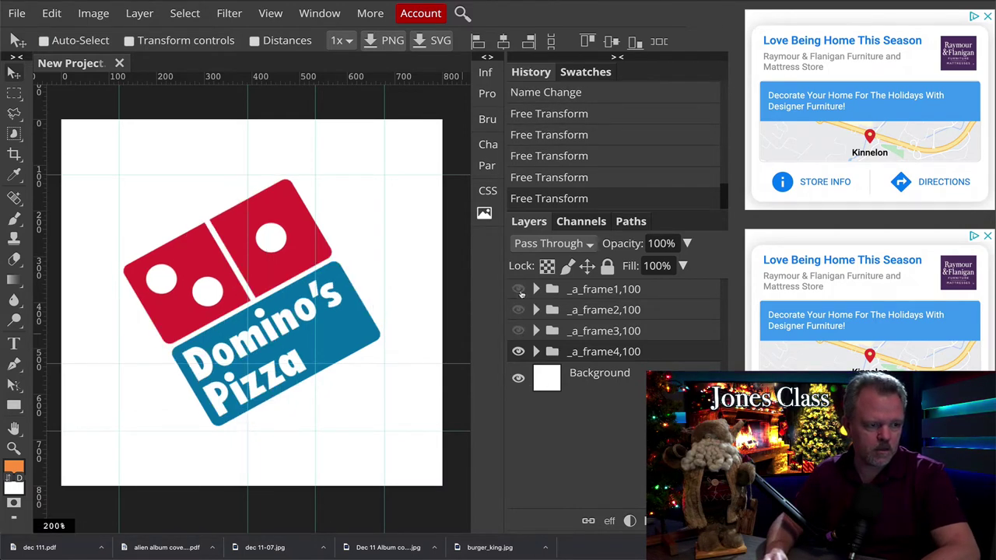
{"action": "left_click", "coordinate": [518, 352]}
{"action": "left_click", "coordinate": [519, 296]}
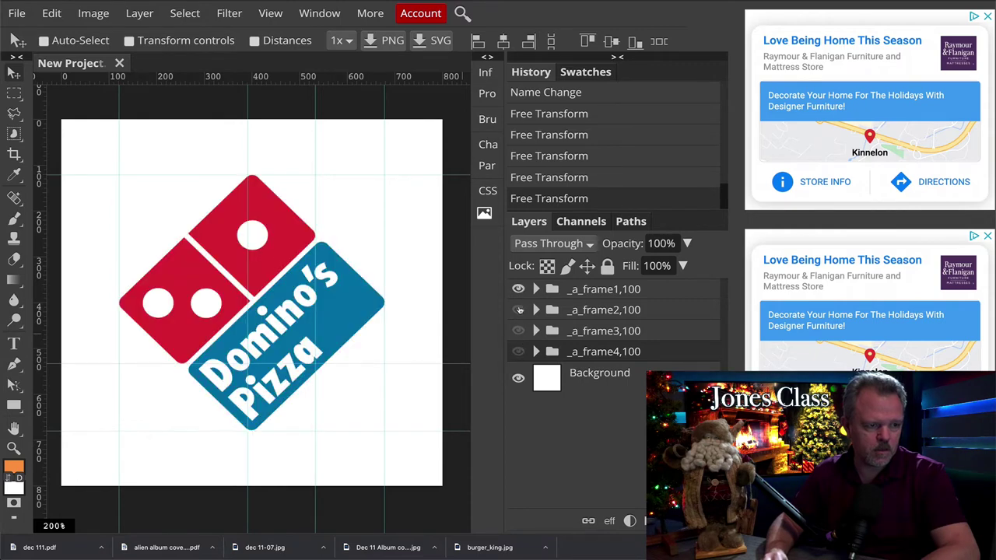
{"action": "left_click", "coordinate": [519, 313]}
{"action": "left_click", "coordinate": [518, 331]}
{"action": "left_click", "coordinate": [518, 352]}
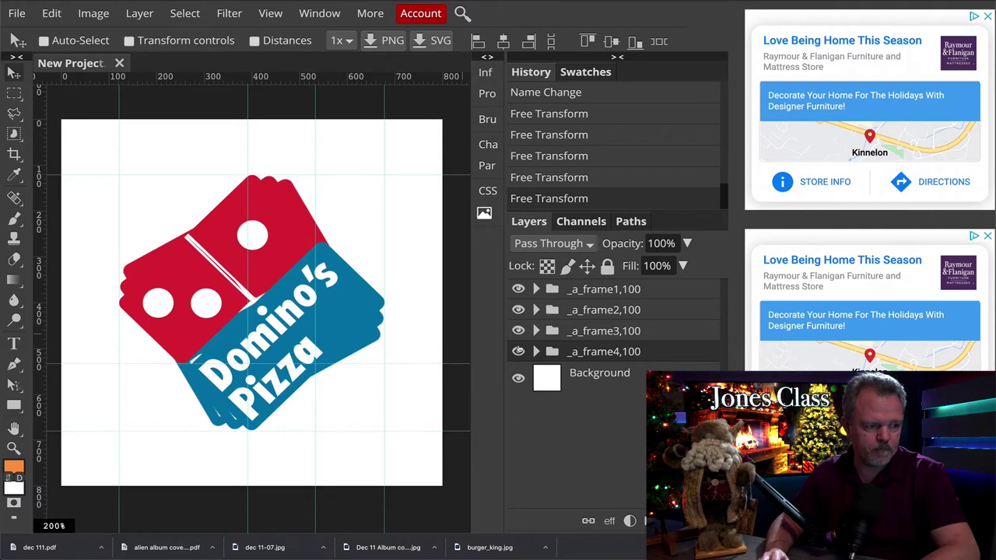
{"action": "left_click", "coordinate": [43, 40]}
{"action": "left_click", "coordinate": [43, 40]}
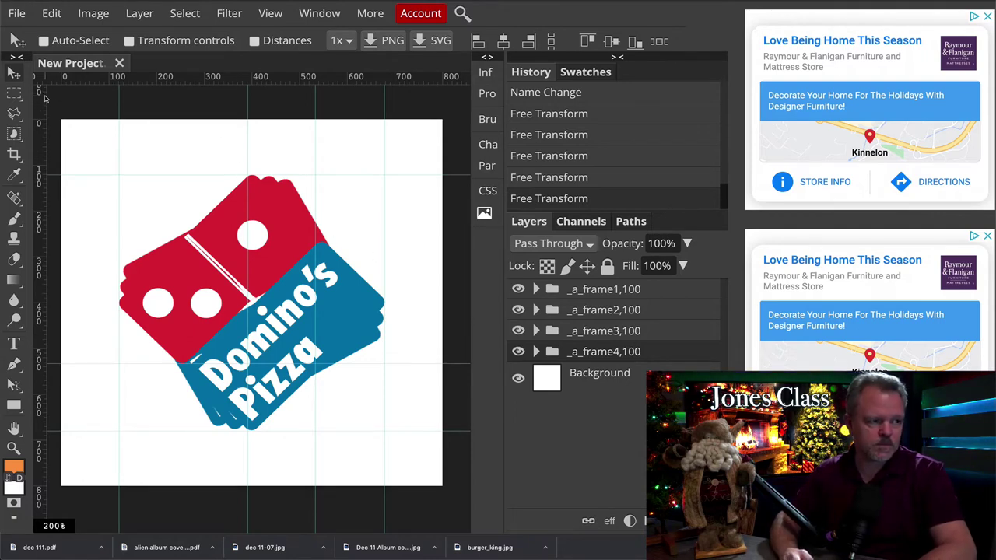
{"action": "key", "text": "ctrl"}
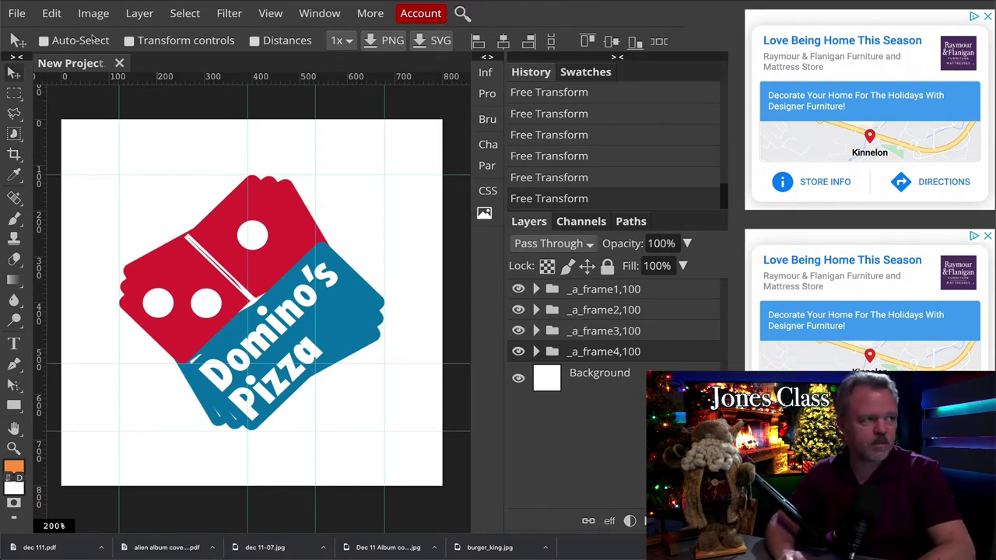
Rotate the _a_frame4,100 folder clockwise by 7.8° about its centre and apply the transformation.
{"action": "left_click", "coordinate": [55, 14]}
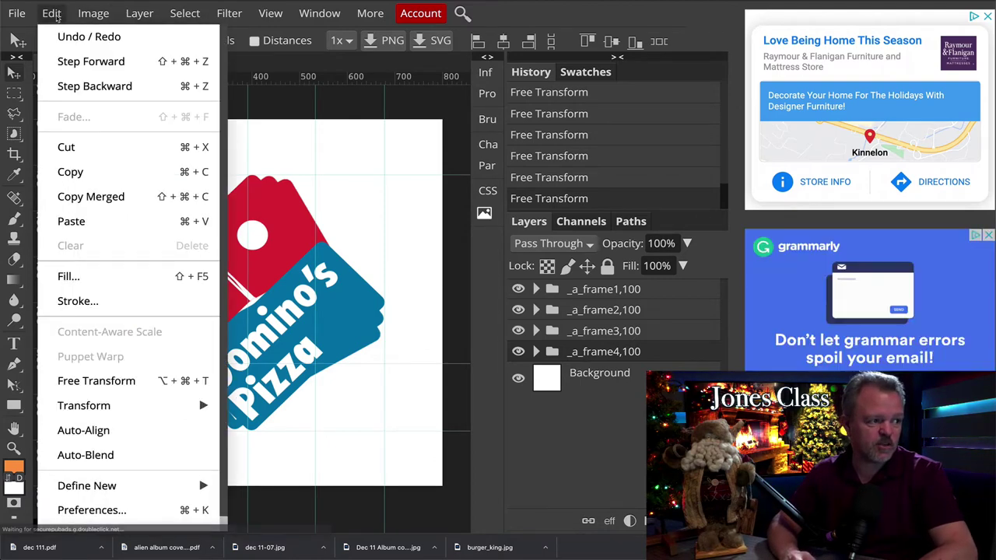
{"action": "mouse_move", "coordinate": [84, 405]}
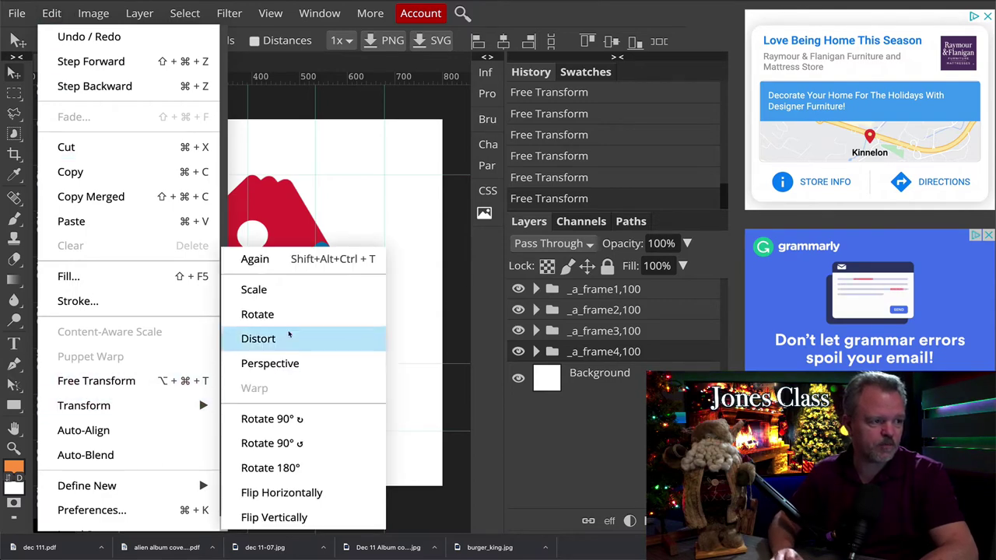
{"action": "left_click", "coordinate": [253, 314]}
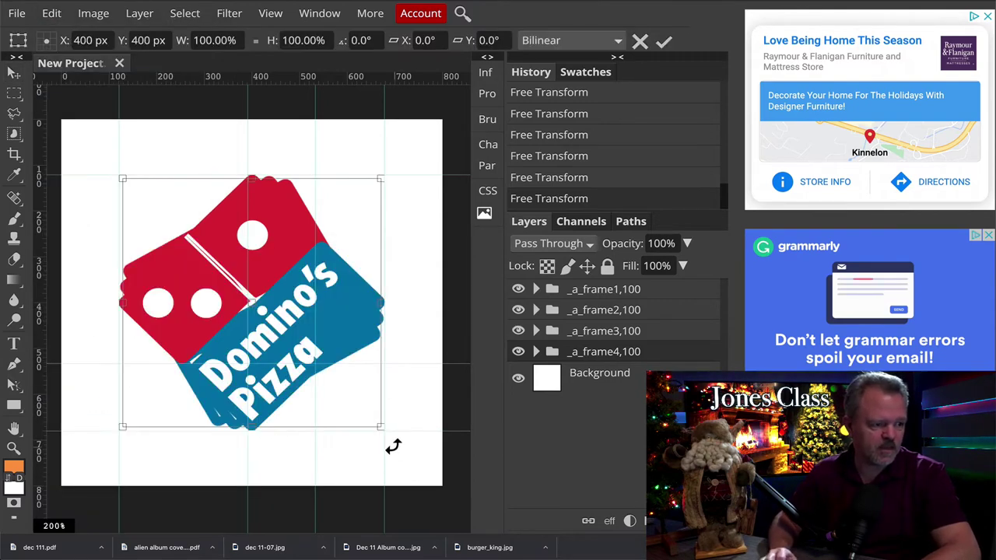
{"action": "left_click_drag", "start_coordinate": [393, 445], "coordinate": [371, 462]}
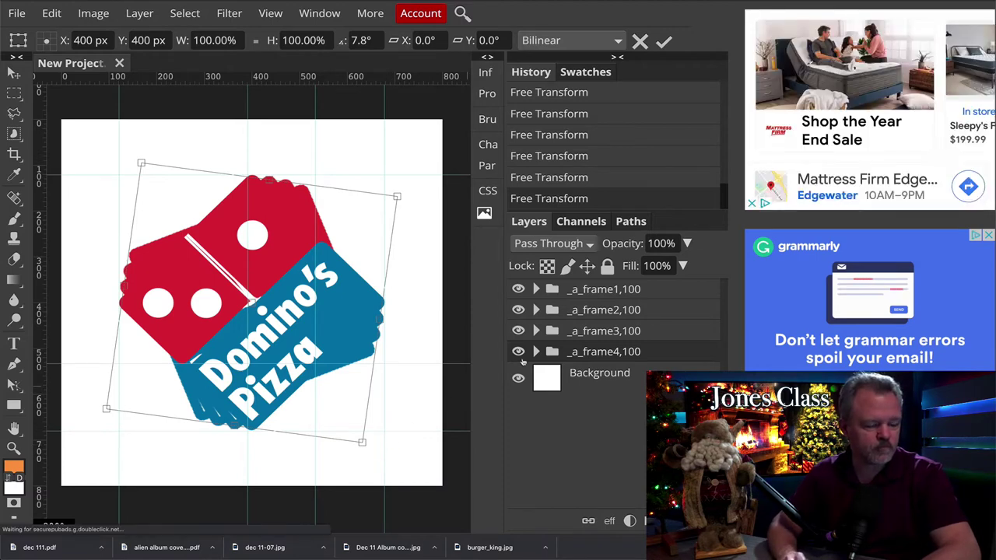
{"action": "key", "text": "Return"}
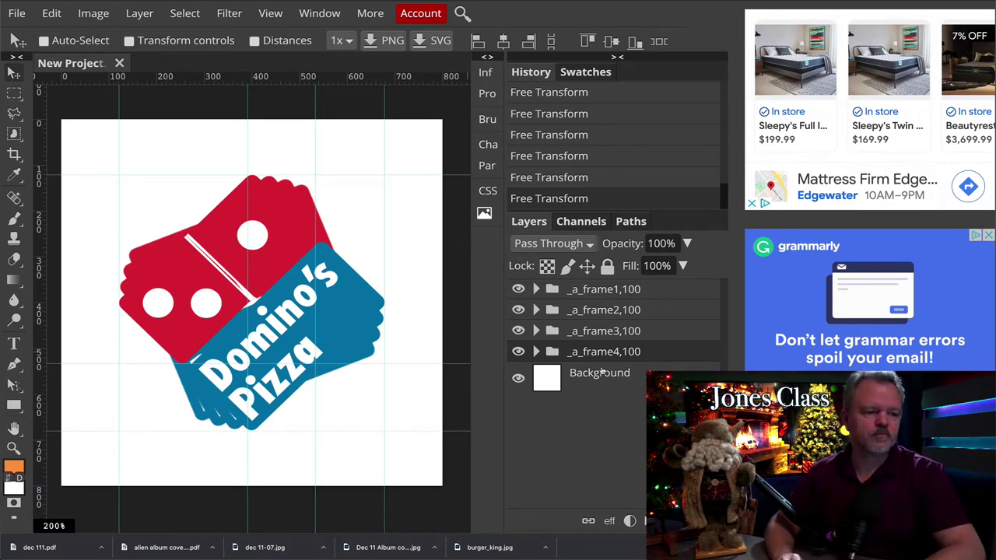
Duplicate the _a_frame4,100 folder directly below the original and rename the copy _a_frame5,100.
{"action": "left_click_drag", "start_coordinate": [592, 357], "coordinate": [593, 376]}
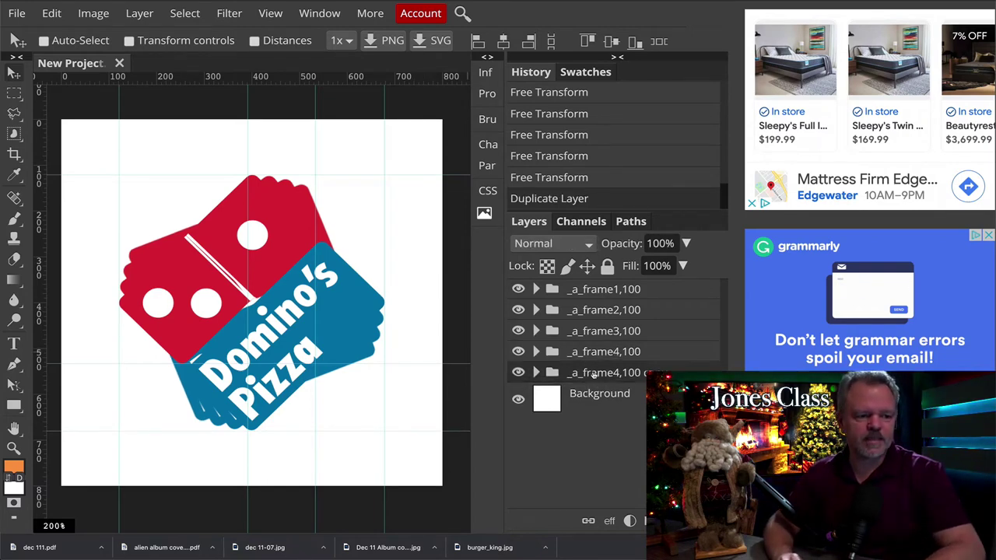
{"action": "double_click", "coordinate": [601, 374]}
{"action": "left_click", "coordinate": [622, 374]}
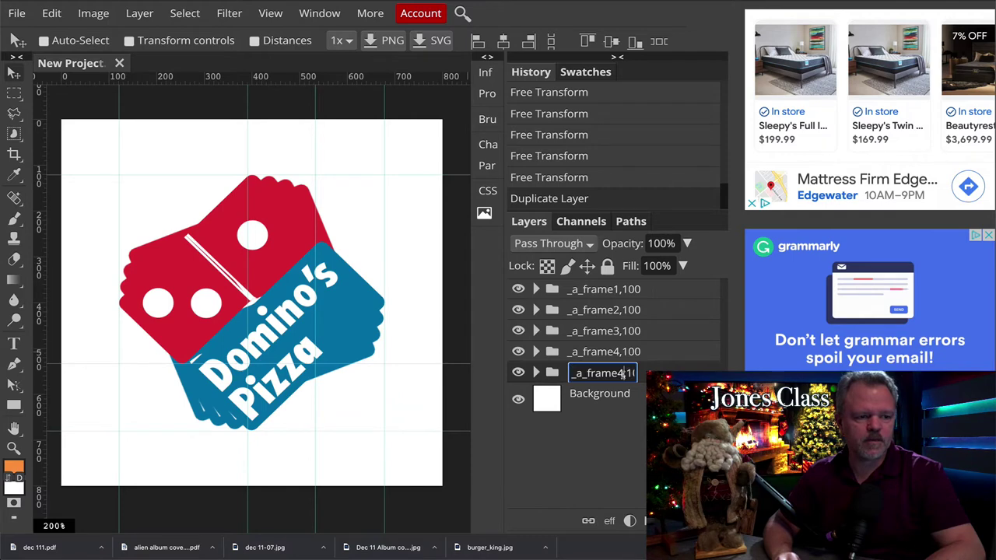
{"action": "type", "text": "5"}
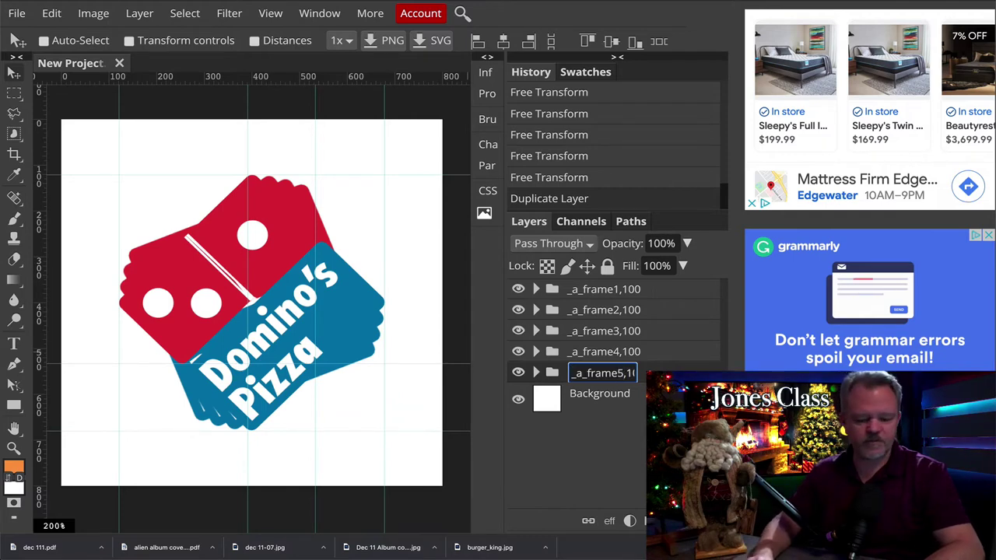
{"action": "key", "text": "End"}
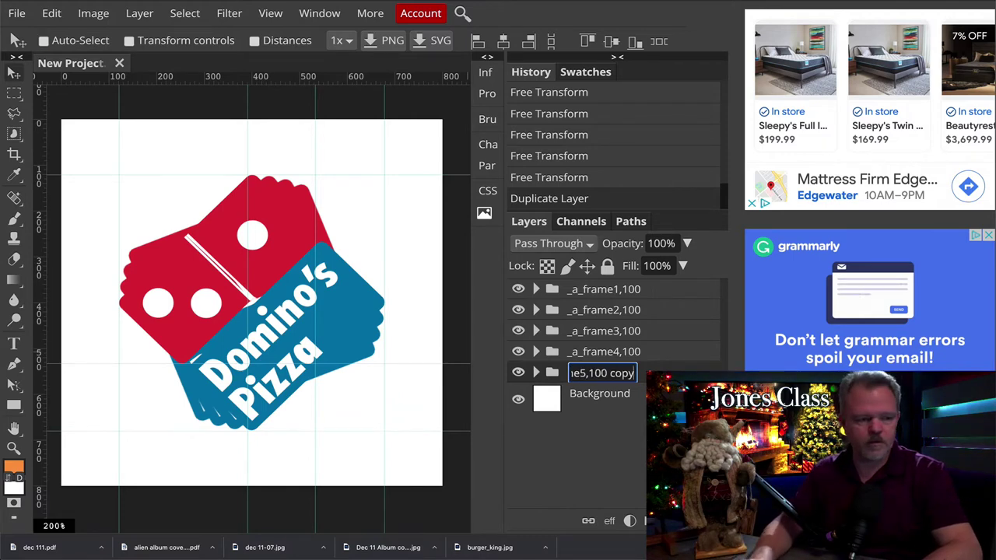
{"action": "key", "text": "BackSpace"}
{"action": "key", "text": "BackSpace"}
{"action": "key", "text": "BackSpace"}
{"action": "key", "text": "BackSpace"}
{"action": "key", "text": "BackSpace"}
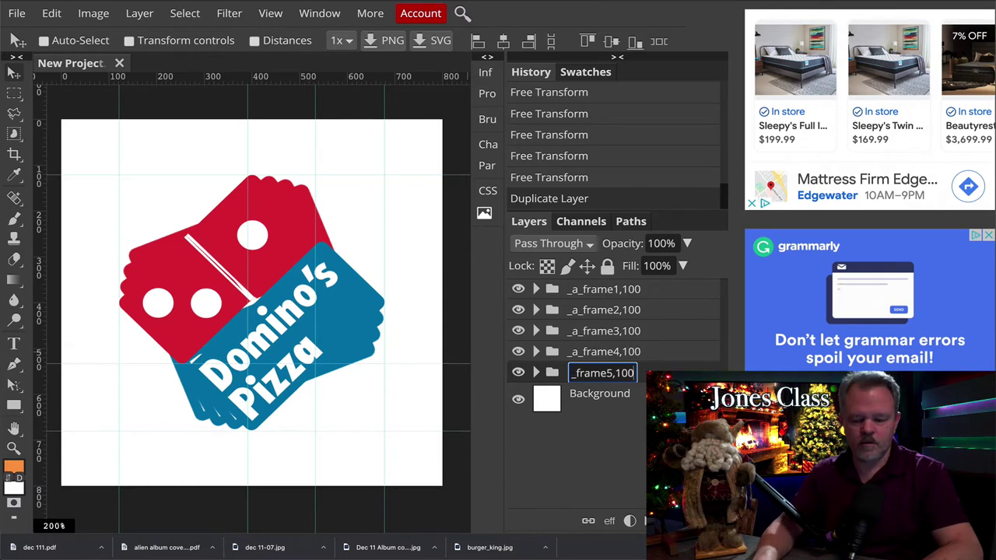
{"action": "key", "text": "Return"}
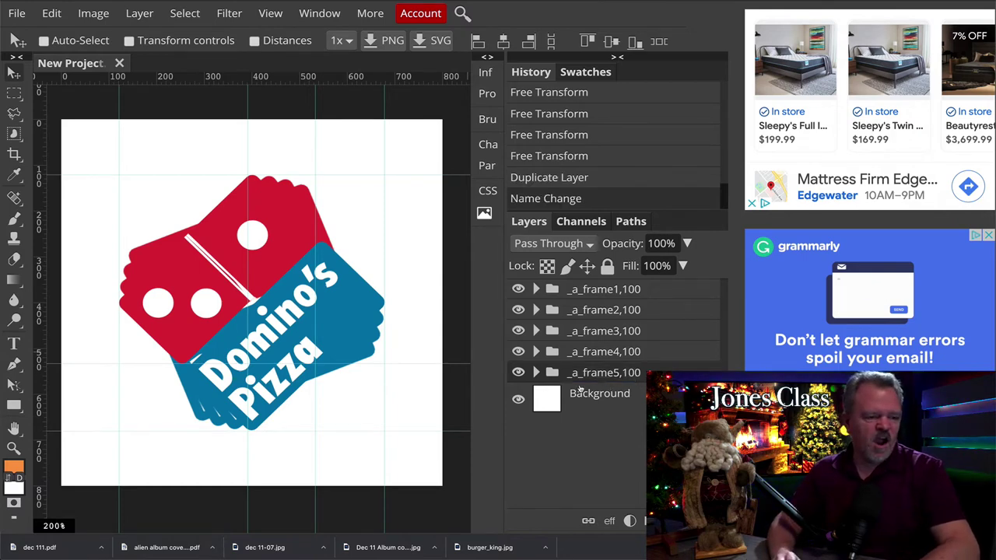
Repeat the last rotation on the _a_frame5,100 folder with Transform Again.
{"action": "left_click", "coordinate": [51, 13]}
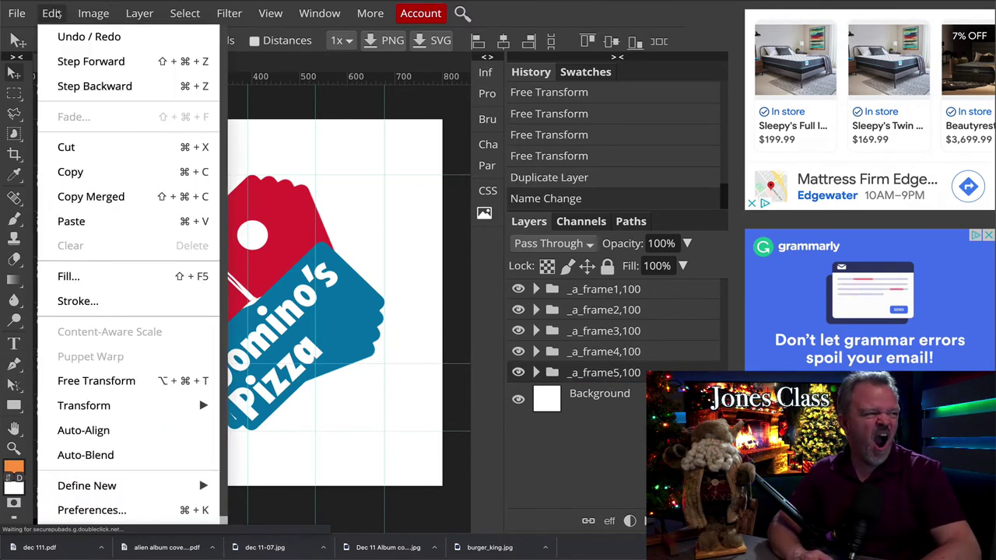
{"action": "mouse_move", "coordinate": [81, 403]}
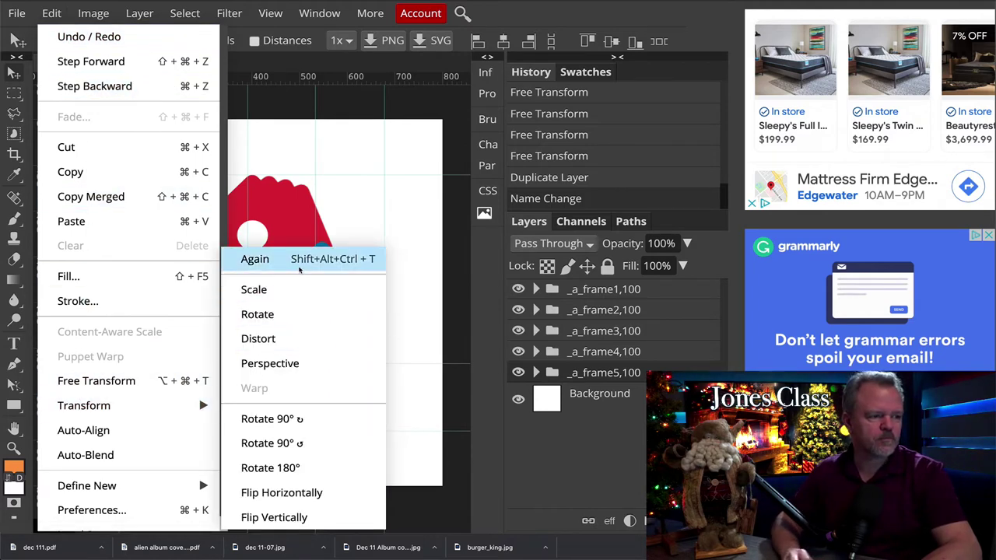
{"action": "left_click", "coordinate": [256, 259]}
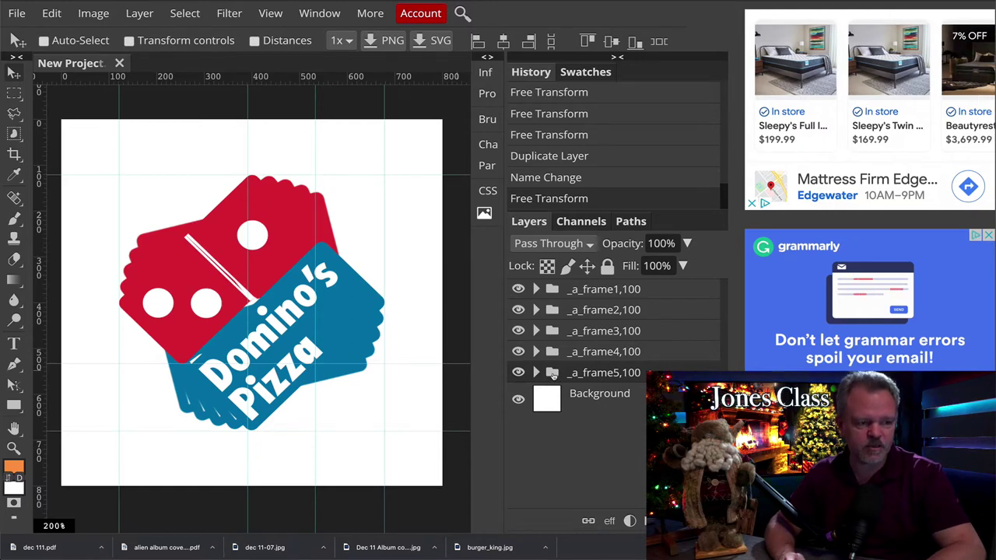
Duplicate the _a_frame5,100 folder directly below the original and rename the copy _a_frame6,100.
{"action": "key", "text": "ctrl+j"}
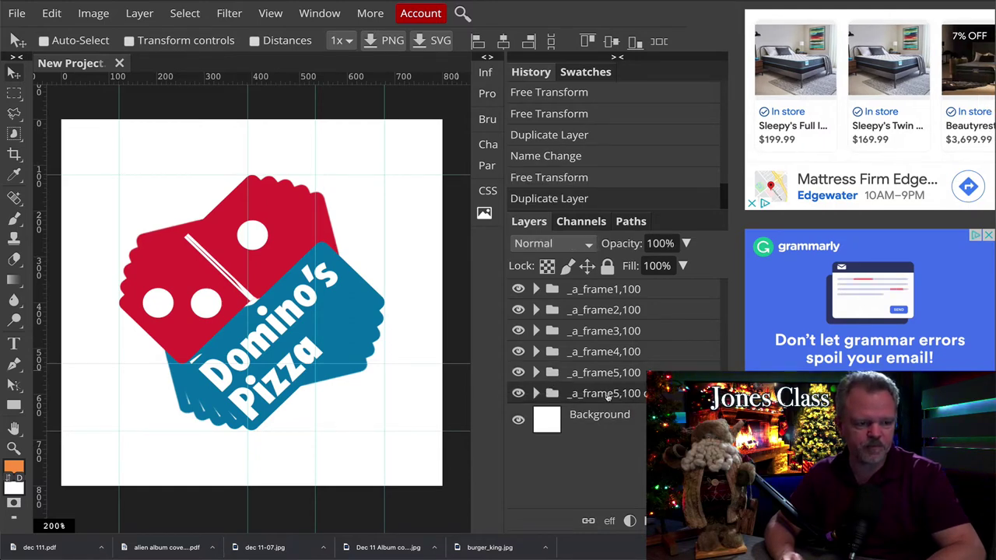
{"action": "double_click", "coordinate": [608, 395]}
{"action": "left_click", "coordinate": [616, 394]}
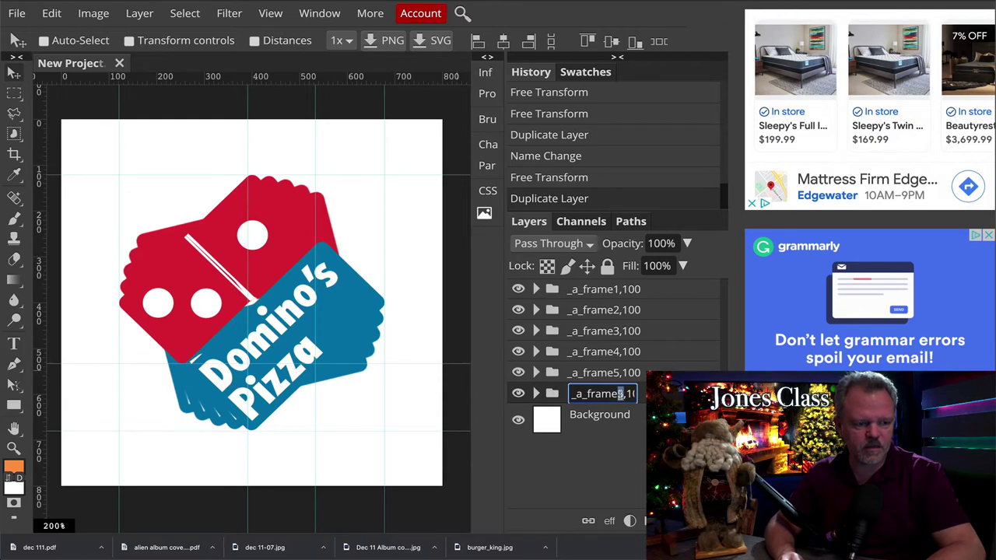
{"action": "key", "text": "shift+Right"}
{"action": "type", "text": "6"}
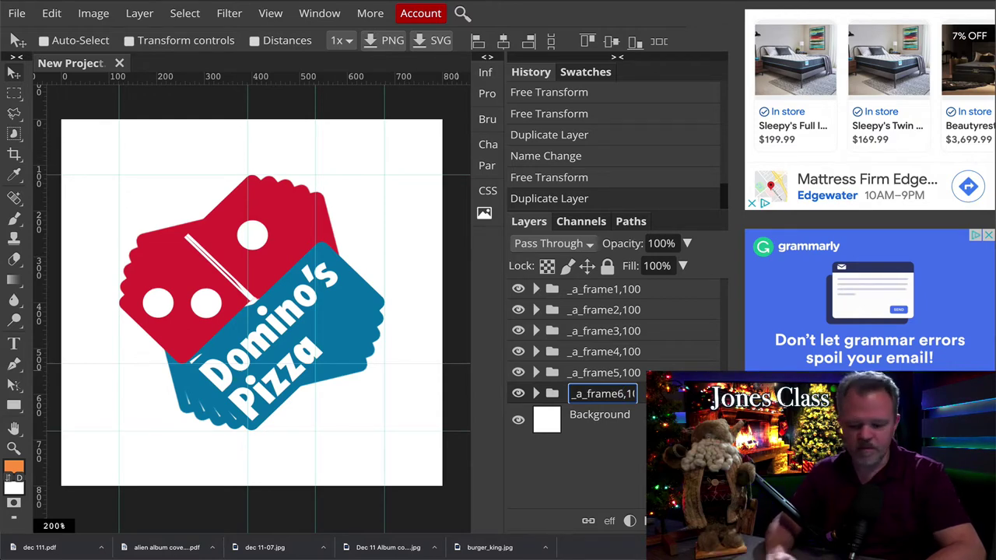
{"action": "key", "text": "End"}
{"action": "key", "text": "BackSpace"}
{"action": "key", "text": "BackSpace"}
{"action": "key", "text": "BackSpace"}
{"action": "key", "text": "BackSpace"}
{"action": "key", "text": "BackSpace"}
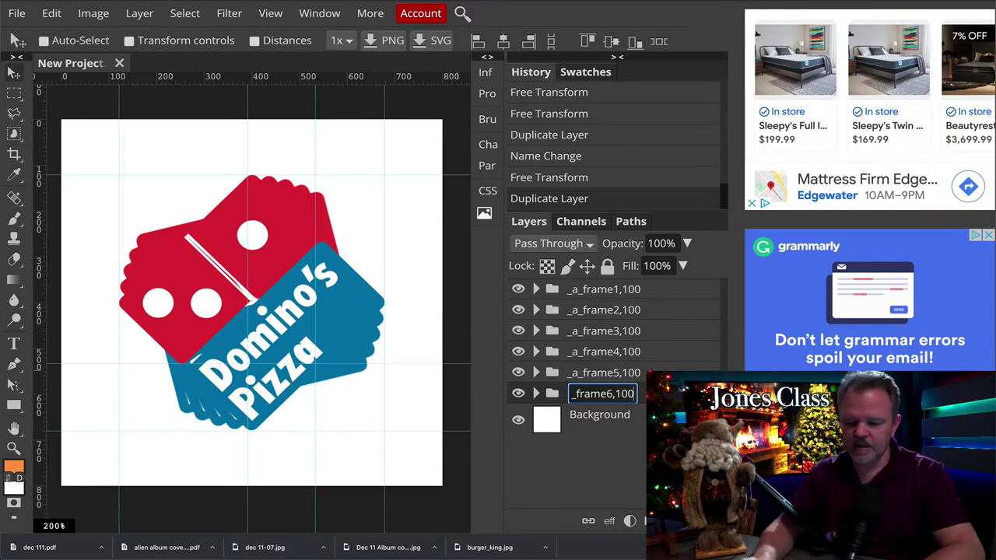
{"action": "key", "text": "Return"}
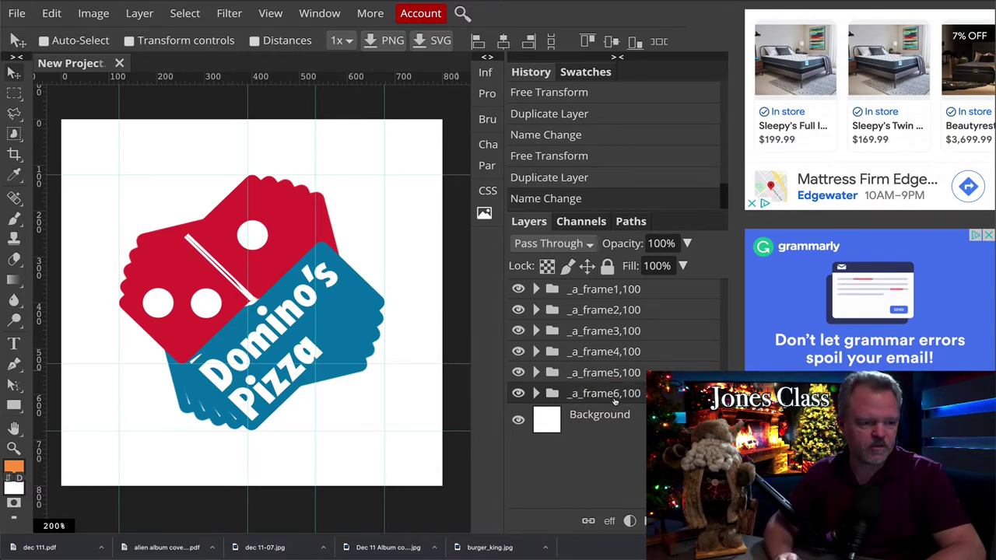
Repeat the last rotation on the _a_frame6,100 folder with Transform Again.
{"action": "left_click", "coordinate": [51, 14]}
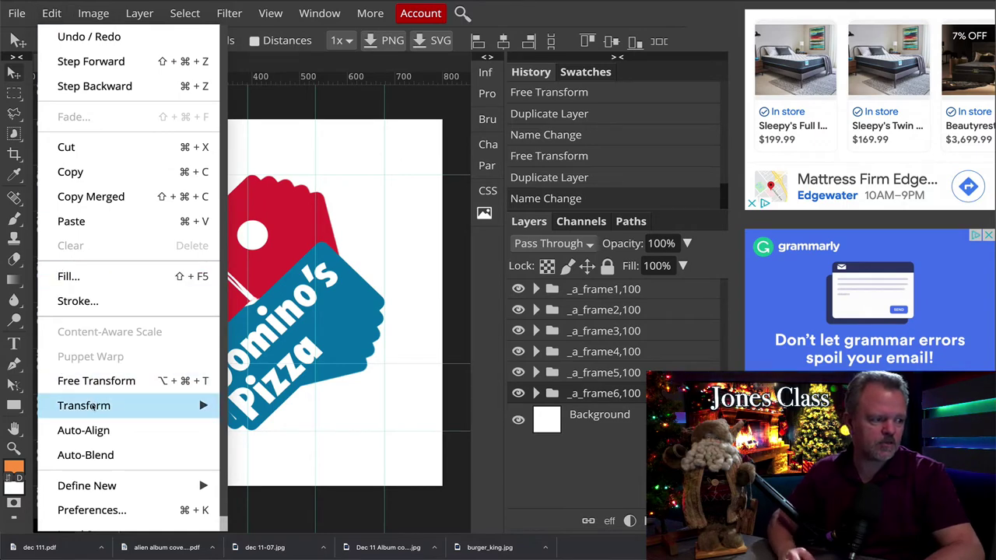
{"action": "mouse_move", "coordinate": [187, 406]}
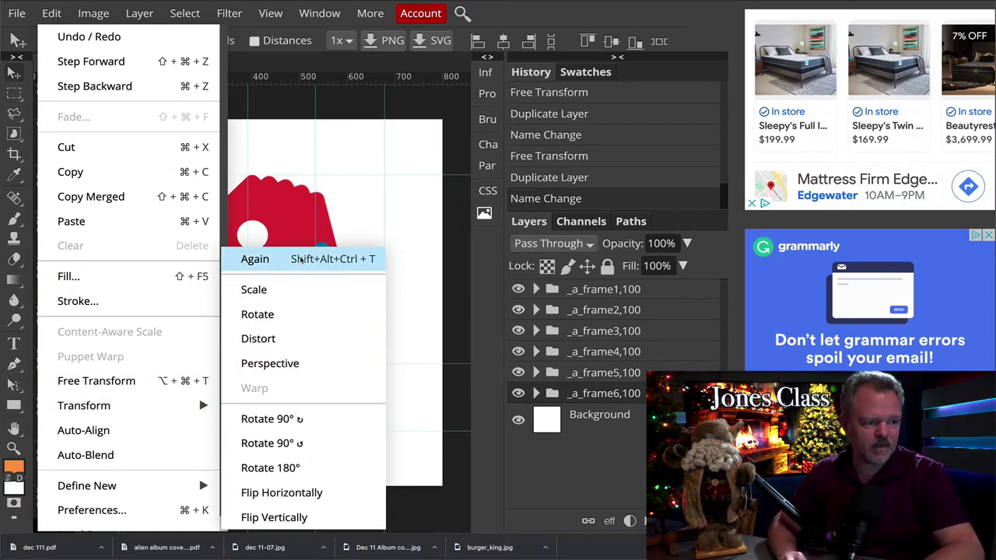
{"action": "left_click", "coordinate": [300, 259]}
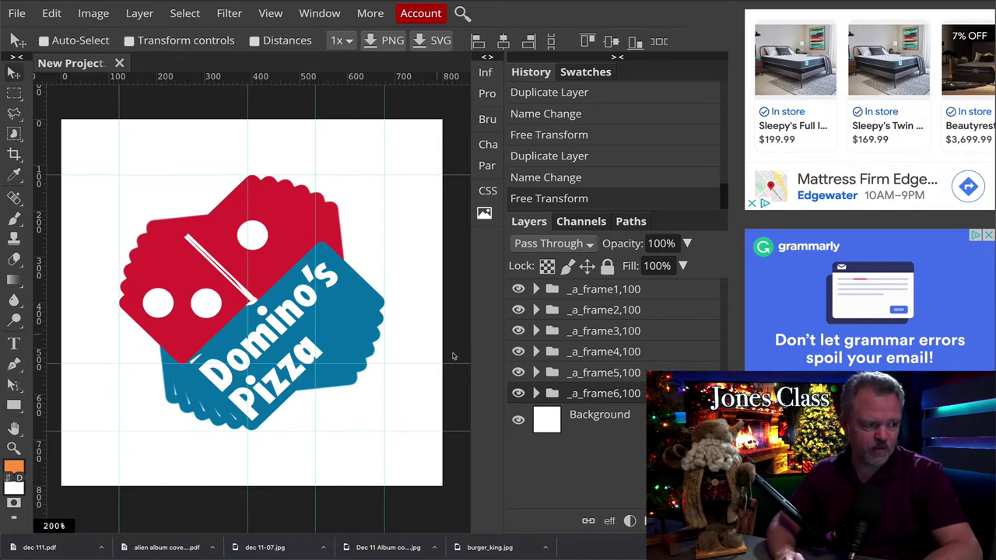
Hide frame folders 1 to 5 and show them again to check the rotation from frame to frame.
{"action": "left_click_drag", "start_coordinate": [517, 372], "coordinate": [515, 274]}
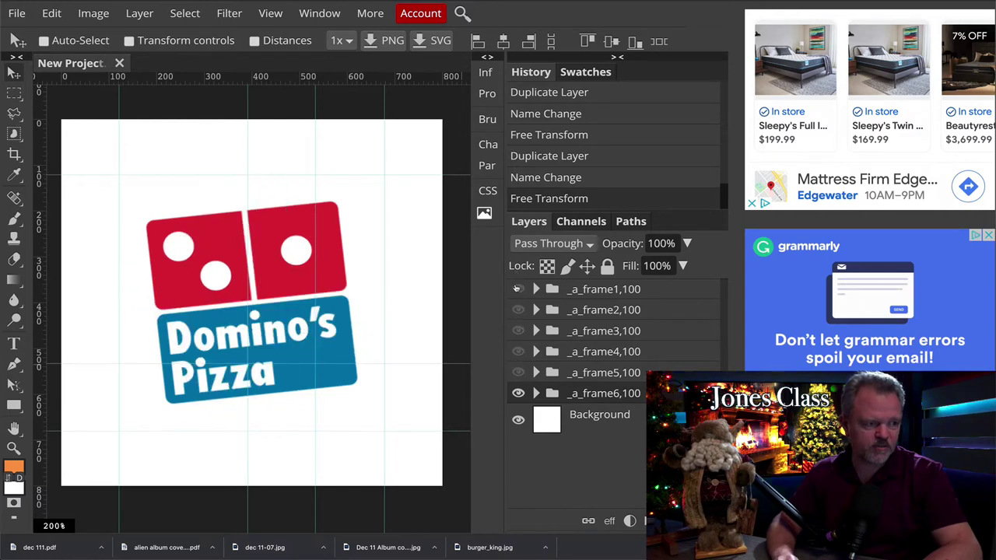
{"action": "left_click_drag", "start_coordinate": [517, 309], "coordinate": [515, 373]}
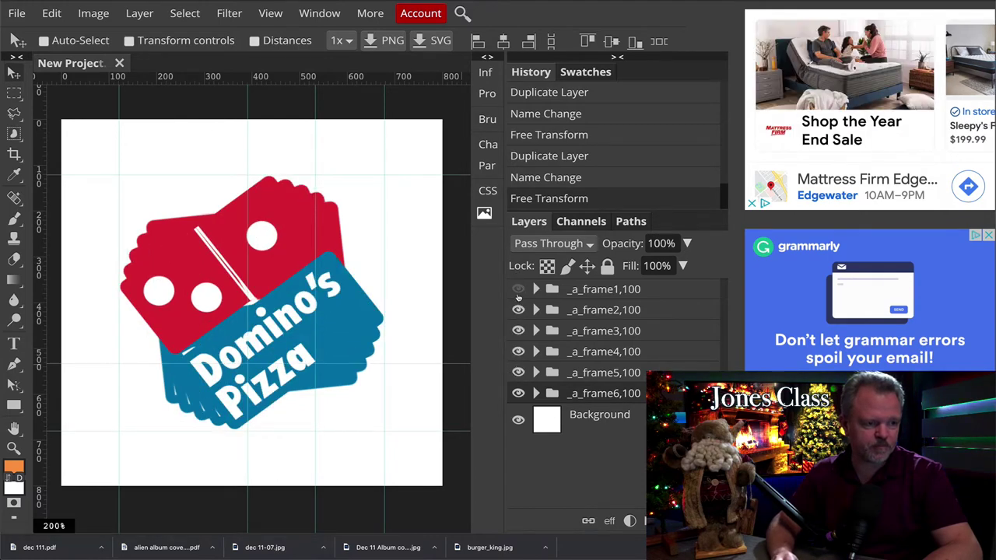
{"action": "left_click", "coordinate": [518, 293]}
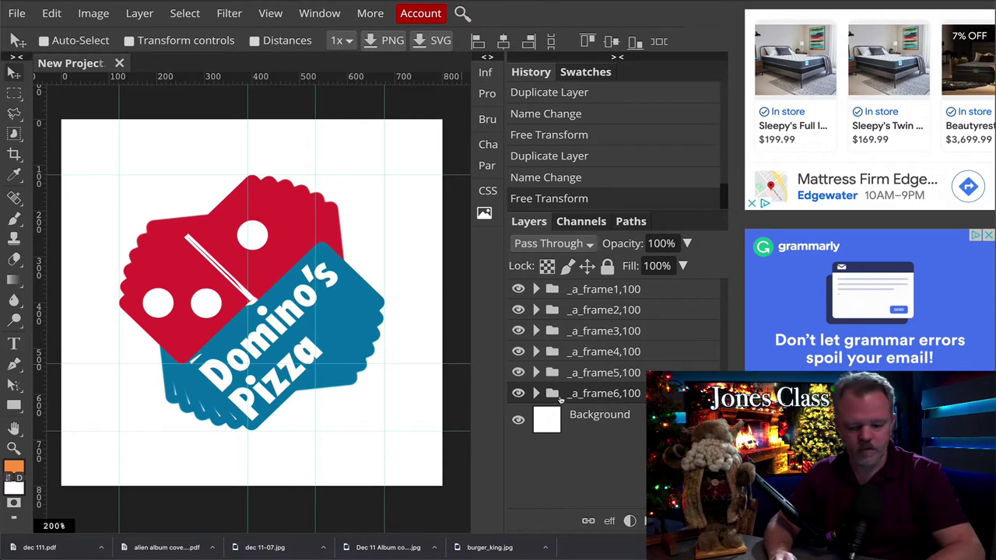
Duplicate the _a_frame6,100 folder directly below the original and rename the copy _a_frame7,100.
{"action": "left_click_drag", "start_coordinate": [558, 398], "coordinate": [557, 415]}
{"action": "double_click", "coordinate": [604, 415]}
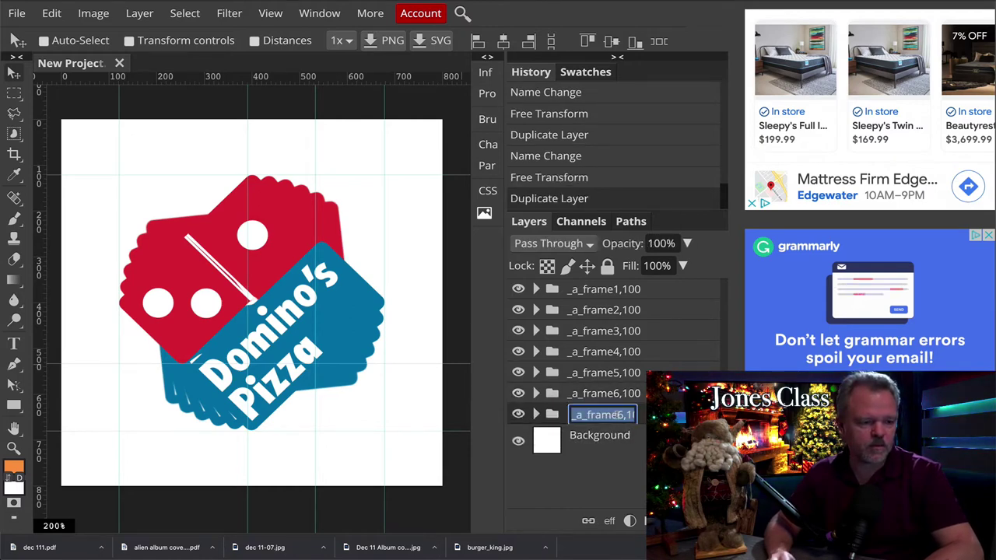
{"action": "left_click", "coordinate": [622, 414]}
{"action": "key", "text": "BackSpace"}
{"action": "type", "text": "7"}
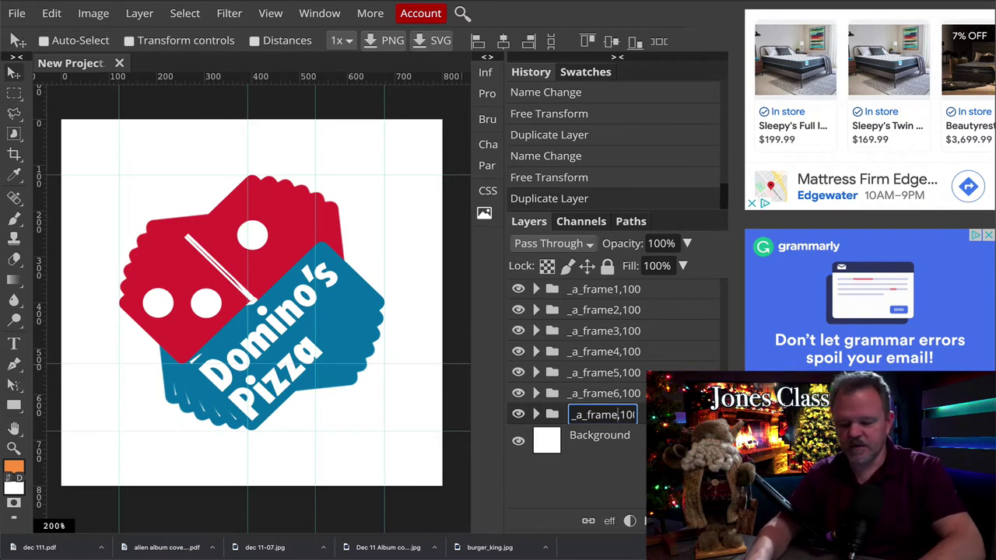
{"action": "key", "text": "End"}
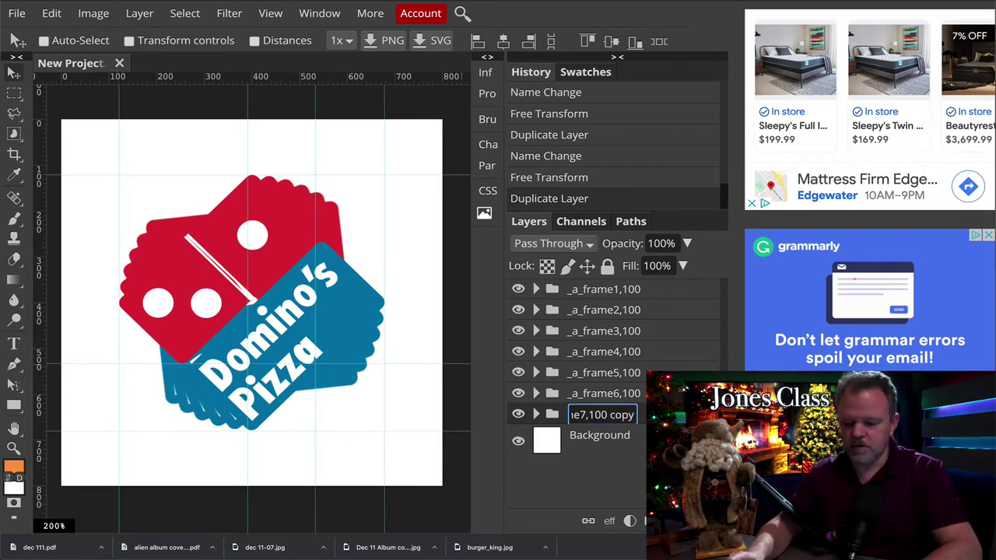
{"action": "key", "text": "BackSpace"}
{"action": "key", "text": "BackSpace"}
{"action": "key", "text": "BackSpace"}
{"action": "key", "text": "BackSpace"}
{"action": "key", "text": "BackSpace"}
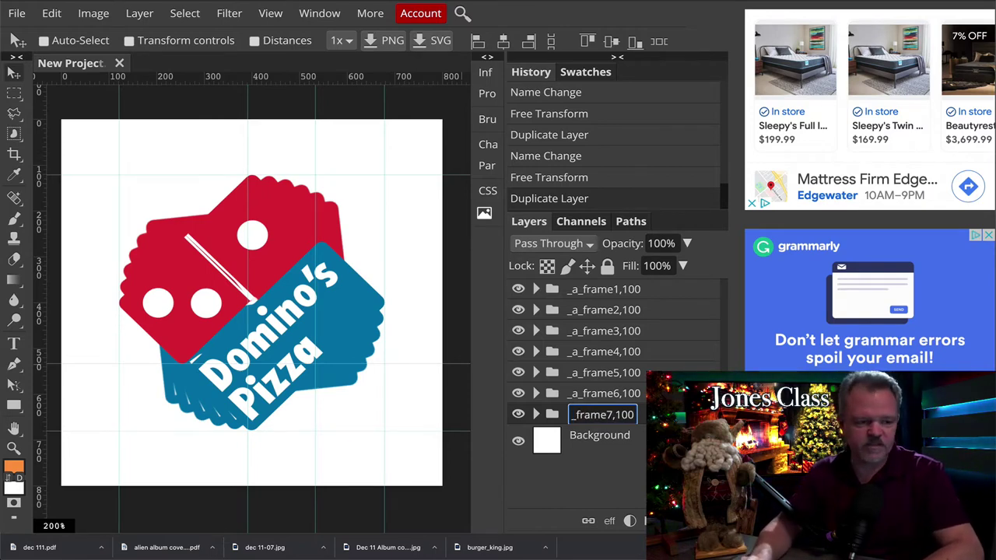
{"action": "key", "text": "Return"}
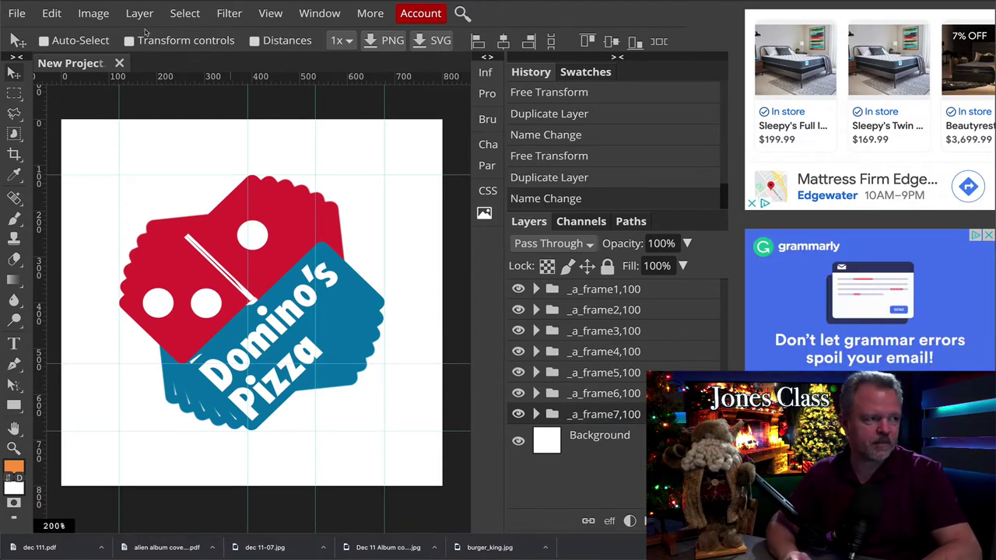
Repeat the last rotation on the _a_frame7,100 folder with Transform Again.
{"action": "left_click", "coordinate": [52, 14]}
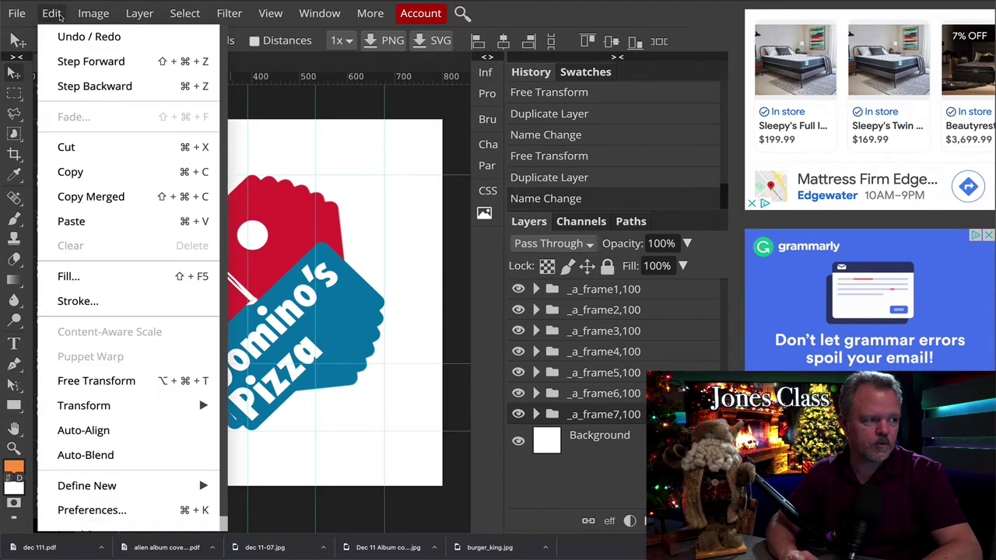
{"action": "mouse_move", "coordinate": [162, 401]}
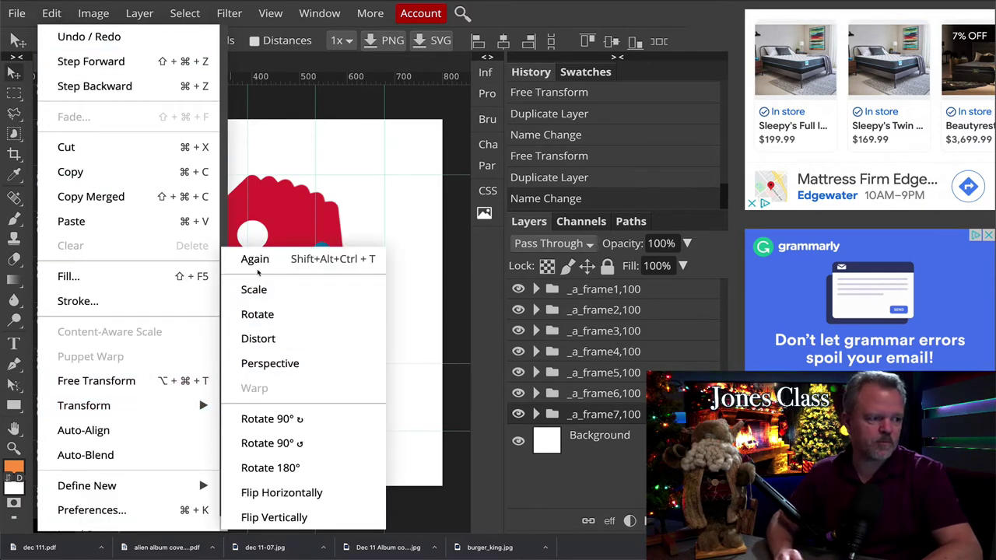
{"action": "left_click", "coordinate": [255, 260]}
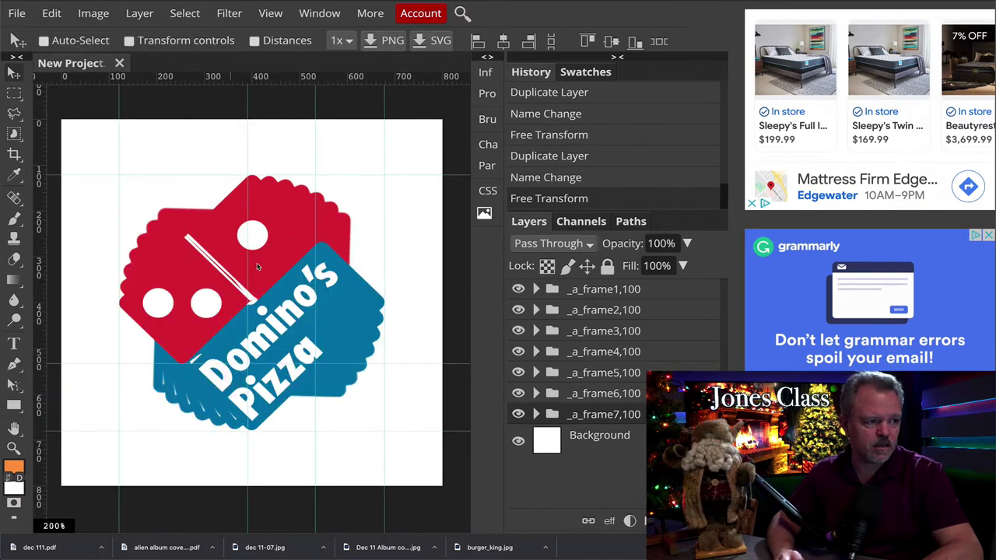
With frames 1 to 6 hidden, add a horizontal guide at about 600 px and rotate the _a_frame7,100 folder -1.2° to level the logo.
{"action": "left_click_drag", "start_coordinate": [518, 393], "coordinate": [518, 290]}
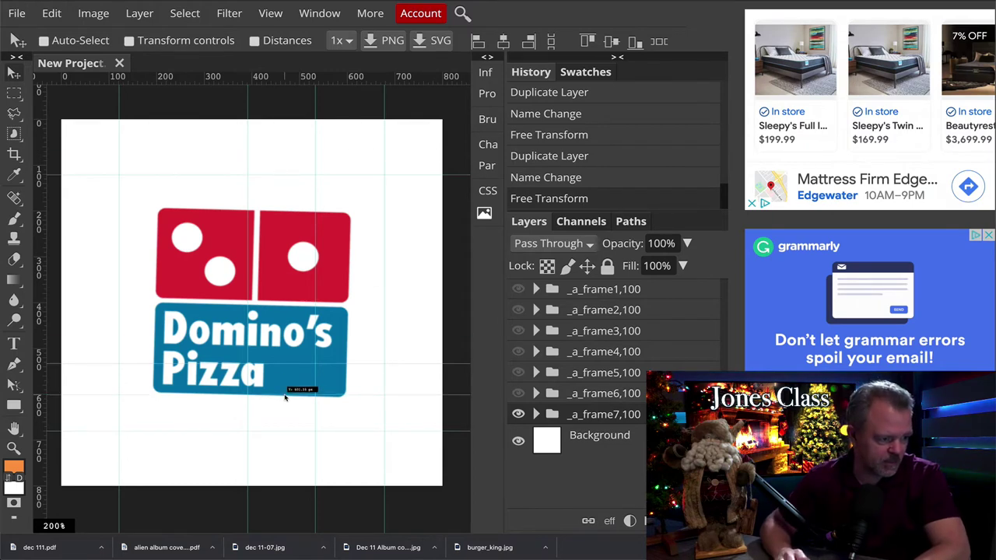
{"action": "left_click_drag", "start_coordinate": [285, 398], "coordinate": [285, 397]}
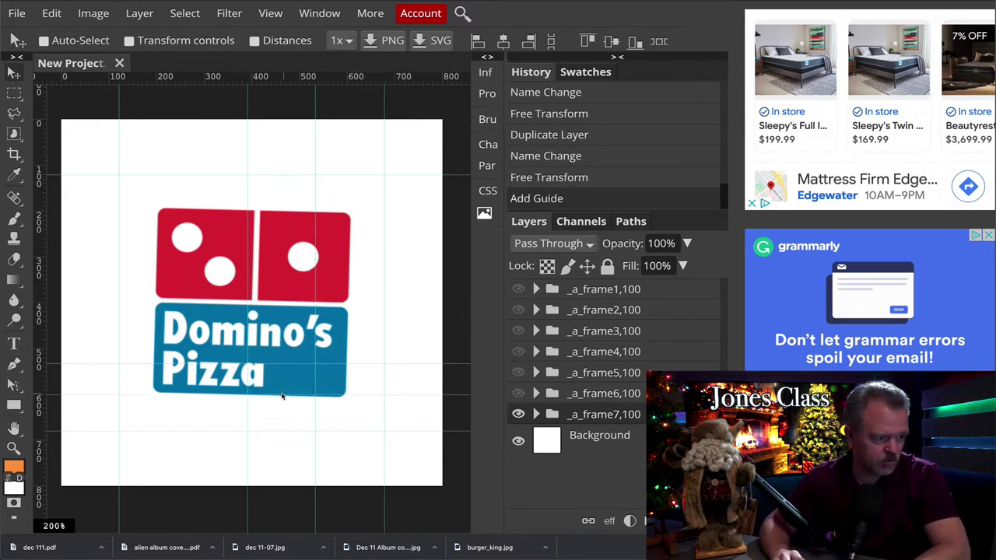
{"action": "left_click", "coordinate": [54, 13]}
{"action": "mouse_move", "coordinate": [100, 405]}
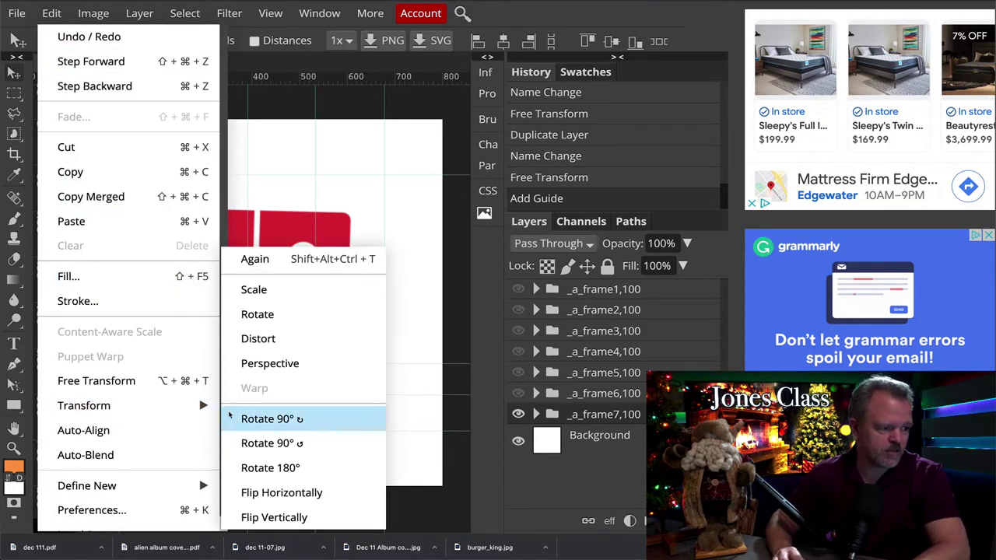
{"action": "left_click", "coordinate": [310, 315]}
{"action": "left_click_drag", "start_coordinate": [360, 400], "coordinate": [366, 400]}
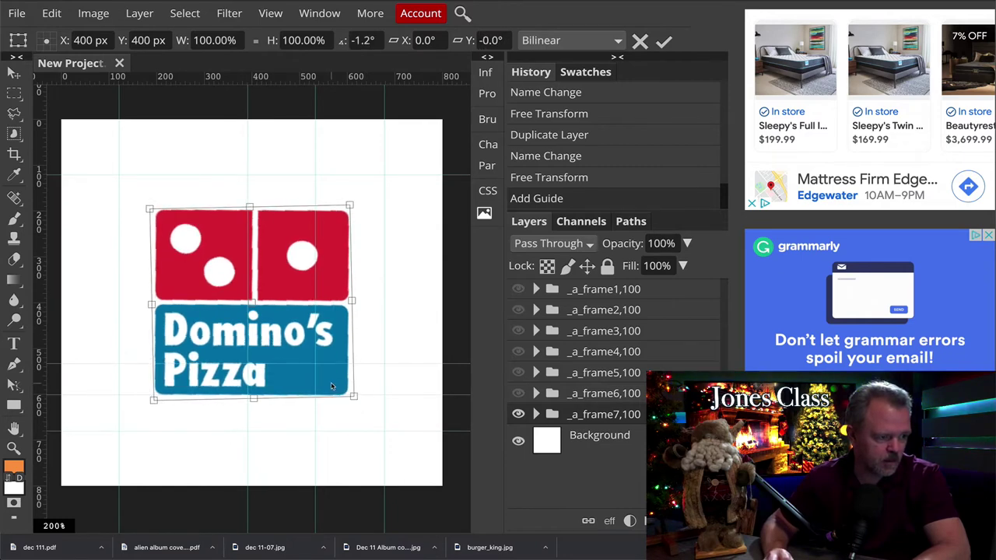
{"action": "key", "text": "Return"}
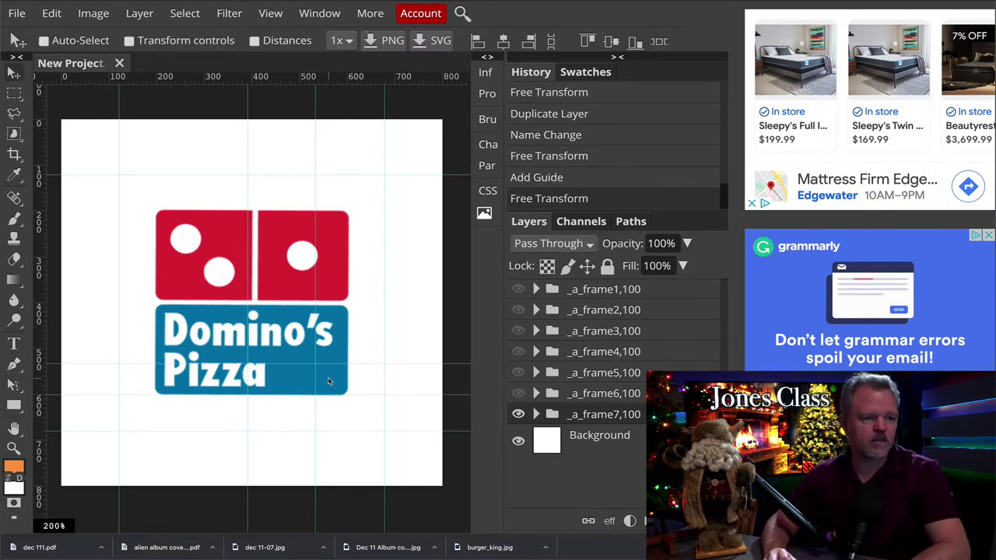
Show frame folders 1 to 6 again and open the GIF export to preview the animation.
{"action": "left_click_drag", "start_coordinate": [518, 392], "coordinate": [518, 288]}
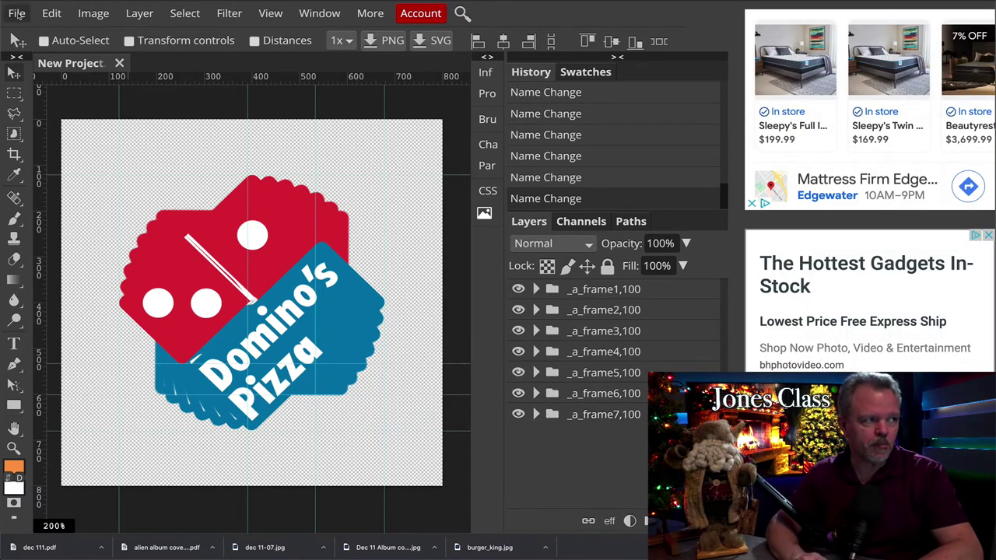
{"action": "left_click", "coordinate": [17, 15]}
{"action": "mouse_move", "coordinate": [45, 221]}
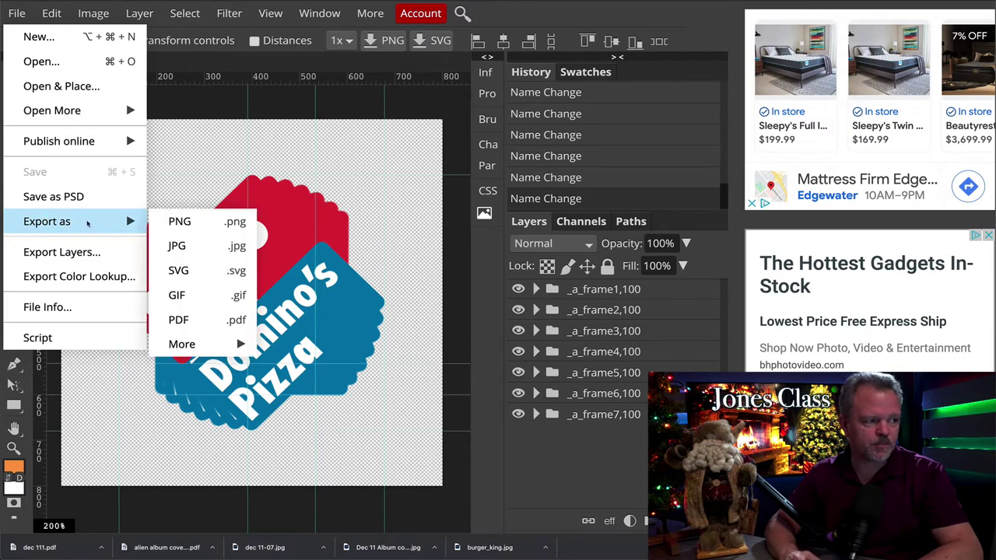
{"action": "left_click", "coordinate": [176, 293]}
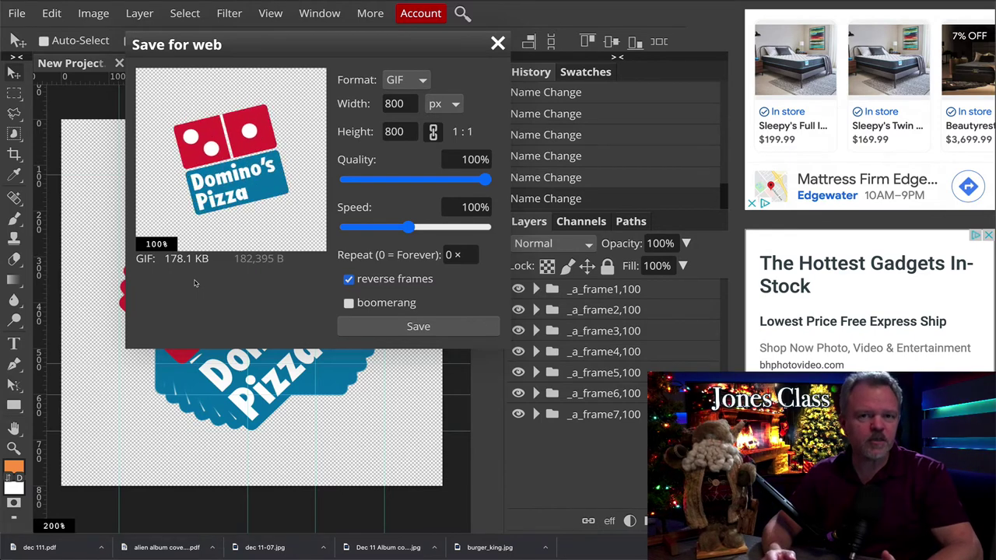
Preview the GIF animation with reverse frames off, boomerang on and the repeat count set to 1.
{"action": "left_click", "coordinate": [350, 280]}
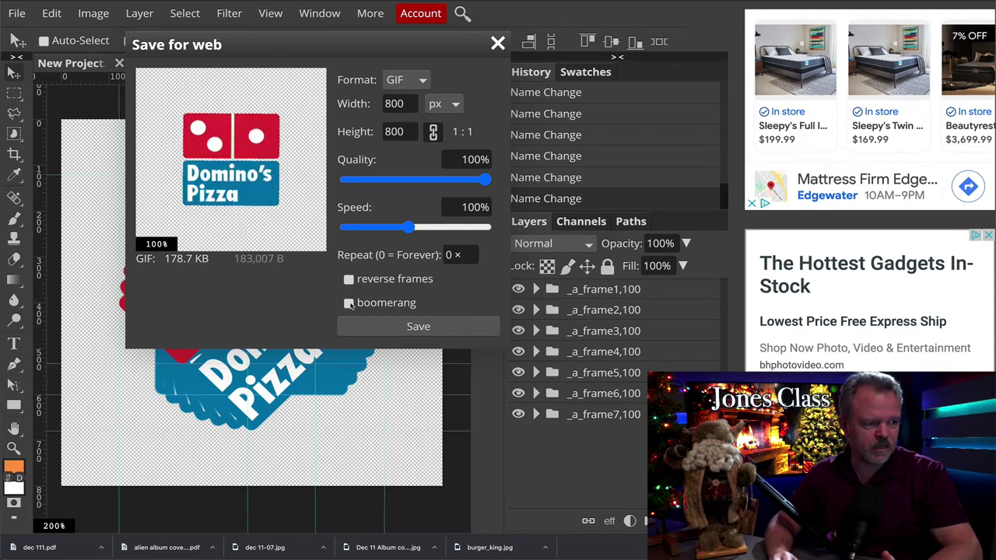
{"action": "left_click", "coordinate": [349, 303]}
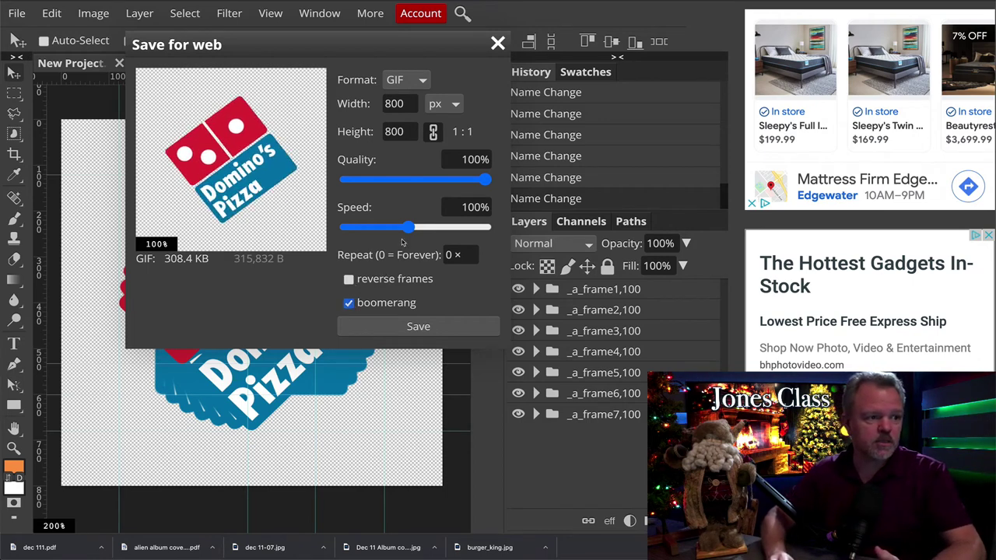
{"action": "double_click", "coordinate": [450, 256]}
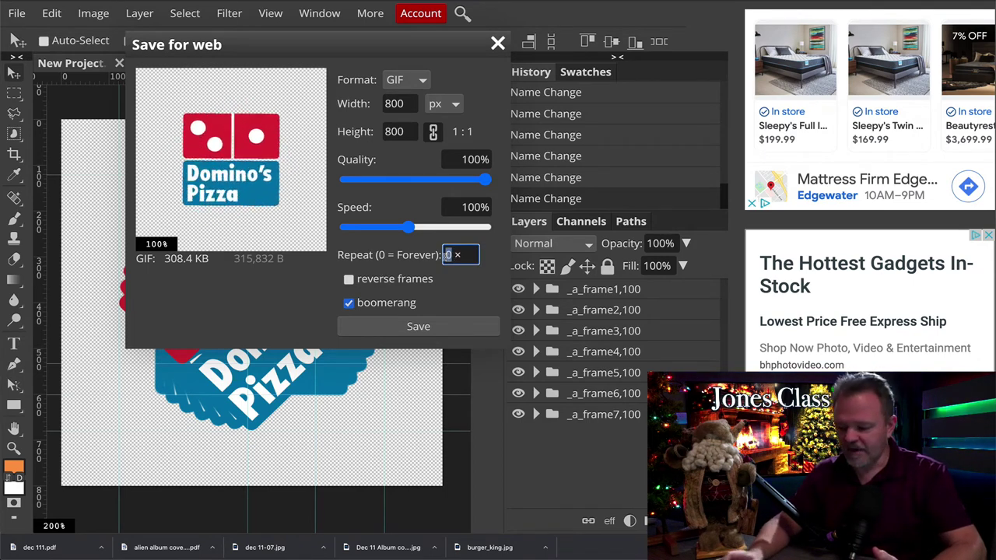
{"action": "type", "text": "1"}
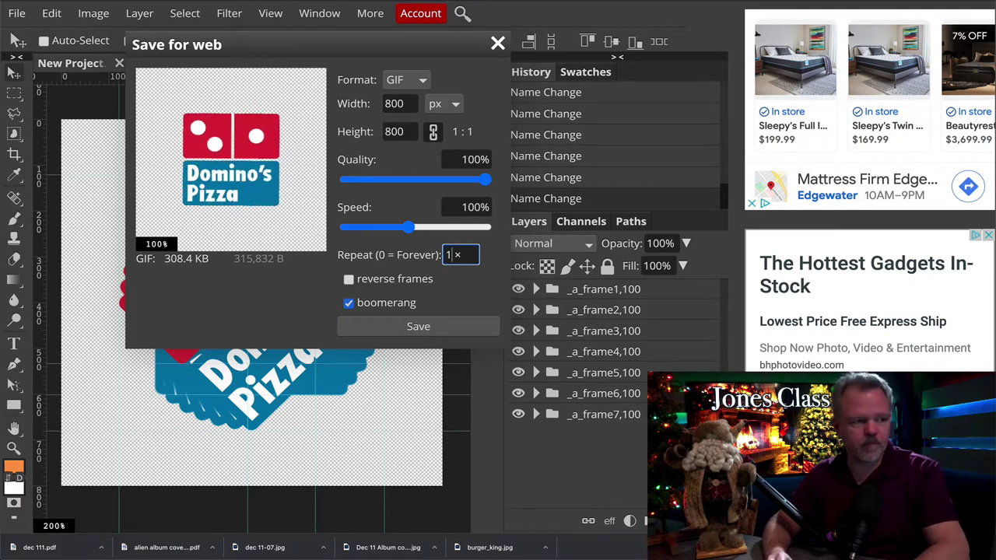
{"action": "key", "text": "Tab"}
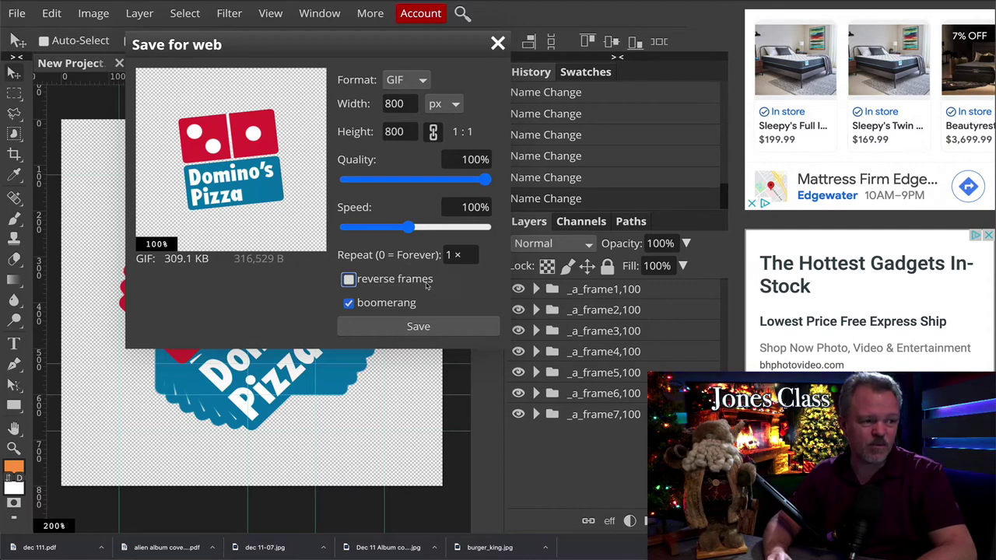
Preview the GIF without boomerang, compare reverse frames on and off, and close the export without saving.
{"action": "left_click", "coordinate": [389, 304]}
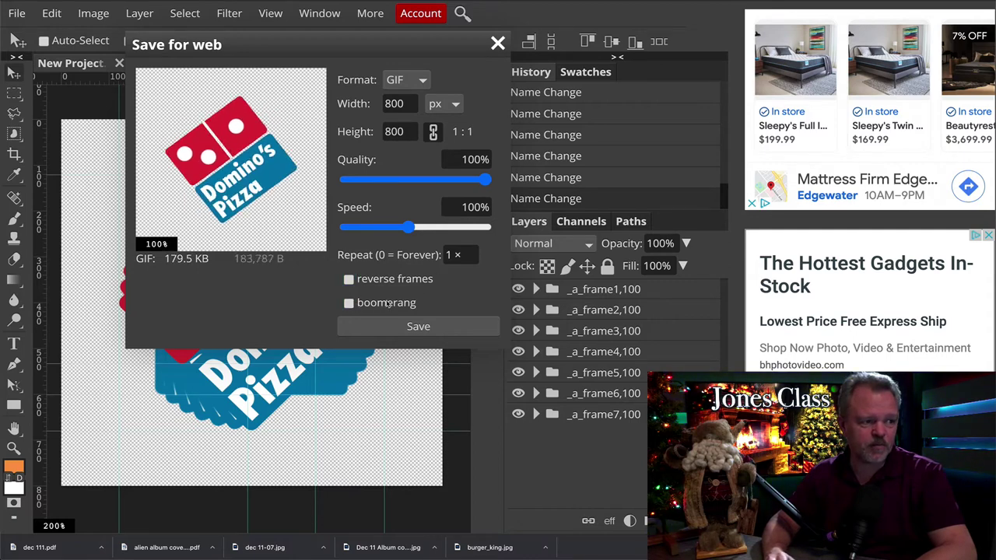
{"action": "left_click", "coordinate": [348, 279]}
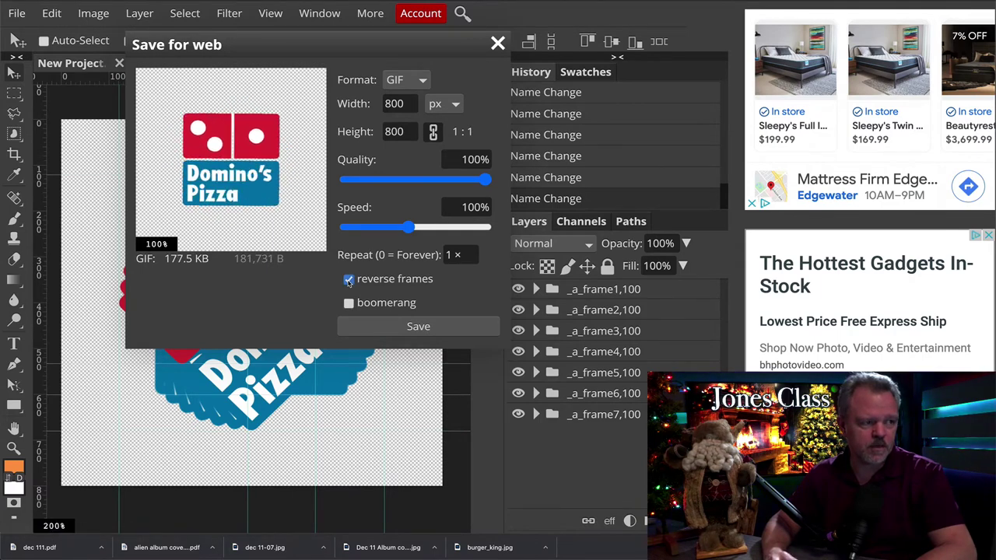
{"action": "left_click", "coordinate": [348, 279]}
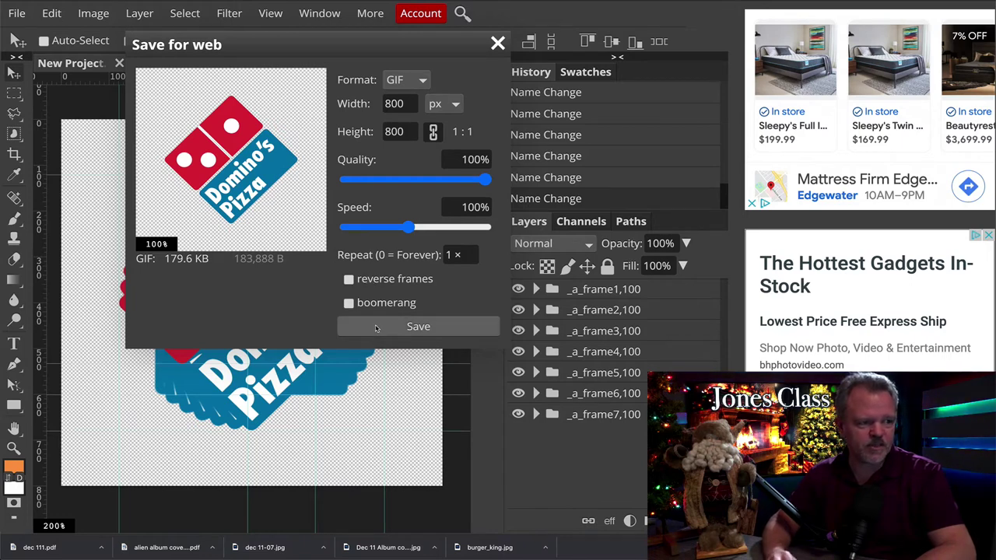
{"action": "left_click", "coordinate": [499, 44]}
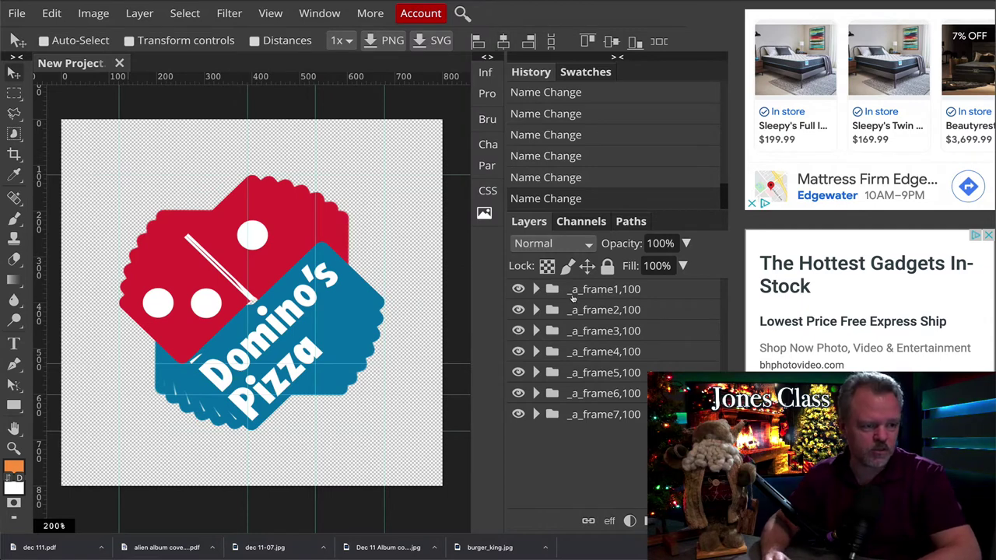
Show only the _a_frame7,100 folder and duplicate it directly below the original.
{"action": "left_click", "coordinate": [518, 414], "text": "alt"}
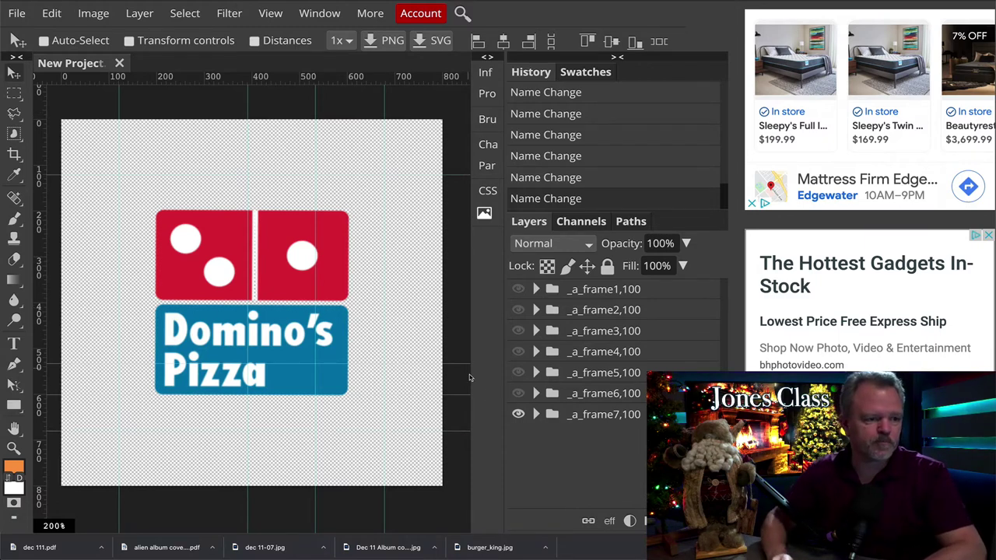
{"action": "left_click", "coordinate": [550, 415]}
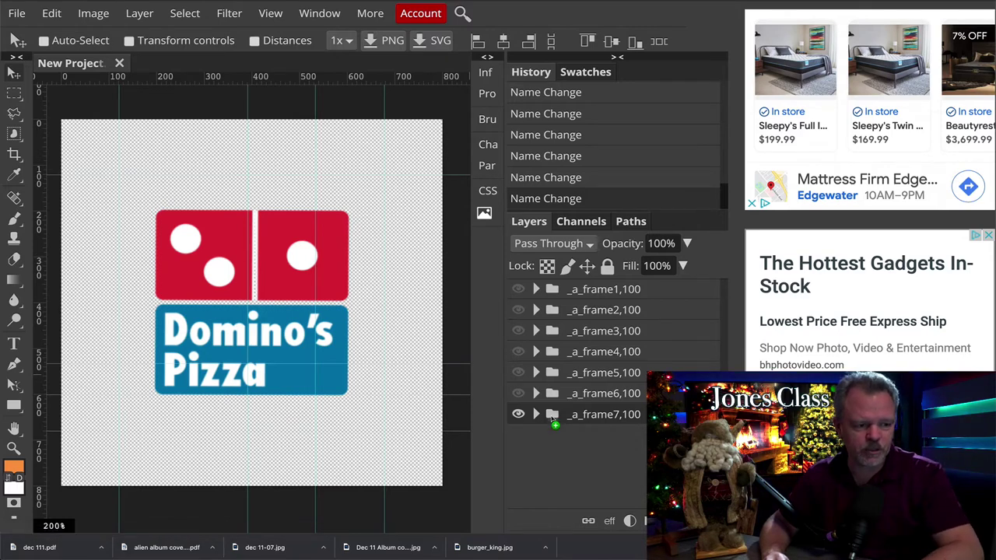
{"action": "left_click_drag", "start_coordinate": [552, 420], "coordinate": [551, 432]}
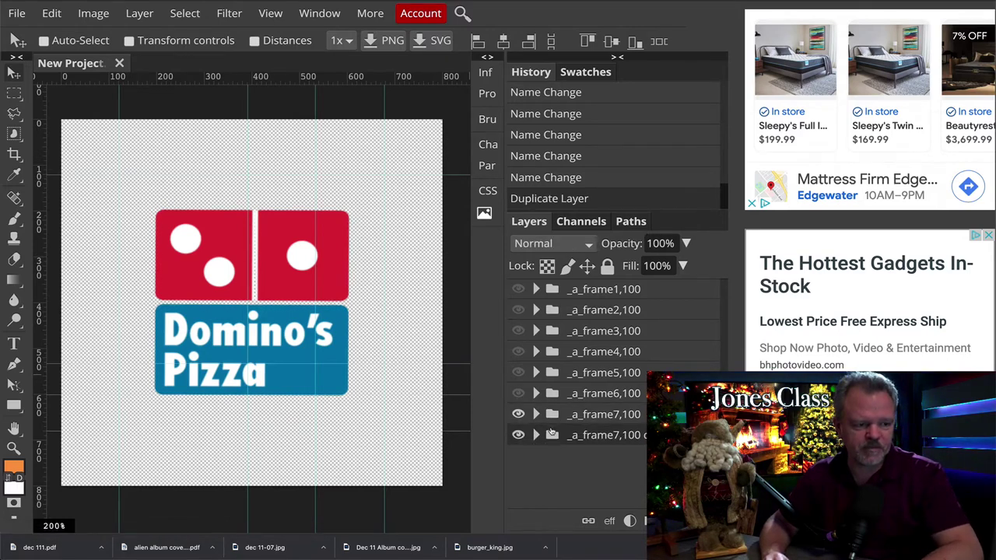
Rename the copied folder _a_frame8,100, removing the word "copy" from its name.
{"action": "double_click", "coordinate": [606, 435]}
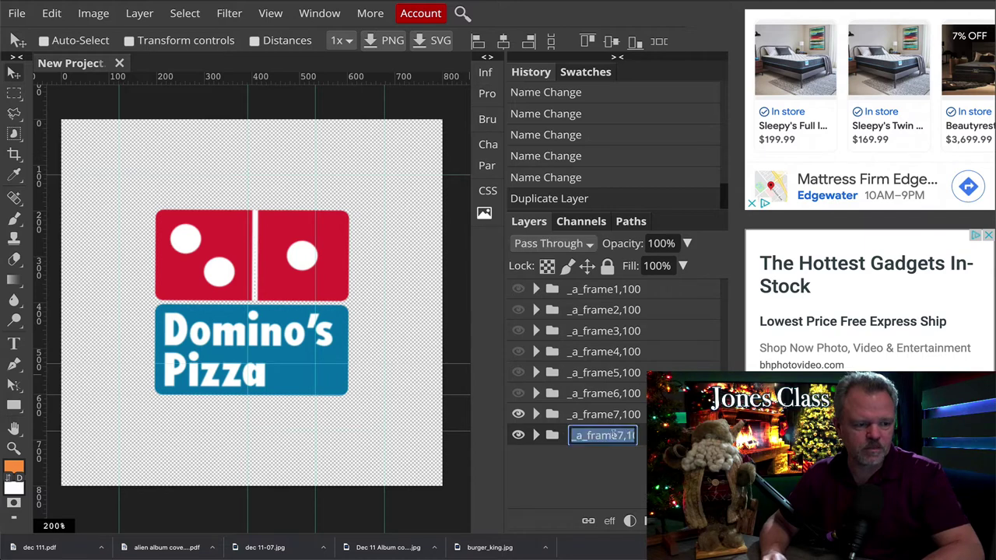
{"action": "left_click", "coordinate": [620, 435]}
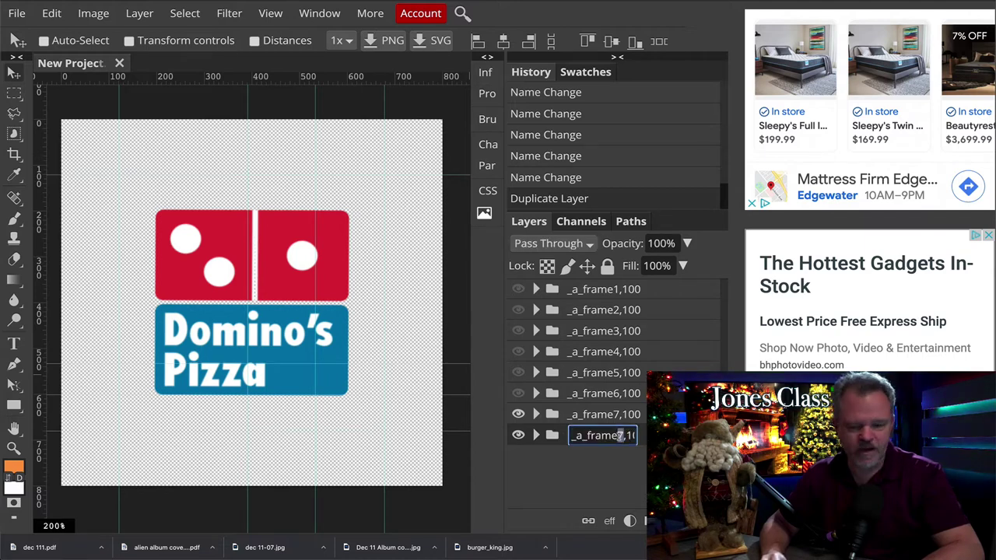
{"action": "key", "text": "BackSpace"}
{"action": "type", "text": "8"}
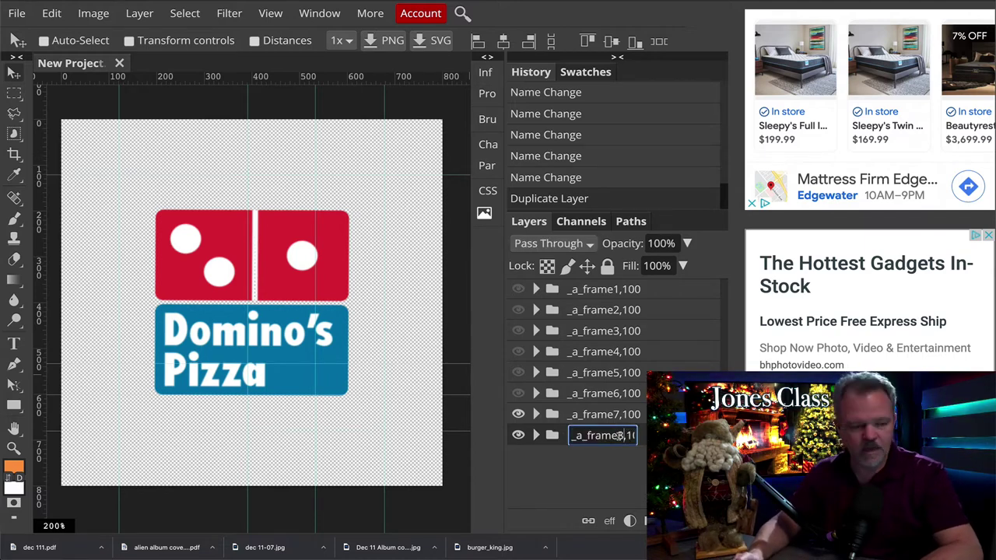
{"action": "key", "text": "End"}
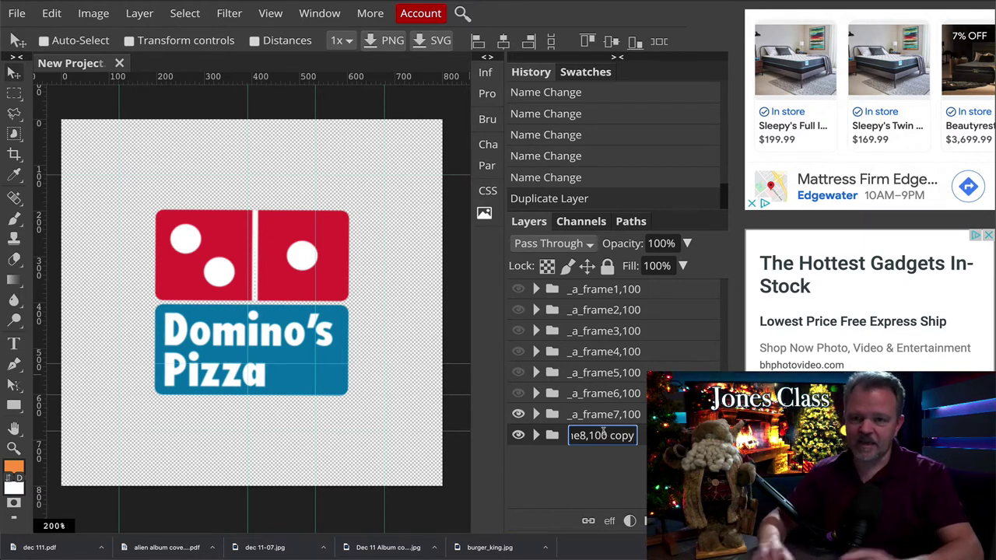
{"action": "key", "text": "BackSpace"}
{"action": "key", "text": "BackSpace"}
{"action": "key", "text": "BackSpace"}
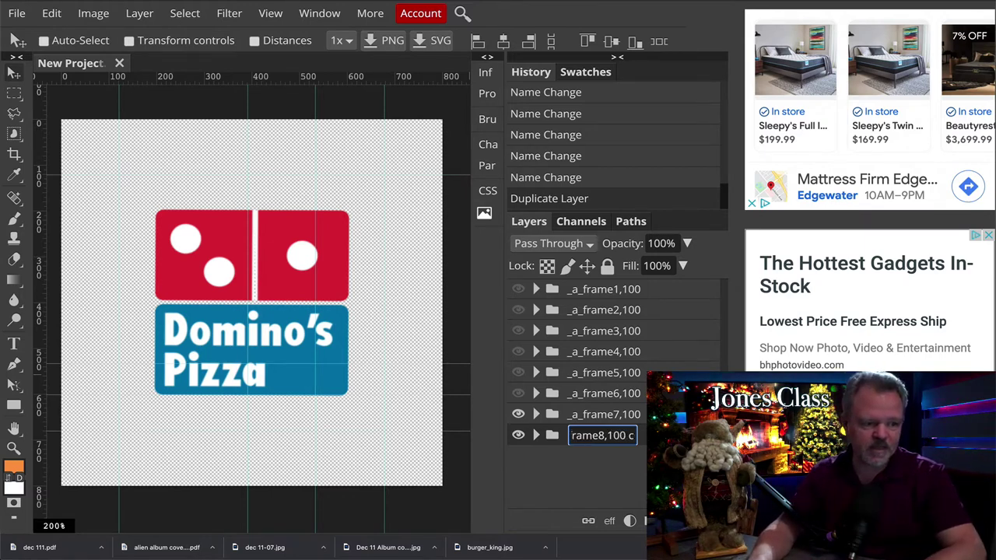
{"action": "key", "text": "BackSpace"}
{"action": "key", "text": "BackSpace"}
{"action": "key", "text": "BackSpace"}
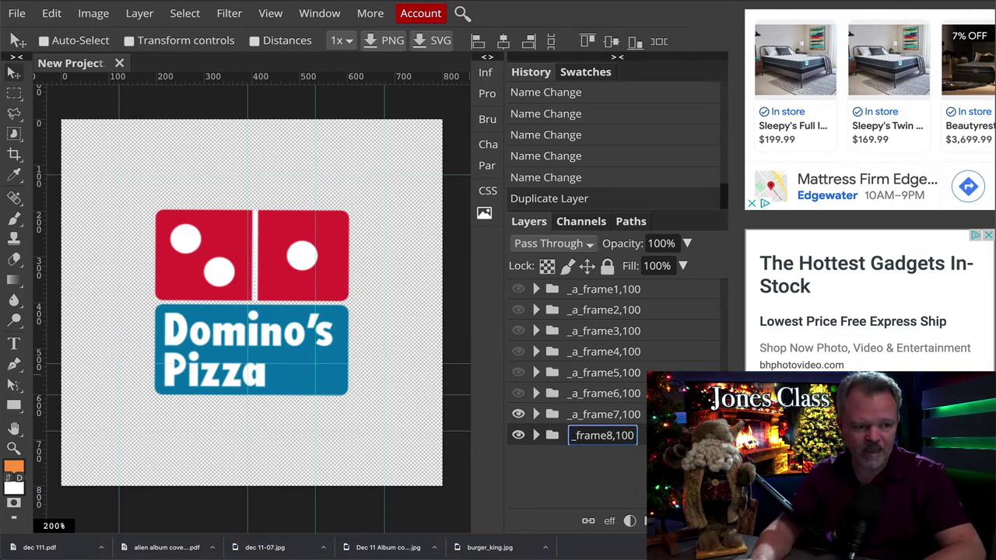
{"action": "key", "text": "Return"}
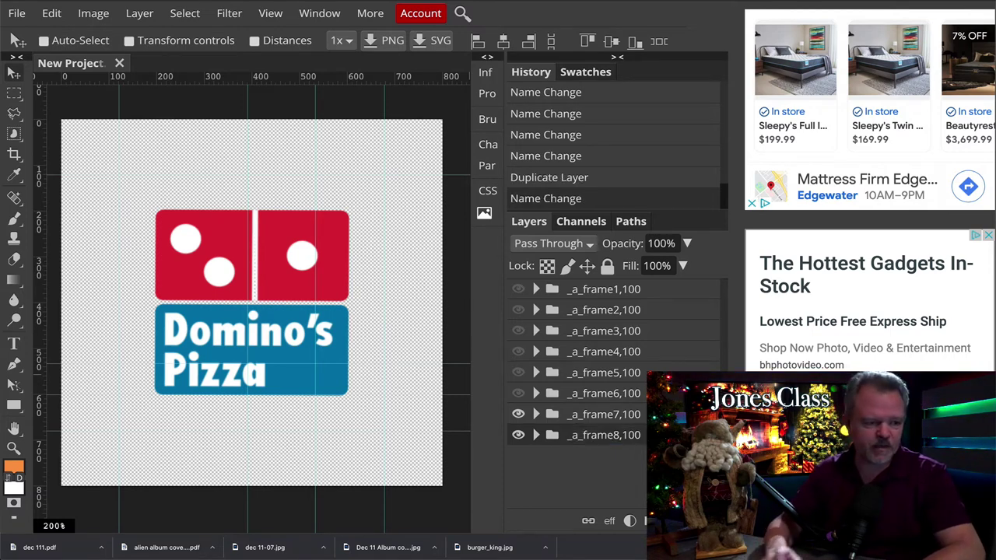
Expand the _a_frame8,100 folder and select its blue Domino's Pizza text layer, the lower Layer 2.
{"action": "left_click", "coordinate": [536, 435]}
{"action": "scroll", "coordinate": [576, 455], "scroll_direction": "down", "scroll_amount": 1}
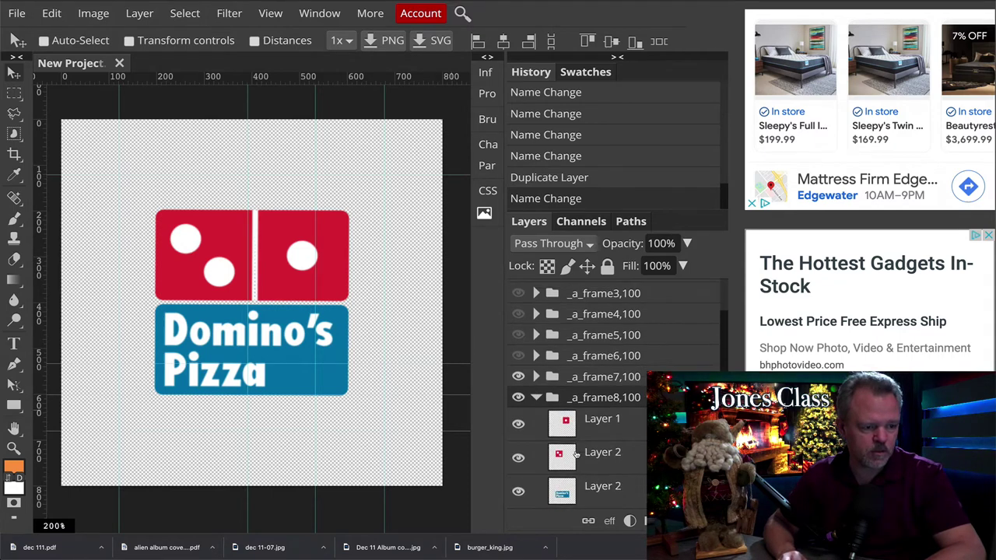
{"action": "left_click", "coordinate": [575, 488]}
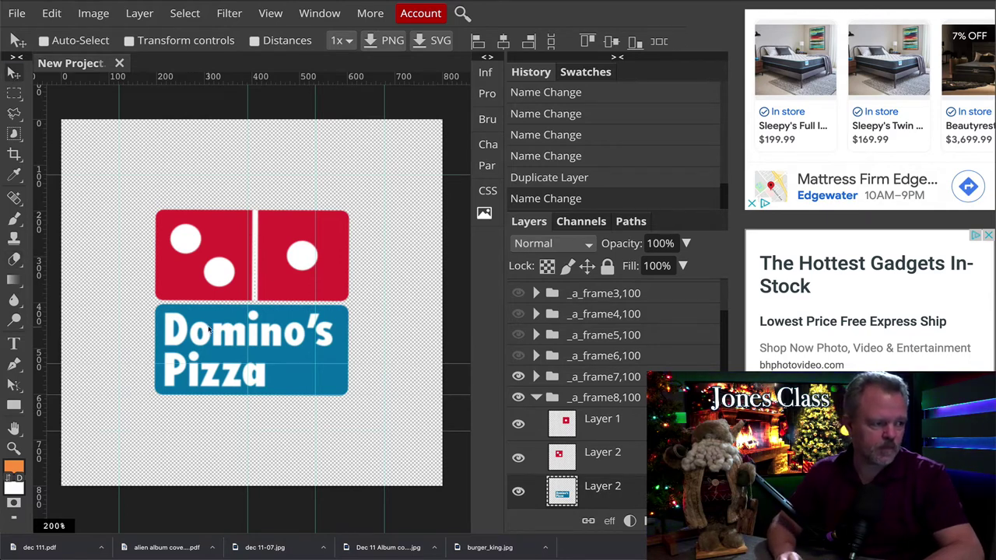
Try moving the blue Domino's Pizza block slightly down, and undo the move.
{"action": "left_click_drag", "start_coordinate": [210, 325], "coordinate": [210, 332]}
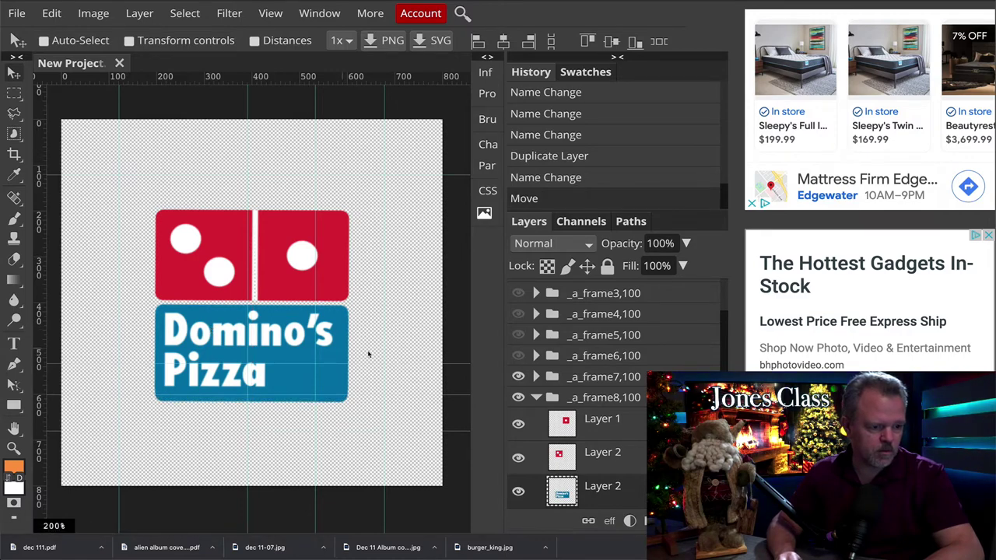
{"action": "key", "text": "ctrl+z"}
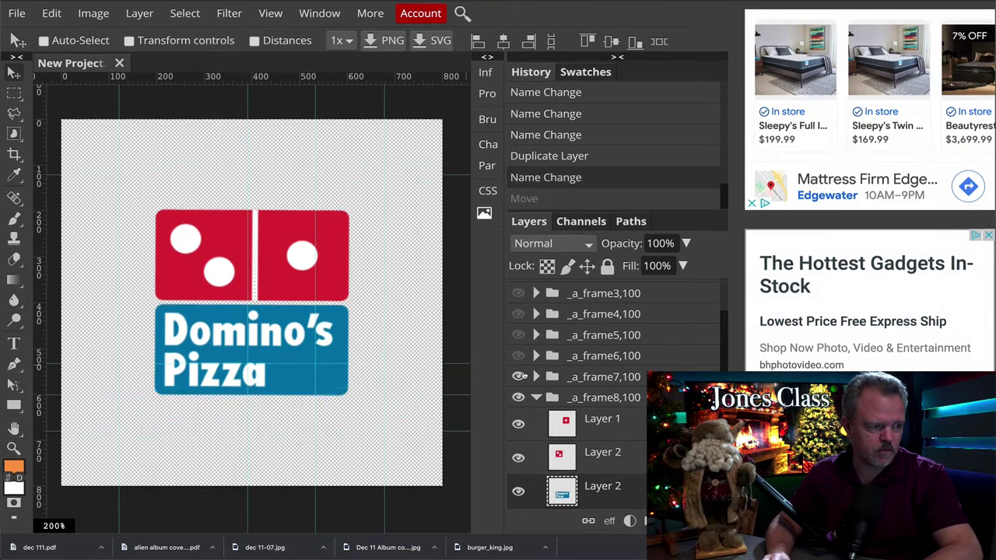
{"action": "left_click", "coordinate": [518, 376]}
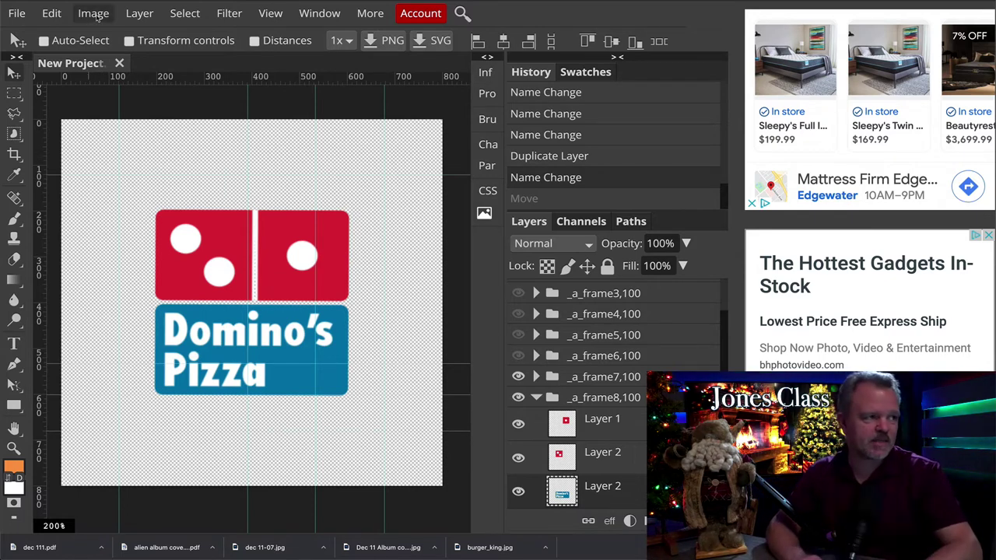
{"action": "left_click", "coordinate": [51, 14]}
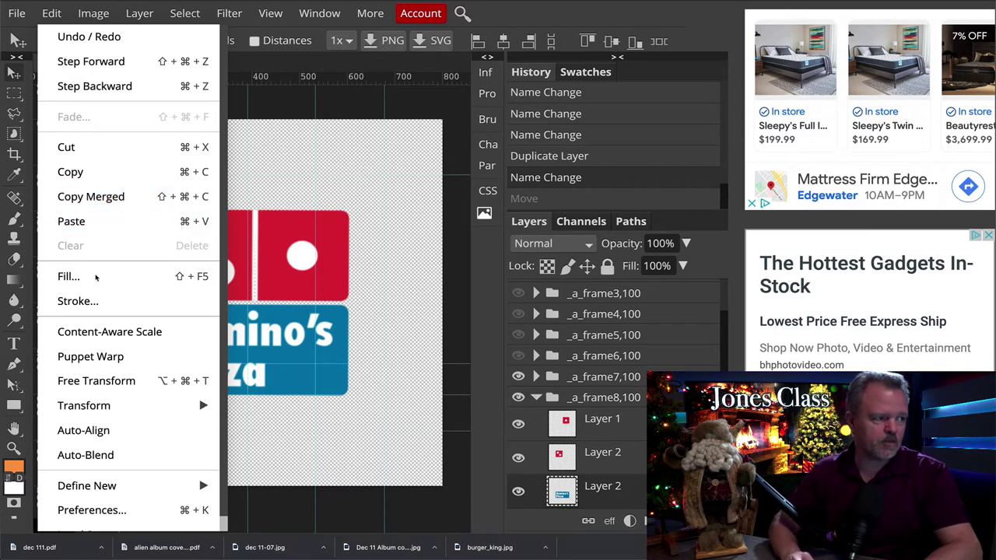
{"action": "mouse_move", "coordinate": [93, 405]}
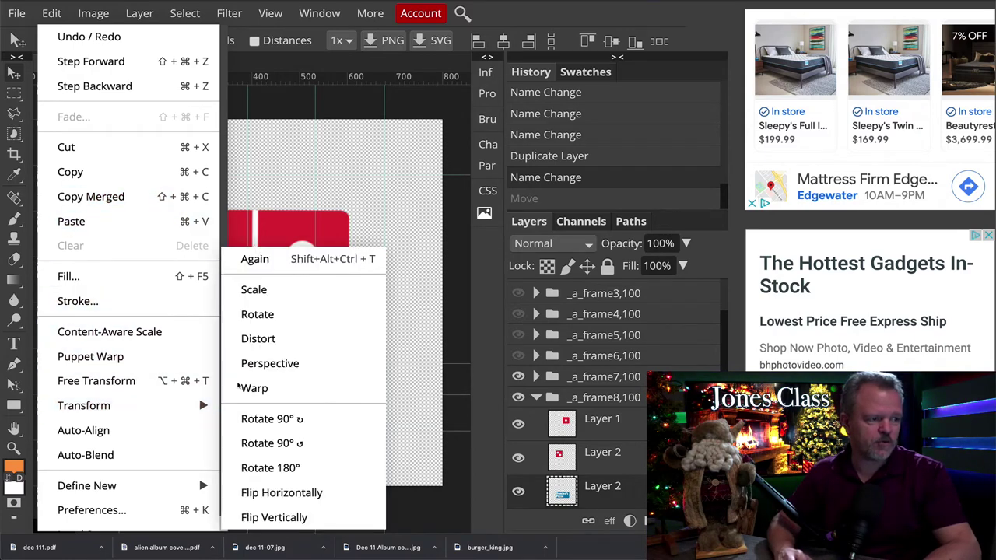
{"action": "left_click", "coordinate": [253, 290]}
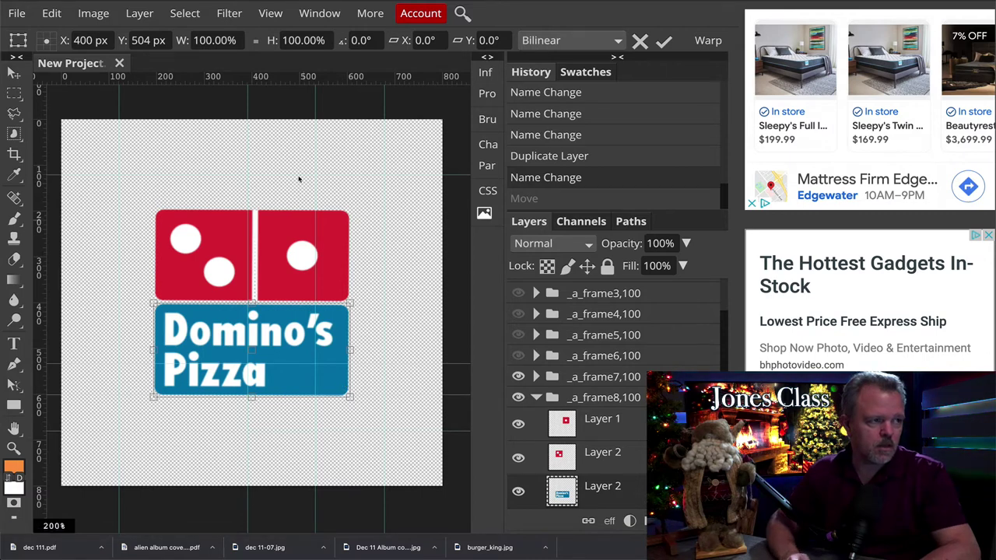
{"action": "double_click", "coordinate": [210, 42]}
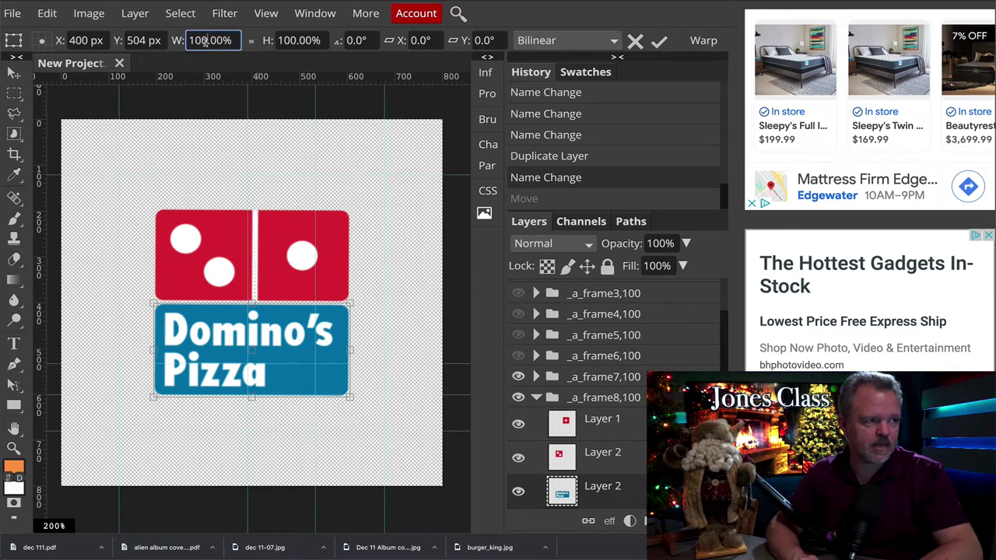
{"action": "type", "text": "90"}
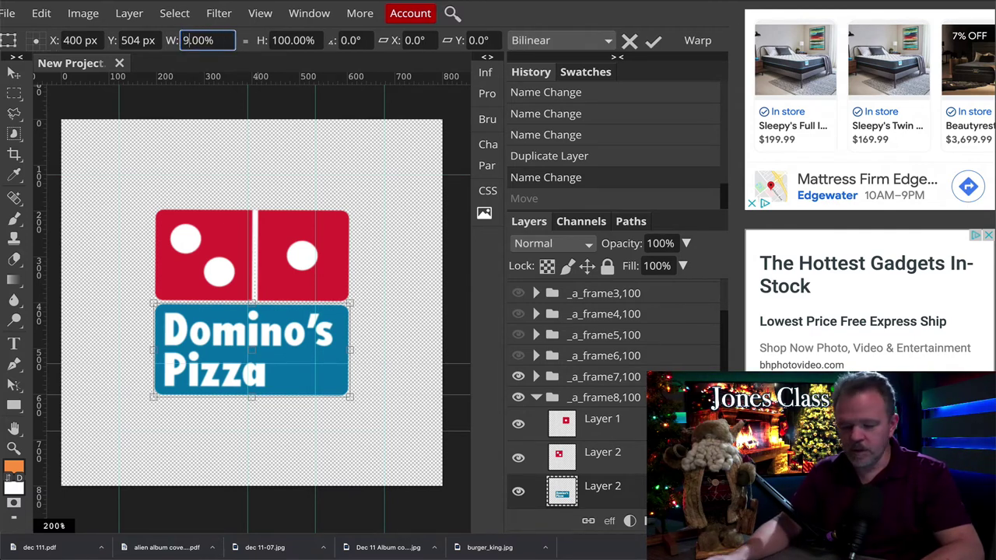
{"action": "key", "text": "Tab"}
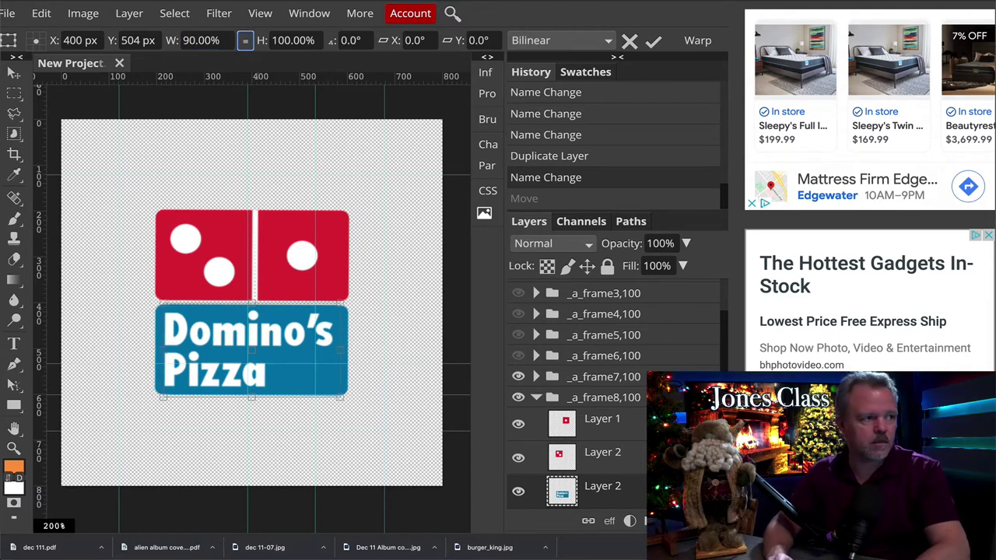
{"action": "key", "text": "Tab"}
{"action": "type", "text": "90"}
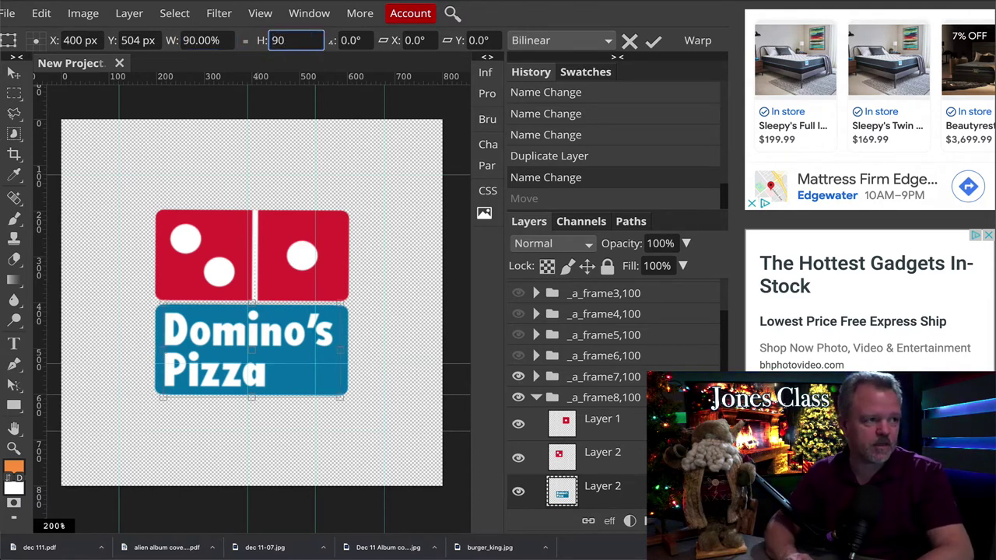
{"action": "key", "text": "Tab"}
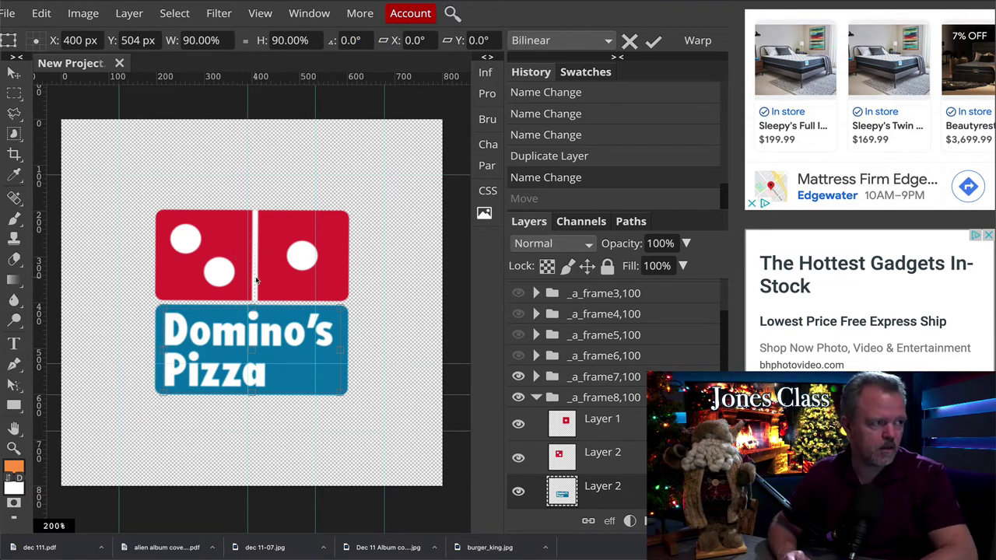
{"action": "key", "text": "Return"}
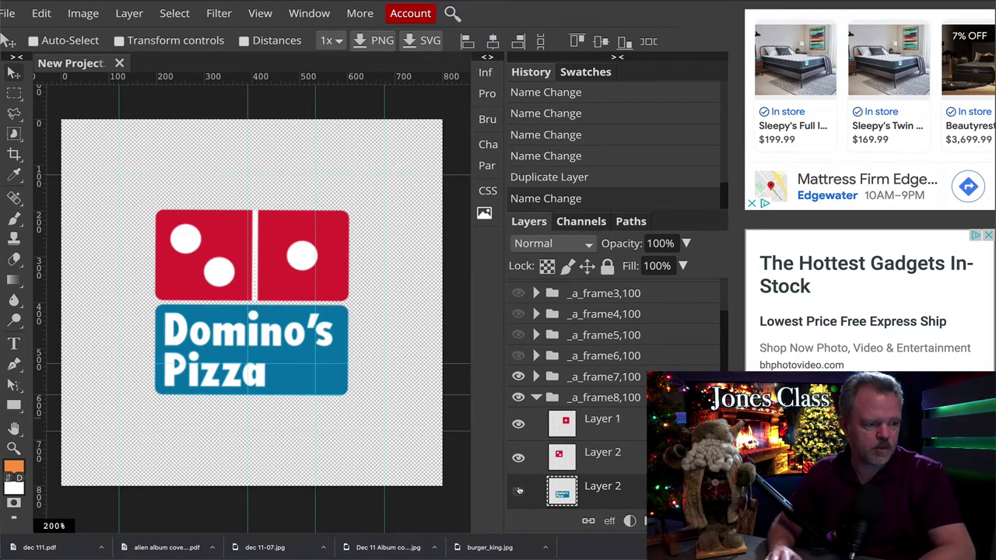
Hide the _a_frame7,100 folder so that only the _a_frame8,100 folder and its layers show.
{"action": "left_click", "coordinate": [519, 494]}
{"action": "left_click", "coordinate": [519, 398]}
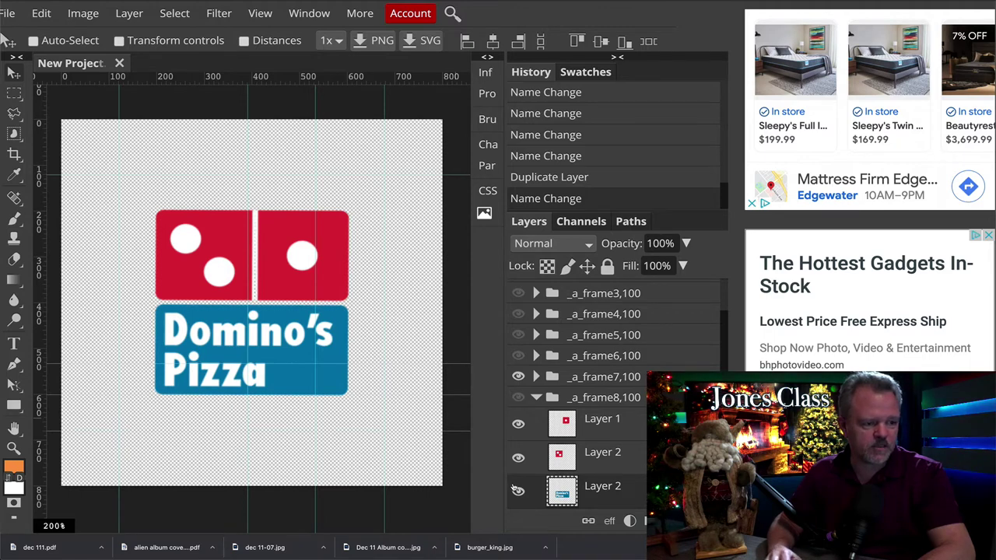
{"action": "left_click", "coordinate": [518, 378]}
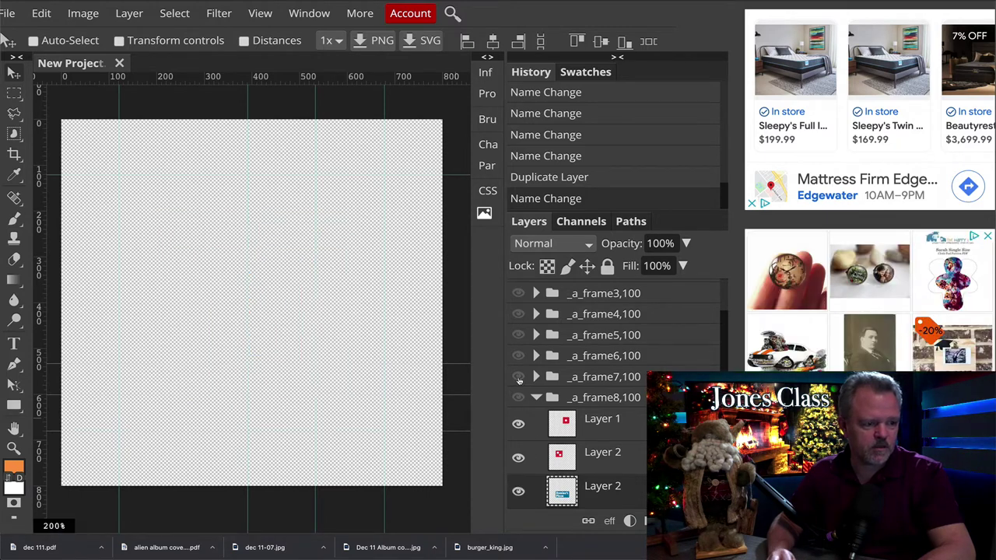
{"action": "left_click", "coordinate": [518, 397]}
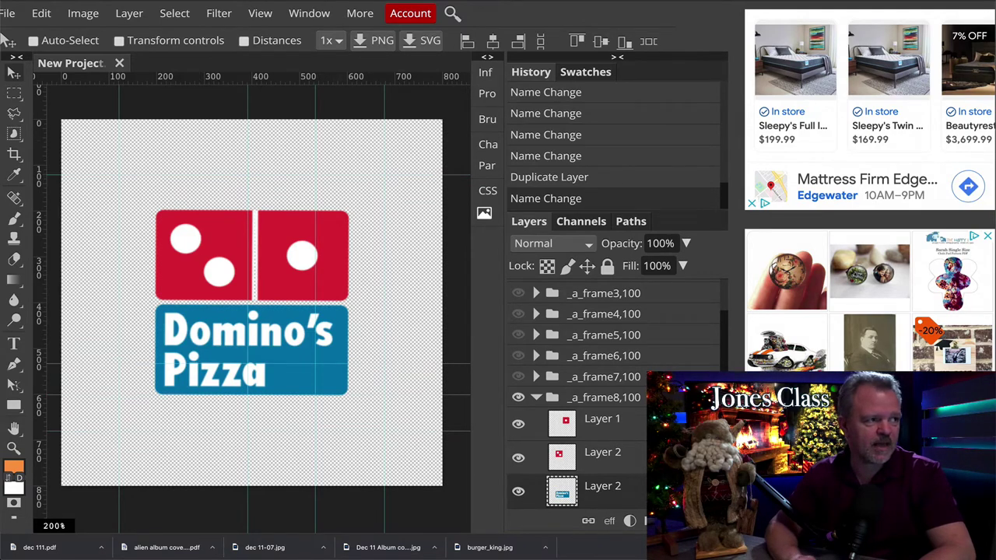
Scale the blue Domino's Pizza layer in _a_frame8,100 to 90% width and 90% height.
{"action": "left_click", "coordinate": [41, 13]}
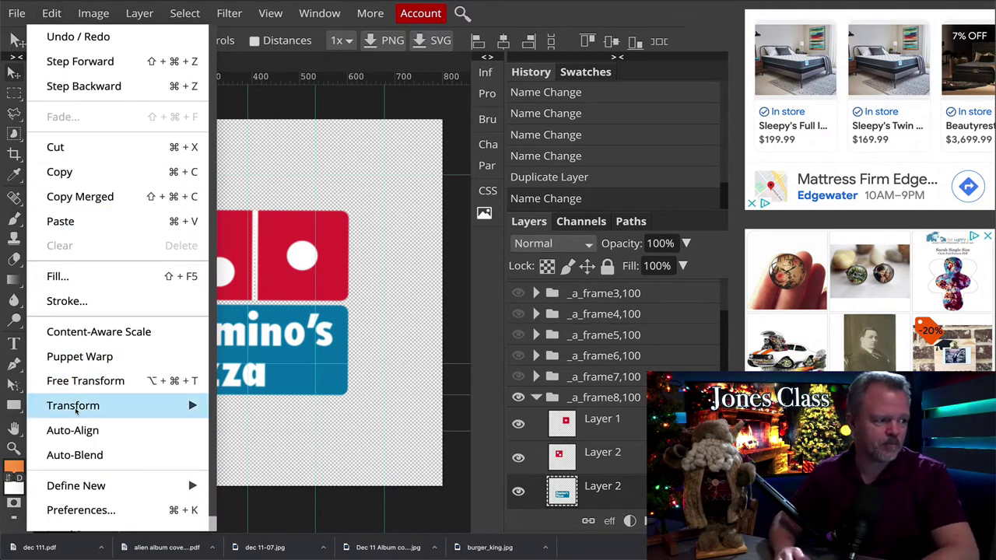
{"action": "mouse_move", "coordinate": [77, 407]}
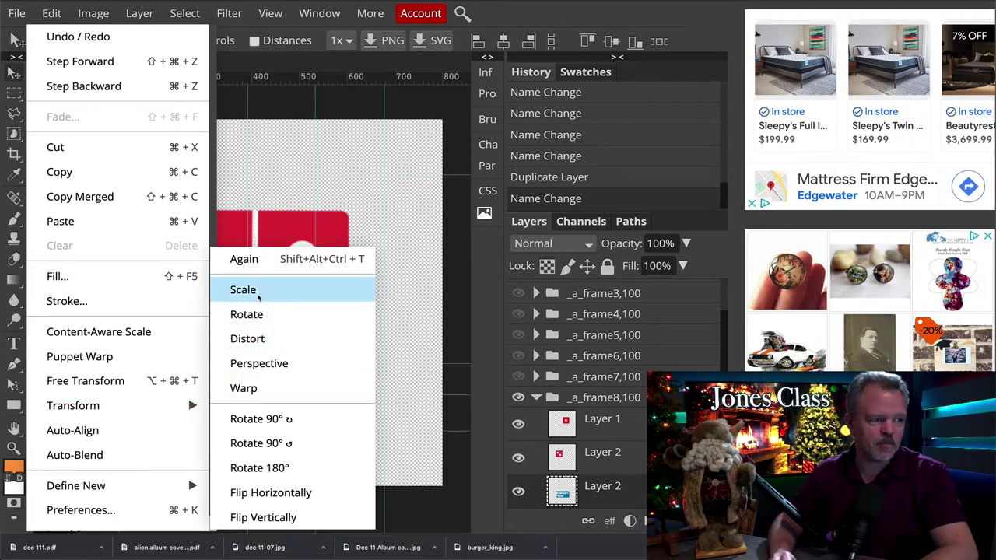
{"action": "left_click", "coordinate": [243, 290]}
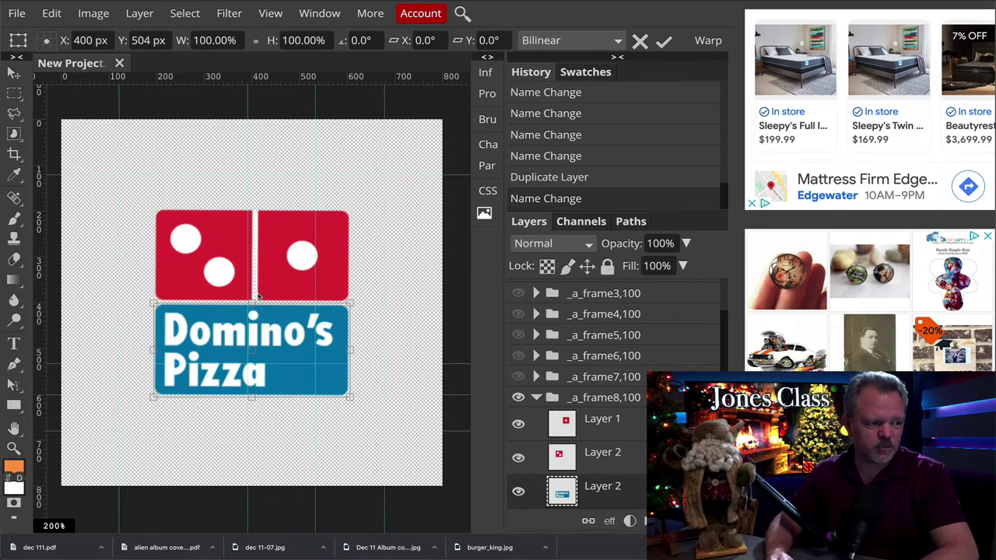
{"action": "left_click", "coordinate": [230, 39]}
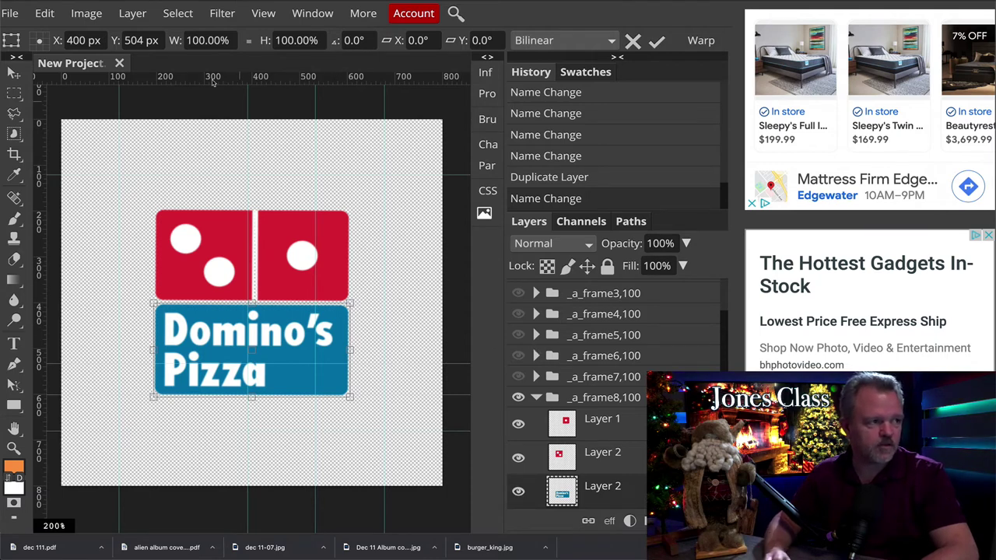
{"action": "left_click", "coordinate": [221, 44]}
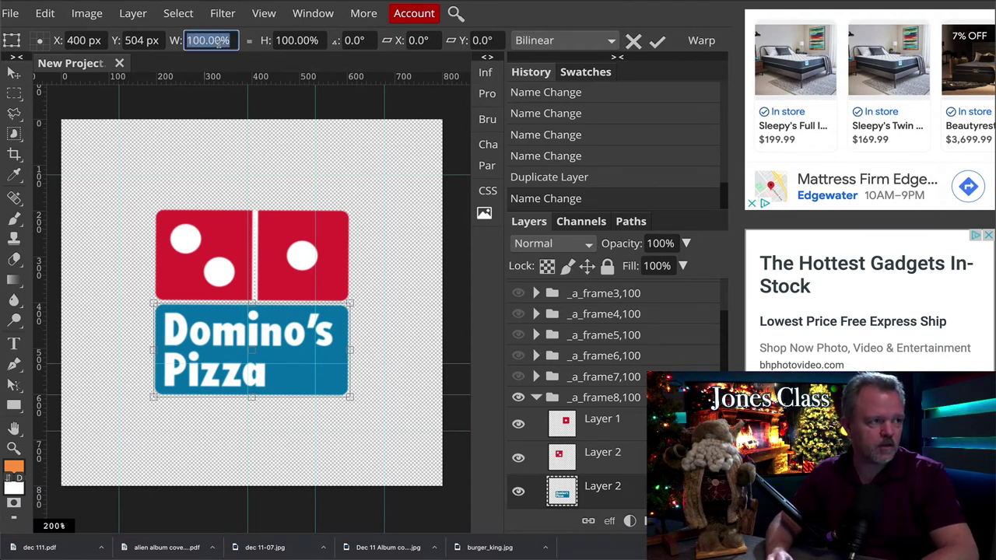
{"action": "type", "text": "90"}
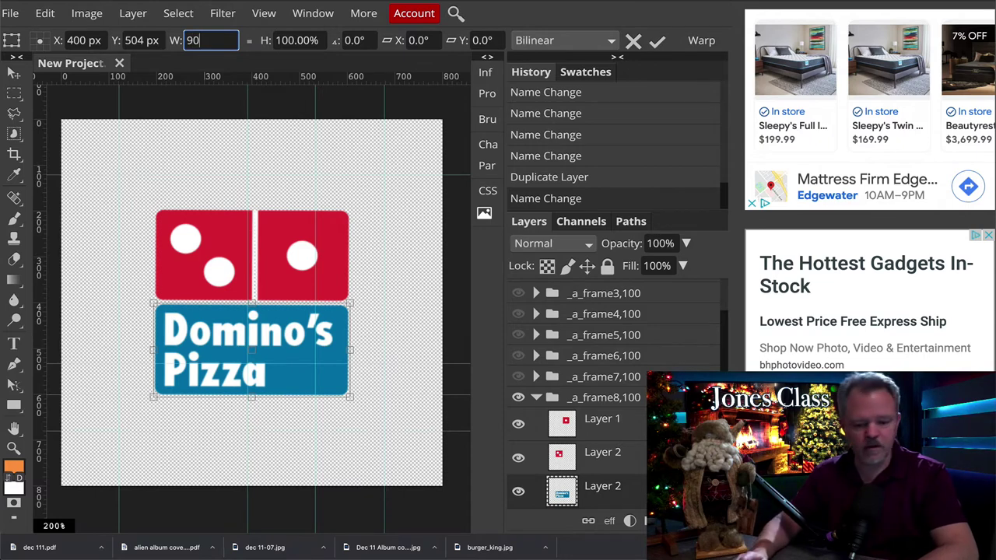
{"action": "key", "text": "Tab"}
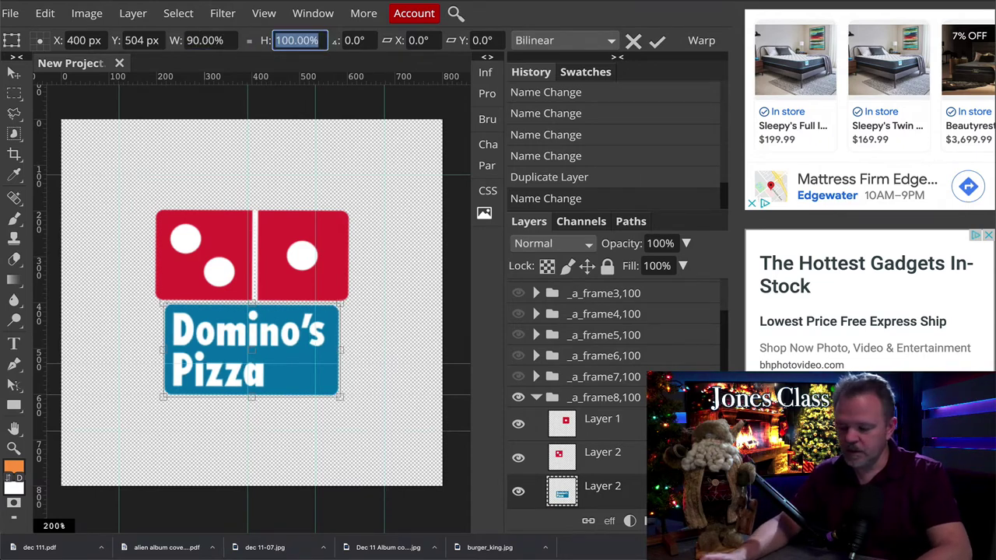
{"action": "type", "text": "90"}
{"action": "key", "text": "Tab"}
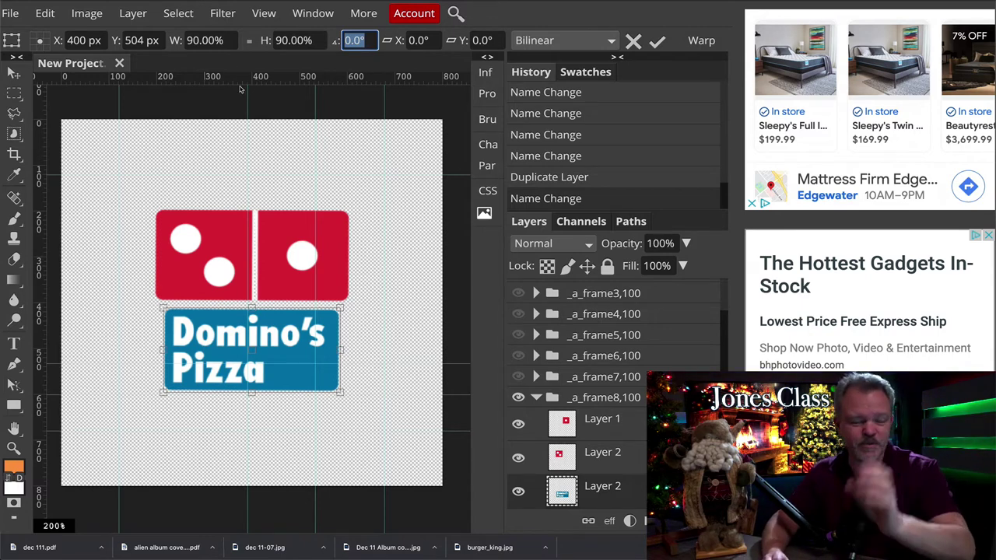
Set the blue Domino's Pizza layer's opacity to 90% and apply its pending scaling.
{"action": "left_click", "coordinate": [513, 294]}
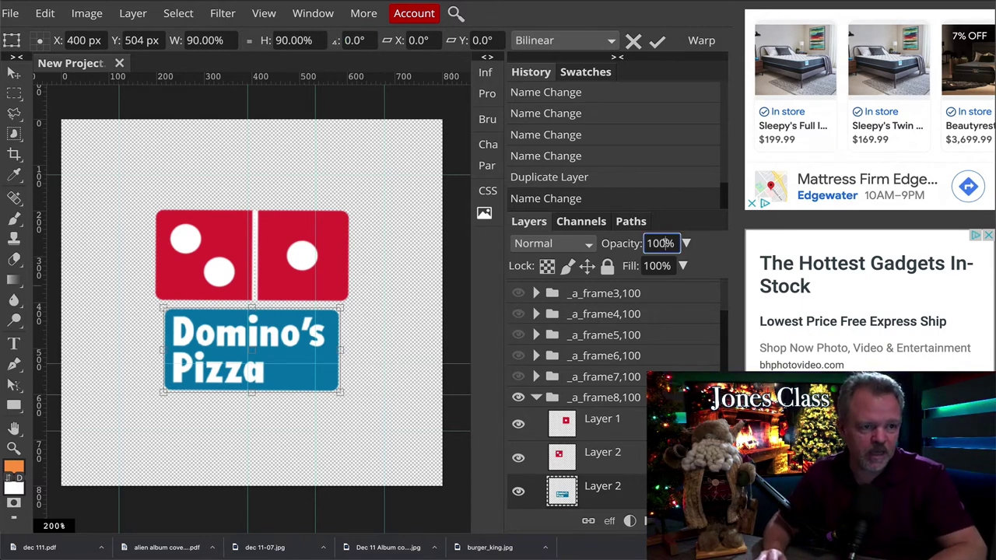
{"action": "type", "text": "90"}
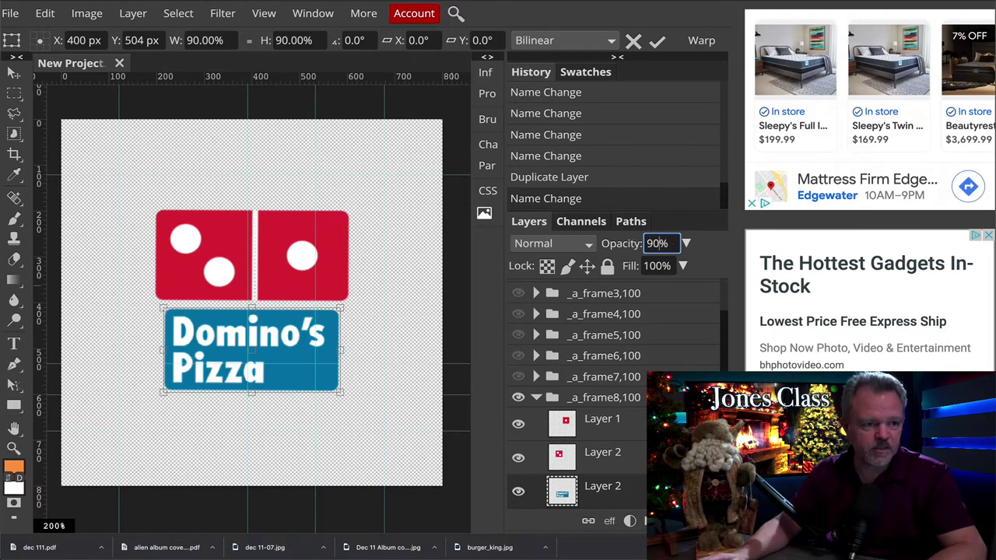
{"action": "key", "text": "Return"}
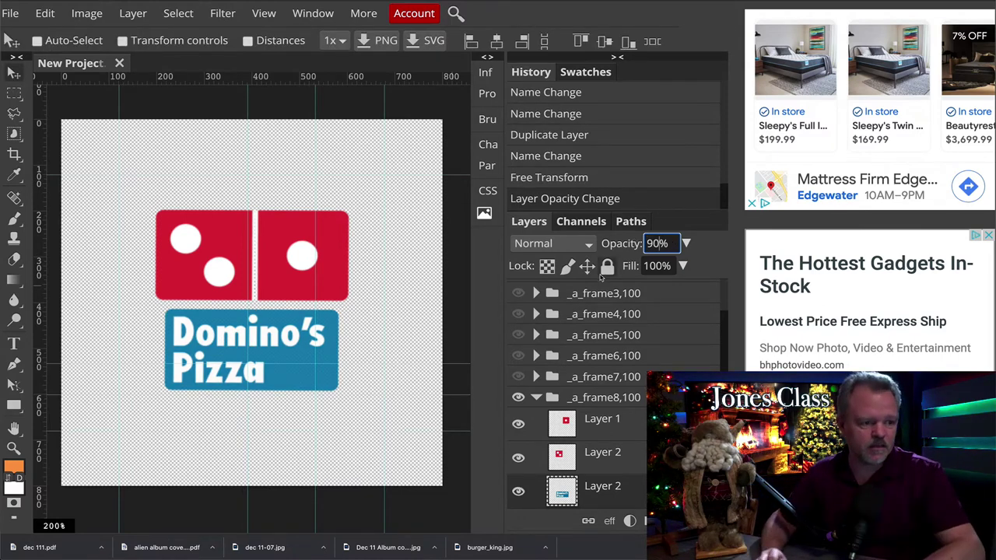
Collapse the _a_frame8,100 folder, duplicate it directly below, and hide the original.
{"action": "left_click", "coordinate": [536, 397]}
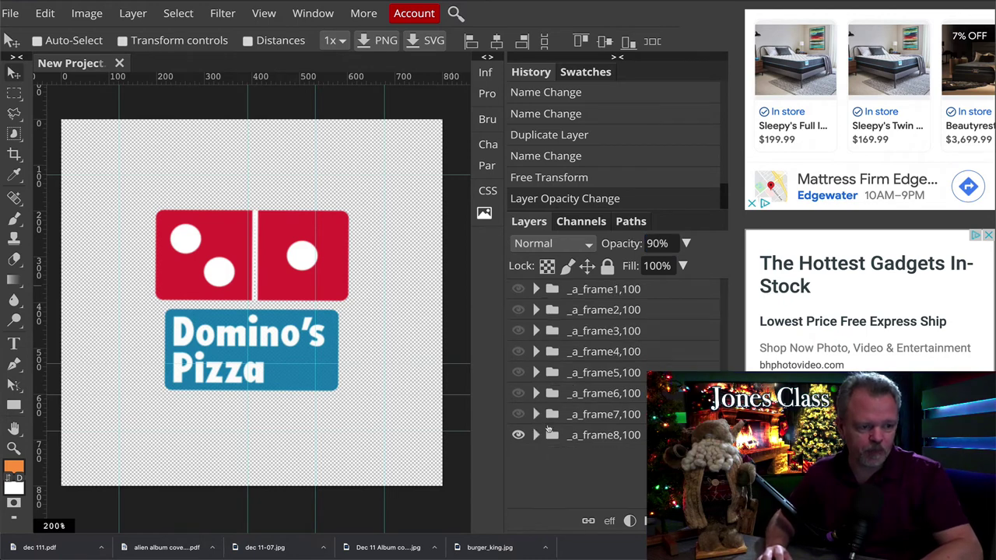
{"action": "key", "text": "ctrl+j"}
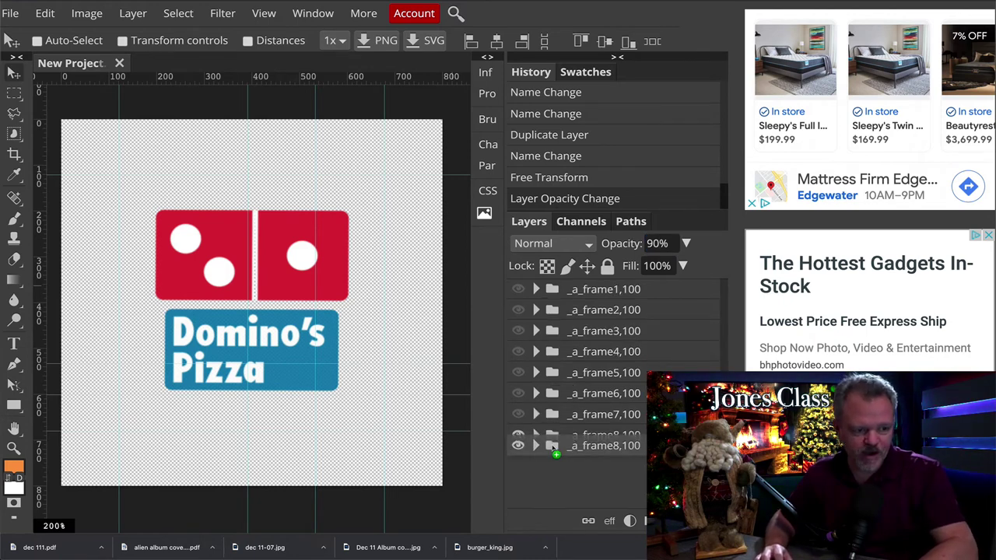
{"action": "left_click", "coordinate": [518, 435]}
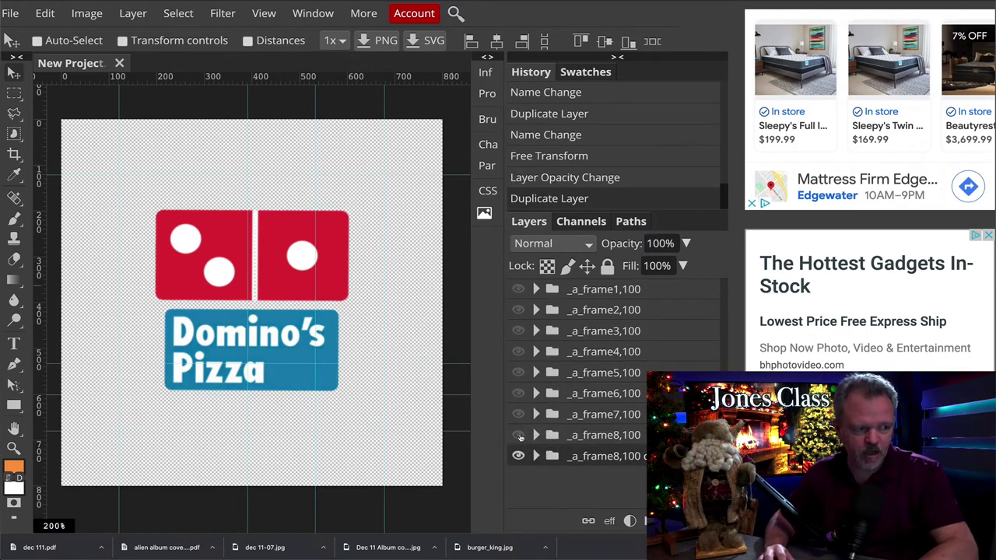
Rename the copied folder _a_frame9,100, removing the word "copy" from its name.
{"action": "double_click", "coordinate": [622, 459]}
{"action": "left_click", "coordinate": [623, 457]}
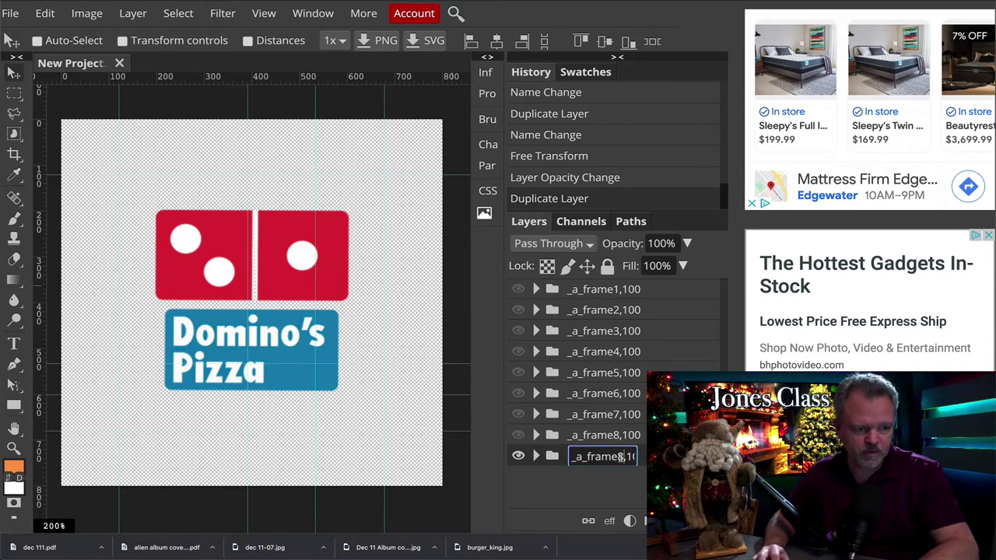
{"action": "type", "text": "9"}
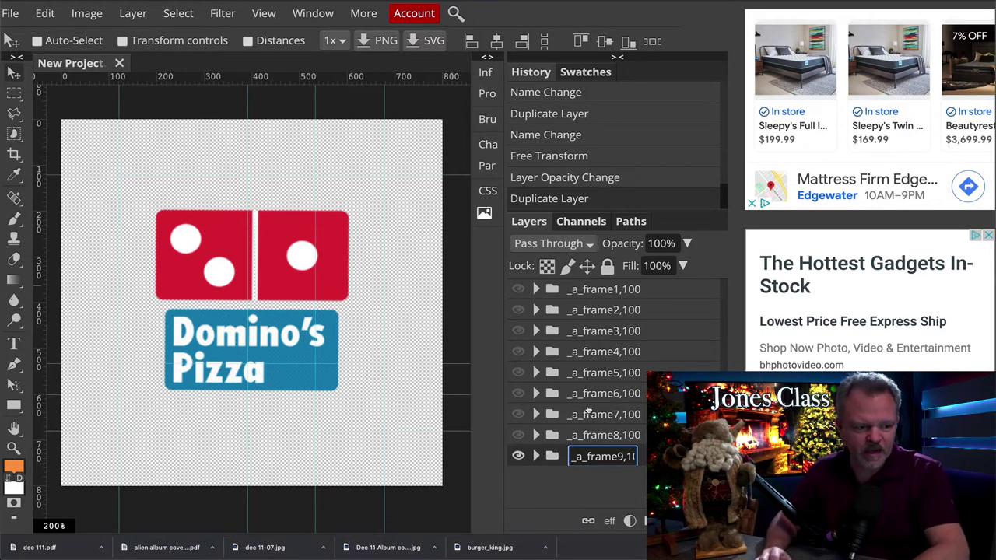
{"action": "key", "text": "End"}
{"action": "key", "text": "BackSpace"}
{"action": "key", "text": "BackSpace"}
{"action": "key", "text": "BackSpace"}
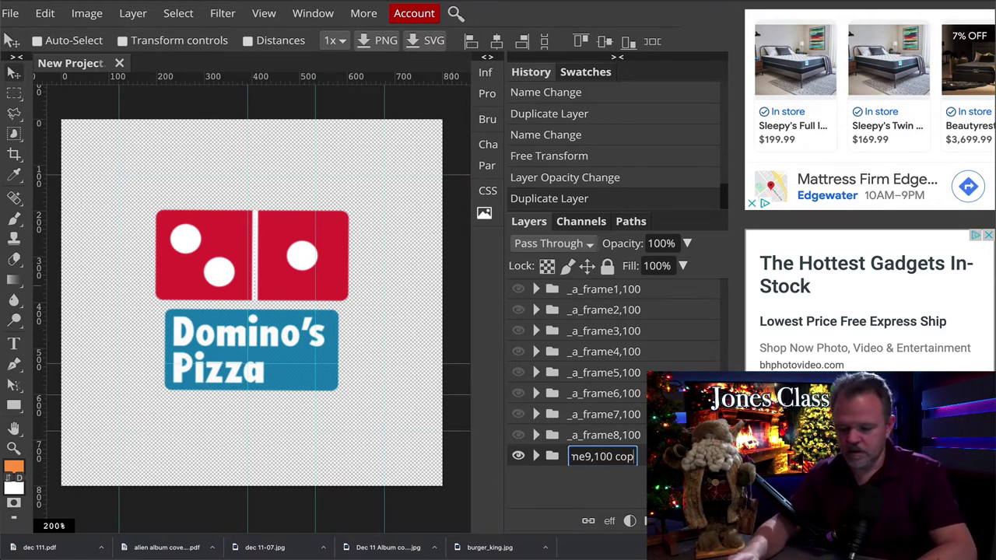
{"action": "key", "text": "BackSpace"}
{"action": "key", "text": "BackSpace"}
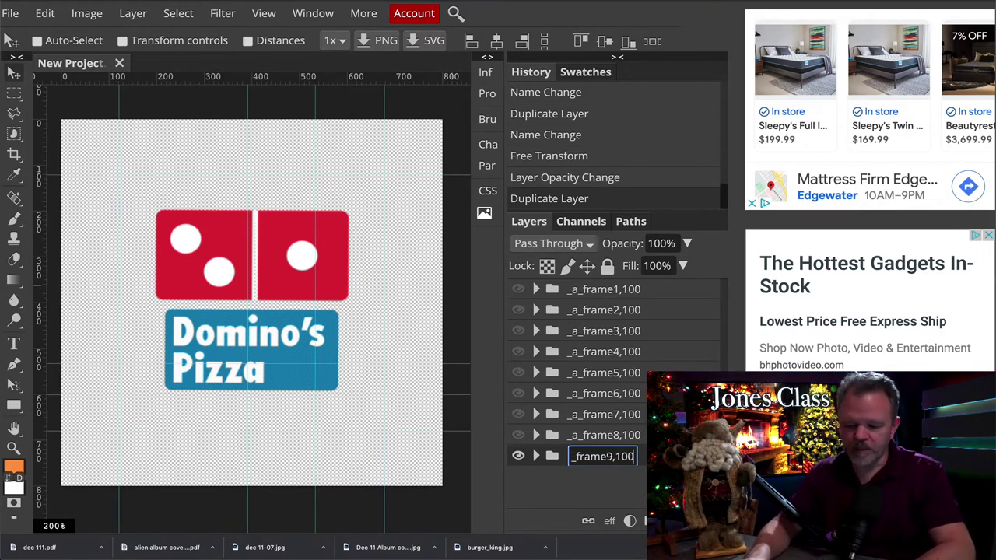
{"action": "key", "text": "Return"}
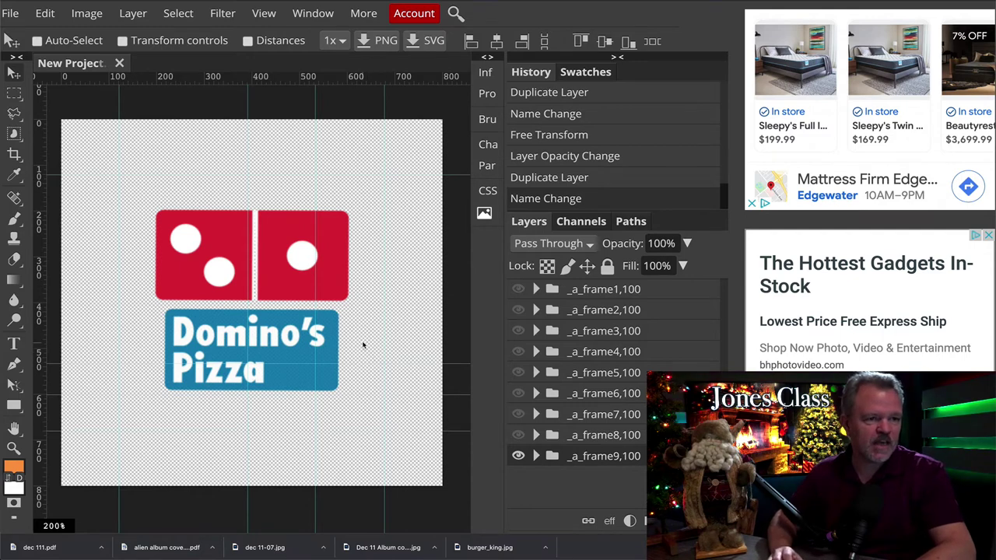
{"action": "left_click", "coordinate": [673, 242]}
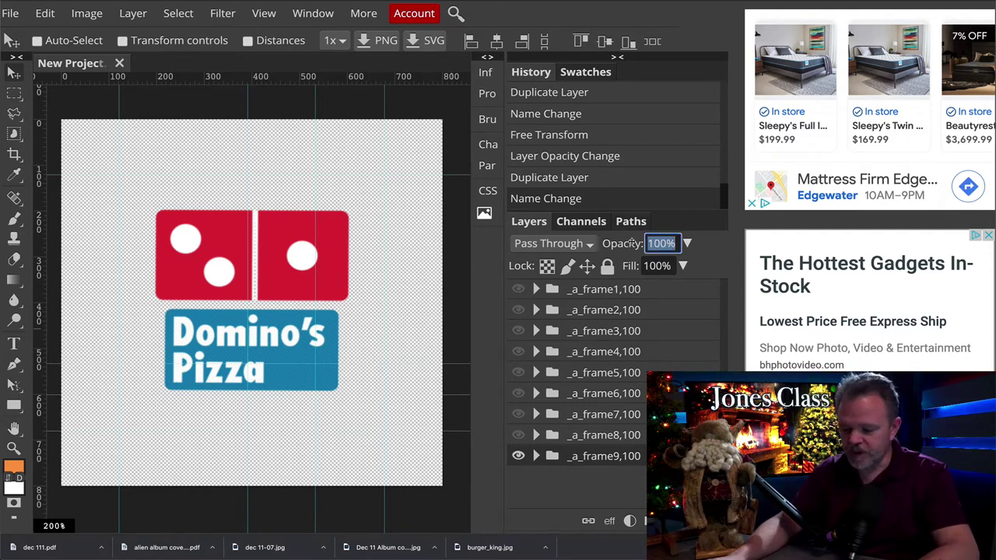
{"action": "type", "text": "80"}
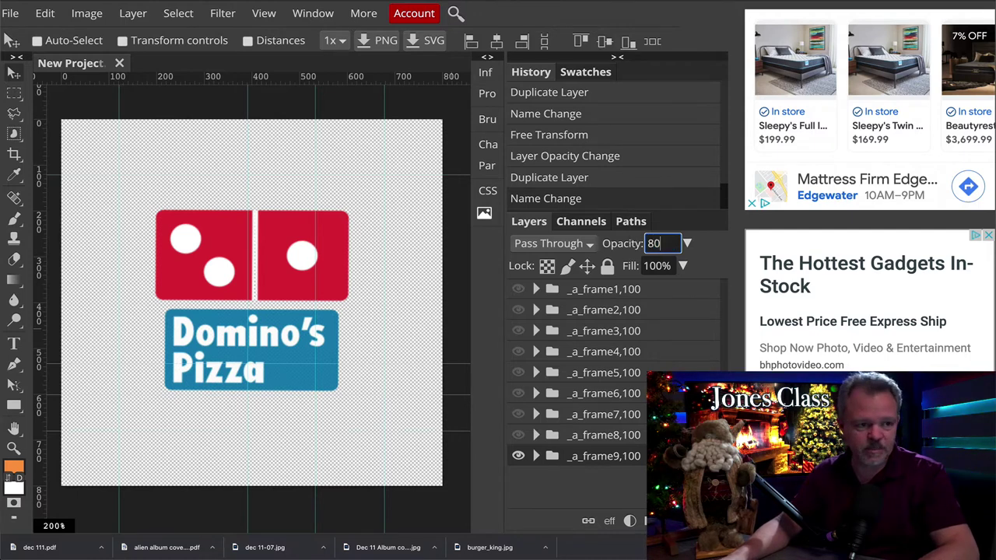
{"action": "key", "text": "Return"}
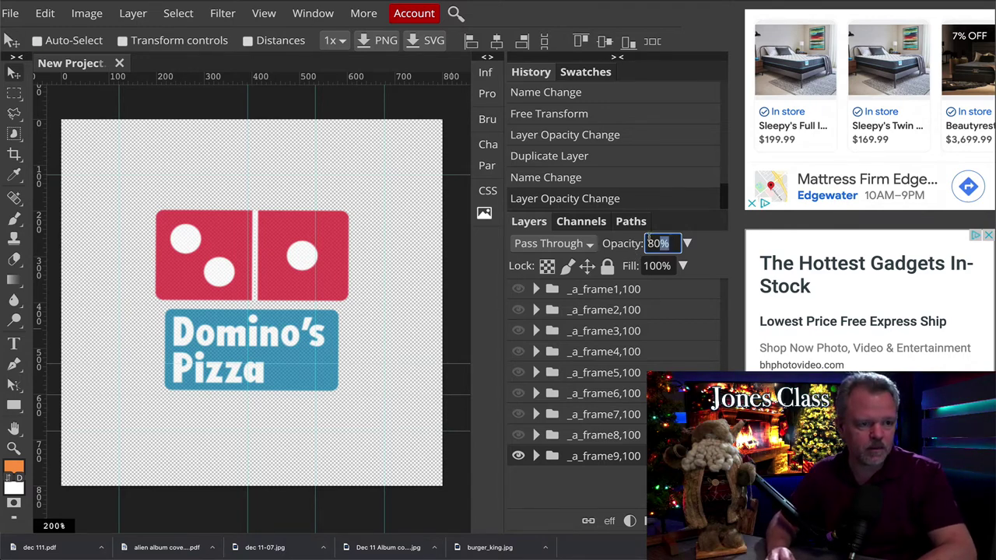
{"action": "type", "text": "100"}
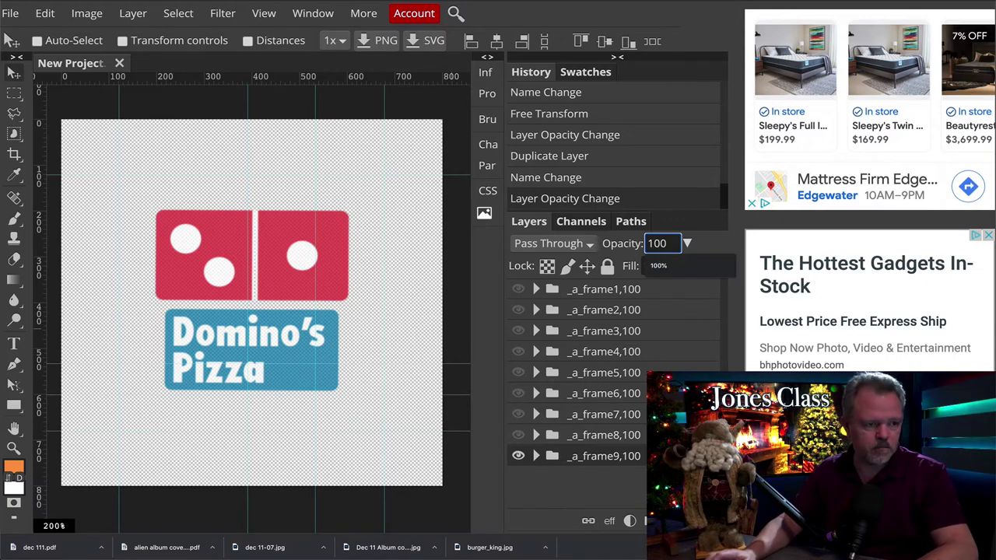
{"action": "key", "text": "Return"}
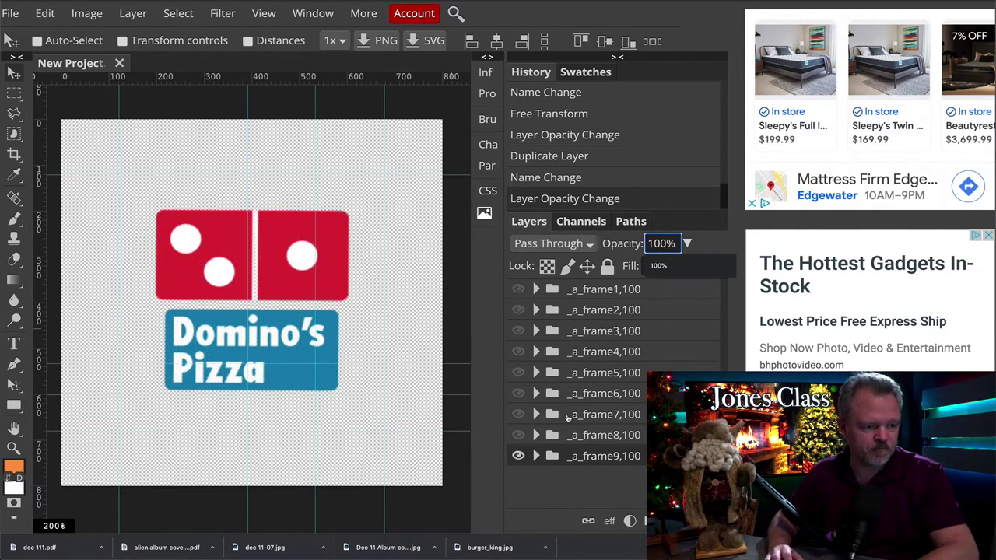
Expand the _a_frame9,100 folder and set its blue Domino's Pizza layer's opacity to 80%.
{"action": "left_click", "coordinate": [533, 456]}
{"action": "scroll", "coordinate": [560, 467], "scroll_direction": "down", "scroll_amount": 1}
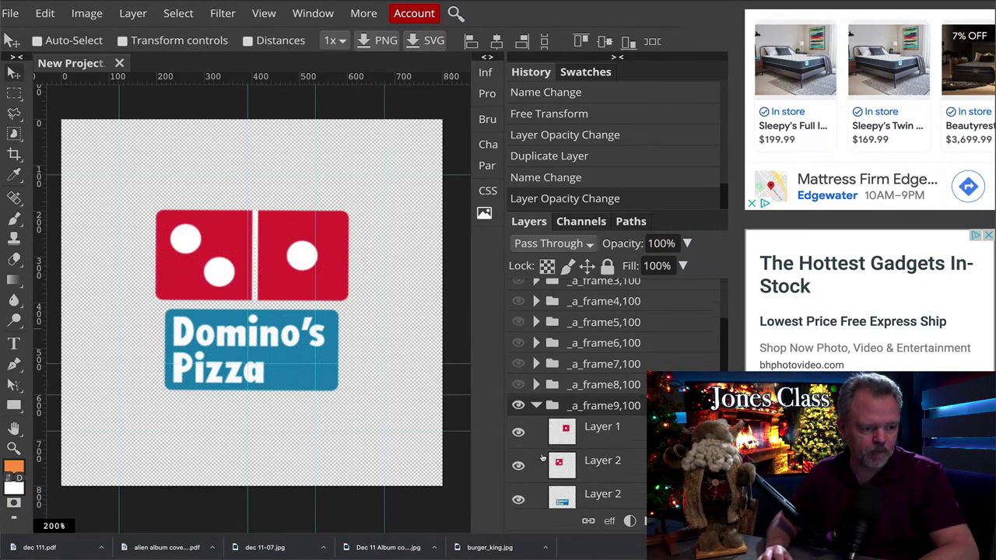
{"action": "left_click", "coordinate": [582, 489]}
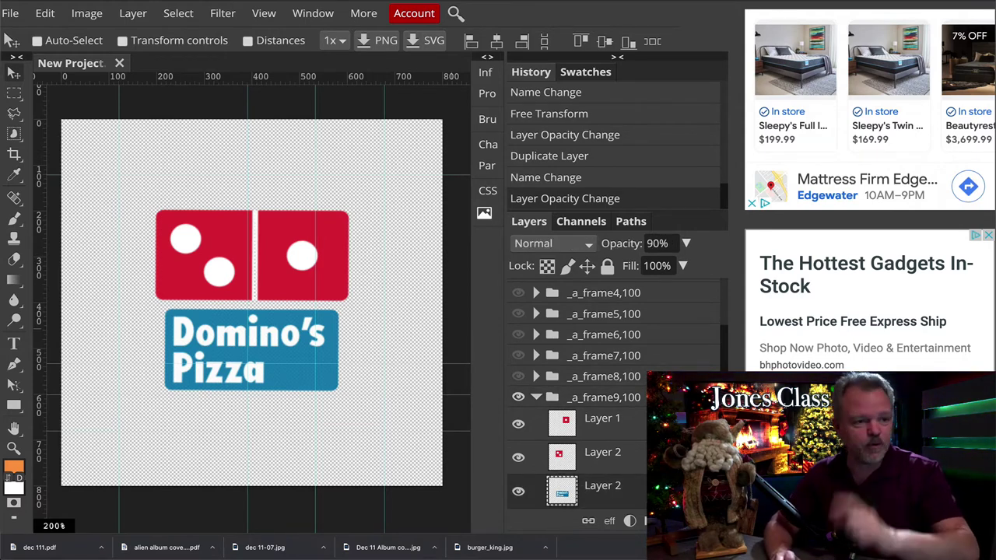
{"action": "left_click", "coordinate": [653, 244]}
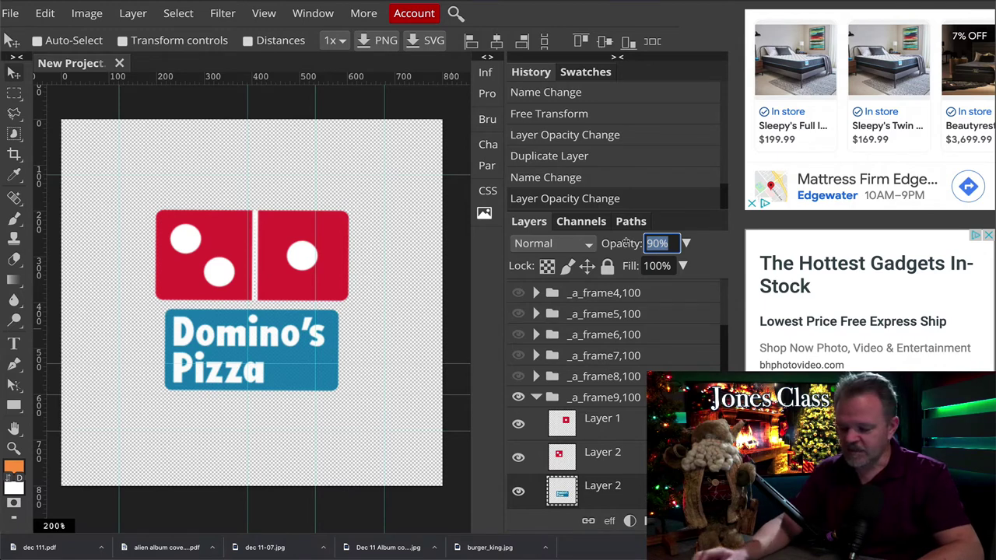
{"action": "type", "text": "80"}
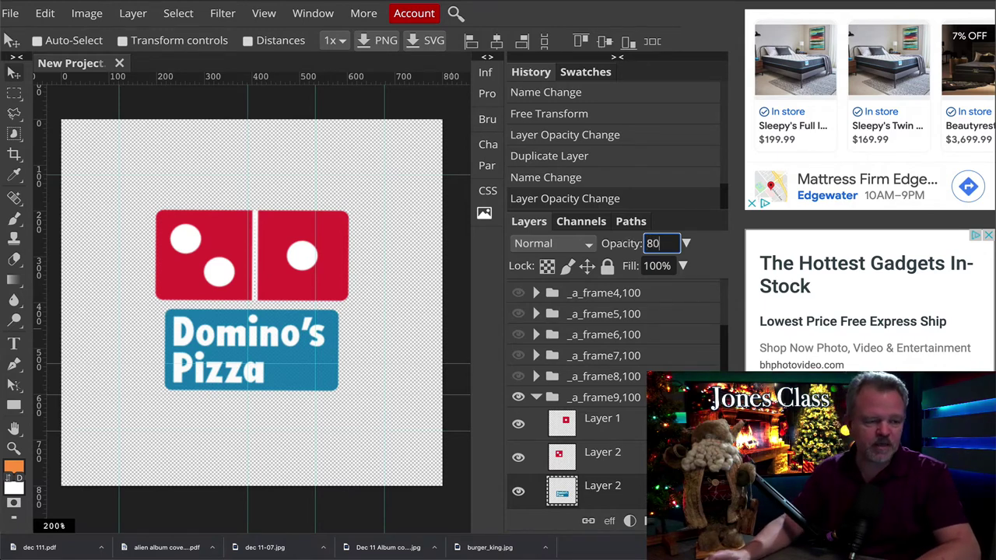
{"action": "key", "text": "Return"}
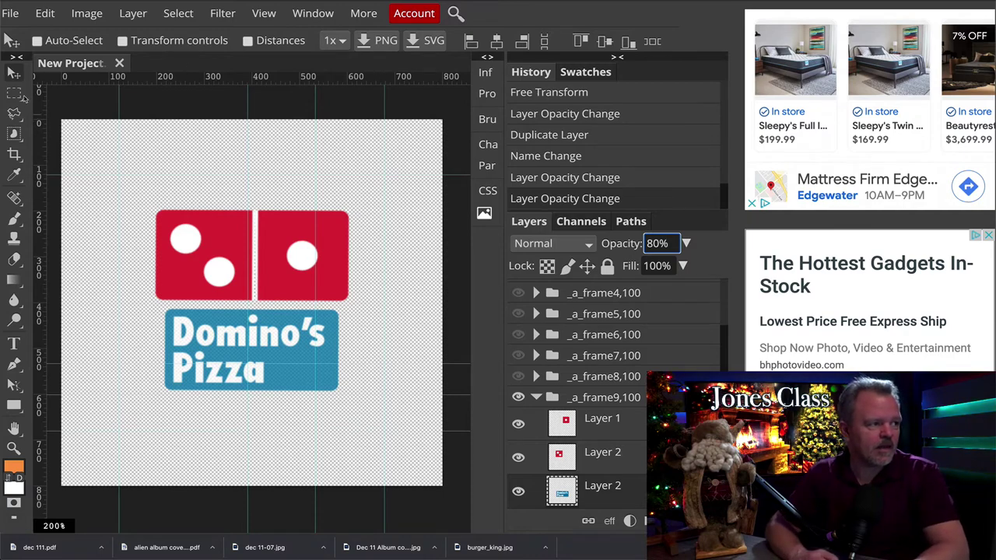
Scale the blue Domino's Pizza layer in _a_frame9,100 to 90% width and 90% height and apply the transform.
{"action": "left_click", "coordinate": [47, 14]}
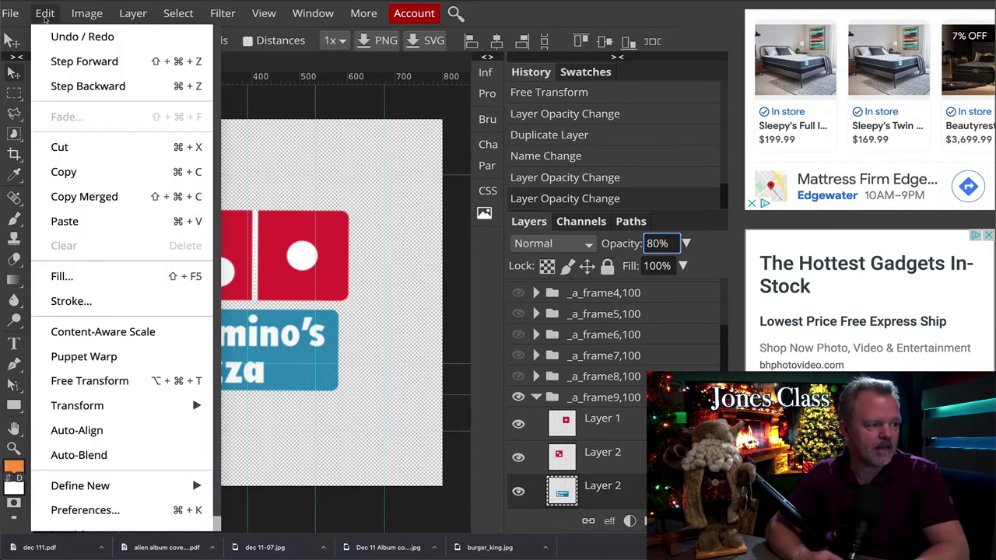
{"action": "mouse_move", "coordinate": [125, 406]}
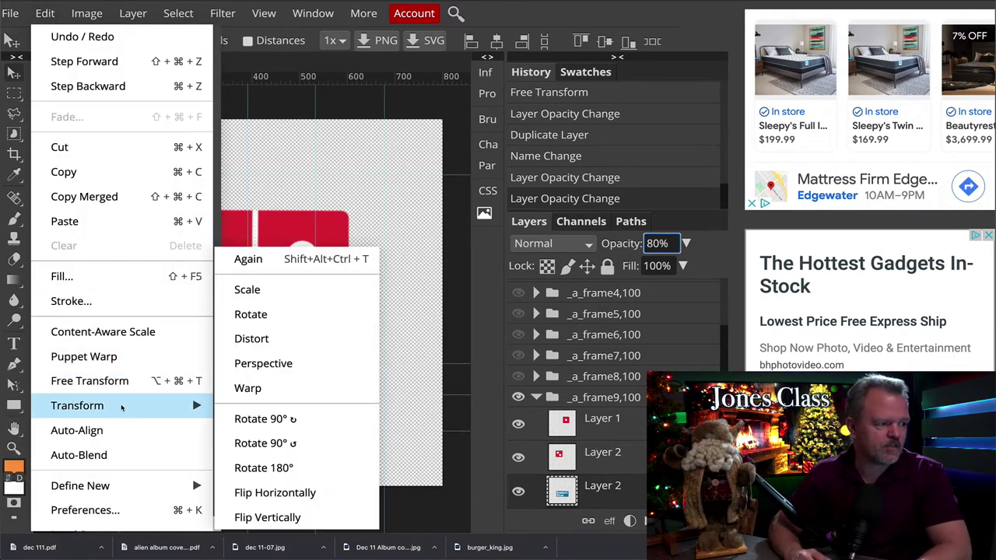
{"action": "left_click", "coordinate": [248, 290]}
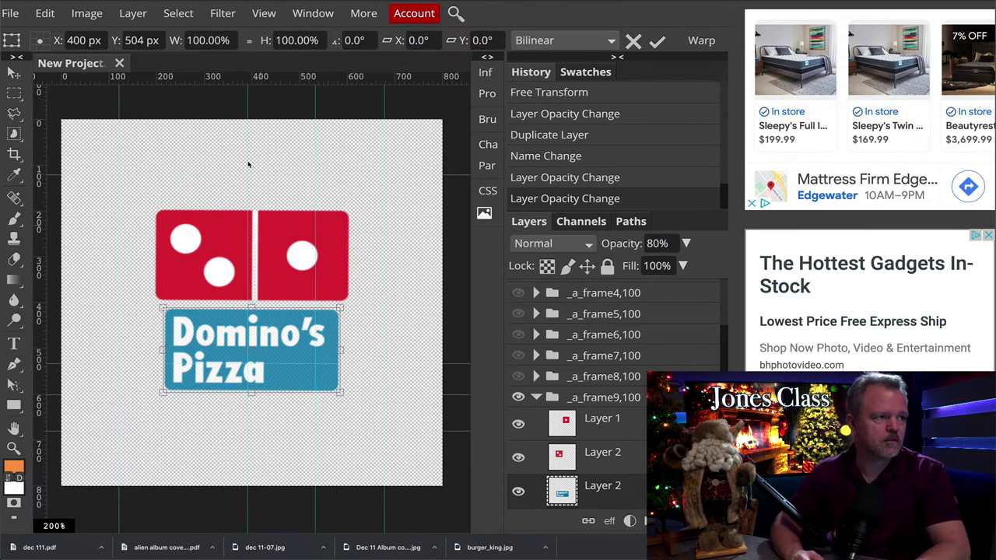
{"action": "left_click", "coordinate": [230, 40]}
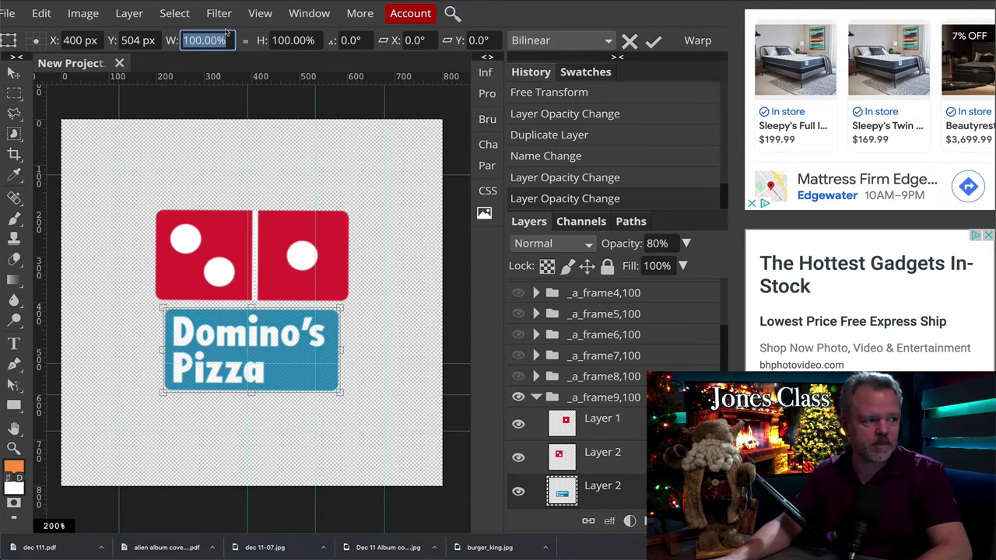
{"action": "type", "text": "90"}
{"action": "key", "text": "Tab"}
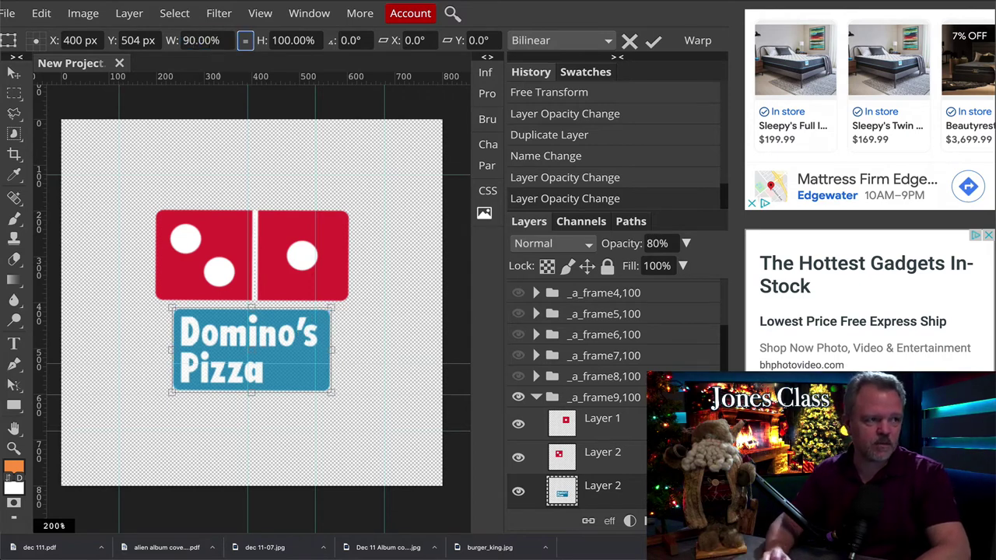
{"action": "key", "text": "Tab"}
{"action": "type", "text": "90"}
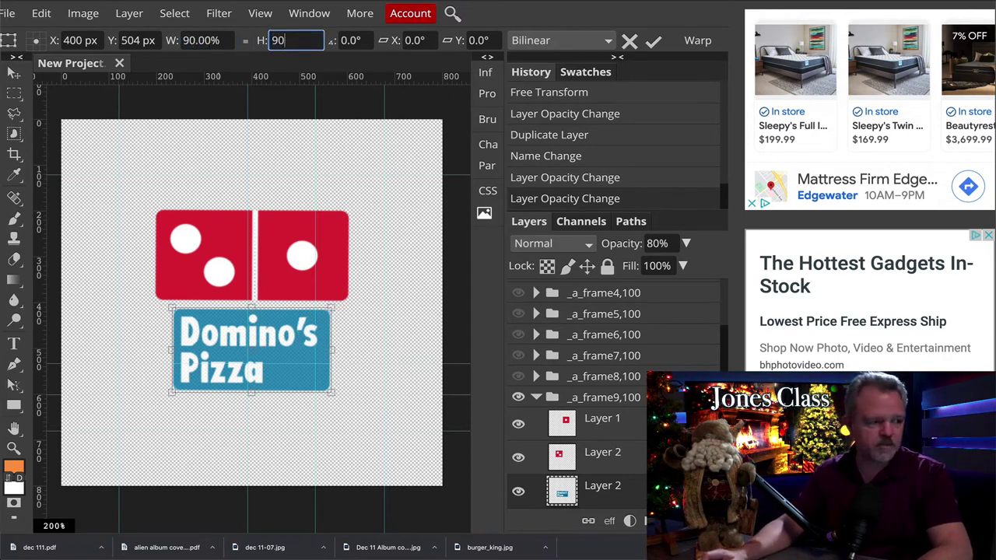
{"action": "key", "text": "Return"}
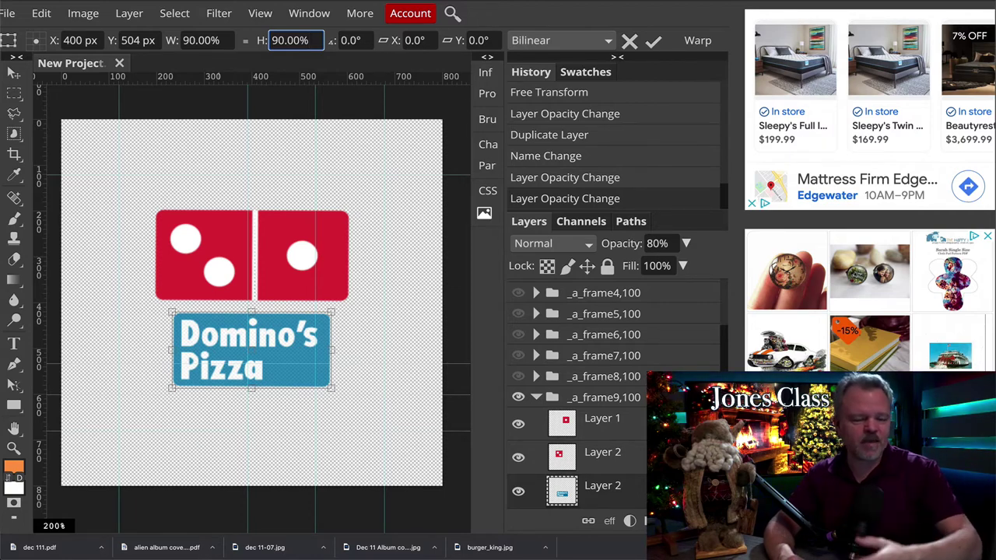
{"action": "key", "text": "Return"}
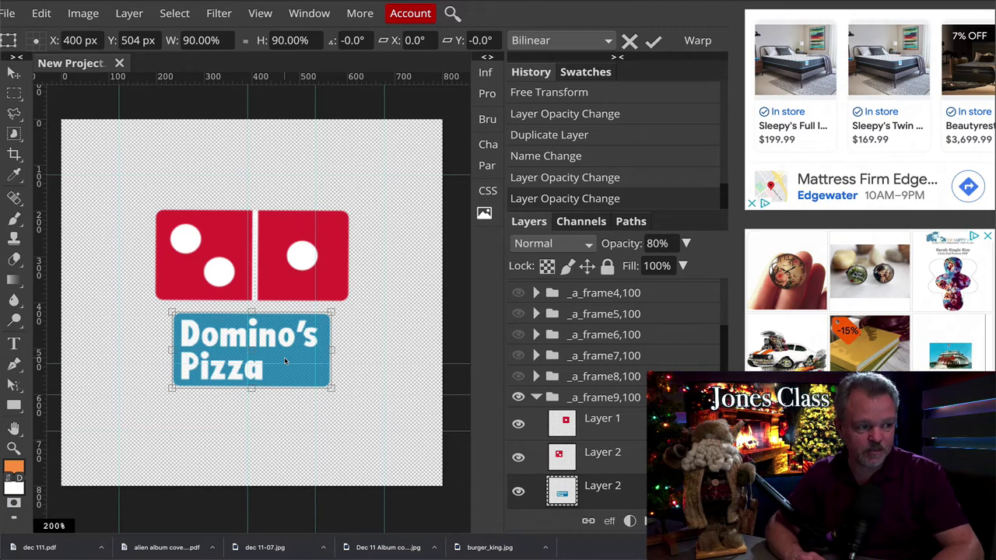
{"action": "key", "text": "Return"}
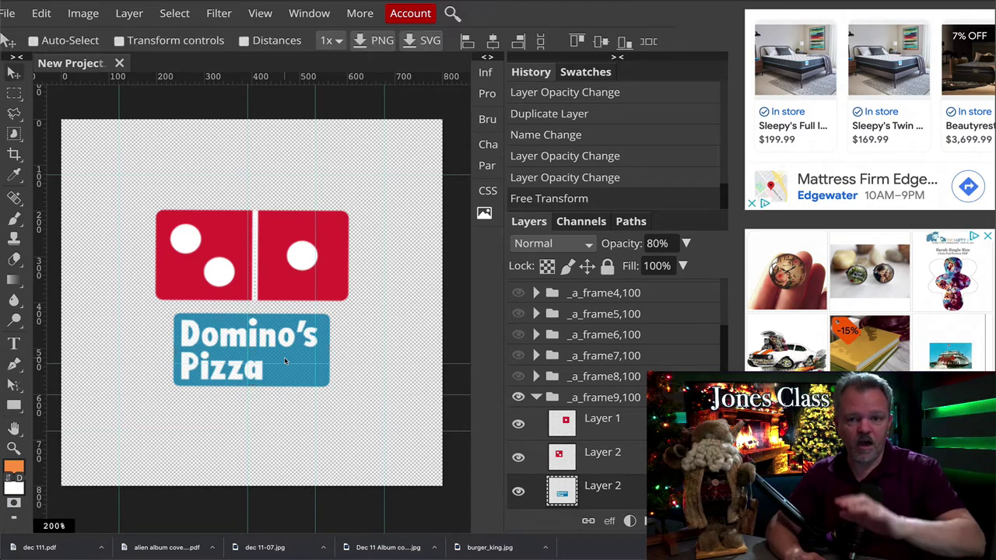
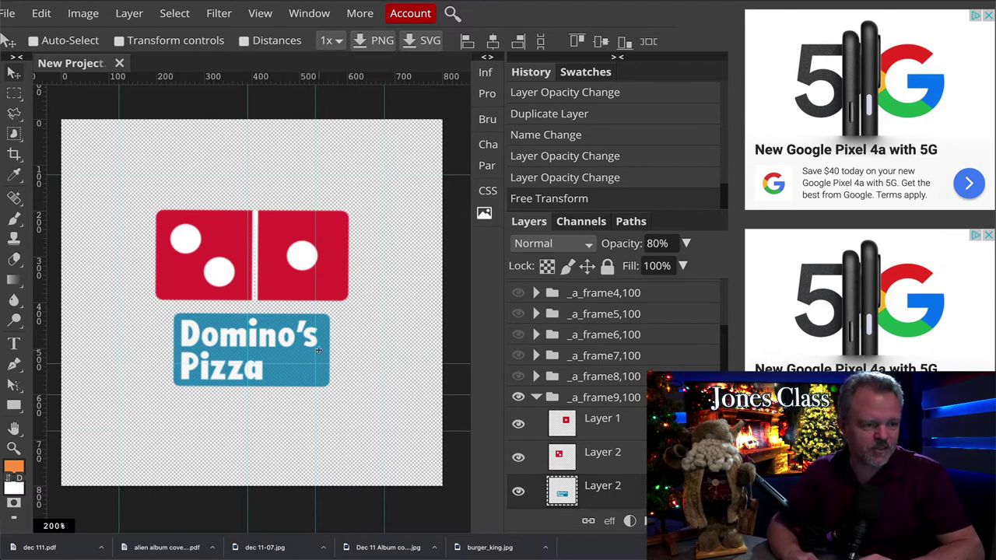
Collapse the _a_frame9,100 folder, duplicate it directly below, and hide the original.
{"action": "left_click", "coordinate": [535, 398]}
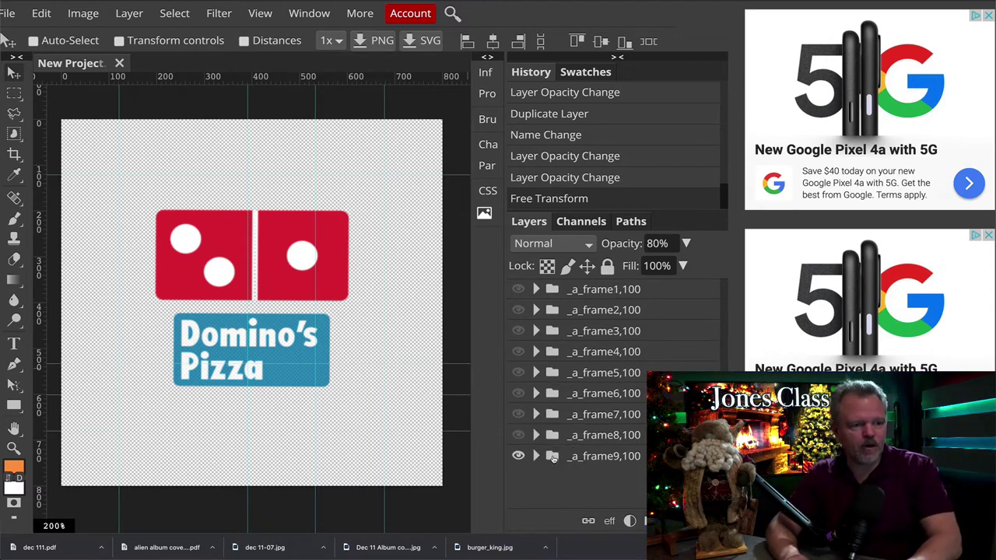
{"action": "left_click_drag", "start_coordinate": [542, 458], "coordinate": [549, 465]}
{"action": "left_click", "coordinate": [518, 456]}
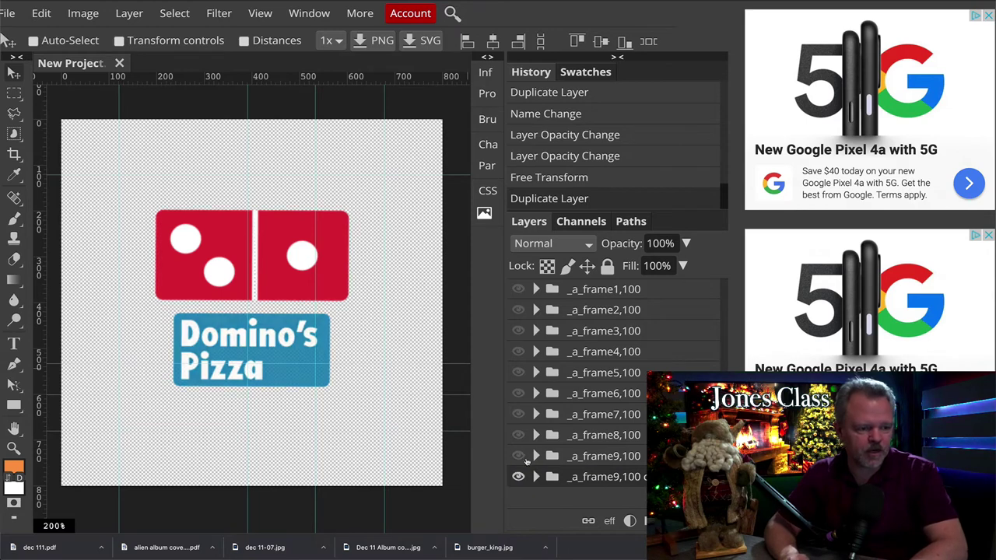
Expand the copy of the _a_frame9,100 folder and set its blue Domino's Pizza layer's opacity to 70%.
{"action": "left_click", "coordinate": [536, 476]}
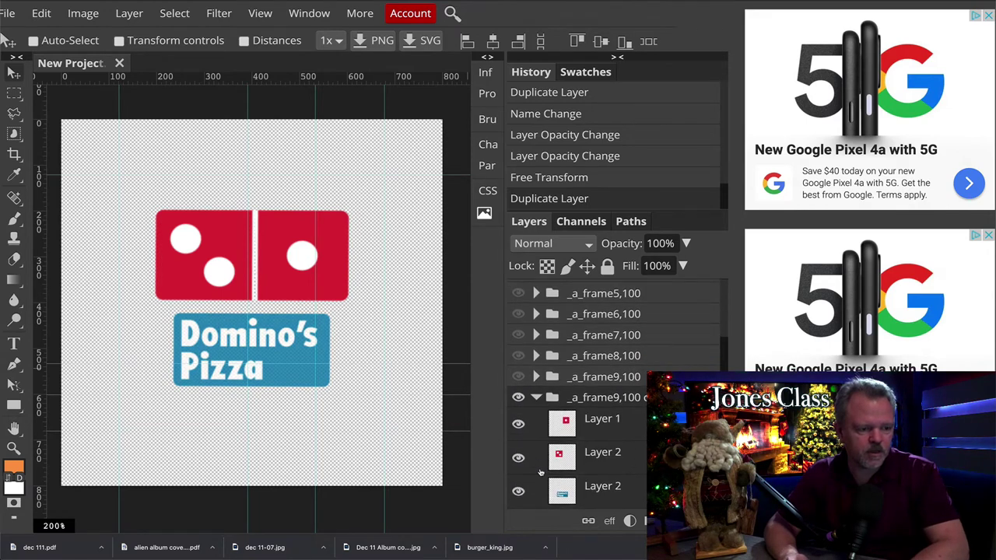
{"action": "left_click", "coordinate": [566, 488]}
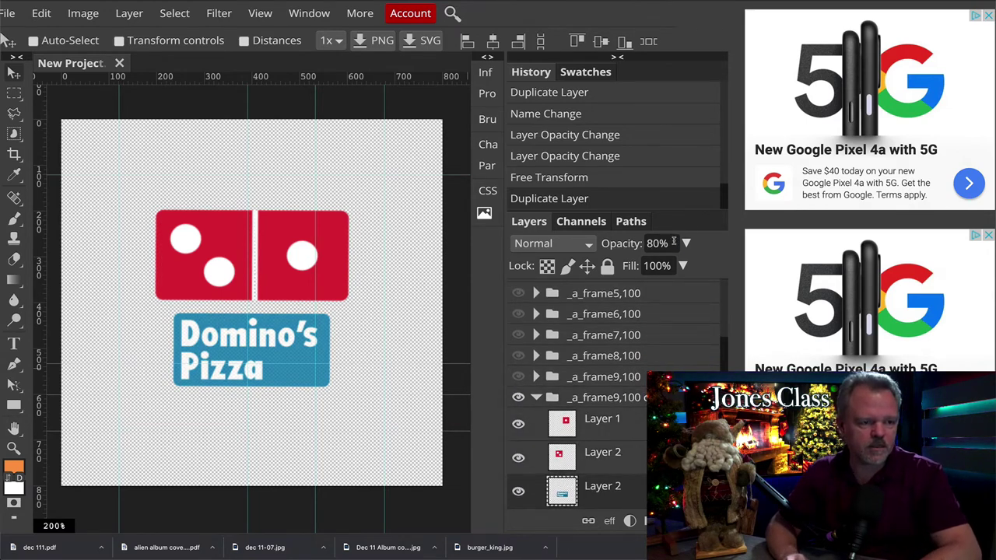
{"action": "left_click", "coordinate": [624, 239]}
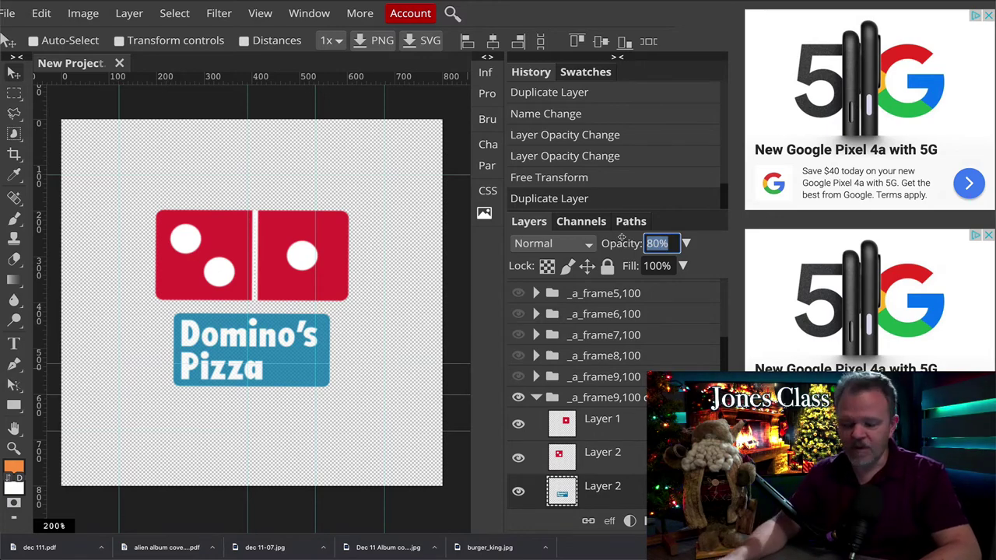
{"action": "type", "text": "70"}
{"action": "key", "text": "Return"}
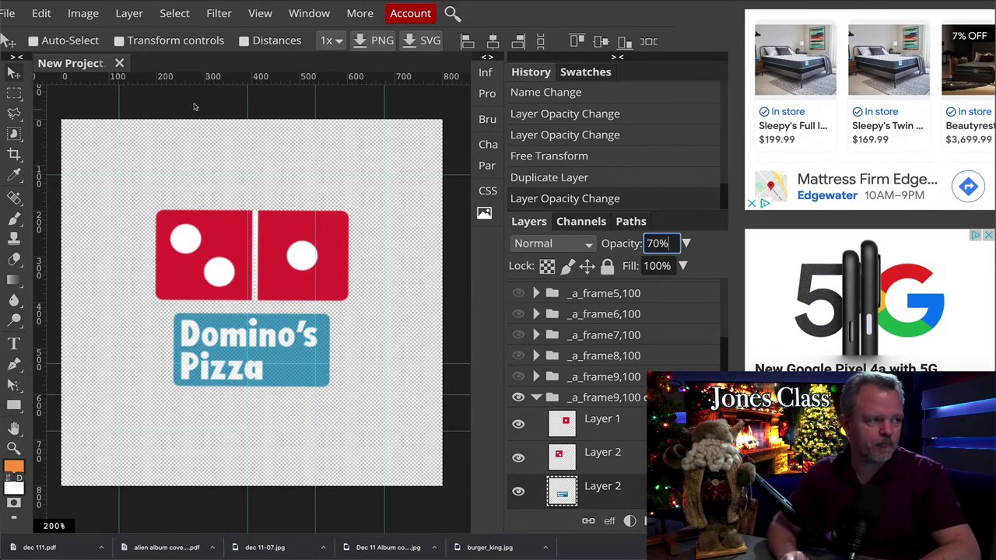
Scale the blue Domino's Pizza layer in the copied _a_frame9,100 folder to 90% width and 90% height, applying the transform.
{"action": "left_click", "coordinate": [41, 13]}
{"action": "mouse_move", "coordinate": [84, 406]}
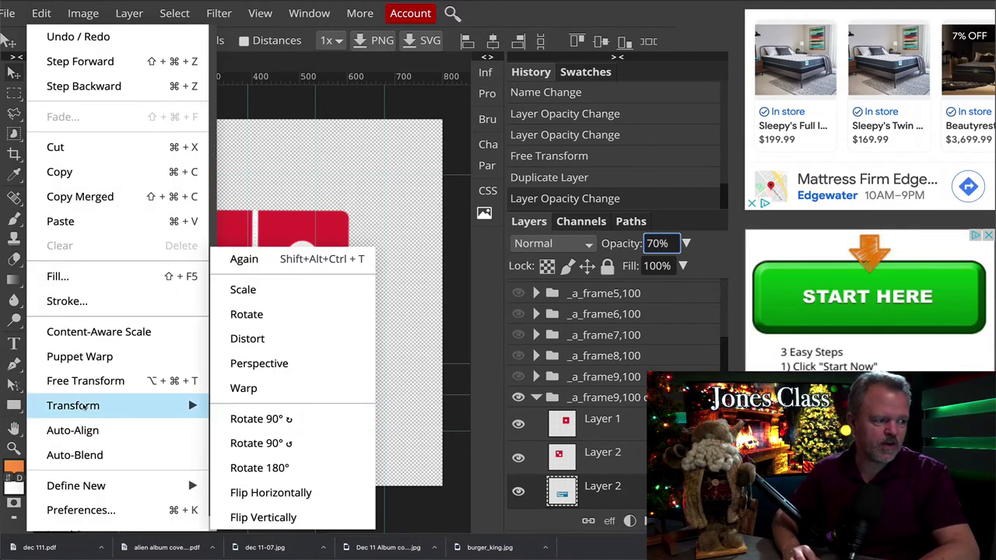
{"action": "left_click", "coordinate": [267, 291]}
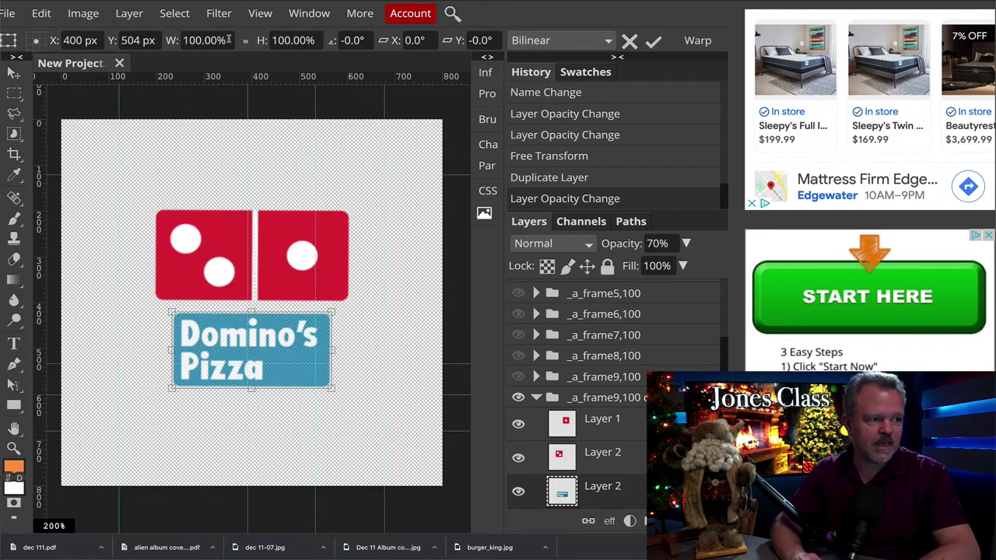
{"action": "scroll", "coordinate": [228, 40], "scroll_direction": "up", "scroll_amount": 1}
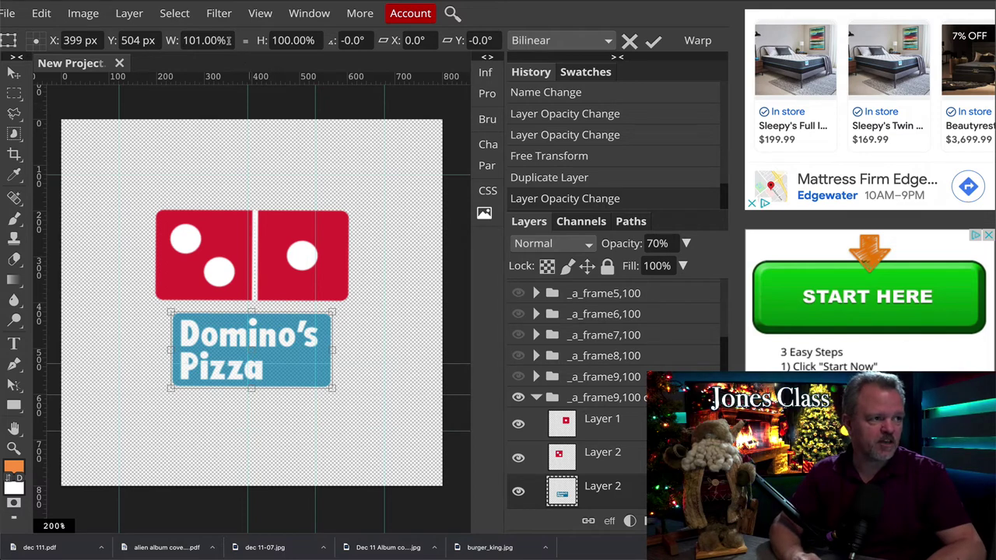
{"action": "left_click", "coordinate": [229, 39]}
{"action": "type", "text": "90"}
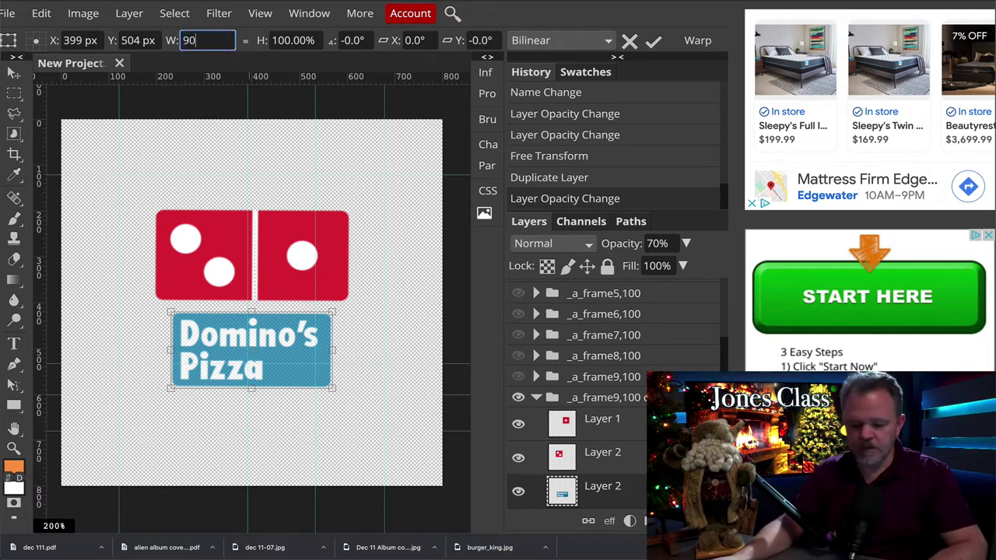
{"action": "key", "text": "Tab"}
{"action": "type", "text": "90"}
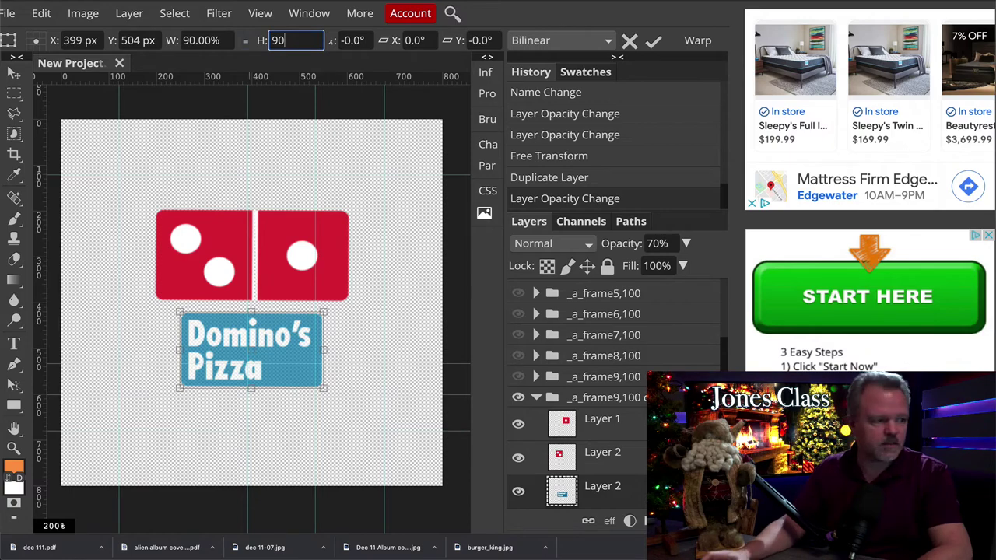
{"action": "key", "text": "Tab"}
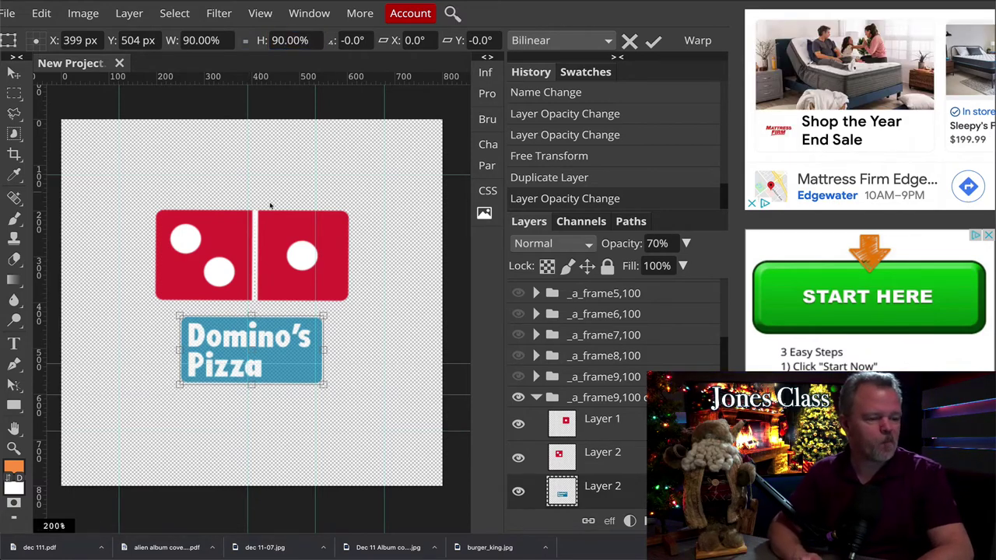
{"action": "key", "text": "Return"}
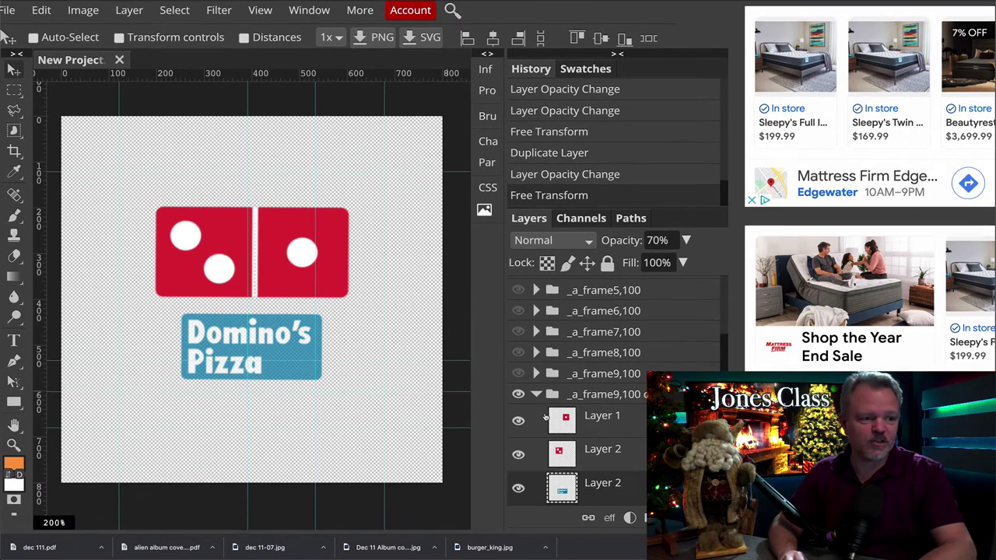
Collapse the first _a_frame9,100 copy, duplicate it directly below, and hide the folder it was copied from.
{"action": "left_click", "coordinate": [536, 397]}
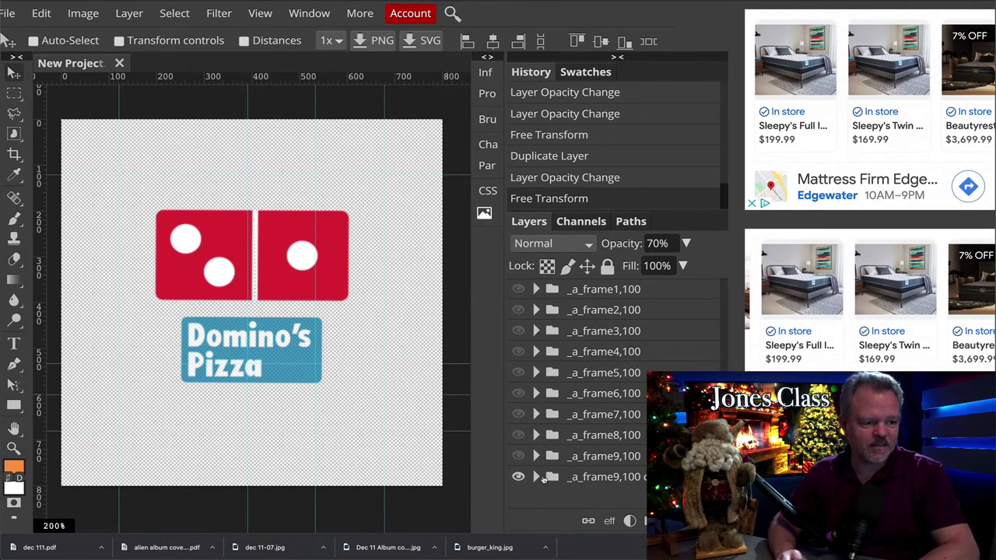
{"action": "key", "text": "ctrl+j"}
{"action": "left_click", "coordinate": [518, 476]}
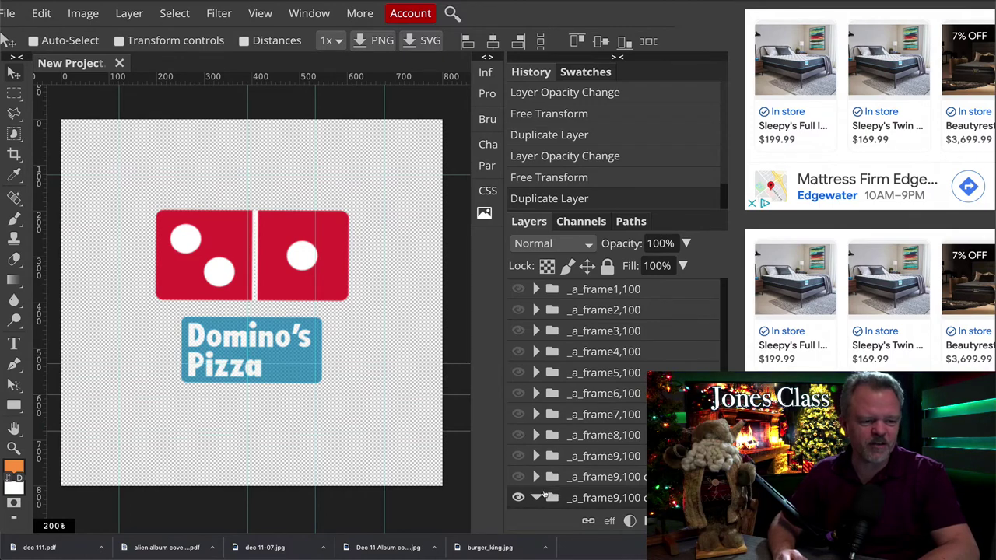
Expand the newest _a_frame9,100 copy folder and set its blue Domino's Pizza layer's opacity to 60%.
{"action": "left_click", "coordinate": [536, 497]}
{"action": "left_click", "coordinate": [568, 493]}
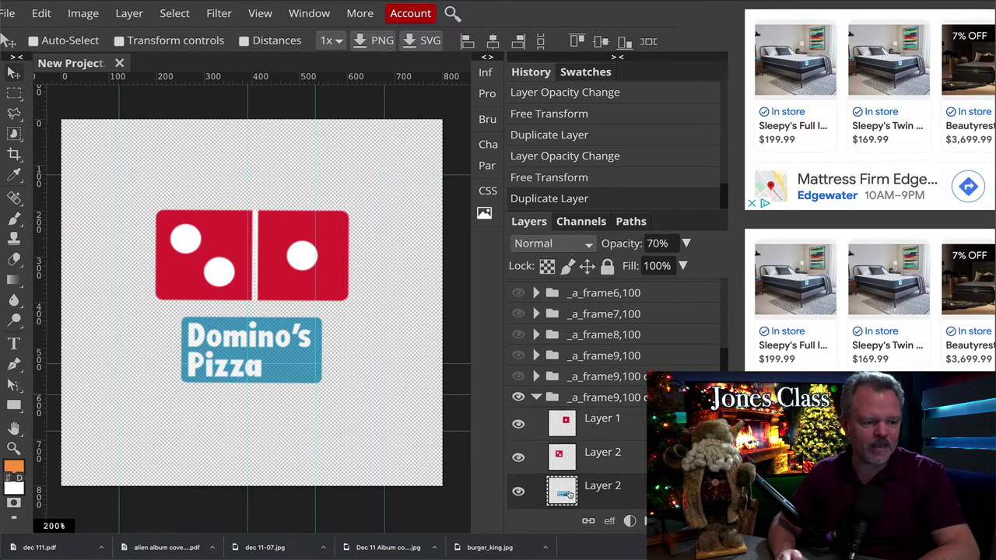
{"action": "left_click_drag", "start_coordinate": [672, 243], "coordinate": [648, 243]}
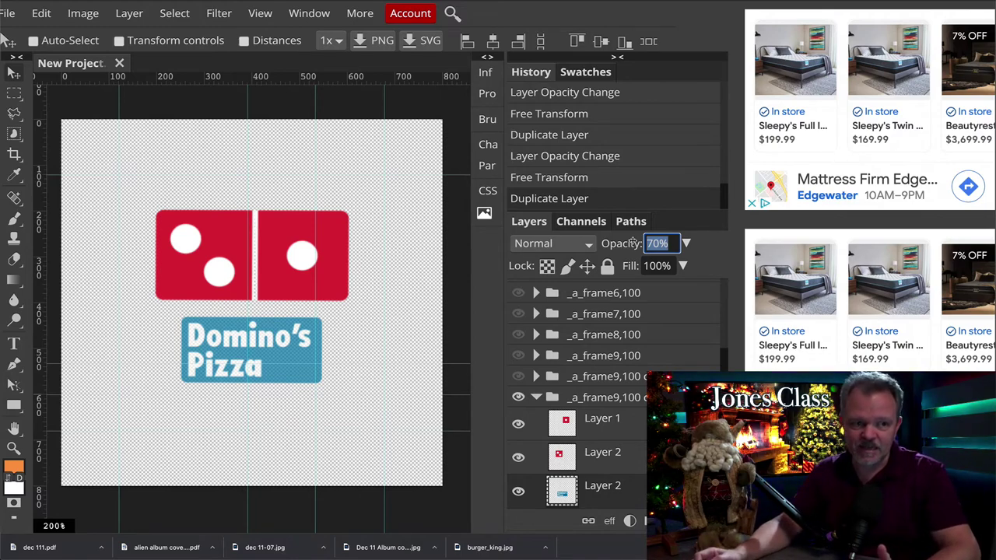
{"action": "type", "text": "60"}
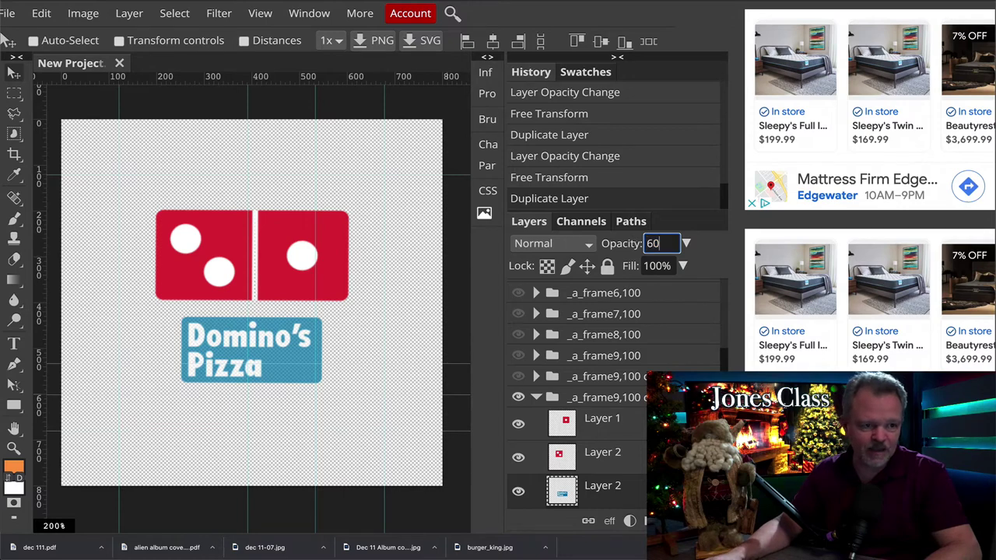
{"action": "key", "text": "Return"}
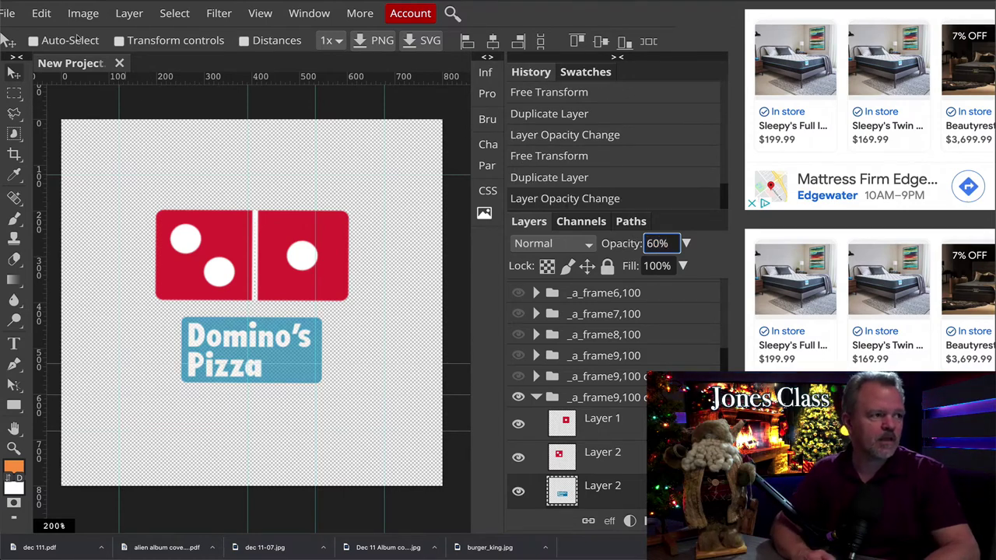
Scale the blue Domino's Pizza layer in the second _a_frame9,100 copy to 90% width and 90% height.
{"action": "left_click", "coordinate": [41, 14]}
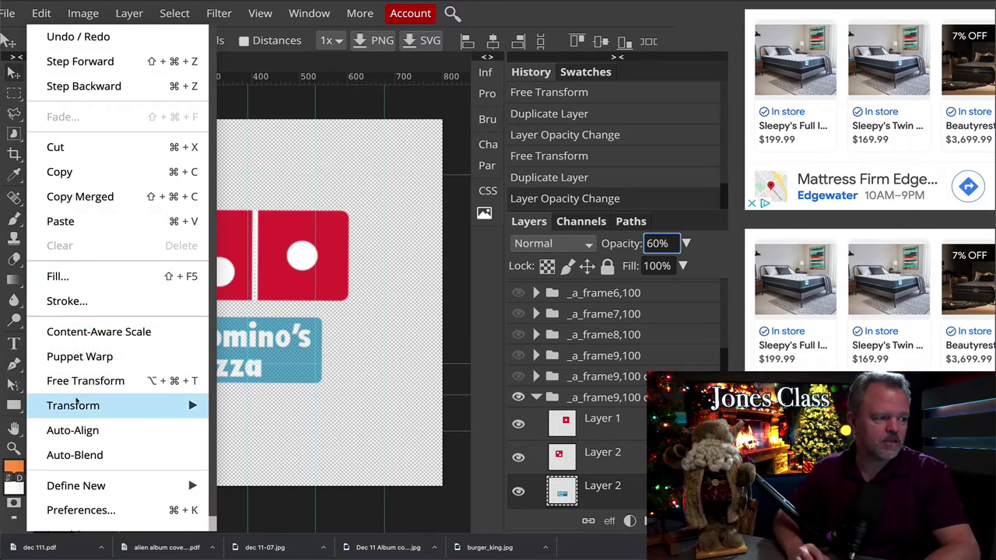
{"action": "mouse_move", "coordinate": [78, 402]}
{"action": "left_click", "coordinate": [243, 289]}
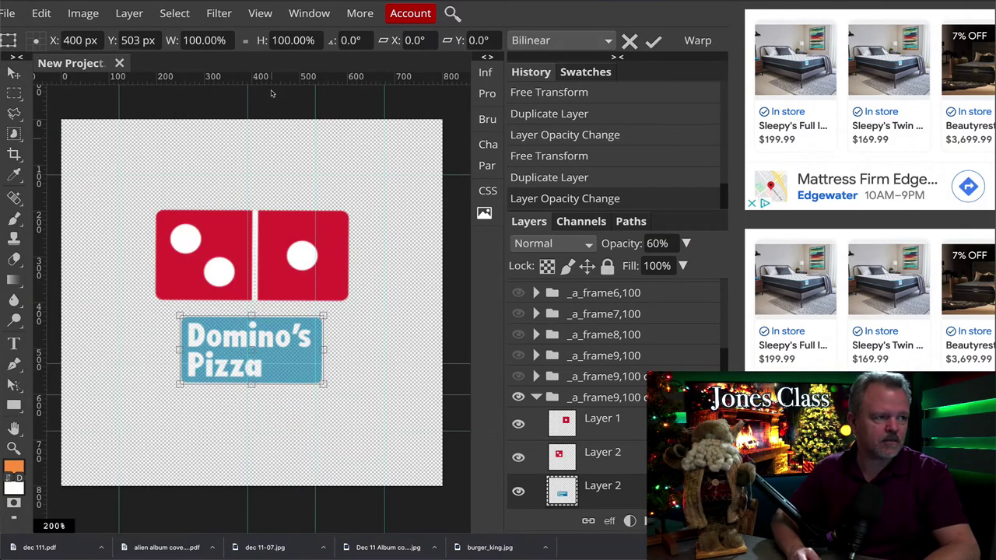
{"action": "left_click", "coordinate": [210, 40]}
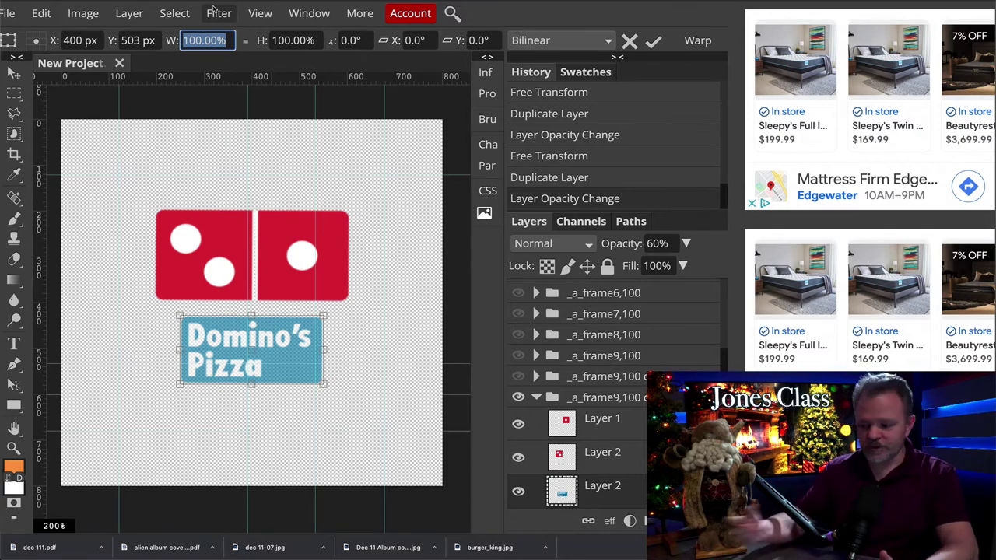
{"action": "type", "text": "90"}
{"action": "key", "text": "Tab"}
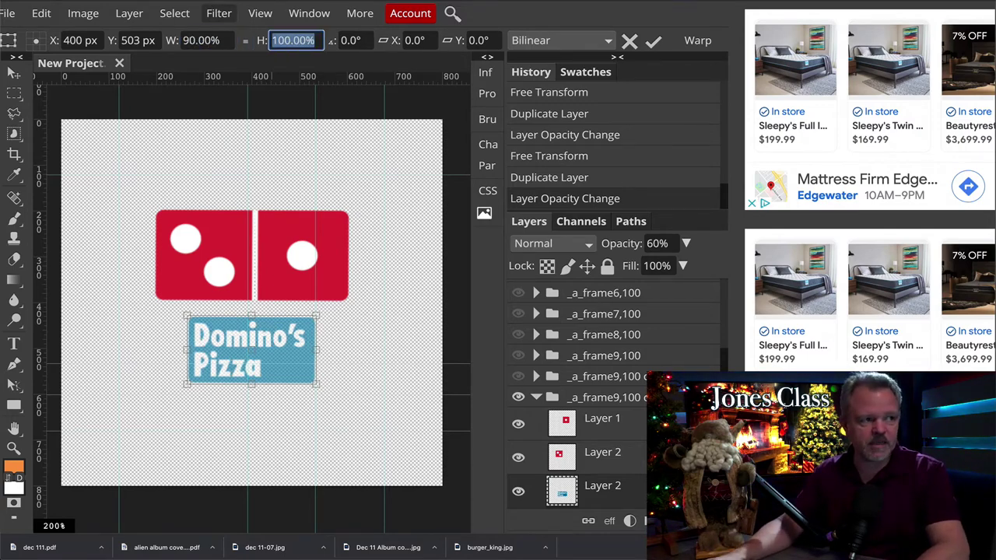
{"action": "type", "text": "90"}
{"action": "key", "text": "Tab"}
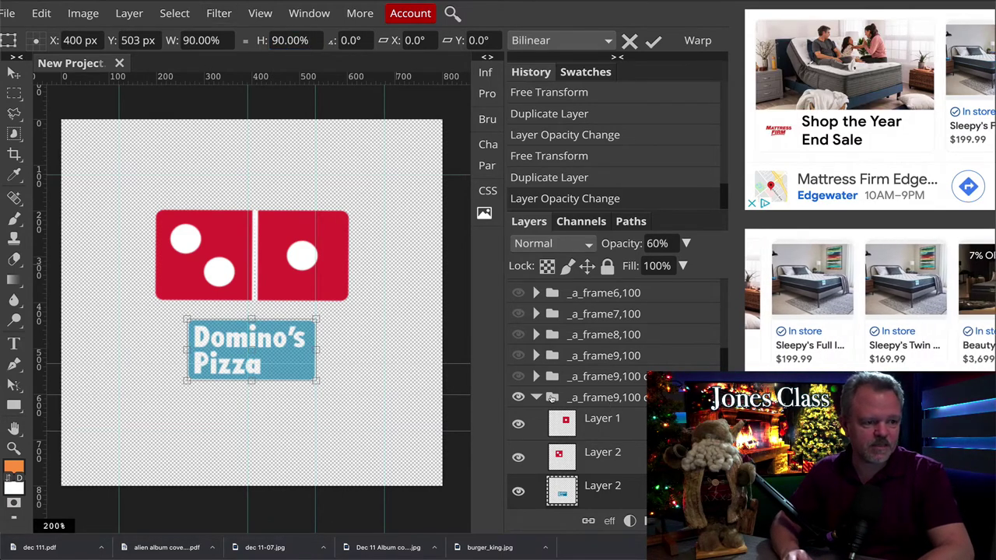
Collapse the second _a_frame9,100 copy, duplicate it directly below, and hide the folder it was copied from.
{"action": "left_click", "coordinate": [539, 397]}
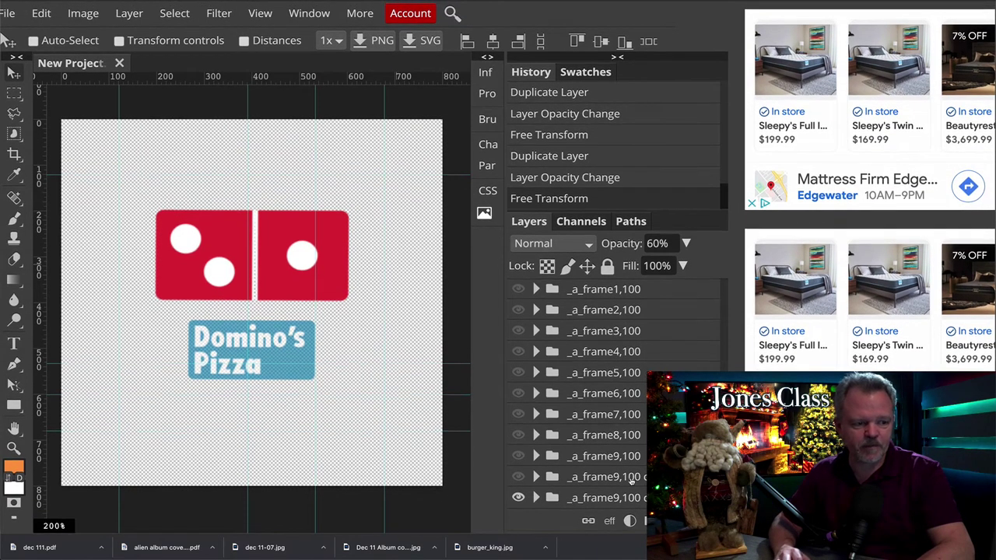
{"action": "key", "text": "ctrl+j"}
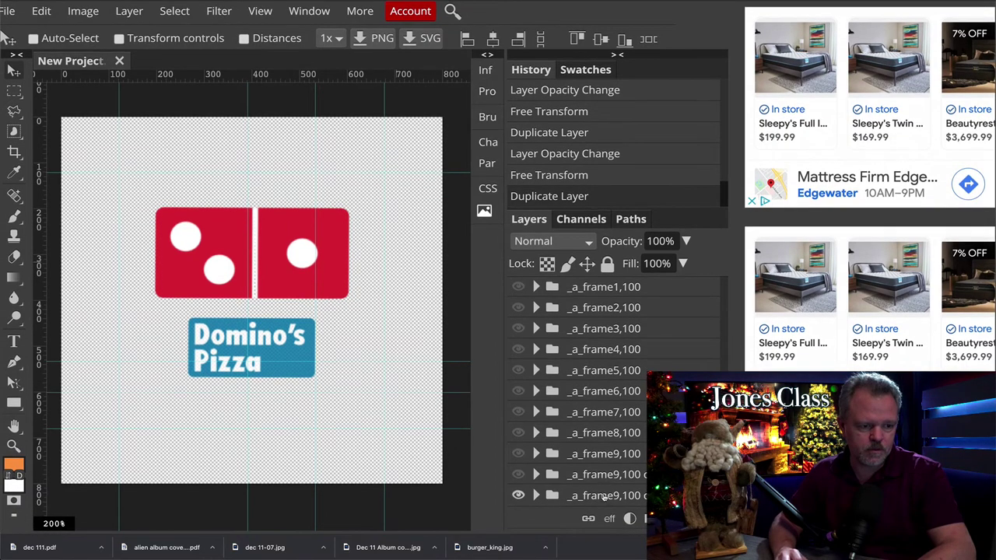
{"action": "left_click_drag", "start_coordinate": [597, 499], "coordinate": [599, 511]}
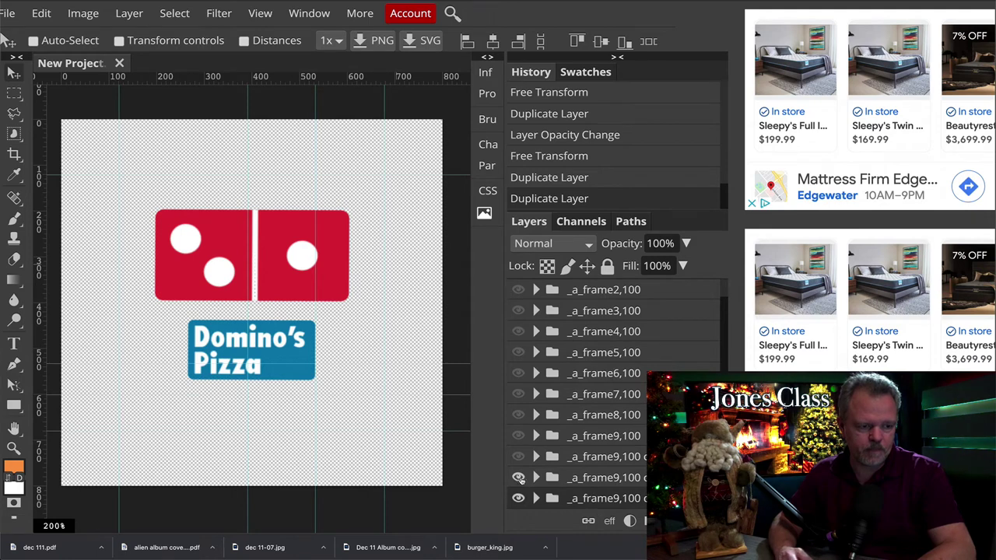
{"action": "left_click", "coordinate": [518, 477]}
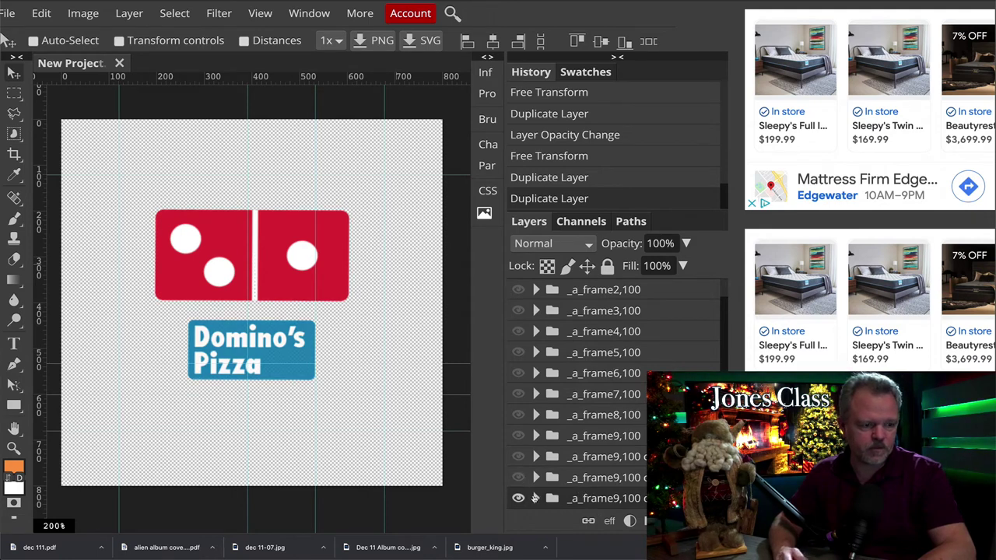
Delete the extra _a_frame9,100 folder nested inside the newest _a_frame9,100 copy.
{"action": "scroll", "coordinate": [547, 470], "scroll_direction": "down", "scroll_amount": 3}
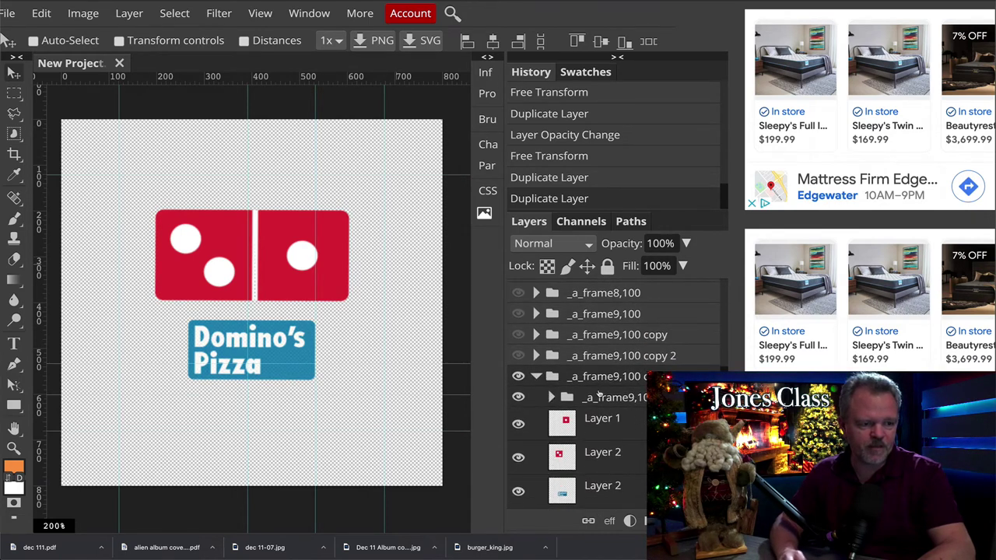
{"action": "left_click", "coordinate": [589, 399]}
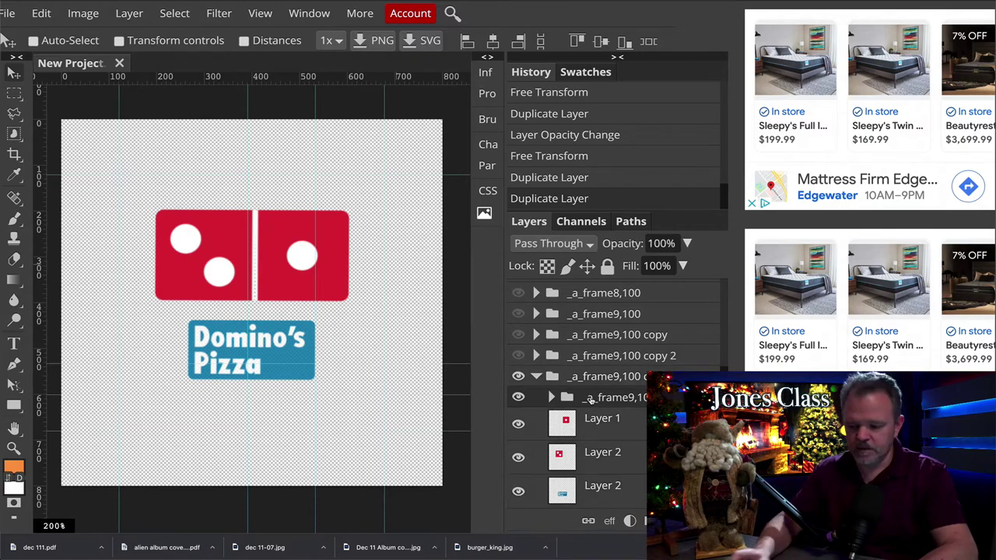
{"action": "key", "text": "Delete"}
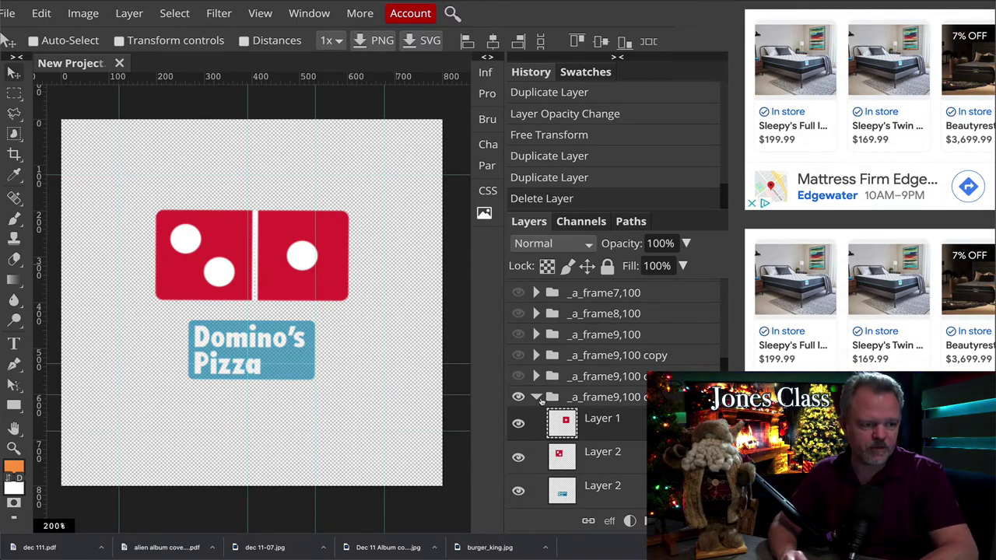
Show the second _a_frame9,100 copy in place of the newest one, expand it, and delete the extra folder nested inside it.
{"action": "left_click", "coordinate": [518, 376]}
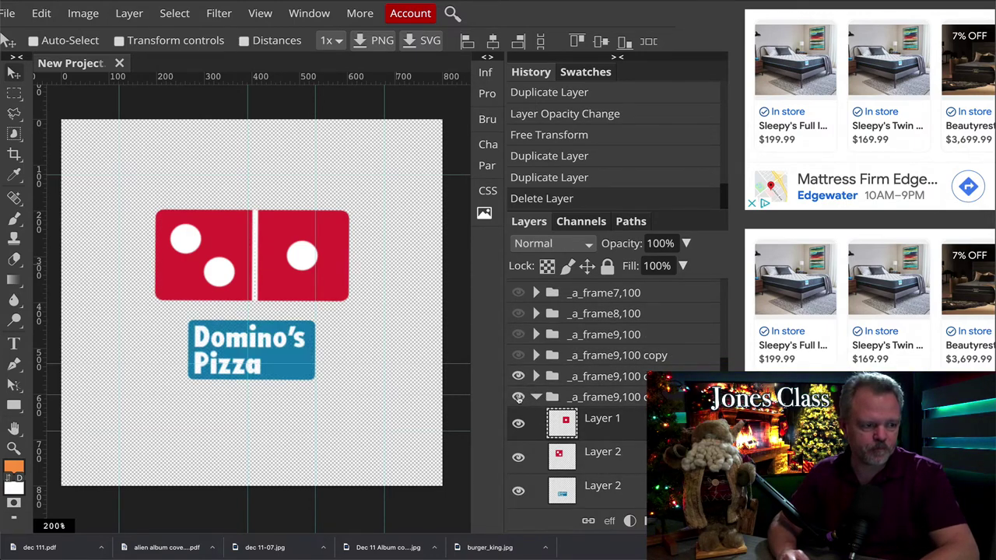
{"action": "left_click", "coordinate": [518, 398]}
{"action": "left_click", "coordinate": [534, 376]}
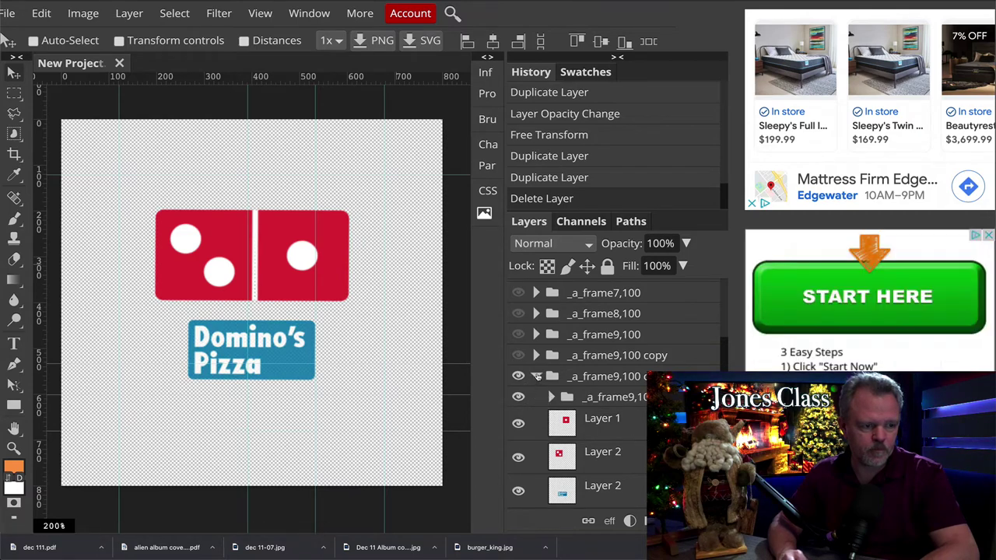
{"action": "left_click", "coordinate": [536, 355]}
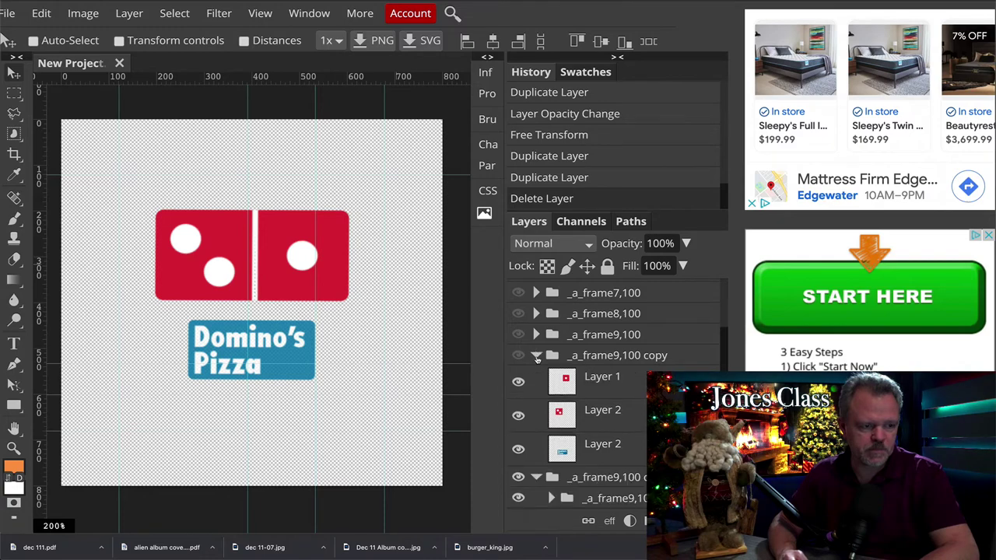
{"action": "left_click", "coordinate": [536, 356]}
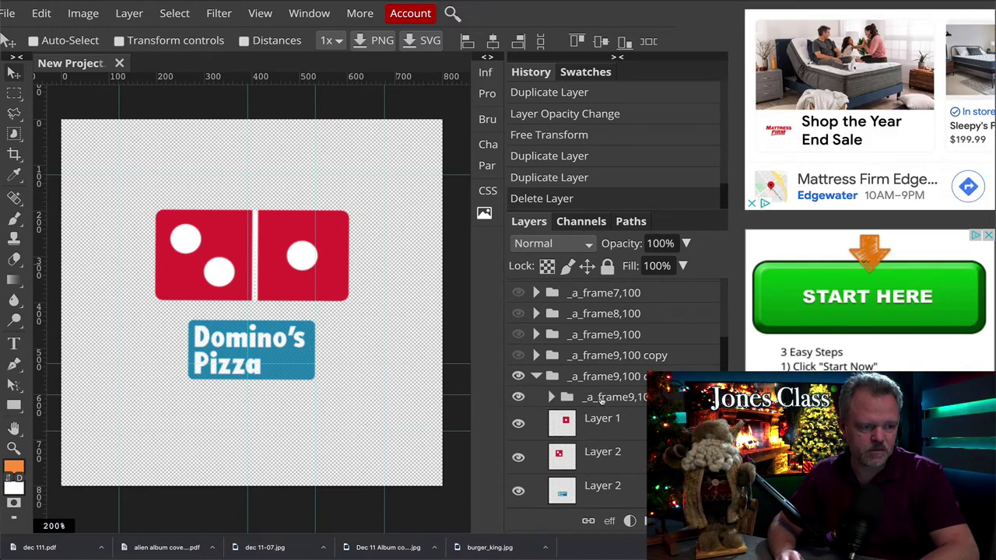
{"action": "left_click", "coordinate": [601, 398]}
{"action": "key", "text": "Delete"}
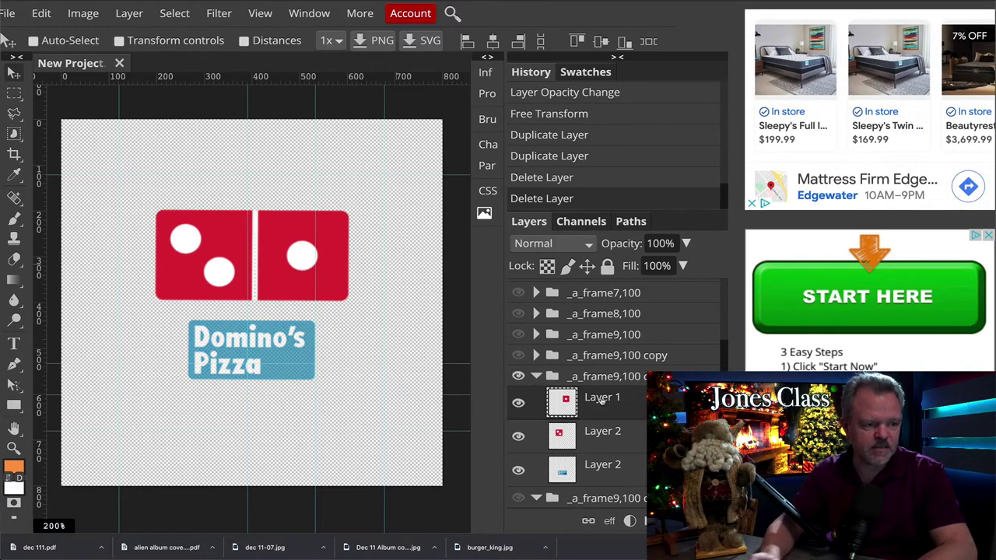
Collapse and hide the second _a_frame9,100 copy, and make the newest copy visible.
{"action": "left_click", "coordinate": [536, 376]}
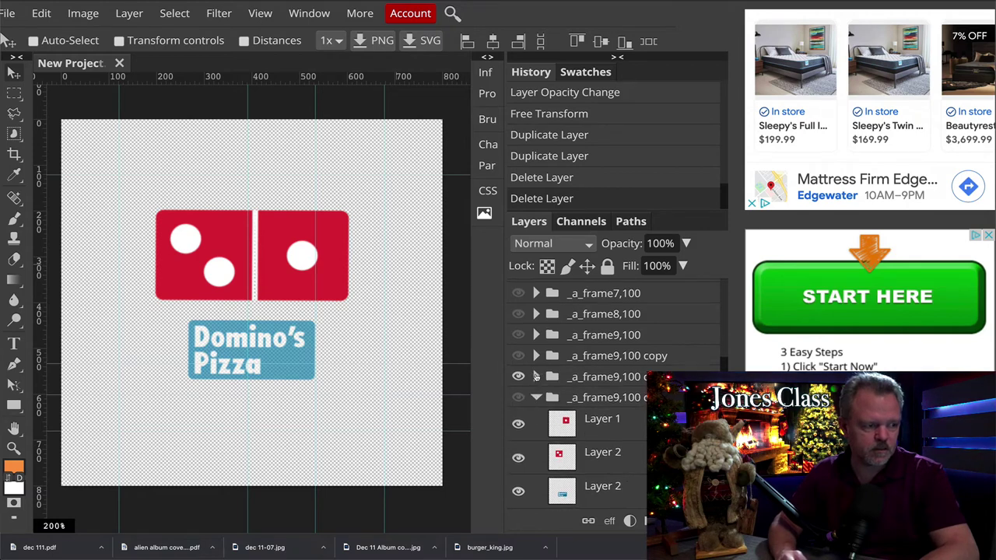
{"action": "left_click", "coordinate": [518, 377]}
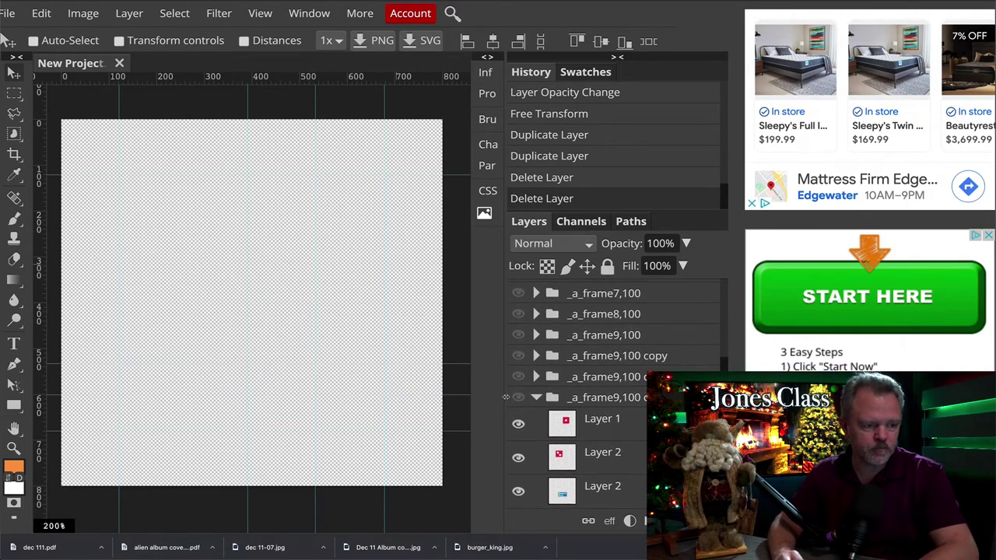
{"action": "left_click", "coordinate": [517, 397]}
Set the opacity of the blue Domino's Pizza layer in the newest _a_frame9,100 copy to 50%.
{"action": "left_click", "coordinate": [562, 491]}
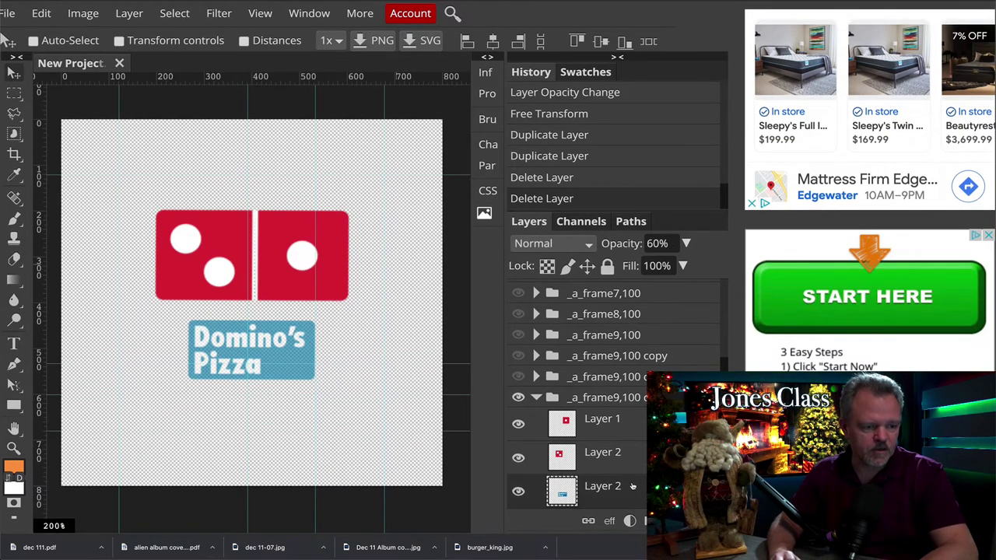
{"action": "left_click", "coordinate": [673, 242]}
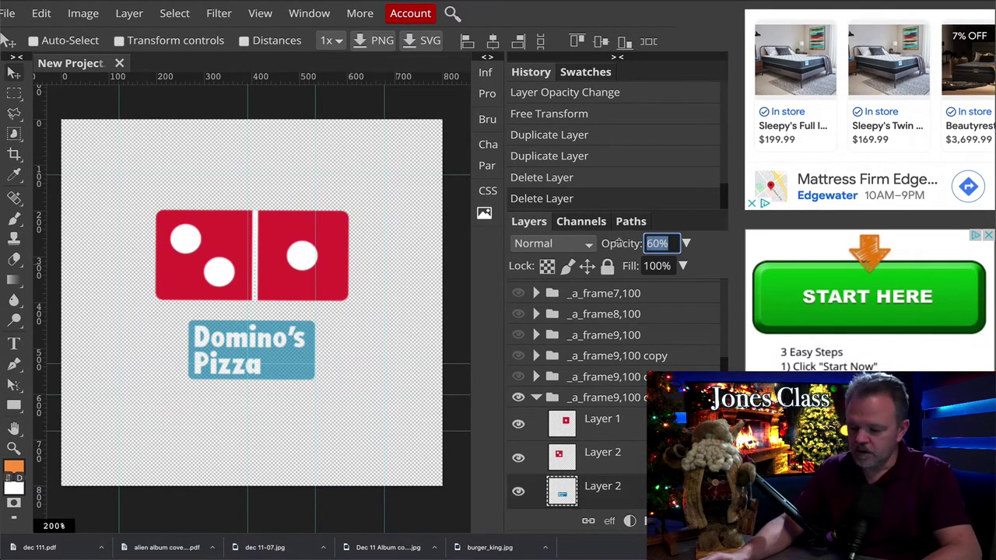
{"action": "type", "text": "50"}
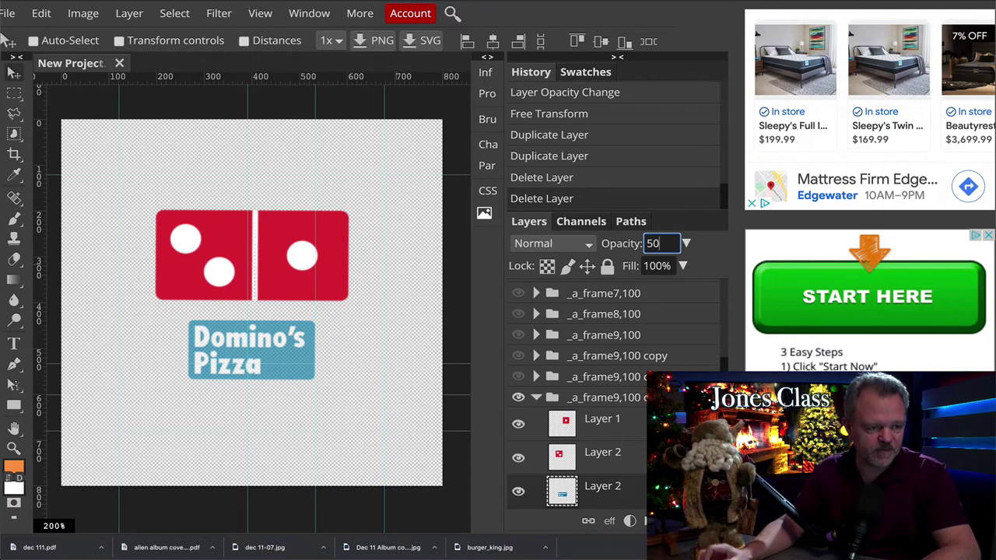
{"action": "key", "text": "Return"}
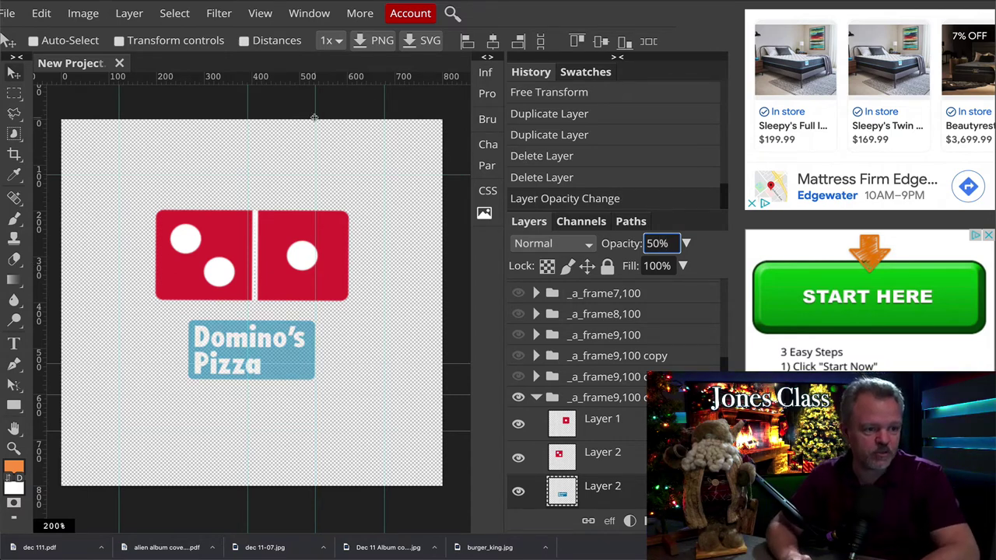
Scale the newest copy's blue Domino's Pizza layer to 90% width and 90% height, apply the transform, and collapse the folder.
{"action": "left_click", "coordinate": [41, 13]}
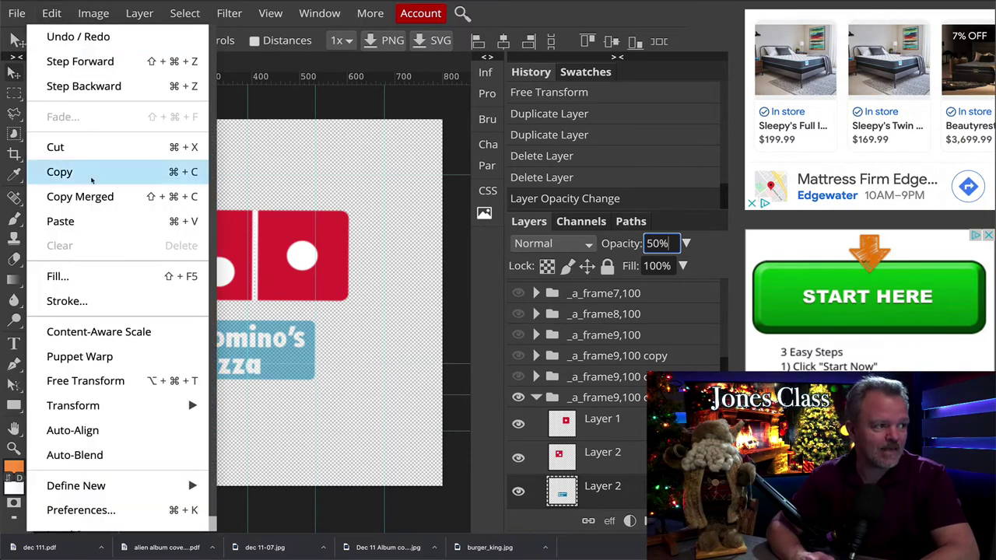
{"action": "mouse_move", "coordinate": [98, 406]}
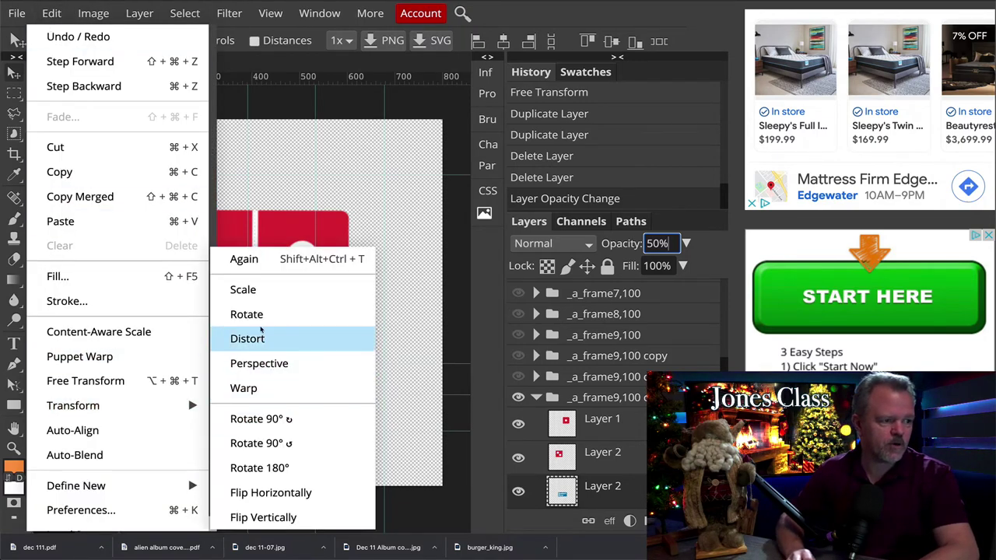
{"action": "left_click", "coordinate": [252, 291]}
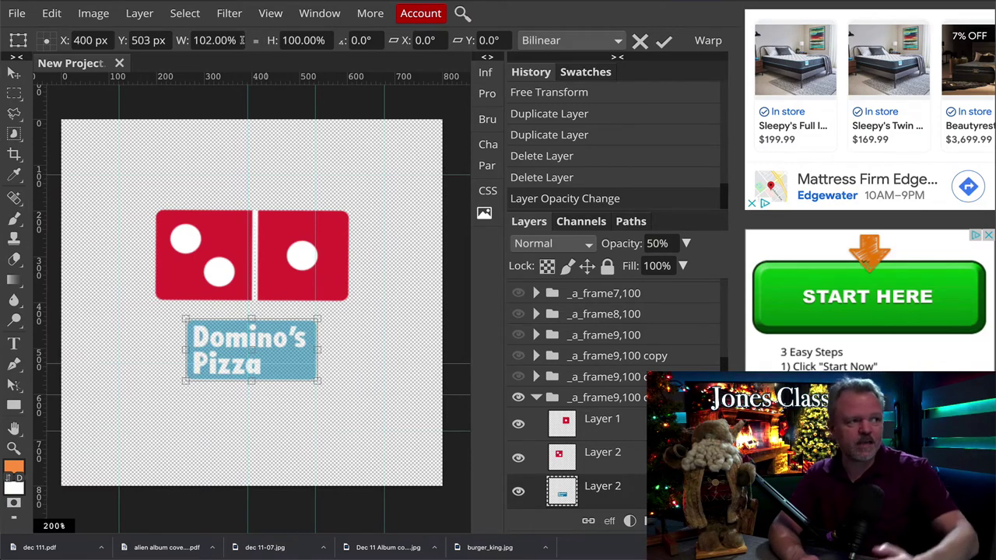
{"action": "left_click", "coordinate": [242, 40]}
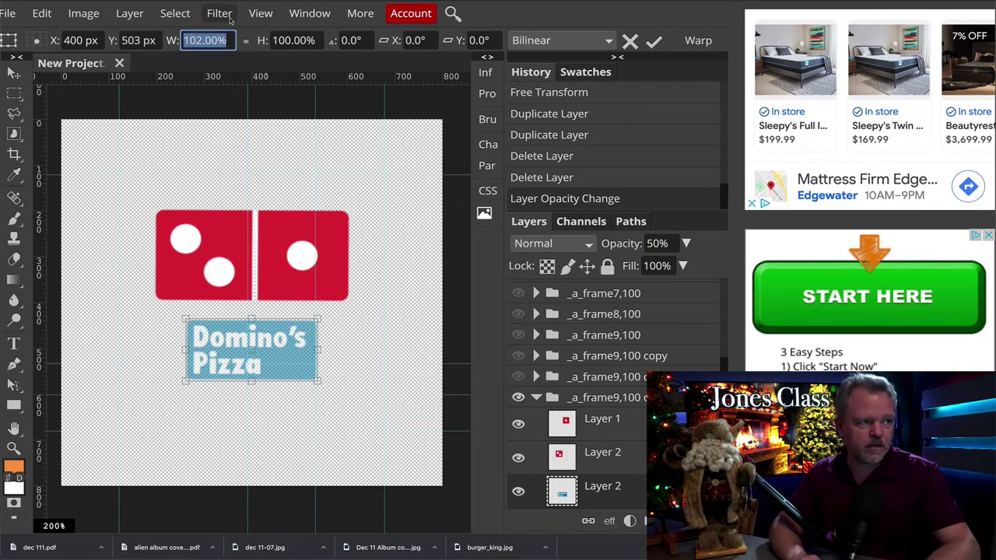
{"action": "type", "text": "90"}
{"action": "key", "text": "Tab"}
{"action": "type", "text": "90"}
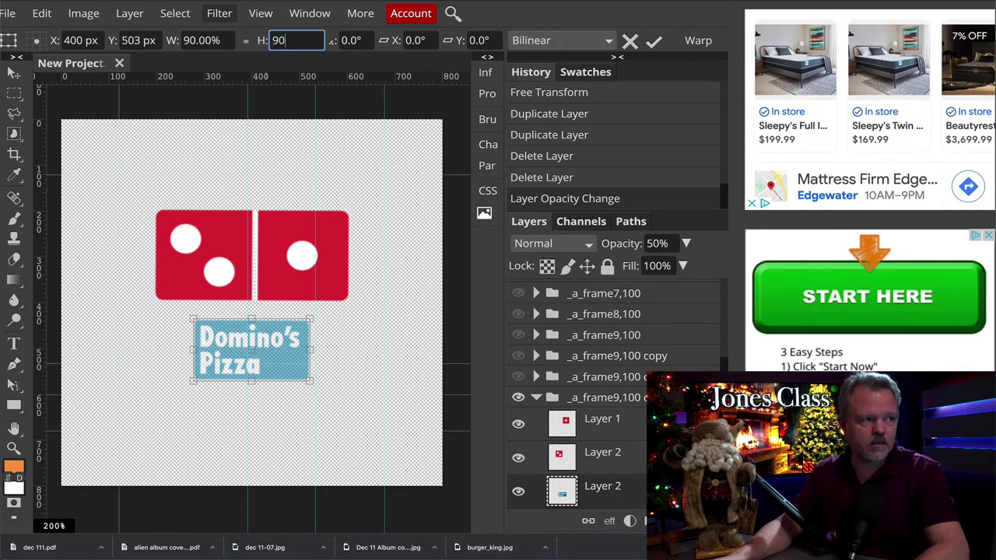
{"action": "key", "text": "Return"}
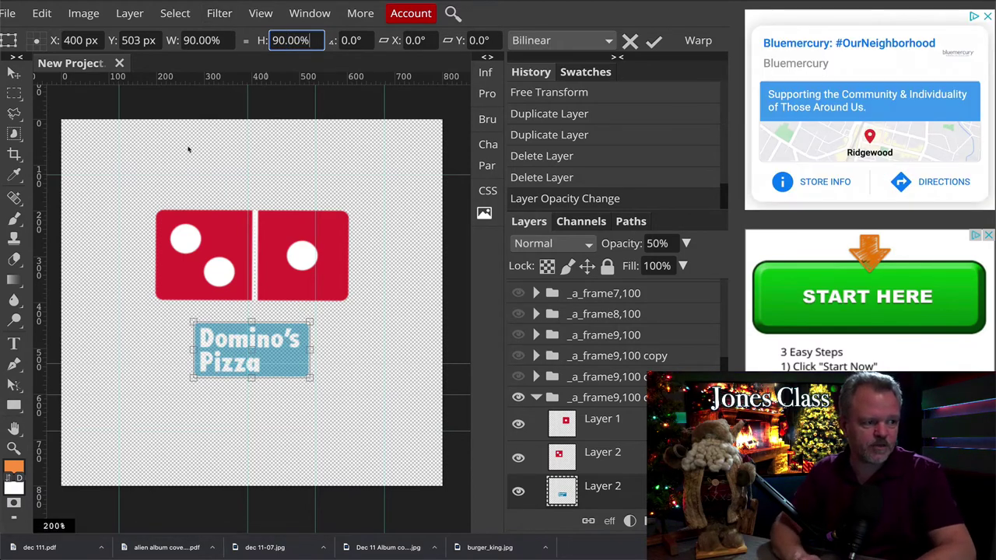
{"action": "key", "text": "Return"}
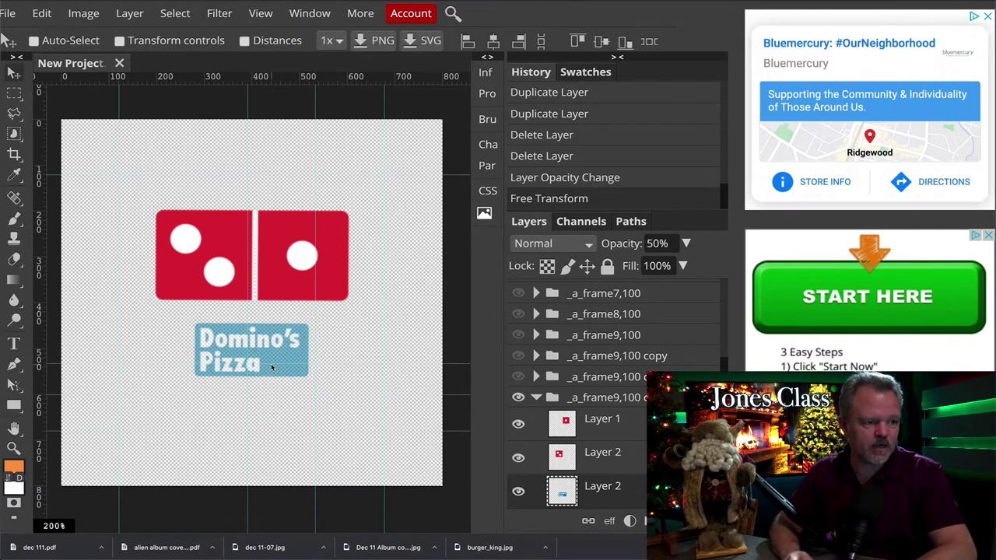
{"action": "left_click", "coordinate": [535, 397]}
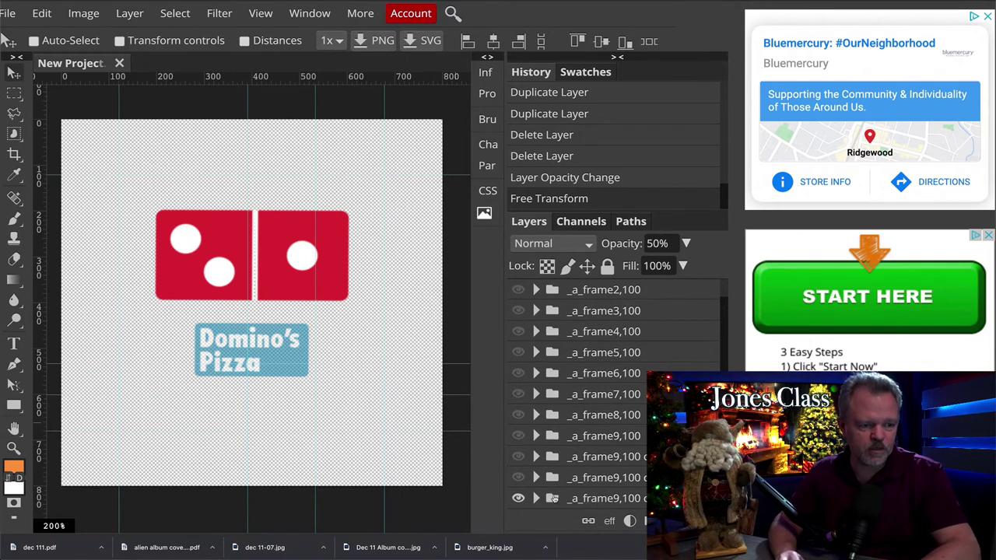
Duplicate the newest _a_frame9,100 copy folder, hide the copy it was made from, and expand the duplicate.
{"action": "left_click", "coordinate": [554, 499]}
{"action": "key", "text": "ctrl+j"}
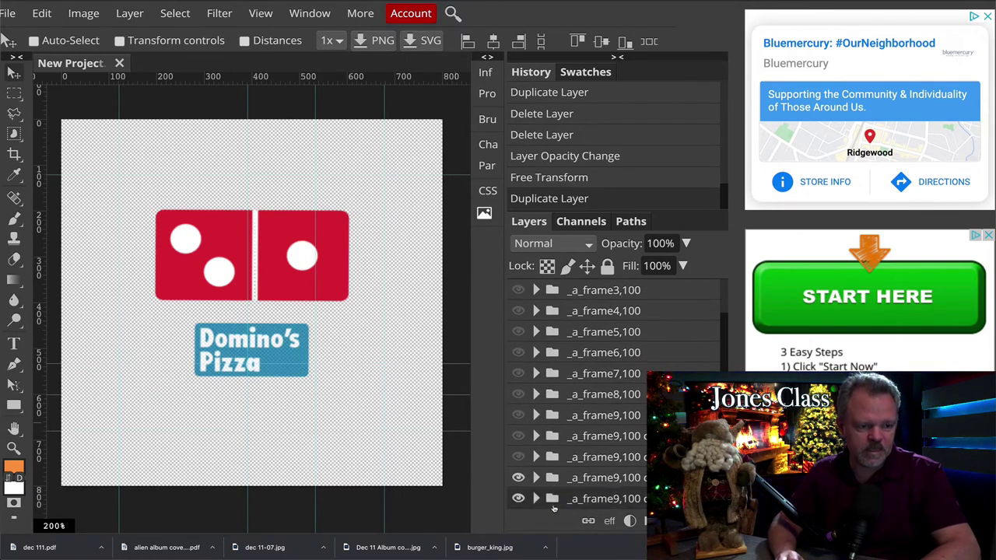
{"action": "left_click", "coordinate": [518, 477]}
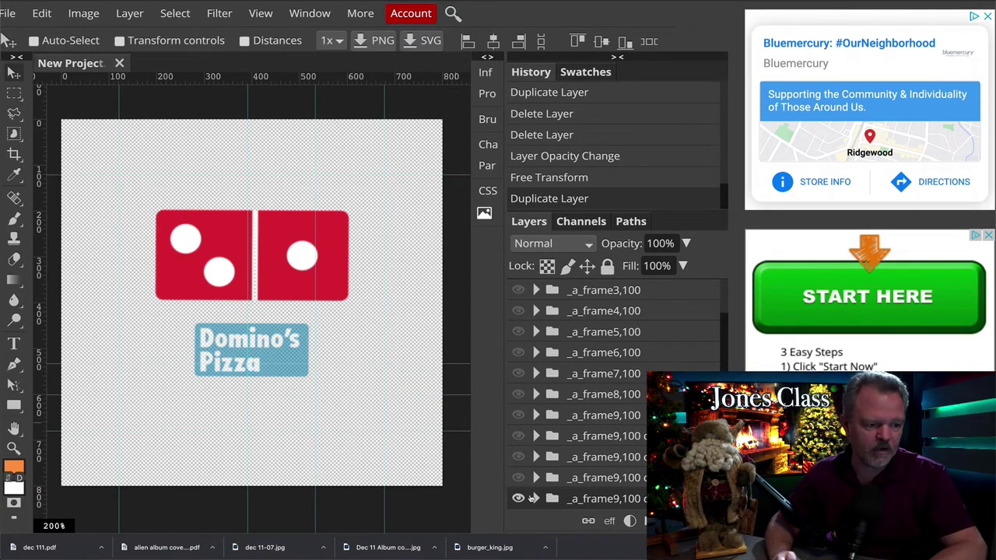
{"action": "left_click", "coordinate": [535, 499]}
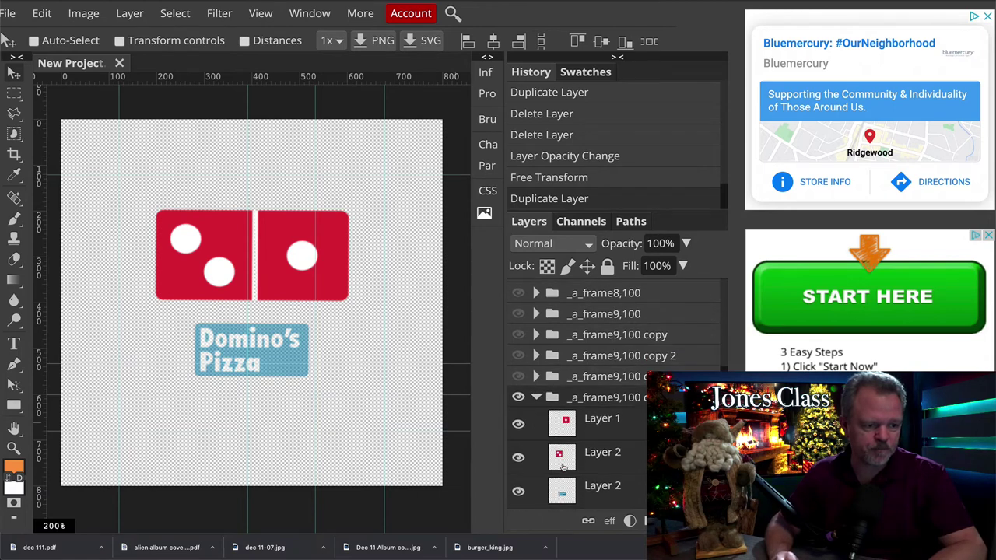
Set the opacity of the blue Domino's Pizza layer in the expanded _a_frame9,100 copy to 40%.
{"action": "left_click", "coordinate": [567, 497]}
{"action": "left_click", "coordinate": [635, 244]}
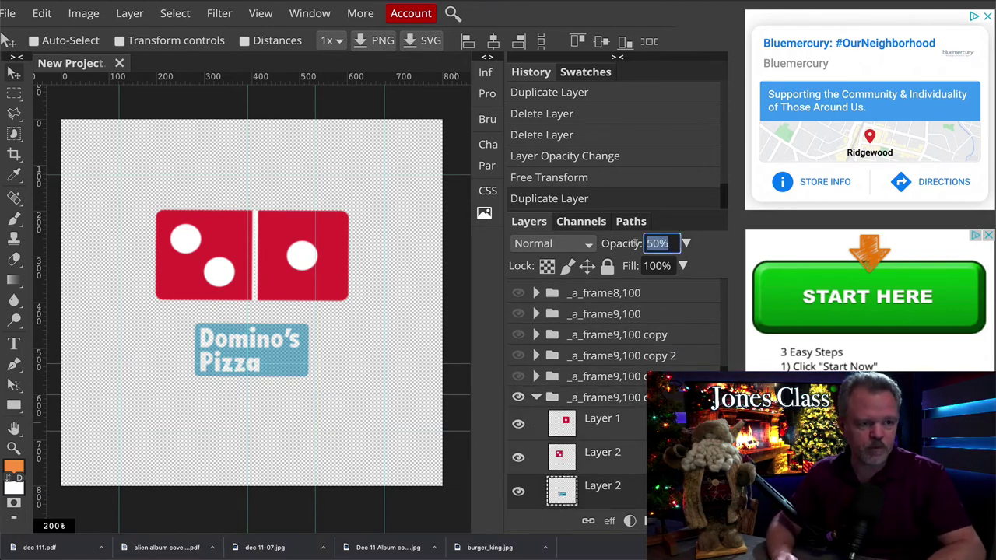
{"action": "type", "text": "40"}
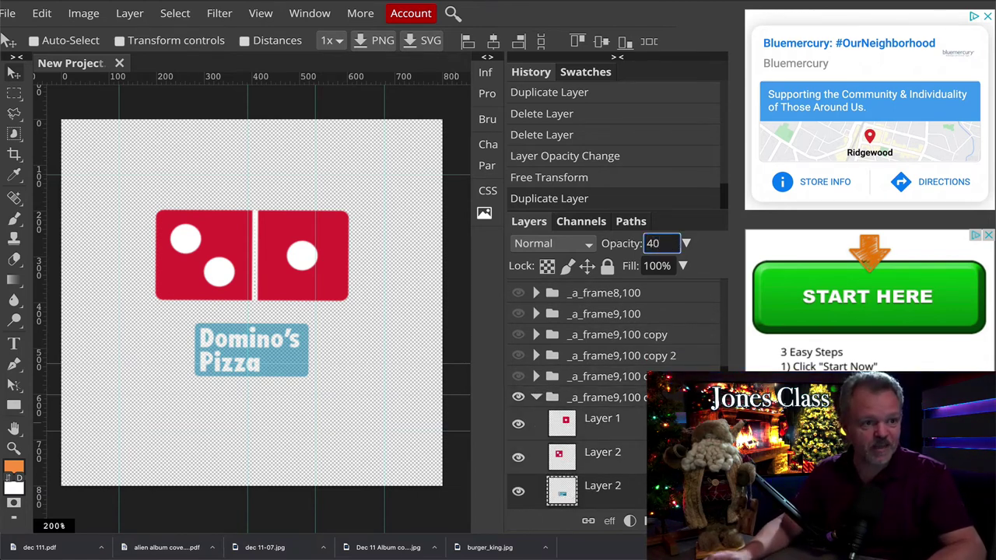
{"action": "key", "text": "Return"}
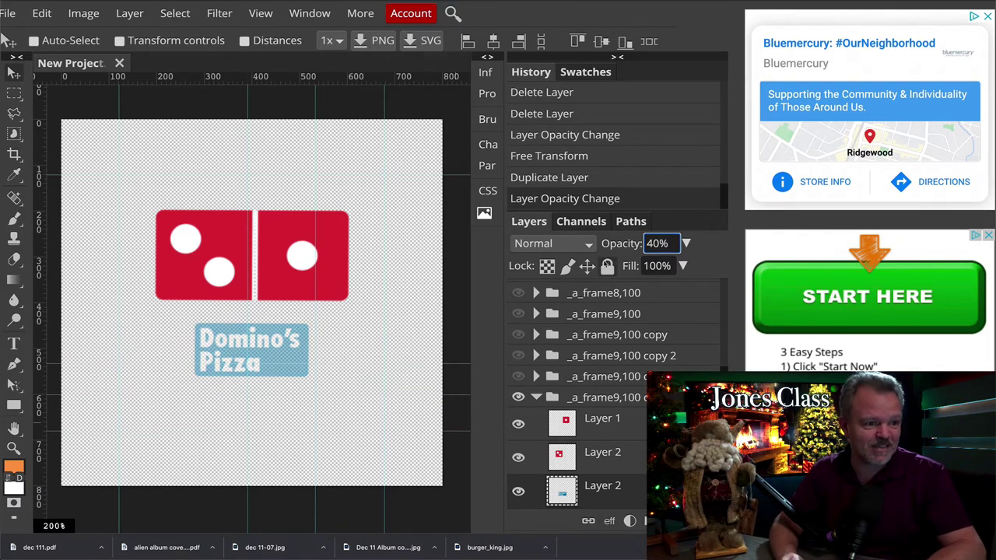
Scale the 40% opacity Domino's Pizza layer to 90% width and 90% height, apply the transform, and collapse its folder.
{"action": "left_click", "coordinate": [39, 13]}
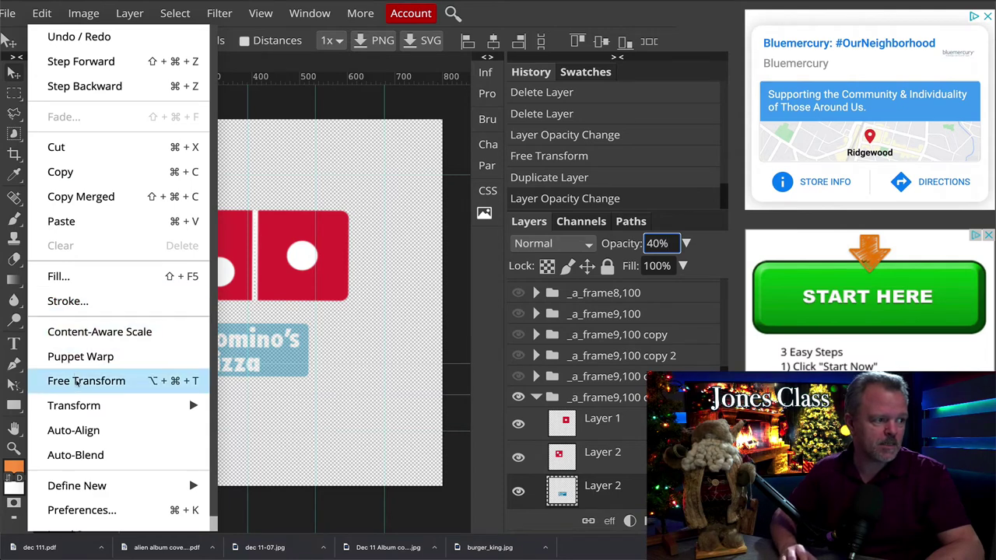
{"action": "mouse_move", "coordinate": [82, 404]}
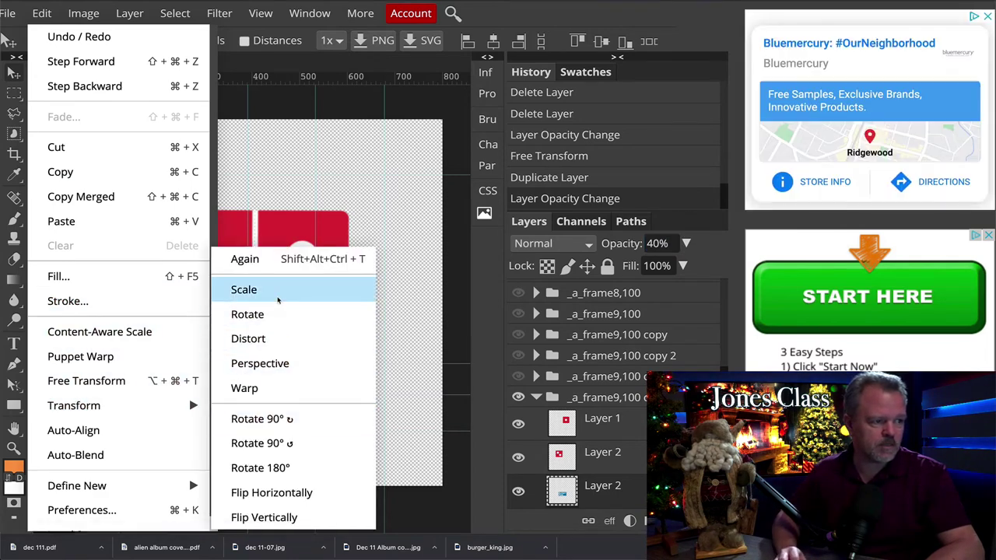
{"action": "left_click", "coordinate": [265, 290]}
{"action": "left_click", "coordinate": [227, 40]}
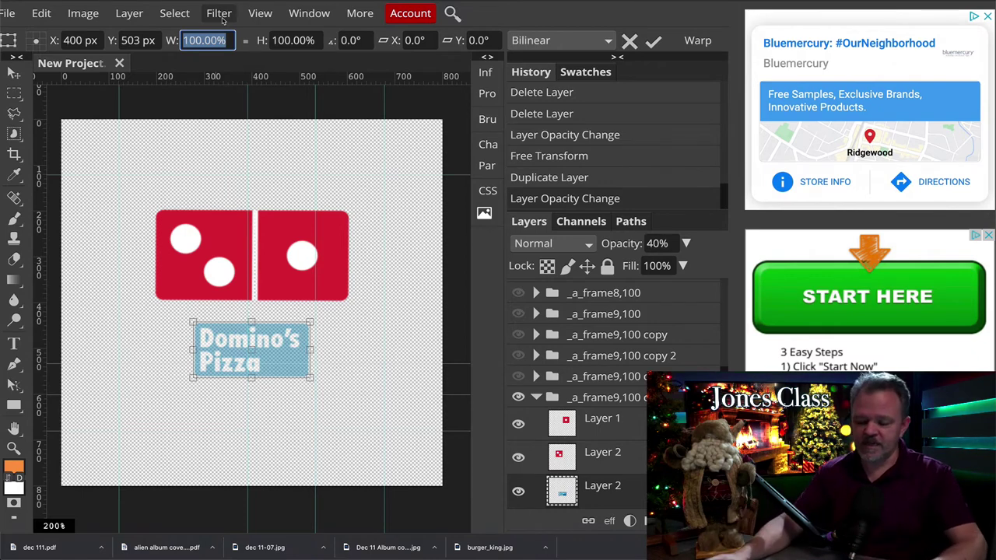
{"action": "type", "text": "90"}
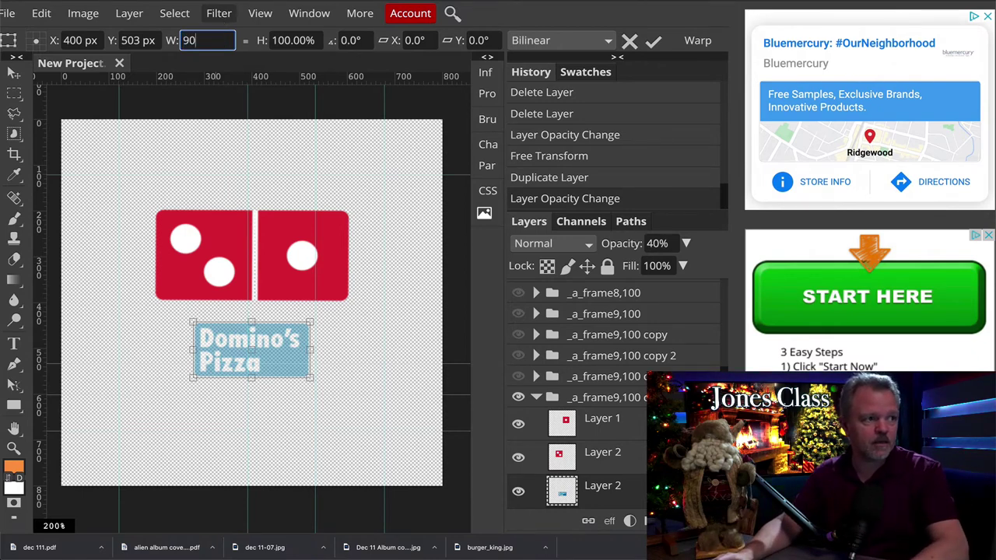
{"action": "key", "text": "Tab"}
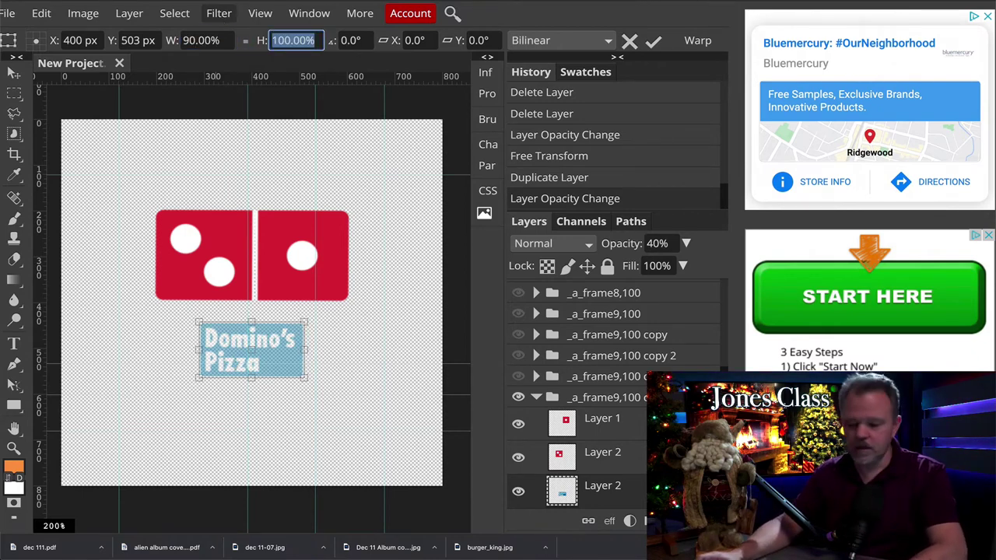
{"action": "type", "text": "90"}
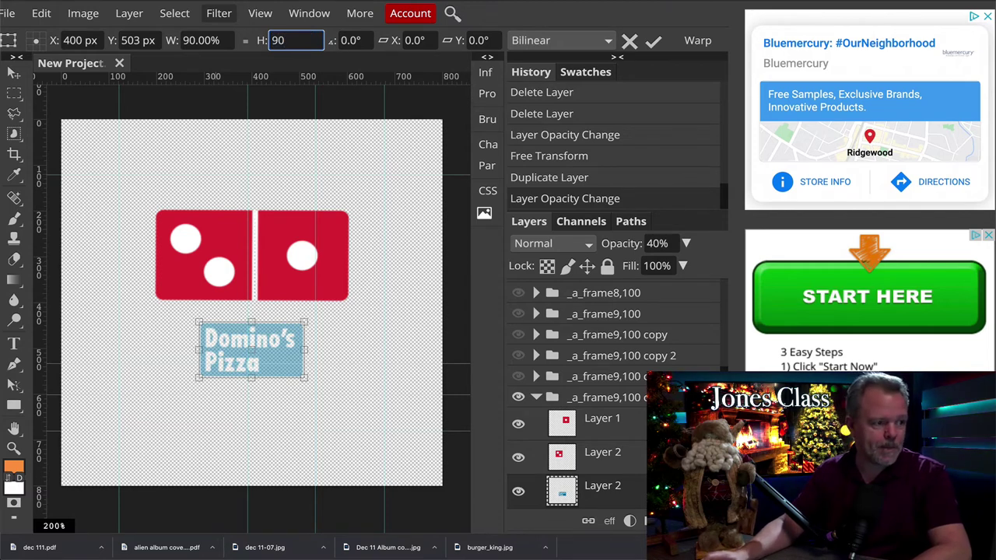
{"action": "key", "text": "Return"}
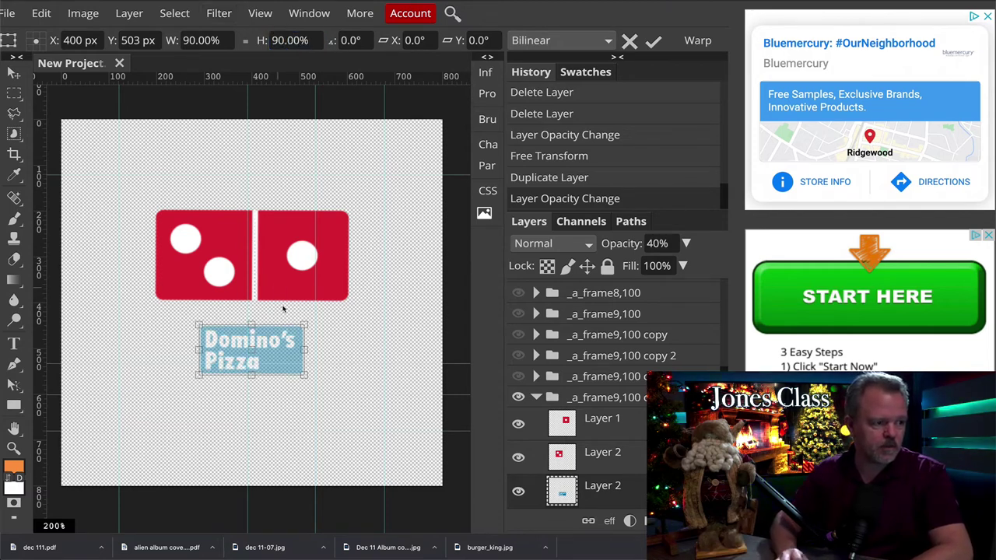
{"action": "key", "text": "Return"}
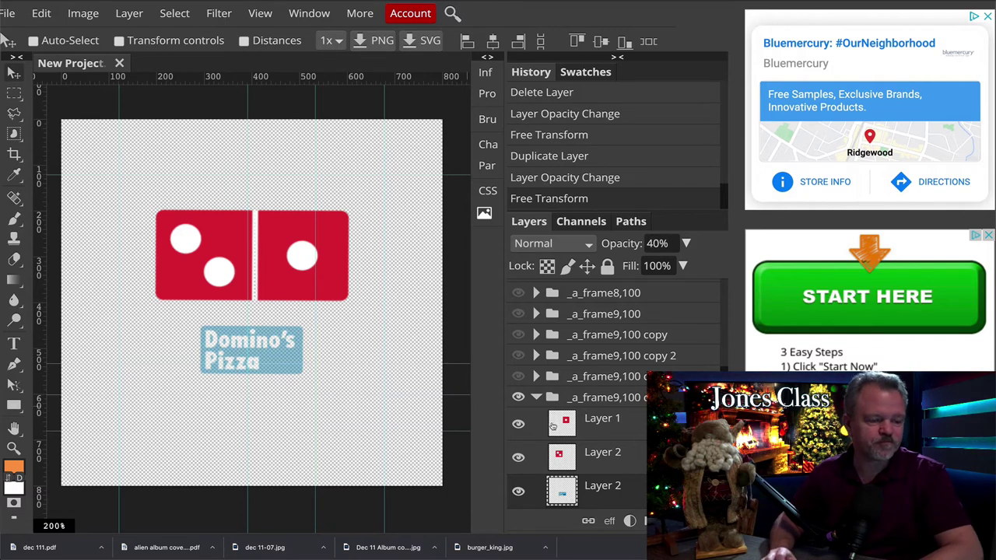
{"action": "left_click", "coordinate": [535, 398]}
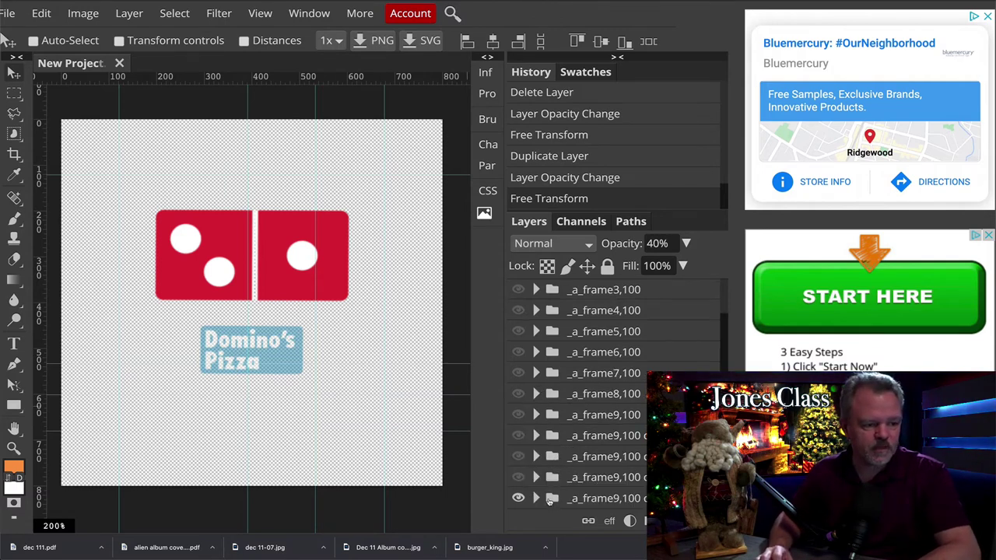
Make another duplicate of the newest _a_frame9,100 copy, leave only the duplicate visible, and expand it.
{"action": "left_click", "coordinate": [549, 498]}
{"action": "key", "text": "ctrl+j"}
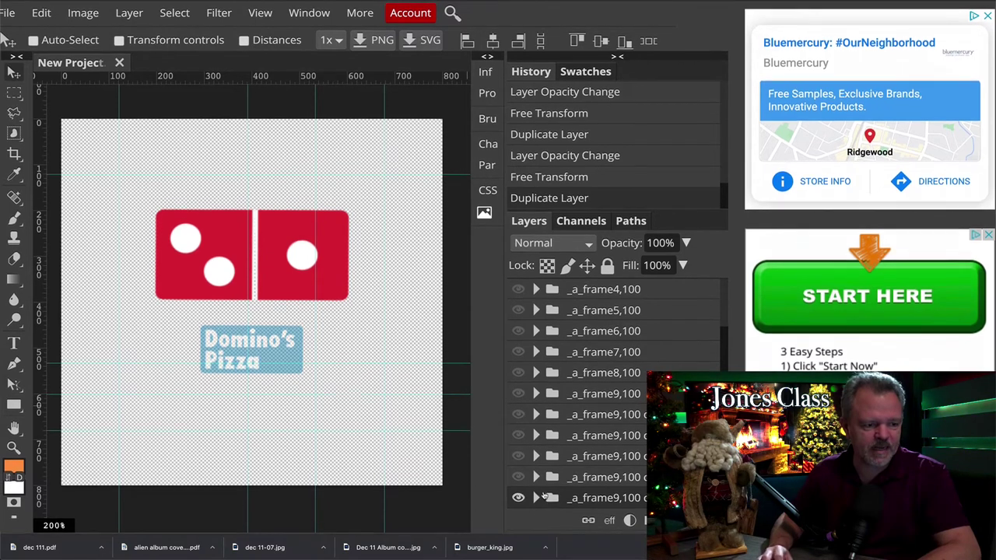
{"action": "left_click", "coordinate": [536, 498]}
{"action": "scroll", "coordinate": [598, 314], "scroll_direction": "down", "scroll_amount": 1}
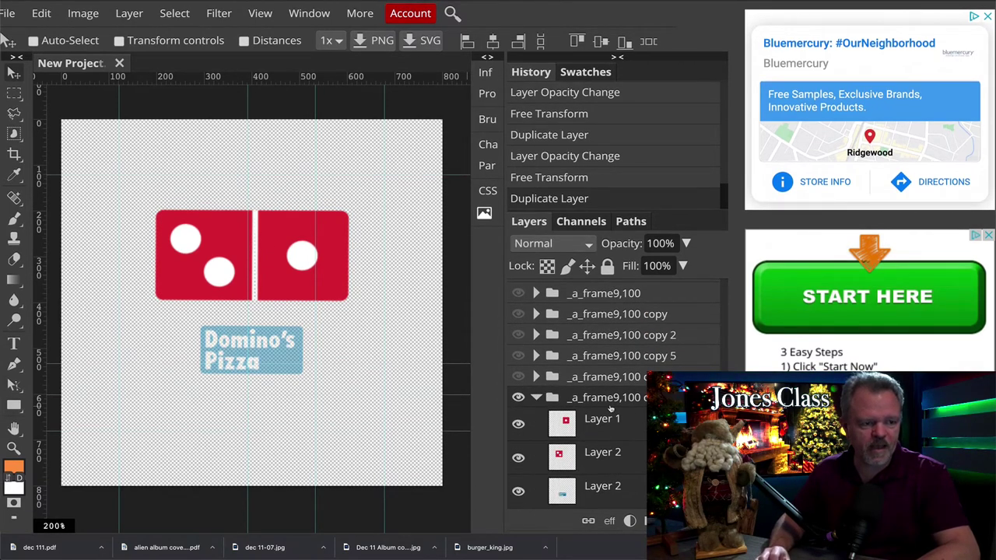
Set the opacity of the blue Domino's Pizza layer in the new duplicate folder to 30%.
{"action": "left_click", "coordinate": [601, 488]}
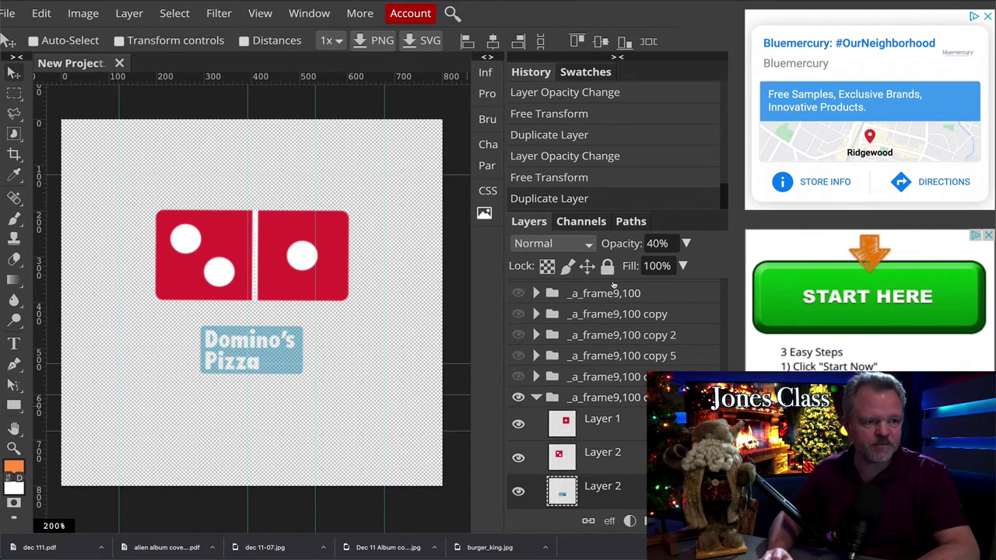
{"action": "left_click", "coordinate": [666, 243]}
{"action": "type", "text": "30"}
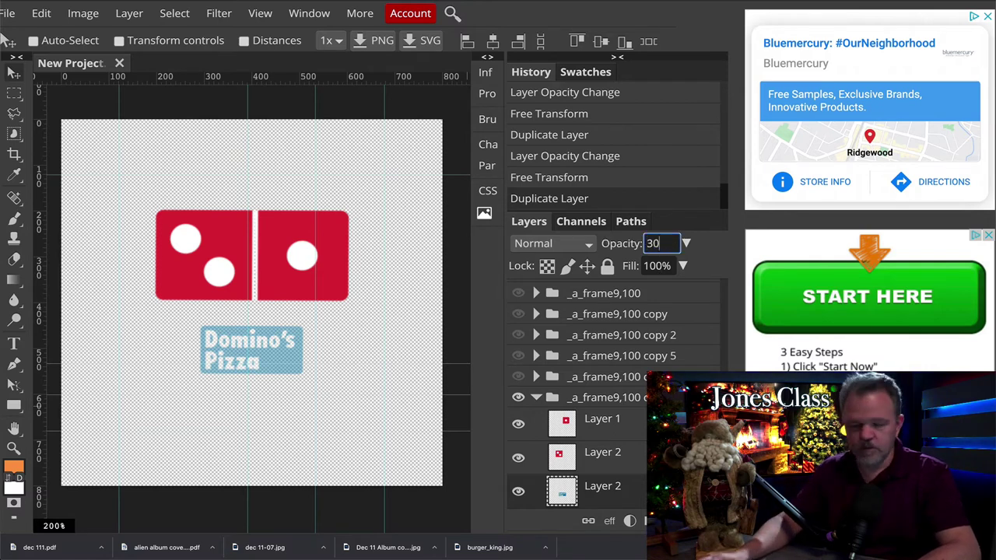
{"action": "key", "text": "Return"}
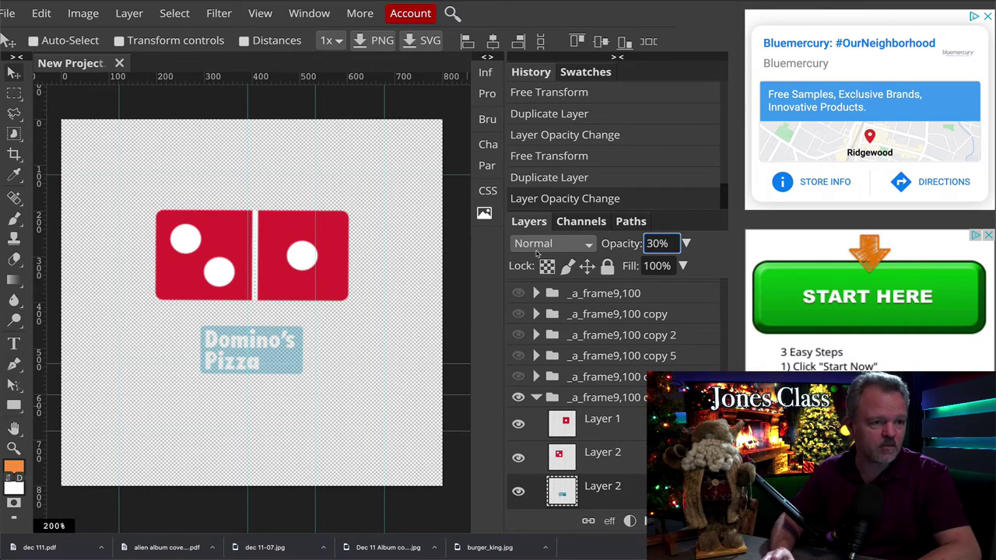
Scale the 30% opacity Domino's Pizza layer to 90% width and 90% height and apply the transform.
{"action": "left_click", "coordinate": [41, 14]}
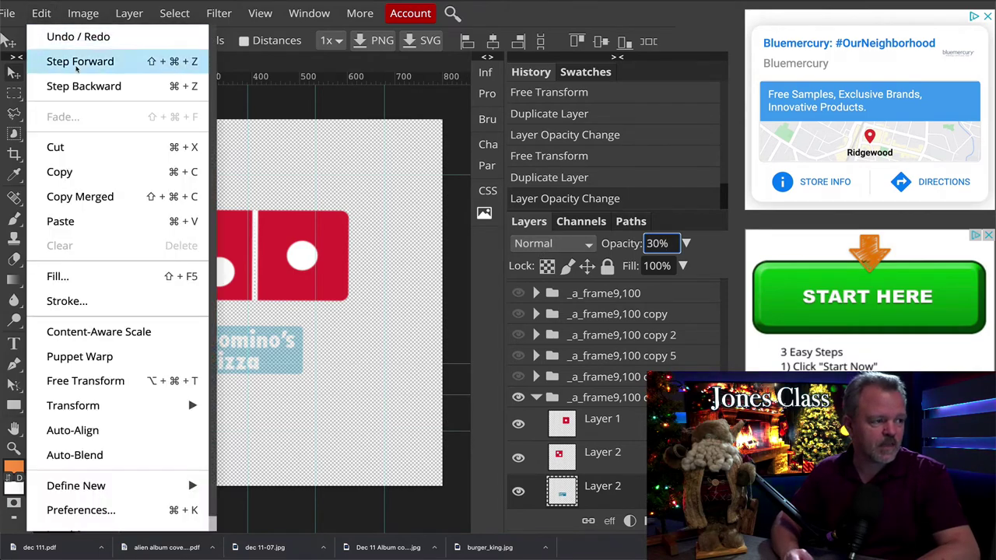
{"action": "mouse_move", "coordinate": [124, 405]}
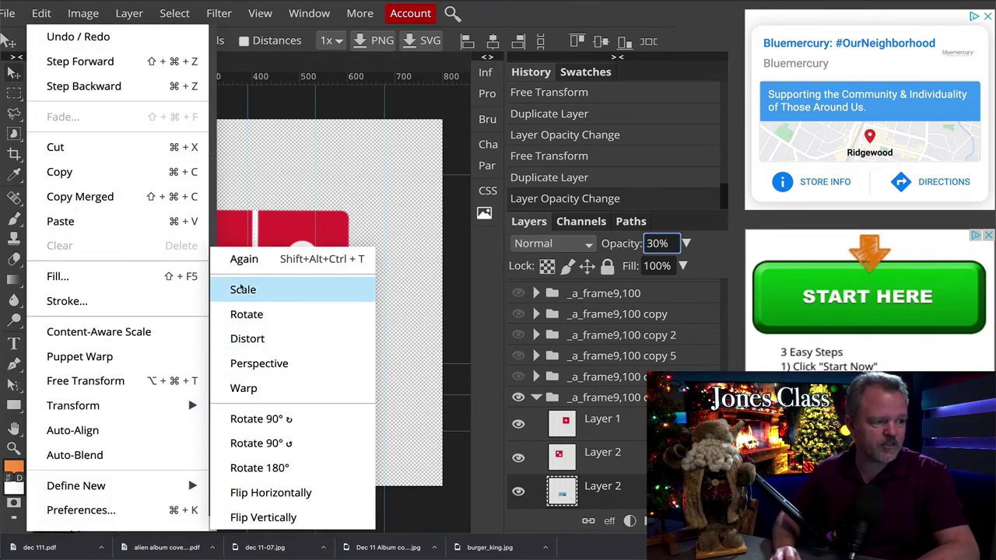
{"action": "left_click", "coordinate": [241, 289]}
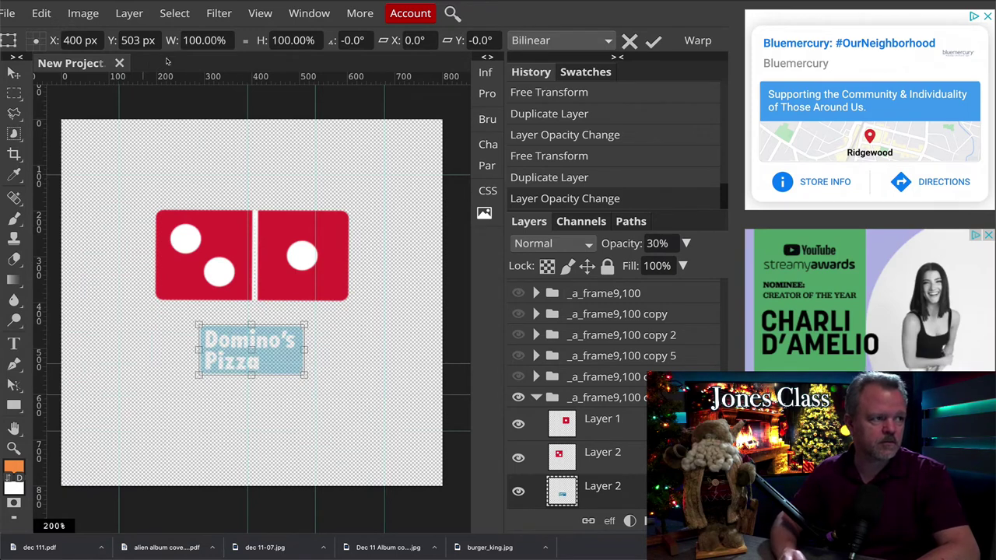
{"action": "left_click", "coordinate": [222, 41]}
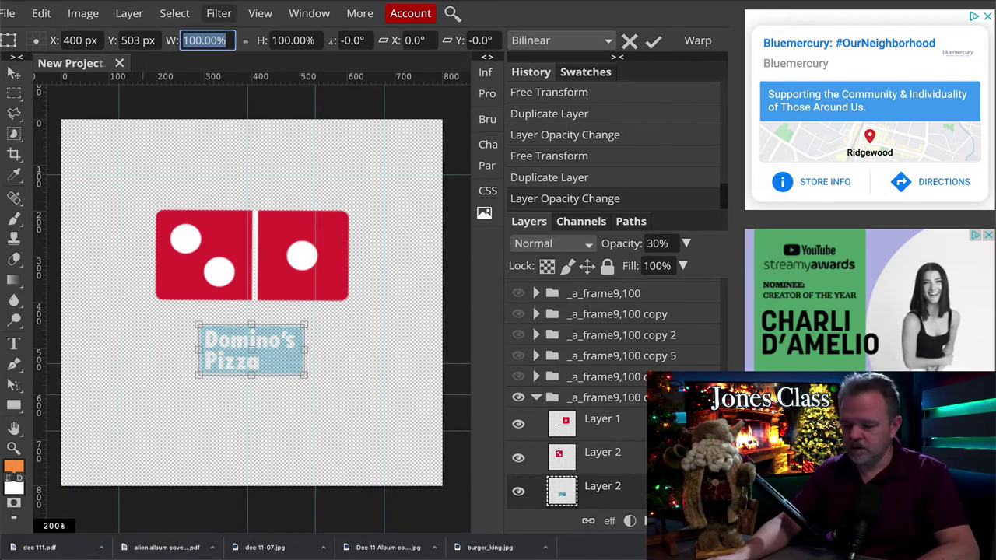
{"action": "type", "text": "90"}
{"action": "key", "text": "Return"}
{"action": "left_click", "coordinate": [289, 40]}
{"action": "type", "text": "90"}
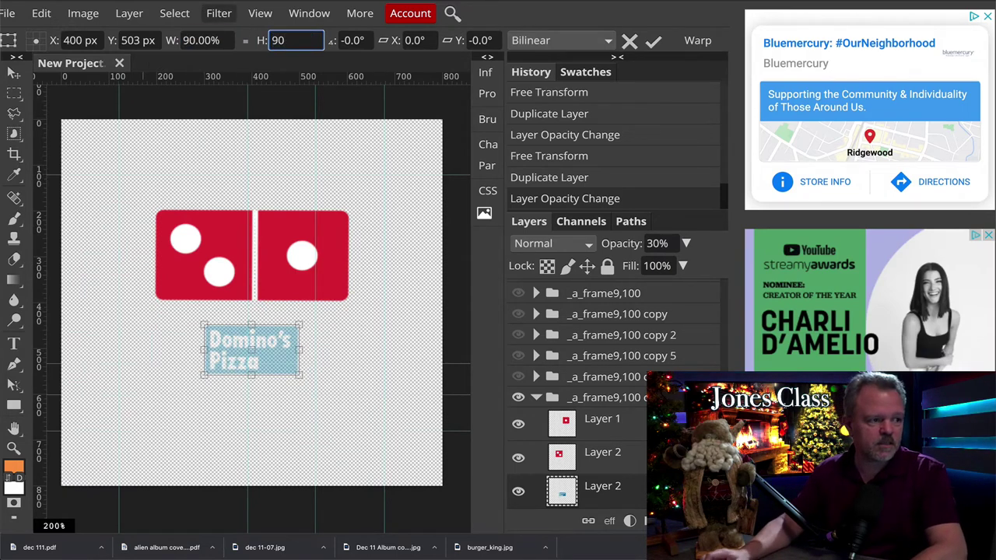
{"action": "key", "text": "Return"}
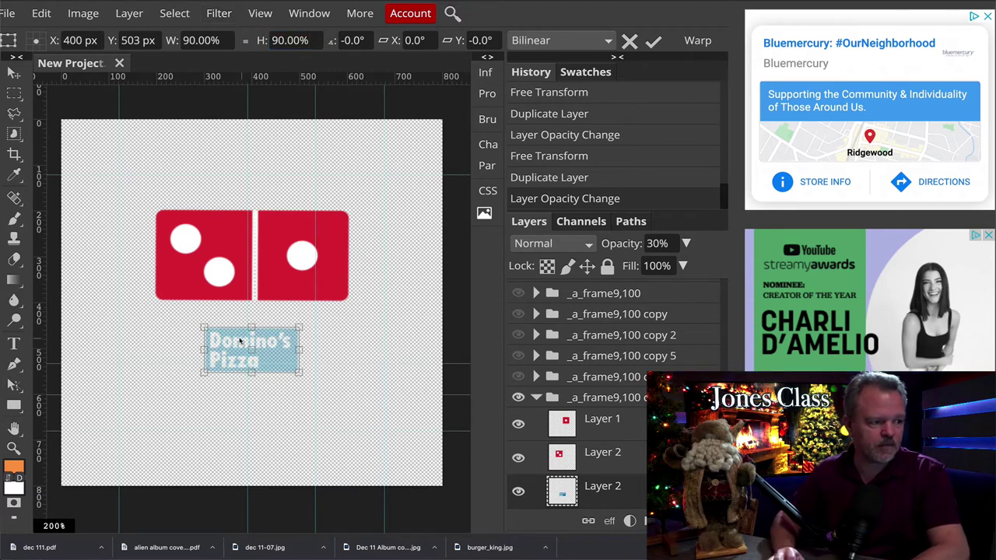
{"action": "key", "text": "Return"}
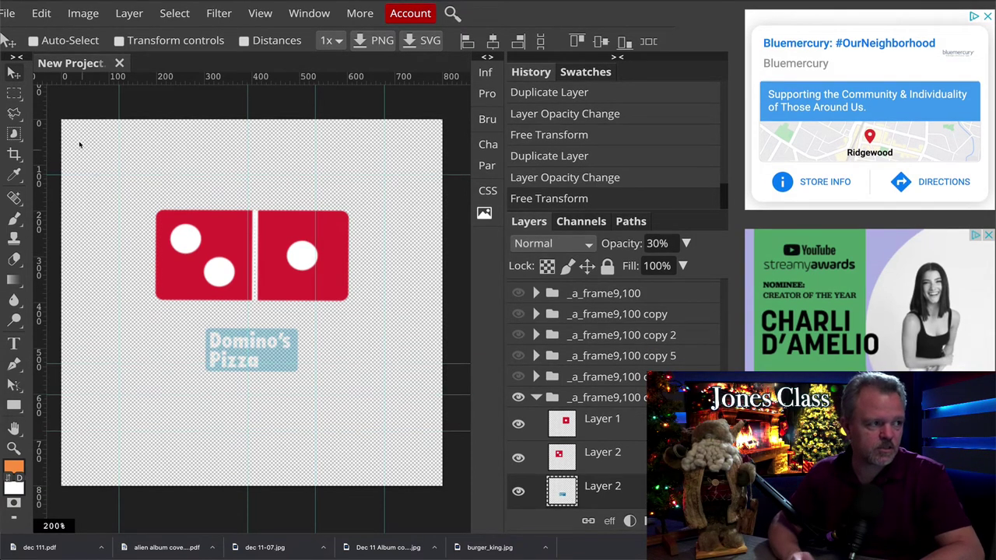
Scale the same Domino's Pizza layer again to 80% width and 80% height, apply the transform, and collapse the folder.
{"action": "left_click", "coordinate": [42, 13]}
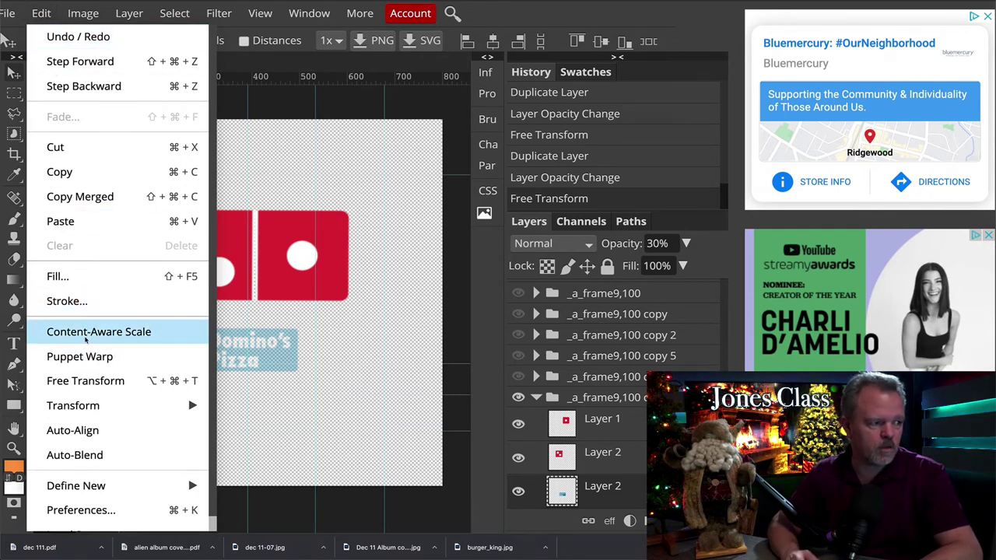
{"action": "mouse_move", "coordinate": [151, 406]}
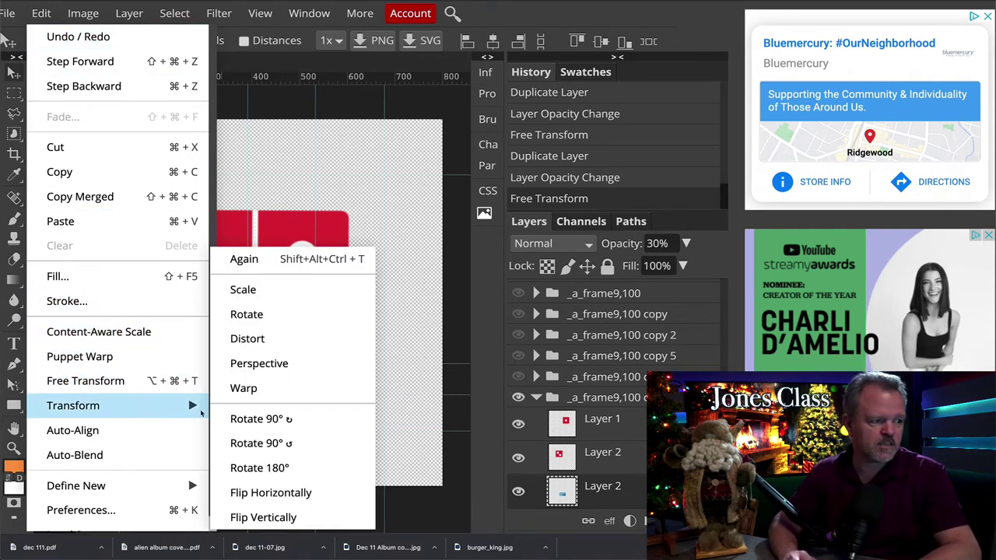
{"action": "left_click", "coordinate": [265, 297]}
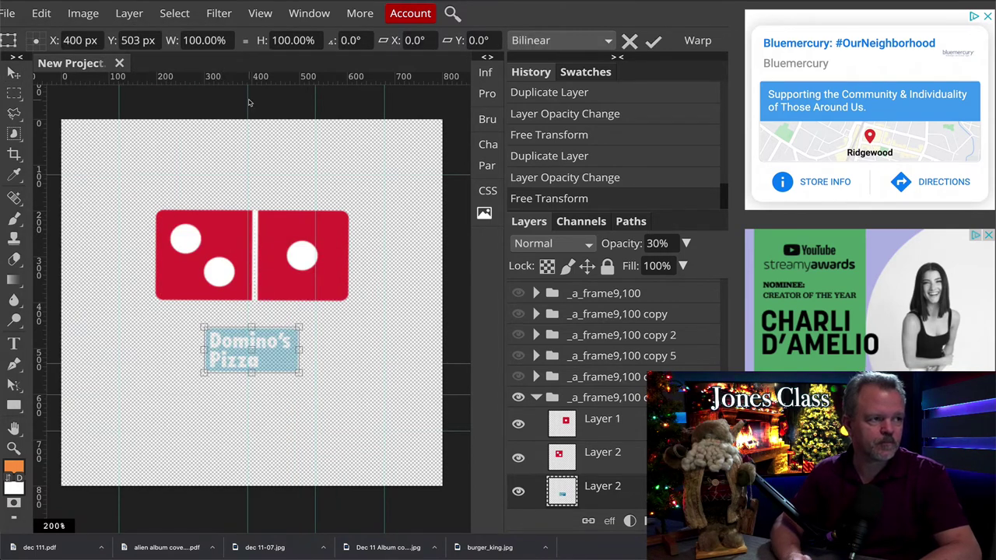
{"action": "left_click", "coordinate": [184, 39]}
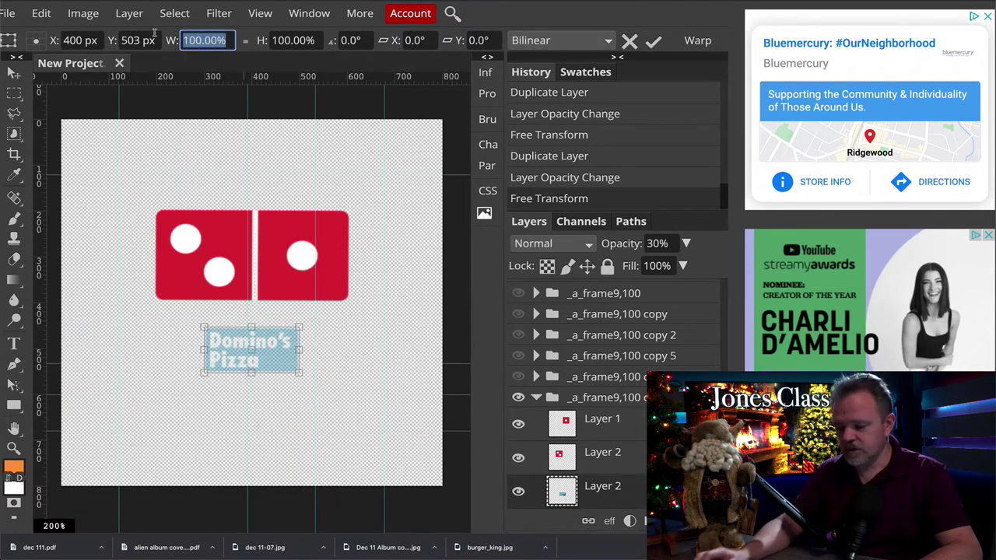
{"action": "type", "text": "80"}
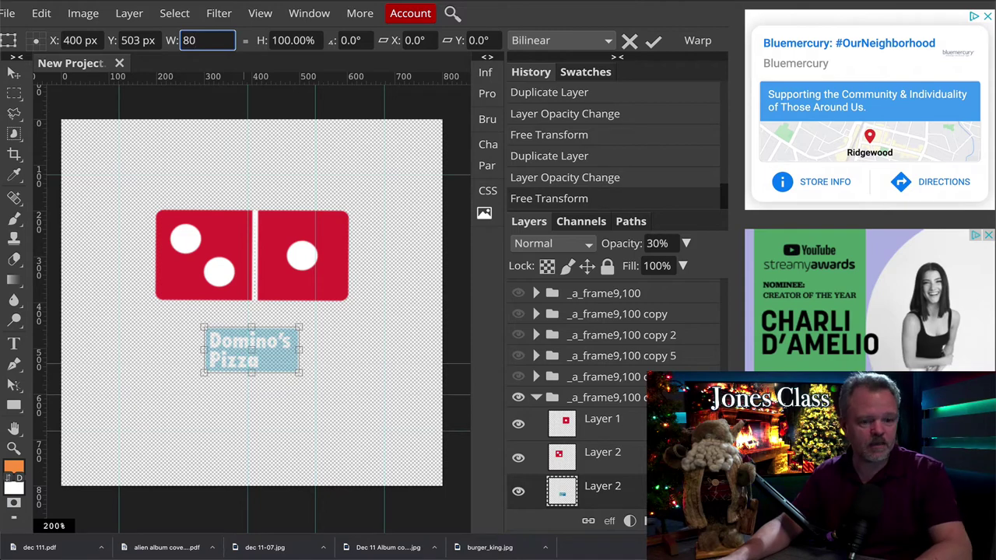
{"action": "key", "text": "Tab"}
{"action": "type", "text": "80"}
{"action": "key", "text": "Tab"}
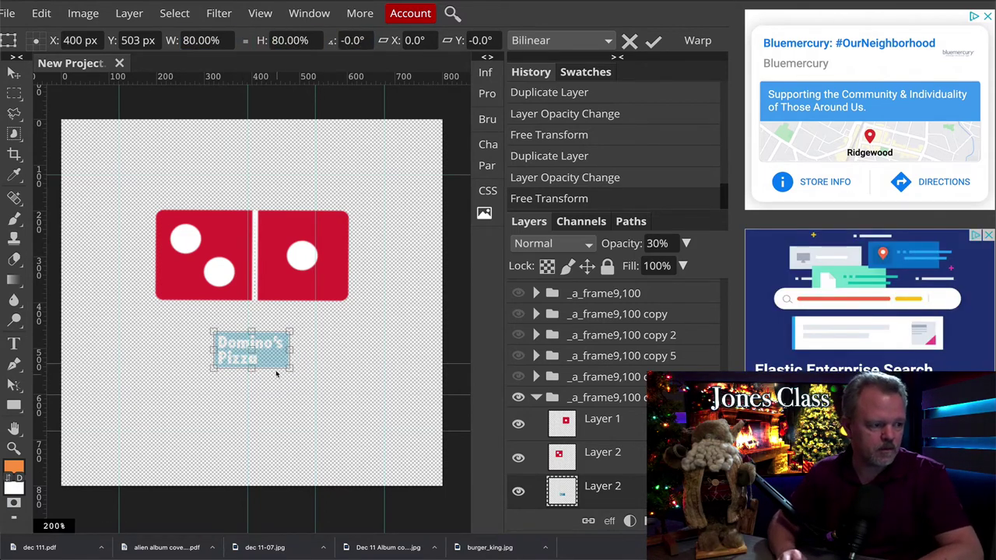
{"action": "key", "text": "Return"}
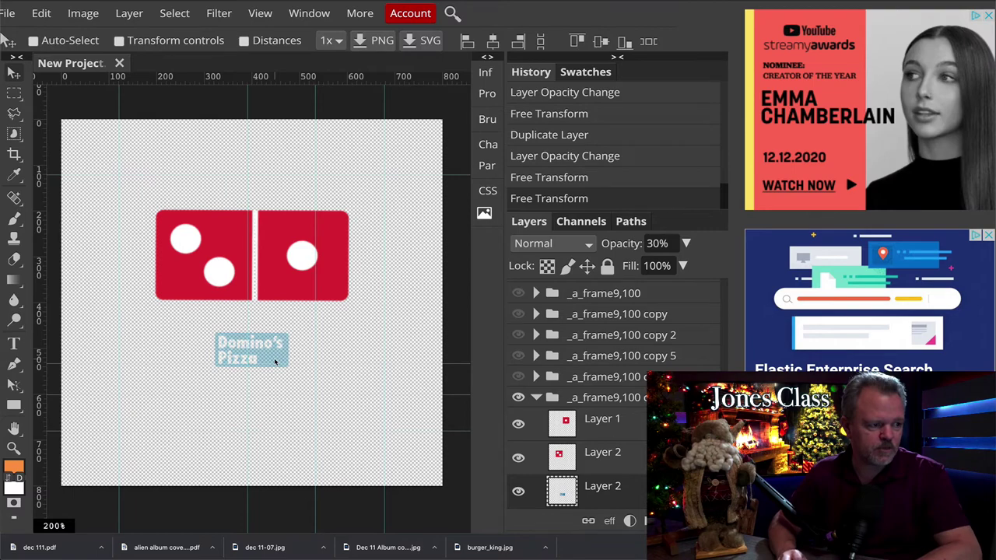
{"action": "left_click", "coordinate": [536, 397]}
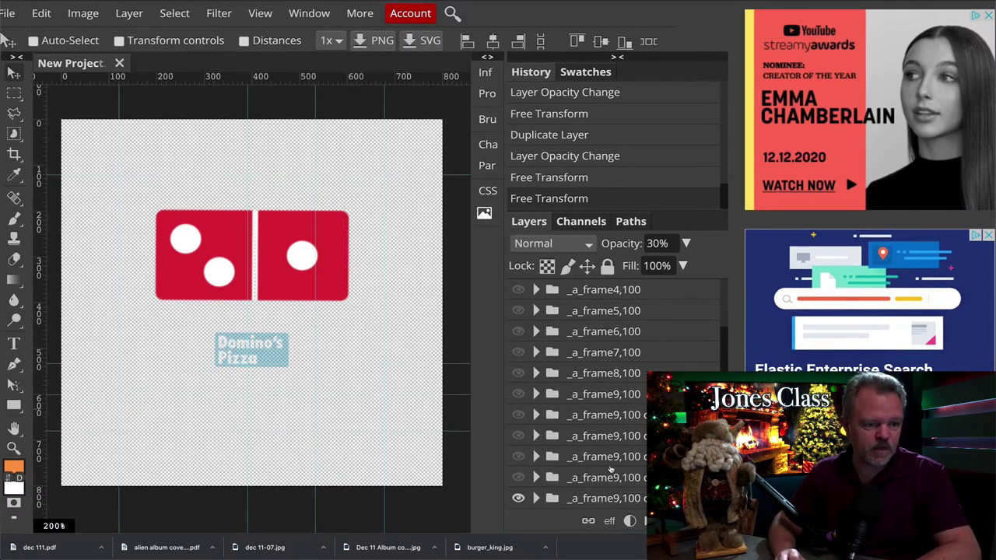
Duplicate the newest _a_frame9,100 copy folder, hide the previous copy, and expand the new duplicate.
{"action": "key", "text": "ctrl+j"}
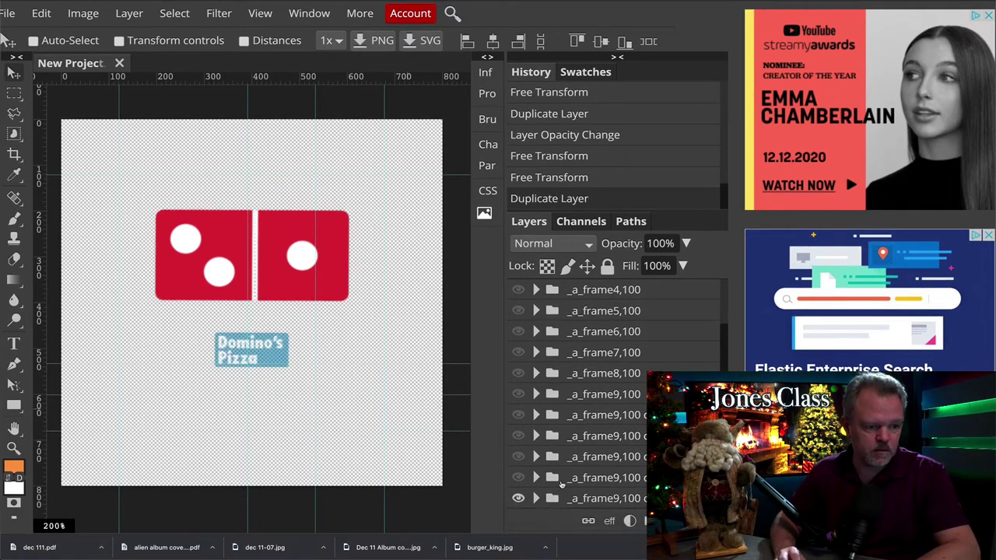
{"action": "scroll", "coordinate": [559, 485], "scroll_direction": "down", "scroll_amount": 1}
{"action": "left_click", "coordinate": [519, 478]}
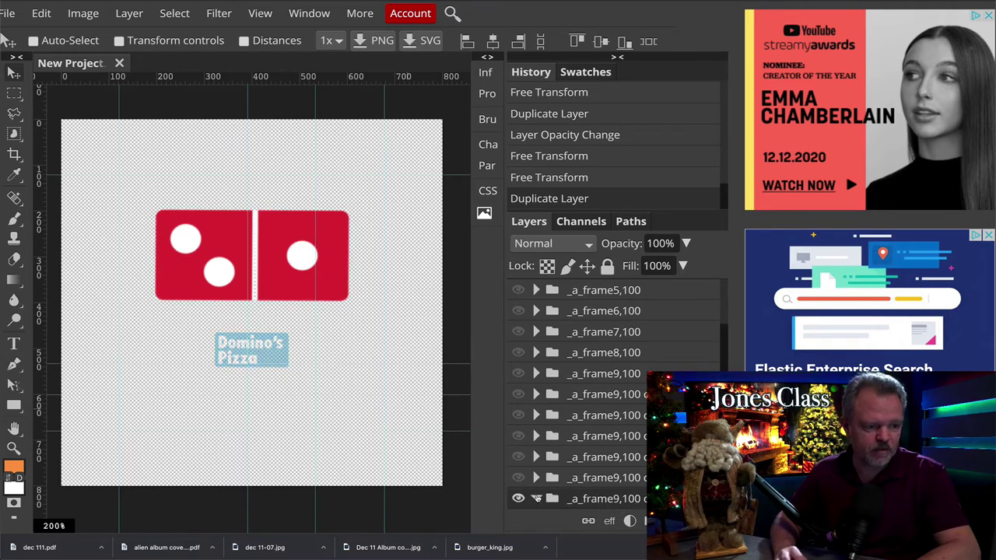
{"action": "left_click", "coordinate": [536, 498]}
Set the opacity of the blue Domino's Pizza layer in the expanded duplicate folder to 20%.
{"action": "left_click", "coordinate": [559, 502]}
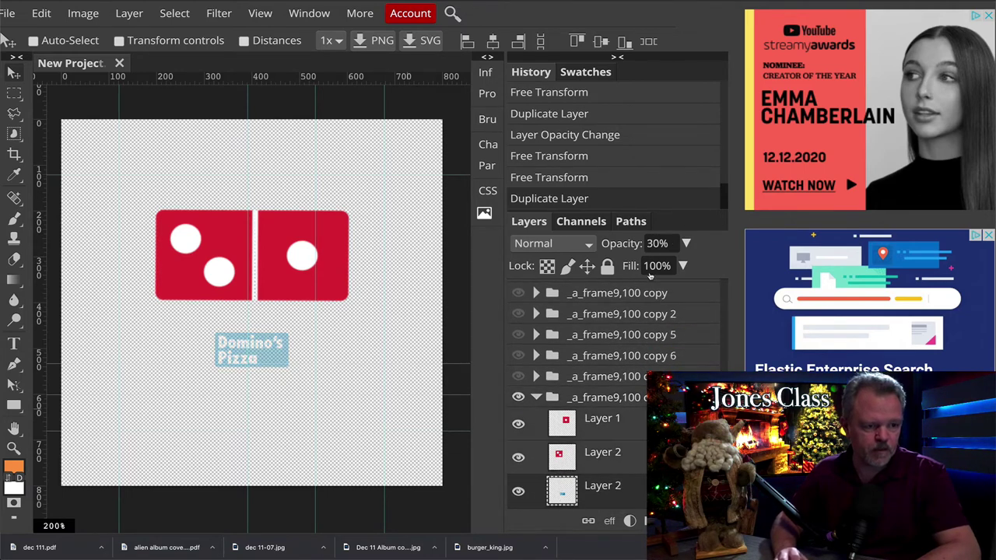
{"action": "left_click", "coordinate": [669, 246]}
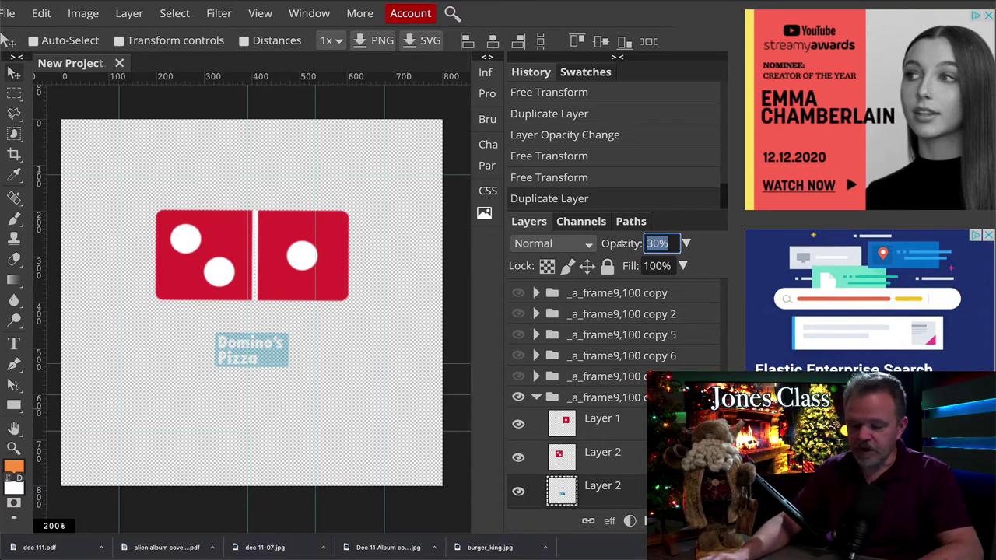
{"action": "type", "text": "20"}
{"action": "key", "text": "Return"}
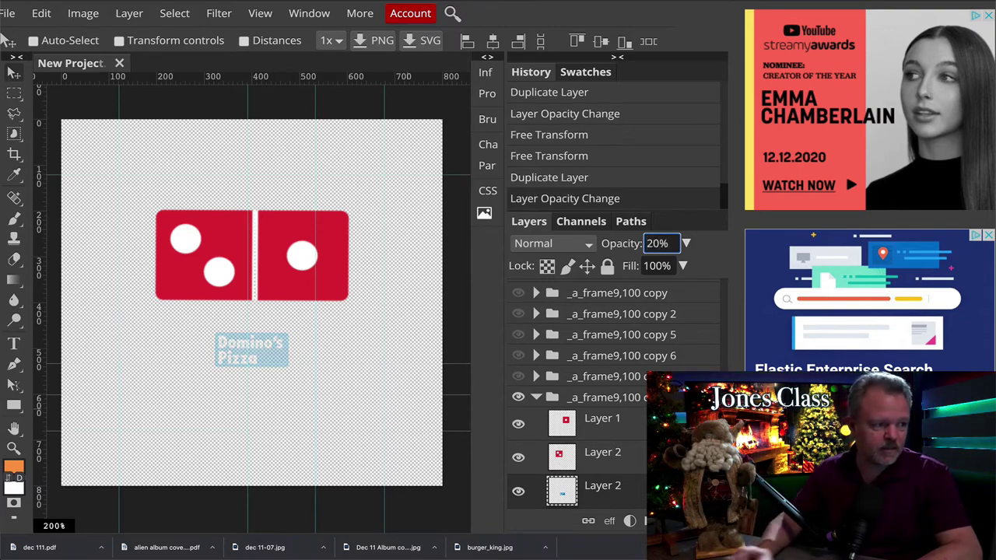
Scale the 20% opacity Domino's Pizza layer to 80% width and 80% height, apply the transform, and collapse its folder.
{"action": "left_click", "coordinate": [42, 13]}
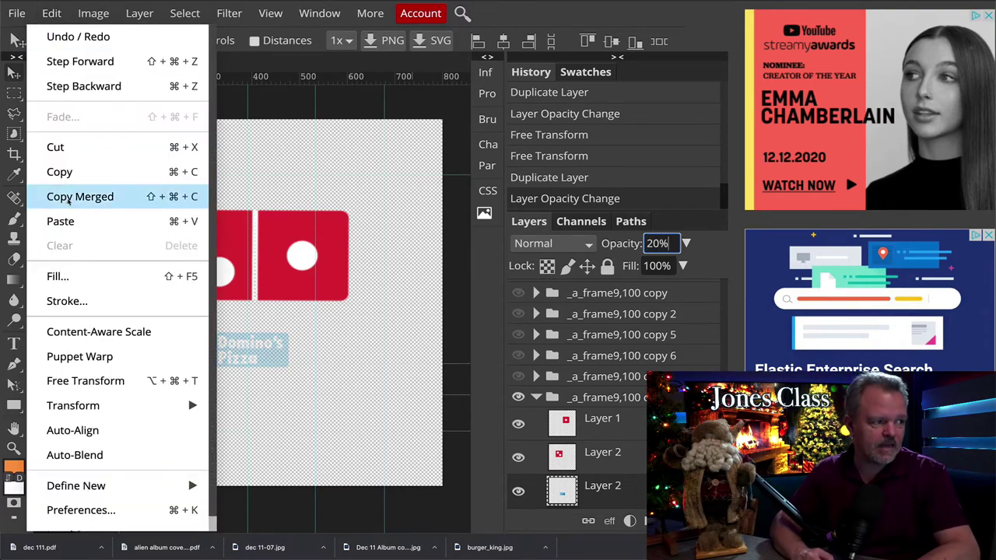
{"action": "mouse_move", "coordinate": [70, 414]}
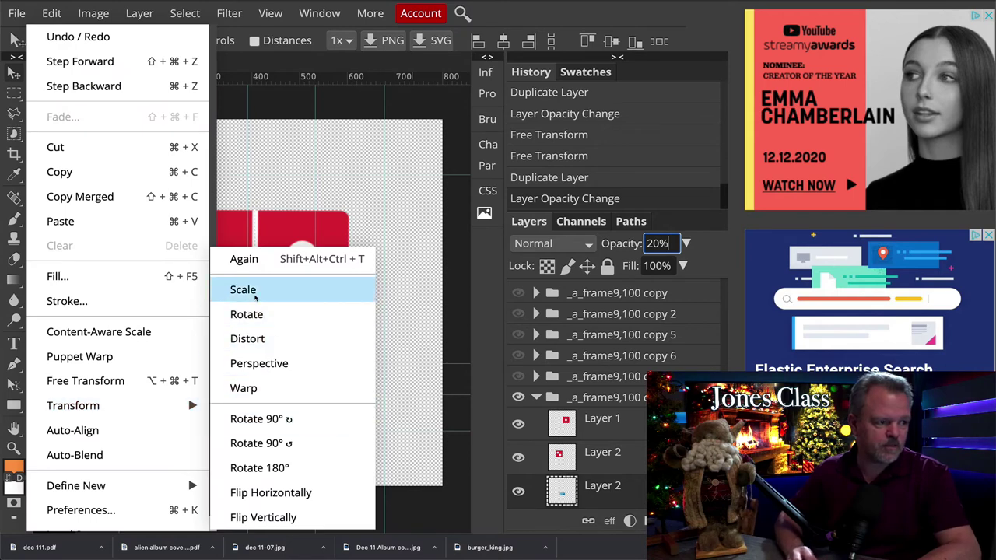
{"action": "left_click", "coordinate": [265, 290]}
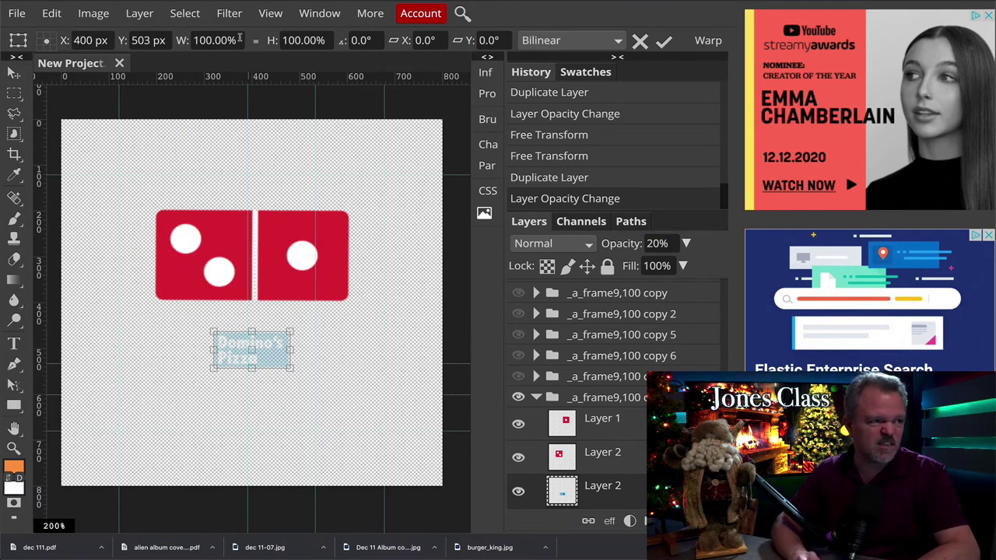
{"action": "left_click", "coordinate": [226, 40]}
{"action": "type", "text": "80"}
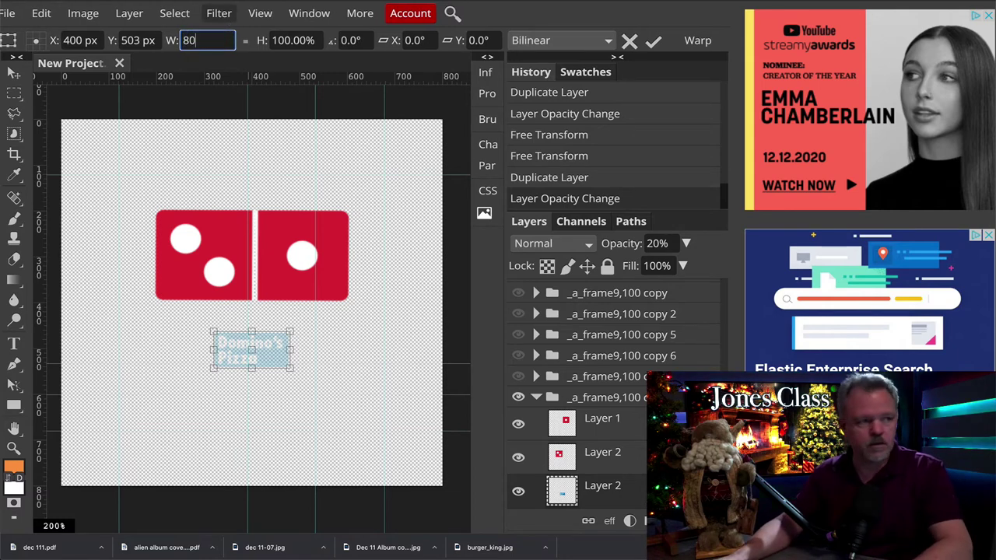
{"action": "key", "text": "Tab"}
{"action": "type", "text": "80"}
{"action": "key", "text": "Return"}
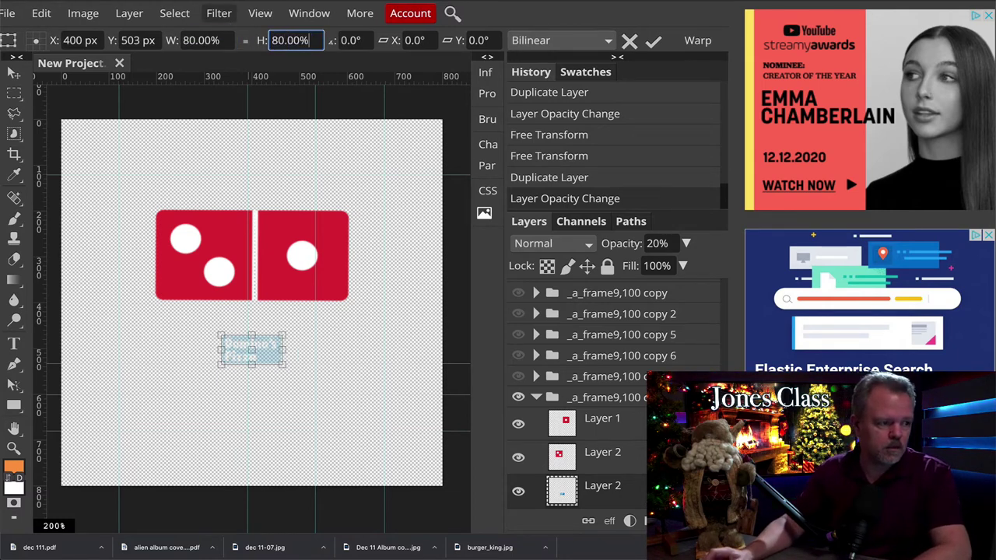
{"action": "key", "text": "Return"}
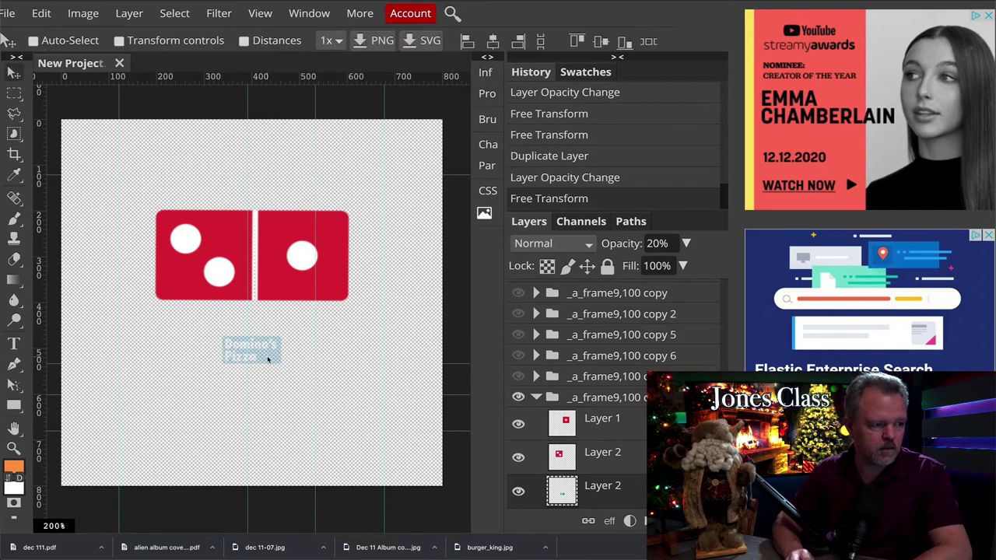
{"action": "left_click", "coordinate": [535, 397]}
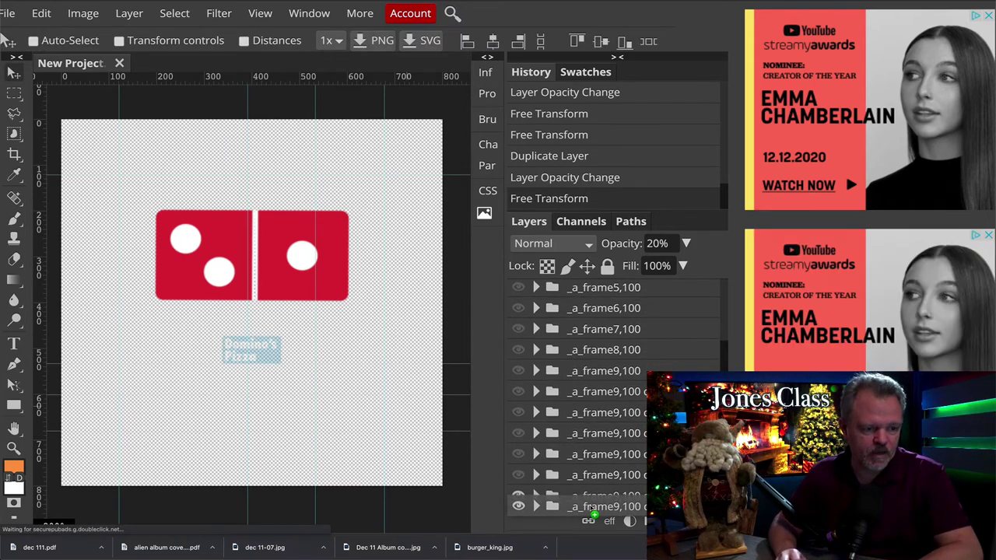
Duplicate the newest _a_frame9,100 copy folder once more and set the Domino's Pizza layer inside the duplicate to 10% opacity.
{"action": "key", "text": "ctrl+j"}
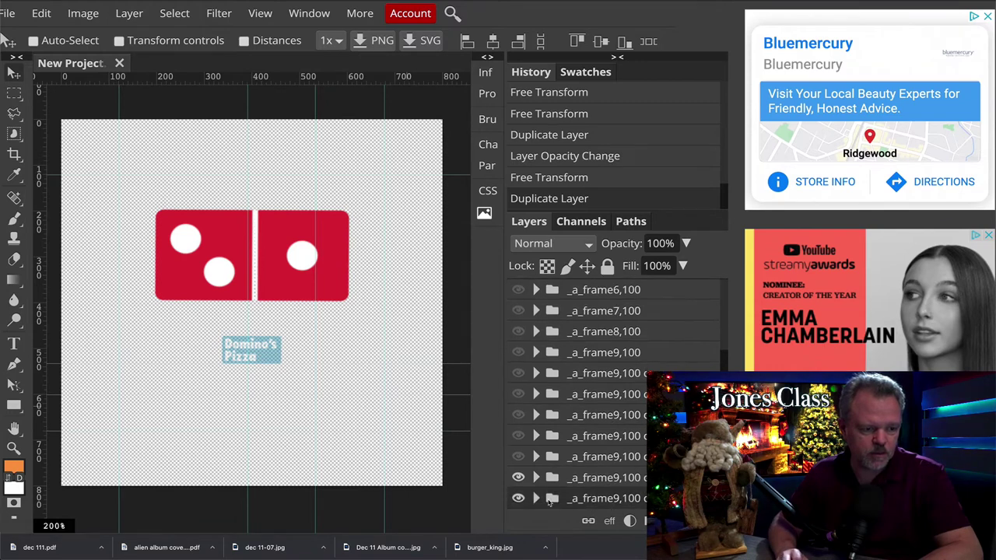
{"action": "left_click", "coordinate": [535, 497]}
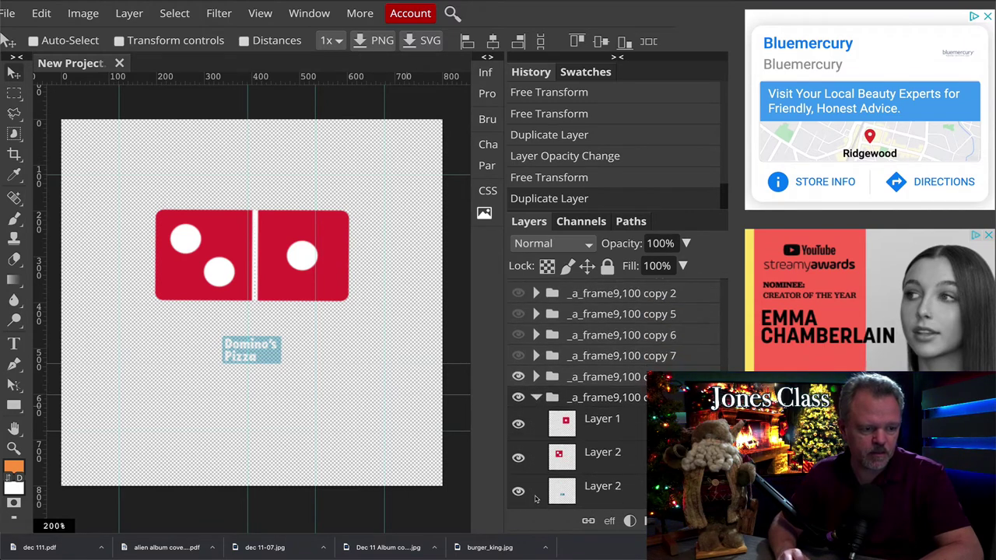
{"action": "left_click", "coordinate": [575, 486]}
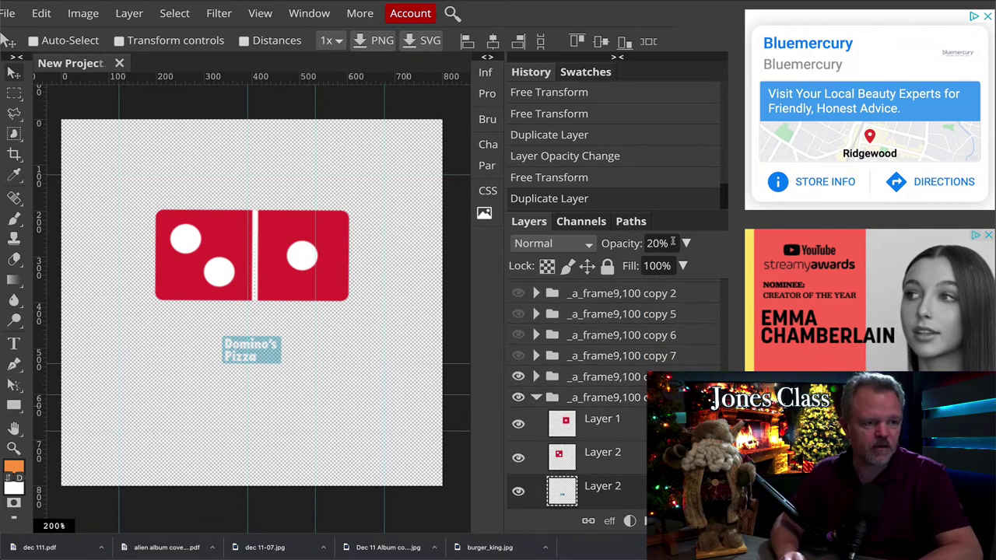
{"action": "left_click", "coordinate": [603, 243]}
{"action": "type", "text": "10"}
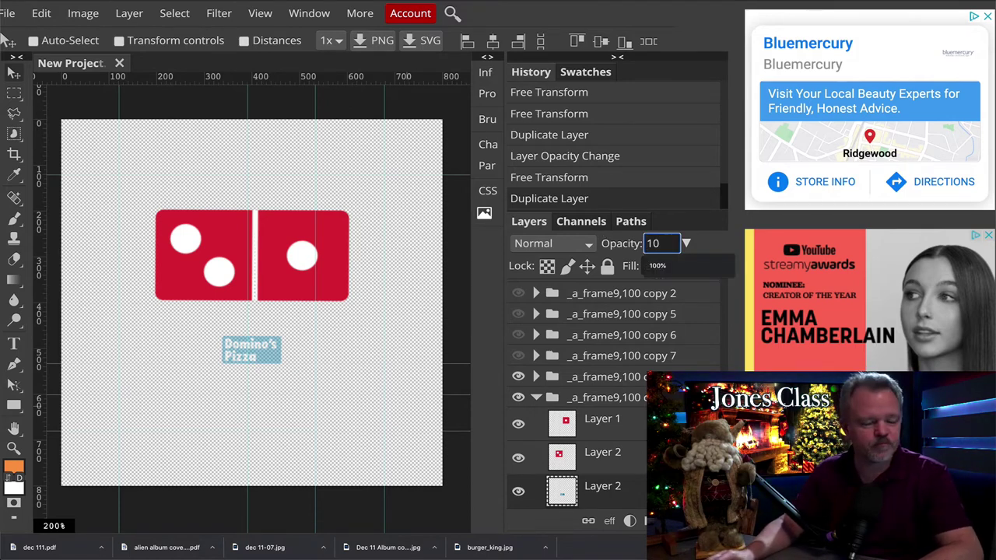
{"action": "key", "text": "Return"}
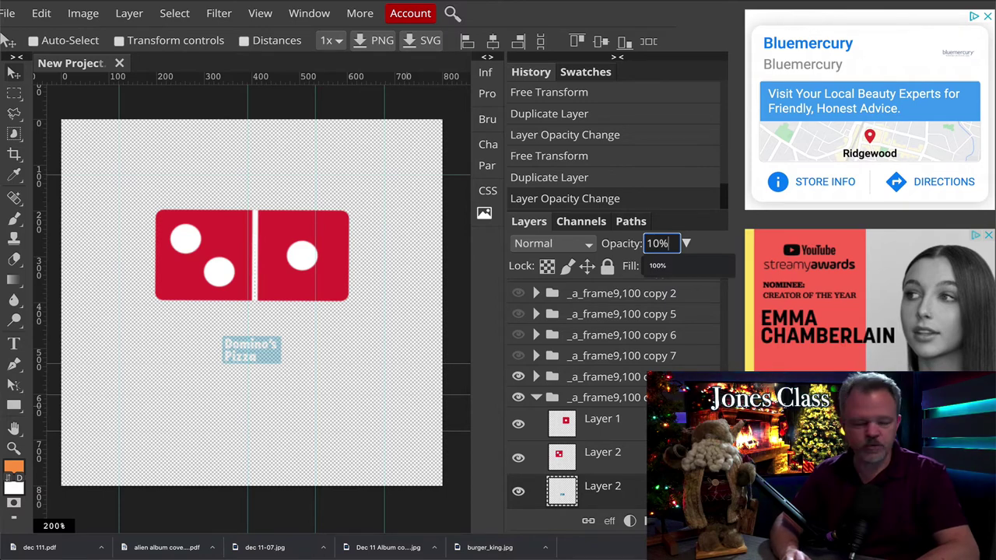
Start transforming the 10% opacity Domino's Pizza layer in the newest duplicate folder.
{"action": "left_click", "coordinate": [42, 13]}
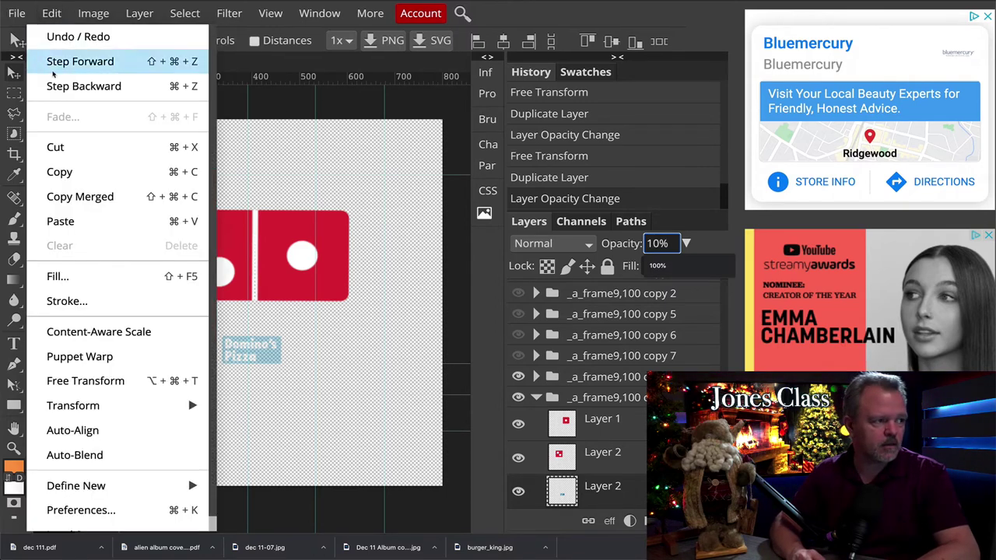
Scale the faded Domino's Pizza text layer to 80% width and 80% height and apply the transform.
{"action": "mouse_move", "coordinate": [140, 405]}
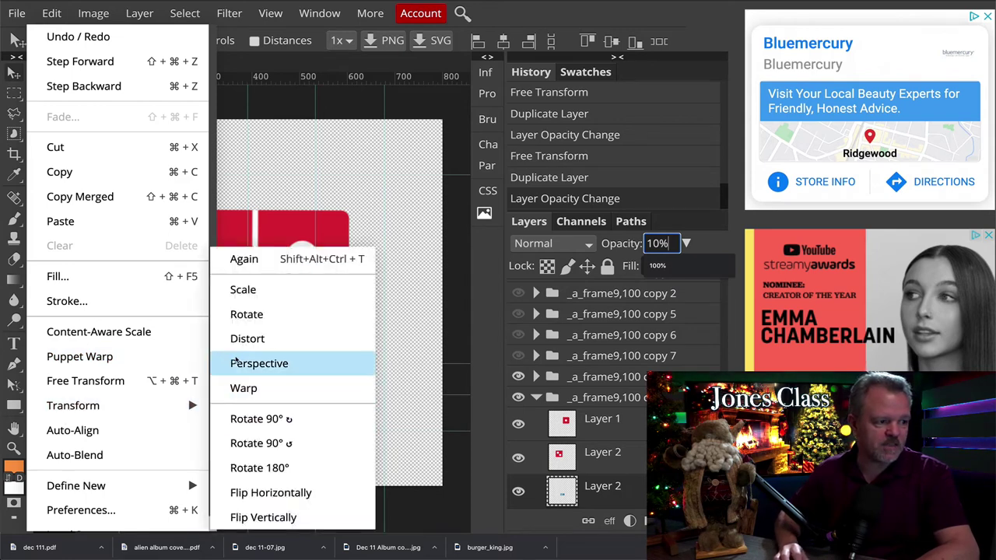
{"action": "left_click", "coordinate": [238, 291]}
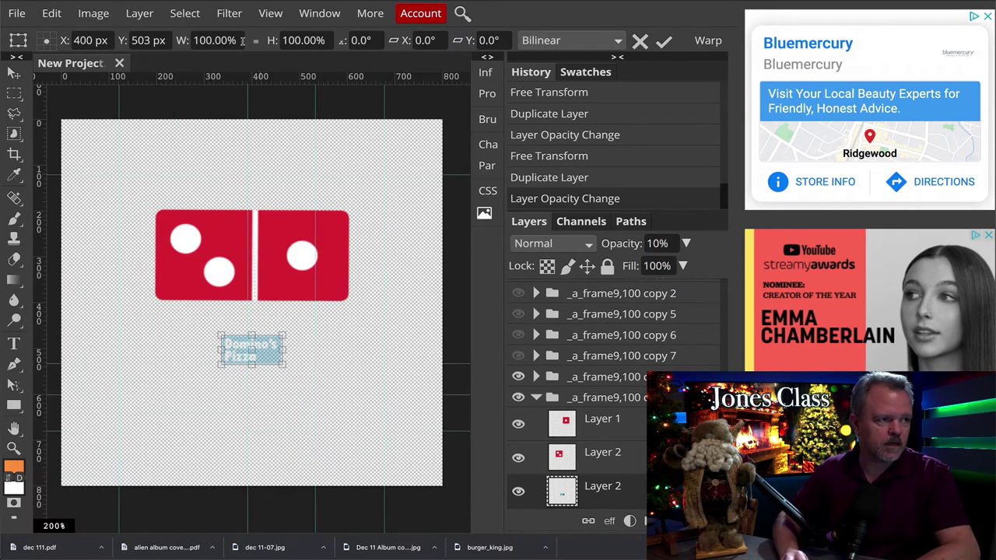
{"action": "left_click", "coordinate": [214, 40]}
{"action": "type", "text": "80"}
{"action": "key", "text": "Tab"}
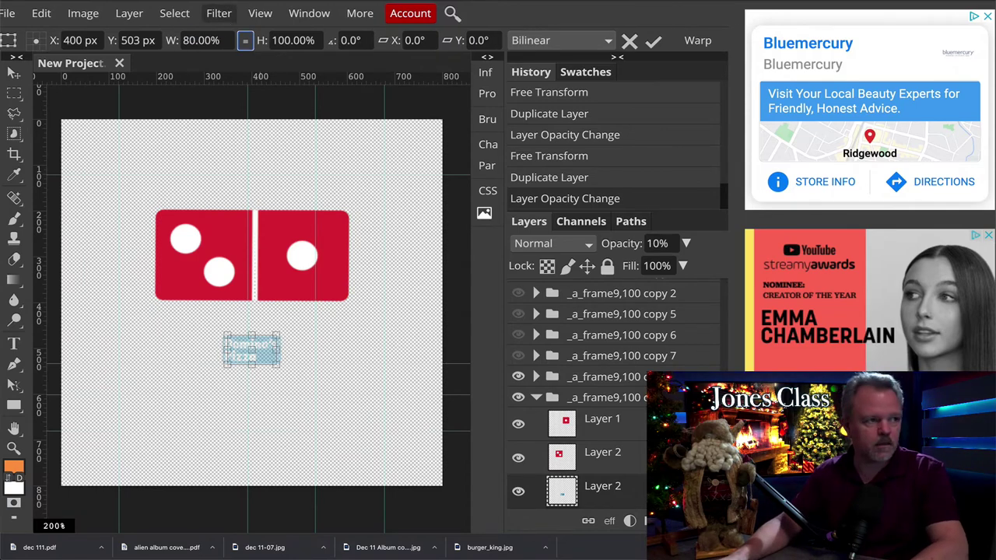
{"action": "type", "text": "80"}
{"action": "key", "text": "Return"}
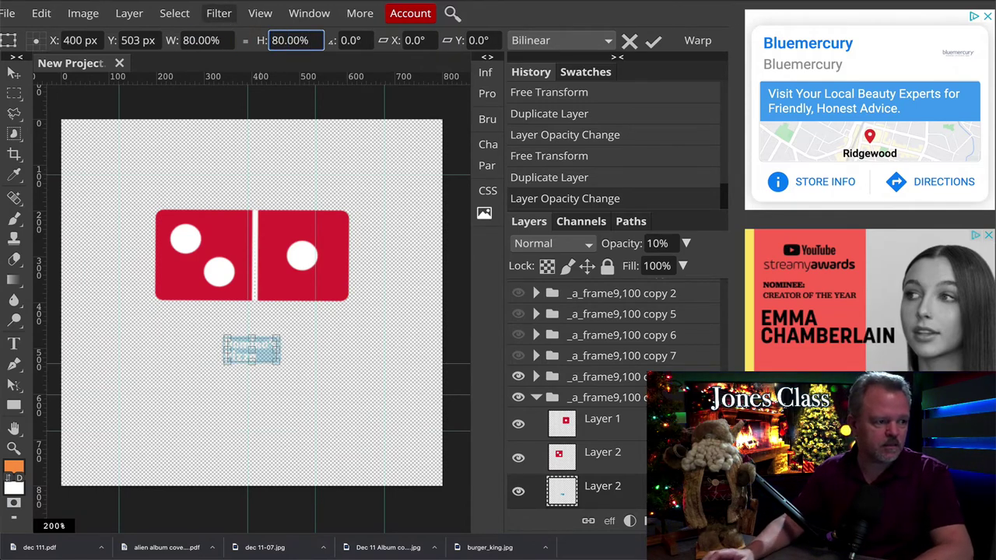
{"action": "left_click", "coordinate": [347, 356]}
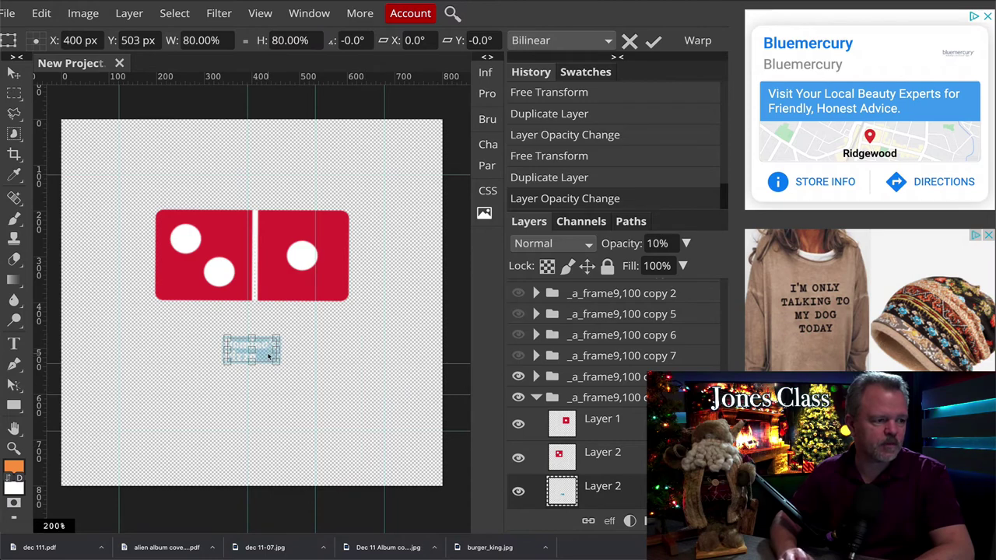
{"action": "key", "text": "Return"}
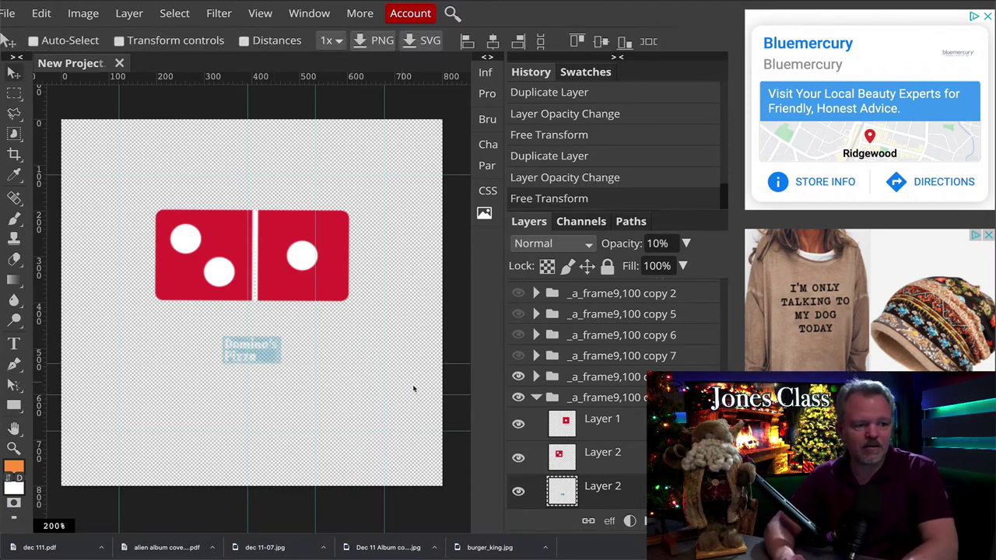
Collapse the open frame folder and rename the first copy folder below _a_frame9,100 as _a_frame10,100, without the copy suffix.
{"action": "left_click", "coordinate": [536, 397]}
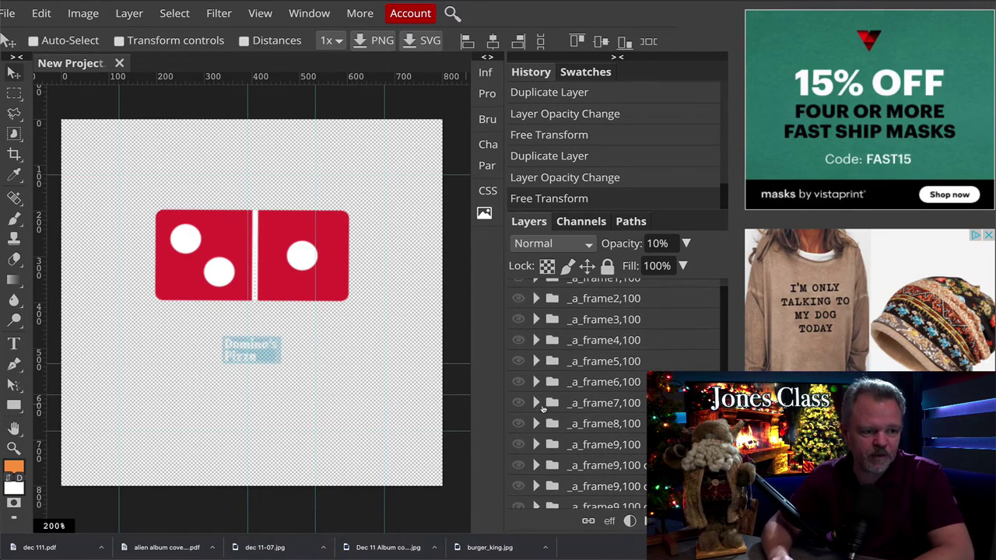
{"action": "scroll", "coordinate": [541, 407], "scroll_direction": "down", "scroll_amount": 3}
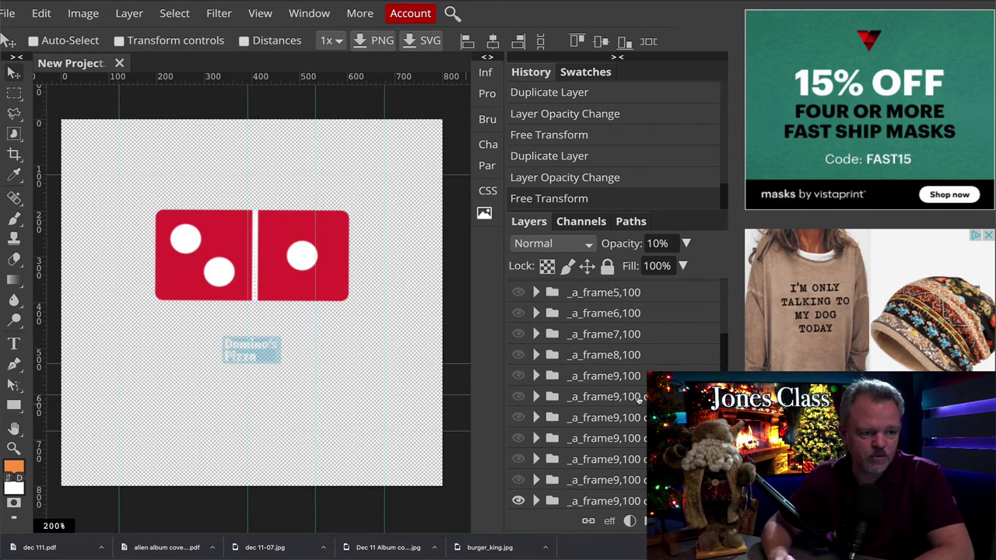
{"action": "left_click", "coordinate": [617, 397]}
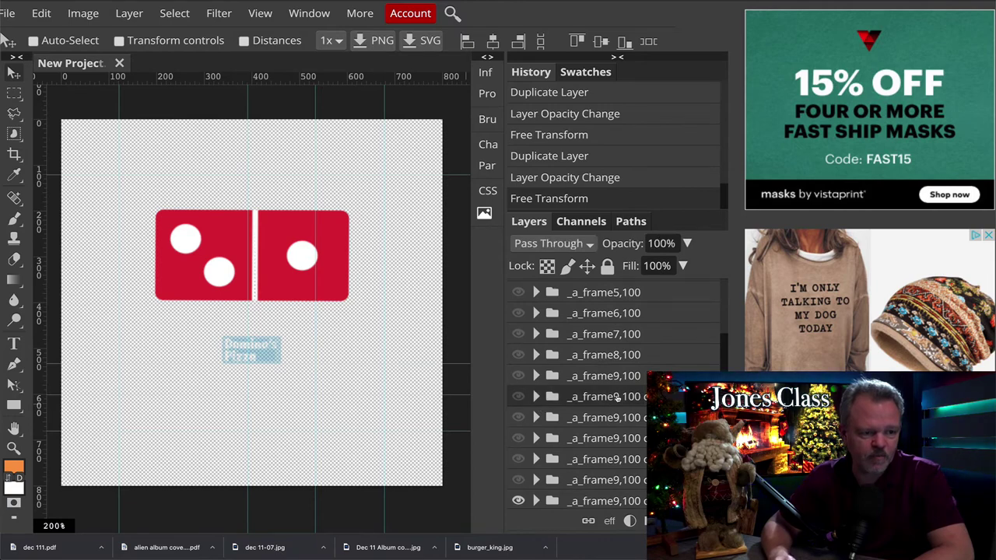
{"action": "double_click", "coordinate": [617, 397]}
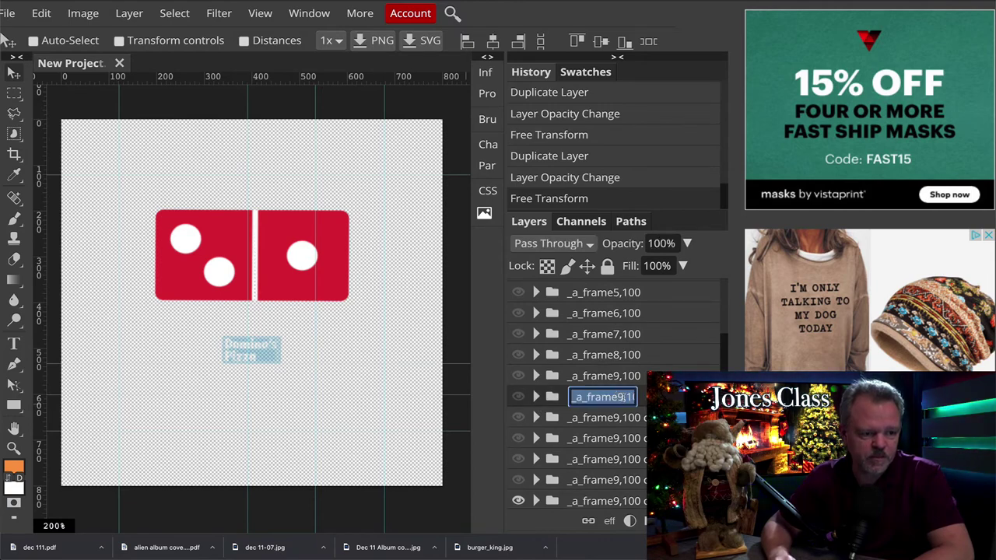
{"action": "left_click", "coordinate": [625, 397]}
{"action": "key", "text": "BackSpace"}
{"action": "type", "text": "10"}
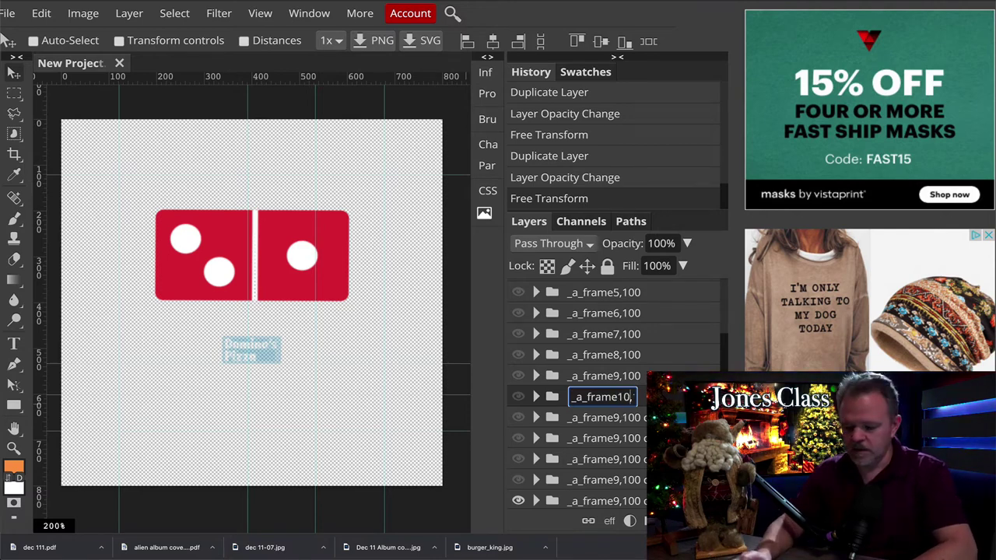
{"action": "key", "text": "End"}
{"action": "key", "text": "BackSpace"}
{"action": "key", "text": "BackSpace"}
{"action": "key", "text": "BackSpace"}
{"action": "key", "text": "BackSpace"}
{"action": "key", "text": "BackSpace"}
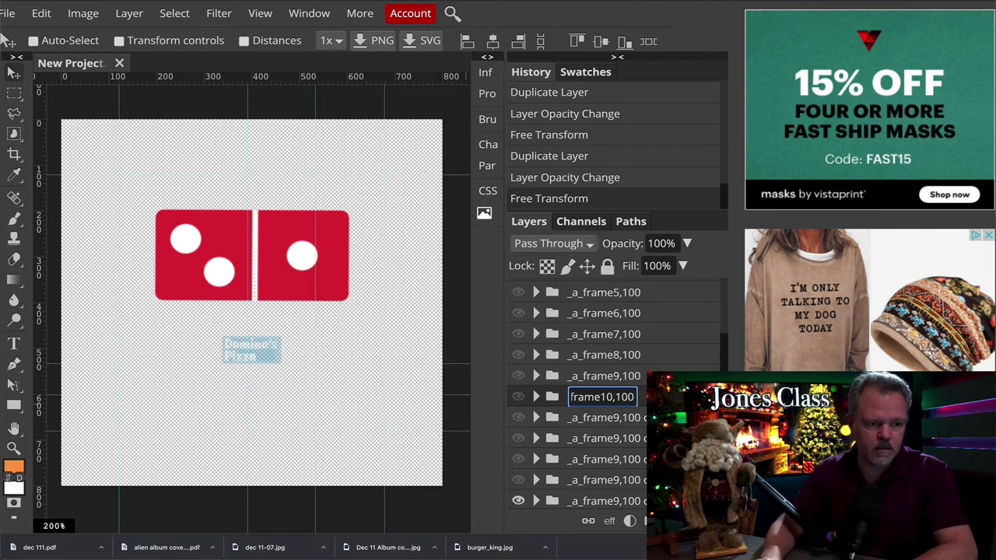
Rename the copy folder directly below _a_frame10,100 as _a_frame11,100, removing its copy suffix.
{"action": "double_click", "coordinate": [616, 418]}
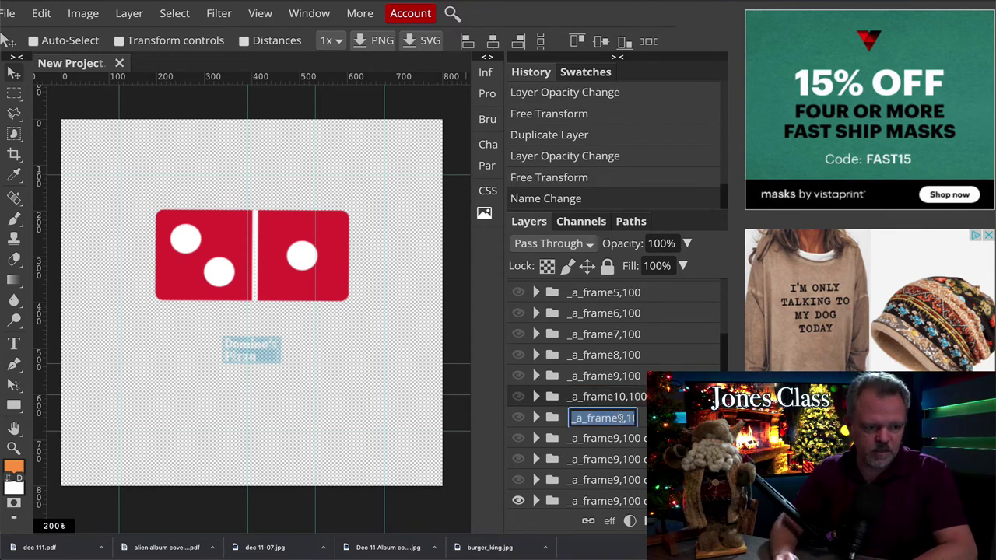
{"action": "left_click", "coordinate": [620, 418]}
{"action": "key", "text": "BackSpace"}
{"action": "type", "text": "11"}
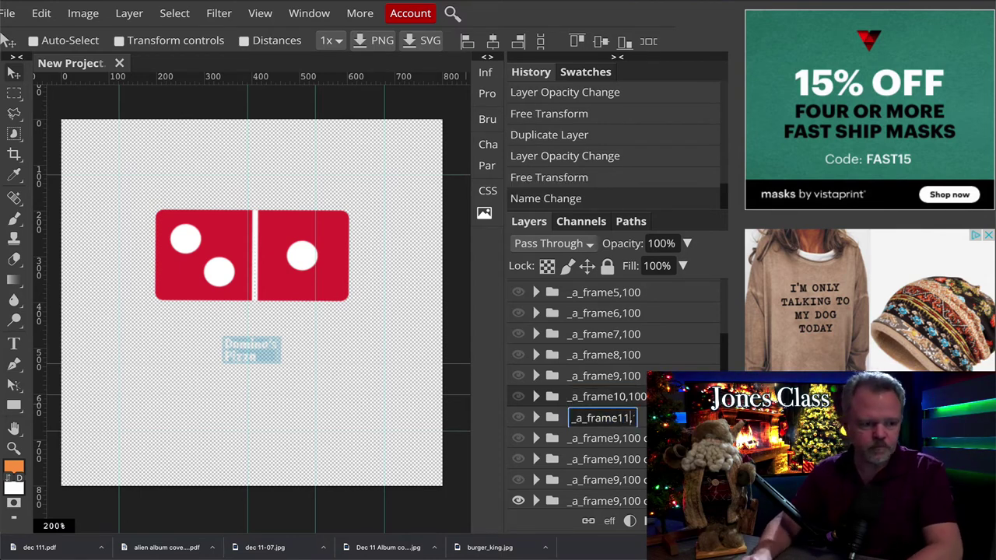
{"action": "key", "text": "End"}
{"action": "key", "text": "BackSpace"}
{"action": "key", "text": "BackSpace"}
{"action": "key", "text": "BackSpace"}
{"action": "key", "text": "BackSpace"}
{"action": "key", "text": "BackSpace"}
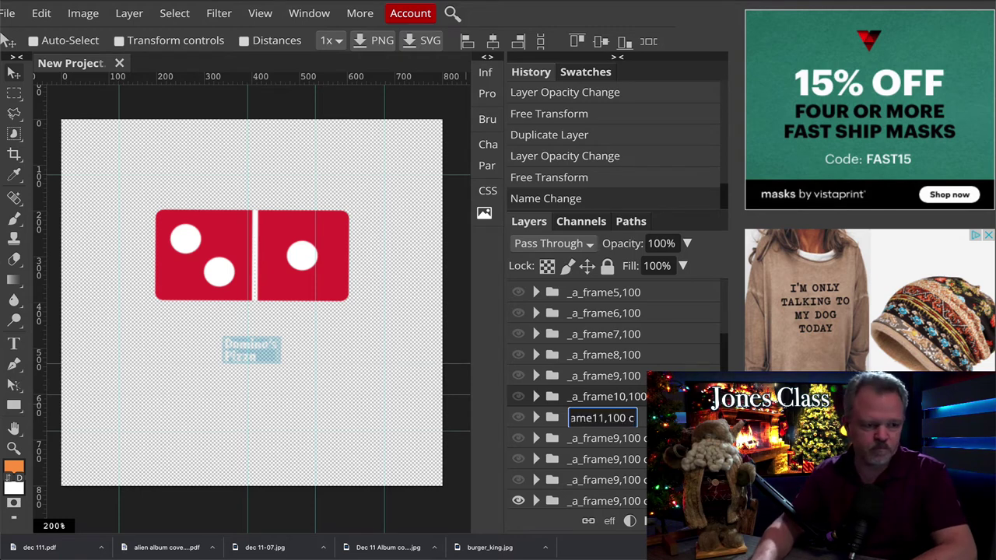
{"action": "key", "text": "BackSpace"}
{"action": "key", "text": "BackSpace"}
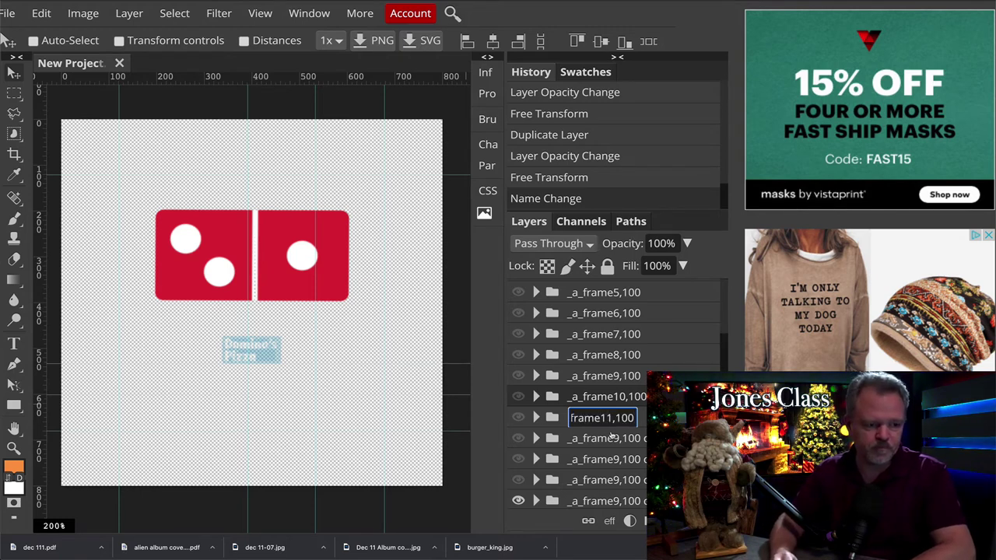
{"action": "key", "text": "Return"}
Rename the copy folder directly below _a_frame11,100 as _a_frame12,100, removing its copy suffix.
{"action": "double_click", "coordinate": [618, 439]}
{"action": "left_click", "coordinate": [620, 439]}
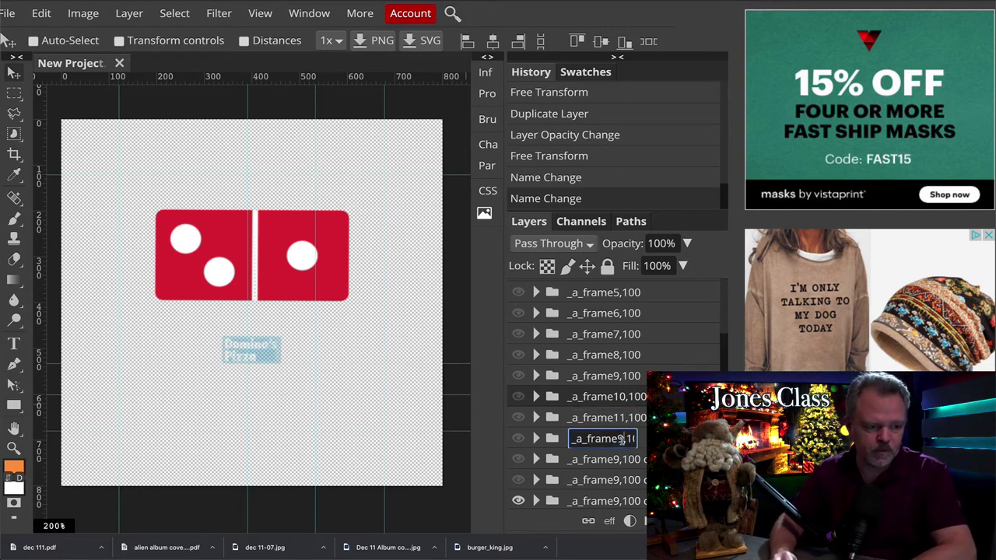
{"action": "key", "text": "BackSpace"}
{"action": "type", "text": "12"}
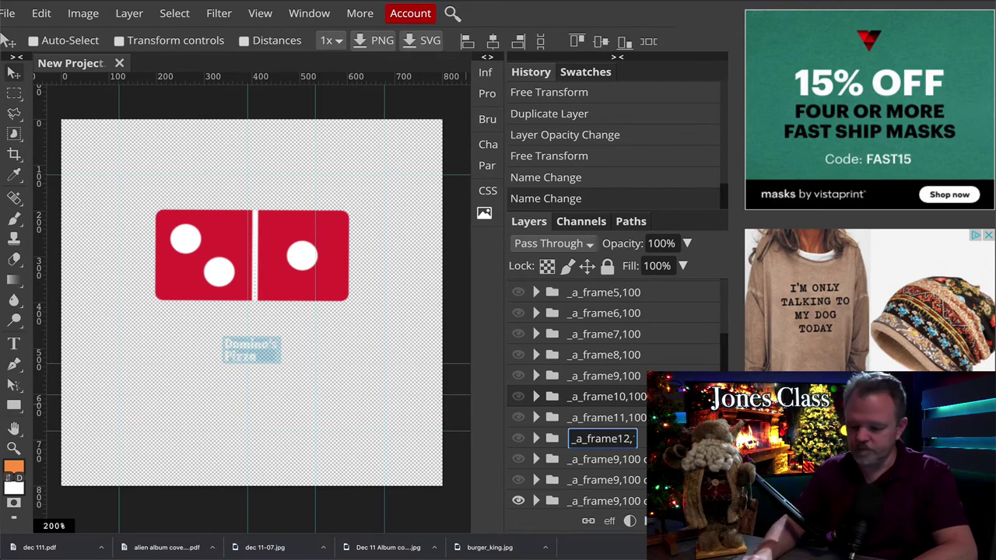
{"action": "key", "text": "End"}
{"action": "key", "text": "BackSpace"}
{"action": "key", "text": "BackSpace"}
{"action": "key", "text": "BackSpace"}
{"action": "key", "text": "BackSpace"}
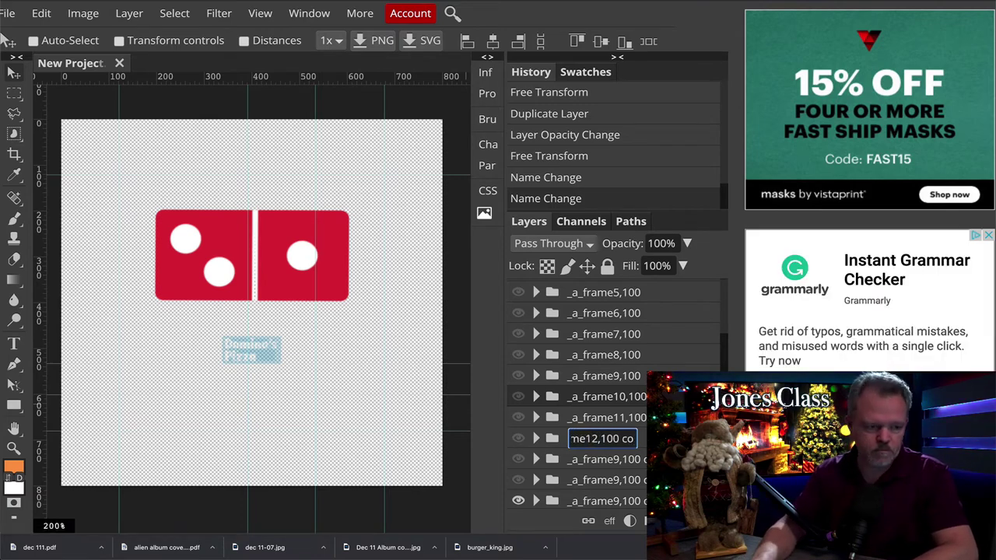
{"action": "key", "text": "BackSpace"}
{"action": "key", "text": "BackSpace"}
{"action": "key", "text": "BackSpace"}
{"action": "key", "text": "Return"}
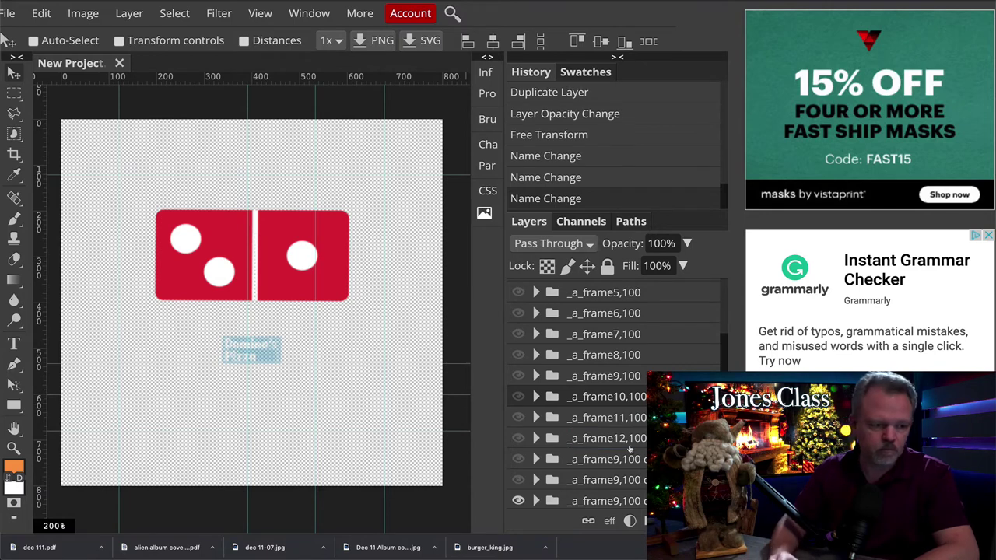
Rename the copy folder directly below _a_frame12,100 as _a_frame13,100, removing its copy suffix.
{"action": "double_click", "coordinate": [617, 460]}
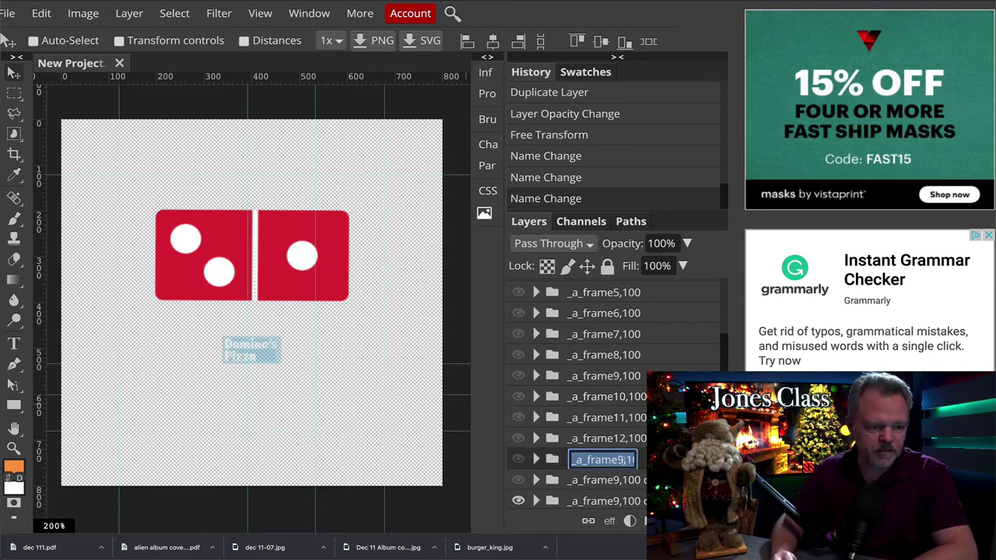
{"action": "left_click", "coordinate": [624, 460]}
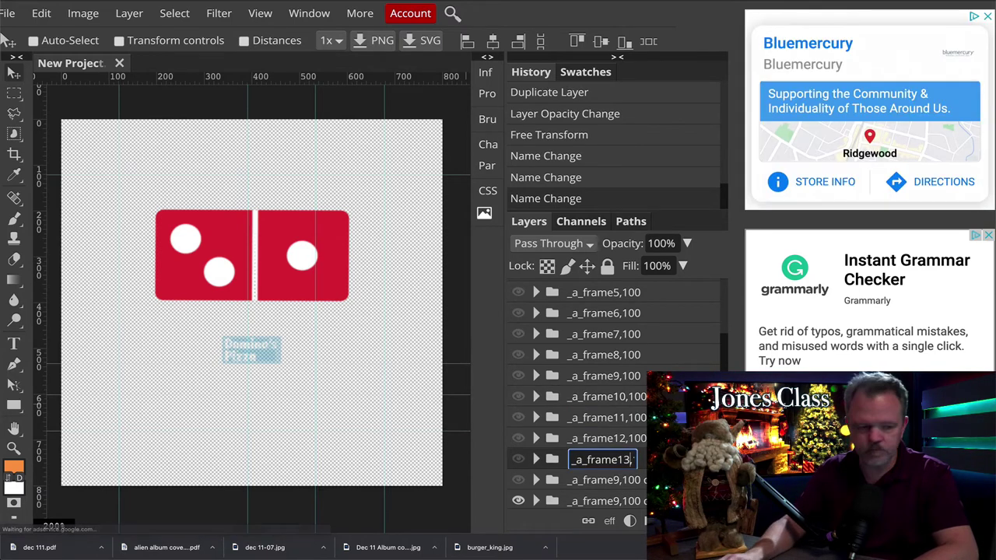
{"action": "key", "text": "BackSpace"}
{"action": "type", "text": "13"}
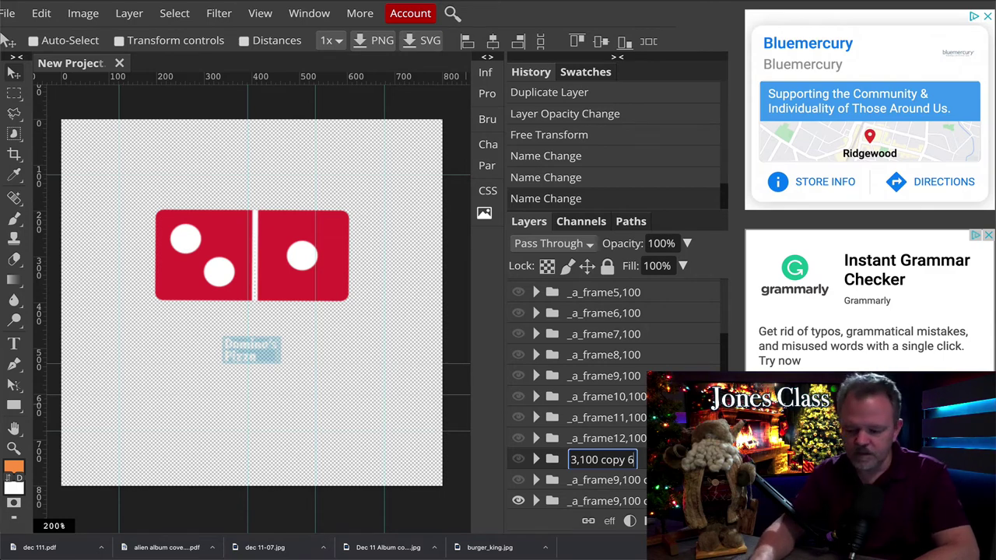
{"action": "key", "text": "BackSpace"}
{"action": "key", "text": "BackSpace"}
{"action": "key", "text": "BackSpace"}
{"action": "key", "text": "BackSpace"}
{"action": "key", "text": "BackSpace"}
{"action": "key", "text": "BackSpace"}
{"action": "key", "text": "BackSpace"}
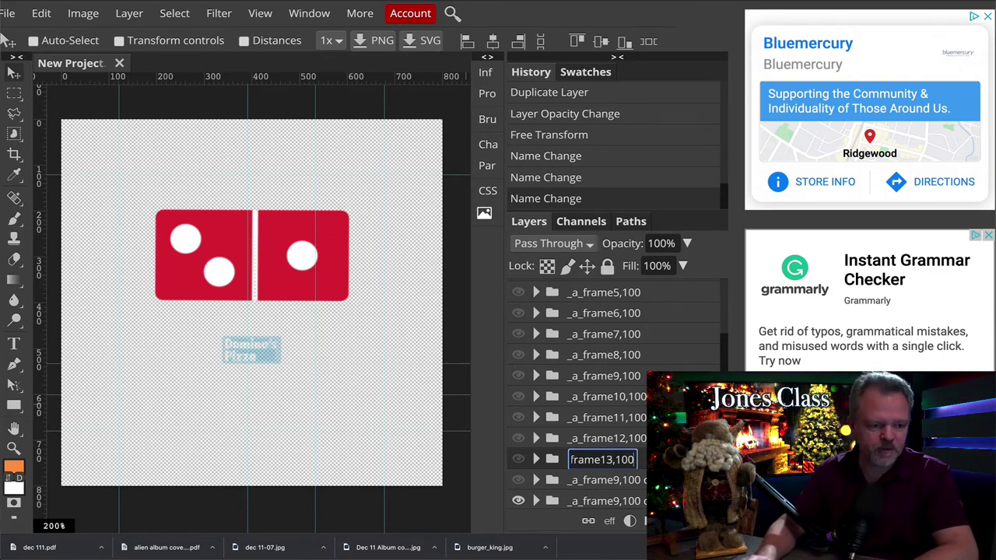
{"action": "key", "text": "Return"}
Rename the copy folder directly below _a_frame13,100 as _a_frame14,100, removing its copy suffix.
{"action": "scroll", "coordinate": [620, 482], "scroll_direction": "down", "scroll_amount": 1}
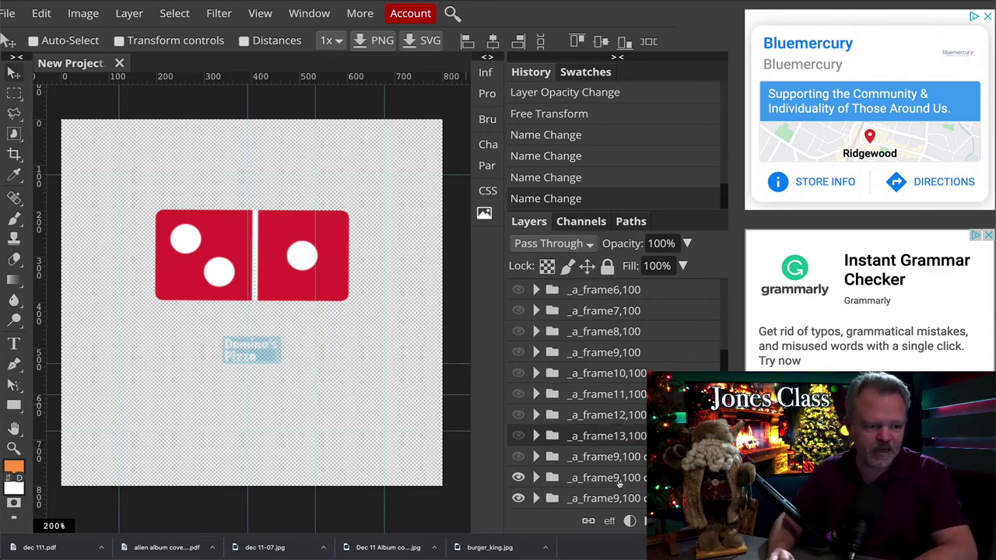
{"action": "double_click", "coordinate": [614, 457]}
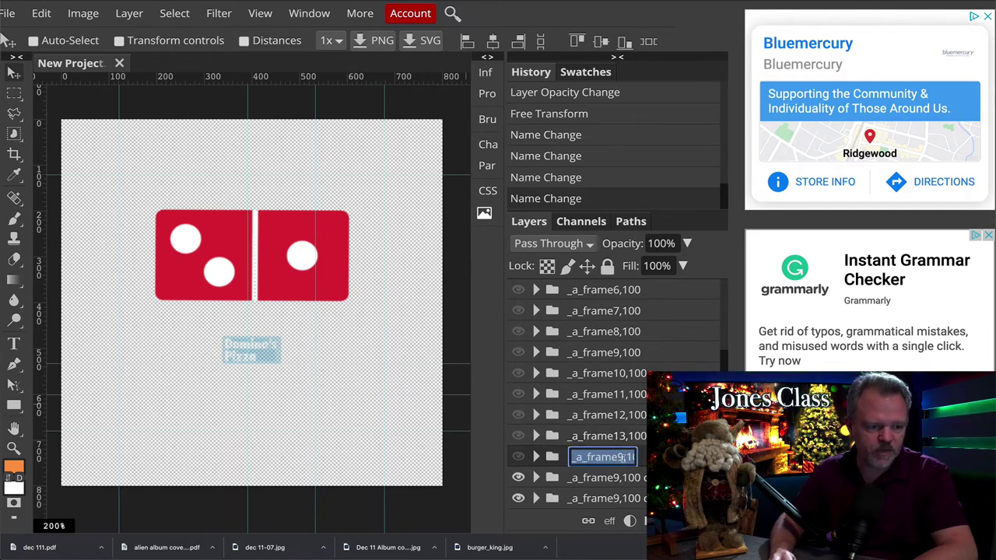
{"action": "left_click", "coordinate": [620, 458]}
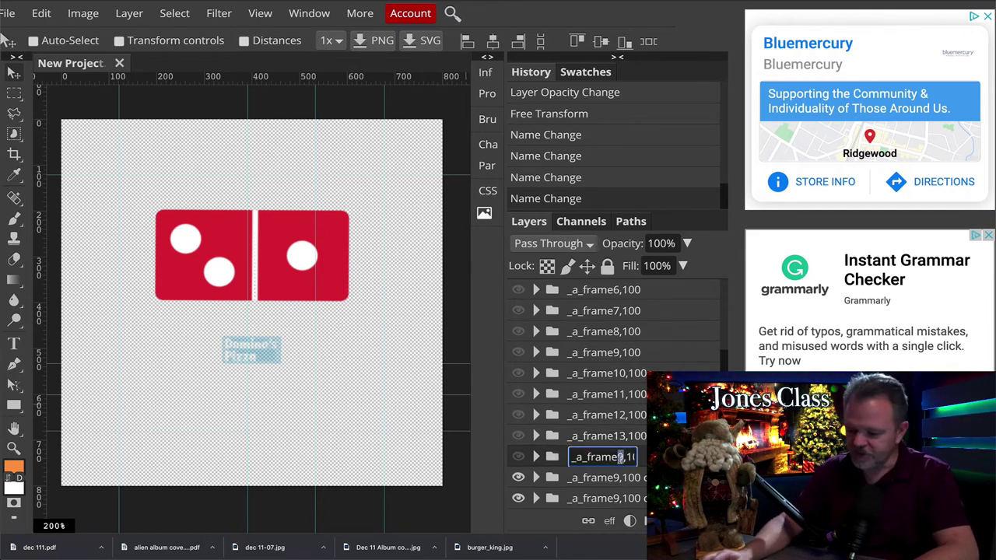
{"action": "key", "text": "BackSpace"}
{"action": "type", "text": "14"}
{"action": "key", "text": "End"}
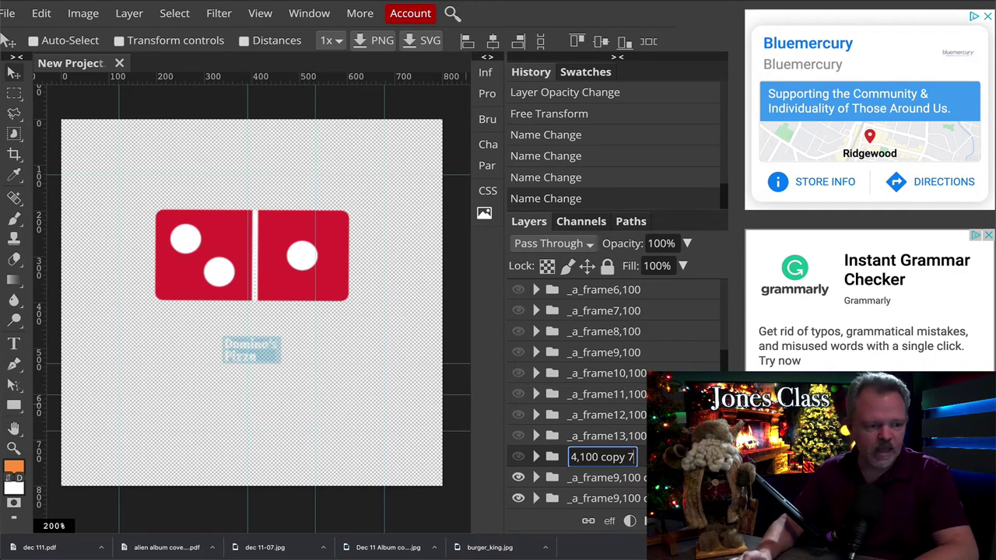
{"action": "key", "text": "BackSpace"}
{"action": "key", "text": "BackSpace"}
{"action": "key", "text": "BackSpace"}
{"action": "key", "text": "BackSpace"}
{"action": "key", "text": "BackSpace"}
{"action": "key", "text": "BackSpace"}
{"action": "key", "text": "BackSpace"}
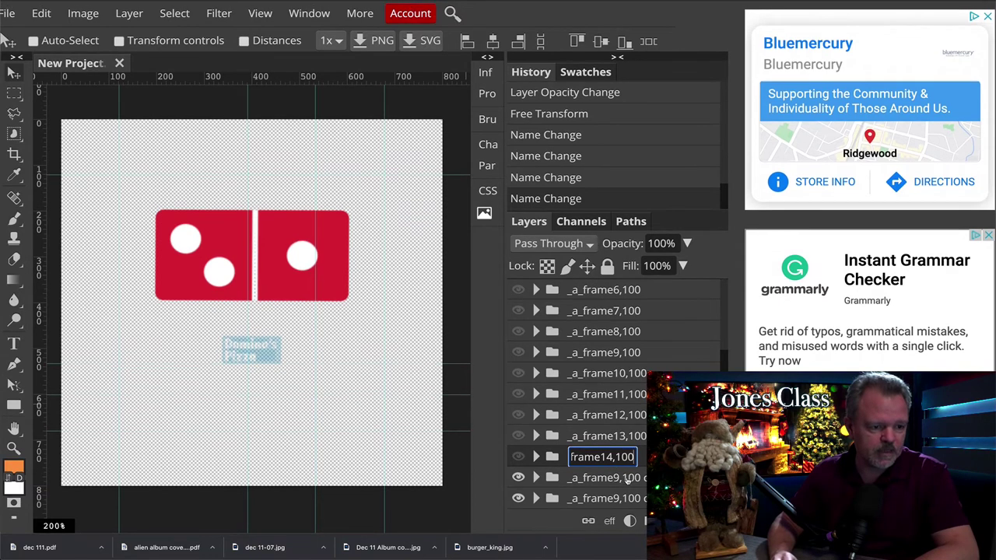
Rename the copy folder directly below _a_frame14,100 as _a_frame15,100, removing its copy suffix.
{"action": "double_click", "coordinate": [627, 479]}
{"action": "left_click", "coordinate": [619, 479]}
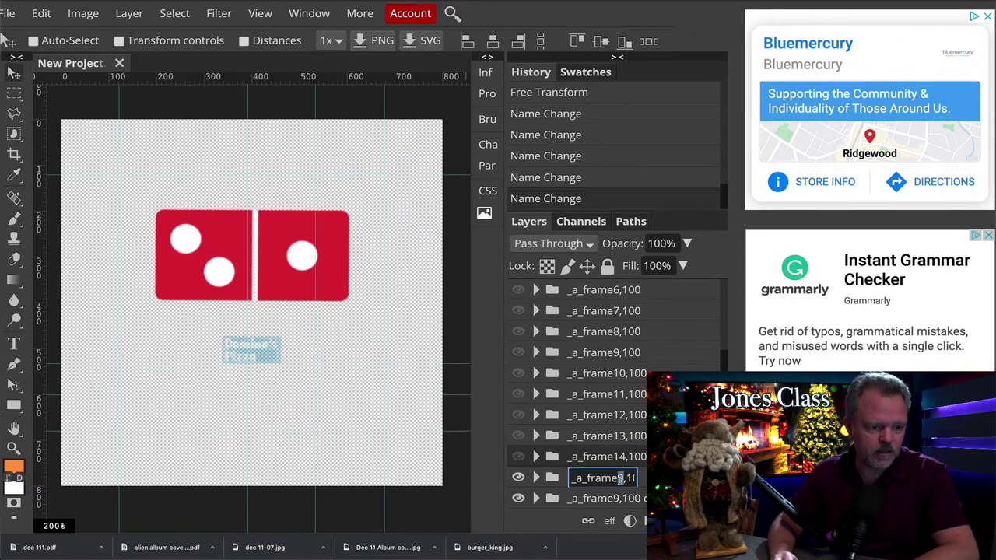
{"action": "type", "text": "15"}
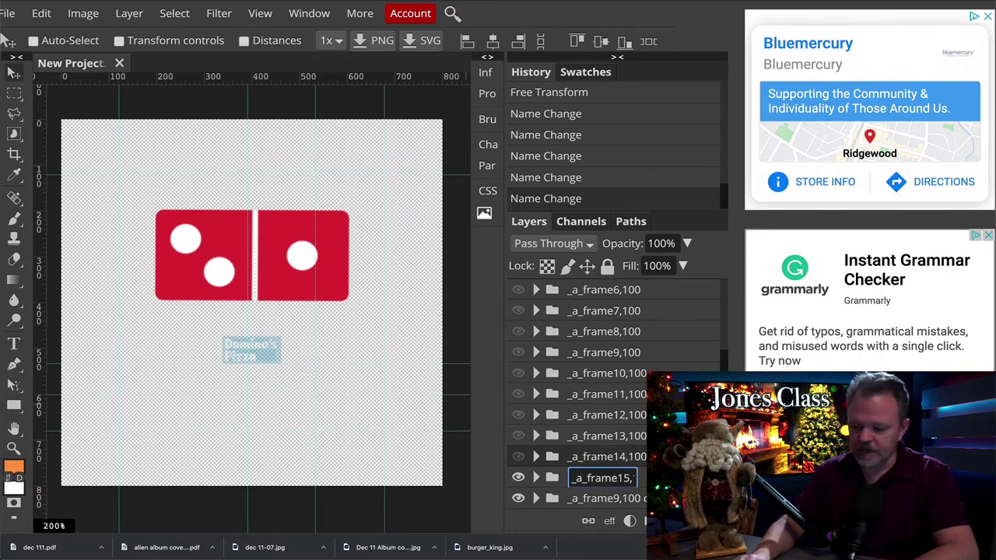
{"action": "key", "text": "End"}
{"action": "key", "text": "Left"}
{"action": "key", "text": "Left"}
{"action": "key", "text": "Left"}
{"action": "key", "text": "Left"}
{"action": "key", "text": "Left"}
{"action": "key", "text": "Left"}
{"action": "key", "text": "Left"}
{"action": "key", "text": "Left"}
{"action": "key", "text": "Left"}
{"action": "key", "text": "Left"}
{"action": "key", "text": "Left"}
{"action": "key", "text": "Left"}
{"action": "key", "text": "Left"}
{"action": "key", "text": "Left"}
{"action": "key", "text": "Left"}
{"action": "key", "text": "Left"}
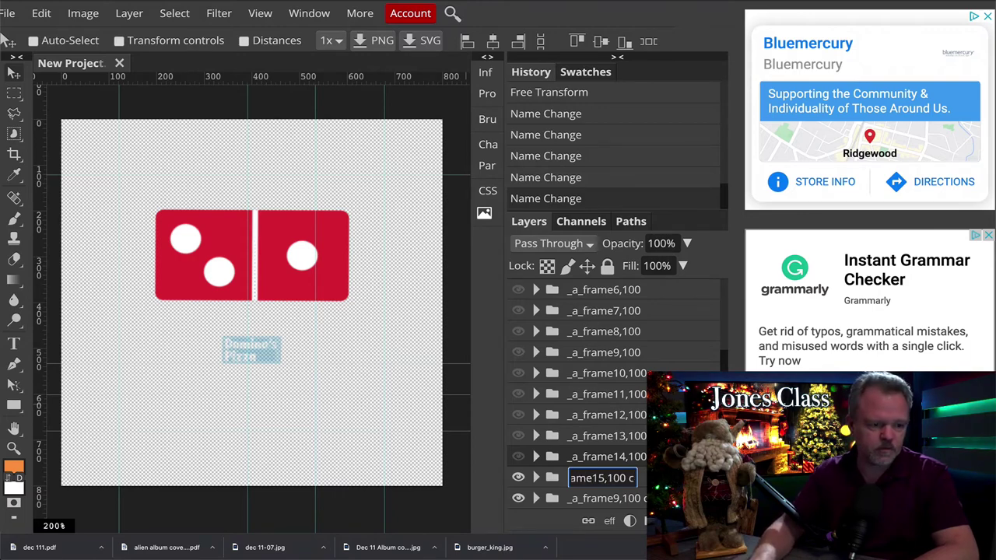
{"action": "key", "text": "Delete"}
{"action": "key", "text": "Delete"}
{"action": "key", "text": "Delete"}
{"action": "key", "text": "Delete"}
{"action": "key", "text": "Delete"}
{"action": "key", "text": "Delete"}
{"action": "key", "text": "Delete"}
{"action": "key", "text": "Return"}
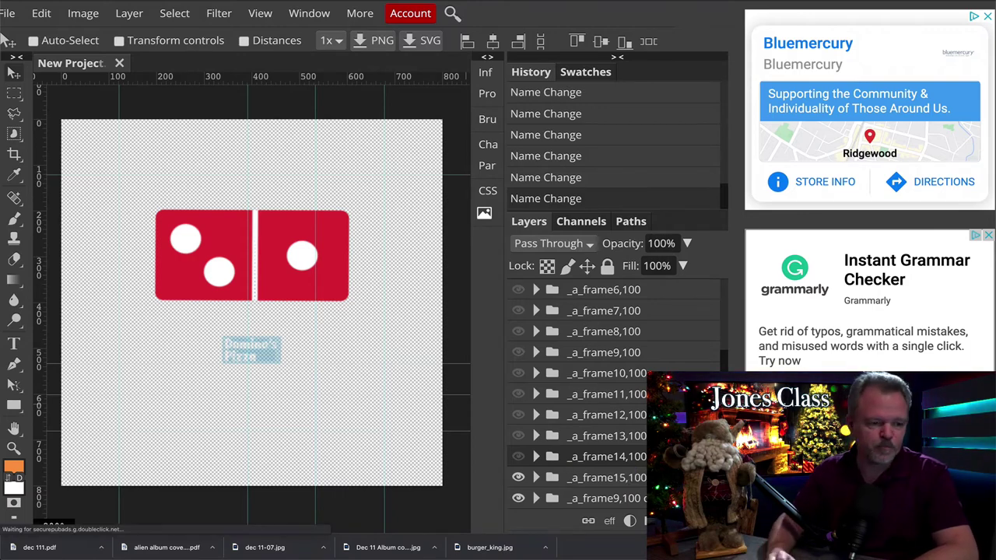
Rename the copy folder directly below _a_frame15,100 as _a_frame16,100, removing its copy suffix.
{"action": "double_click", "coordinate": [625, 498]}
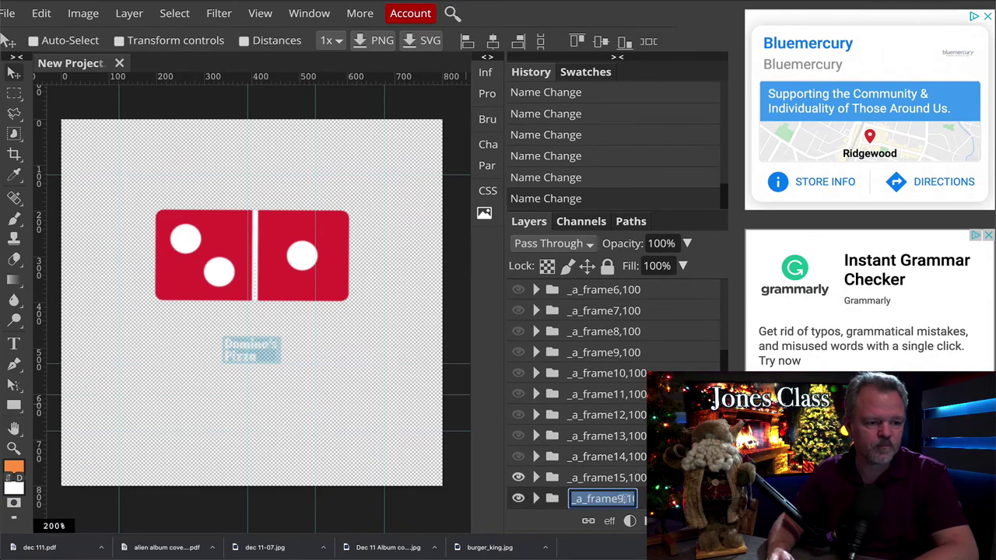
{"action": "left_click", "coordinate": [618, 499]}
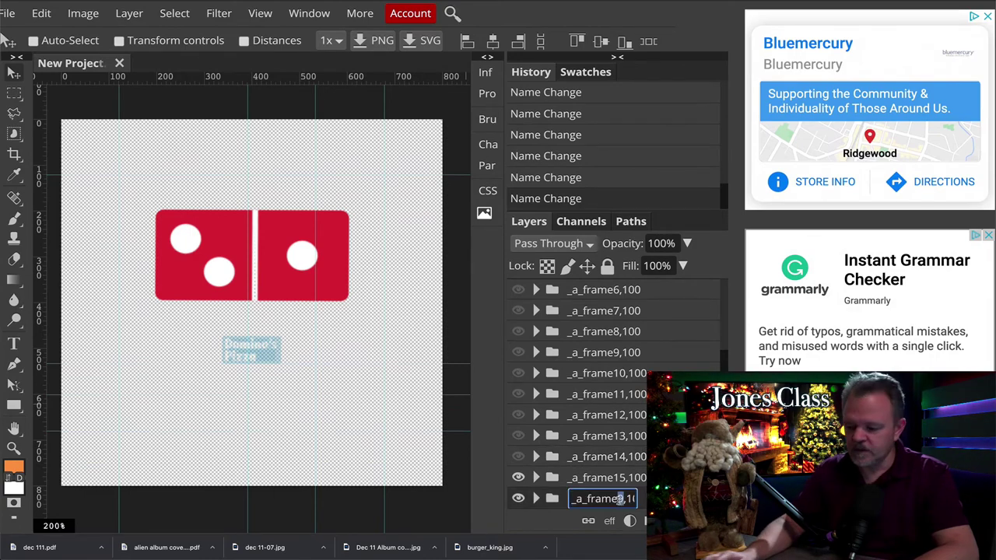
{"action": "key", "text": "Delete"}
{"action": "type", "text": "16"}
{"action": "key", "text": "End"}
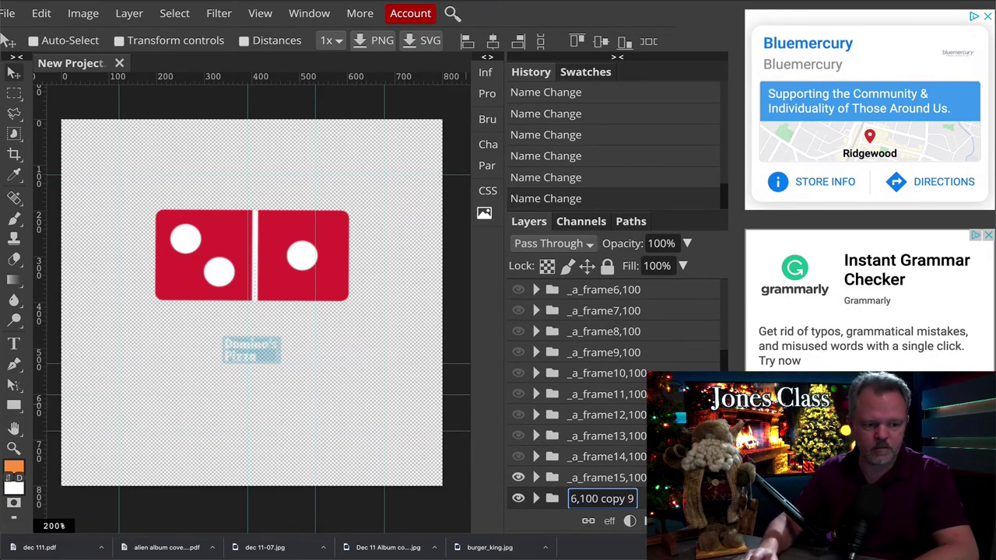
{"action": "key", "text": "Left"}
{"action": "key", "text": "Left"}
{"action": "key", "text": "Left"}
{"action": "key", "text": "Left"}
{"action": "key", "text": "Left"}
{"action": "key", "text": "Left"}
{"action": "key", "text": "Left"}
{"action": "key", "text": "Left"}
{"action": "key", "text": "Left"}
{"action": "key", "text": "Left"}
{"action": "key", "text": "Left"}
{"action": "key", "text": "Left"}
{"action": "key", "text": "Left"}
{"action": "key", "text": "Left"}
{"action": "key", "text": "Left"}
{"action": "key", "text": "Left"}
{"action": "key", "text": "Left"}
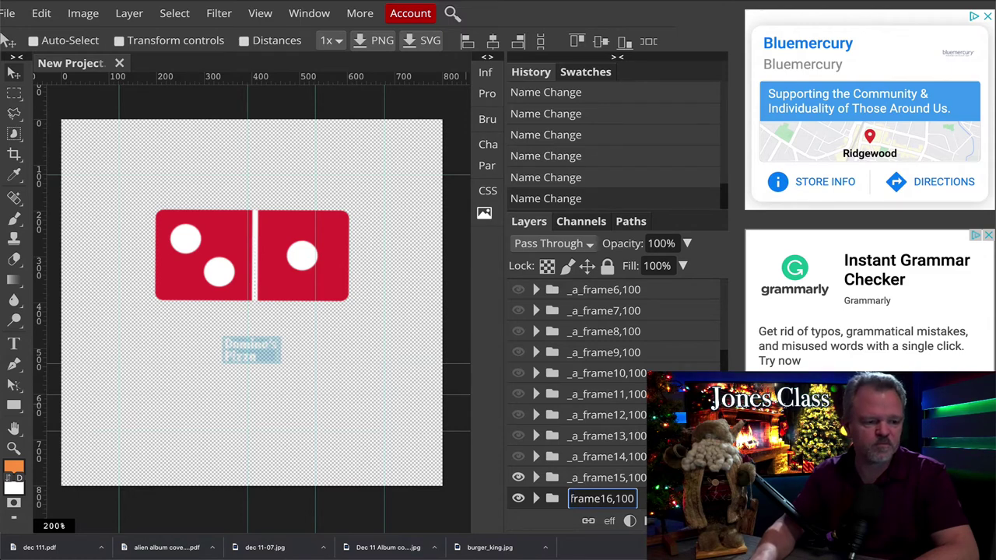
{"action": "key", "text": "Return"}
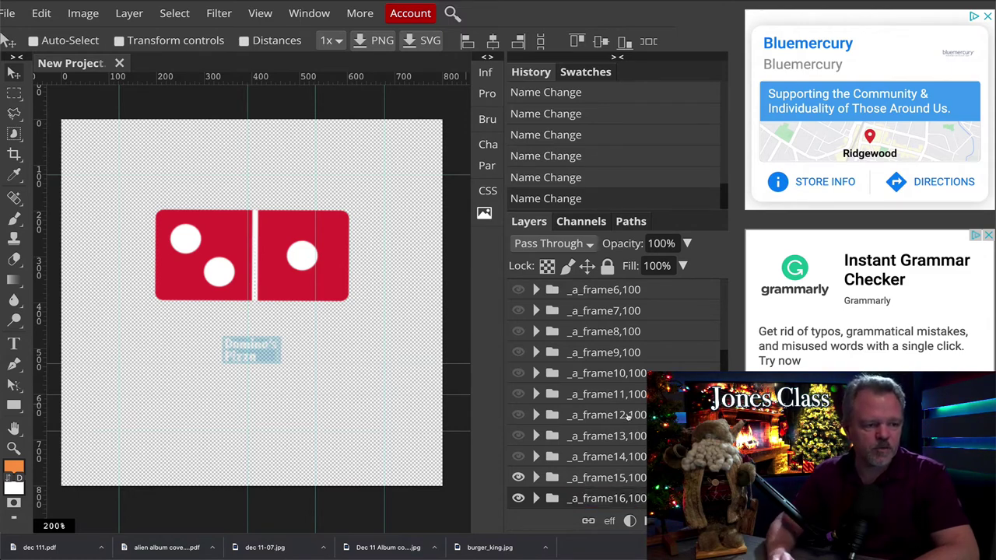
Save the project to the Desktop as an Adobe Photoshop document named FACT FOOD.
{"action": "scroll", "coordinate": [632, 433], "scroll_direction": "up", "scroll_amount": 5}
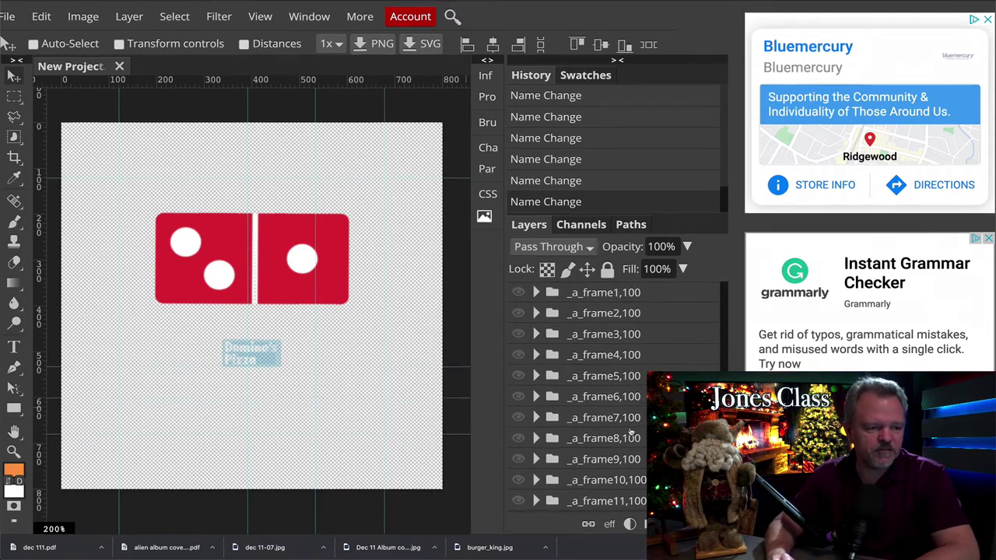
{"action": "scroll", "coordinate": [632, 433], "scroll_direction": "down", "scroll_amount": 5}
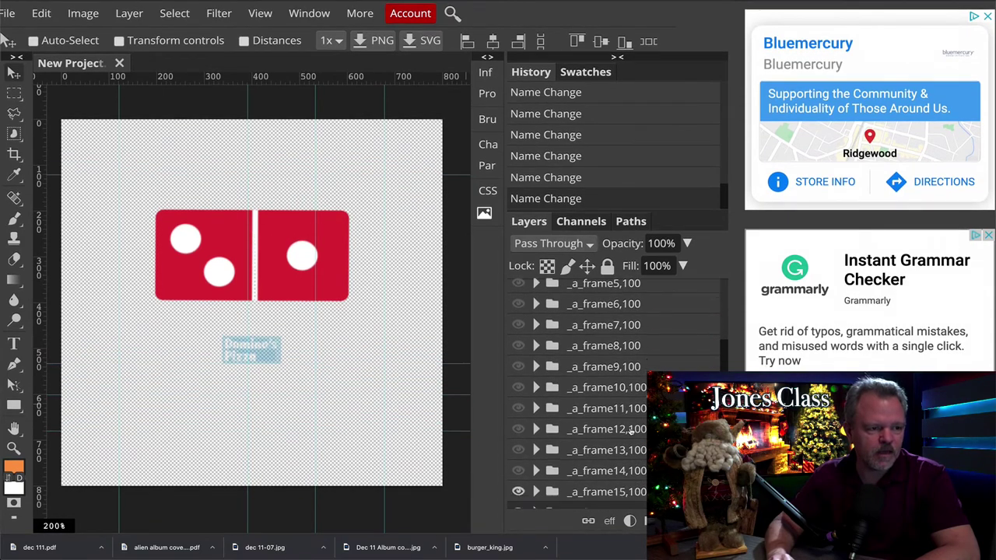
{"action": "scroll", "coordinate": [632, 433], "scroll_direction": "up", "scroll_amount": 5}
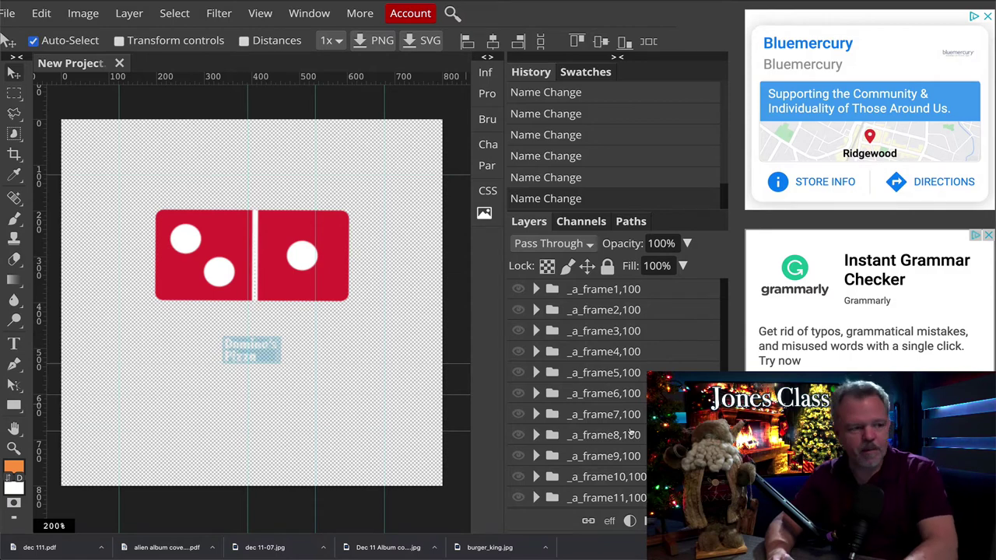
{"action": "key", "text": "super+s"}
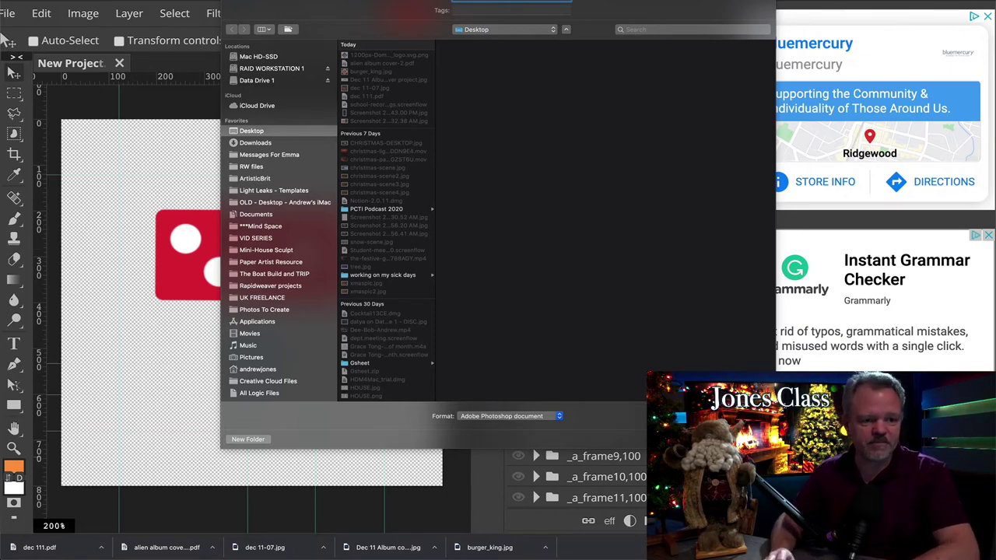
{"action": "key", "text": "Return"}
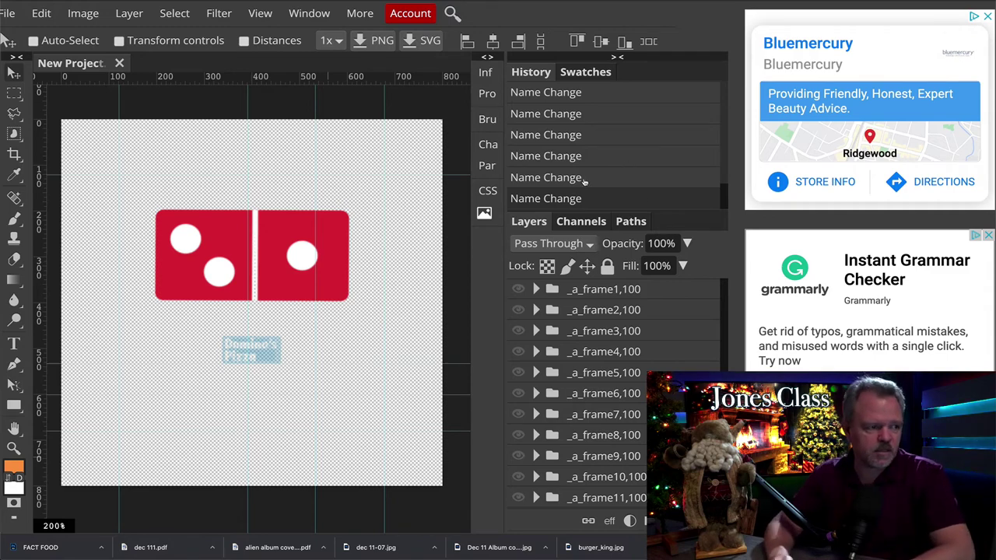
Preview the animation in the GIF export settings with the repeat count set to 0.
{"action": "left_click", "coordinate": [11, 15]}
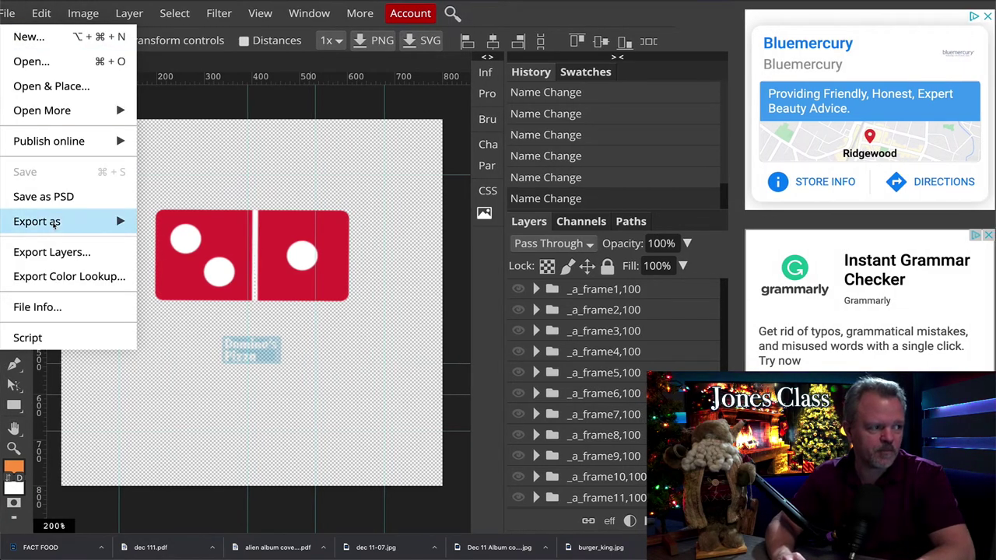
{"action": "mouse_move", "coordinate": [54, 221]}
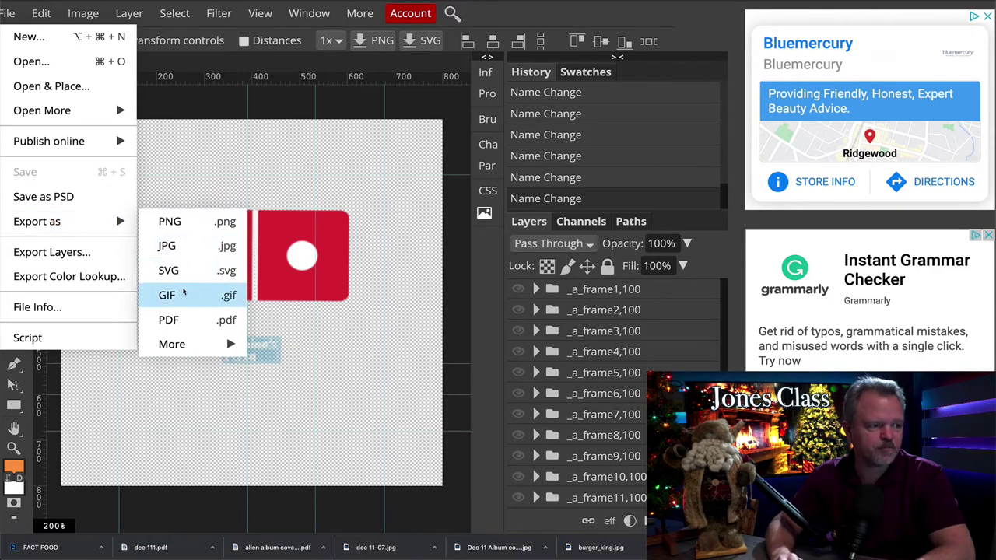
{"action": "left_click", "coordinate": [184, 292]}
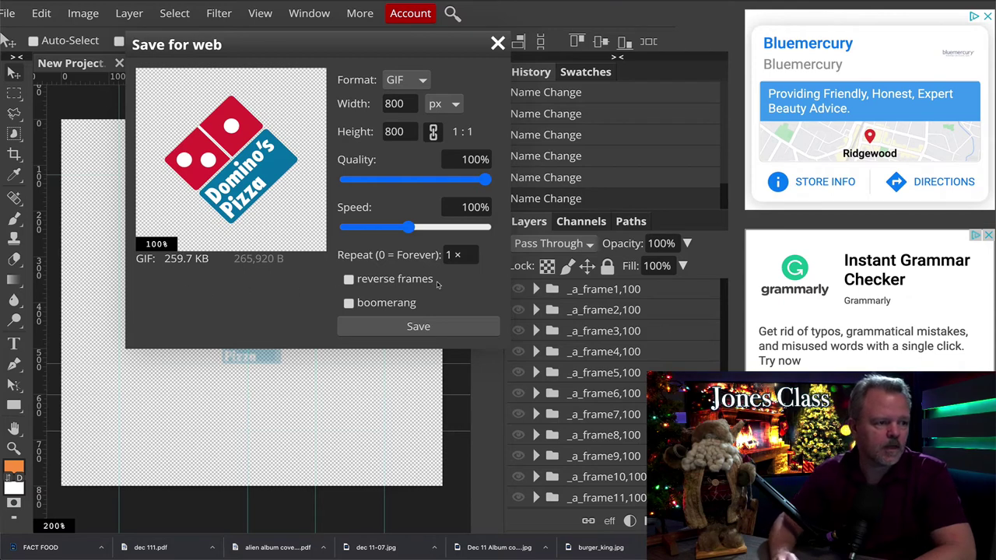
{"action": "double_click", "coordinate": [462, 255]}
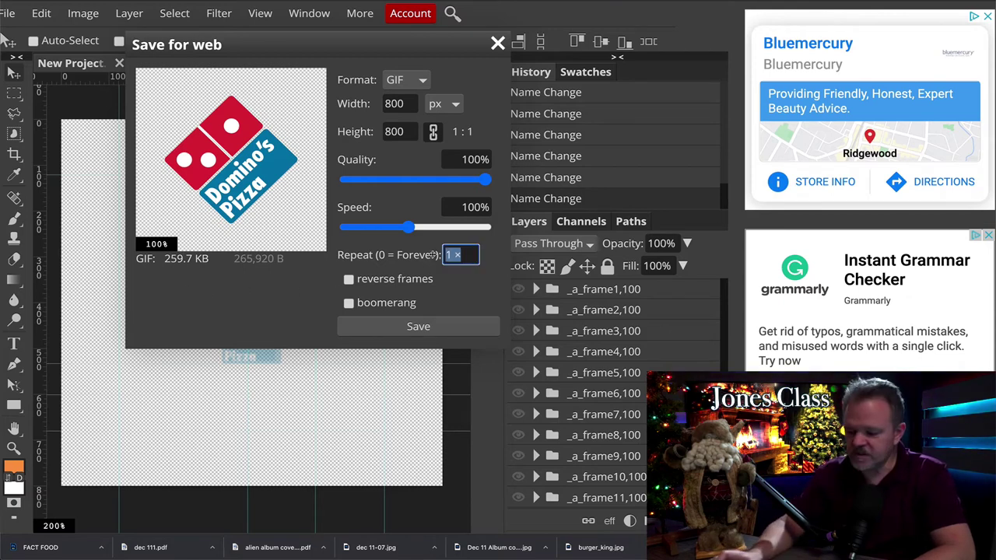
{"action": "type", "text": "0"}
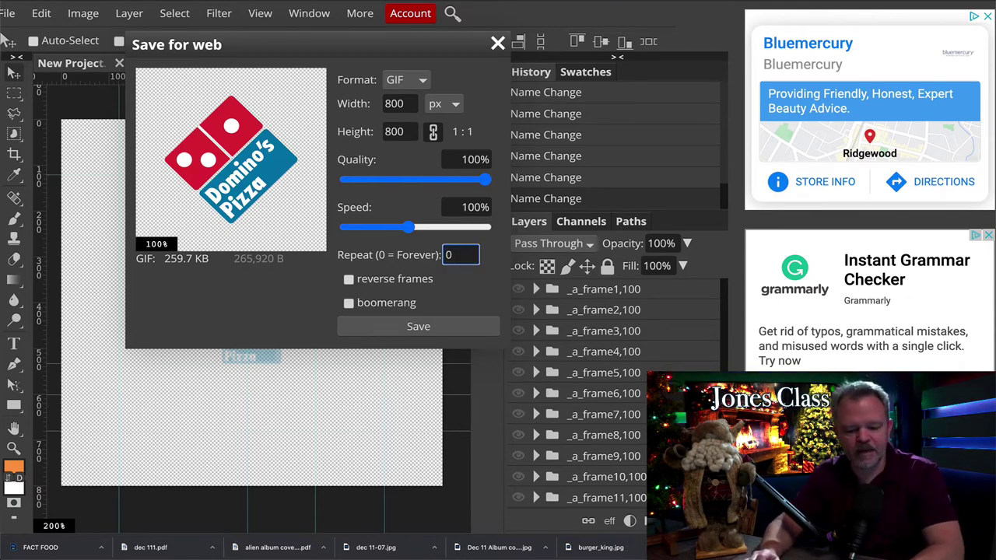
{"action": "key", "text": "Tab"}
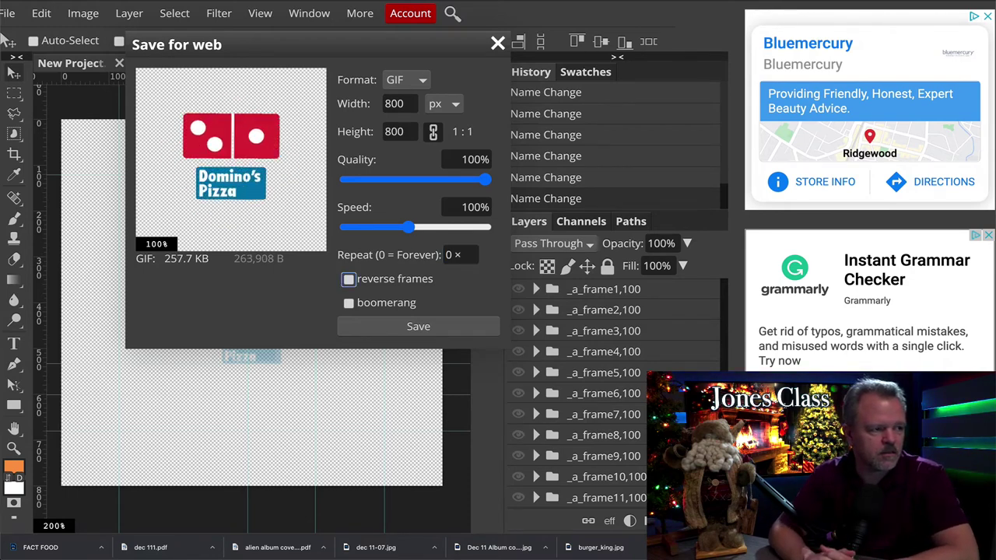
Preview the GIF with boomerang enabled and repeat set to 1, check it without boomerang, and close the export without saving.
{"action": "left_click", "coordinate": [363, 303]}
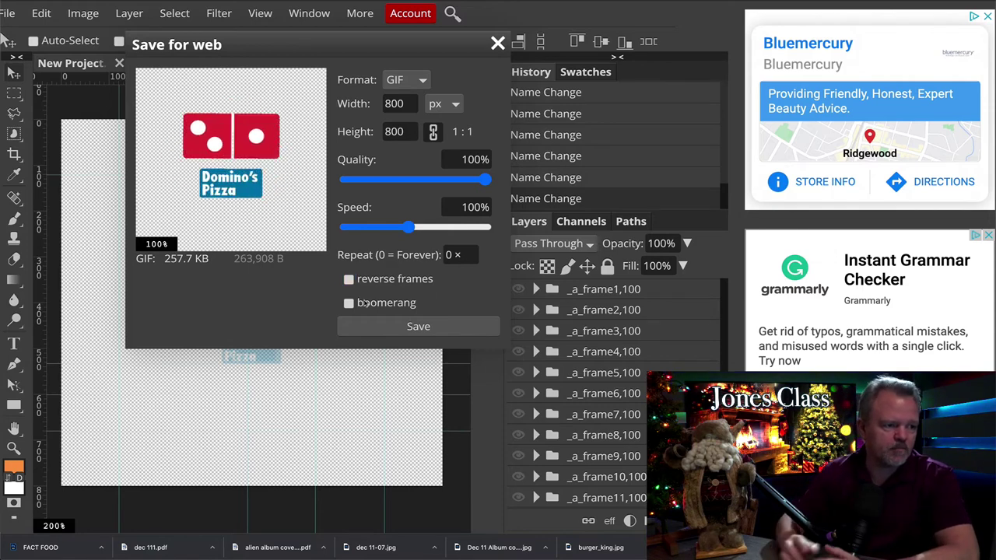
{"action": "left_click", "coordinate": [363, 303]}
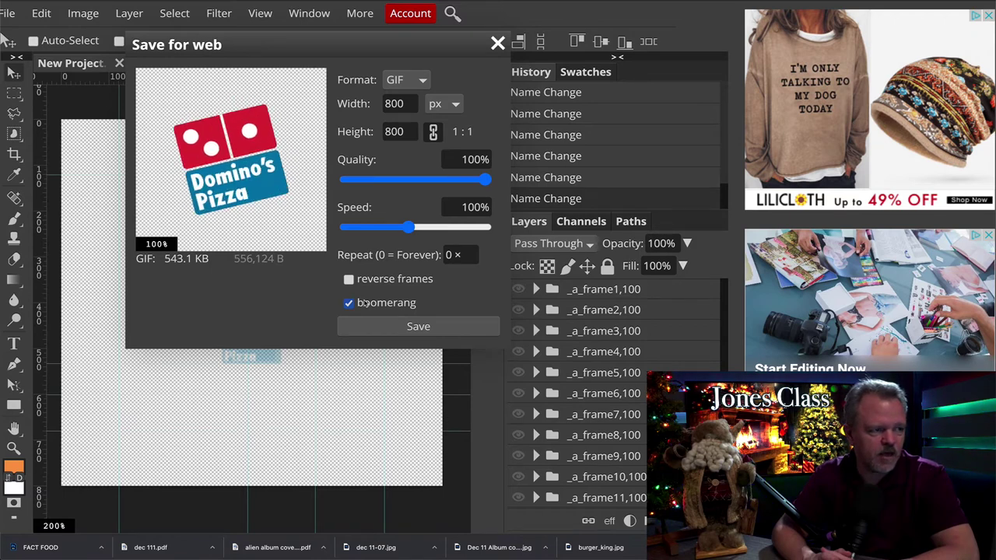
{"action": "left_click", "coordinate": [459, 254]}
{"action": "type", "text": "1"}
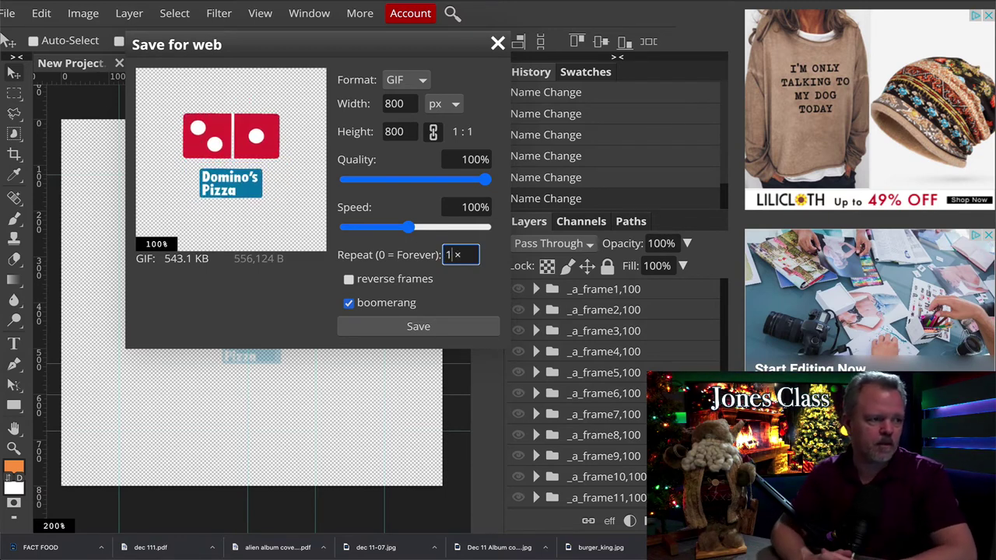
{"action": "key", "text": "Tab"}
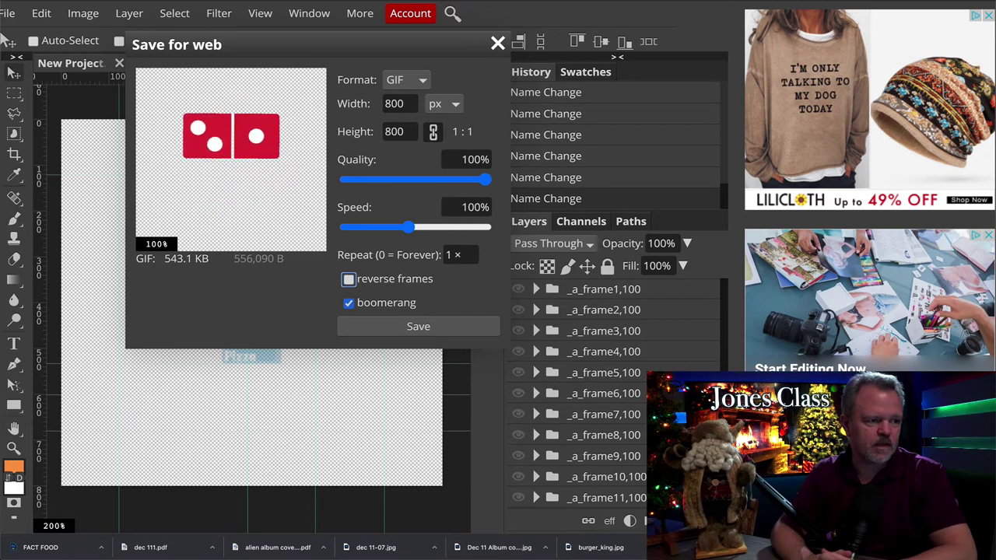
{"action": "left_click", "coordinate": [350, 303]}
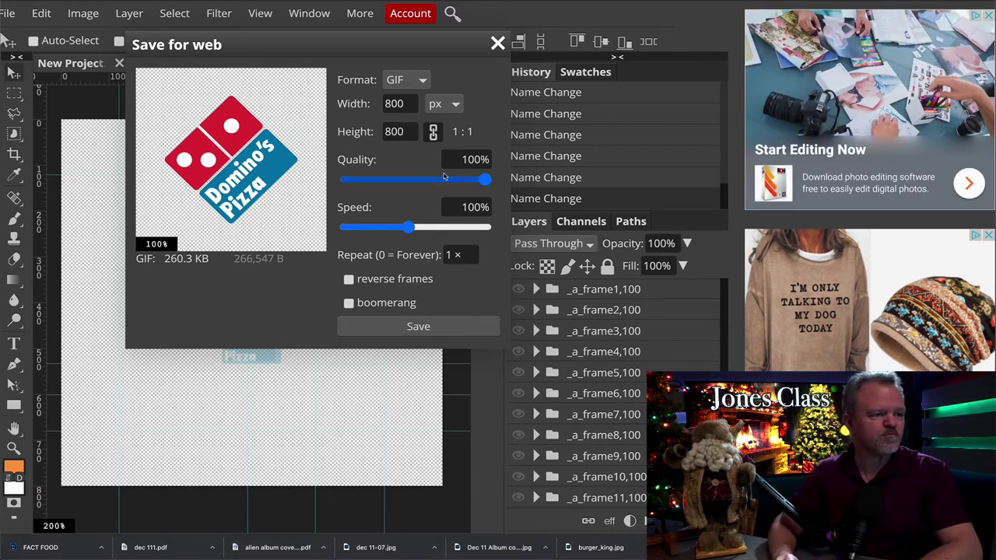
{"action": "left_click", "coordinate": [498, 44]}
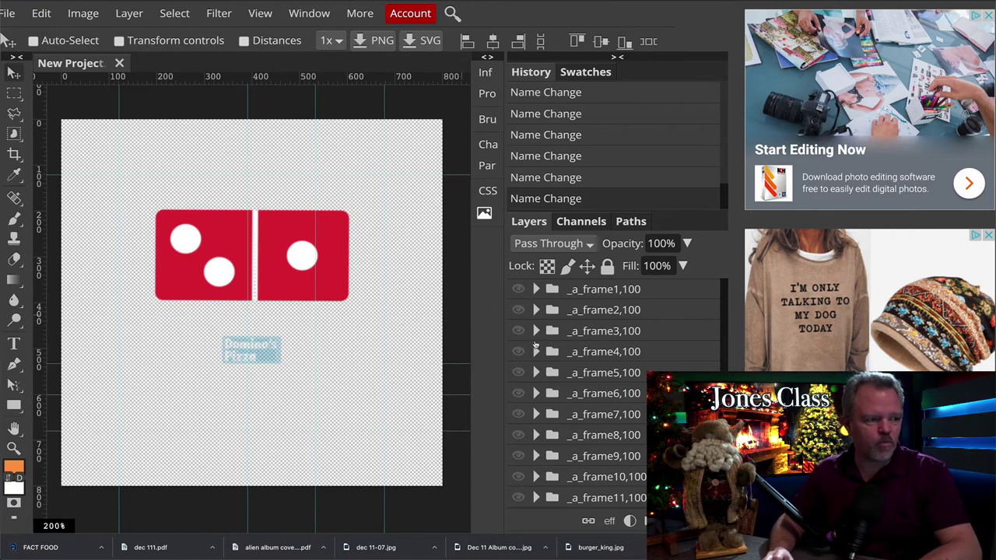
{"action": "scroll", "coordinate": [535, 319], "scroll_direction": "down", "scroll_amount": 3}
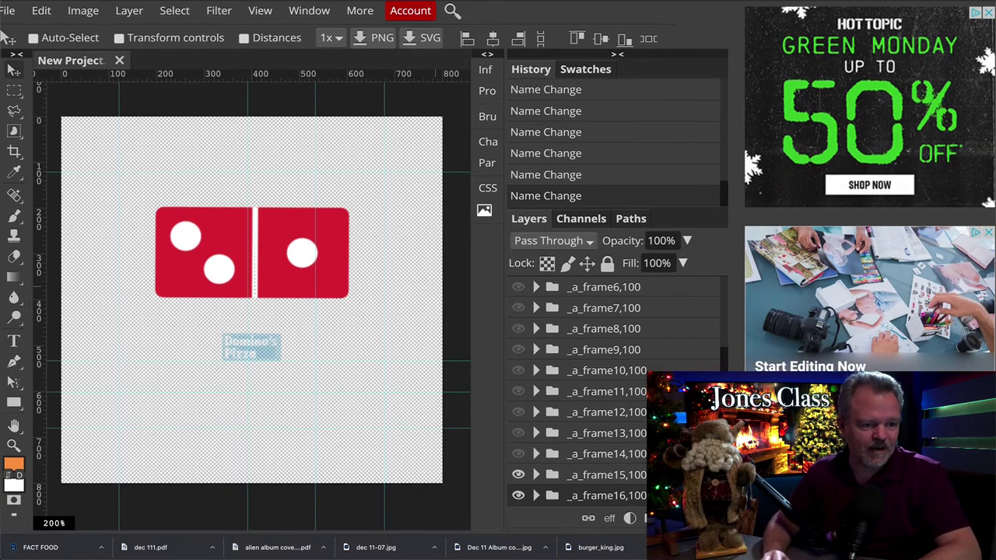
{"action": "left_click", "coordinate": [600, 499]}
{"action": "key", "text": "ctrl+j"}
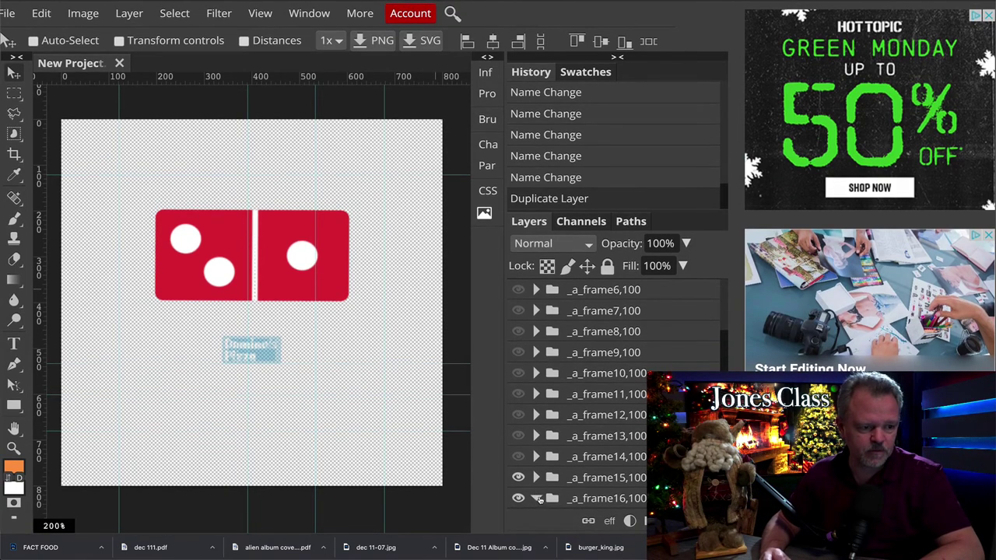
{"action": "left_click", "coordinate": [536, 498]}
{"action": "left_click", "coordinate": [595, 399]}
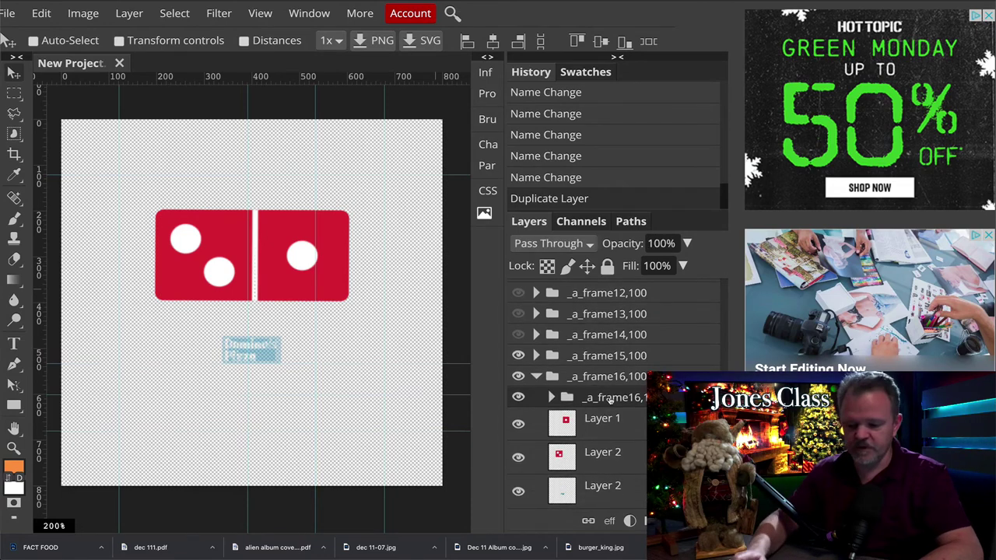
{"action": "key", "text": "Delete"}
{"action": "left_click", "coordinate": [536, 397]}
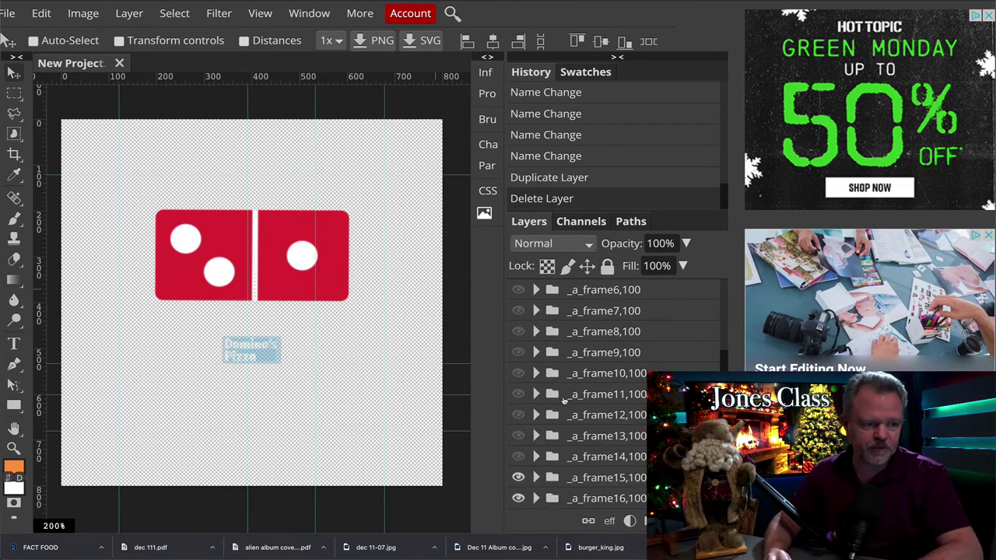
Duplicate the _a_frame16,100 folder directly below itself, expand the copy, and hide _a_frame15,100.
{"action": "left_click_drag", "start_coordinate": [553, 500], "coordinate": [554, 507]}
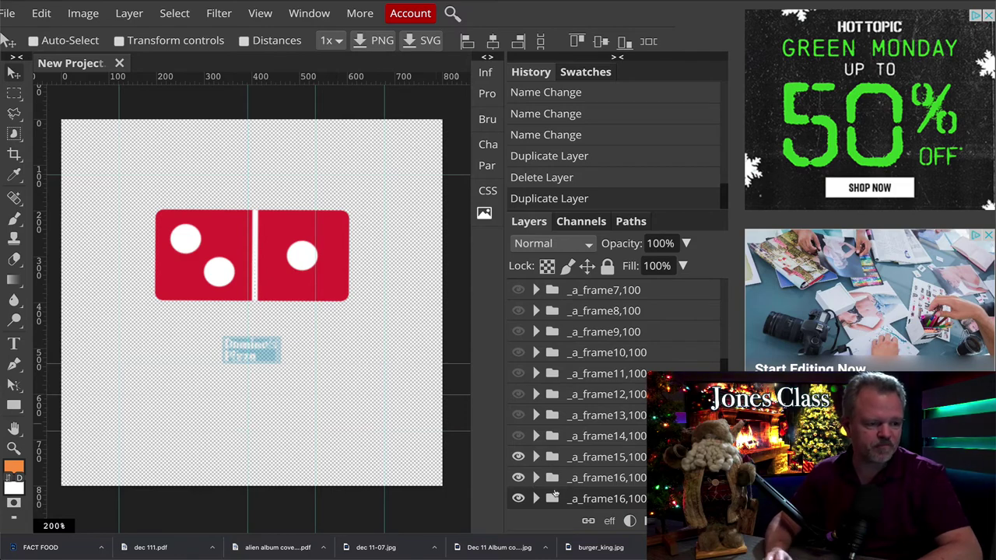
{"action": "left_click", "coordinate": [535, 498]}
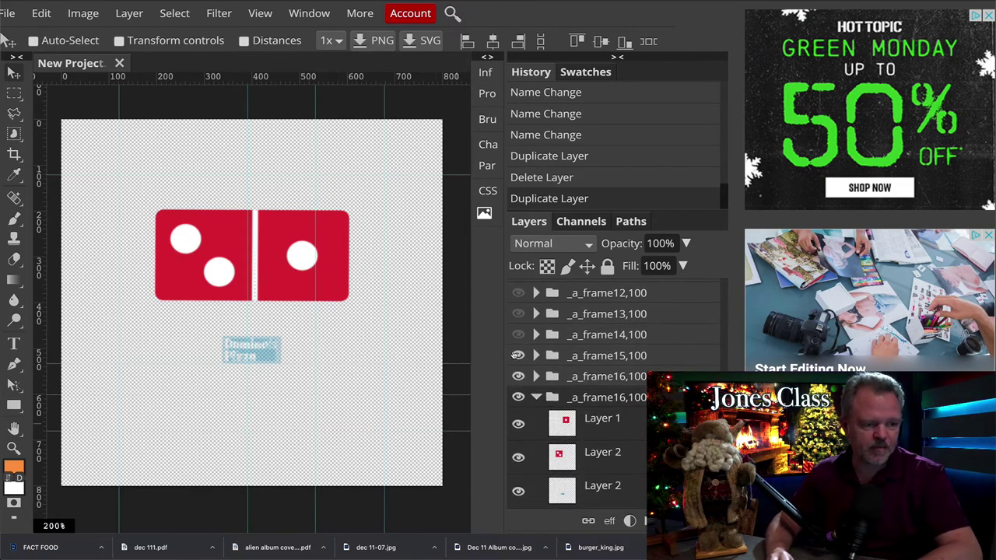
{"action": "left_click", "coordinate": [516, 355]}
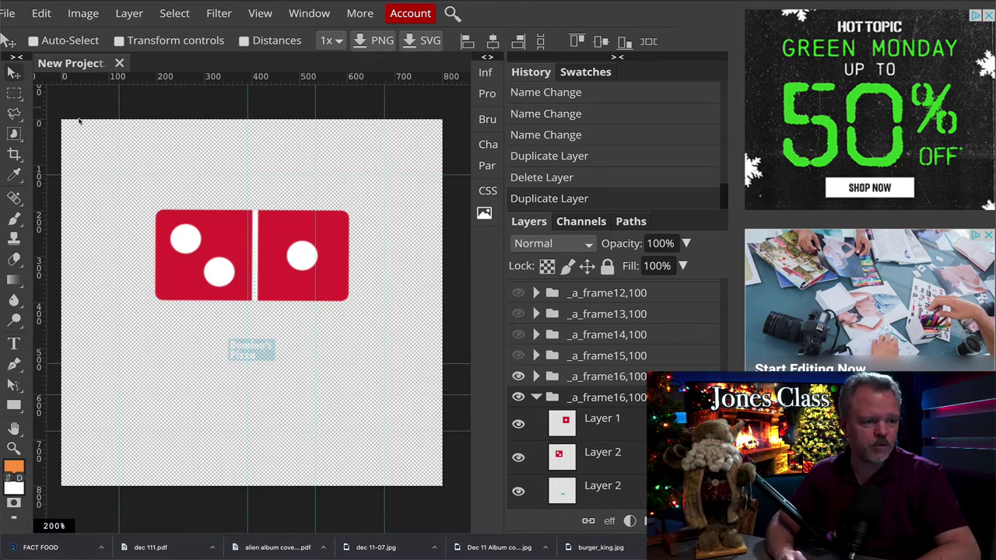
Move the one-dot tile in the new folder copy up about 20 px and hide the original _a_frame16,100 folder.
{"action": "left_click", "coordinate": [571, 436]}
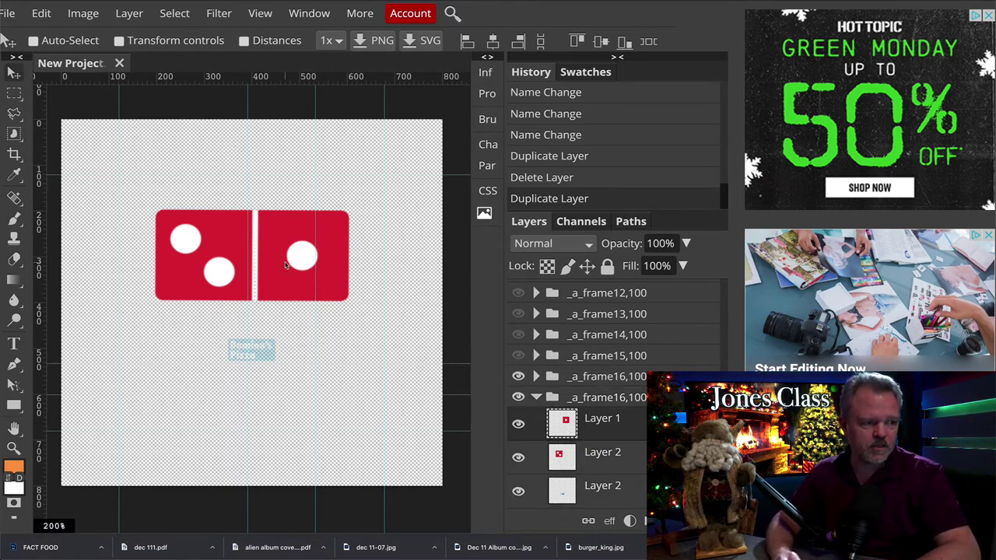
{"action": "left_click_drag", "start_coordinate": [286, 269], "coordinate": [286, 265]}
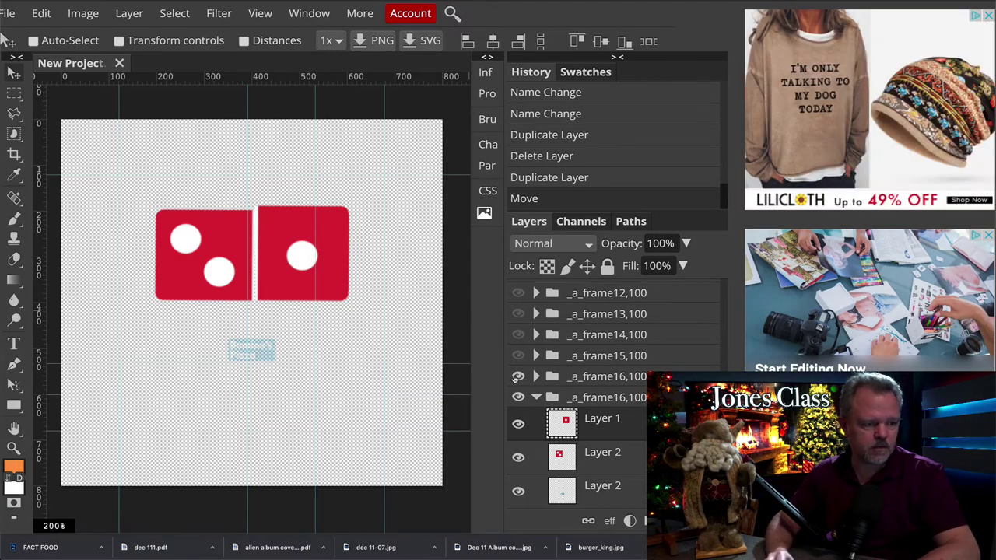
{"action": "left_click", "coordinate": [517, 377]}
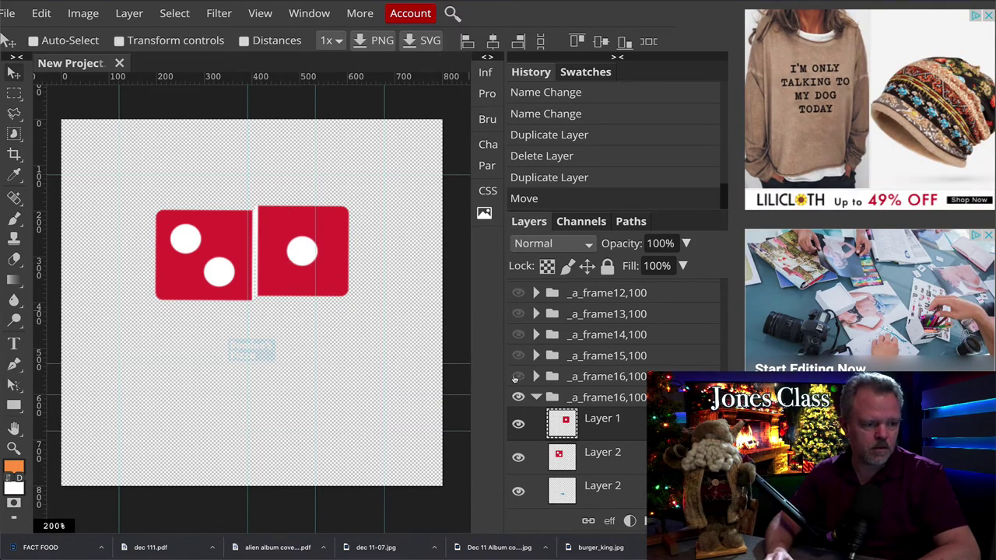
{"action": "key", "text": "shift+Up"}
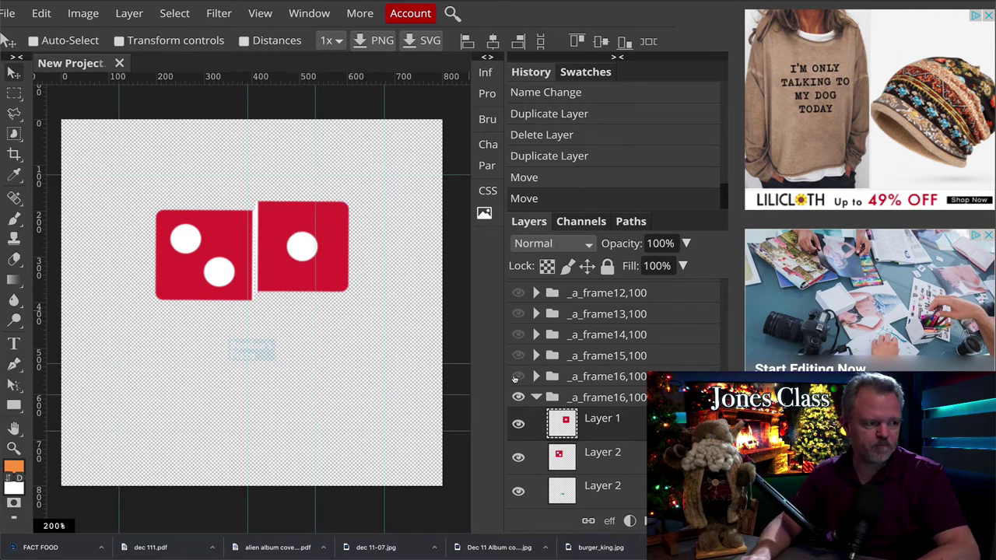
Move the two-dot tile in the same folder copy about 20 px to the left, and collapse the folder.
{"action": "left_click", "coordinate": [560, 456]}
{"action": "key", "text": "shift+Left"}
{"action": "key", "text": "shift+Left"}
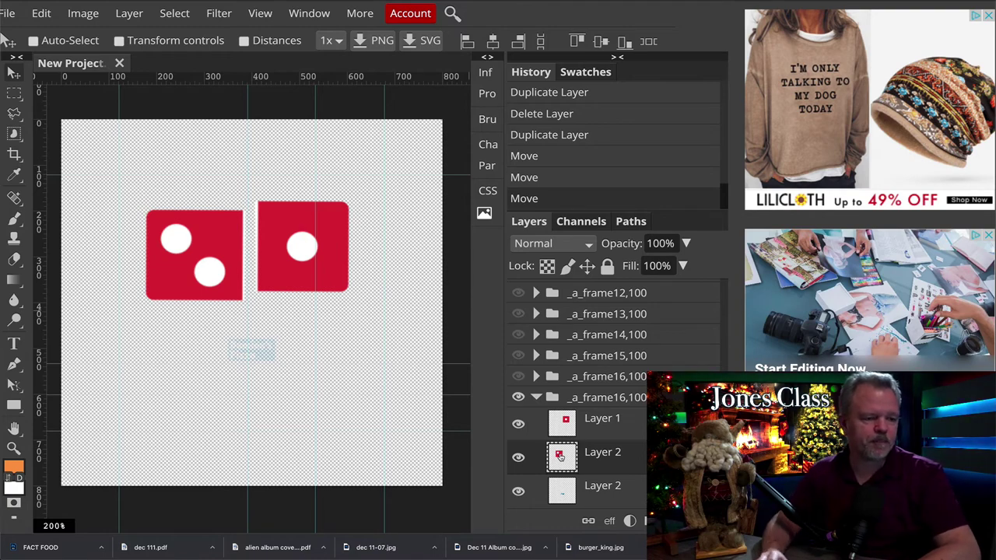
{"action": "left_click", "coordinate": [536, 398]}
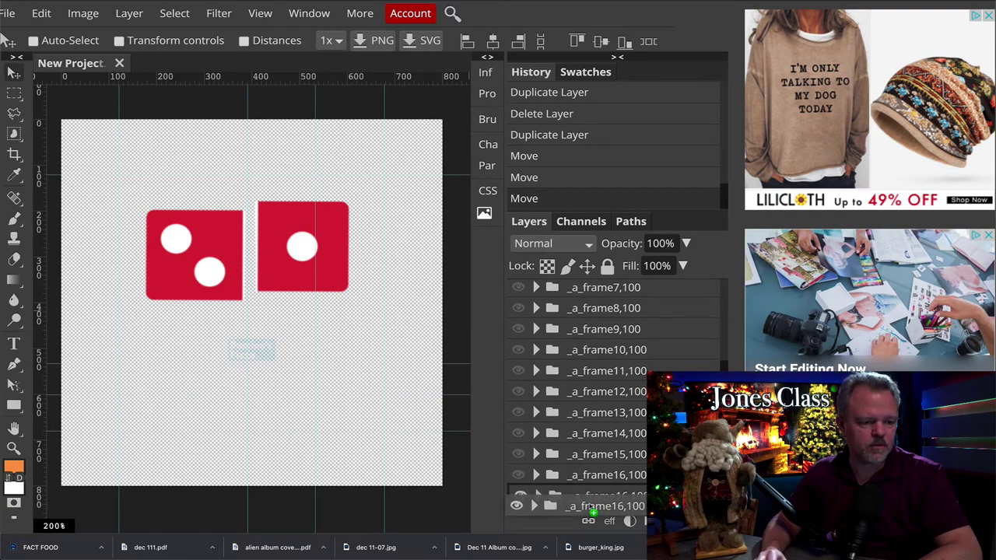
Duplicate the _a_frame16,100 copy folder directly below itself and expand the new copy.
{"action": "key", "text": "ctrl+j"}
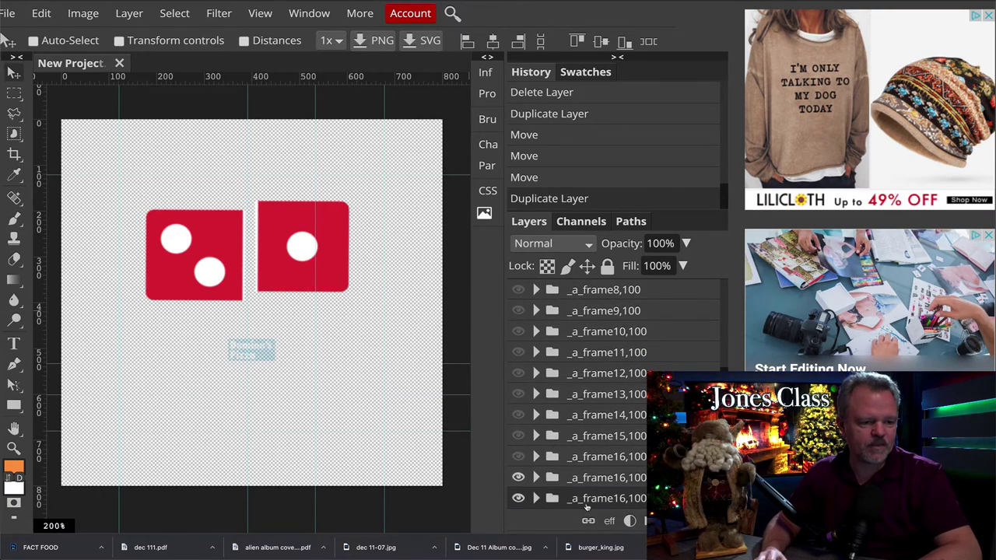
{"action": "left_click", "coordinate": [536, 498]}
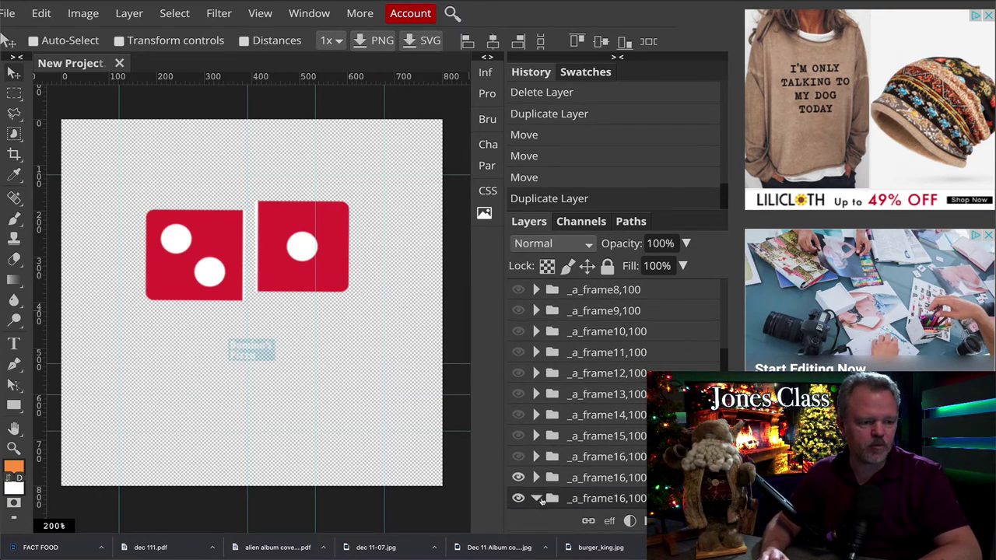
{"action": "scroll", "coordinate": [542, 500], "scroll_direction": "down", "scroll_amount": 3}
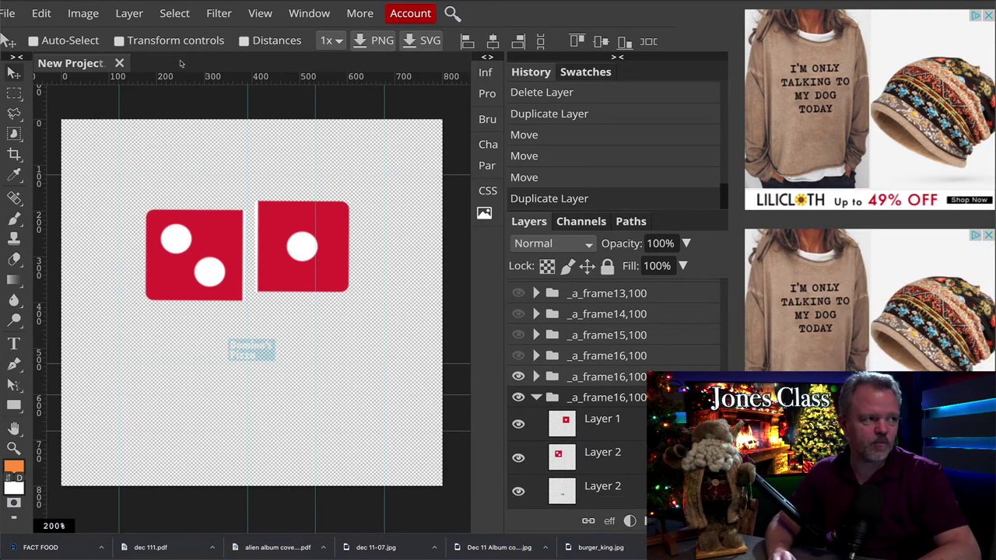
{"action": "left_click", "coordinate": [41, 13]}
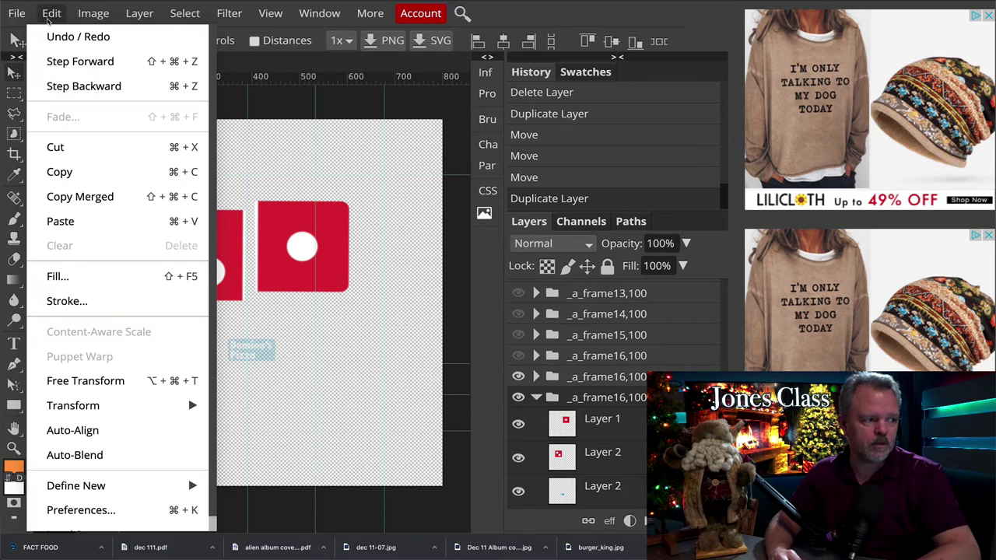
{"action": "mouse_move", "coordinate": [156, 403]}
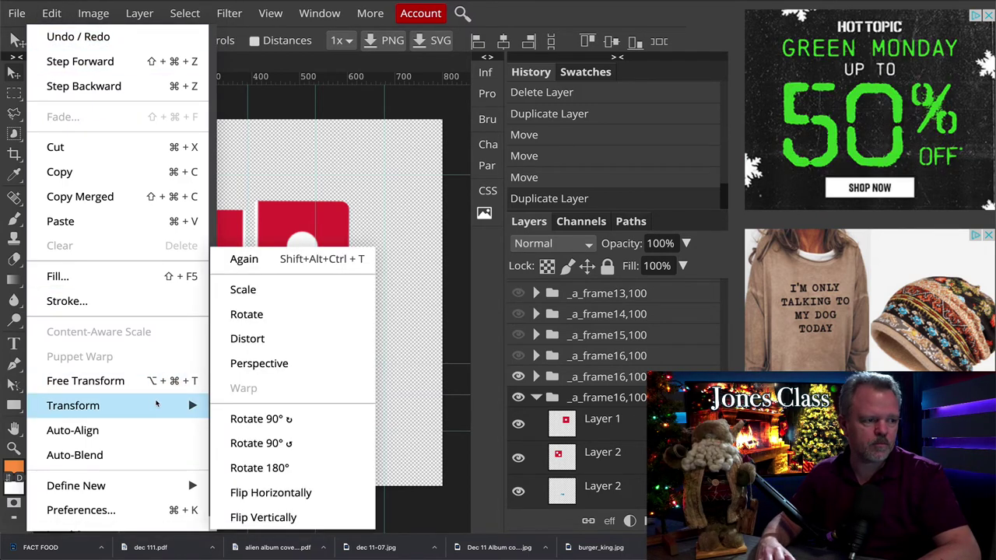
{"action": "left_click", "coordinate": [429, 403]}
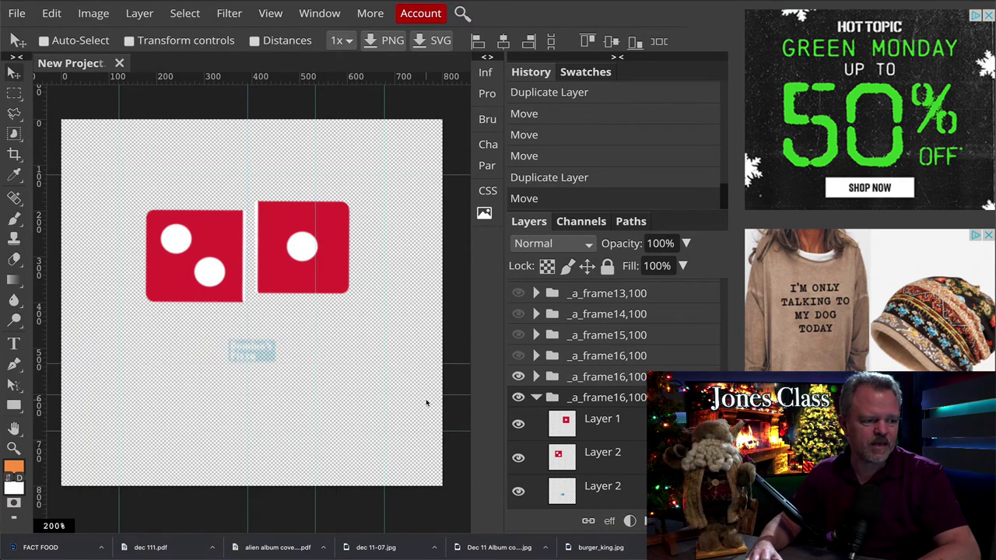
Move the one-dot tile in the expanded folder up about 20 px and hide the _a_frame16,100 copy folder above it.
{"action": "left_click", "coordinate": [585, 420]}
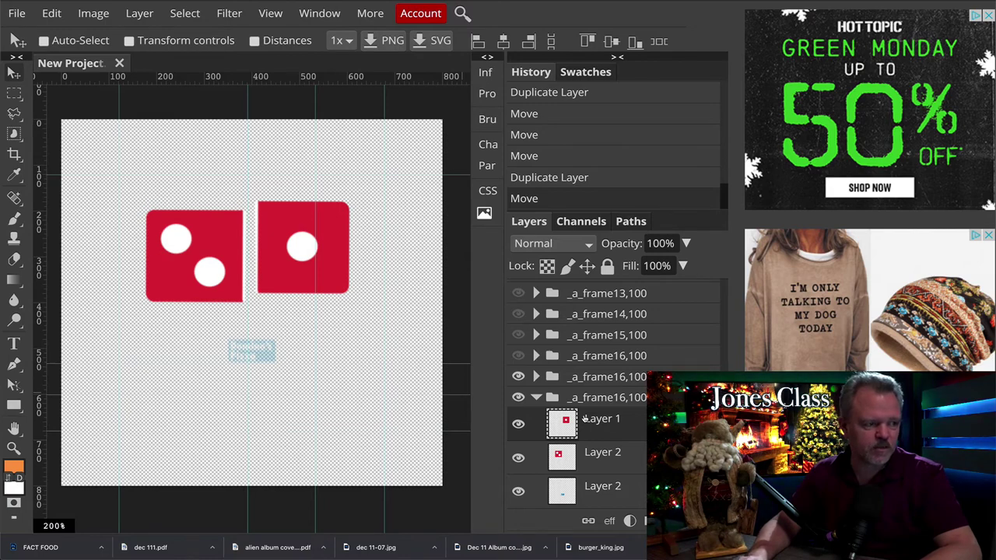
{"action": "key", "text": "shift+Up"}
{"action": "key", "text": "shift+Up"}
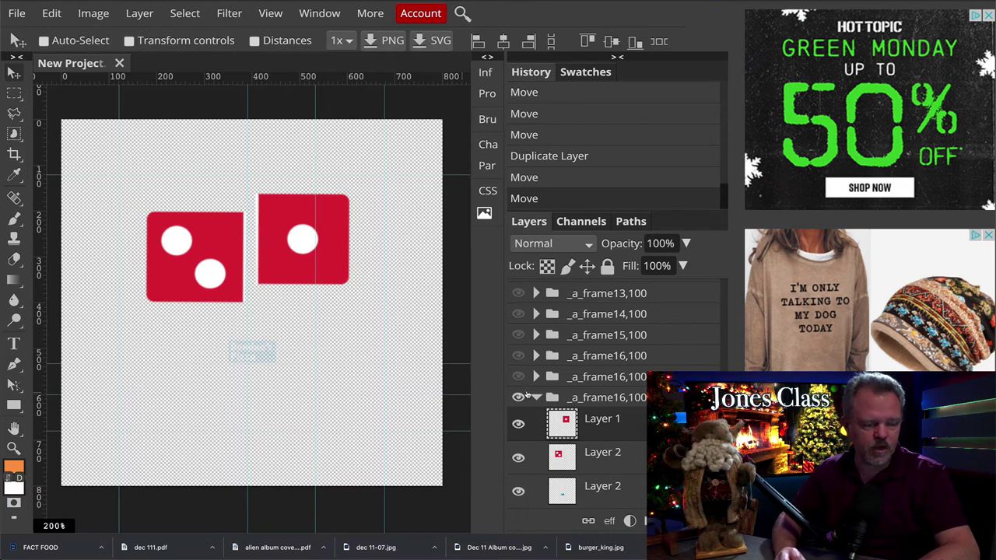
Move the two-dot tile in the same folder about 20 px to the left and collapse the folder.
{"action": "left_click", "coordinate": [557, 459]}
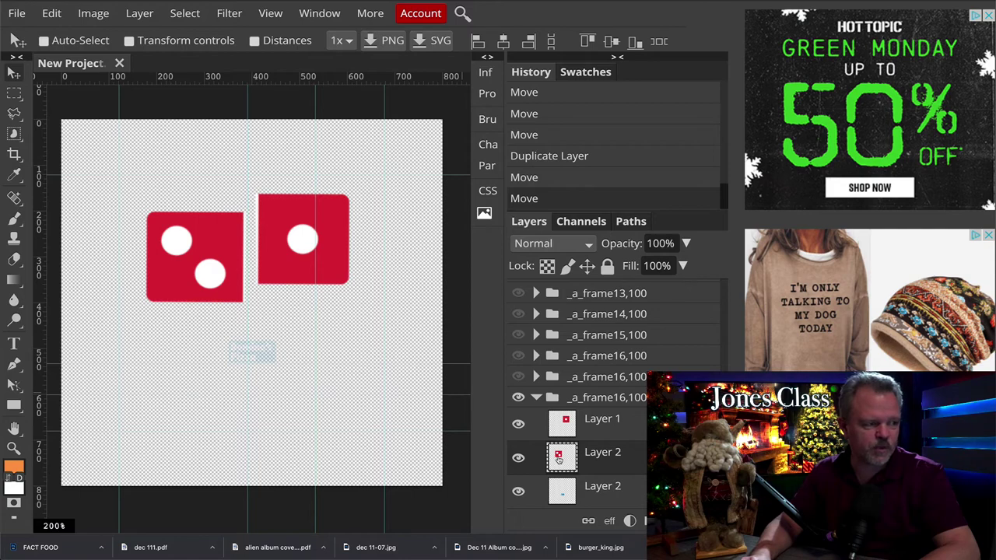
{"action": "key", "text": "shift+Left"}
{"action": "key", "text": "shift+Left"}
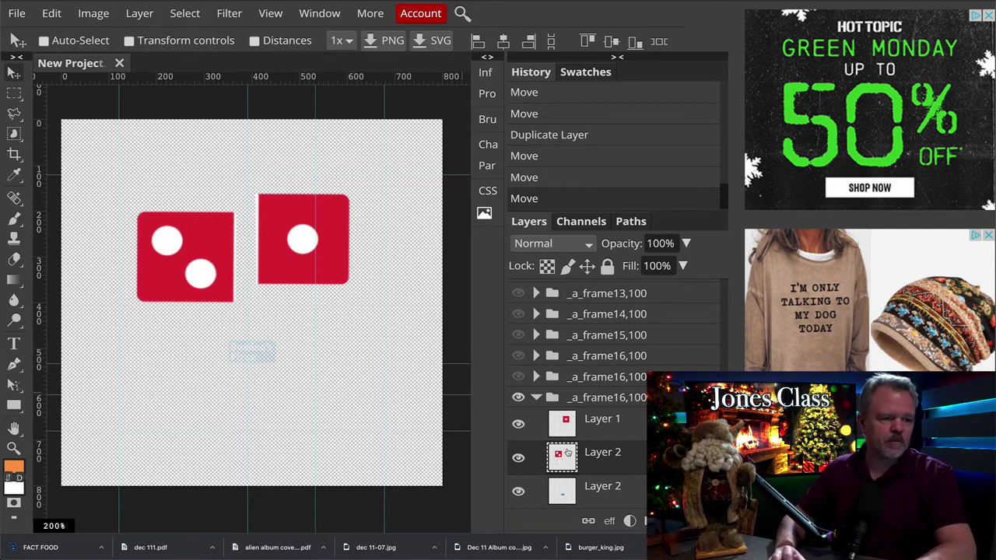
{"action": "left_click", "coordinate": [535, 396]}
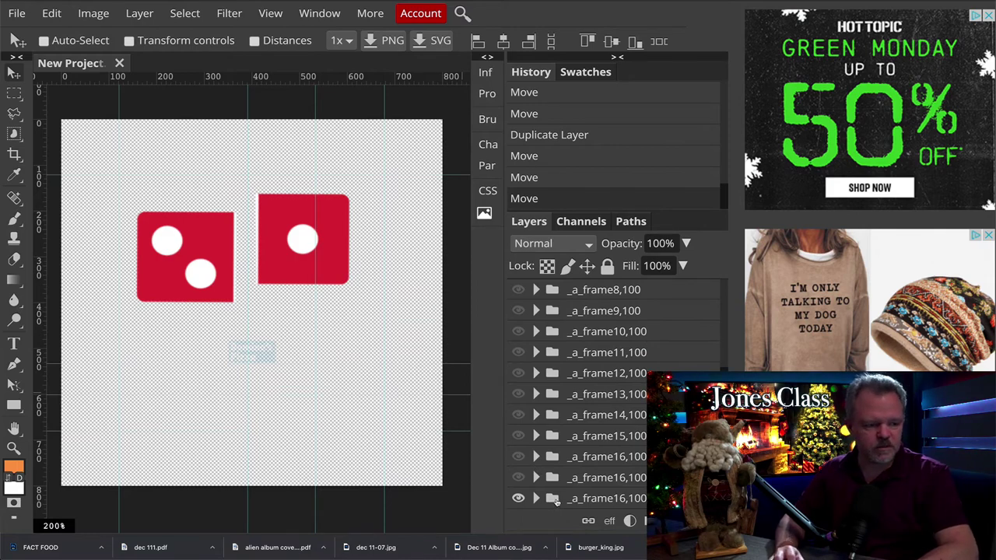
Duplicate the _a_frame16,100 copy 2 folder directly below itself, hide the source folder, and expand the duplicate.
{"action": "key", "text": "ctrl+j"}
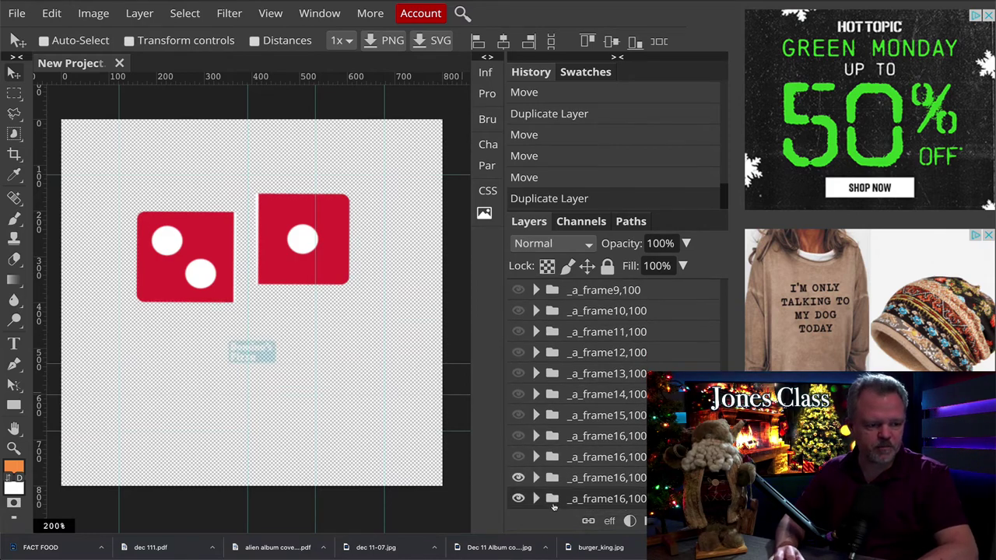
{"action": "left_click", "coordinate": [518, 478]}
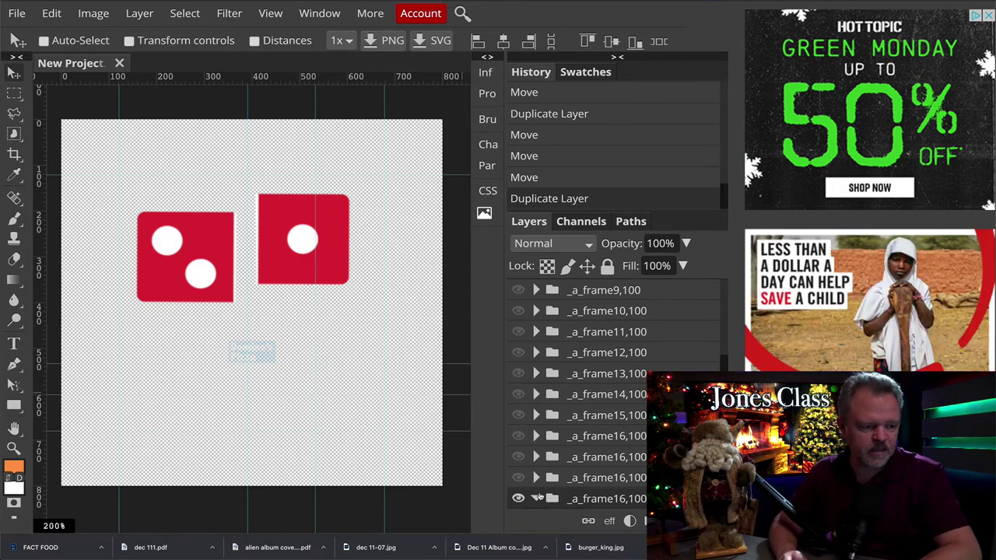
{"action": "left_click", "coordinate": [536, 498]}
Move the one-dot tile in the newly duplicated folder up about 20 px.
{"action": "left_click", "coordinate": [562, 437]}
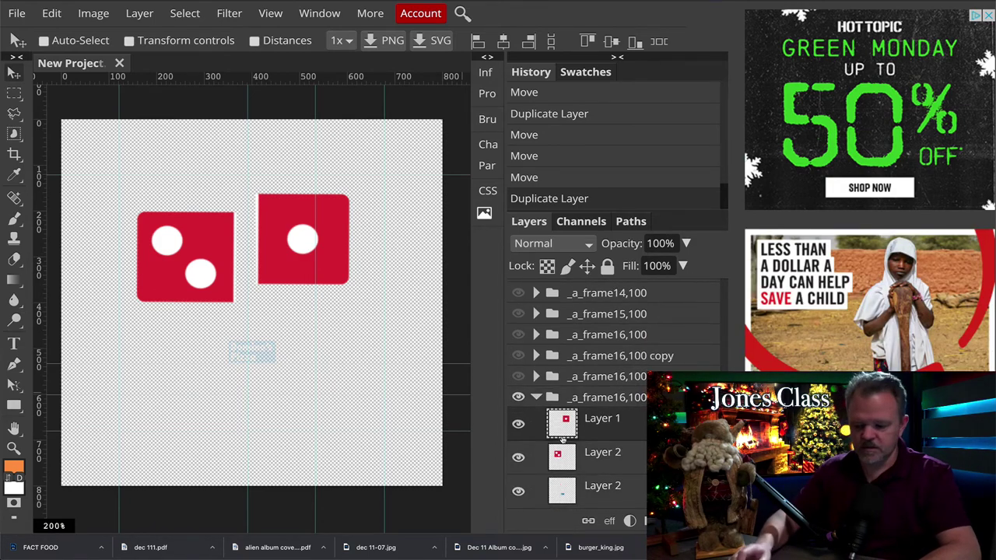
{"action": "key", "text": "Up"}
{"action": "key", "text": "Up"}
{"action": "key", "text": "Up"}
{"action": "key", "text": "Up"}
{"action": "key", "text": "Up"}
{"action": "key", "text": "Up"}
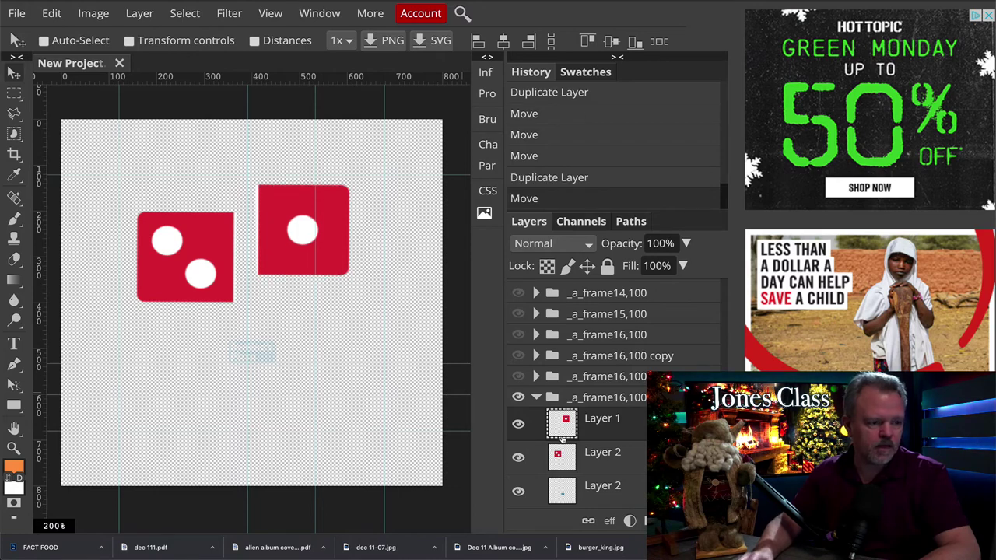
Move the two-dot tile in that folder about 20 px to the left and collapse the folder.
{"action": "left_click", "coordinate": [569, 459]}
{"action": "key", "text": "Left"}
{"action": "key", "text": "Left"}
{"action": "key", "text": "Left"}
{"action": "key", "text": "Left"}
{"action": "key", "text": "Left"}
{"action": "key", "text": "Left"}
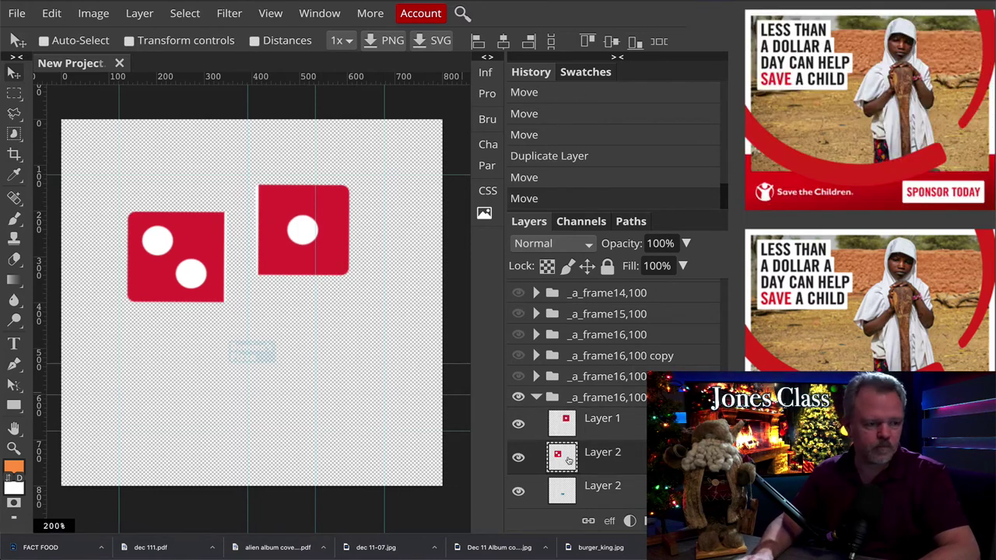
{"action": "left_click", "coordinate": [536, 397]}
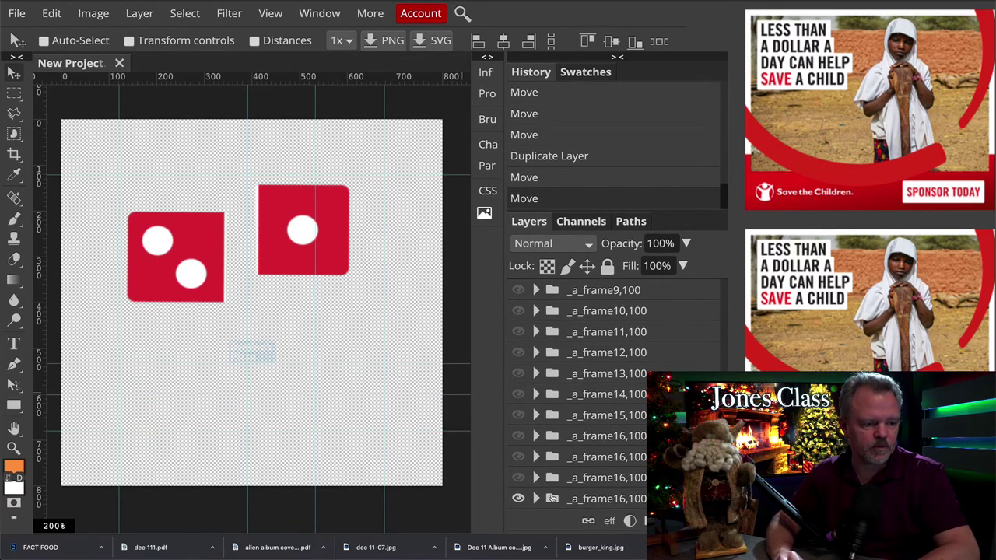
Try twice to duplicate the lowest _a_frame16,100 folder copy below itself, deleting the nested duplicate each time.
{"action": "key", "text": "ctrl+j"}
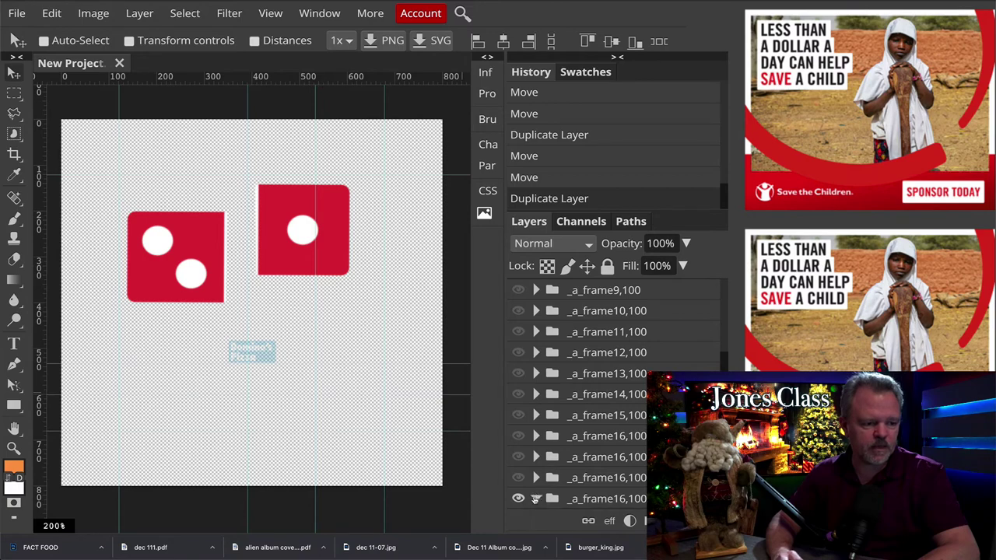
{"action": "left_click", "coordinate": [536, 499]}
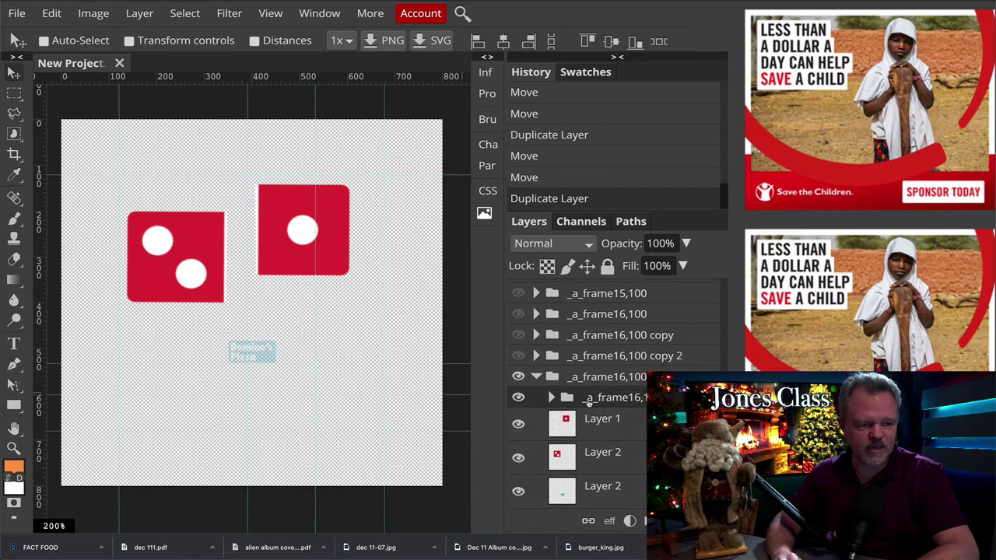
{"action": "key", "text": "Delete"}
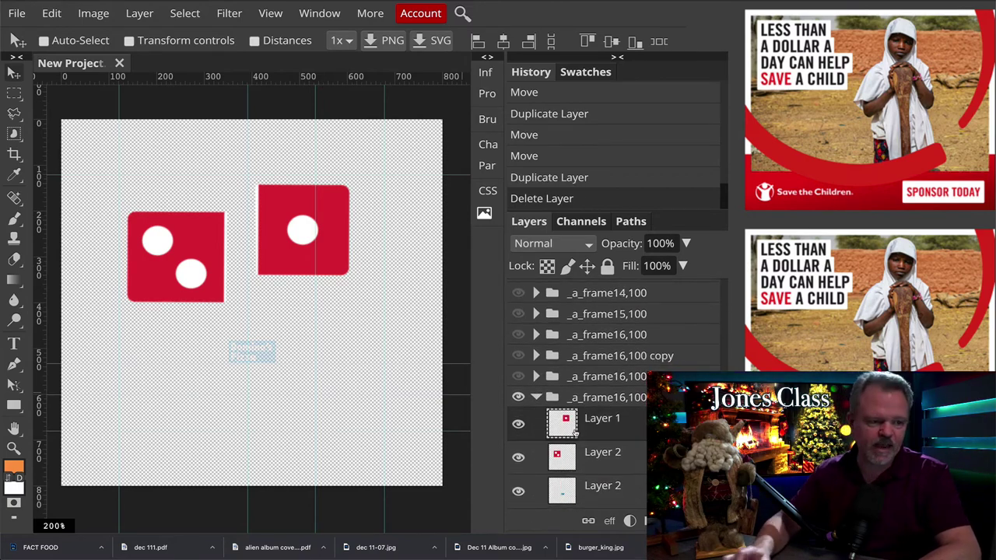
{"action": "left_click", "coordinate": [538, 398]}
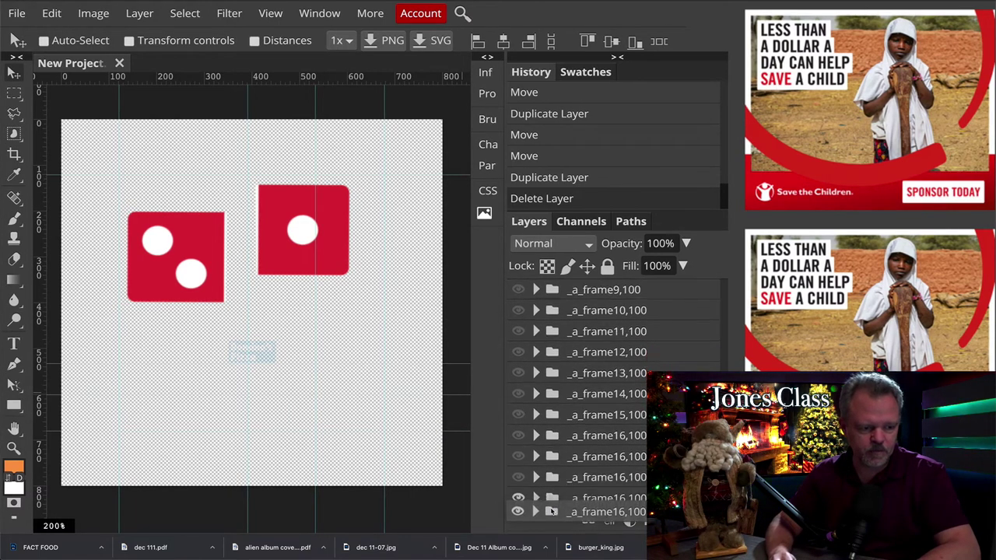
{"action": "key", "text": "ctrl+j"}
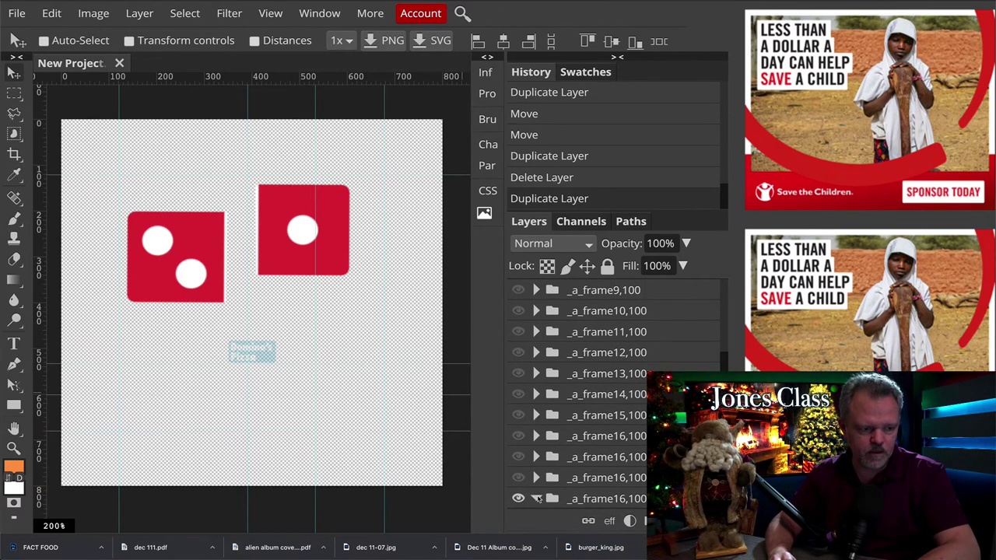
{"action": "left_click", "coordinate": [536, 497]}
{"action": "left_click", "coordinate": [562, 400]}
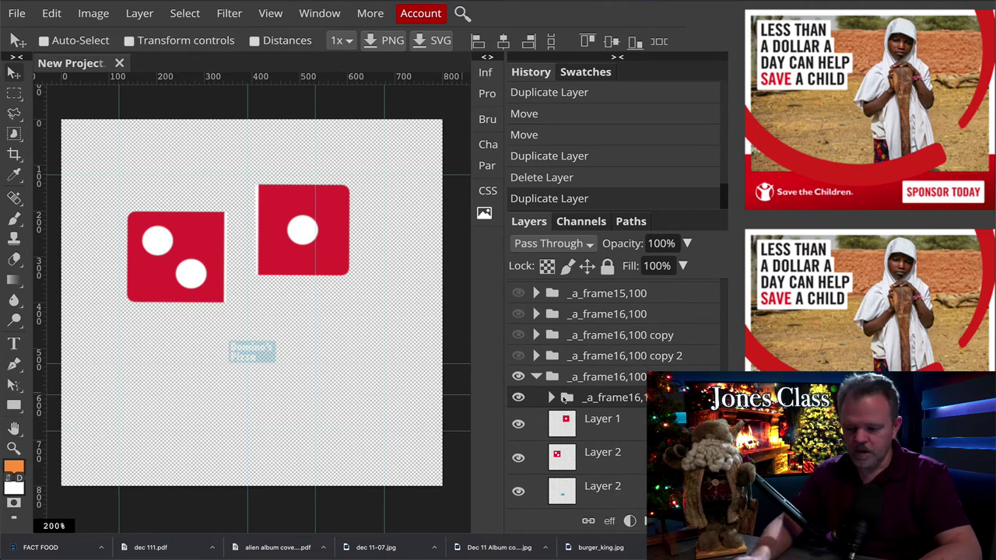
{"action": "key", "text": "Delete"}
{"action": "left_click", "coordinate": [535, 397]}
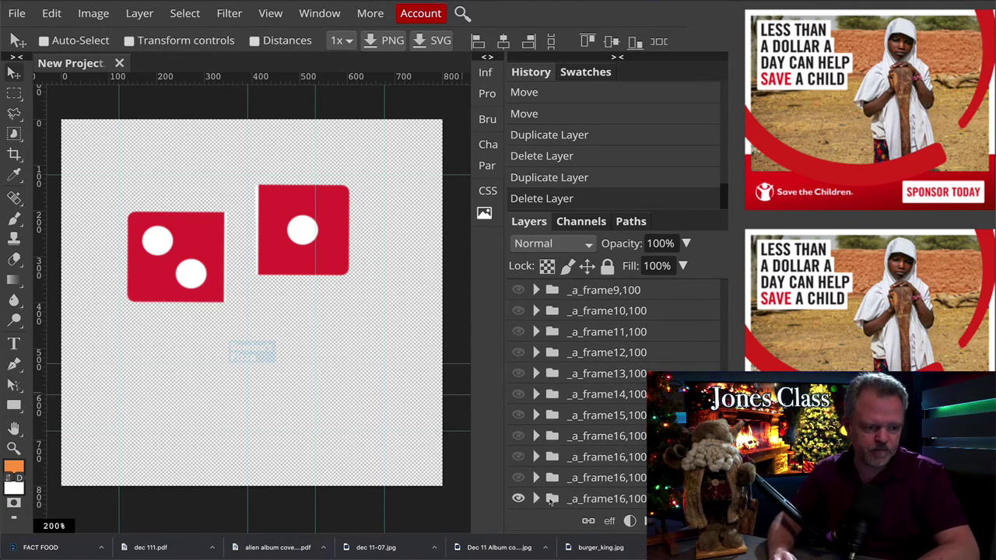
Duplicate the _a_frame16,100 copy 3 folder directly below itself, hide the source folder, and expand the duplicate.
{"action": "left_click_drag", "start_coordinate": [550, 502], "coordinate": [576, 506]}
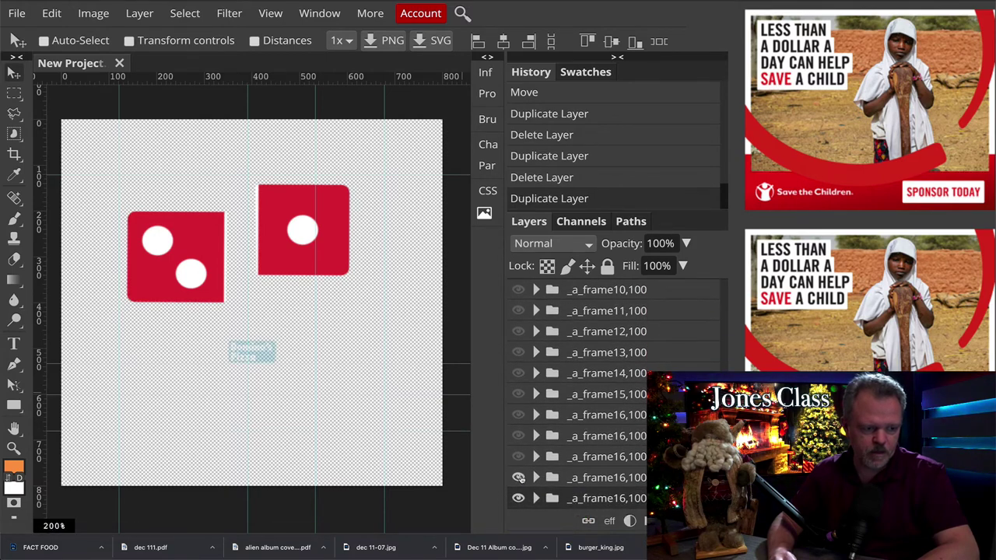
{"action": "left_click", "coordinate": [518, 477]}
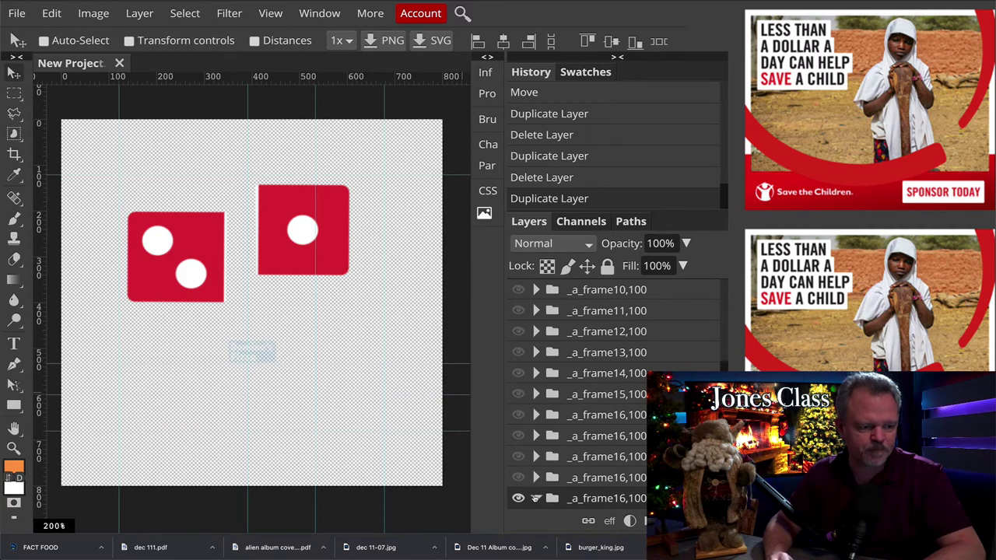
{"action": "left_click", "coordinate": [536, 498]}
Move the one-dot tile in the lowest folder copy up about 20 px.
{"action": "left_click", "coordinate": [568, 428]}
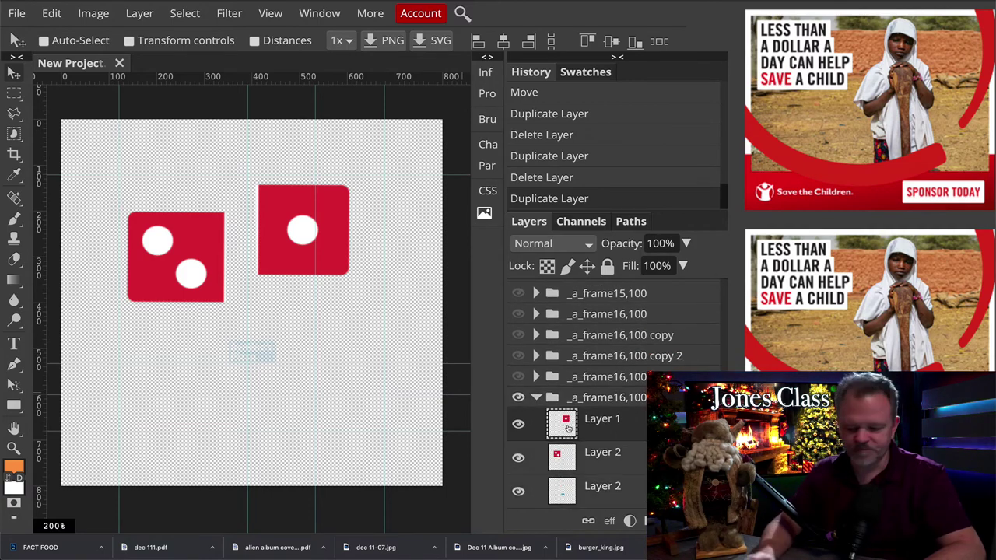
{"action": "key", "text": "shift+Up"}
{"action": "key", "text": "shift+Up"}
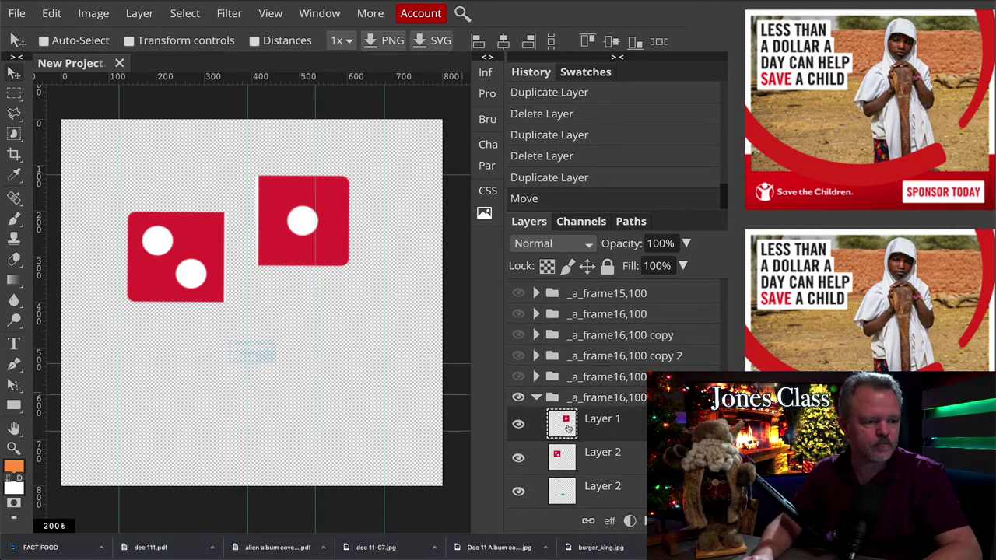
Move the two-dot tile in the lowest folder copy about 20 px to the left and collapse the folder.
{"action": "left_click", "coordinate": [568, 454]}
{"action": "key", "text": "shift+Left"}
{"action": "key", "text": "shift+Left"}
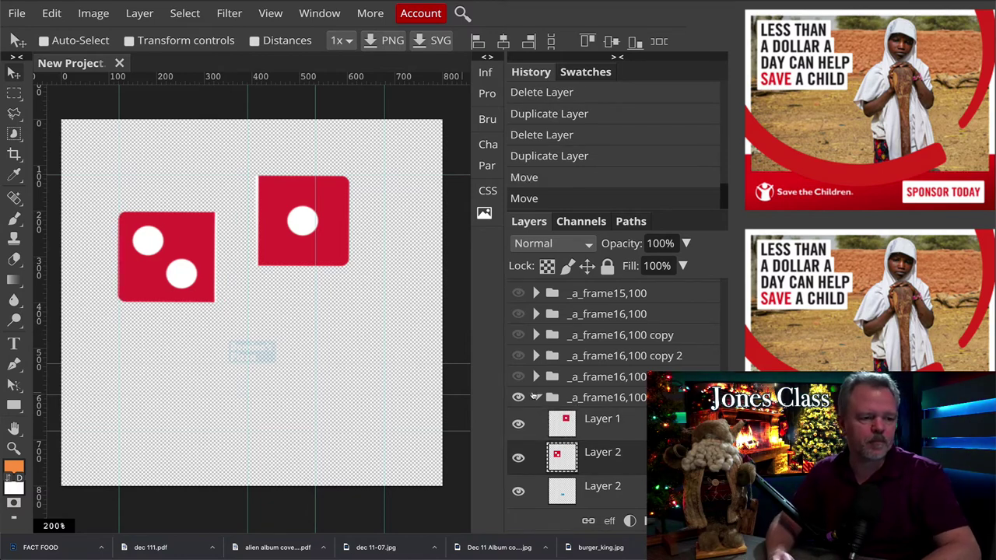
{"action": "left_click", "coordinate": [535, 397]}
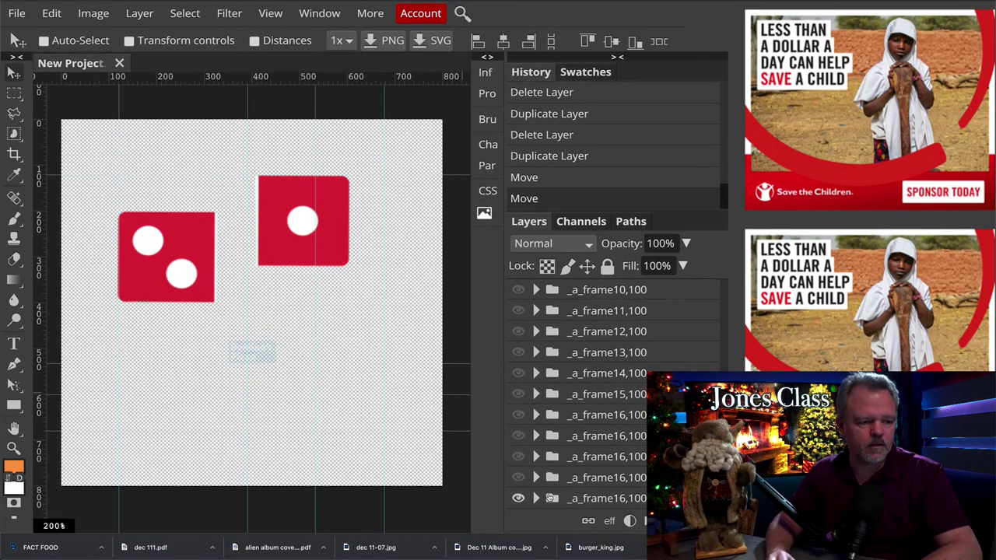
Duplicate the lowest _a_frame16,100 folder copy below itself, hide the source folder, and expand the duplicate.
{"action": "right_click", "coordinate": [550, 498]}
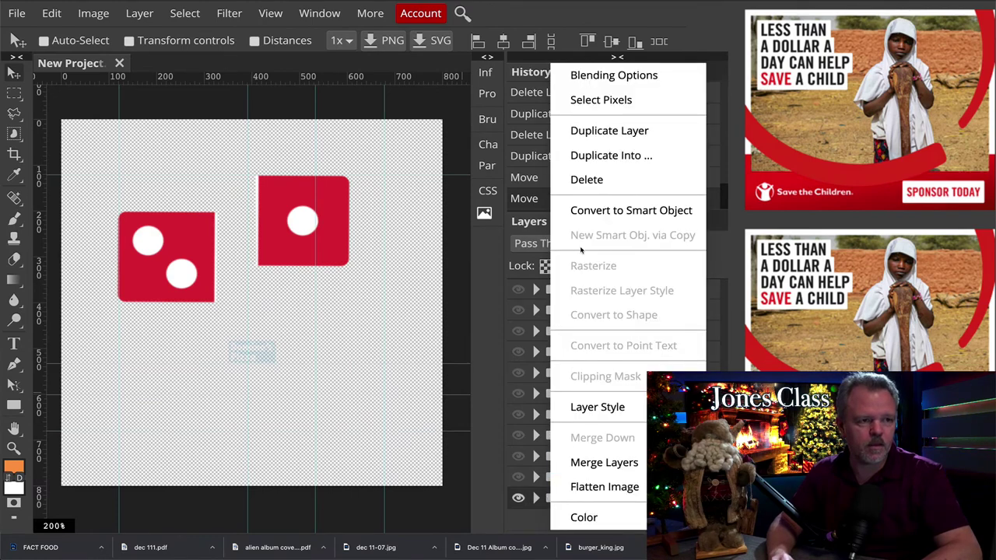
{"action": "left_click", "coordinate": [601, 131]}
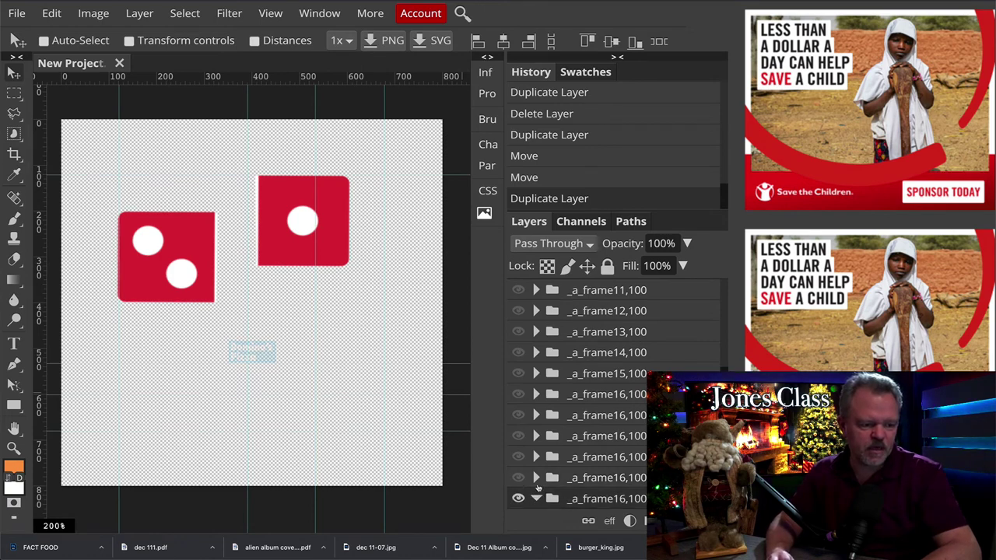
{"action": "scroll", "coordinate": [520, 480], "scroll_direction": "down", "scroll_amount": 3}
Move the one-dot tile in the newest folder copy up about 20 px.
{"action": "left_click", "coordinate": [561, 422]}
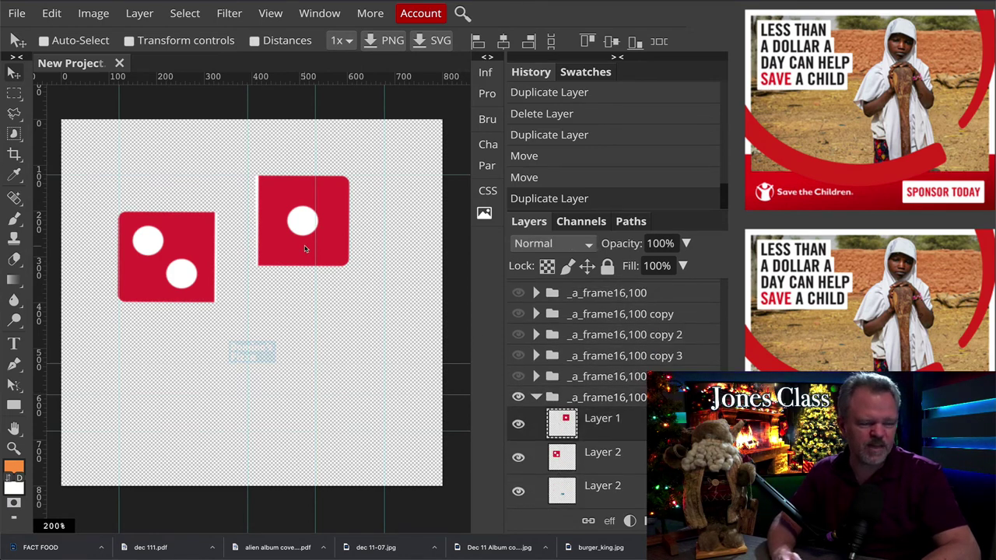
{"action": "key", "text": "shift+Up"}
{"action": "key", "text": "shift+Up"}
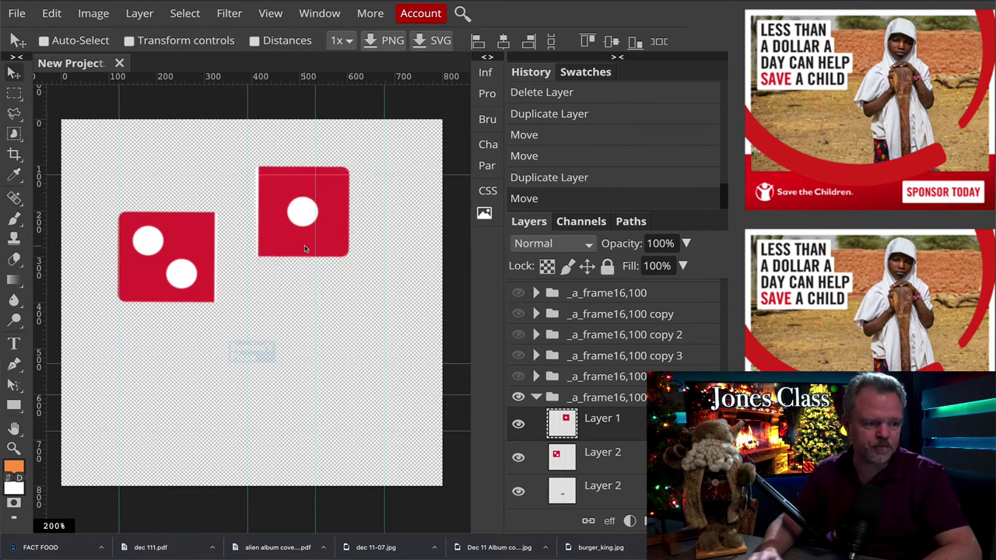
Move the two-dot tile in the lowest folder copy about 20 px to the left.
{"action": "left_click", "coordinate": [556, 457]}
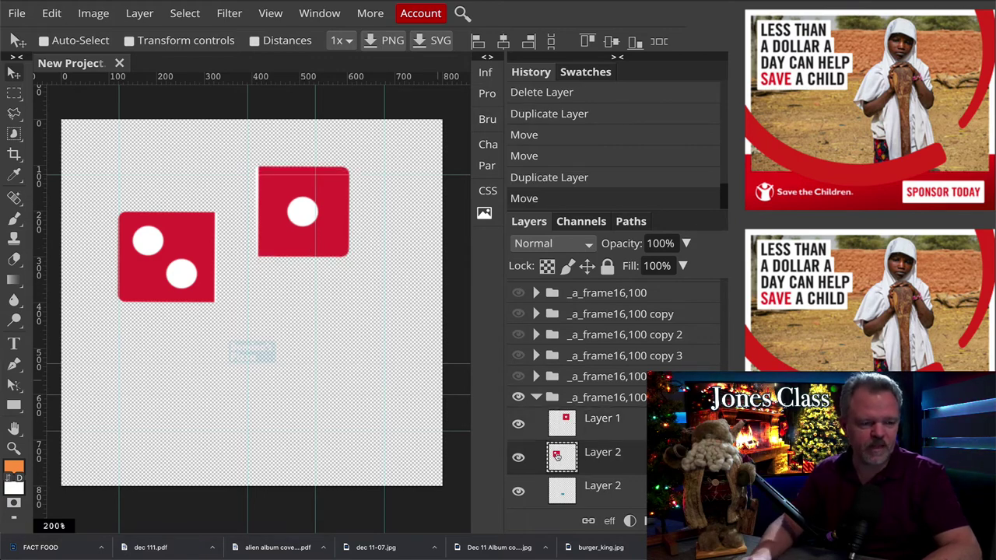
{"action": "key", "text": "shift+Left"}
{"action": "key", "text": "shift+Left"}
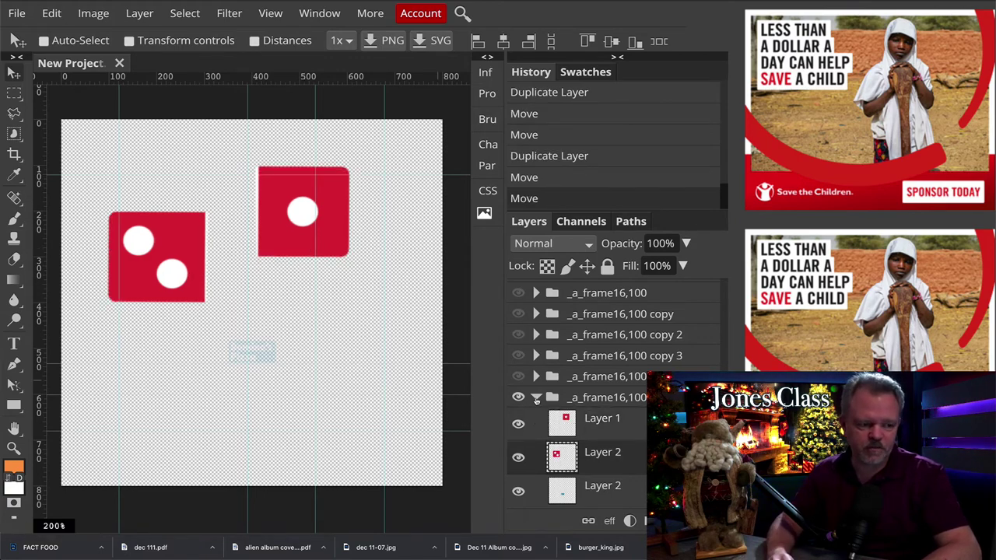
Collapse the lowest _a_frame16,100 folder copy, duplicate it, and expand the lower of the two folders.
{"action": "left_click", "coordinate": [535, 397]}
{"action": "right_click", "coordinate": [577, 499]}
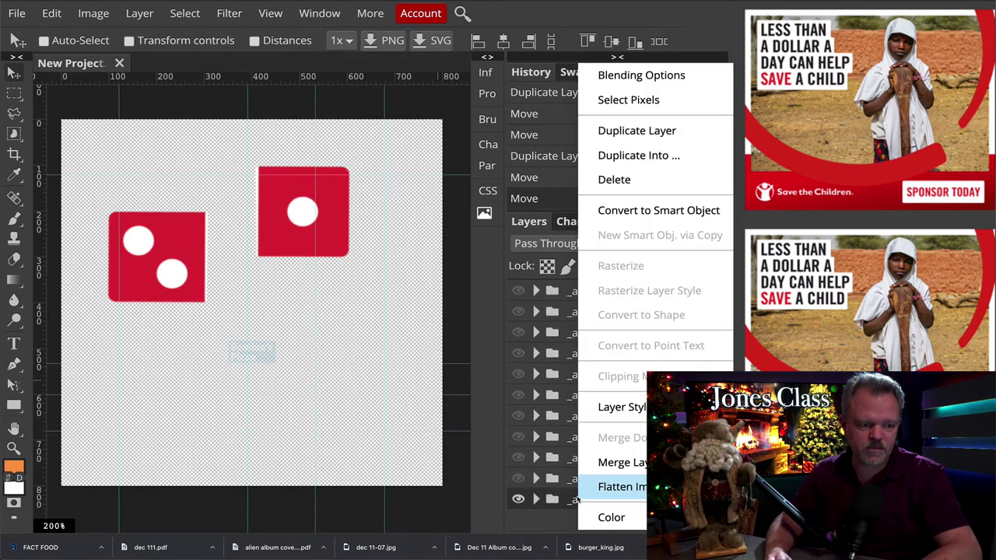
{"action": "left_click", "coordinate": [623, 138]}
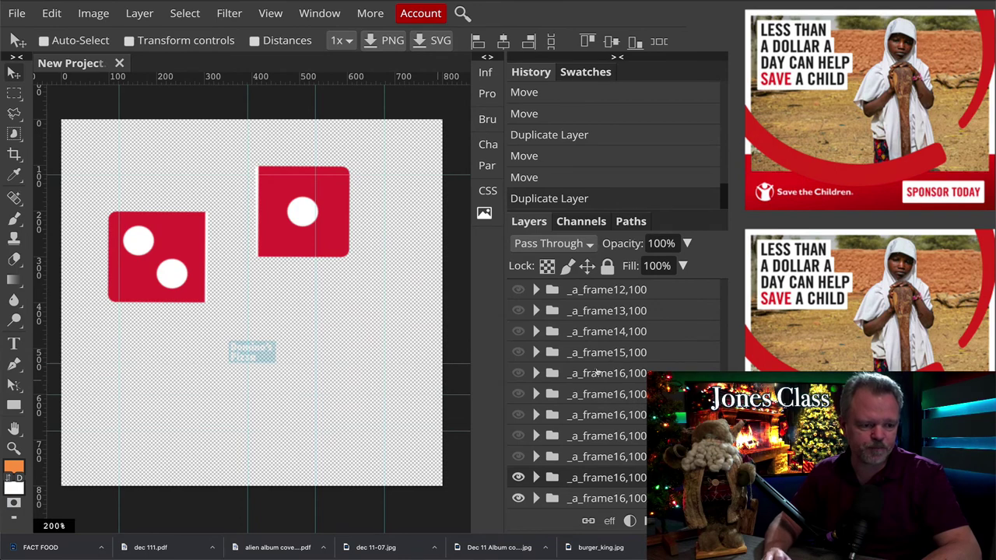
{"action": "scroll", "coordinate": [551, 487], "scroll_direction": "down", "scroll_amount": 3}
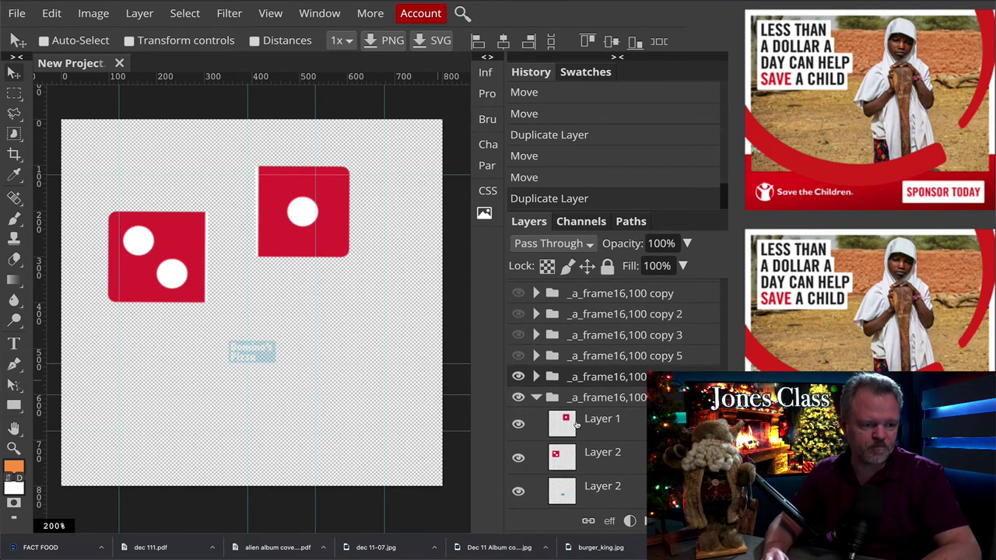
Move the one-dot tile in the lowest folder copy up about 20 px and hide the folder directly above it.
{"action": "left_click", "coordinate": [577, 423]}
{"action": "key", "text": "shift+Up"}
{"action": "key", "text": "shift+Up"}
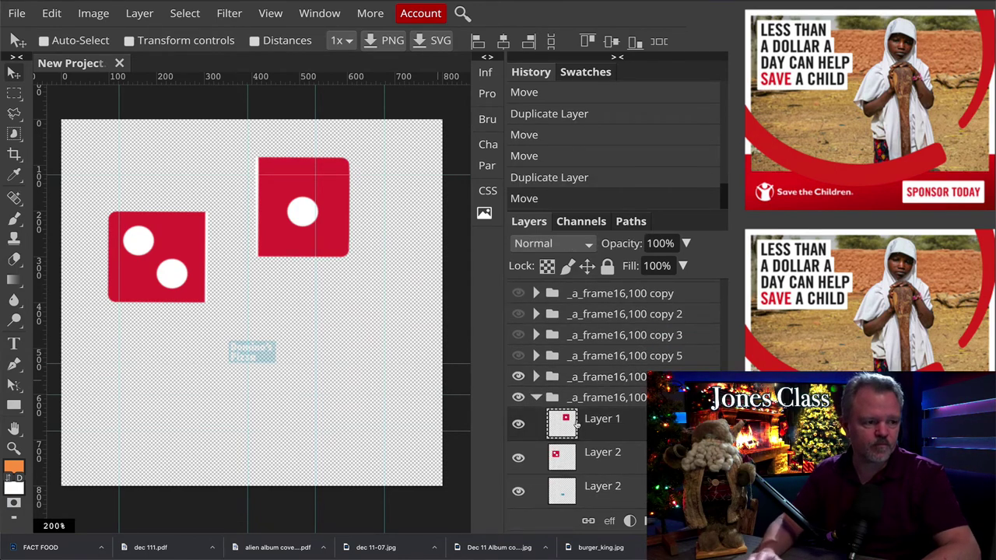
{"action": "key", "text": "shift+Up"}
{"action": "key", "text": "shift+Up"}
Move the two-dot tile in the lowest folder copy about 20 px to the left.
{"action": "left_click", "coordinate": [555, 458]}
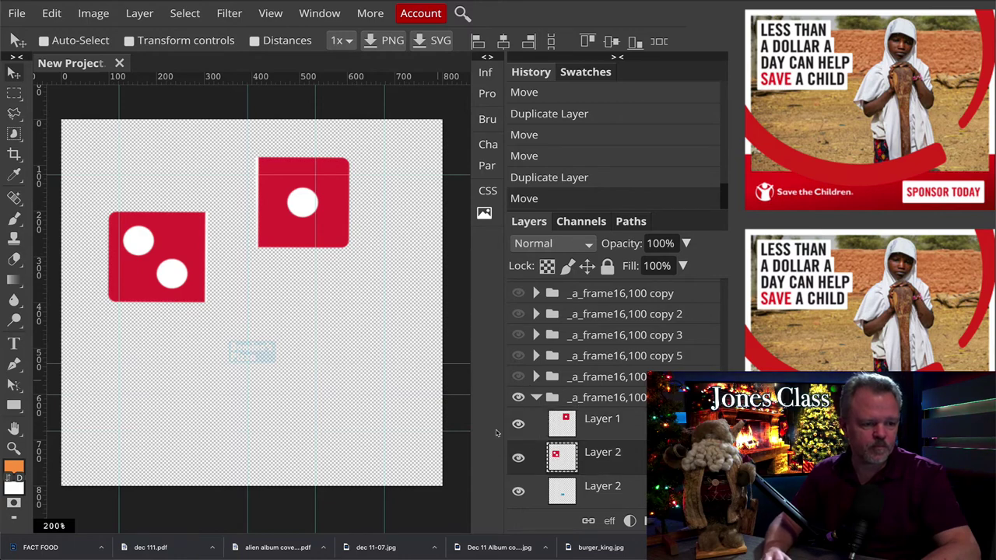
{"action": "key", "text": "shift+Left"}
{"action": "key", "text": "shift+Left"}
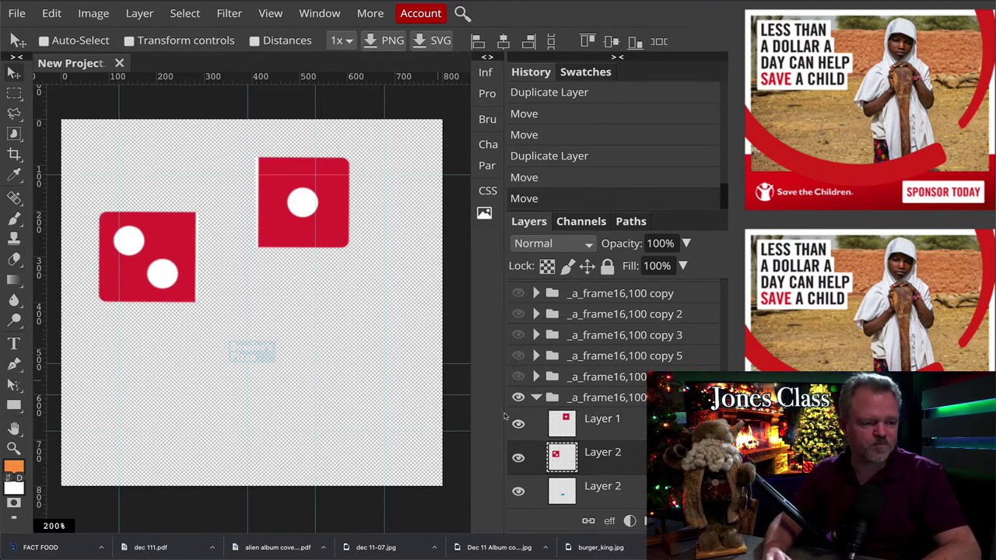
Duplicate the lowest _a_frame16,100 folder copy, hide the upper of the two folders, and expand the lower one.
{"action": "left_click", "coordinate": [536, 397]}
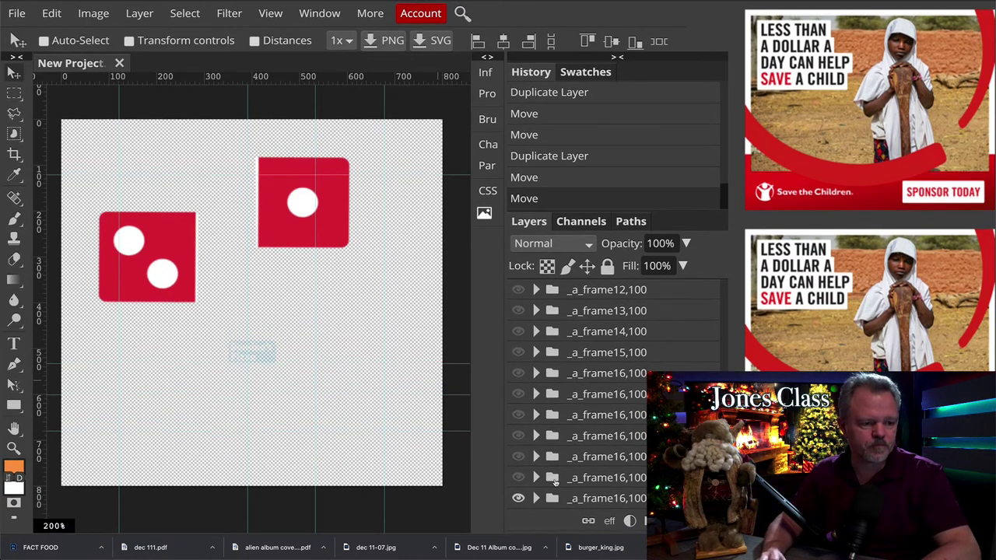
{"action": "right_click", "coordinate": [554, 499]}
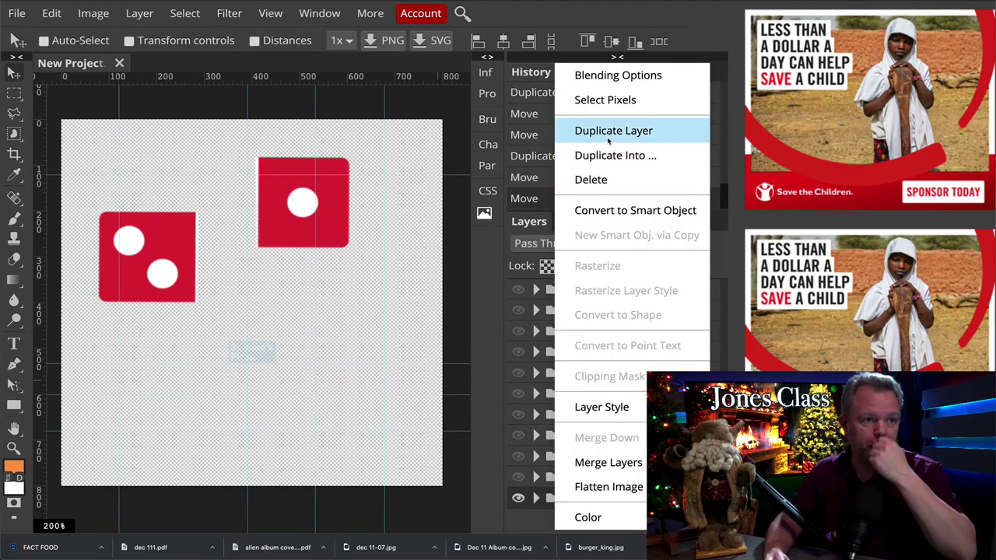
{"action": "left_click", "coordinate": [607, 138]}
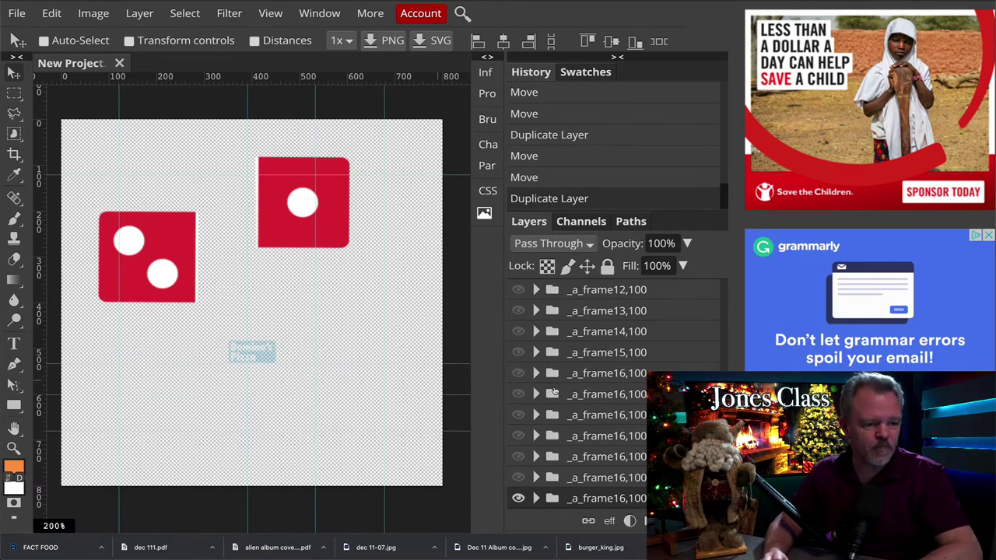
{"action": "scroll", "coordinate": [557, 406], "scroll_direction": "down", "scroll_amount": 1}
{"action": "left_click", "coordinate": [519, 478]}
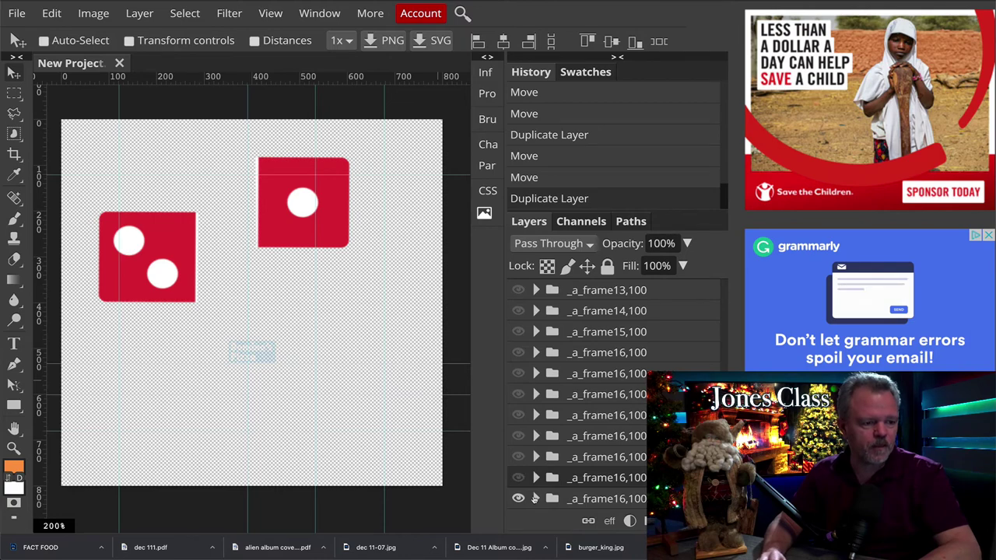
{"action": "left_click", "coordinate": [535, 499]}
In the lowest folder copy, move the one-dot tile up about 20 px and the two-dot tile about 20 px to the left.
{"action": "left_click", "coordinate": [562, 426]}
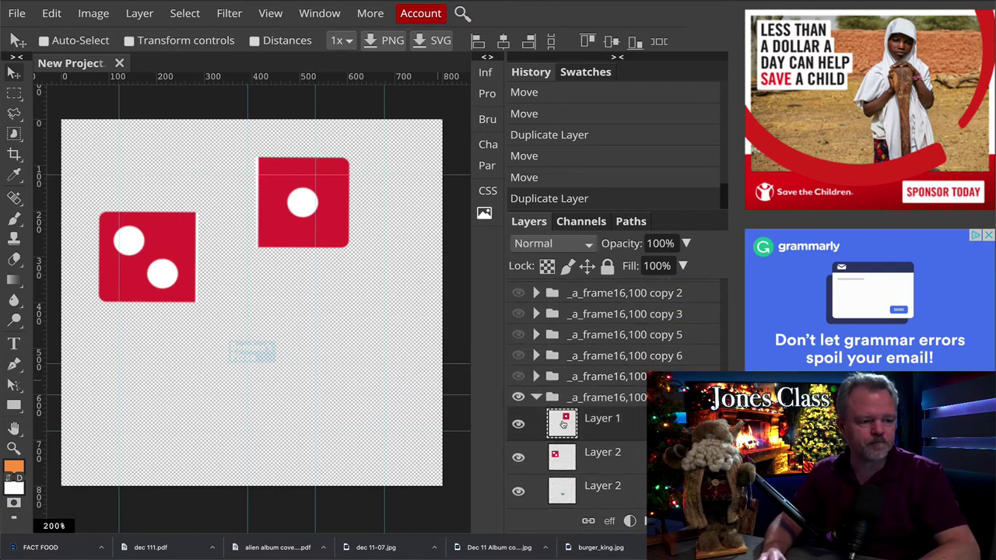
{"action": "key", "text": "shift+Up"}
{"action": "key", "text": "shift+Up"}
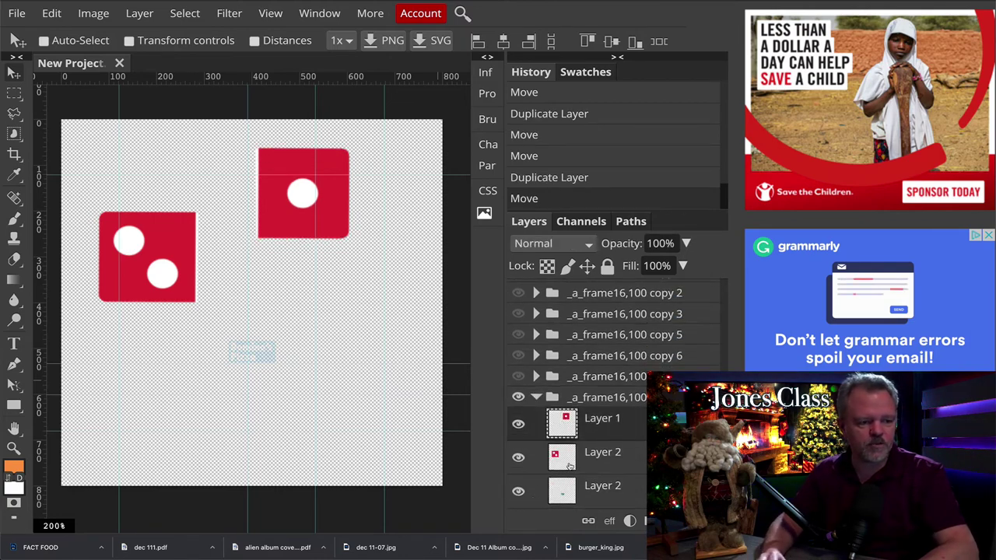
{"action": "left_click", "coordinate": [568, 460]}
{"action": "key", "text": "shift+Left"}
{"action": "key", "text": "shift+Left"}
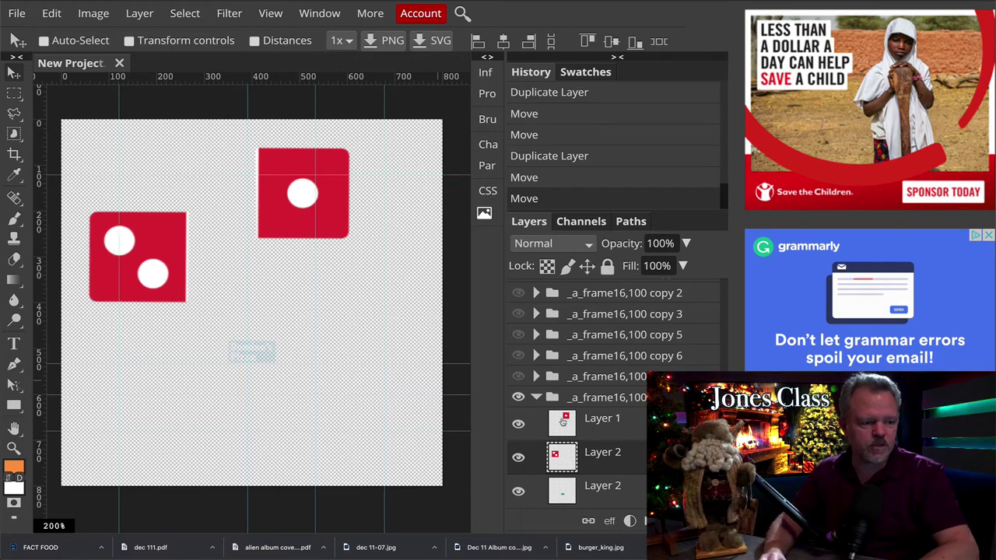
Duplicate the lowest _a_frame16,100 folder copy, hide the upper of the two folders, and expand the lower one.
{"action": "left_click", "coordinate": [537, 398]}
{"action": "left_click", "coordinate": [574, 499]}
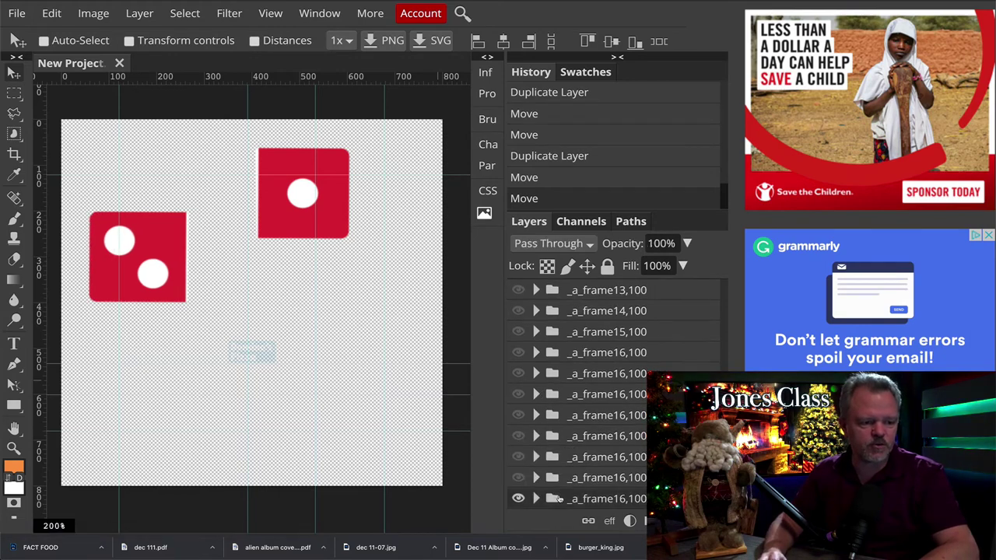
{"action": "right_click", "coordinate": [577, 500]}
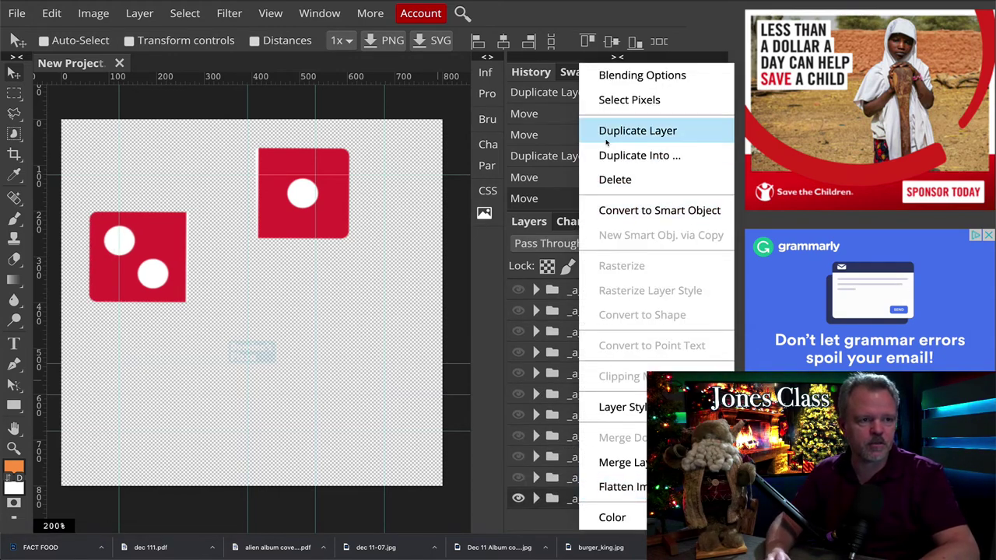
{"action": "left_click", "coordinate": [606, 139]}
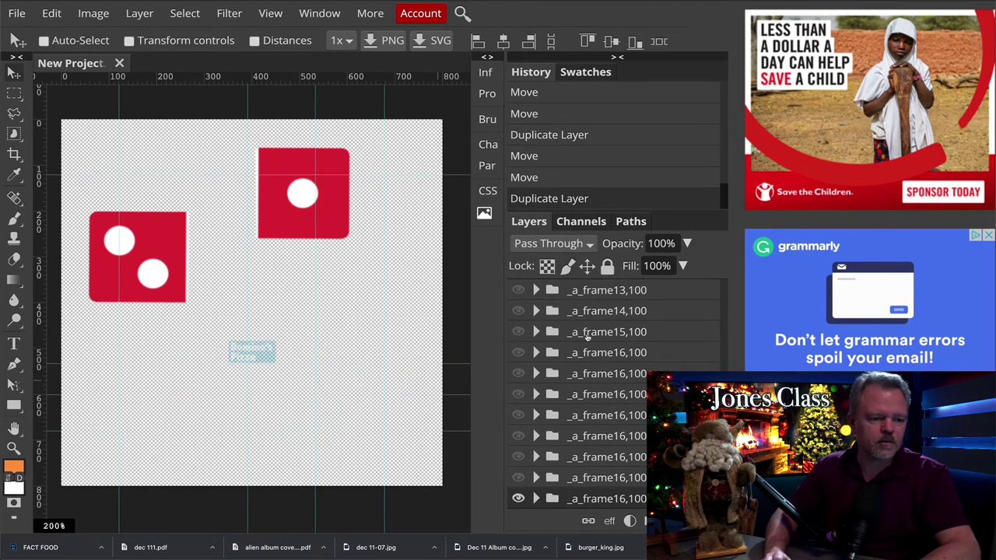
{"action": "scroll", "coordinate": [583, 417], "scroll_direction": "down", "scroll_amount": 1}
{"action": "left_click", "coordinate": [519, 477]}
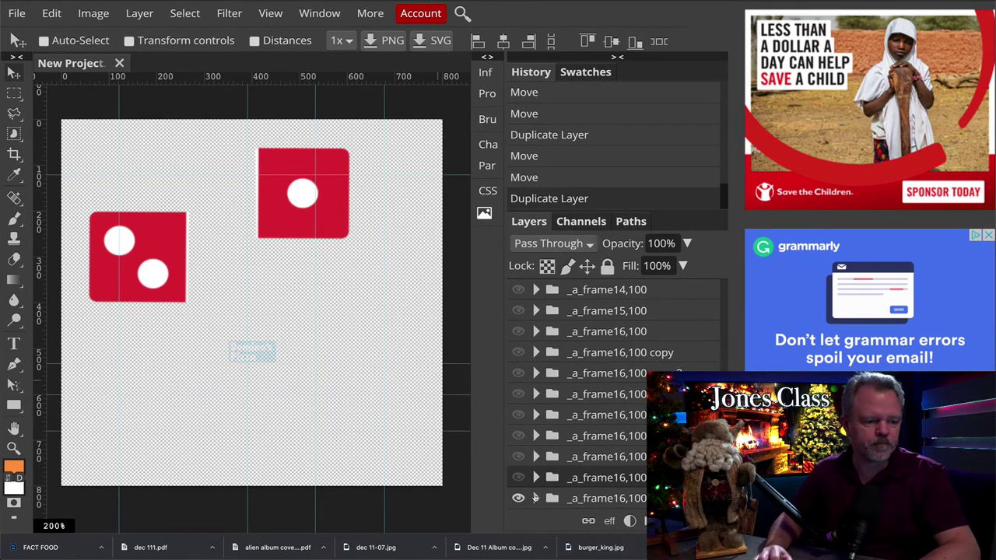
{"action": "left_click", "coordinate": [536, 498]}
{"action": "scroll", "coordinate": [556, 466], "scroll_direction": "down", "scroll_amount": 3}
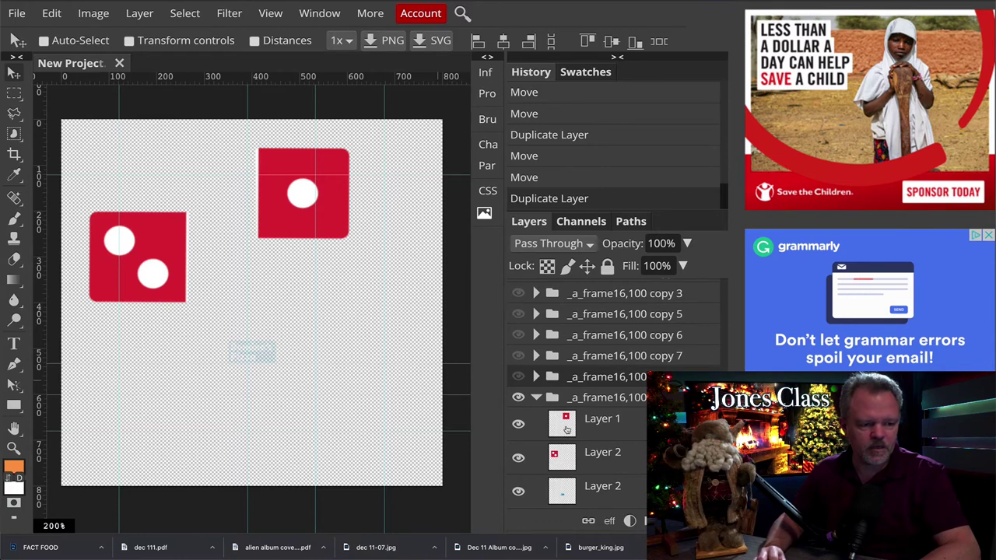
In the lowest folder copy, move the one-dot tile up about 20 px and the two-dot tile about 20 px to the left.
{"action": "left_click", "coordinate": [565, 426]}
{"action": "key", "text": "shift+Up"}
{"action": "key", "text": "shift+Up"}
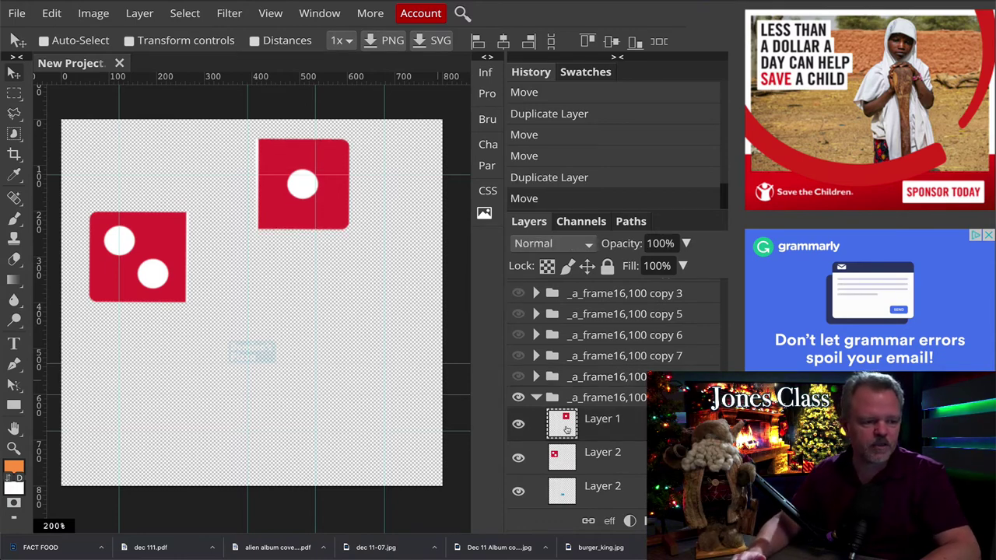
{"action": "left_click", "coordinate": [576, 456]}
{"action": "key", "text": "shift+Left"}
{"action": "key", "text": "shift+Left"}
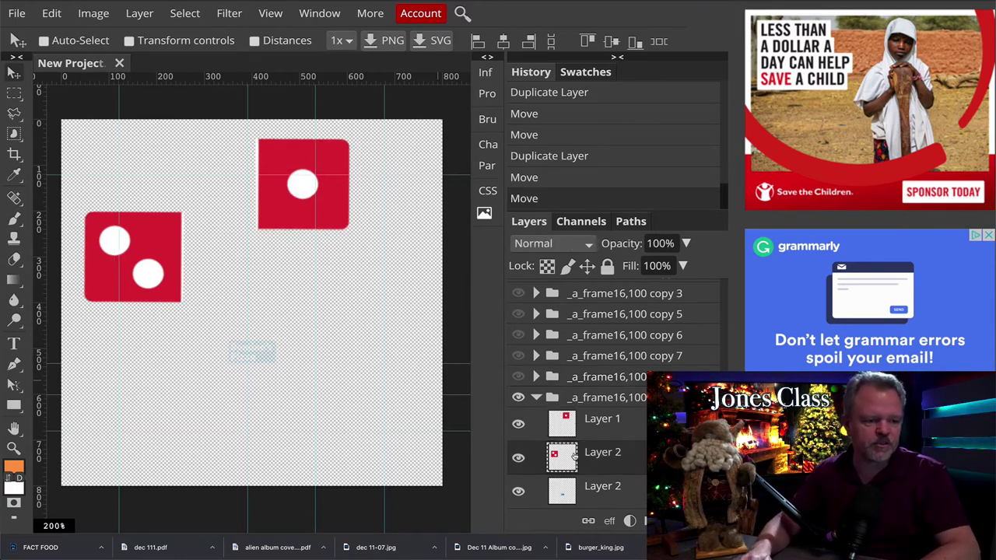
Duplicate the lowest _a_frame16,100 folder copy, hide the upper of the two folders, and expand the lower one.
{"action": "left_click", "coordinate": [536, 397]}
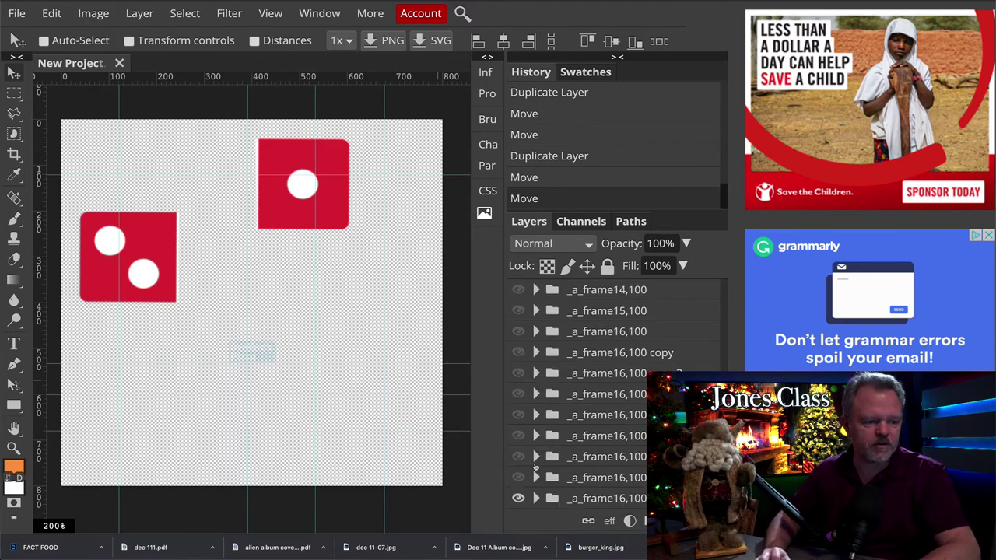
{"action": "right_click", "coordinate": [558, 500]}
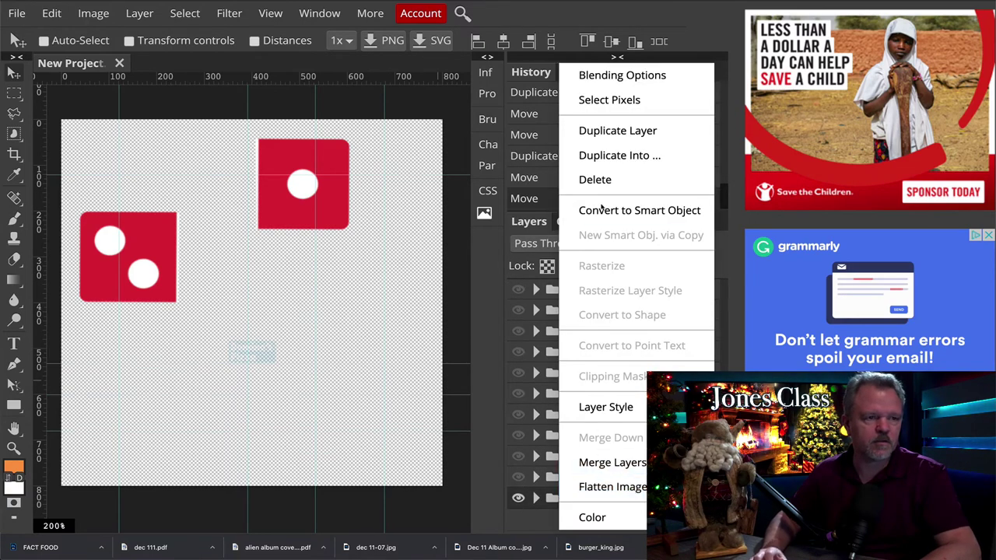
{"action": "left_click", "coordinate": [596, 133]}
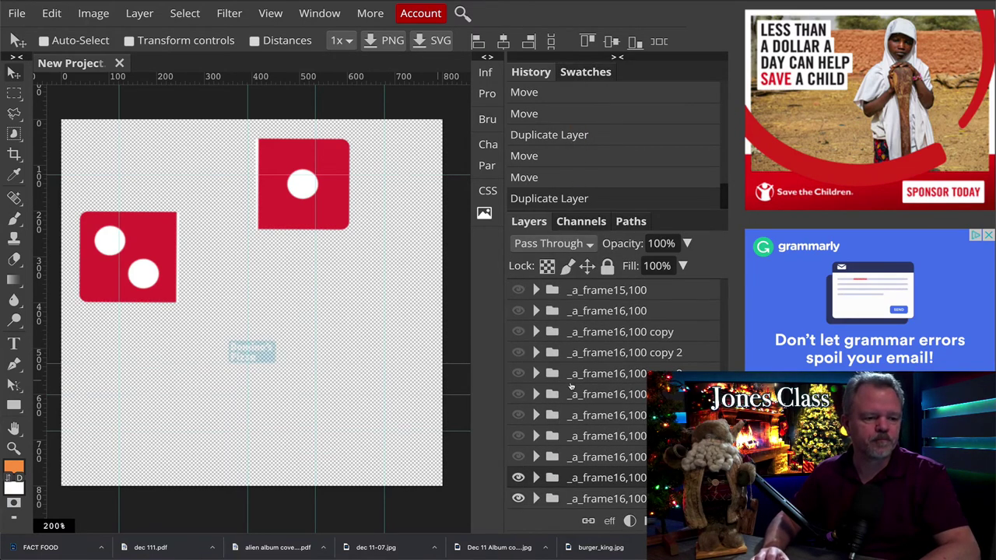
{"action": "scroll", "coordinate": [518, 478], "scroll_direction": "down", "scroll_amount": 3}
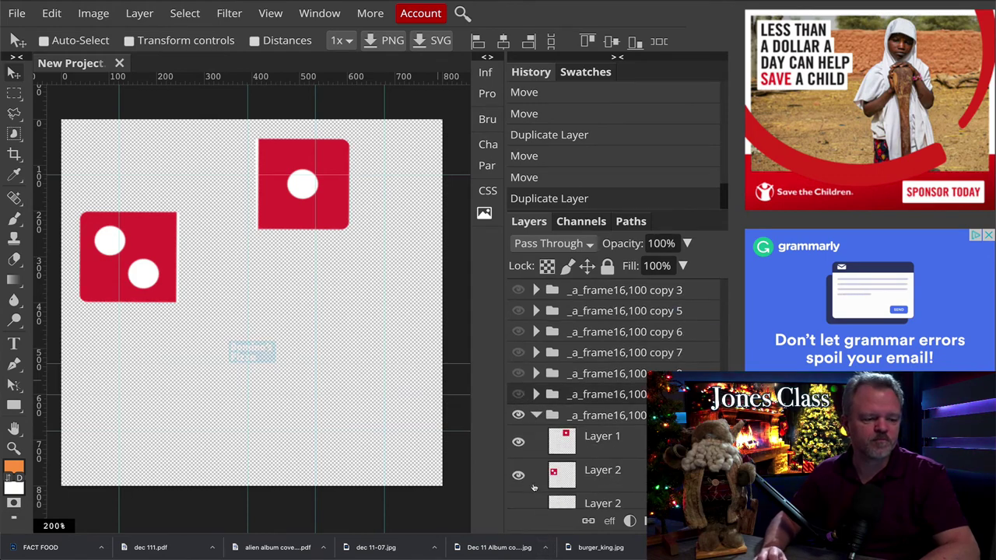
In the lowest folder copy, move the one-dot tile up about 20 px and the two-dot tile about 20 px to the left.
{"action": "left_click", "coordinate": [560, 421]}
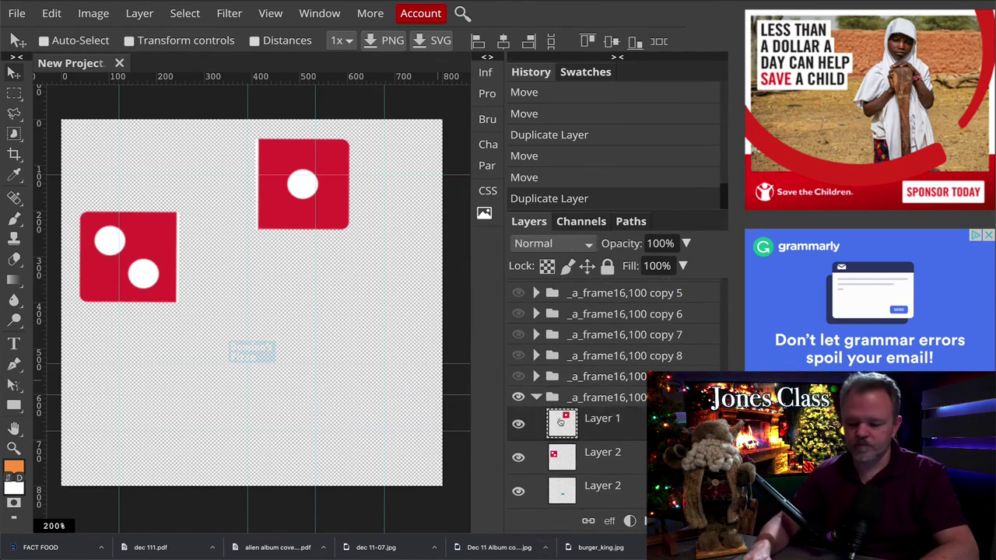
{"action": "key", "text": "shift+Up"}
{"action": "key", "text": "shift+Up"}
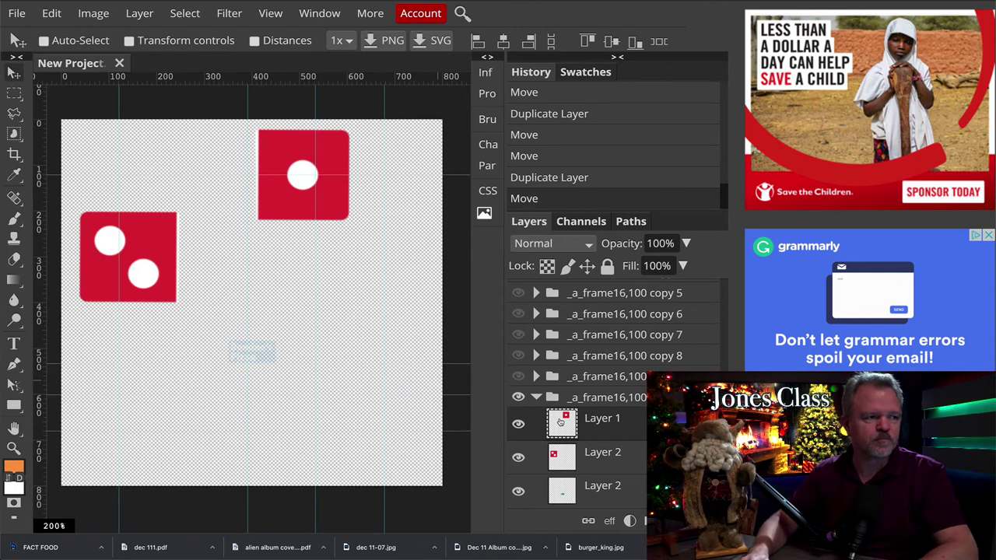
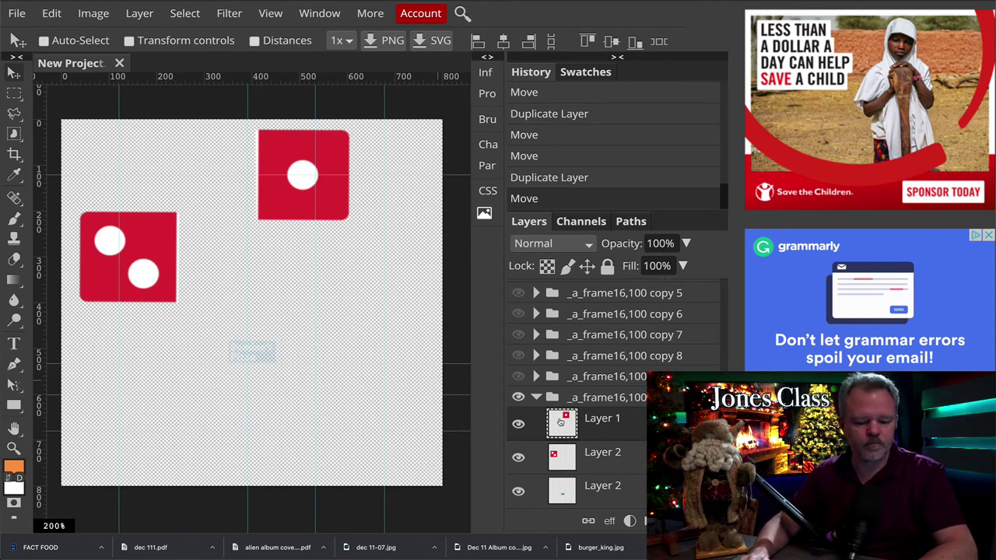
{"action": "key", "text": "ctrl+z"}
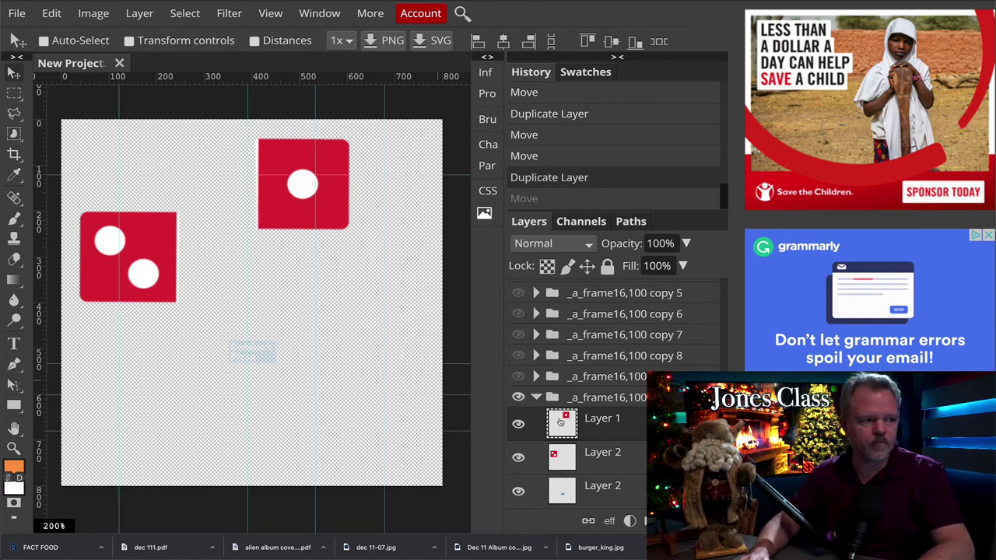
{"action": "key", "text": "ctrl+shift+z"}
{"action": "left_click", "coordinate": [571, 455]}
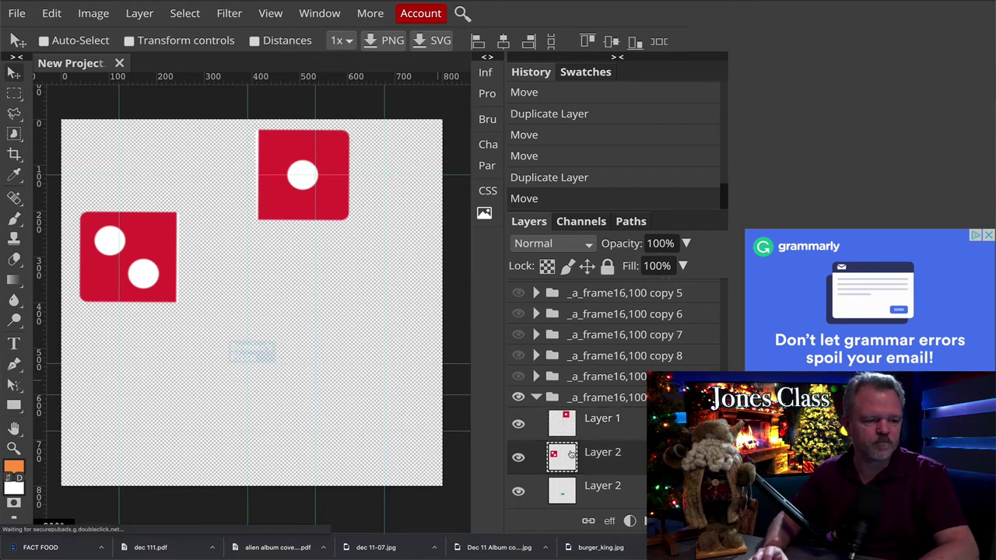
{"action": "key", "text": "Left"}
{"action": "key", "text": "Left"}
{"action": "key", "text": "Left"}
{"action": "key", "text": "Left"}
{"action": "key", "text": "Left"}
{"action": "key", "text": "Left"}
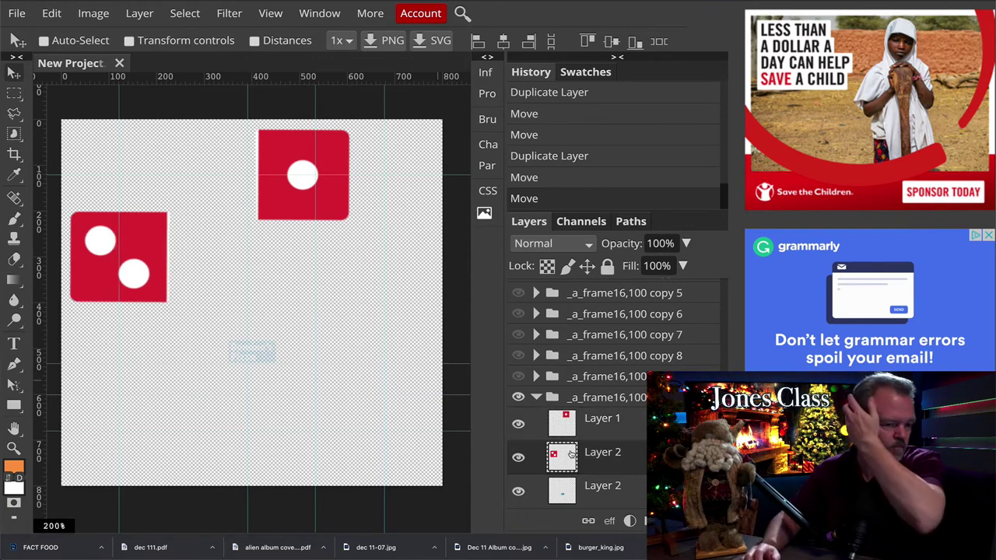
Duplicate the lowest _a_frame16,100 folder copy, hide the upper of the two folders, and expand the lower one.
{"action": "scroll", "coordinate": [560, 440], "scroll_direction": "up", "scroll_amount": 5}
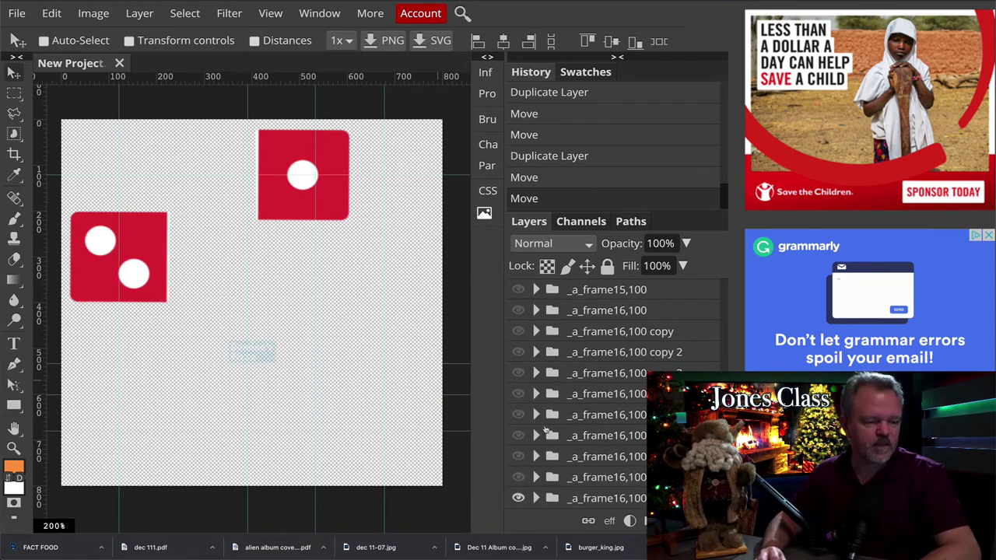
{"action": "left_click", "coordinate": [562, 498]}
{"action": "right_click", "coordinate": [562, 499]}
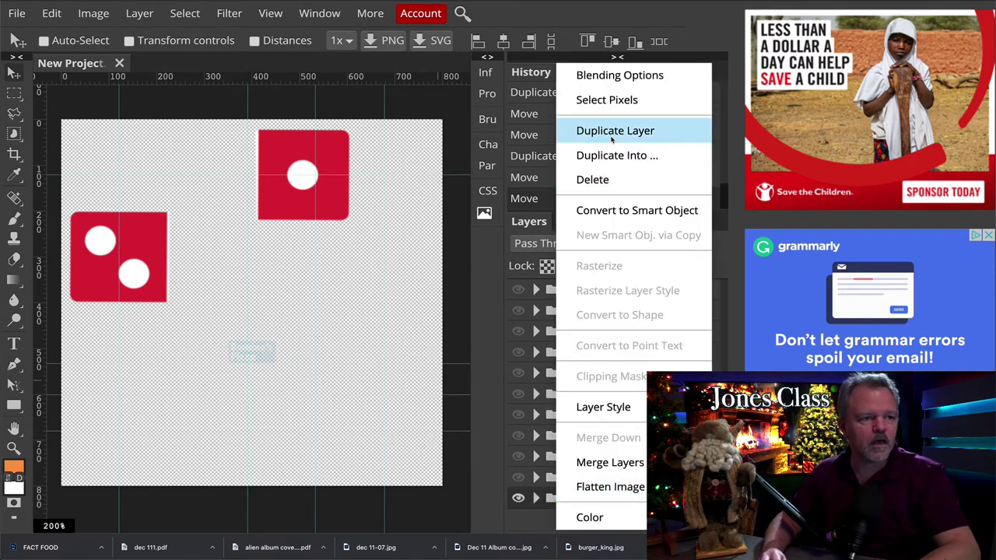
{"action": "left_click", "coordinate": [612, 137]}
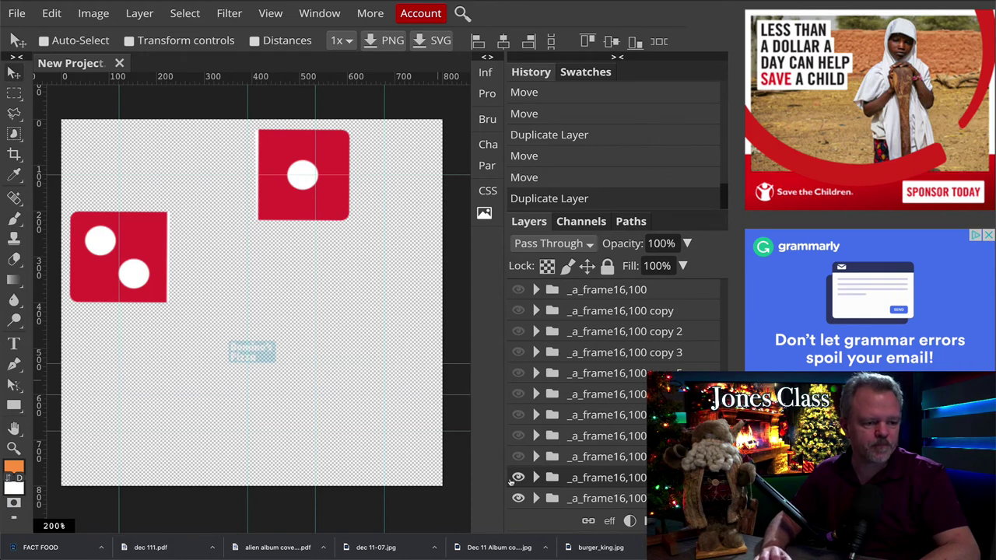
{"action": "left_click", "coordinate": [517, 478]}
{"action": "left_click", "coordinate": [536, 499]}
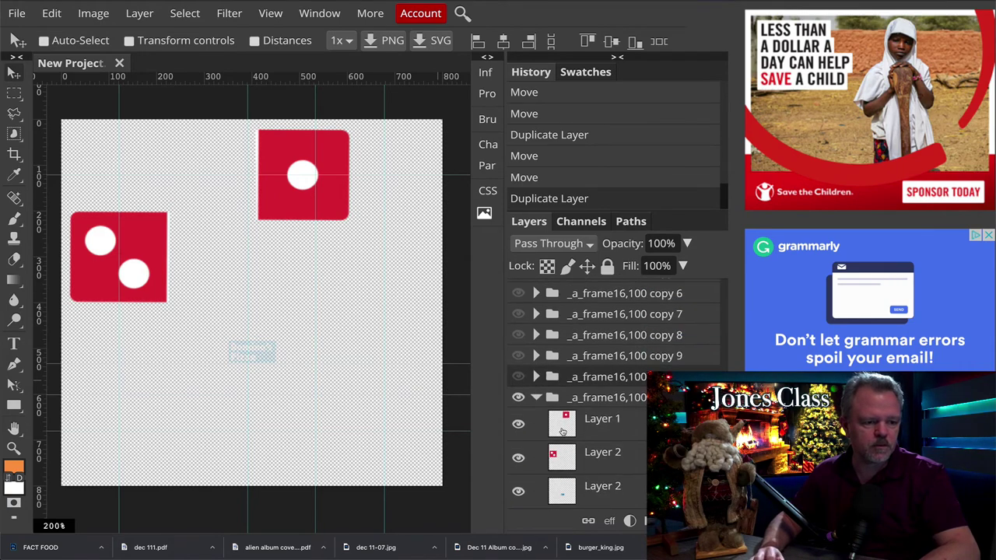
In the lowest folder copy, move the one-dot tile up about 20 px and the two-dot tile about 20 px to the left.
{"action": "left_click", "coordinate": [562, 431]}
{"action": "key", "text": "Up"}
{"action": "key", "text": "Up"}
{"action": "key", "text": "Up"}
{"action": "key", "text": "Up"}
{"action": "key", "text": "Up"}
{"action": "key", "text": "Up"}
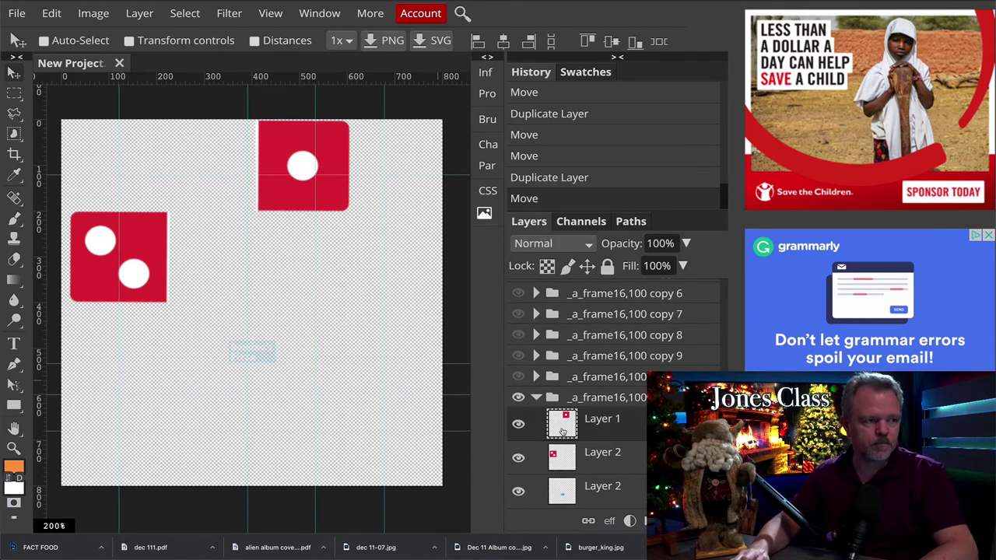
{"action": "left_click", "coordinate": [569, 457]}
{"action": "key", "text": "shift+Left"}
{"action": "key", "text": "shift+Left"}
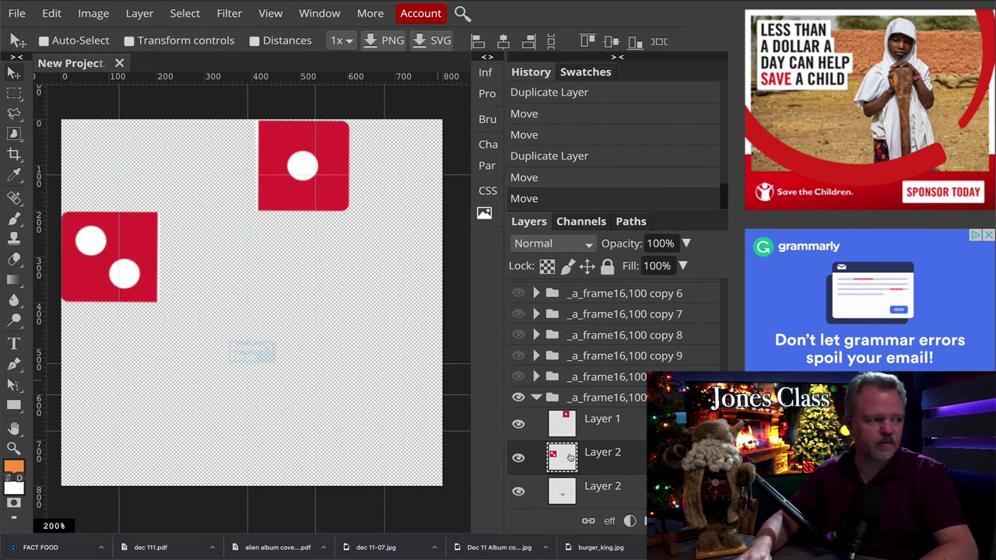
Duplicate the lowest _a_frame16,100 folder copy, hide the upper of the two folders, and expand the lower one.
{"action": "left_click", "coordinate": [536, 397]}
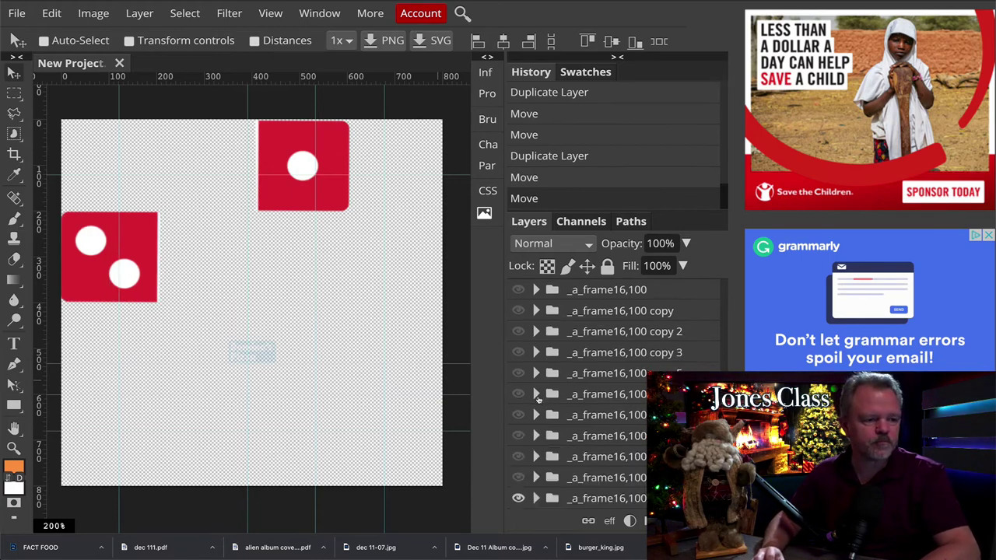
{"action": "left_click", "coordinate": [552, 498]}
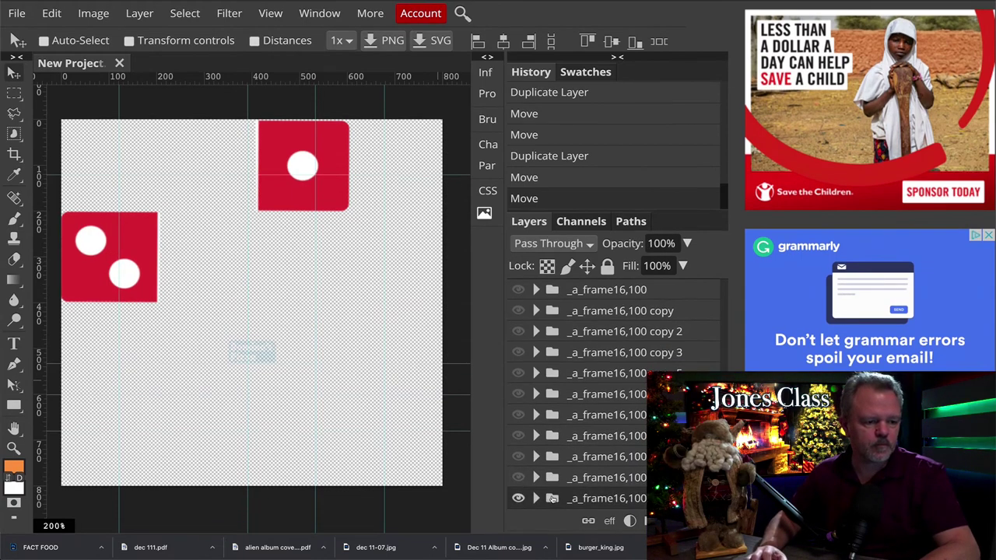
{"action": "right_click", "coordinate": [552, 498]}
{"action": "left_click", "coordinate": [579, 129]}
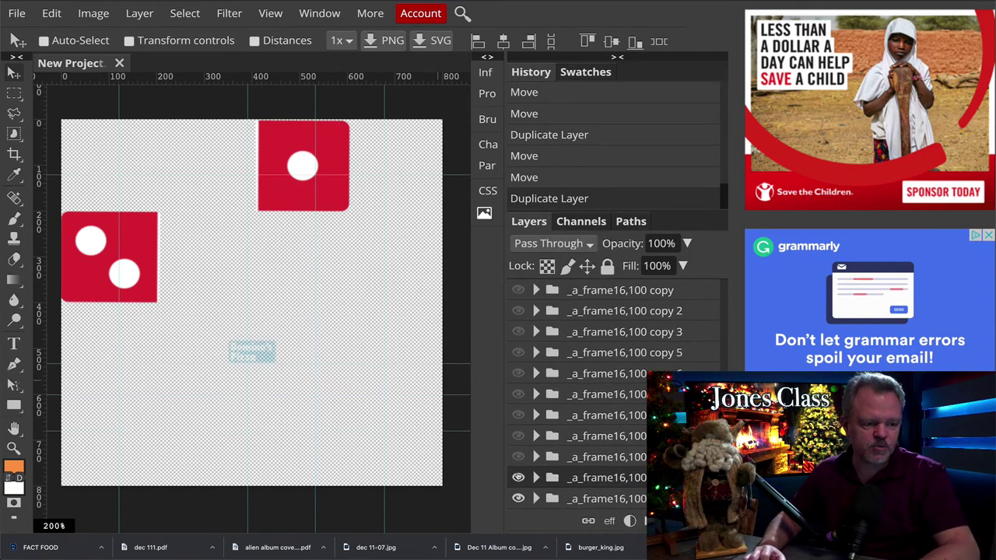
{"action": "left_click", "coordinate": [536, 497]}
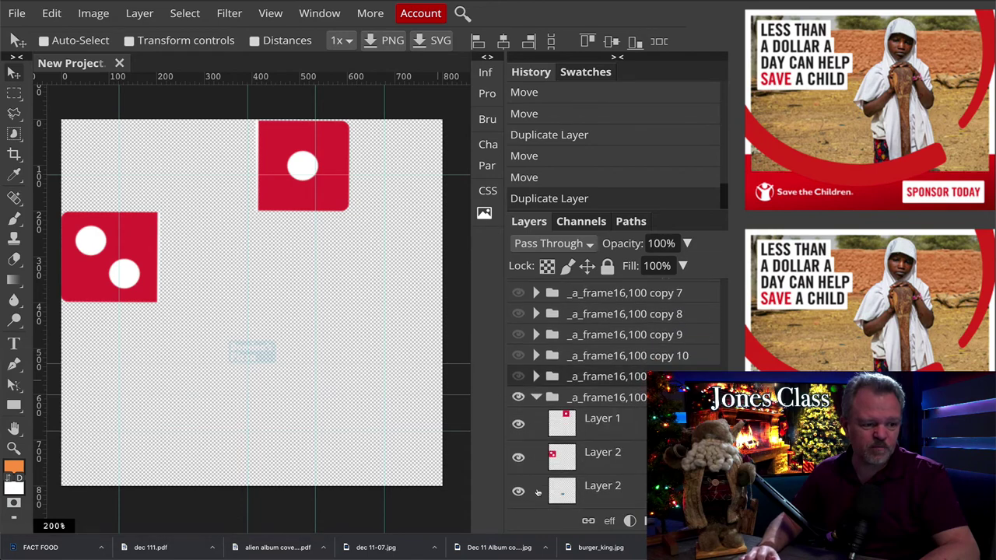
In the lowest folder copy, move the one-dot tile up about 20 px and the two-dot tile about 20 px to the left.
{"action": "left_click", "coordinate": [566, 425]}
{"action": "key", "text": "Up"}
{"action": "key", "text": "Up"}
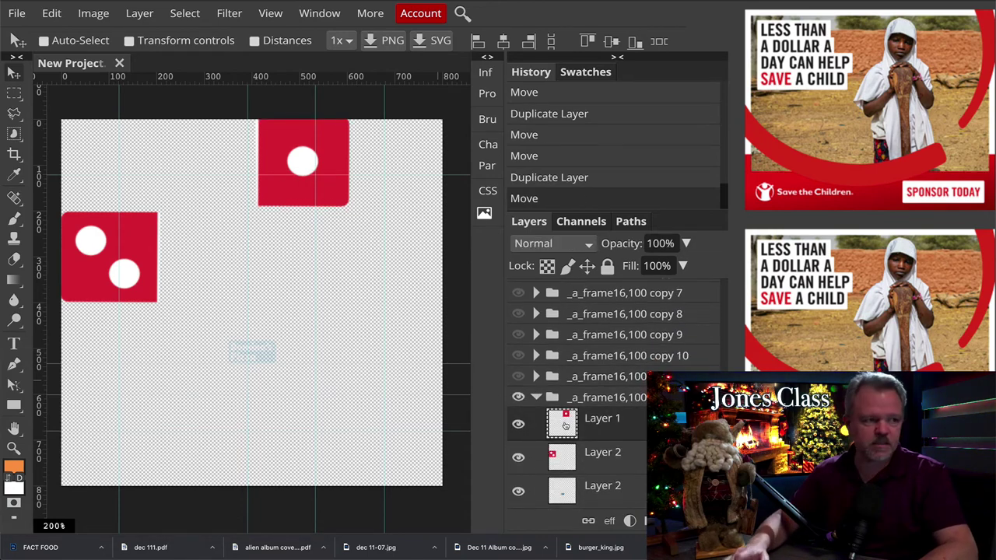
{"action": "key", "text": "Up"}
{"action": "key", "text": "Up"}
{"action": "key", "text": "Up"}
{"action": "left_click", "coordinate": [562, 453]}
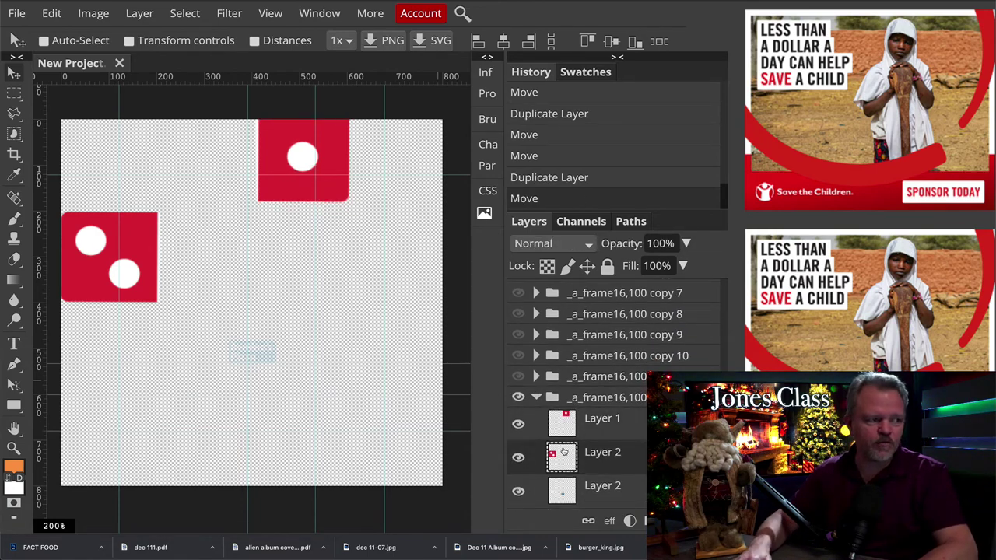
{"action": "key", "text": "Left"}
{"action": "key", "text": "Left"}
{"action": "key", "text": "Left"}
{"action": "key", "text": "Left"}
{"action": "key", "text": "Left"}
{"action": "key", "text": "Left"}
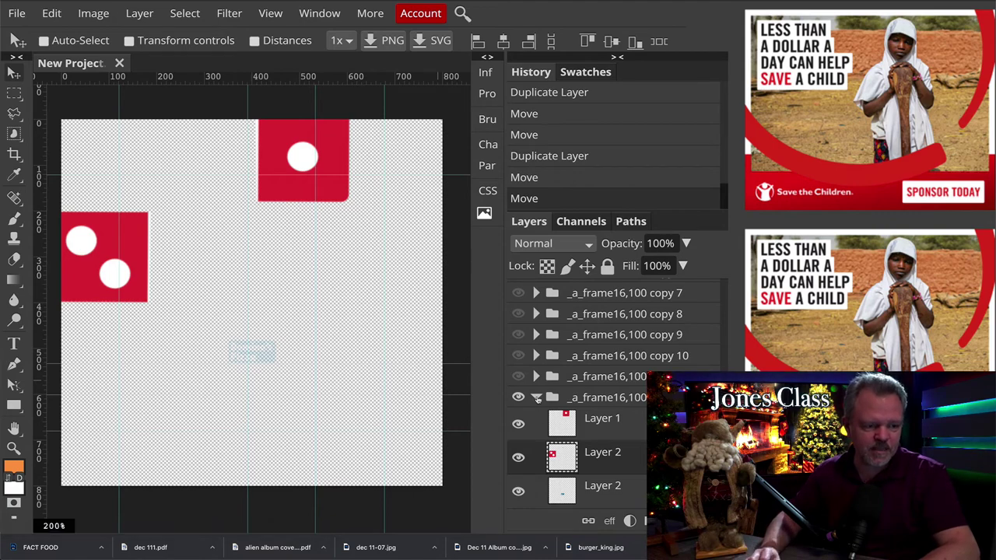
Collapse the lowest _a_frame16,100 folder copy and duplicate it for another frame.
{"action": "left_click", "coordinate": [536, 397]}
{"action": "left_click", "coordinate": [582, 502]}
{"action": "right_click", "coordinate": [588, 502]}
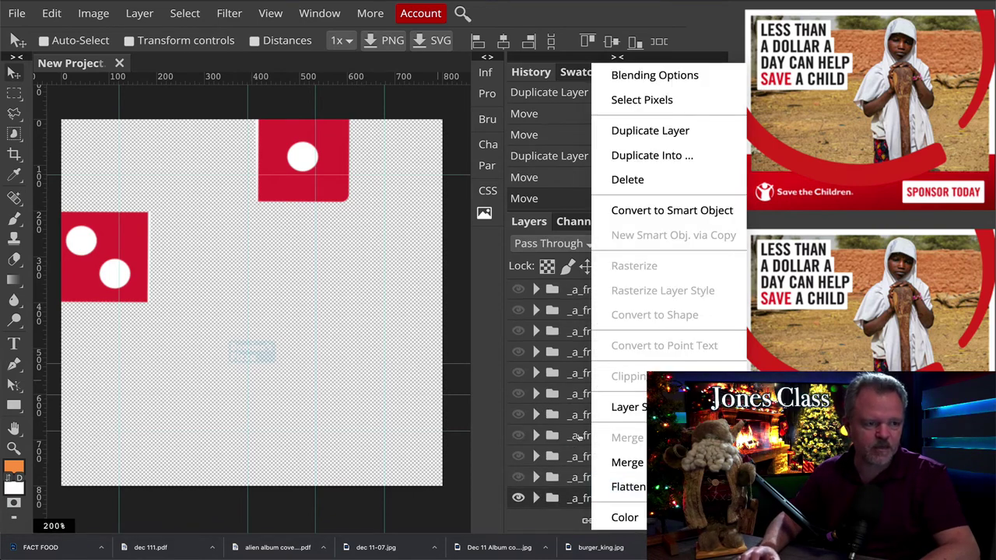
{"action": "left_click", "coordinate": [645, 131]}
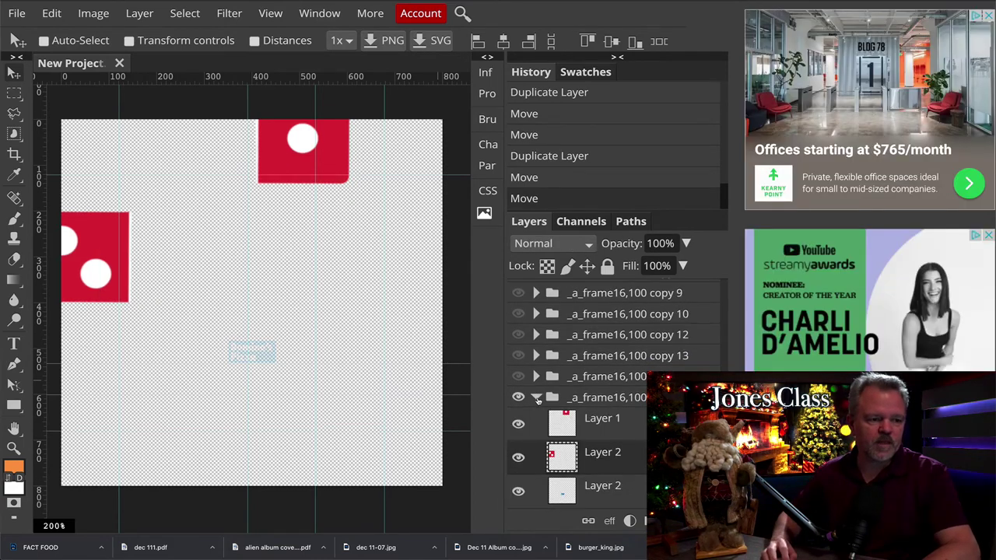
Duplicate the lowest _a_frame16,100 folder copy, hide the upper of the two folders, and expand the lower one.
{"action": "left_click", "coordinate": [536, 398]}
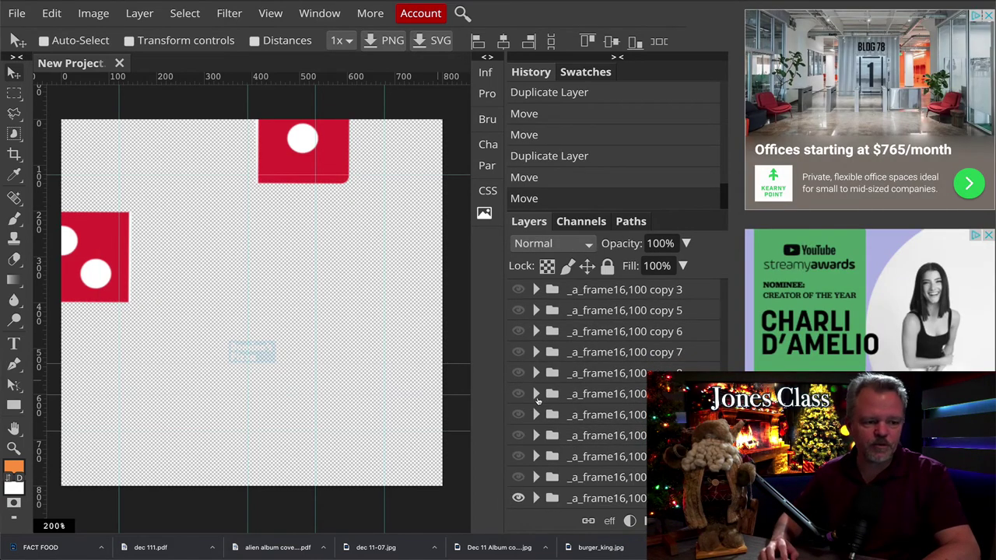
{"action": "left_click", "coordinate": [551, 498]}
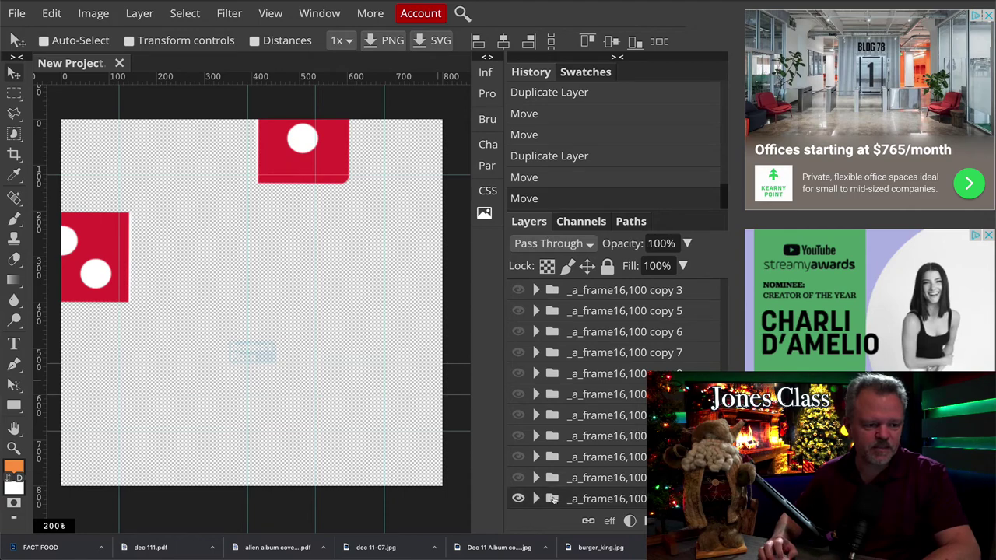
{"action": "right_click", "coordinate": [551, 498]}
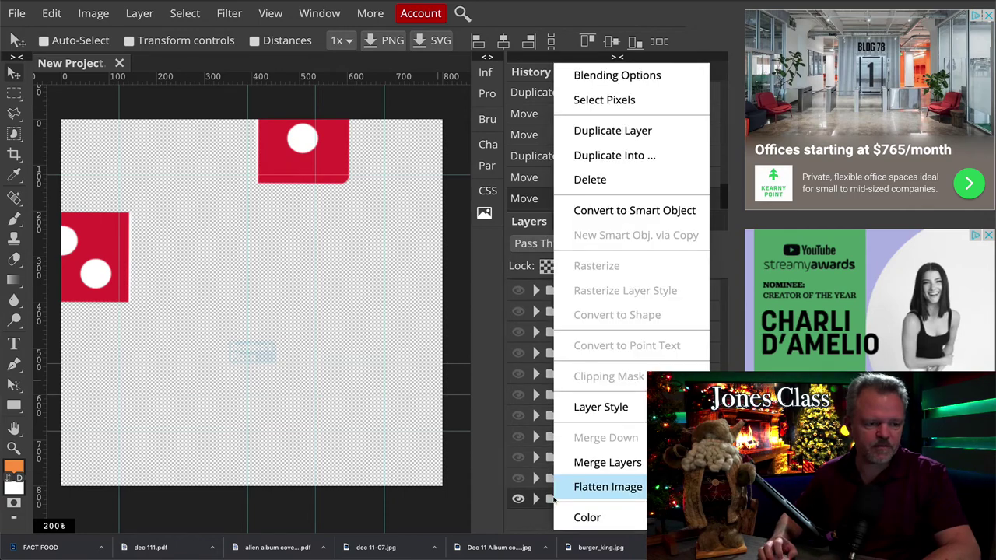
{"action": "left_click", "coordinate": [611, 131]}
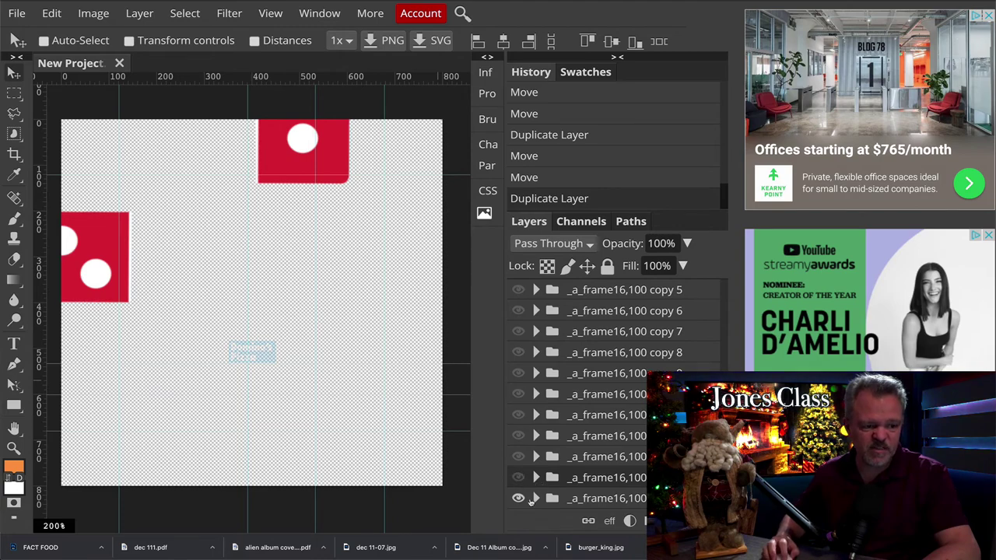
{"action": "scroll", "coordinate": [572, 506], "scroll_direction": "down", "scroll_amount": 2}
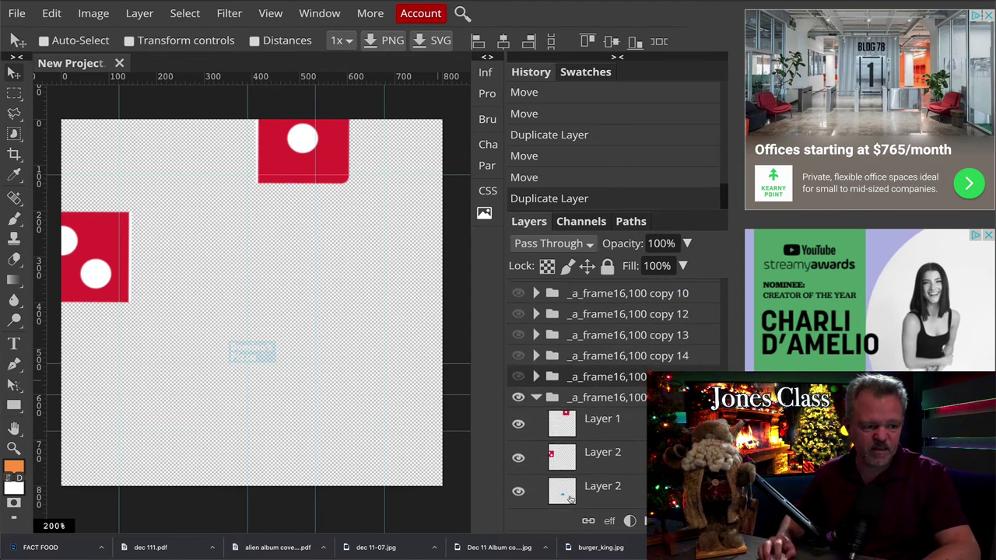
In the lowest folder copy, move the one-dot tile up about 20 px and the two-dot tile about 20 px to the left.
{"action": "left_click", "coordinate": [564, 426]}
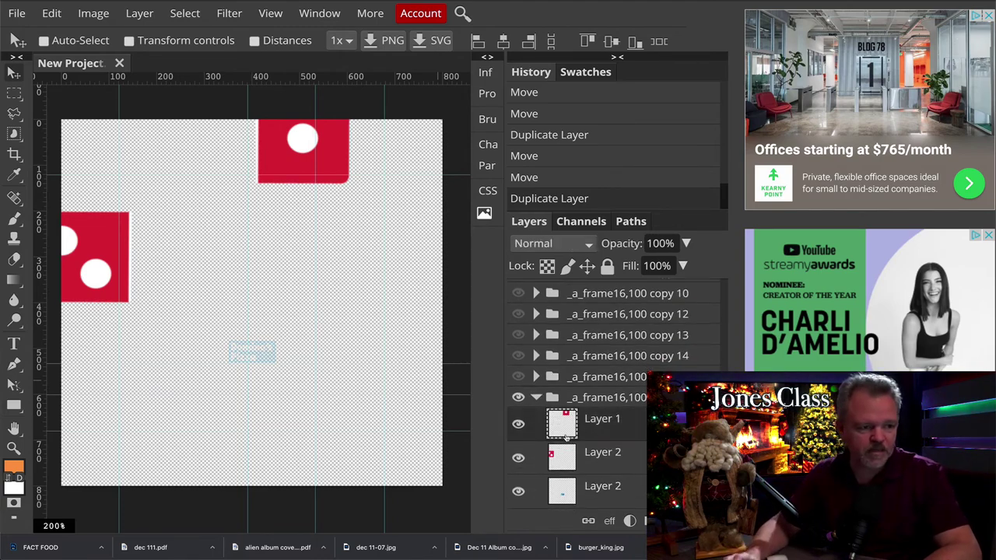
{"action": "key", "text": "shift+Up"}
{"action": "key", "text": "shift+Up"}
{"action": "left_click", "coordinate": [550, 458]}
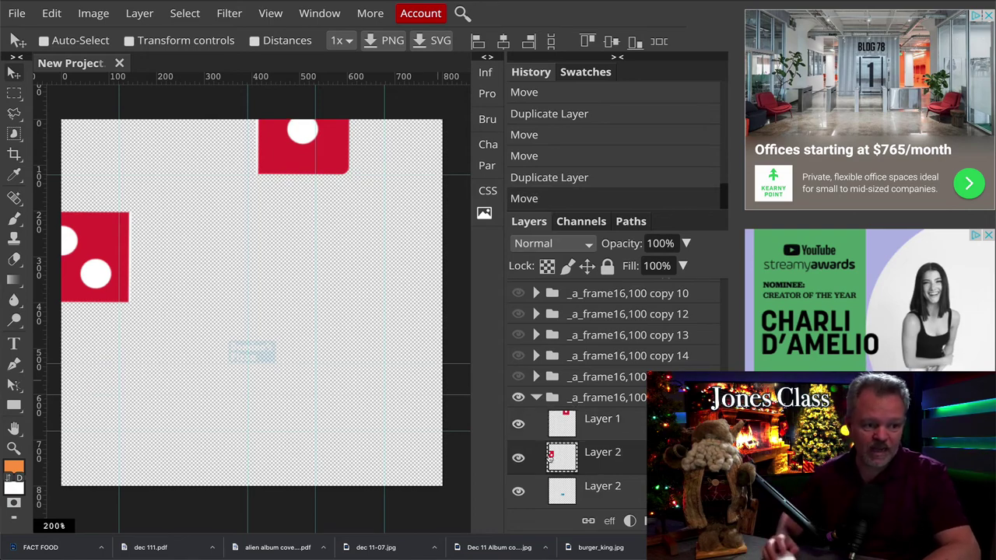
{"action": "key", "text": "Left"}
{"action": "key", "text": "Left"}
{"action": "key", "text": "Left"}
{"action": "key", "text": "Left"}
{"action": "key", "text": "Left"}
{"action": "key", "text": "Left"}
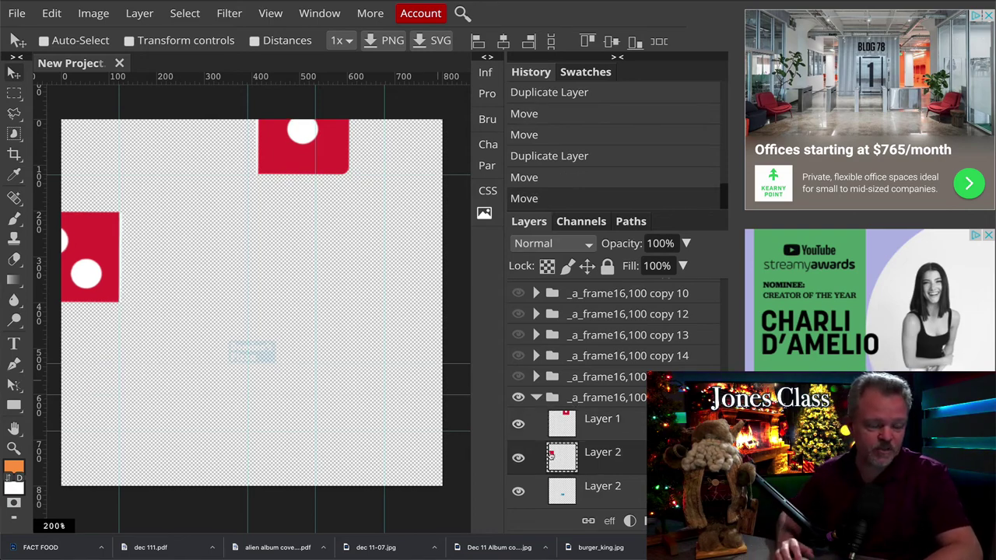
Duplicate the lowest _a_frame16,100 folder copy, hide the upper of the two folders, and expand the lower one.
{"action": "left_click", "coordinate": [536, 397]}
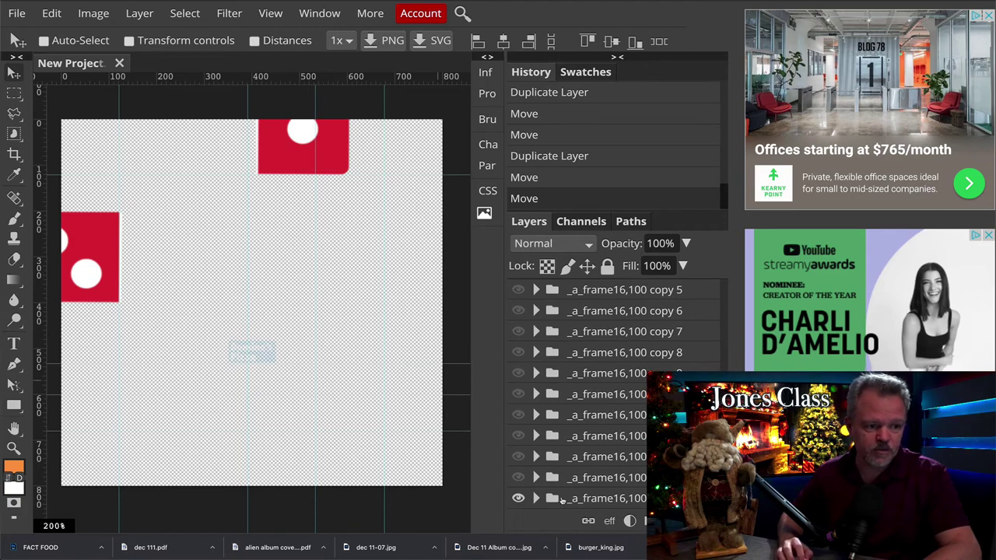
{"action": "left_click", "coordinate": [561, 501]}
{"action": "right_click", "coordinate": [562, 500]}
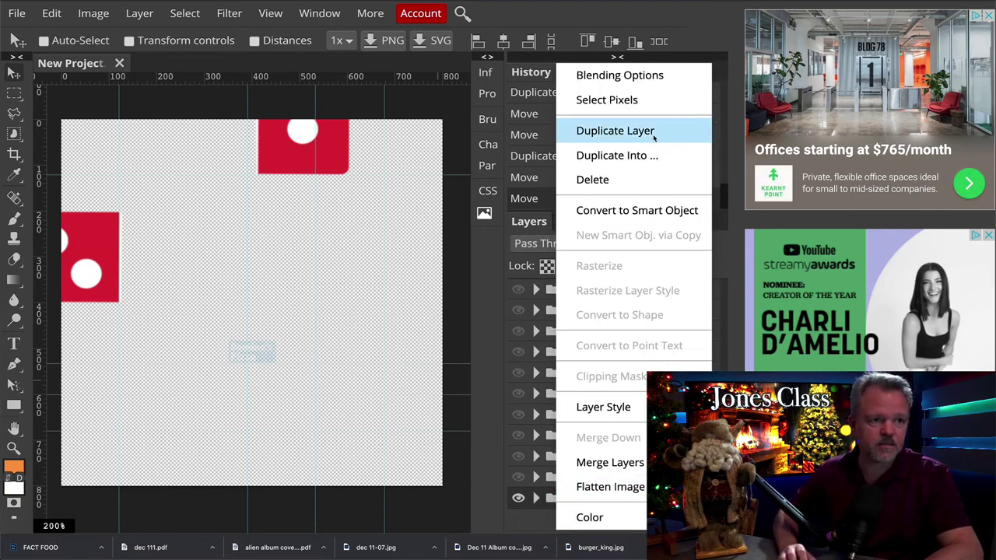
{"action": "left_click", "coordinate": [615, 131]}
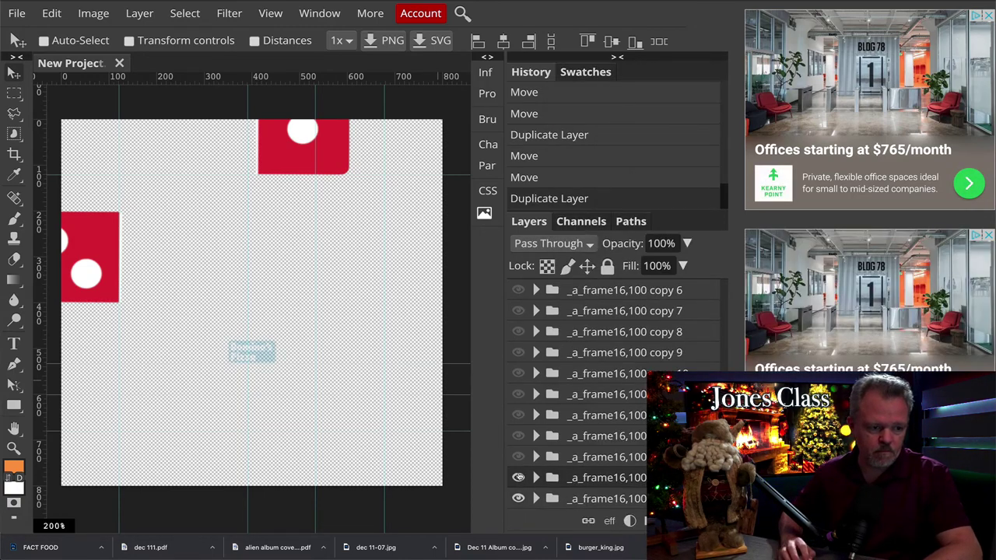
{"action": "left_click", "coordinate": [518, 477]}
{"action": "left_click", "coordinate": [535, 499]}
{"action": "scroll", "coordinate": [557, 436], "scroll_direction": "down", "scroll_amount": 3}
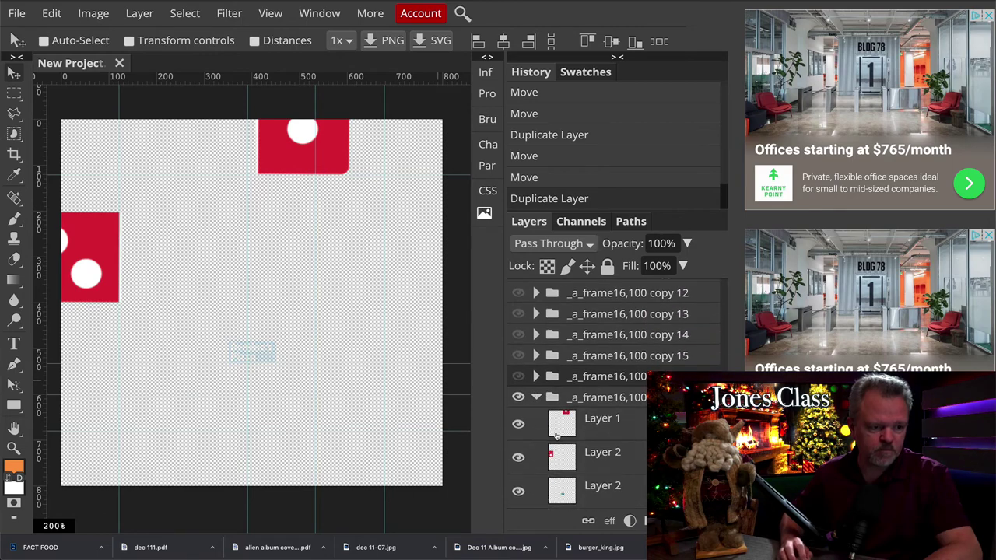
In the lowest folder copy, move the one-dot tile up about 20 px and the two-dot tile about 20 px to the left.
{"action": "left_click", "coordinate": [561, 424]}
{"action": "key", "text": "shift+Up"}
{"action": "key", "text": "shift+Up"}
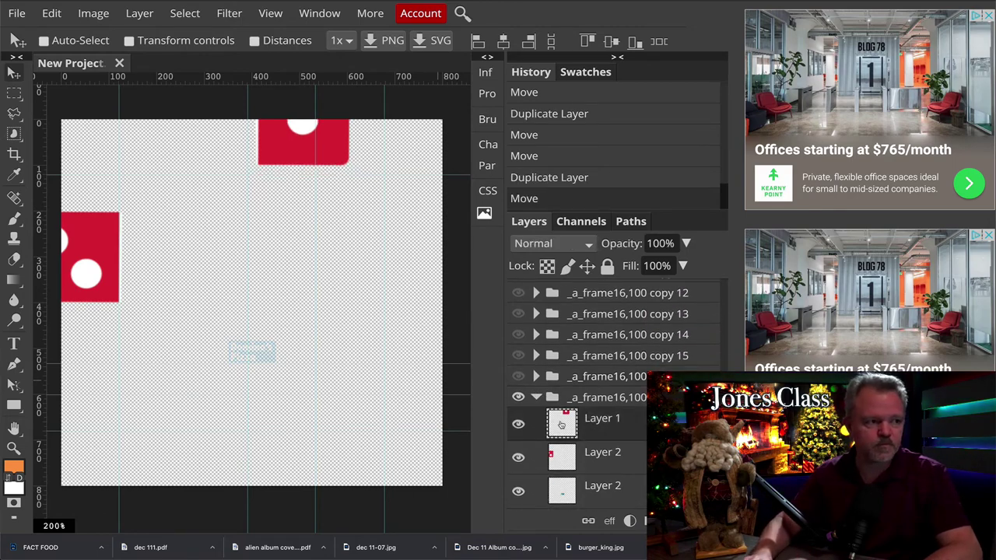
{"action": "left_click", "coordinate": [571, 460]}
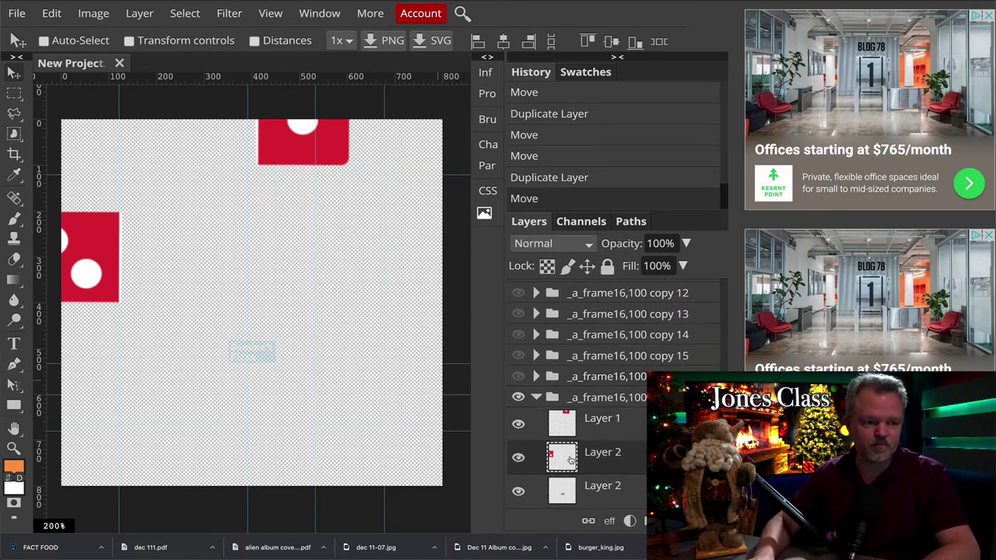
{"action": "key", "text": "shift+Left"}
{"action": "key", "text": "shift+Left"}
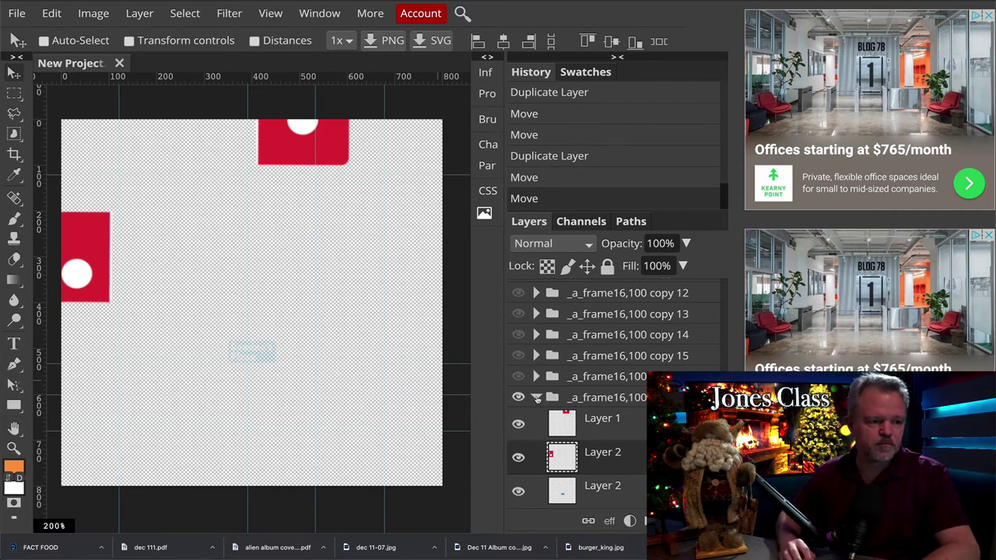
Duplicate the lowest _a_frame16,100 folder copy, hide the upper of the two folders, and expand the lower one.
{"action": "left_click", "coordinate": [536, 397]}
{"action": "left_click", "coordinate": [553, 499]}
{"action": "right_click", "coordinate": [552, 501]}
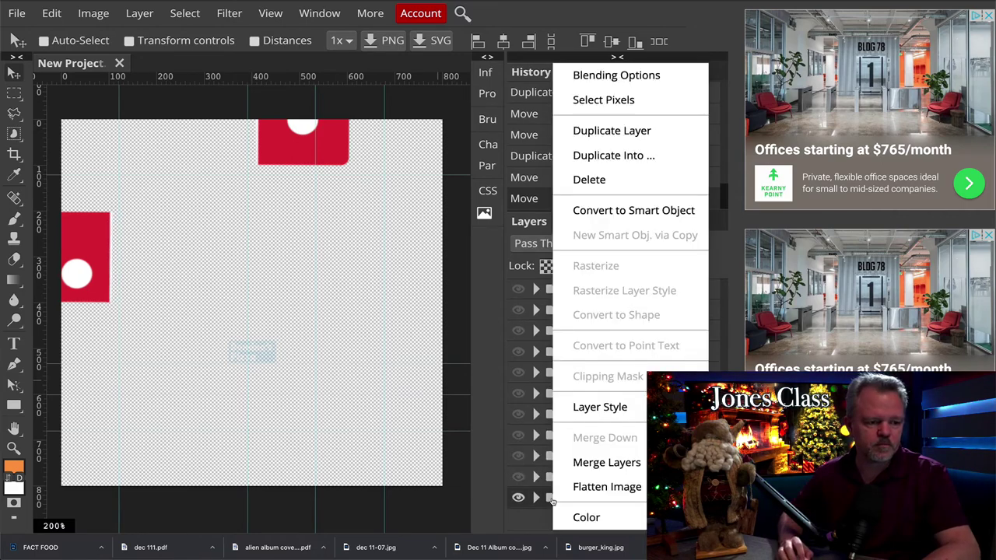
{"action": "left_click", "coordinate": [613, 131]}
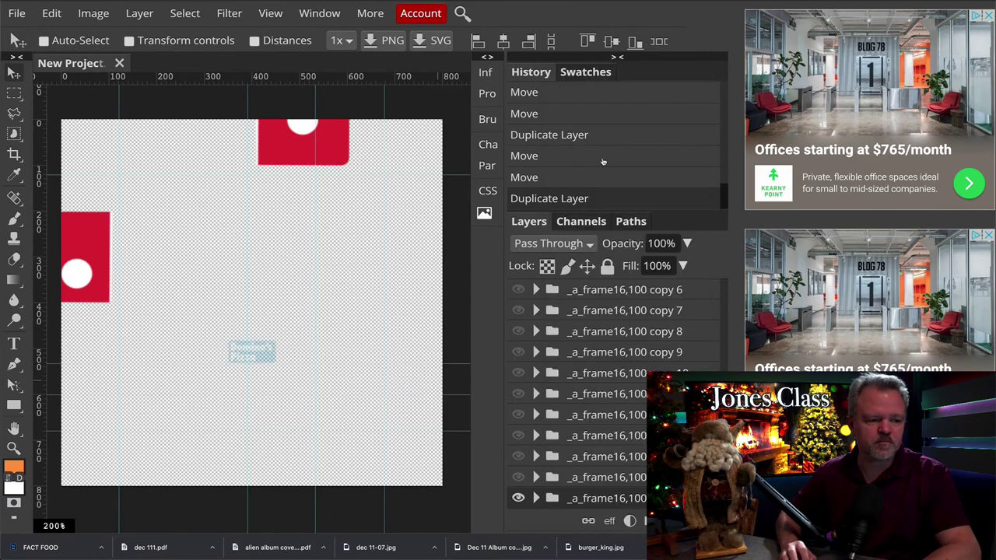
{"action": "left_click", "coordinate": [518, 477]}
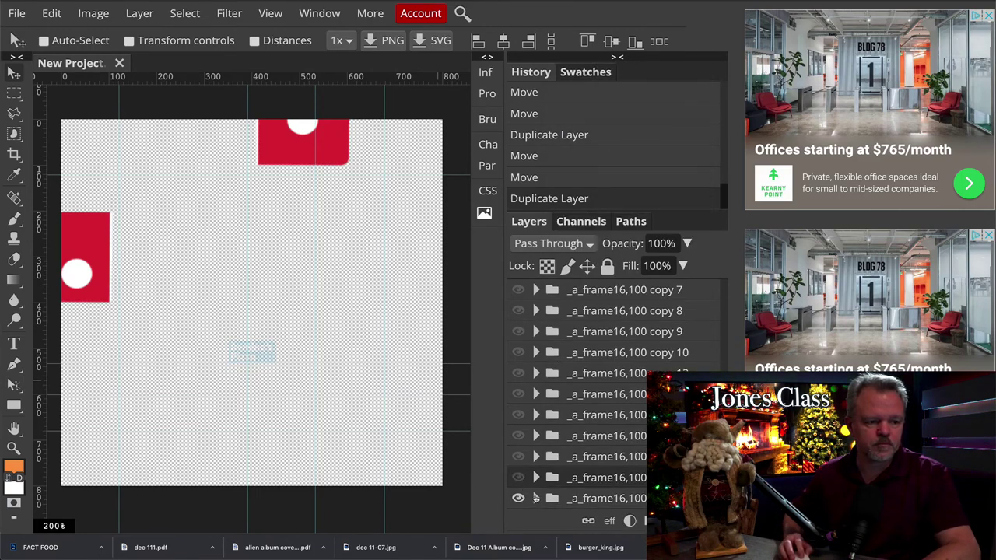
{"action": "left_click", "coordinate": [536, 498]}
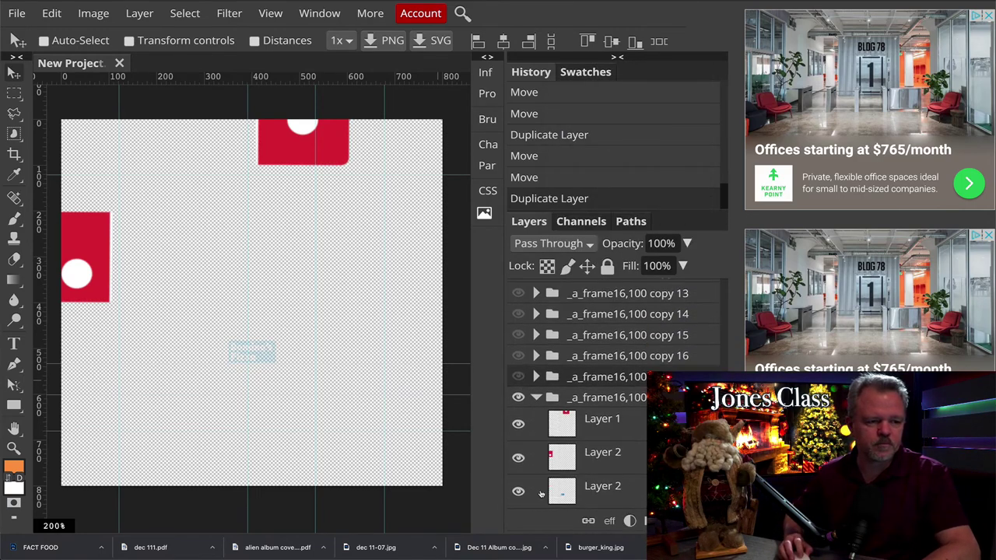
In the lowest folder copy, move the one-dot tile up about 20 px.
{"action": "left_click", "coordinate": [559, 428]}
{"action": "key", "text": "shift+Up"}
{"action": "key", "text": "shift+Up"}
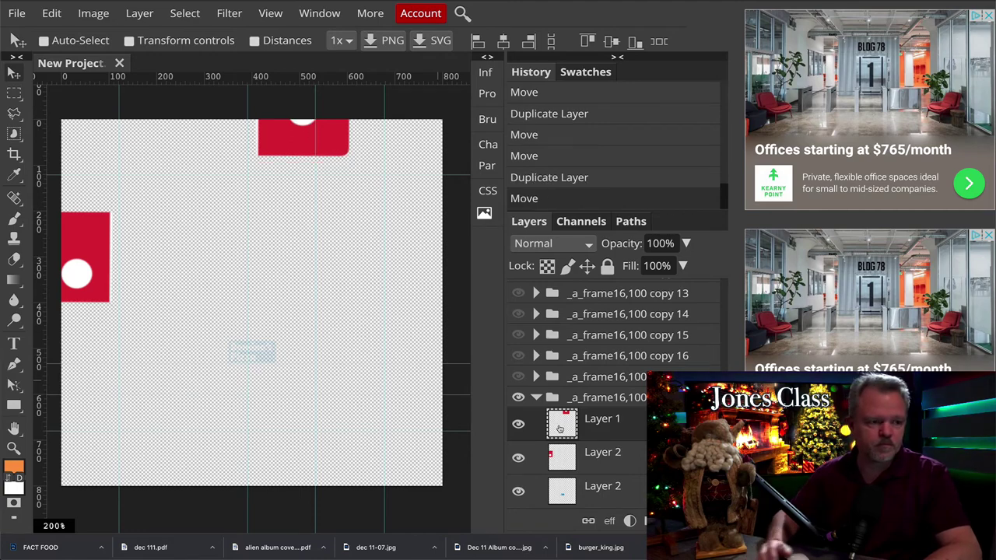
In the lowest folder copy, move the two-dot tile about 20 px to the left and collapse the folder.
{"action": "left_click", "coordinate": [586, 456]}
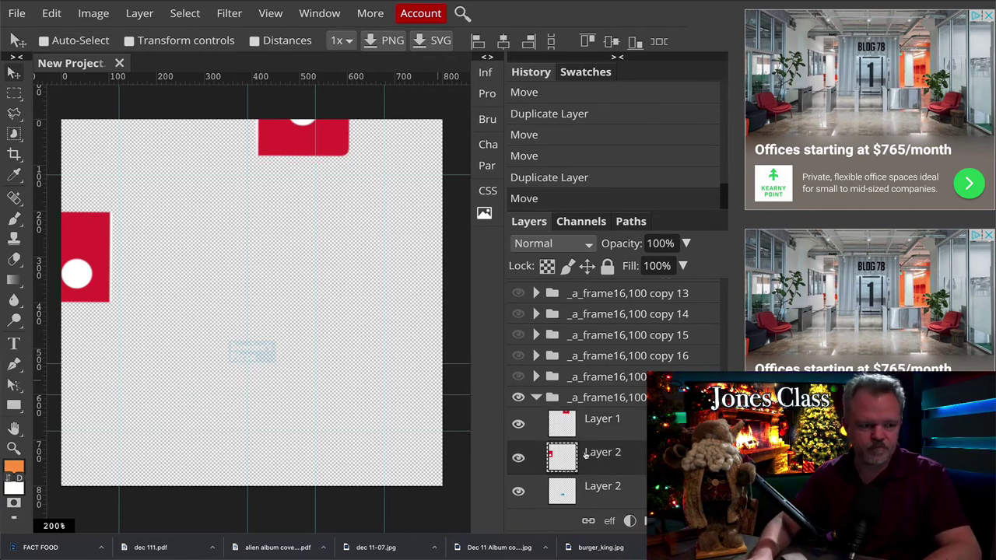
{"action": "key", "text": "shift+Left"}
{"action": "key", "text": "shift+Left"}
{"action": "left_click", "coordinate": [536, 397]}
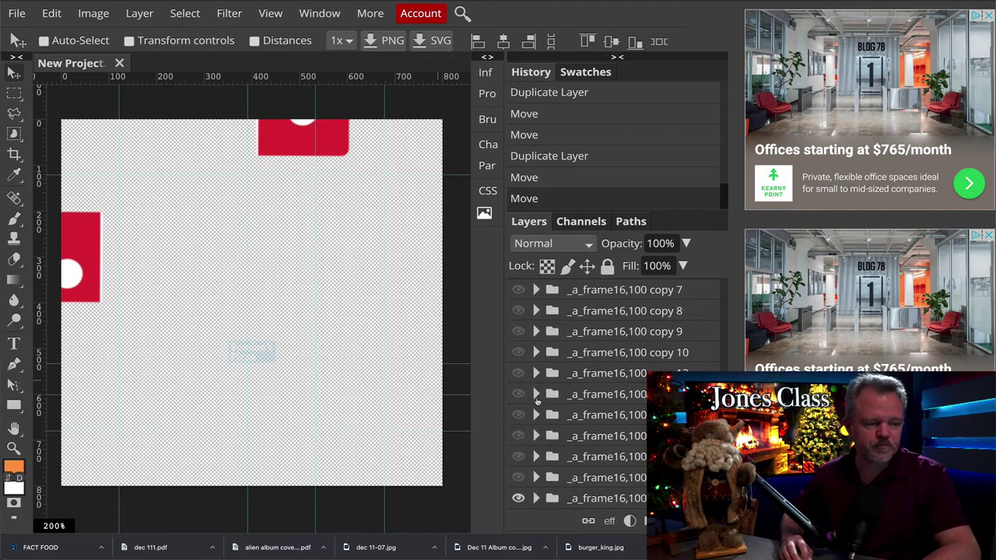
Duplicate the lowest _a_frame16,100 folder copy, hide the upper of the two folders, and expand the lower one.
{"action": "left_click", "coordinate": [555, 498]}
{"action": "right_click", "coordinate": [555, 498]}
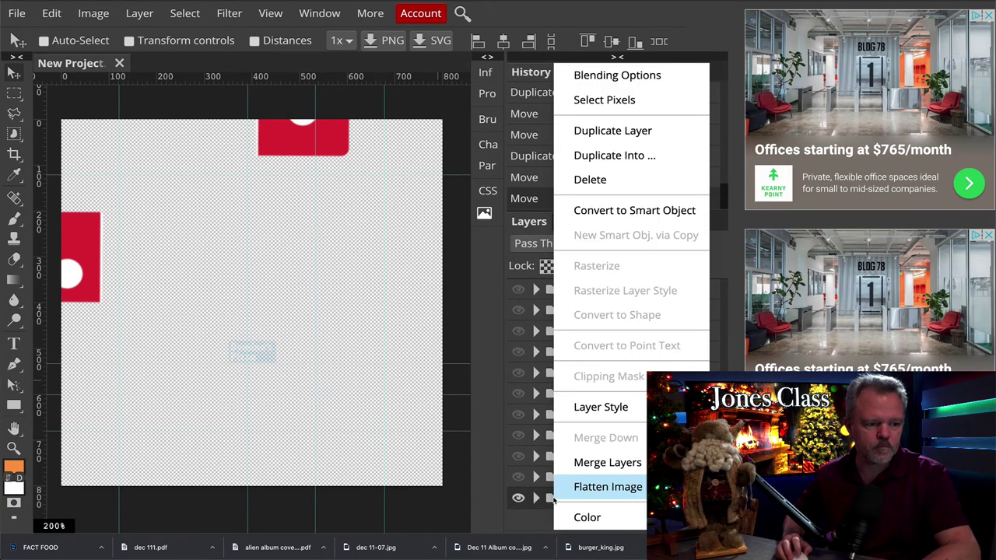
{"action": "left_click", "coordinate": [612, 129]}
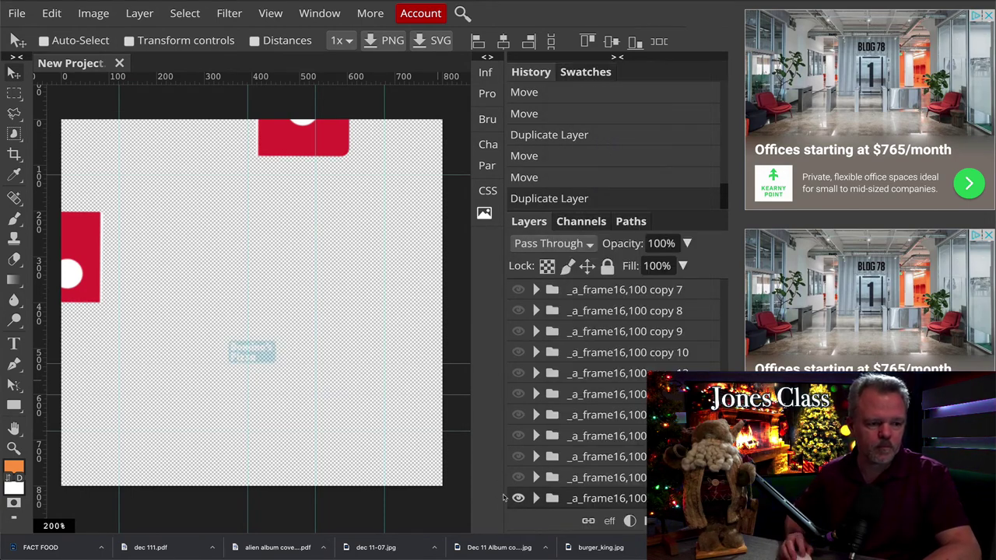
{"action": "left_click", "coordinate": [516, 499]}
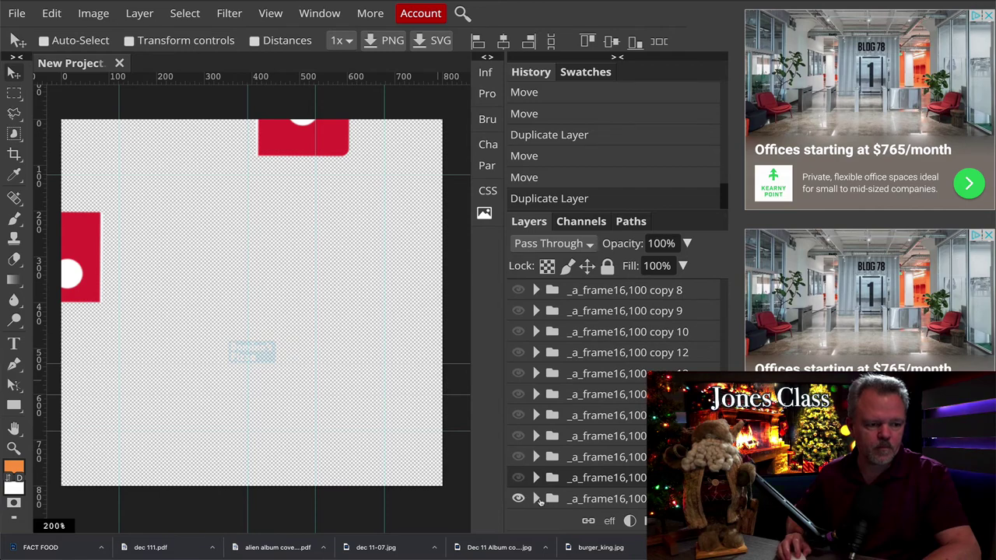
{"action": "left_click", "coordinate": [537, 499]}
In the lowest folder copy, move the one-dot tile up about 20 px and the two-dot tile about 20 px to the left.
{"action": "left_click", "coordinate": [562, 414]}
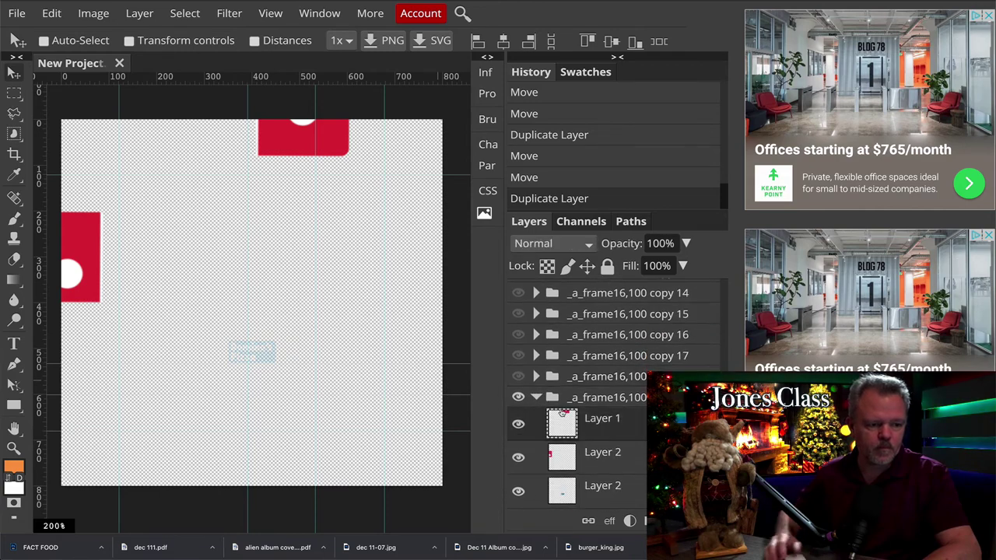
{"action": "key", "text": "shift+Up"}
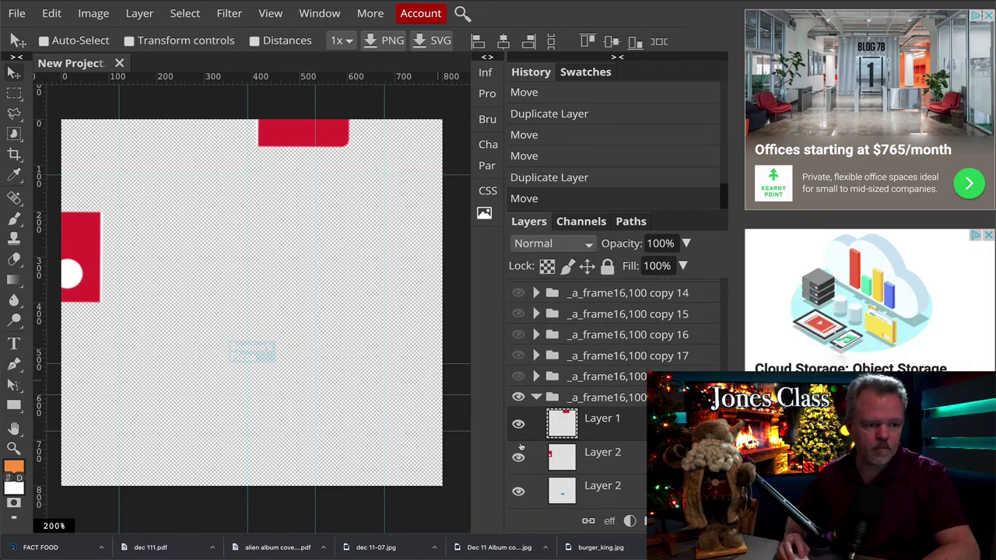
{"action": "left_click", "coordinate": [563, 457]}
{"action": "key", "text": "shift+Left"}
{"action": "key", "text": "shift+Left"}
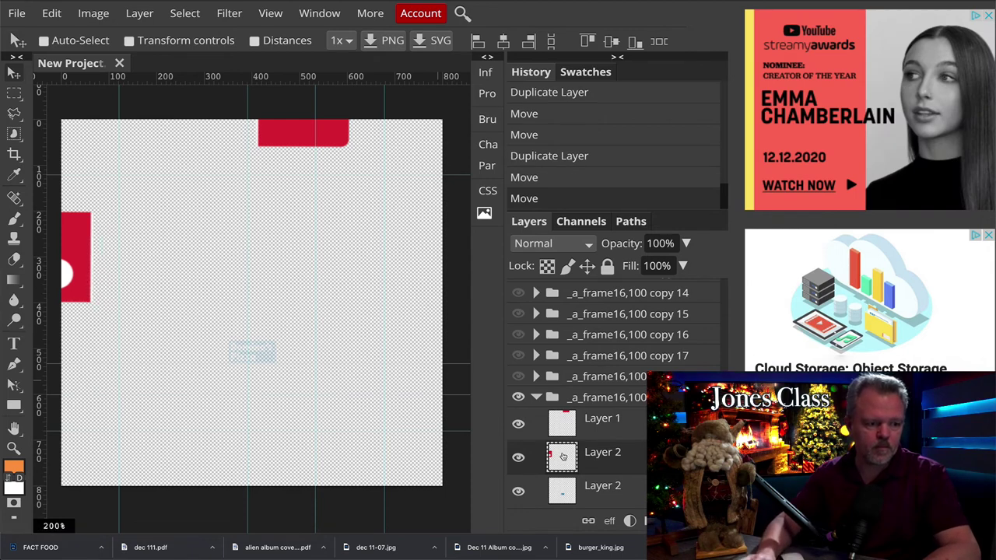
{"action": "left_click", "coordinate": [538, 398]}
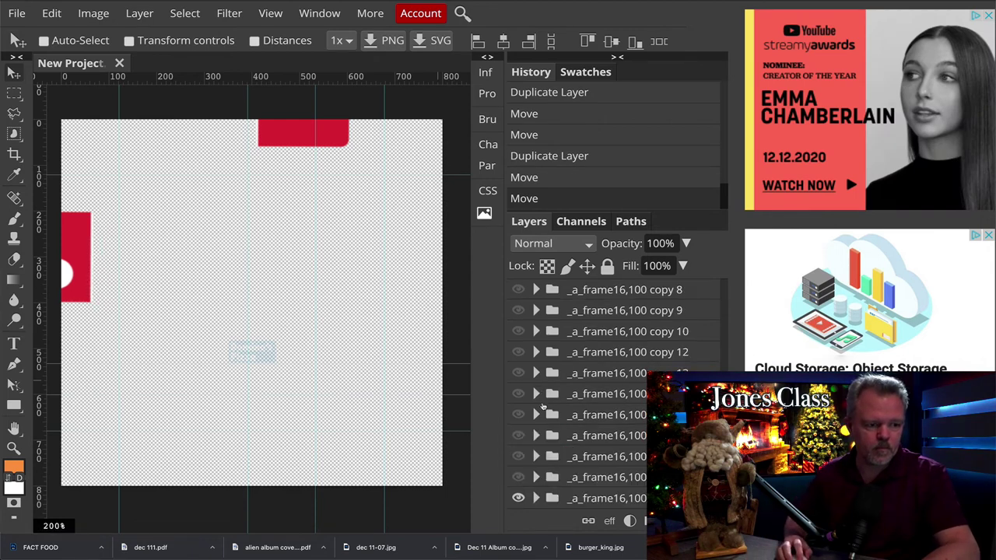
Duplicate the lowest _a_frame16,100 folder copy, hide the upper of the two folders, and expand the lower one.
{"action": "left_click", "coordinate": [551, 498]}
{"action": "right_click", "coordinate": [551, 498]}
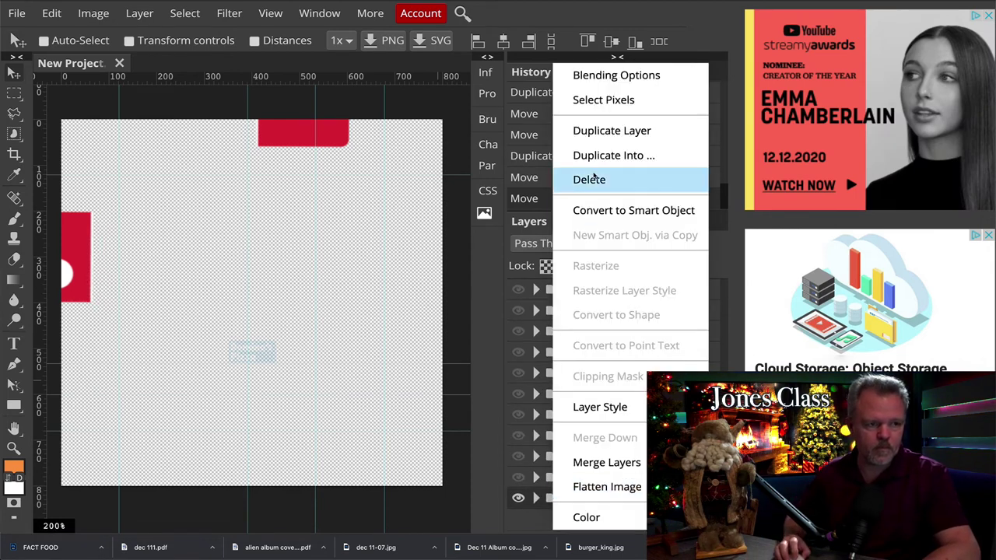
{"action": "left_click", "coordinate": [595, 132]}
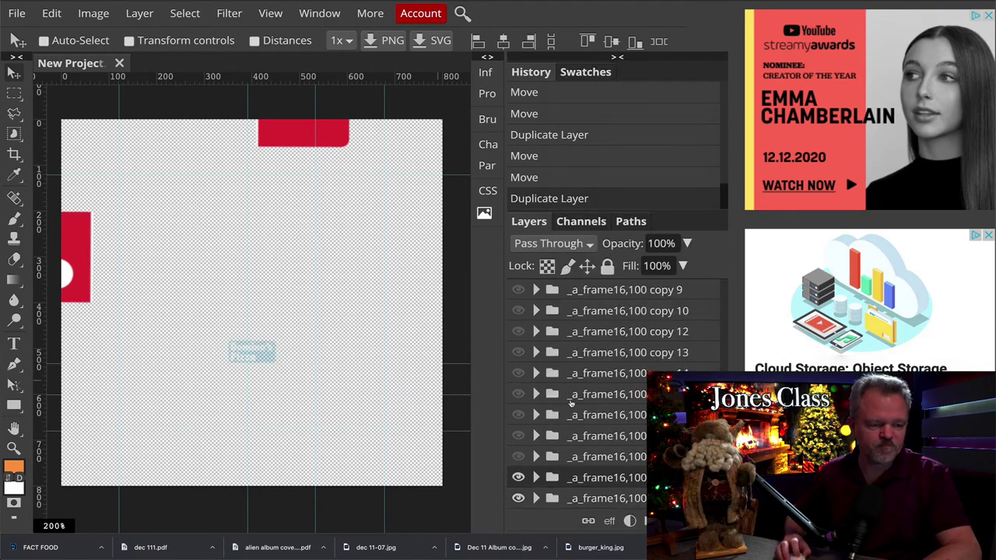
{"action": "left_click", "coordinate": [518, 477]}
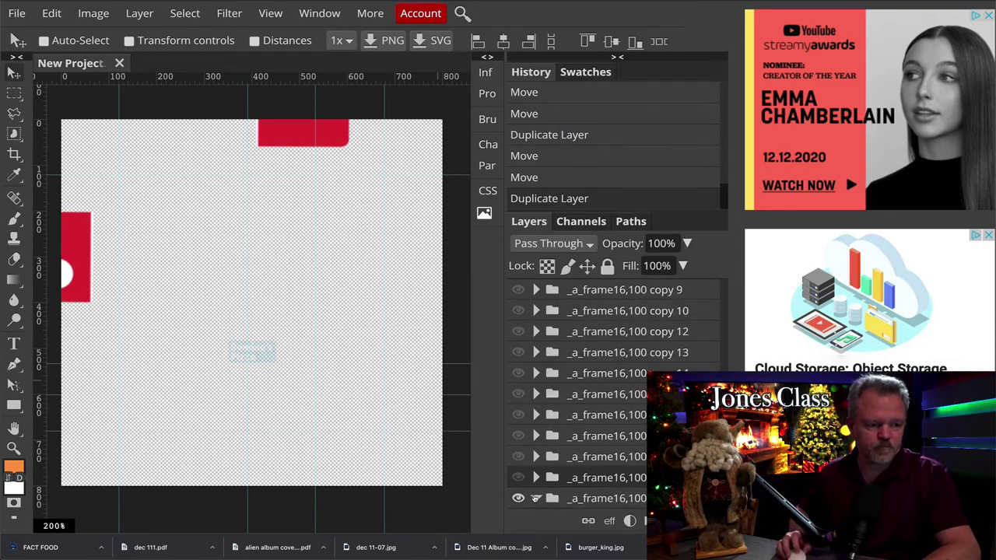
{"action": "left_click", "coordinate": [536, 498]}
In the lowest folder copy, move the one-dot tile up about 20 px and the two-dot tile about 20 px to the left.
{"action": "left_click", "coordinate": [568, 431]}
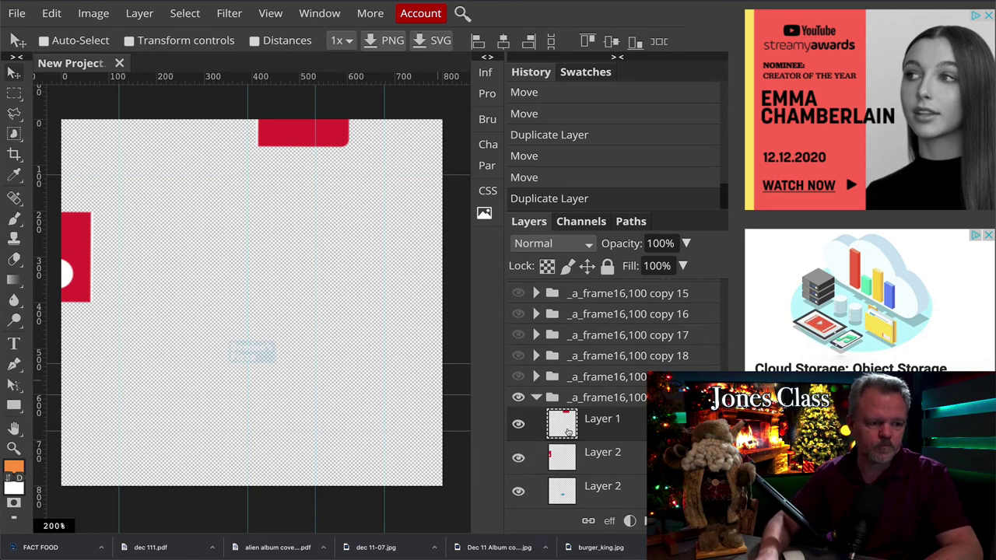
{"action": "key", "text": "shift+Up"}
{"action": "key", "text": "shift+Up"}
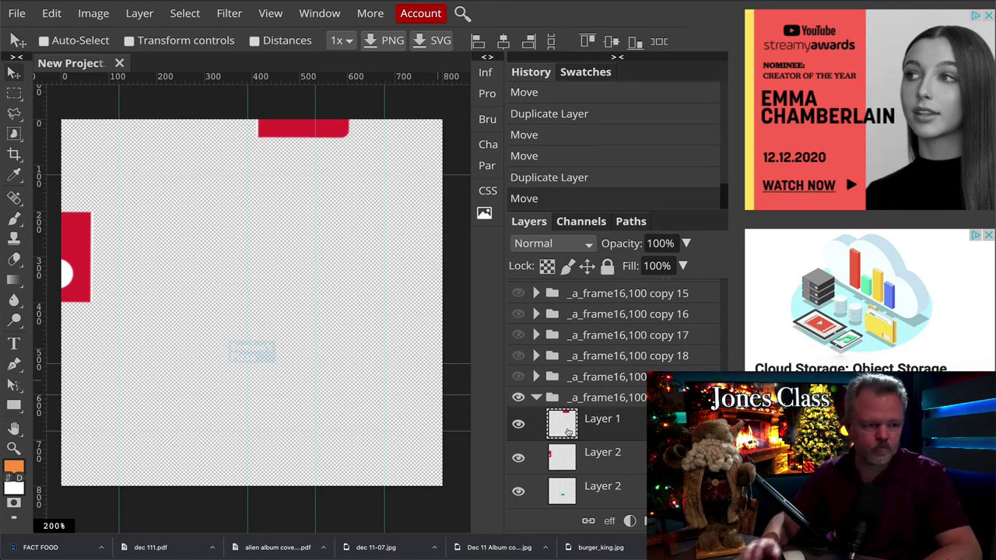
{"action": "left_click", "coordinate": [562, 459]}
{"action": "key", "text": "shift+Left"}
{"action": "key", "text": "shift+Left"}
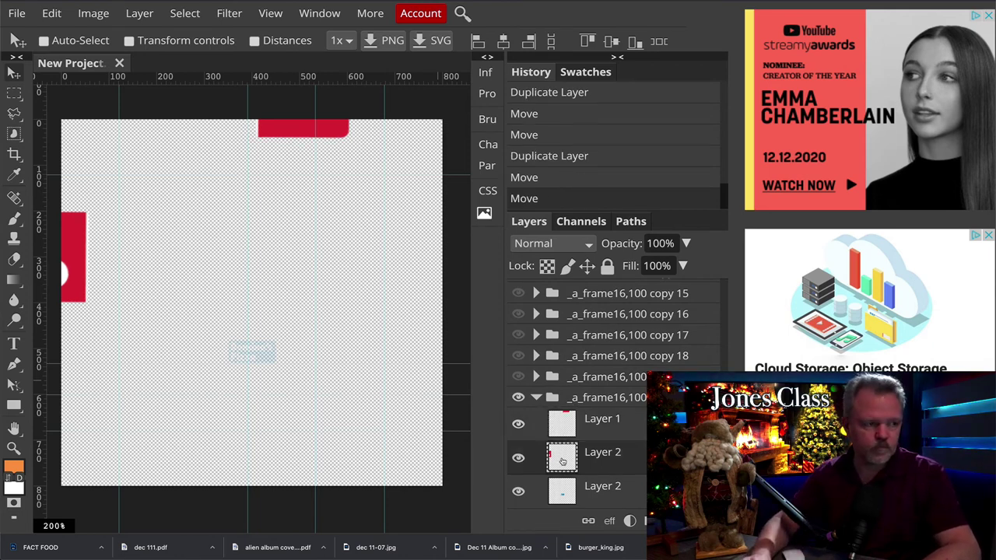
{"action": "left_click", "coordinate": [535, 398]}
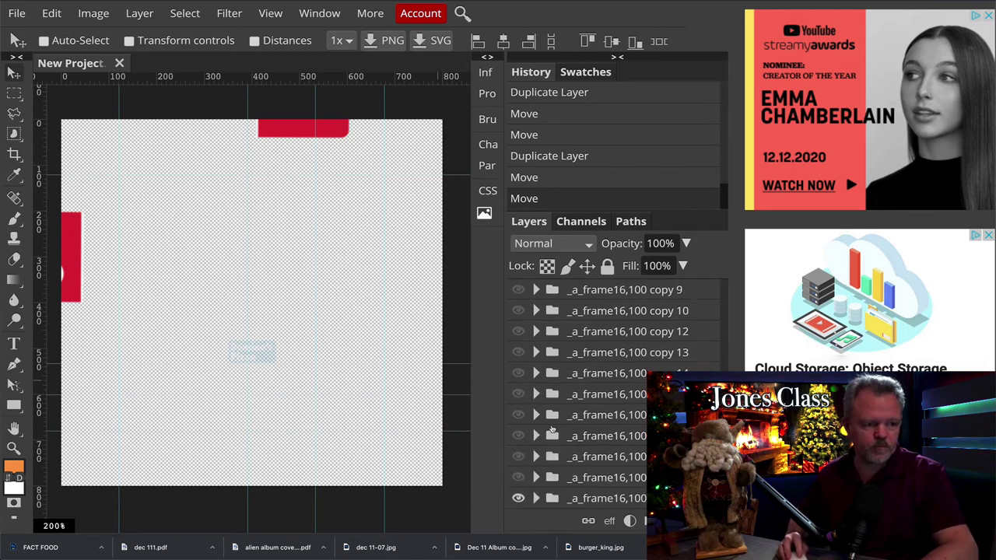
Duplicate the lowest _a_frame16,100 folder copy, hide the upper of the two folders, and expand the lower one.
{"action": "left_click", "coordinate": [554, 498]}
{"action": "right_click", "coordinate": [553, 499]}
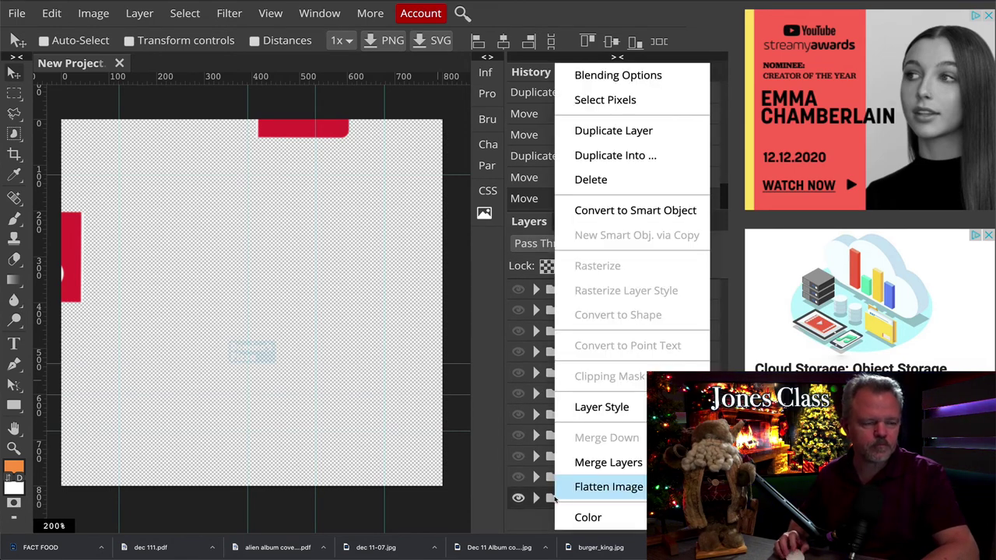
{"action": "left_click", "coordinate": [601, 131]}
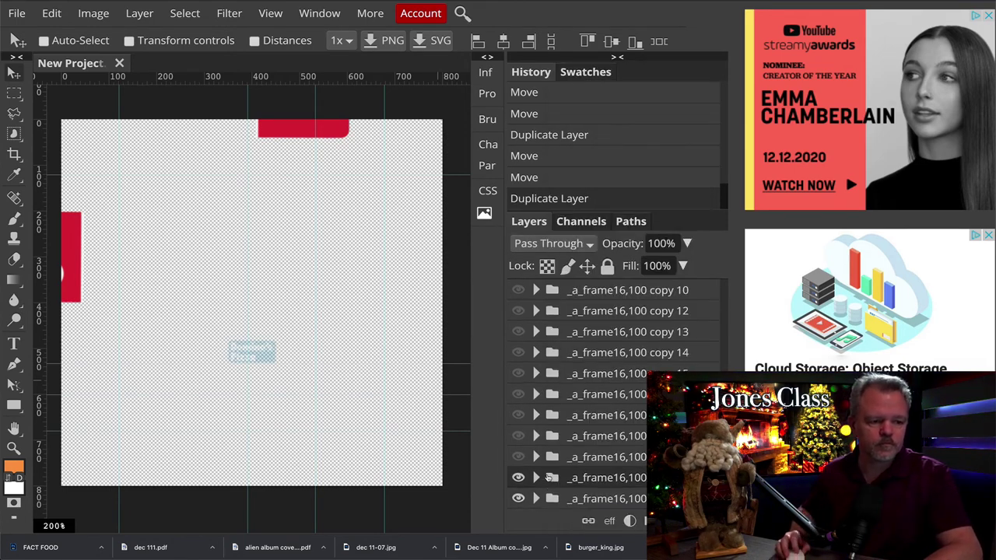
{"action": "left_click", "coordinate": [521, 477]}
{"action": "left_click", "coordinate": [536, 499]}
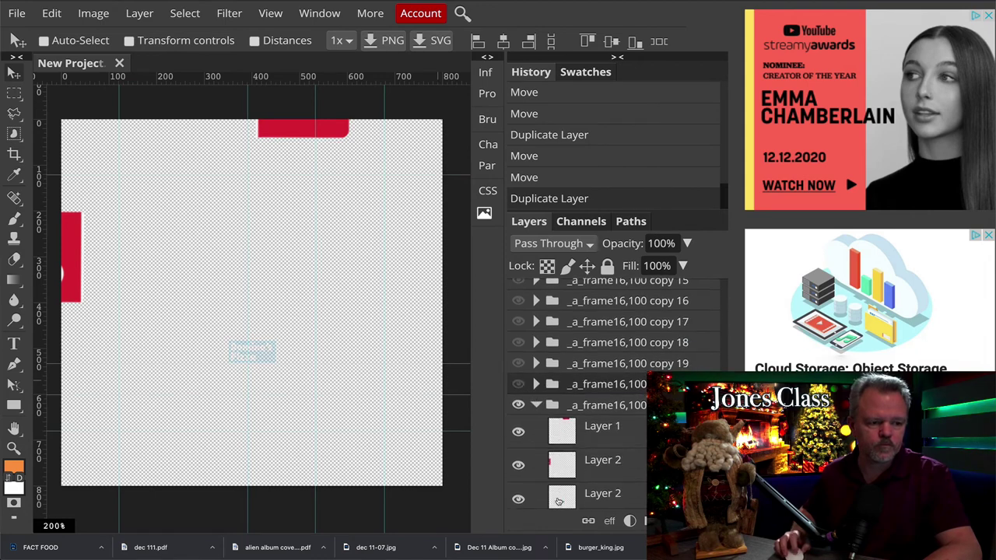
In the lowest folder copy, move the one-dot tile up about 20 px and the two-dot tile about 20 px to the left.
{"action": "left_click", "coordinate": [555, 435]}
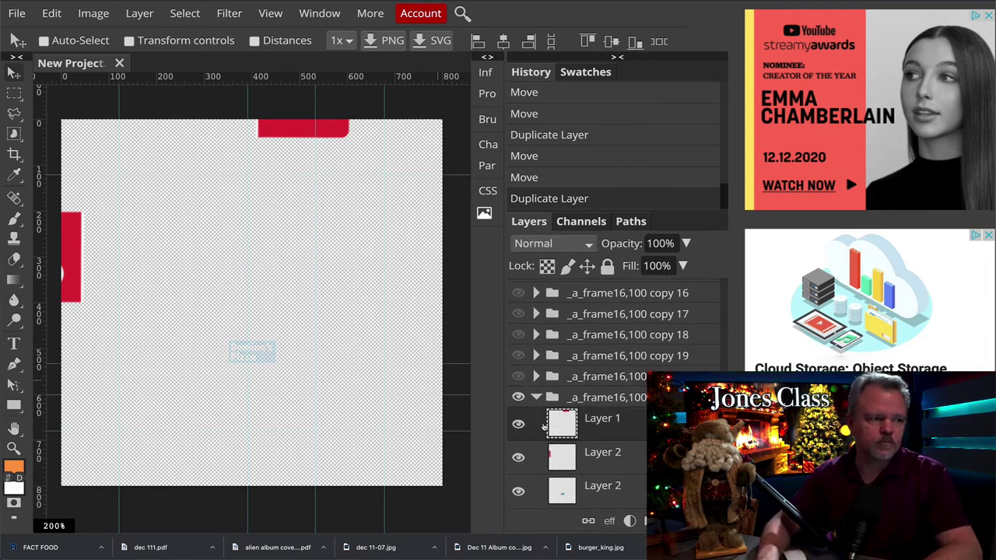
{"action": "key", "text": "shift+Up"}
{"action": "key", "text": "shift+Up"}
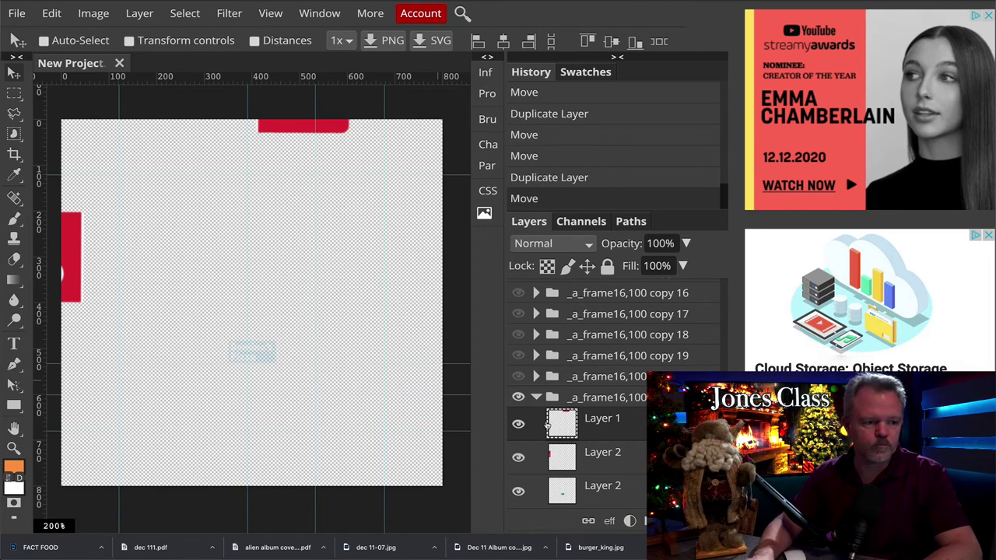
{"action": "left_click", "coordinate": [573, 458]}
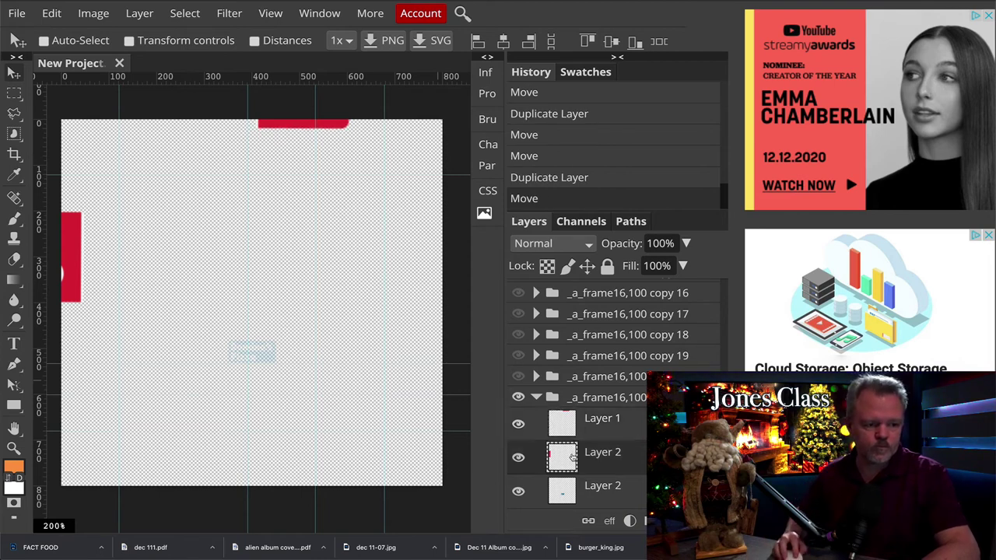
{"action": "key", "text": "shift+Left"}
{"action": "key", "text": "shift+Left"}
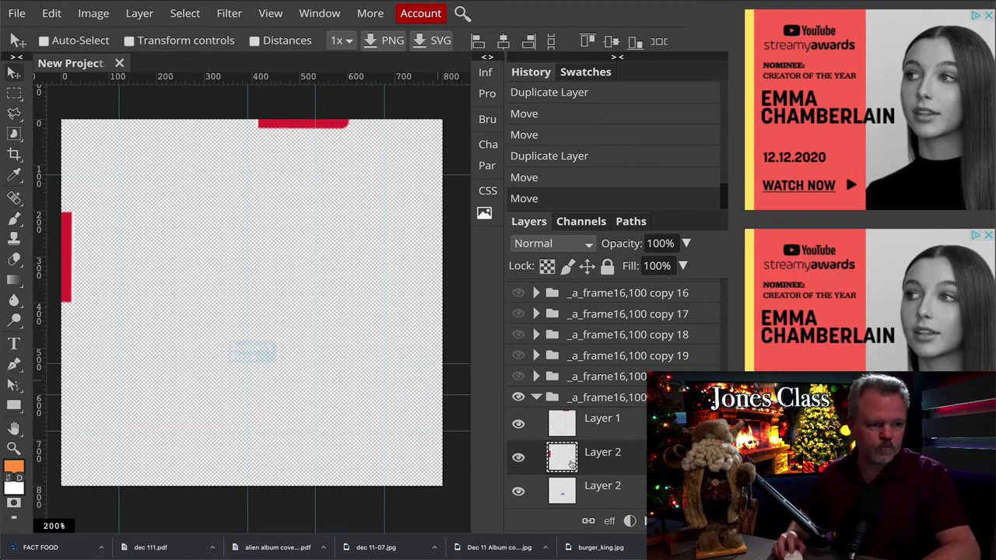
{"action": "left_click", "coordinate": [536, 398]}
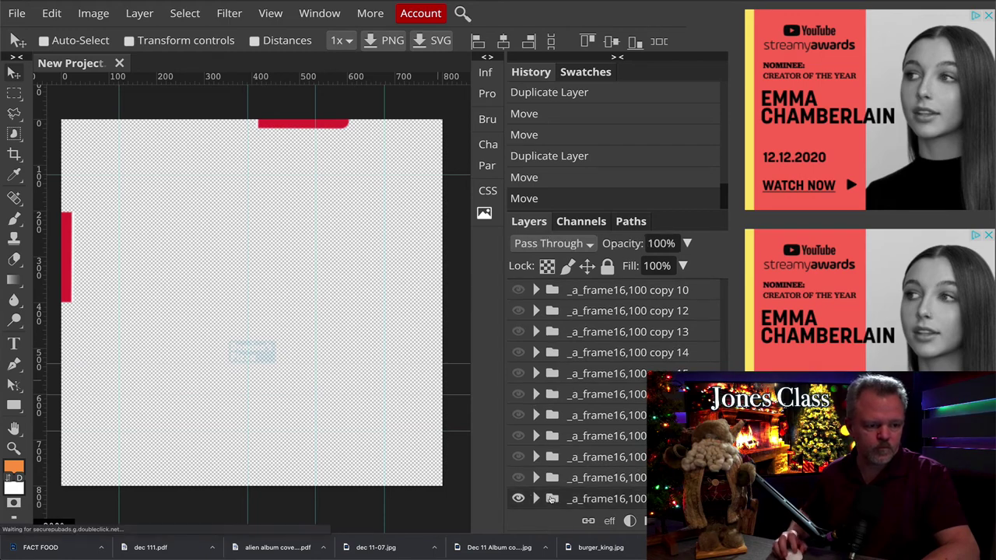
Duplicate the lowest _a_frame16,100 folder copy, hide the upper of the two folders, and expand the lower one.
{"action": "right_click", "coordinate": [552, 496]}
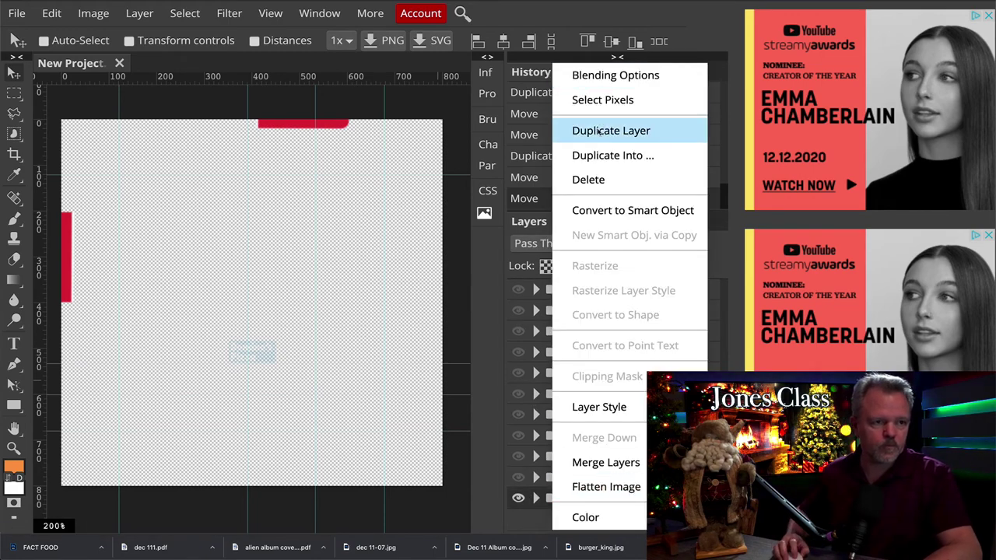
{"action": "left_click", "coordinate": [599, 130]}
{"action": "left_click", "coordinate": [518, 477]}
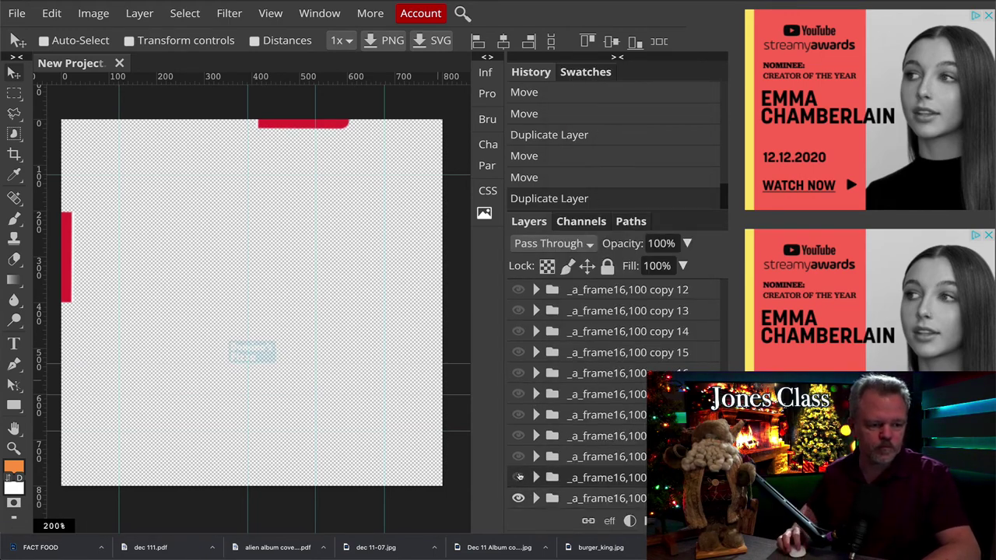
{"action": "left_click", "coordinate": [535, 498]}
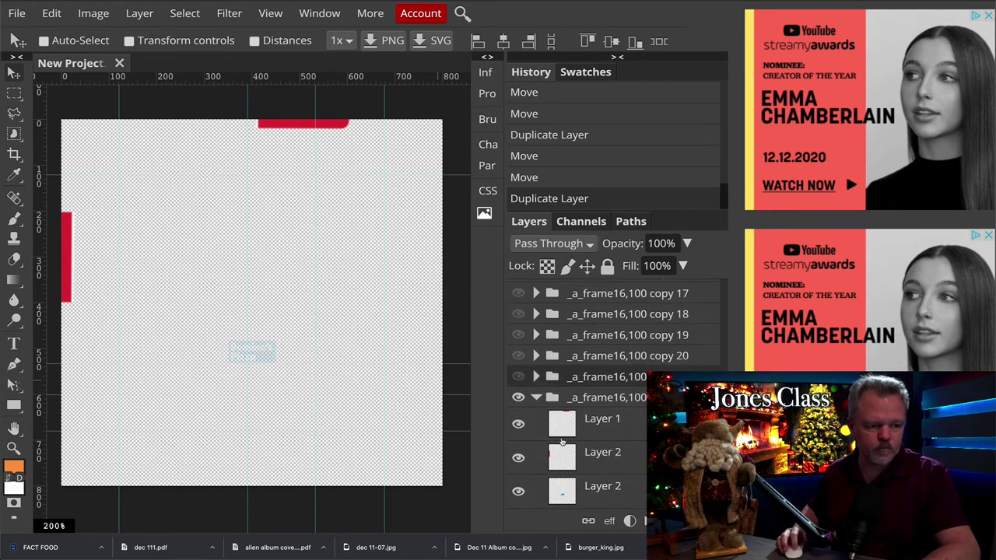
In the lowest folder copy, move the one-dot tile up and the two-dot tile left, about 20 px each, to clear the canvas.
{"action": "left_click", "coordinate": [564, 436]}
{"action": "key", "text": "shift+Up"}
{"action": "key", "text": "shift+Up"}
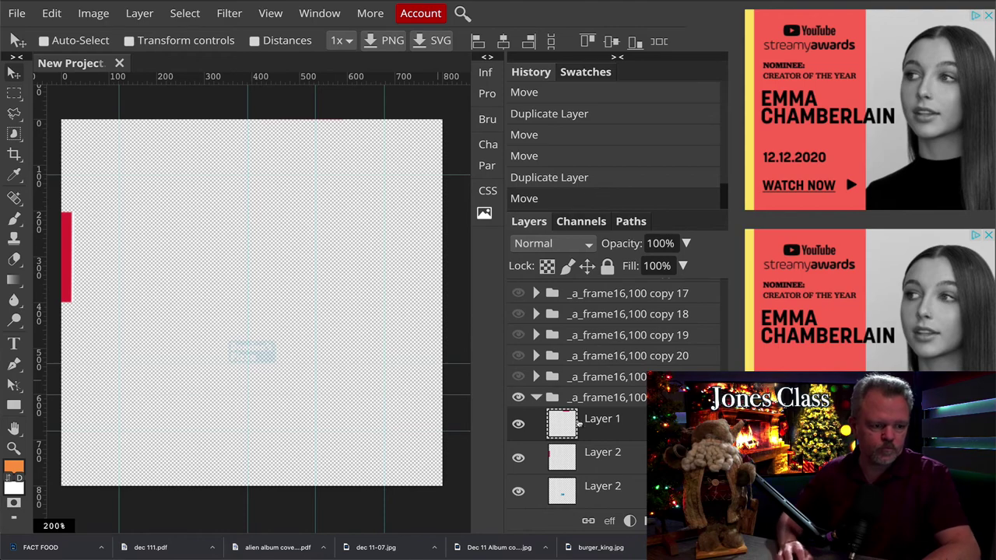
{"action": "left_click", "coordinate": [557, 455]}
{"action": "key", "text": "shift+Left"}
{"action": "key", "text": "shift+Left"}
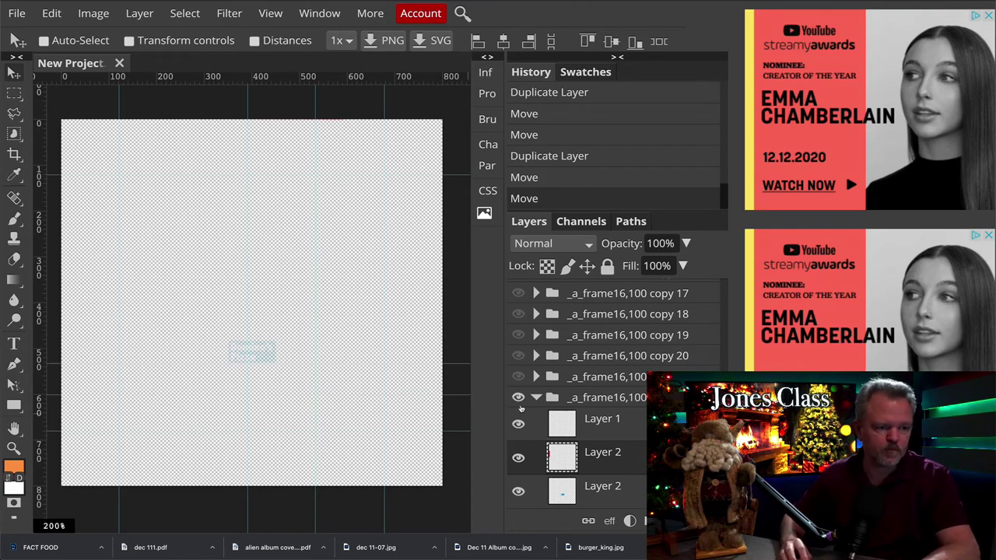
{"action": "left_click", "coordinate": [536, 398]}
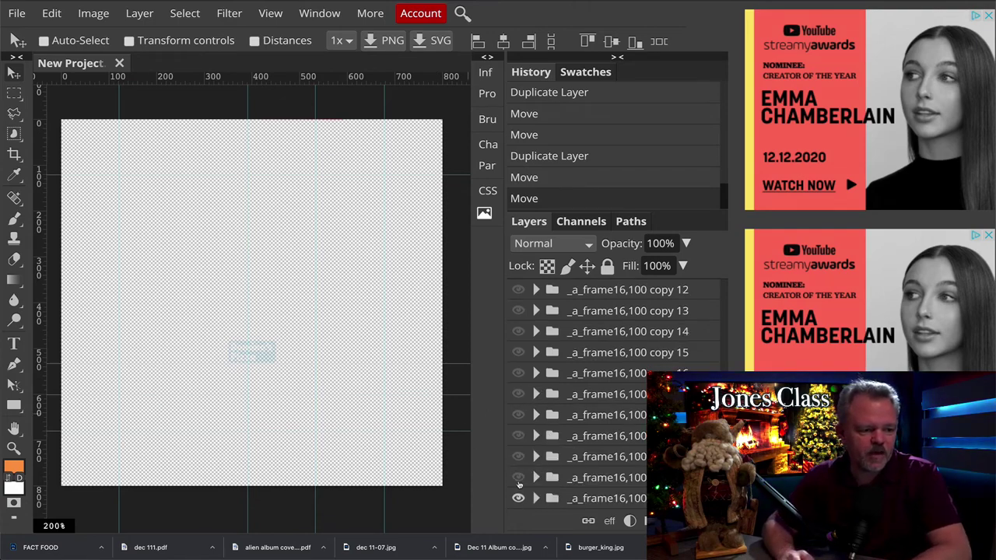
Make the hidden _a_frame16,100 copy folders visible, working upward through the layer stack.
{"action": "left_click_drag", "start_coordinate": [518, 477], "coordinate": [526, 290]}
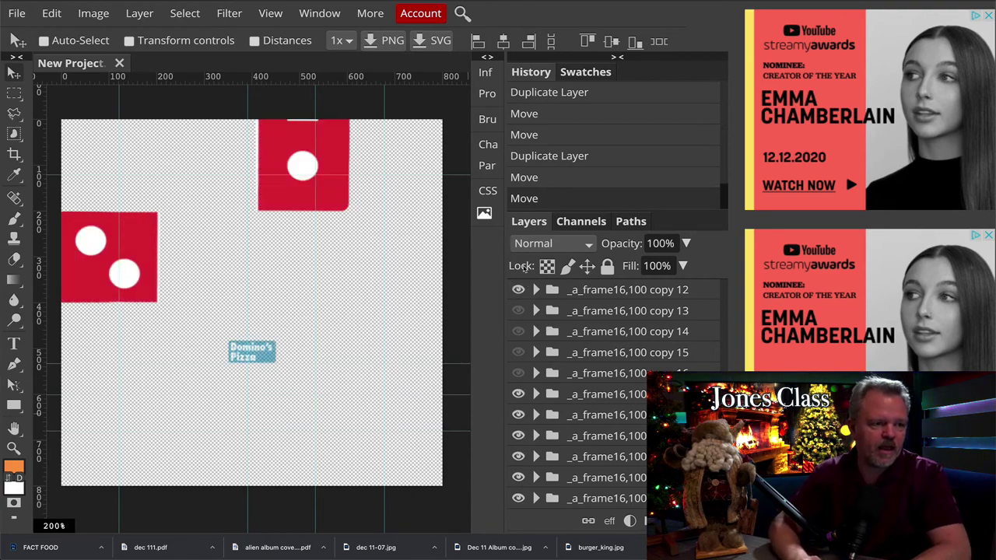
{"action": "scroll", "coordinate": [520, 374], "scroll_direction": "up", "scroll_amount": 4}
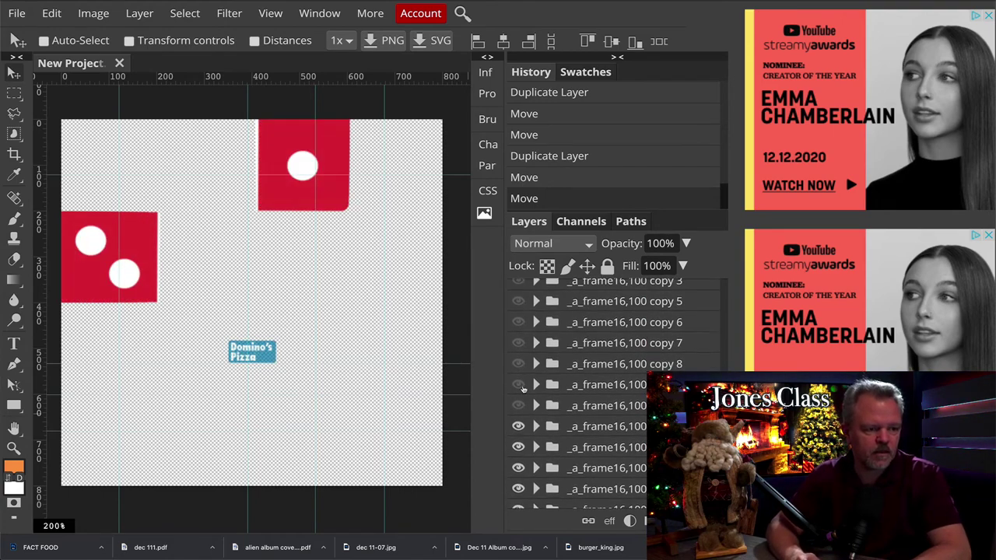
{"action": "left_click_drag", "start_coordinate": [523, 405], "coordinate": [520, 284]}
{"action": "scroll", "coordinate": [521, 354], "scroll_direction": "up", "scroll_amount": 2}
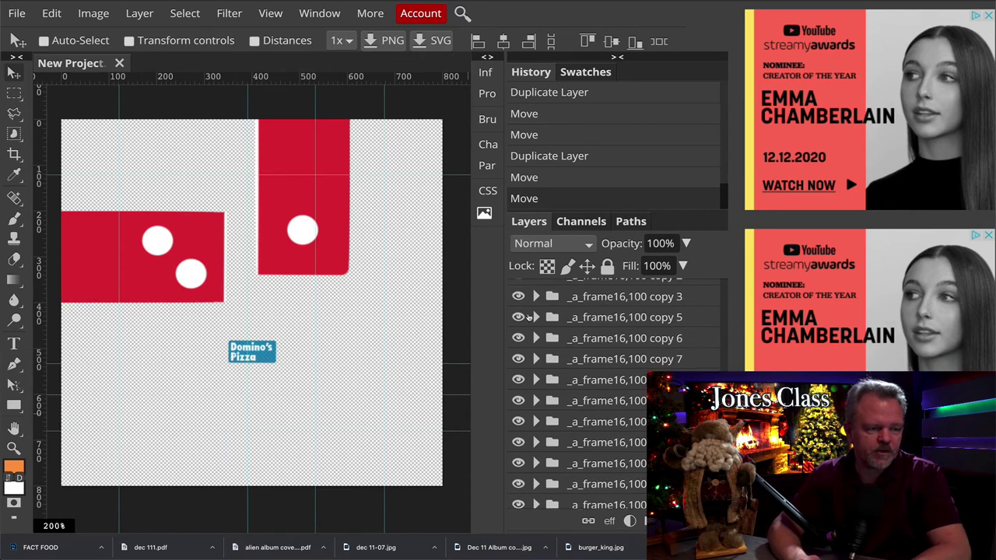
{"action": "left_click_drag", "start_coordinate": [519, 350], "coordinate": [520, 285]}
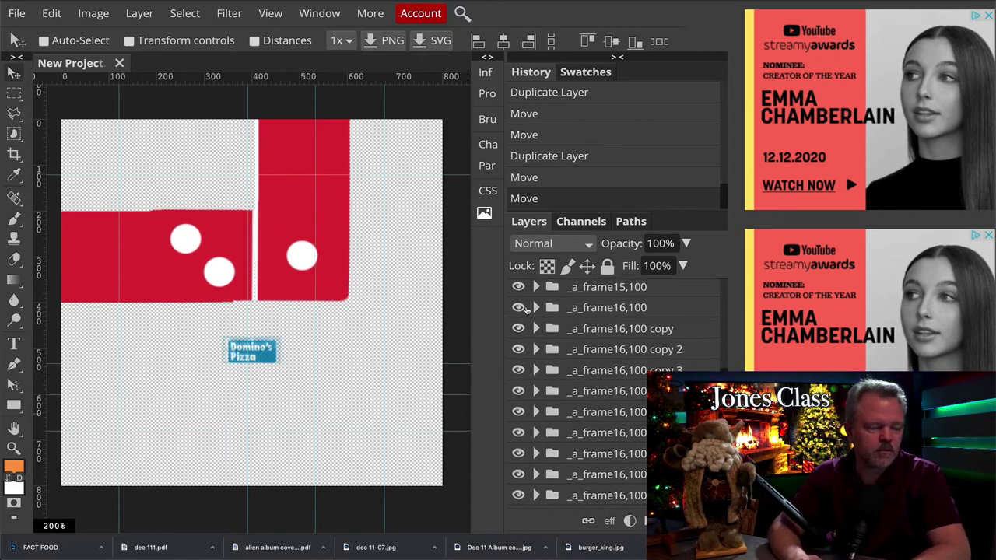
Make the remaining hidden frame folders visible, up through _a_frame1,100.
{"action": "scroll", "coordinate": [526, 314], "scroll_direction": "up", "scroll_amount": 2}
{"action": "left_click_drag", "start_coordinate": [514, 354], "coordinate": [519, 274]}
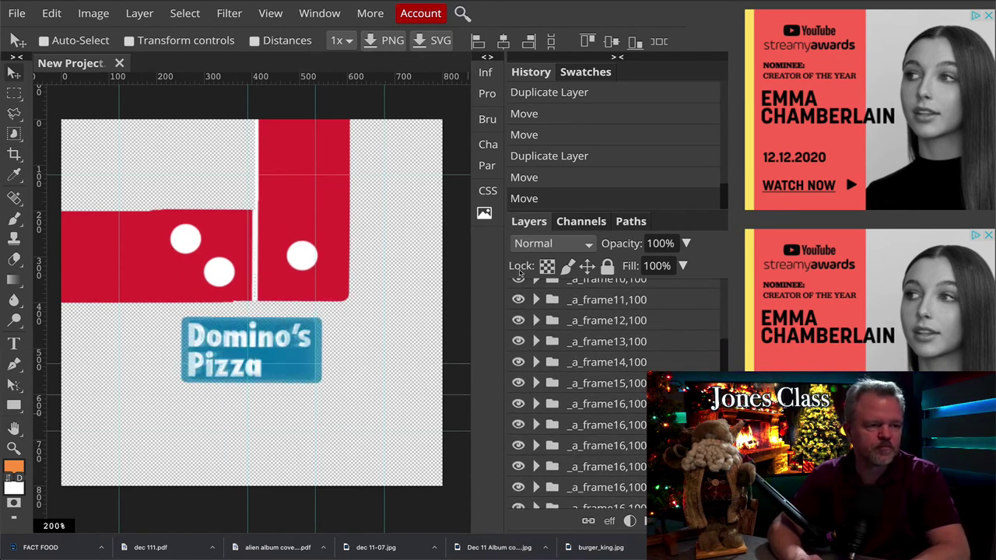
{"action": "scroll", "coordinate": [518, 301], "scroll_direction": "up", "scroll_amount": 2}
{"action": "left_click_drag", "start_coordinate": [518, 388], "coordinate": [518, 292]}
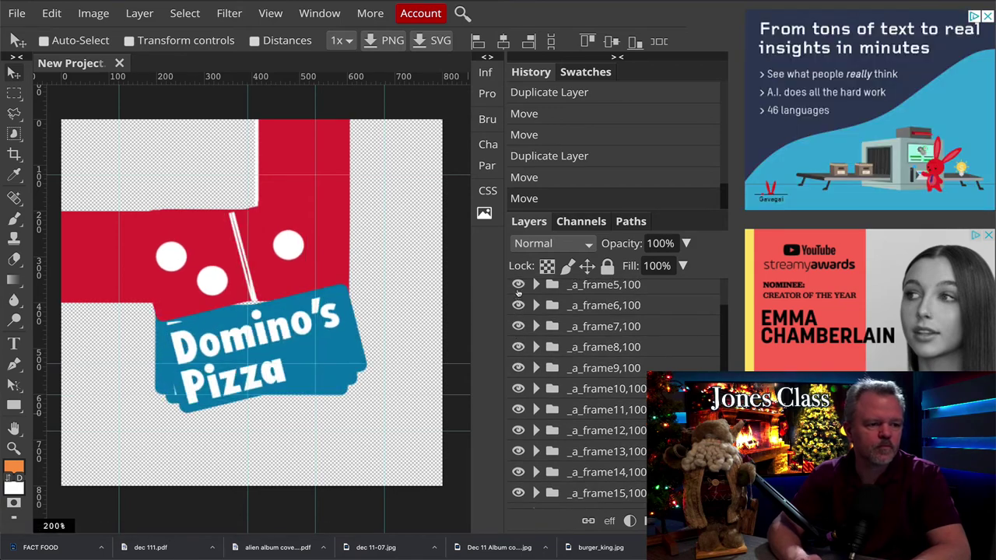
{"action": "scroll", "coordinate": [519, 319], "scroll_direction": "up", "scroll_amount": 2}
{"action": "left_click_drag", "start_coordinate": [519, 345], "coordinate": [521, 286]}
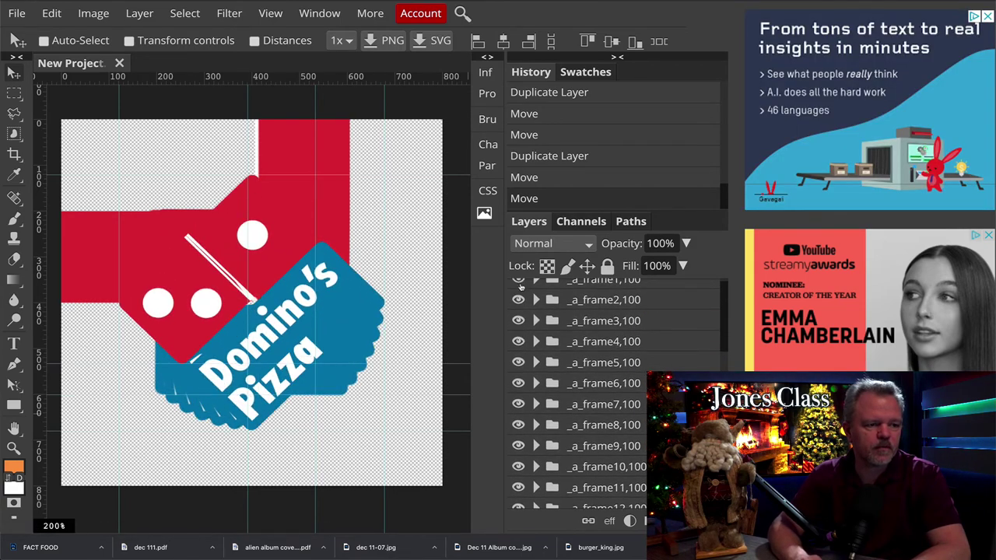
{"action": "scroll", "coordinate": [532, 334], "scroll_direction": "up", "scroll_amount": 1}
Rename the _a_frame16,100 copy folder as _a_frame17,100 copy and delete the _a_frame16,100 folder above it.
{"action": "scroll", "coordinate": [532, 343], "scroll_direction": "down", "scroll_amount": 2}
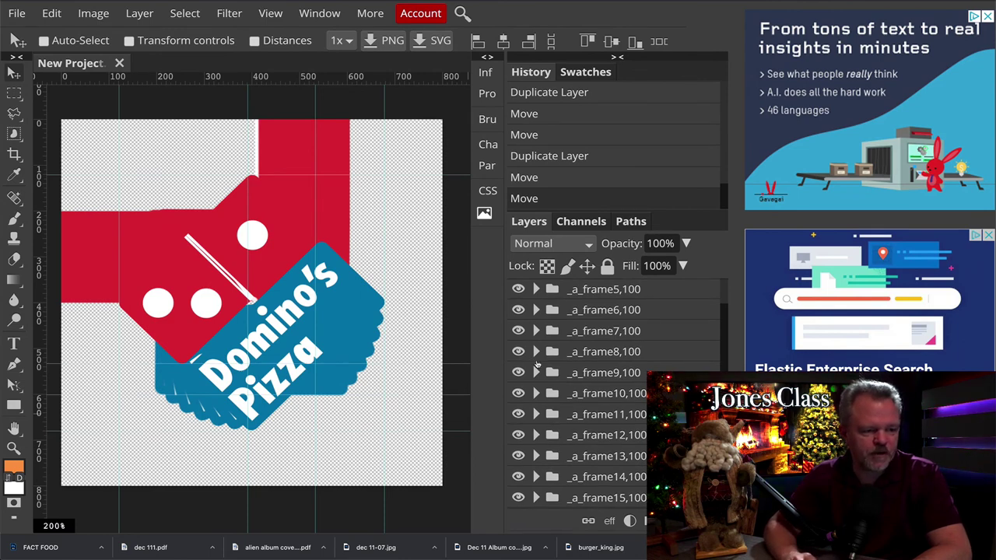
{"action": "scroll", "coordinate": [536, 364], "scroll_direction": "down", "scroll_amount": 7}
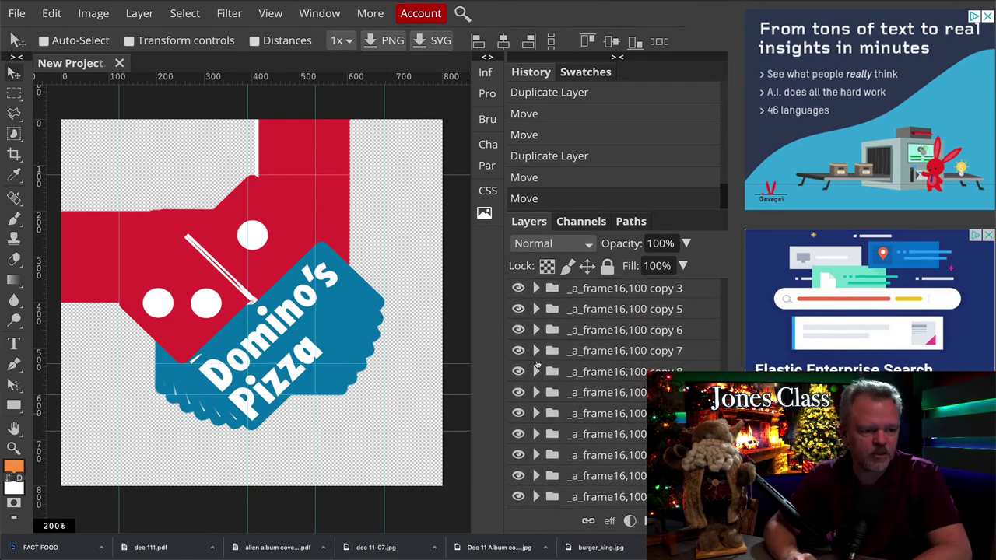
{"action": "scroll", "coordinate": [551, 366], "scroll_direction": "up", "scroll_amount": 4}
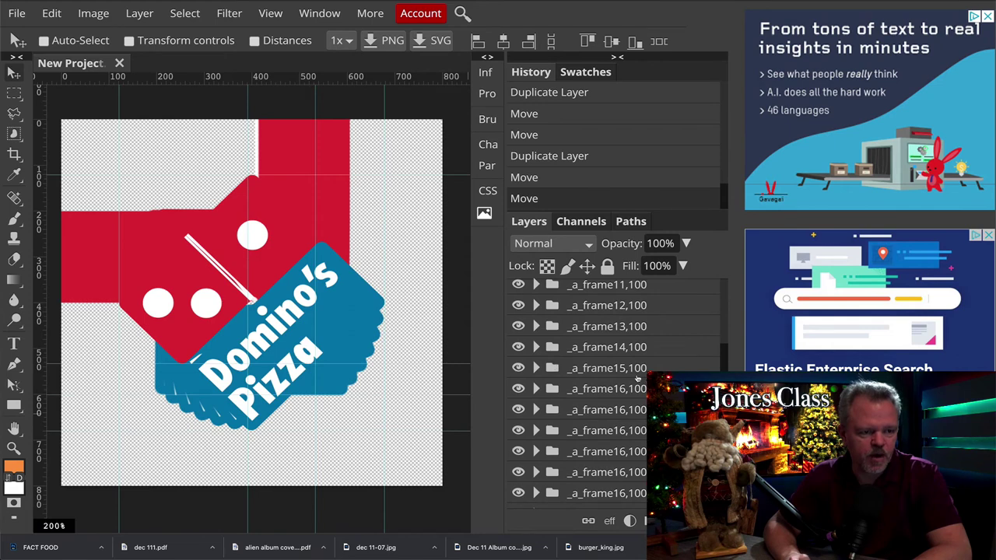
{"action": "scroll", "coordinate": [636, 378], "scroll_direction": "down", "scroll_amount": 1}
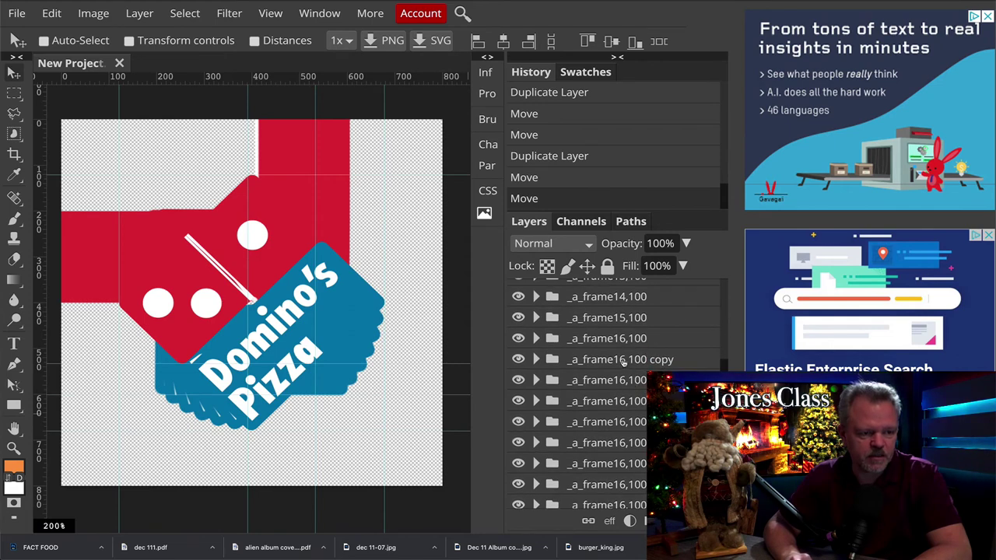
{"action": "double_click", "coordinate": [622, 360]}
{"action": "left_click", "coordinate": [625, 359]}
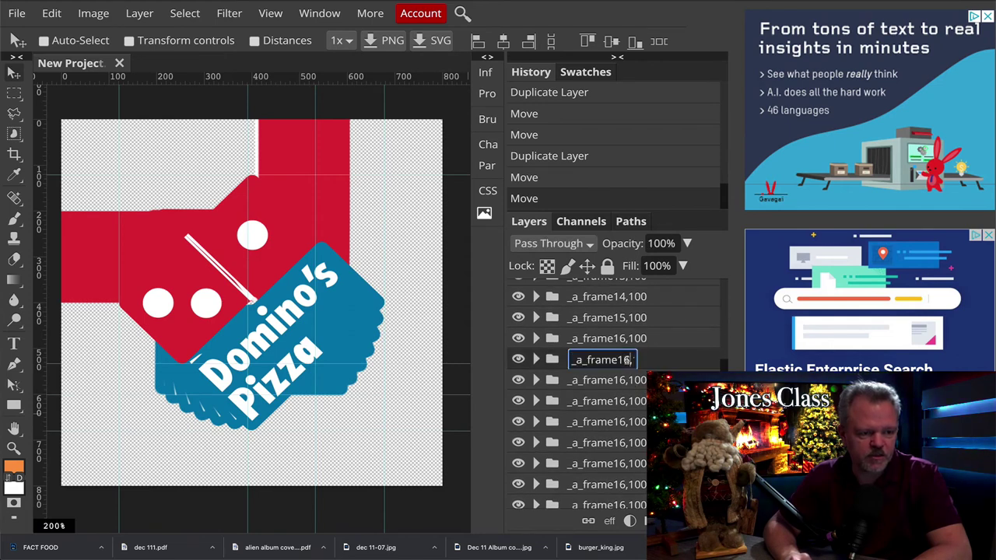
{"action": "key", "text": "shift+End"}
{"action": "left_click", "coordinate": [600, 359]}
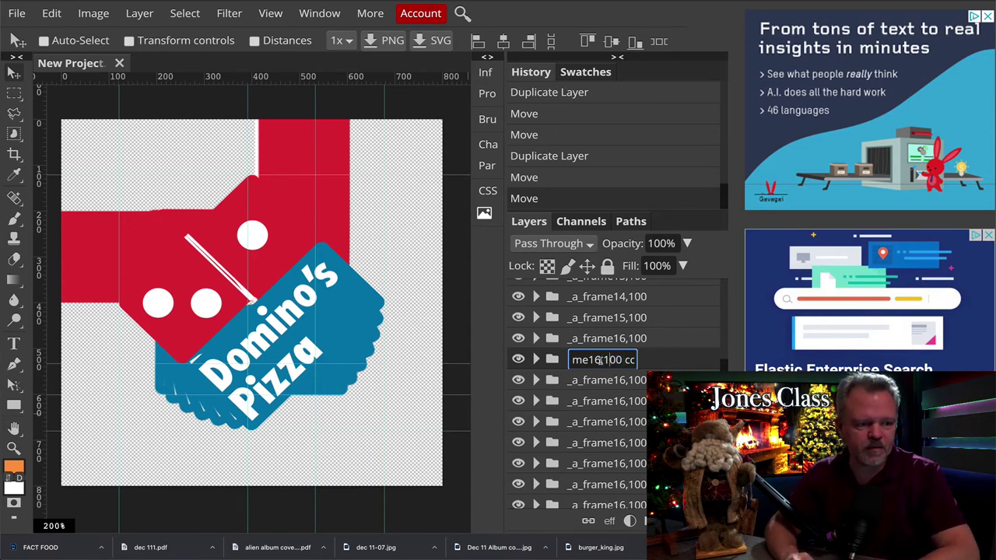
{"action": "key", "text": "BackSpace"}
{"action": "type", "text": "7"}
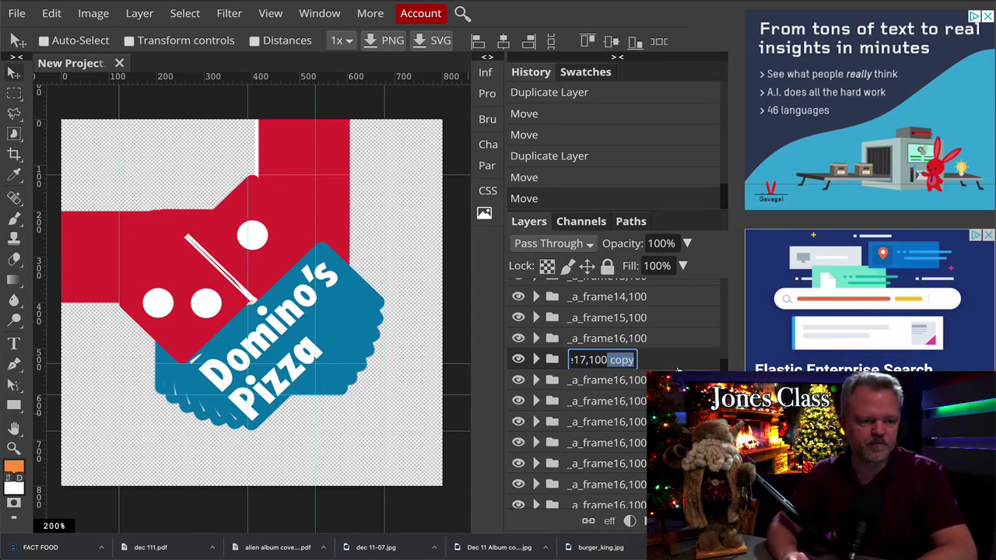
{"action": "key", "text": "Escape"}
{"action": "key", "text": "Delete"}
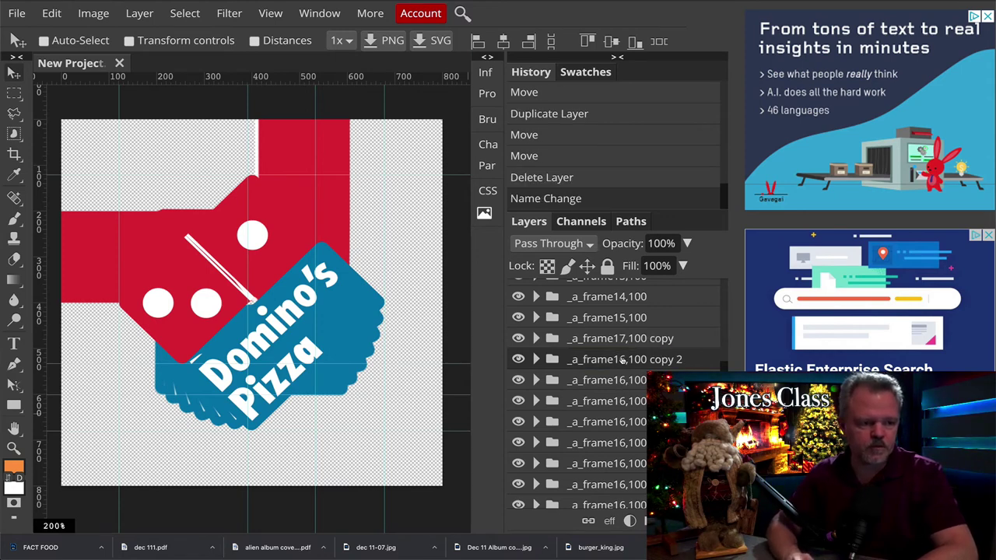
Rename the _a_frame16,100 copy 2 folder as _a_frame18,100, removing the copy suffix.
{"action": "double_click", "coordinate": [622, 359]}
{"action": "left_click_drag", "start_coordinate": [630, 359], "coordinate": [578, 359]}
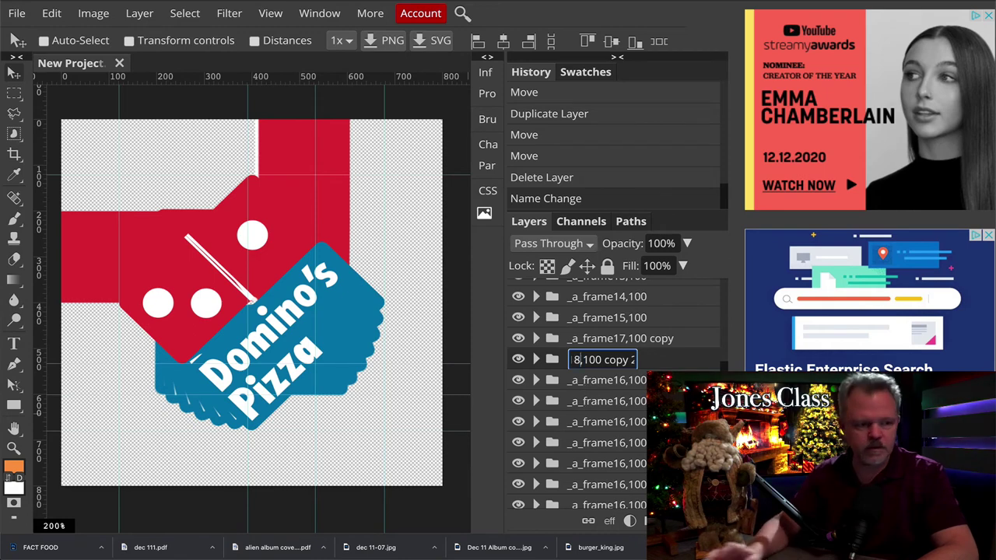
{"action": "type", "text": "8"}
{"action": "key", "text": "End"}
{"action": "key", "text": "BackSpace"}
{"action": "key", "text": "BackSpace"}
{"action": "key", "text": "BackSpace"}
{"action": "key", "text": "BackSpace"}
{"action": "key", "text": "BackSpace"}
{"action": "key", "text": "BackSpace"}
{"action": "key", "text": "BackSpace"}
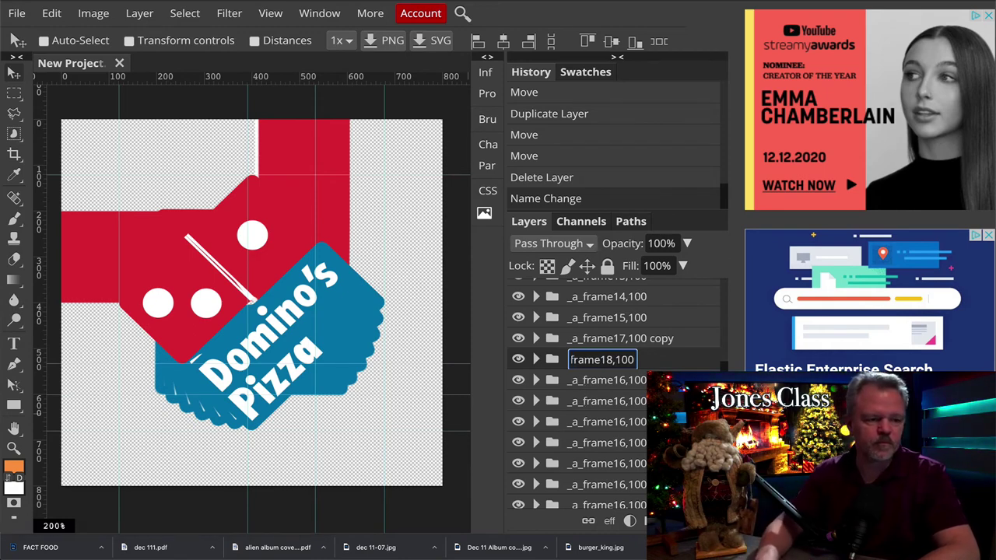
{"action": "key", "text": "Return"}
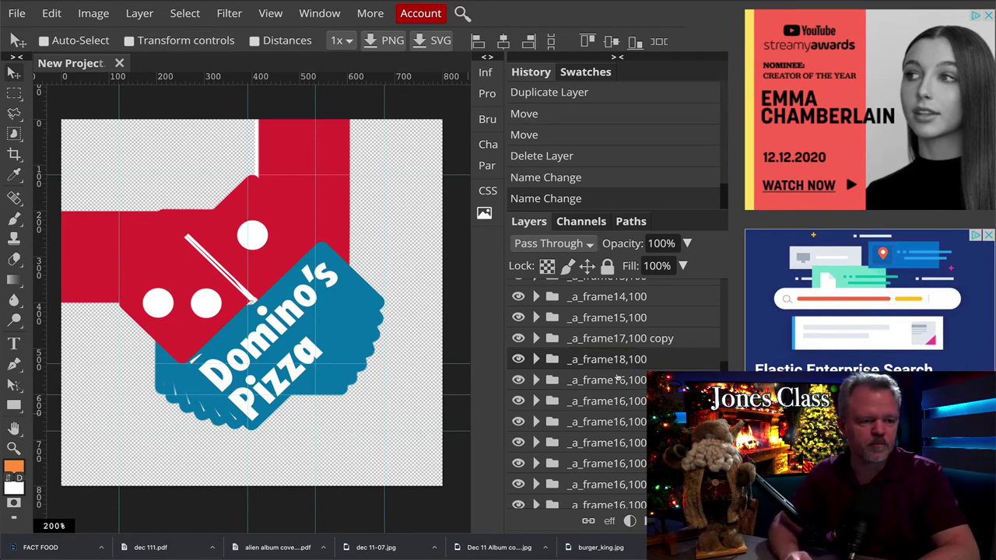
Rename the _a_frame16,100 copy 3 folder as _a_frame19,100, removing the copy suffix.
{"action": "double_click", "coordinate": [615, 380]}
{"action": "left_click", "coordinate": [623, 380]}
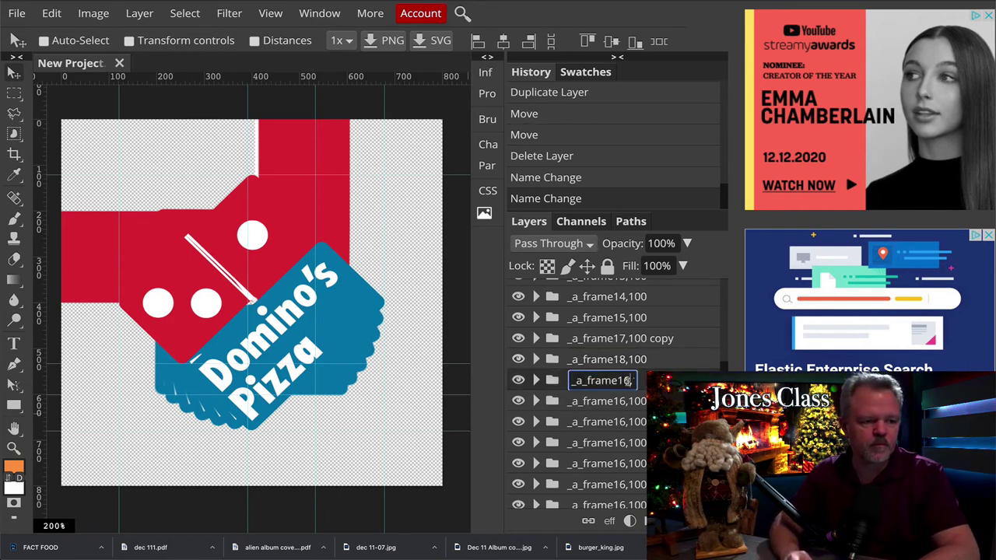
{"action": "key", "text": "Right"}
{"action": "key", "text": "Right"}
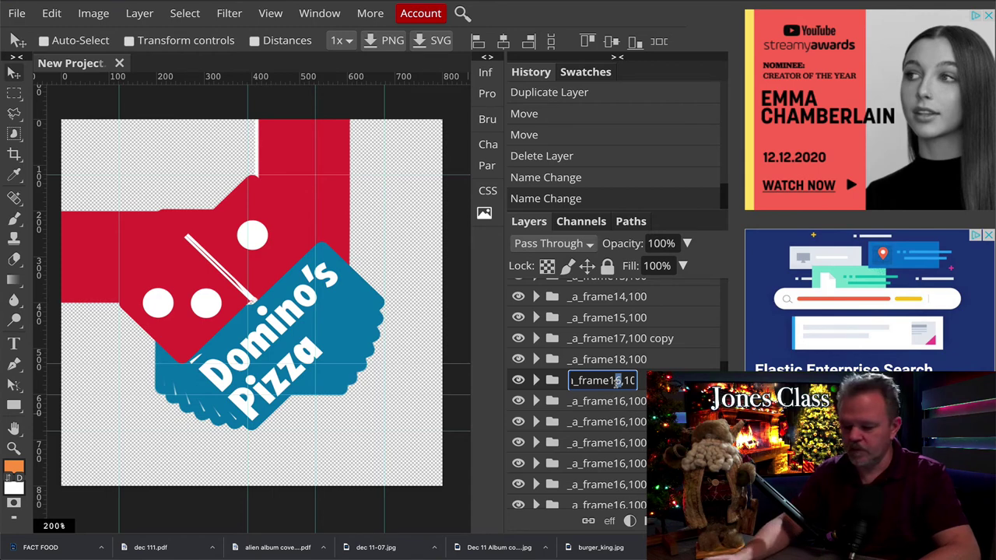
{"action": "type", "text": "9"}
{"action": "key", "text": "End"}
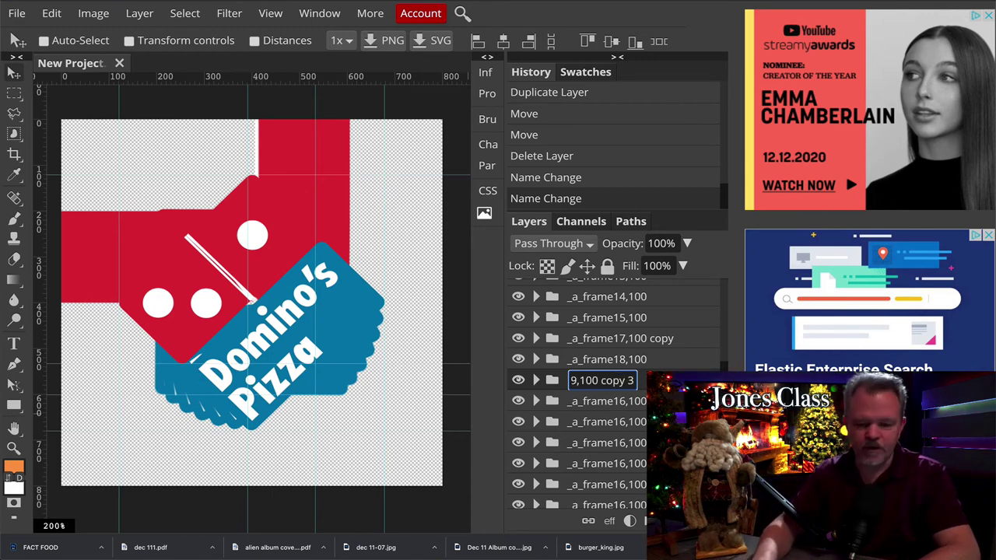
{"action": "key", "text": "BackSpace"}
{"action": "key", "text": "BackSpace"}
{"action": "key", "text": "BackSpace"}
{"action": "key", "text": "BackSpace"}
{"action": "key", "text": "BackSpace"}
{"action": "key", "text": "BackSpace"}
{"action": "key", "text": "BackSpace"}
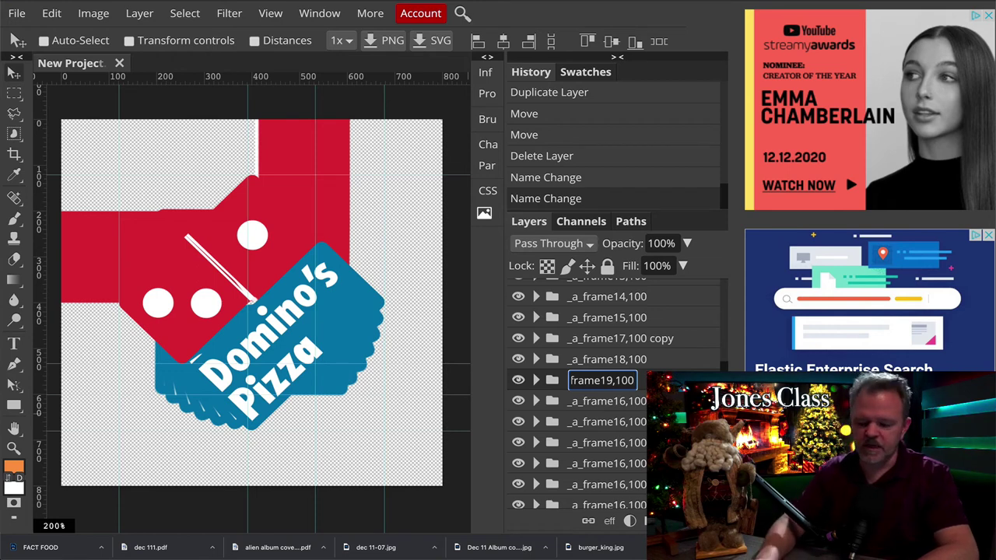
{"action": "key", "text": "Return"}
Rename the _a_frame16,100 copy 5 folder, directly below _a_frame19,100, as _a_frame20,100.
{"action": "double_click", "coordinate": [631, 400]}
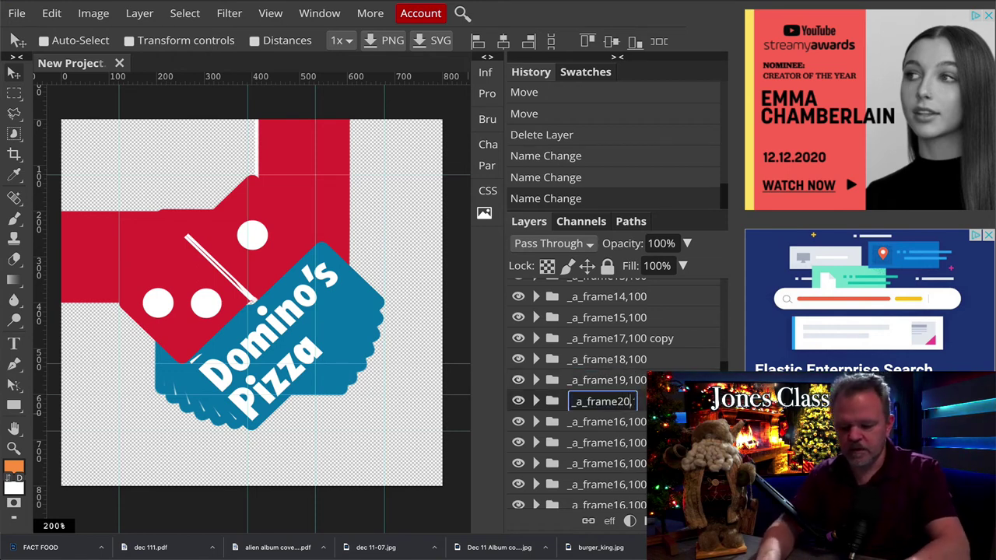
{"action": "key", "text": "End"}
{"action": "key", "text": "BackSpace"}
{"action": "key", "text": "BackSpace"}
{"action": "key", "text": "BackSpace"}
{"action": "key", "text": "BackSpace"}
{"action": "key", "text": "BackSpace"}
{"action": "key", "text": "BackSpace"}
{"action": "key", "text": "BackSpace"}
{"action": "key", "text": "BackSpace"}
{"action": "key", "text": "BackSpace"}
{"action": "key", "text": "BackSpace"}
{"action": "key", "text": "BackSpace"}
{"action": "key", "text": "BackSpace"}
{"action": "key", "text": "BackSpace"}
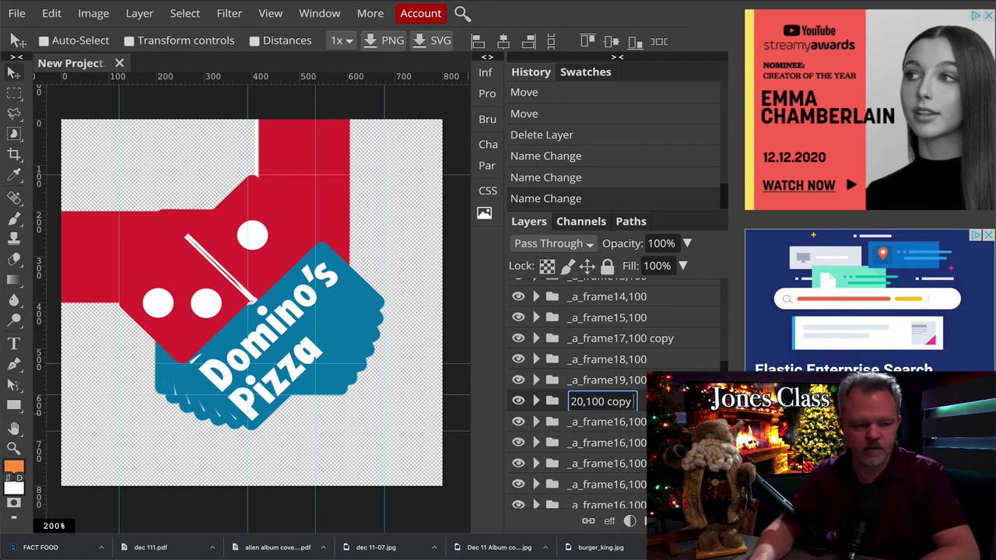
{"action": "type", "text": "20,100"}
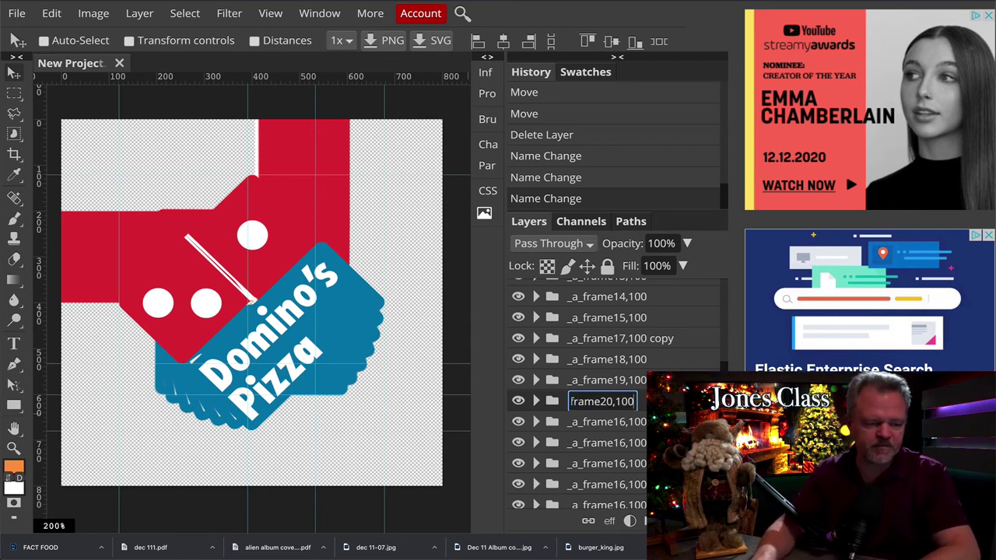
{"action": "key", "text": "Return"}
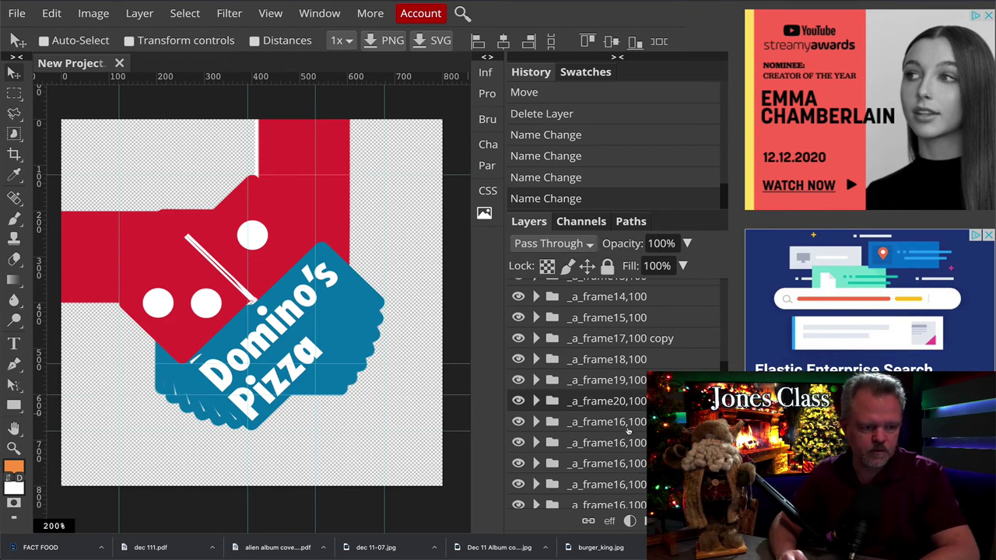
Rename the _a_frame16,100 copy 6 folder, directly below _a_frame20,100, as _a_frame21,100.
{"action": "double_click", "coordinate": [627, 429]}
{"action": "left_click", "coordinate": [627, 425]}
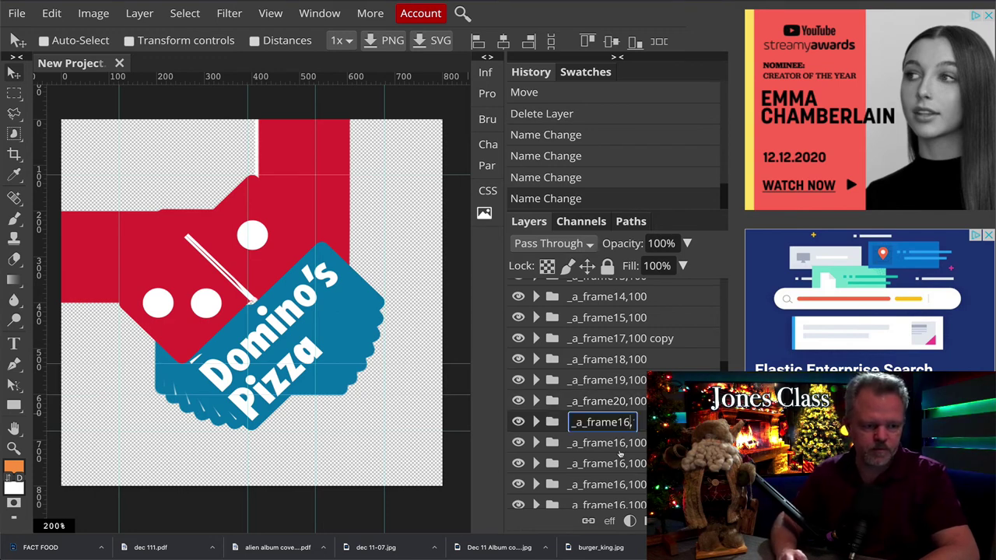
{"action": "key", "text": "BackSpace"}
{"action": "type", "text": "21"}
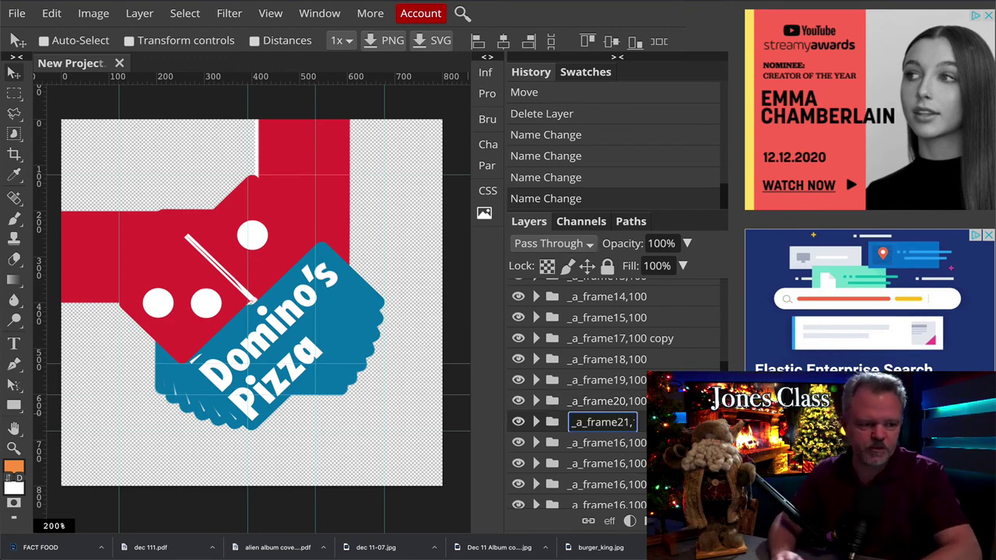
{"action": "key", "text": "End"}
{"action": "key", "text": "BackSpace"}
{"action": "key", "text": "BackSpace"}
{"action": "key", "text": "BackSpace"}
{"action": "key", "text": "BackSpace"}
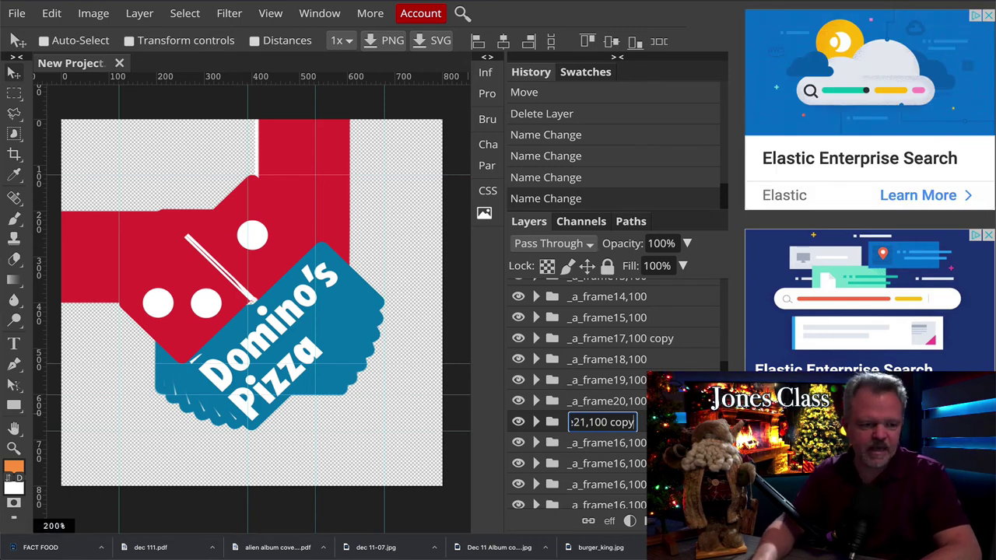
{"action": "key", "text": "BackSpace"}
{"action": "key", "text": "BackSpace"}
{"action": "key", "text": "BackSpace"}
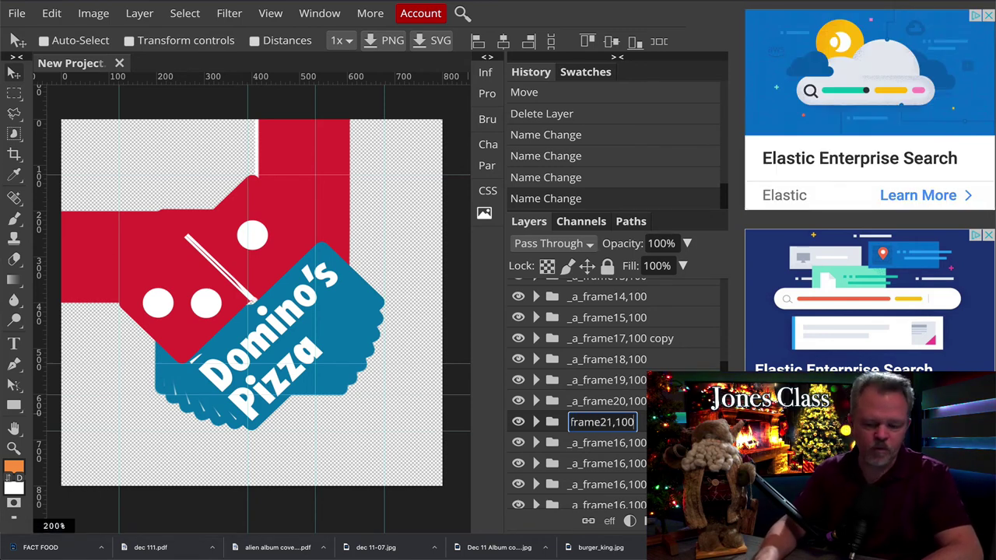
{"action": "key", "text": "Return"}
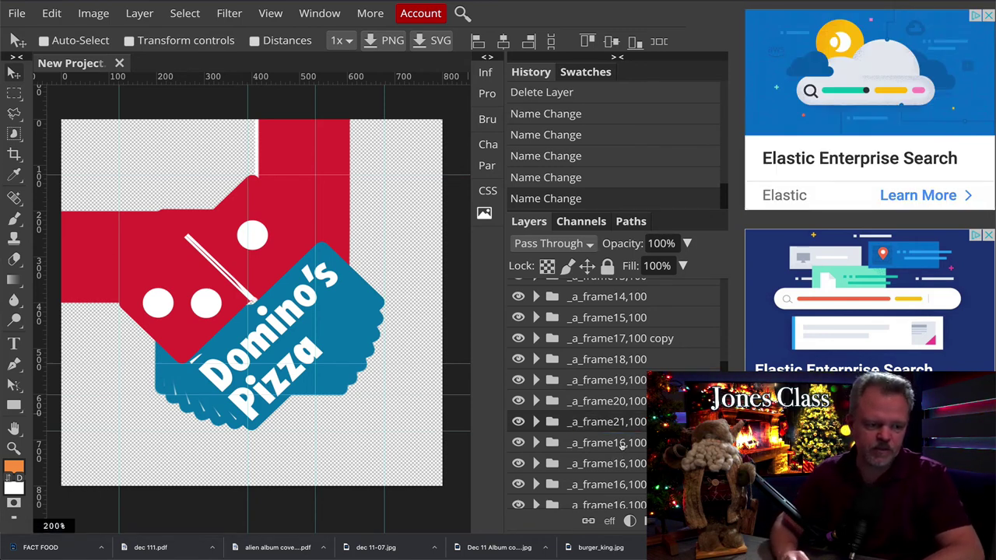
Rename the duplicate _a_frame16,100 folder directly below _a_frame21,100 as _a_fram22,100, removing the copy suffix.
{"action": "left_click", "coordinate": [622, 443]}
{"action": "double_click", "coordinate": [622, 443]}
{"action": "left_click", "coordinate": [632, 444]}
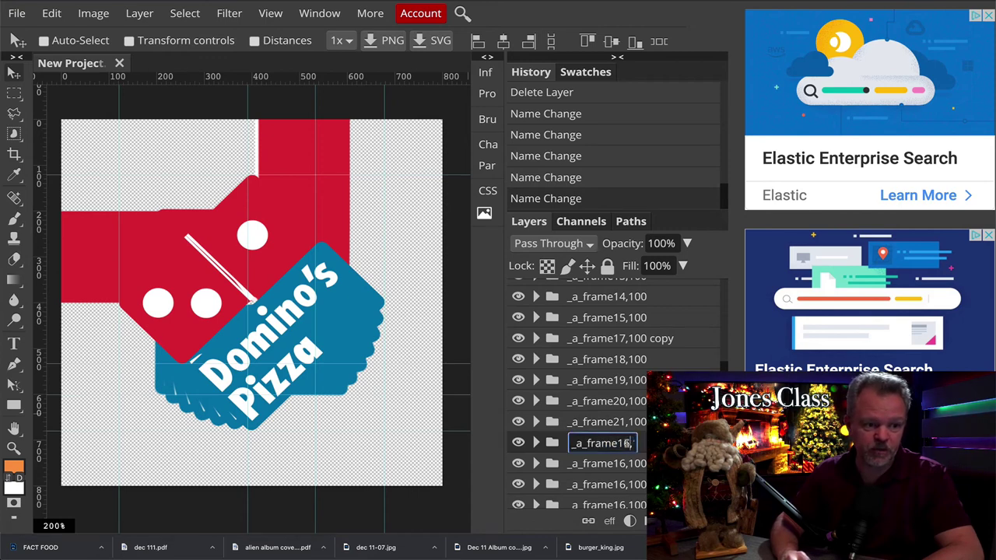
{"action": "key", "text": "BackSpace"}
{"action": "key", "text": "BackSpace"}
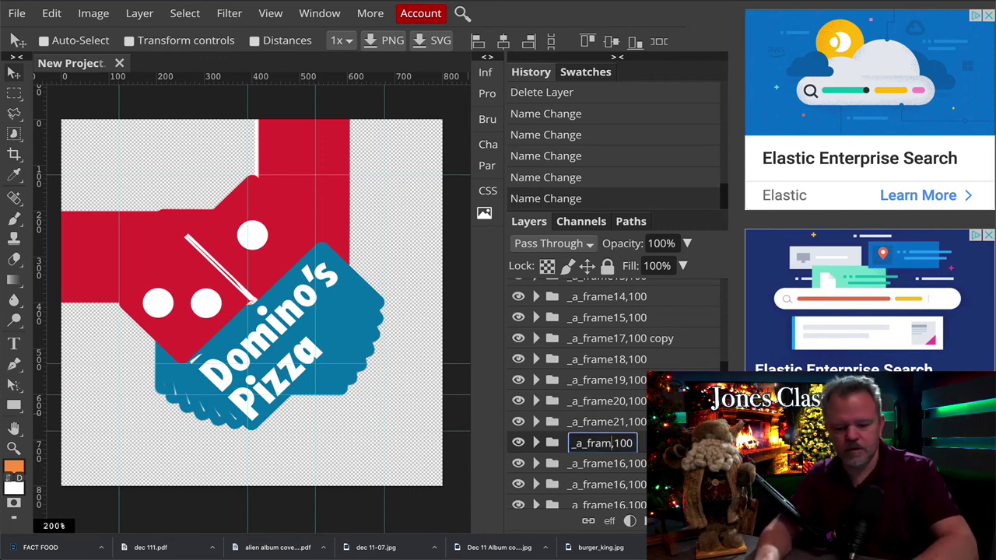
{"action": "type", "text": "22"}
{"action": "key", "text": "End"}
{"action": "key", "text": "Left"}
{"action": "key", "text": "Left"}
{"action": "key", "text": "Left"}
{"action": "key", "text": "Left"}
{"action": "key", "text": "Left"}
{"action": "key", "text": "Left"}
{"action": "key", "text": "Left"}
{"action": "key", "text": "Left"}
{"action": "key", "text": "Left"}
{"action": "key", "text": "Left"}
{"action": "key", "text": "Left"}
{"action": "key", "text": "Left"}
{"action": "key", "text": "Left"}
{"action": "key", "text": "Left"}
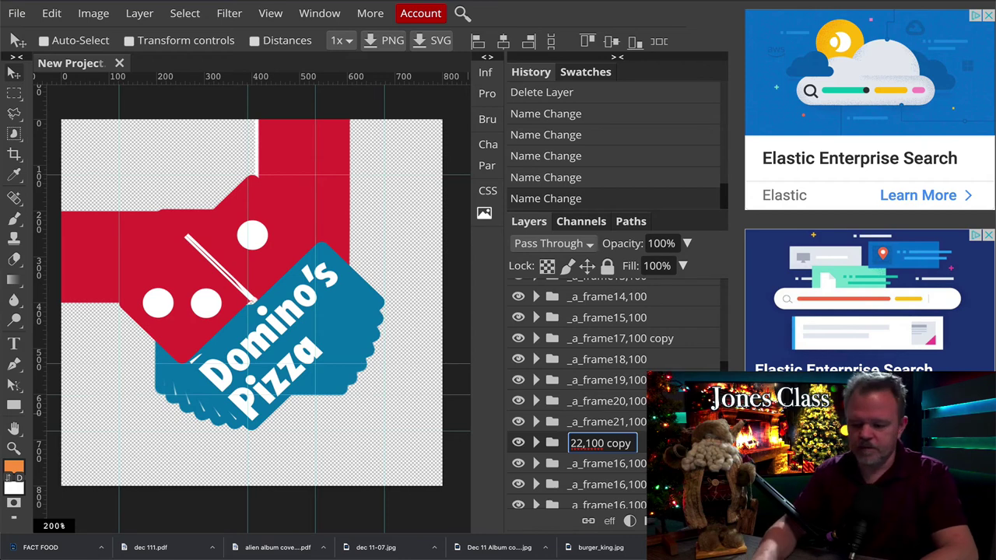
{"action": "key", "text": "Left"}
{"action": "key", "text": "Left"}
{"action": "key", "text": "Left"}
{"action": "key", "text": "Left"}
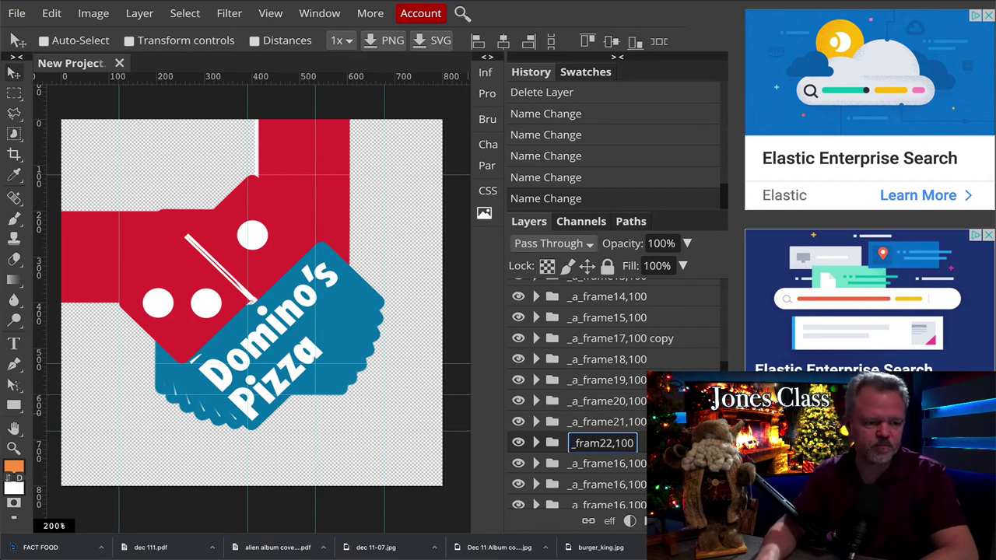
{"action": "key", "text": "Return"}
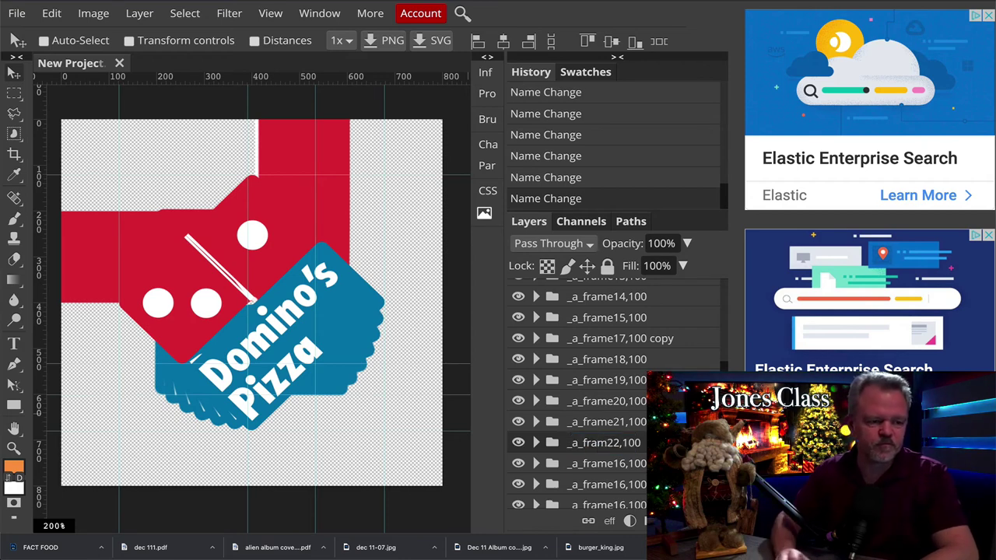
Remove the copy suffix from the _a_frame17,100 copy folder so it is named _a_frame17,100.
{"action": "double_click", "coordinate": [646, 340]}
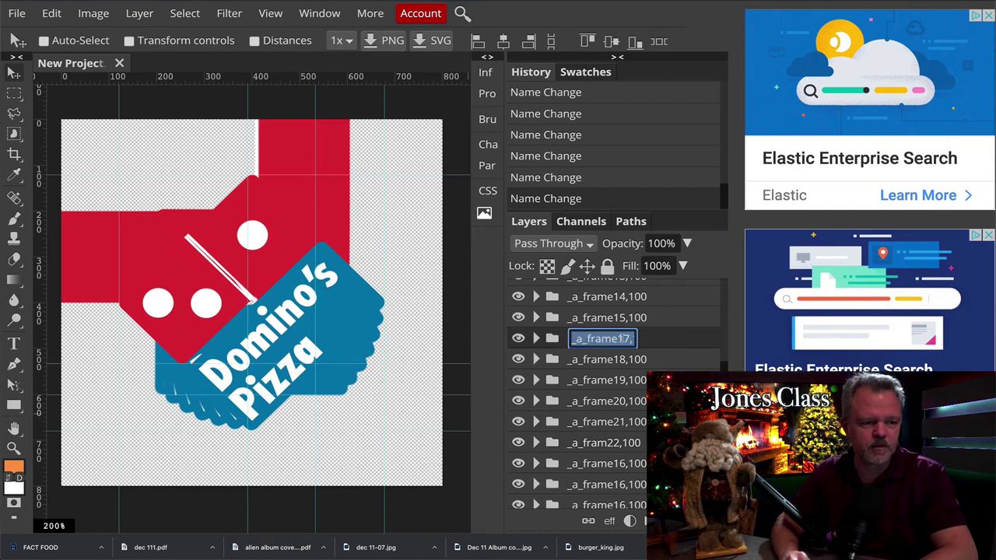
{"action": "key", "text": "End"}
{"action": "key", "text": "Left"}
{"action": "key", "text": "Left"}
{"action": "key", "text": "Left"}
{"action": "key", "text": "Left"}
{"action": "key", "text": "Left"}
{"action": "key", "text": "Left"}
{"action": "key", "text": "Left"}
{"action": "key", "text": "Left"}
{"action": "key", "text": "Left"}
{"action": "key", "text": "Left"}
{"action": "key", "text": "Left"}
{"action": "key", "text": "Left"}
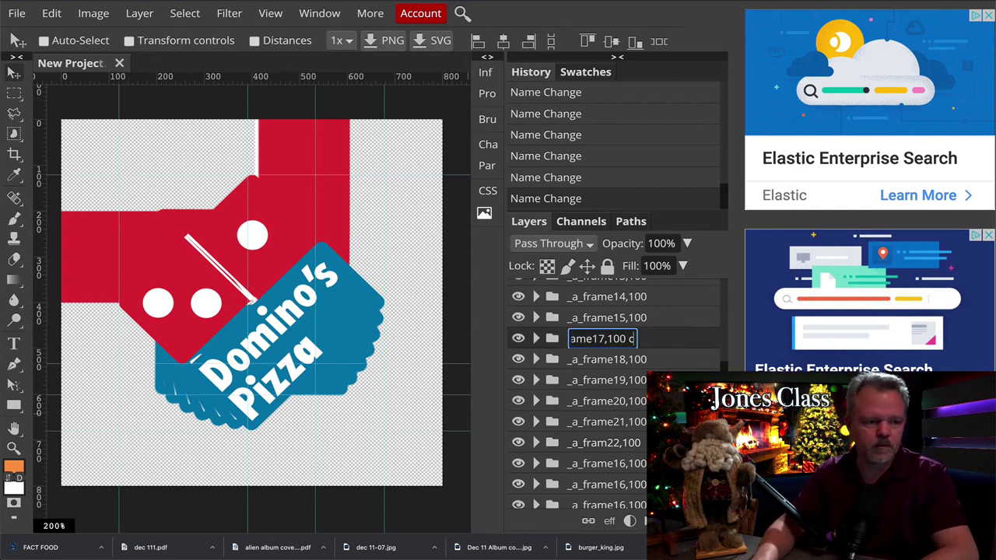
{"action": "key", "text": "Delete"}
{"action": "key", "text": "Delete"}
{"action": "key", "text": "Delete"}
{"action": "key", "text": "Delete"}
{"action": "key", "text": "Delete"}
{"action": "key", "text": "Return"}
Correct the misspelled _a_fram22,100 folder name to _a_frame22,100.
{"action": "scroll", "coordinate": [600, 349], "scroll_direction": "down", "scroll_amount": 1}
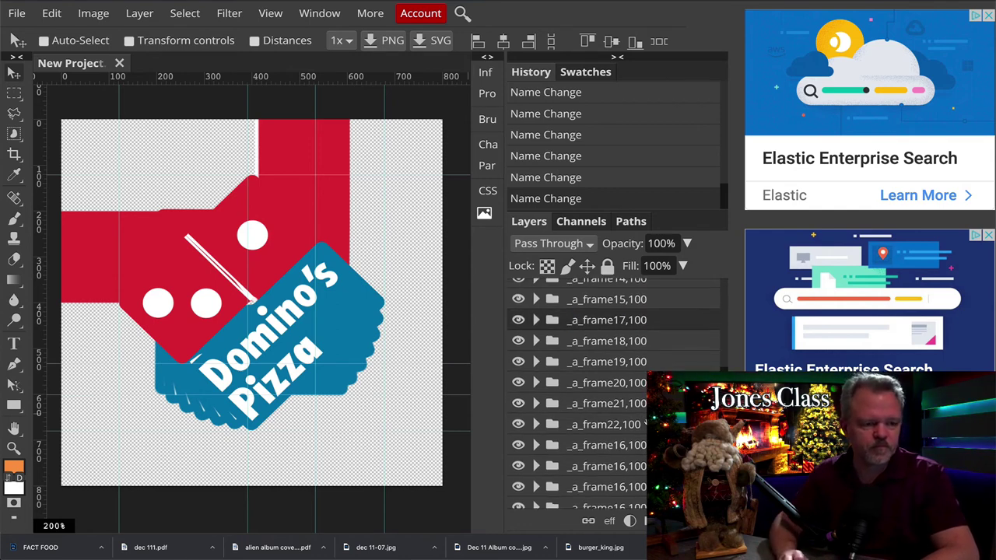
{"action": "double_click", "coordinate": [609, 424]}
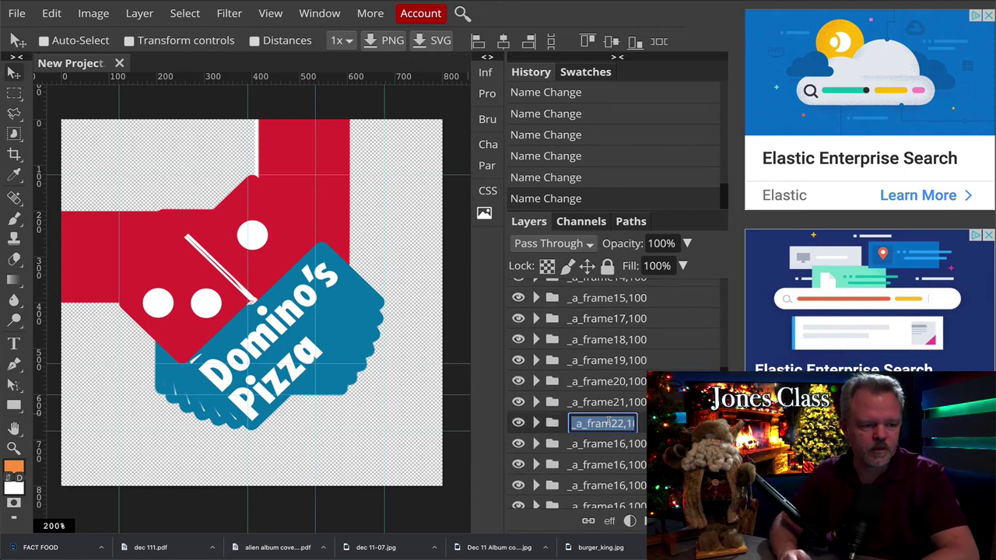
{"action": "left_click", "coordinate": [609, 423]}
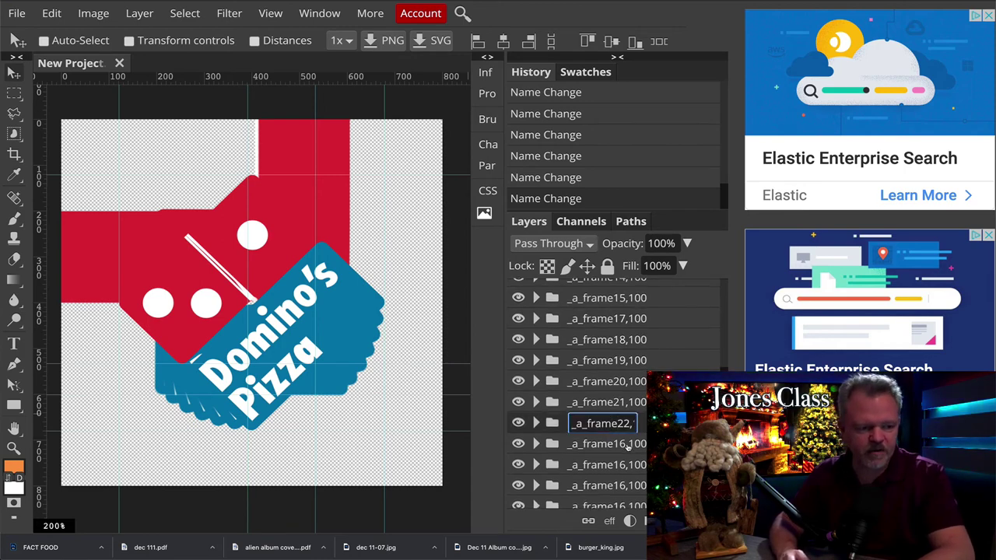
{"action": "key", "text": "Return"}
Rename the duplicate _a_frame16,100 folder directly below _a_frame22,100 as _a_frame23,100, removing the copy suffix.
{"action": "double_click", "coordinate": [614, 444]}
{"action": "left_click", "coordinate": [627, 444]}
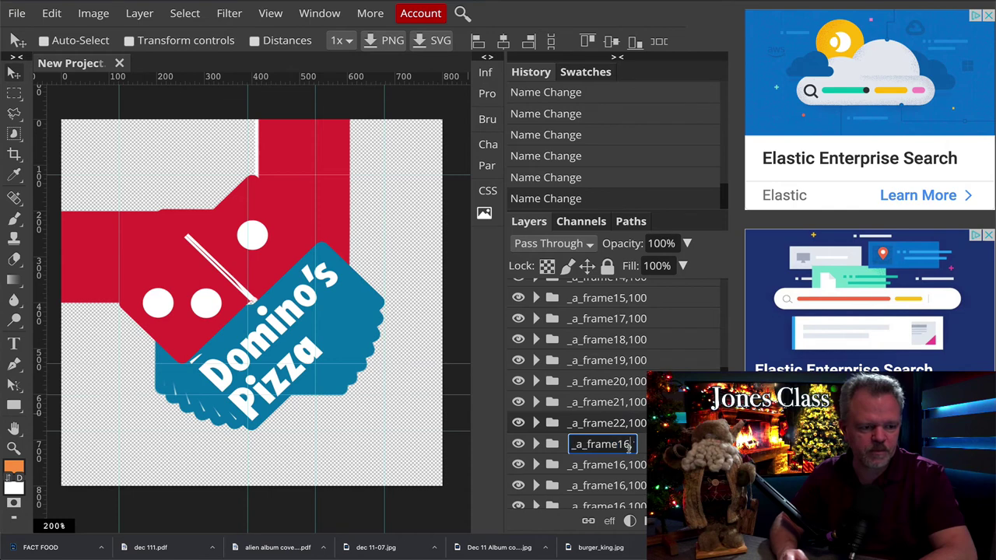
{"action": "key", "text": "BackSpace"}
{"action": "key", "text": "BackSpace"}
{"action": "type", "text": "23,"}
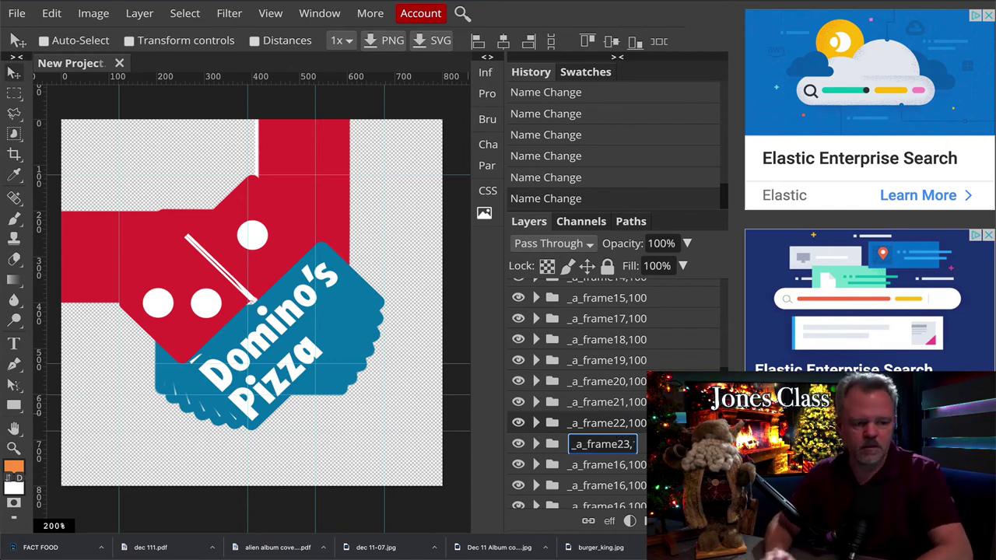
{"action": "key", "text": "End"}
{"action": "key", "text": "BackSpace"}
{"action": "key", "text": "BackSpace"}
{"action": "key", "text": "BackSpace"}
{"action": "key", "text": "BackSpace"}
{"action": "key", "text": "BackSpace"}
{"action": "key", "text": "BackSpace"}
{"action": "key", "text": "BackSpace"}
{"action": "key", "text": "BackSpace"}
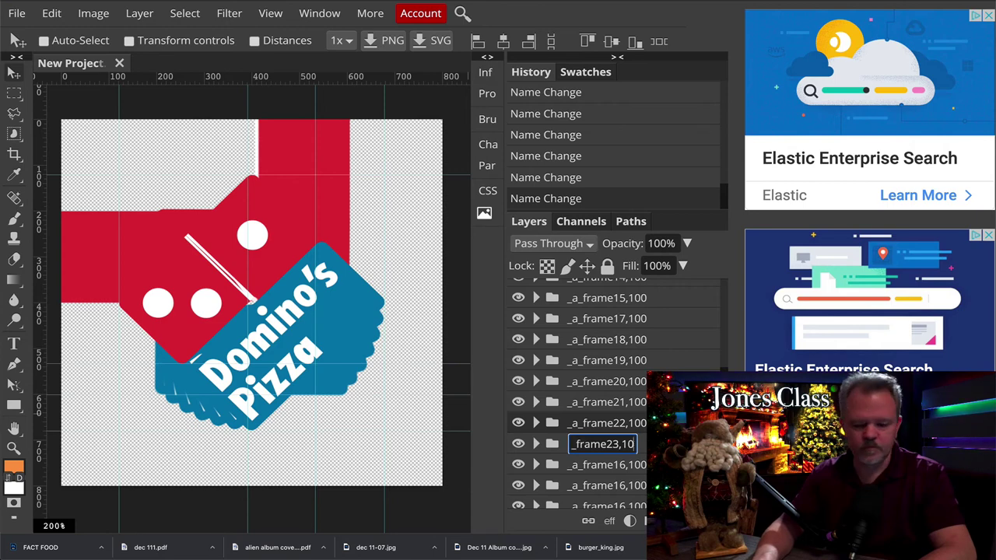
{"action": "type", "text": "0"}
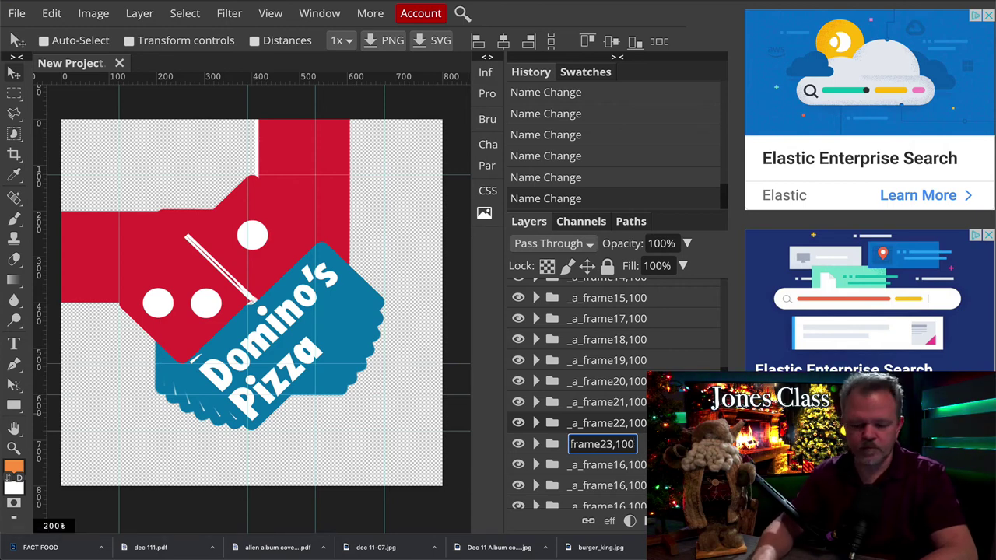
{"action": "key", "text": "Return"}
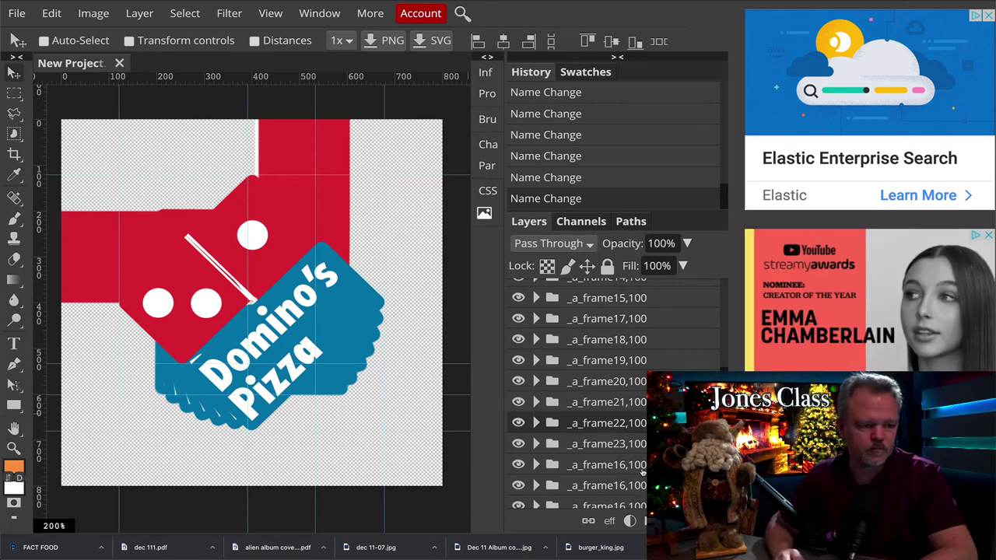
Rename the duplicate _a_frame16,100 folder directly below _a_frame23,100 as _a_frame24,100, removing the copy suffix.
{"action": "scroll", "coordinate": [641, 470], "scroll_direction": "down", "scroll_amount": 1}
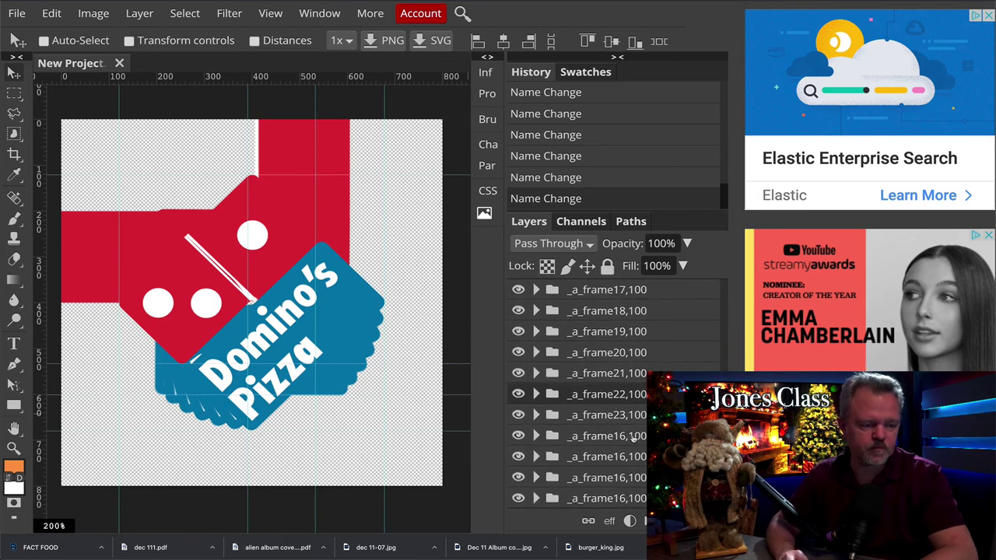
{"action": "double_click", "coordinate": [607, 435]}
{"action": "left_click", "coordinate": [627, 437]}
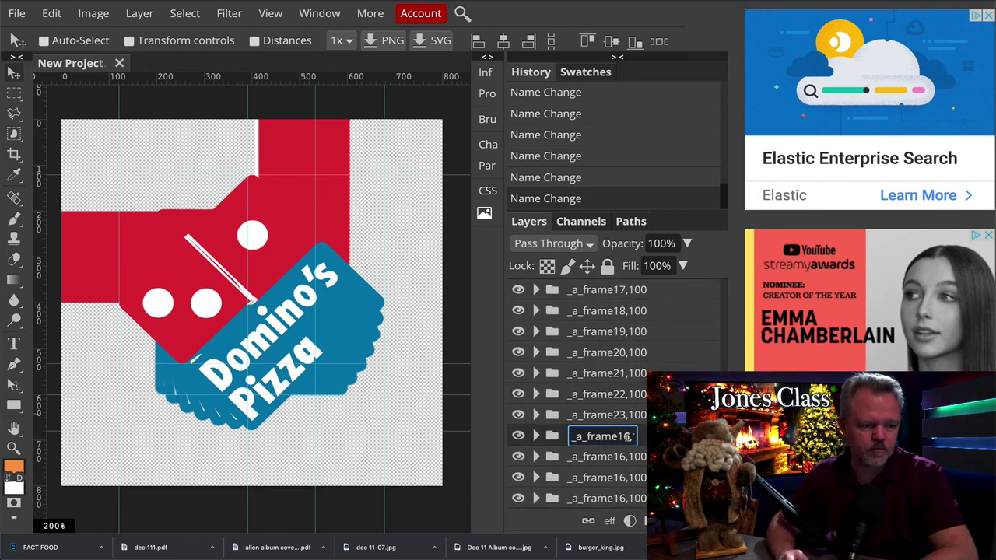
{"action": "left_click_drag", "start_coordinate": [627, 436], "coordinate": [619, 436]}
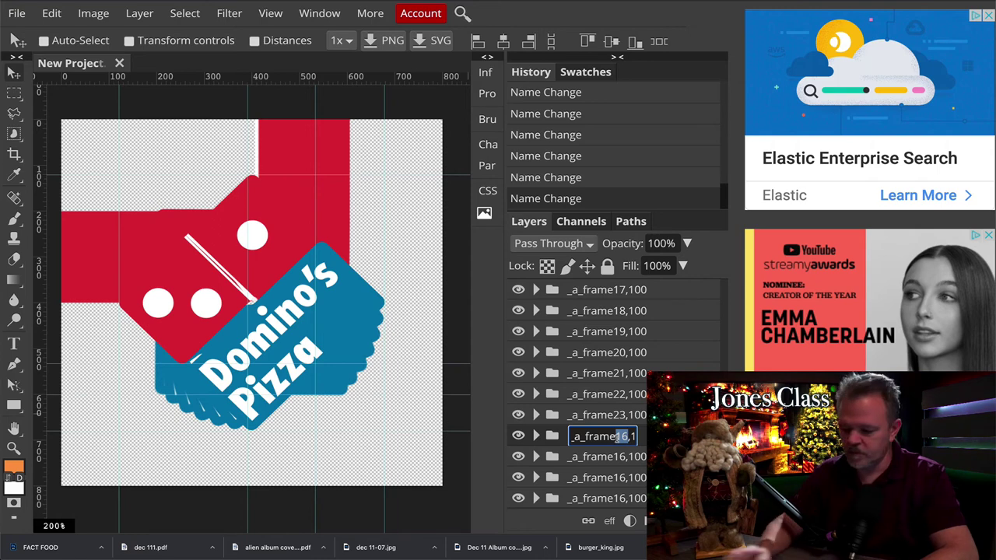
{"action": "type", "text": "24"}
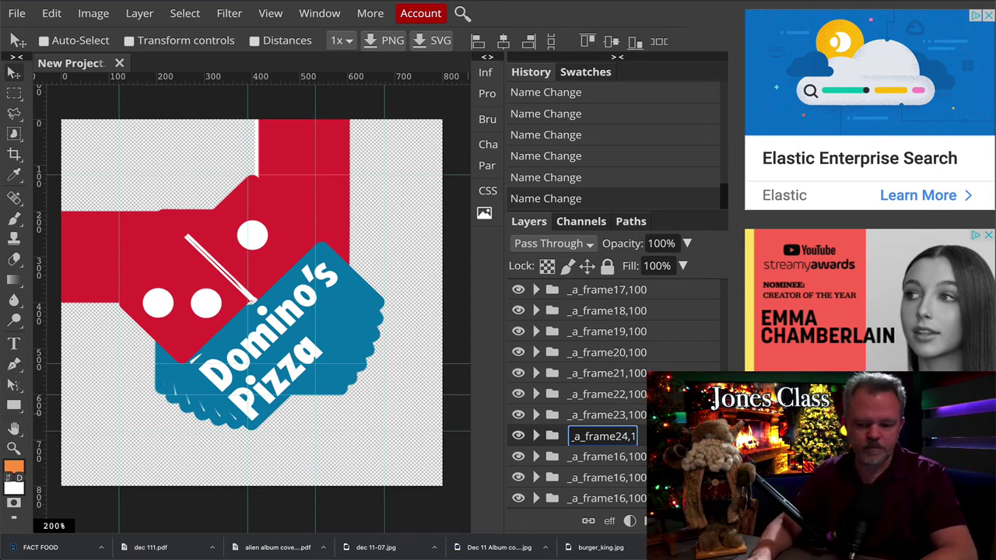
{"action": "key", "text": "End"}
{"action": "key", "text": "BackSpace"}
{"action": "key", "text": "BackSpace"}
{"action": "key", "text": "BackSpace"}
{"action": "key", "text": "BackSpace"}
{"action": "key", "text": "BackSpace"}
{"action": "key", "text": "BackSpace"}
{"action": "key", "text": "BackSpace"}
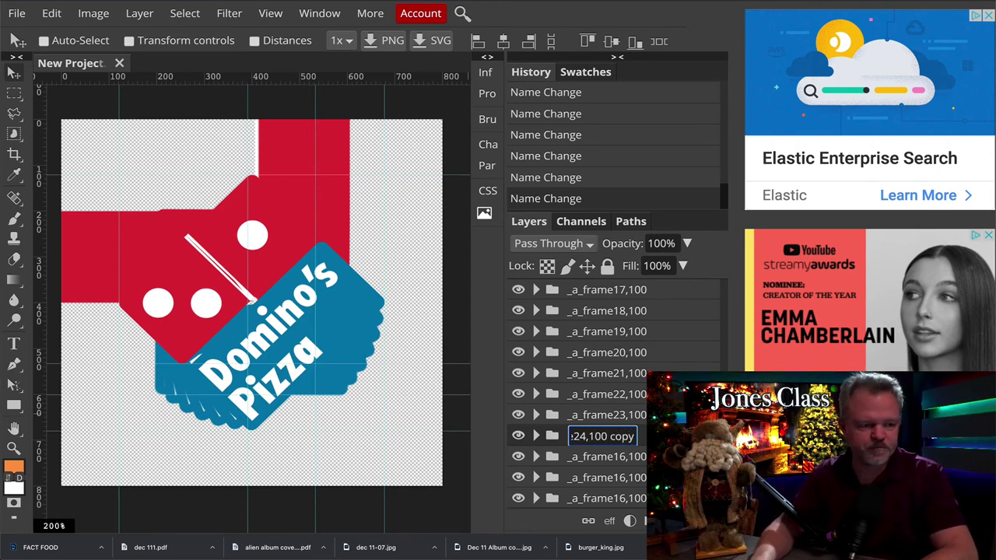
{"action": "key", "text": "BackSpace"}
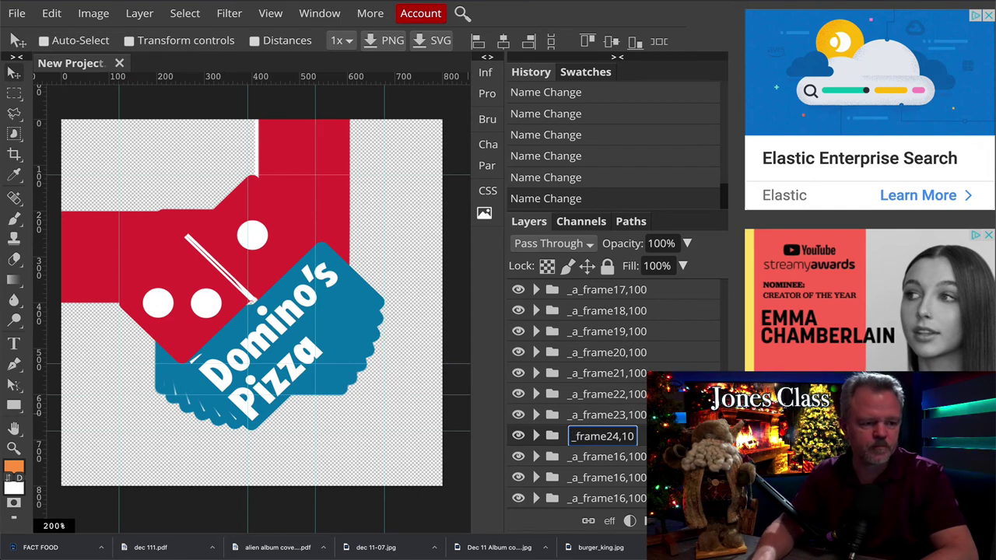
{"action": "type", "text": "0"}
{"action": "key", "text": "Return"}
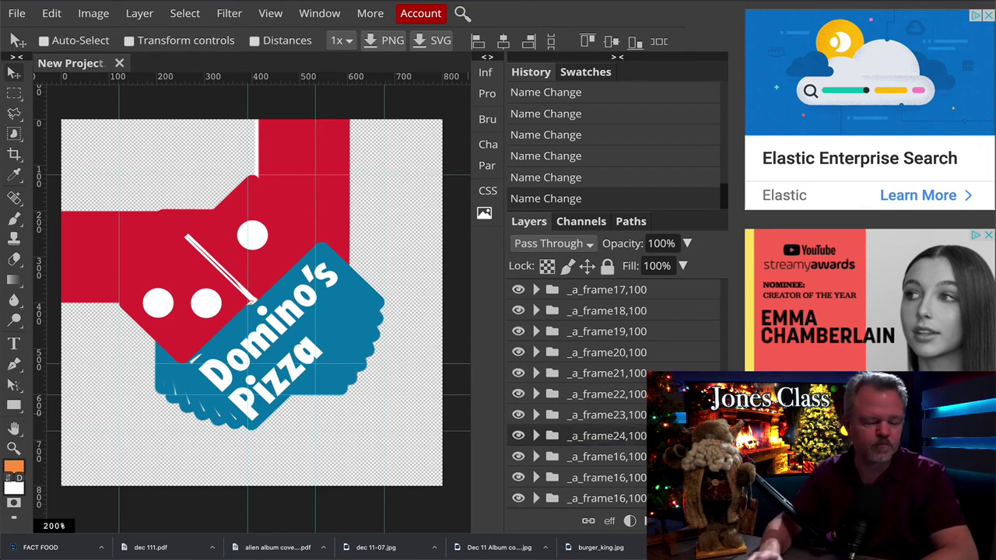
Rename the duplicate _a_frame16,100 folder directly below _a_frame24,100 as _a_frame25,100, removing the copy suffix.
{"action": "double_click", "coordinate": [643, 457]}
{"action": "left_click", "coordinate": [626, 457]}
{"action": "left_click_drag", "start_coordinate": [626, 457], "coordinate": [615, 457]}
{"action": "type", "text": "25"}
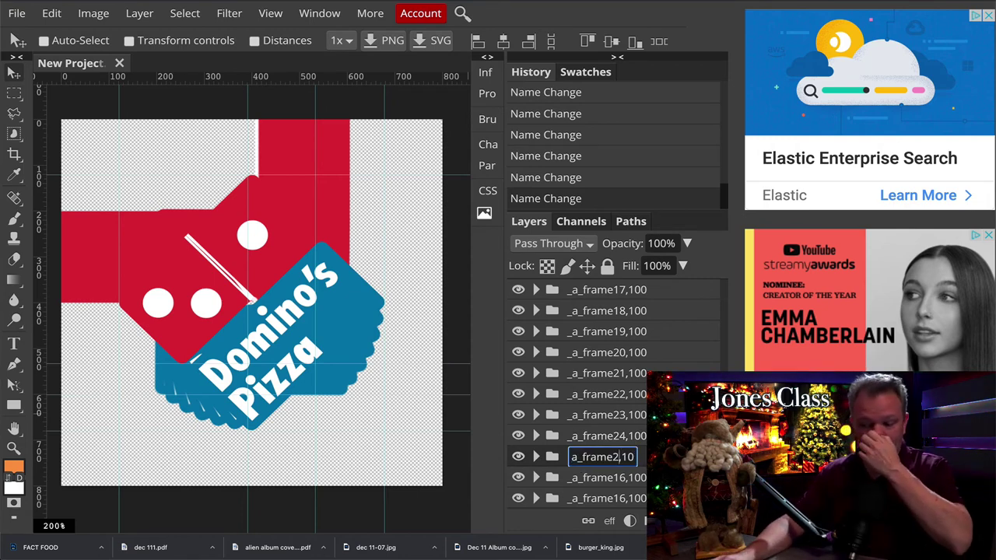
{"action": "key", "text": "End"}
{"action": "key", "text": "BackSpace"}
{"action": "key", "text": "BackSpace"}
{"action": "key", "text": "BackSpace"}
{"action": "key", "text": "BackSpace"}
{"action": "key", "text": "BackSpace"}
{"action": "key", "text": "BackSpace"}
{"action": "key", "text": "BackSpace"}
{"action": "key", "text": "BackSpace"}
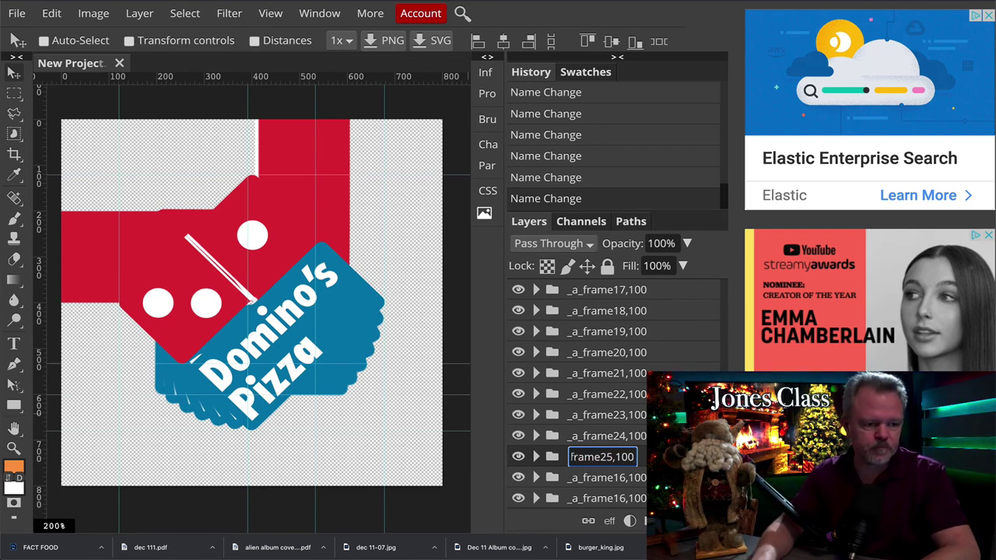
{"action": "key", "text": "Return"}
Rename the _a_frame16,100 copy 12 folder as _a_frame26,100, removing the copy suffix.
{"action": "scroll", "coordinate": [628, 369], "scroll_direction": "down", "scroll_amount": 4}
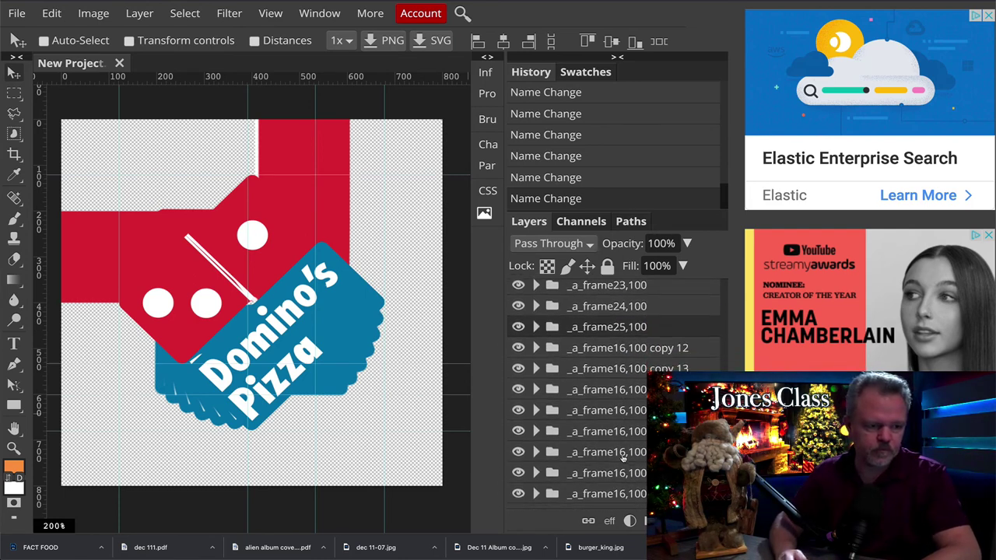
{"action": "double_click", "coordinate": [622, 347]}
{"action": "left_click", "coordinate": [624, 344]}
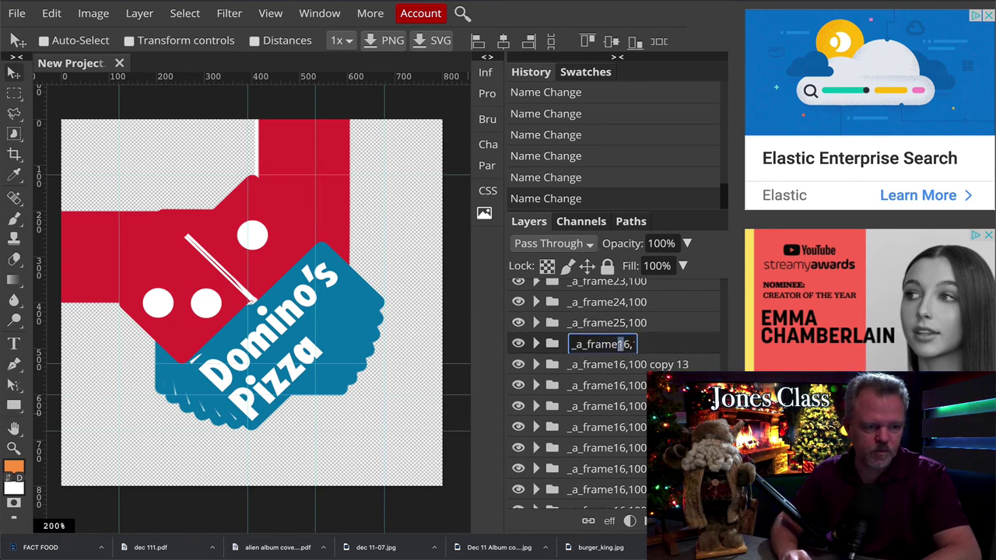
{"action": "key", "text": "End"}
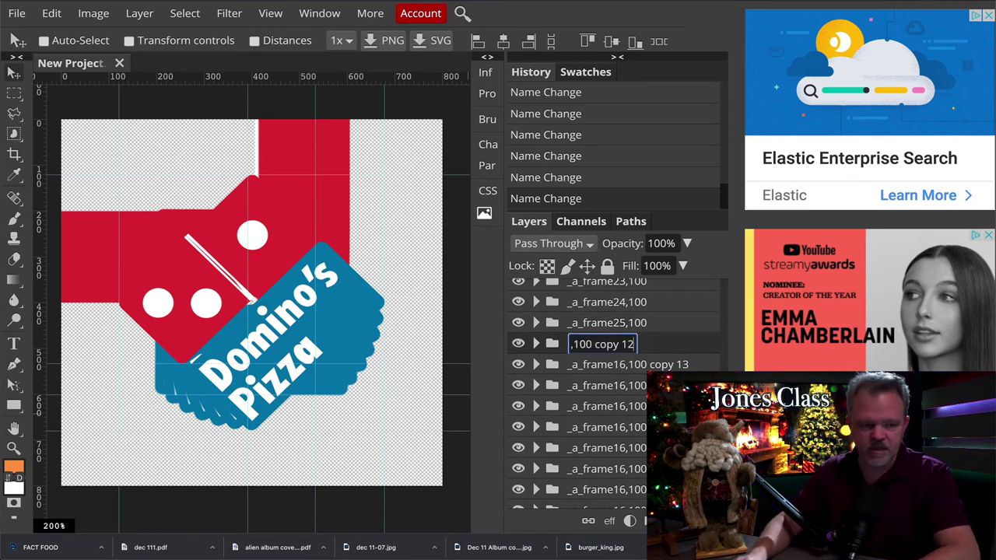
{"action": "key", "text": "BackSpace"}
{"action": "key", "text": "BackSpace"}
{"action": "key", "text": "BackSpace"}
{"action": "key", "text": "BackSpace"}
{"action": "key", "text": "BackSpace"}
{"action": "key", "text": "BackSpace"}
{"action": "key", "text": "BackSpace"}
{"action": "key", "text": "BackSpace"}
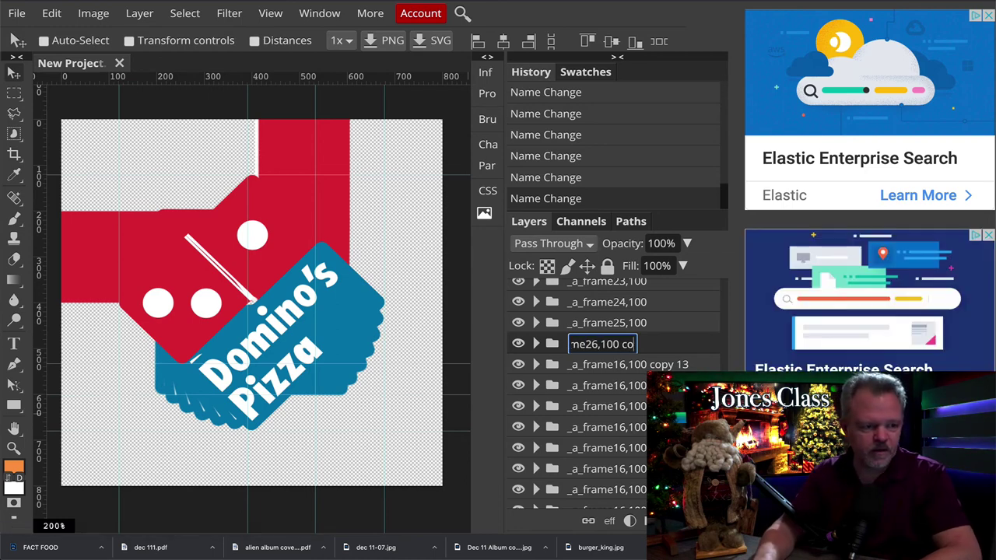
{"action": "key", "text": "Return"}
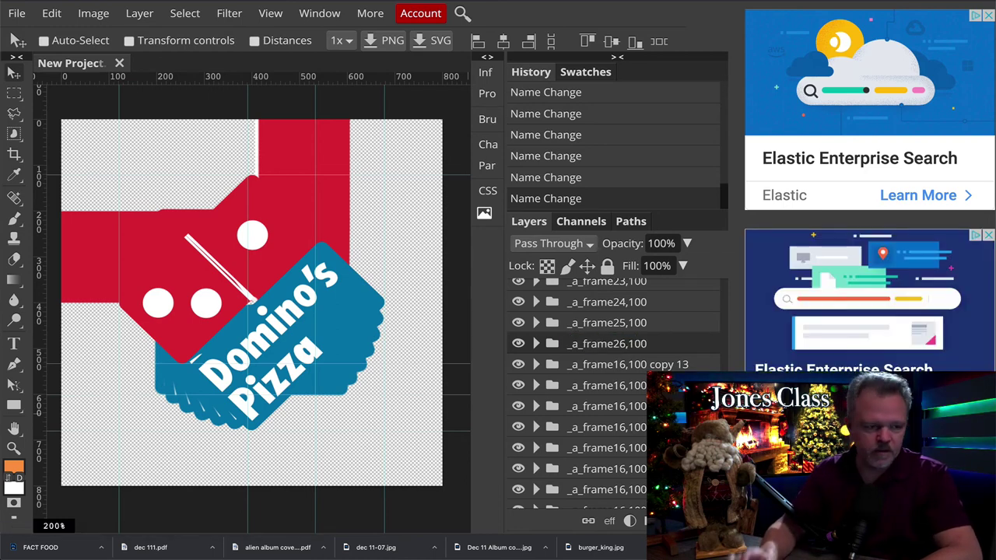
Rename the _a_frame16,100 copy 13 folder as _a_frame27,100, removing the copy suffix.
{"action": "left_click", "coordinate": [634, 369]}
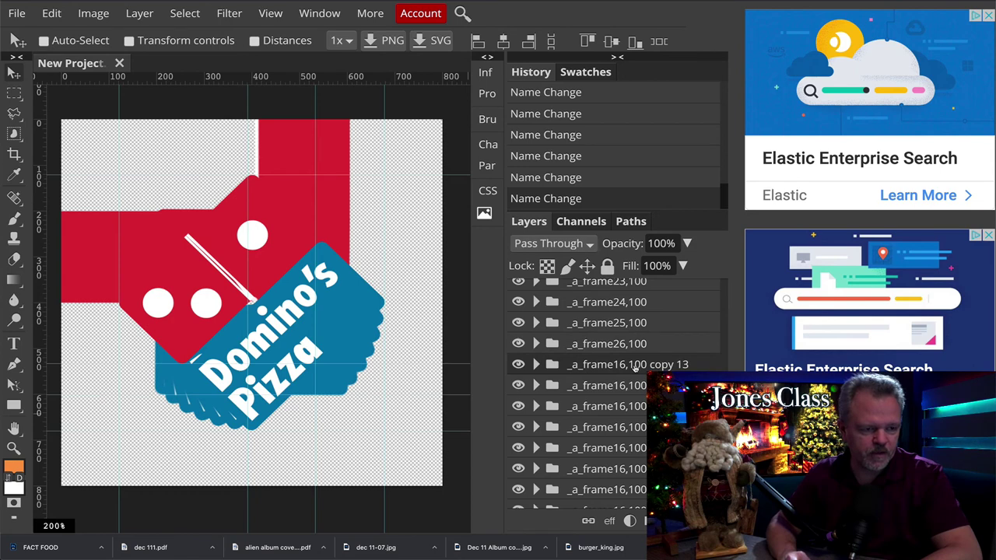
{"action": "double_click", "coordinate": [635, 366]}
{"action": "left_click", "coordinate": [630, 365]}
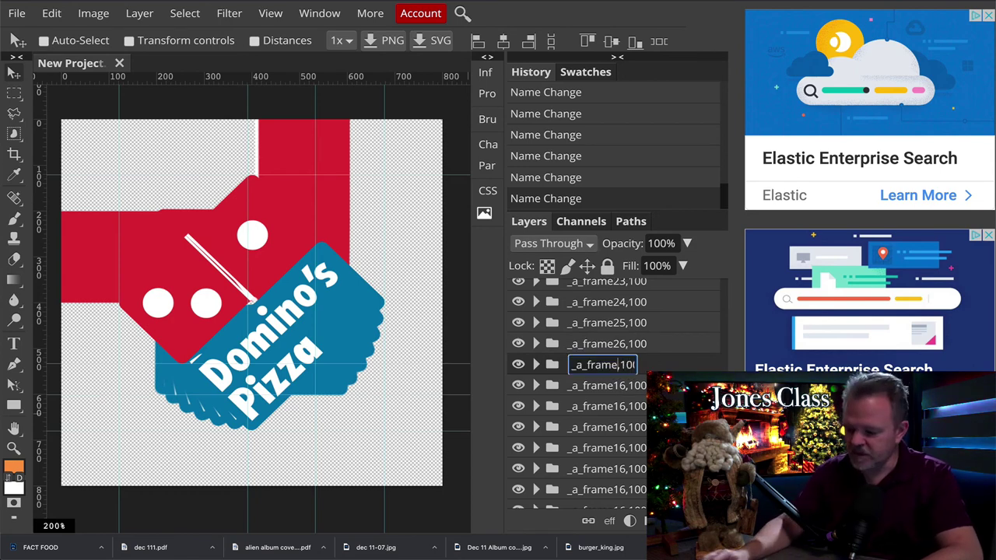
{"action": "type", "text": "27"}
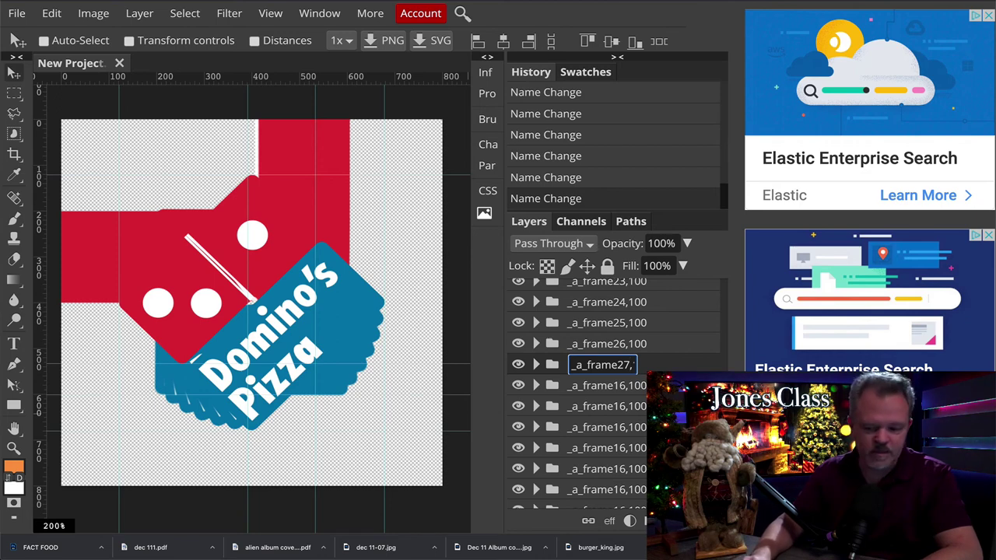
{"action": "key", "text": "End"}
{"action": "key", "text": "BackSpace"}
{"action": "key", "text": "BackSpace"}
{"action": "key", "text": "BackSpace"}
{"action": "key", "text": "BackSpace"}
{"action": "key", "text": "BackSpace"}
{"action": "key", "text": "BackSpace"}
{"action": "key", "text": "BackSpace"}
{"action": "key", "text": "BackSpace"}
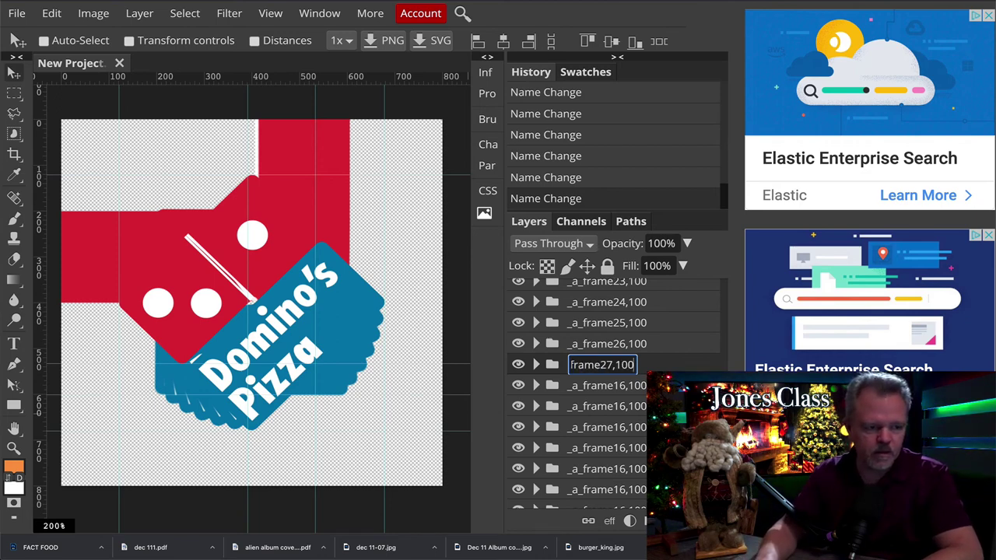
{"action": "key", "text": "Return"}
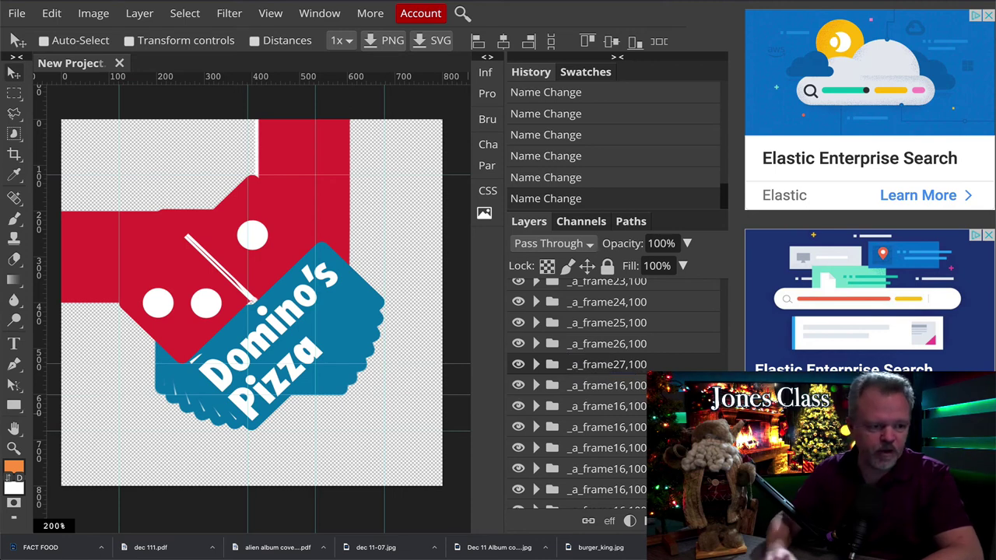
Rename the _a_frame16,100 copy 14 folder as _a_frame28,100, removing the copy suffix.
{"action": "double_click", "coordinate": [623, 386]}
{"action": "left_click", "coordinate": [630, 385]}
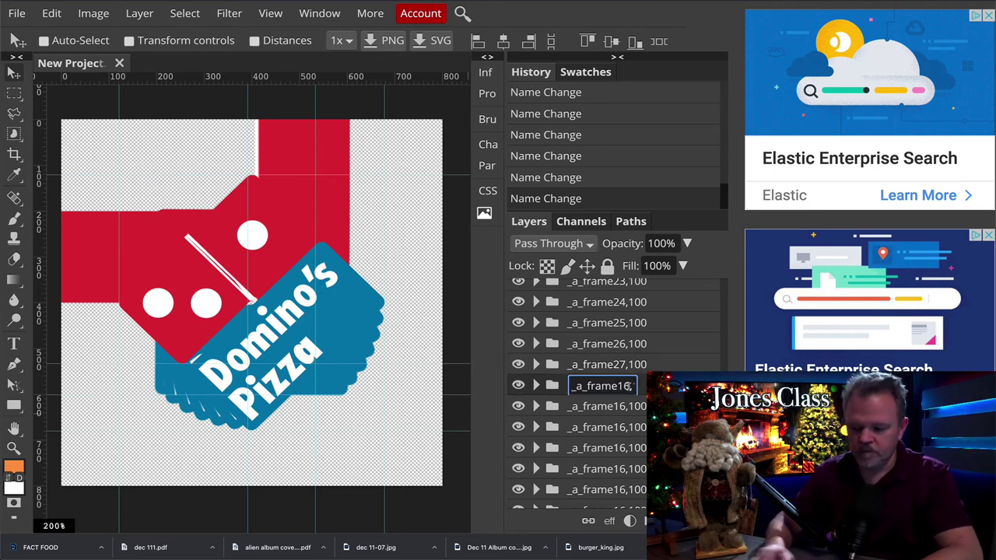
{"action": "key", "text": "BackSpace"}
{"action": "key", "text": "BackSpace"}
{"action": "type", "text": "28"}
{"action": "key", "text": "End"}
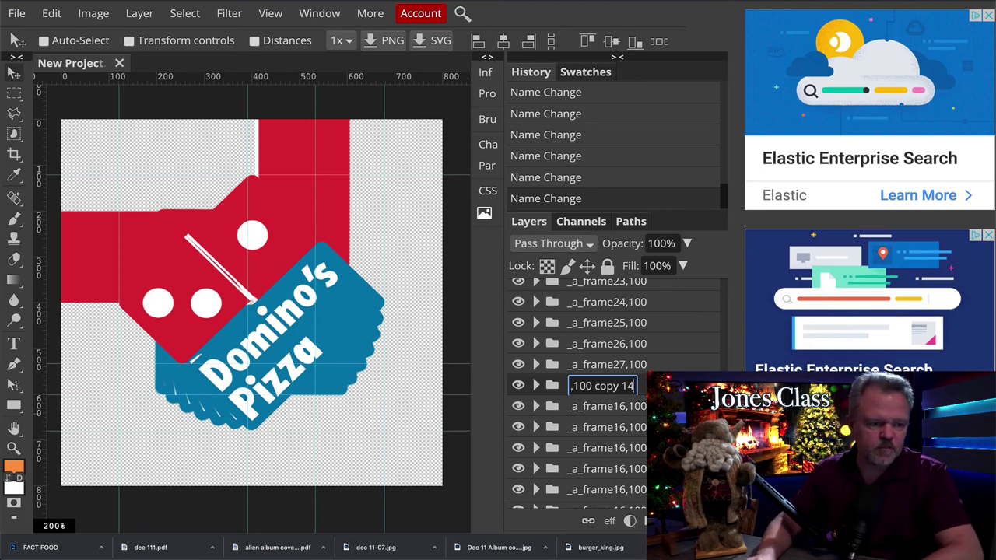
{"action": "key", "text": "BackSpace"}
{"action": "key", "text": "BackSpace"}
{"action": "key", "text": "BackSpace"}
{"action": "key", "text": "BackSpace"}
{"action": "key", "text": "BackSpace"}
{"action": "key", "text": "BackSpace"}
{"action": "key", "text": "BackSpace"}
{"action": "key", "text": "BackSpace"}
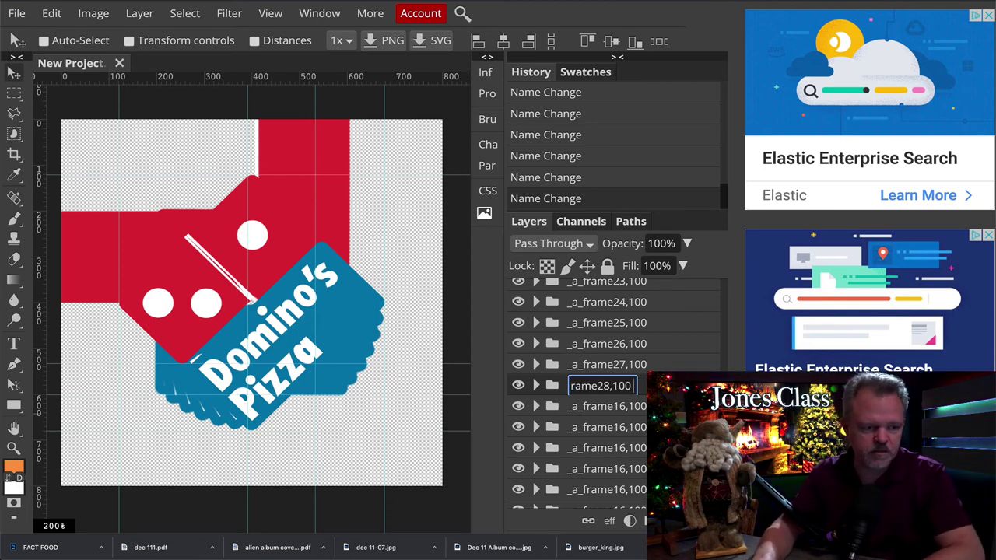
{"action": "key", "text": "Return"}
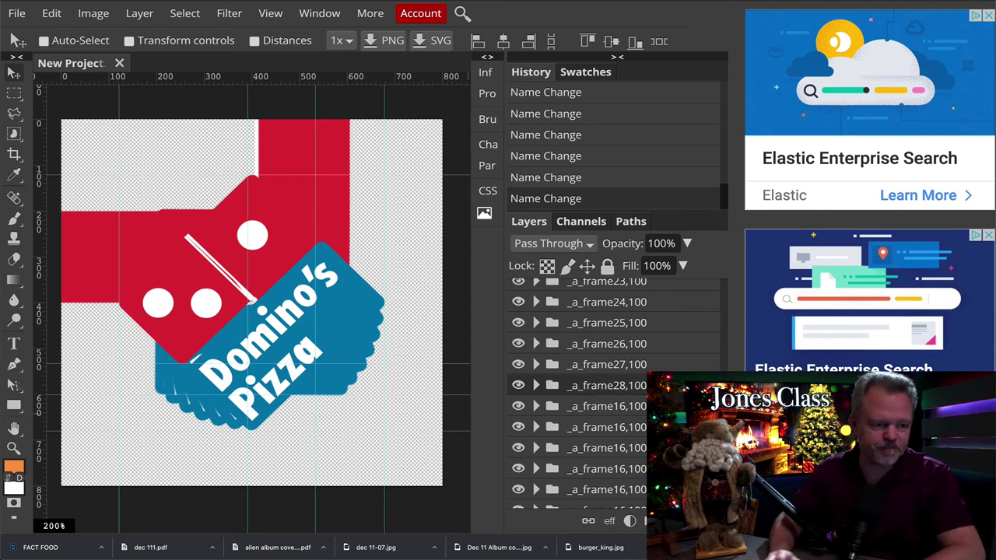
Rename the _a_frame16,100 copy 15 folder as _a_frame29,100, removing the copy suffix.
{"action": "double_click", "coordinate": [627, 409]}
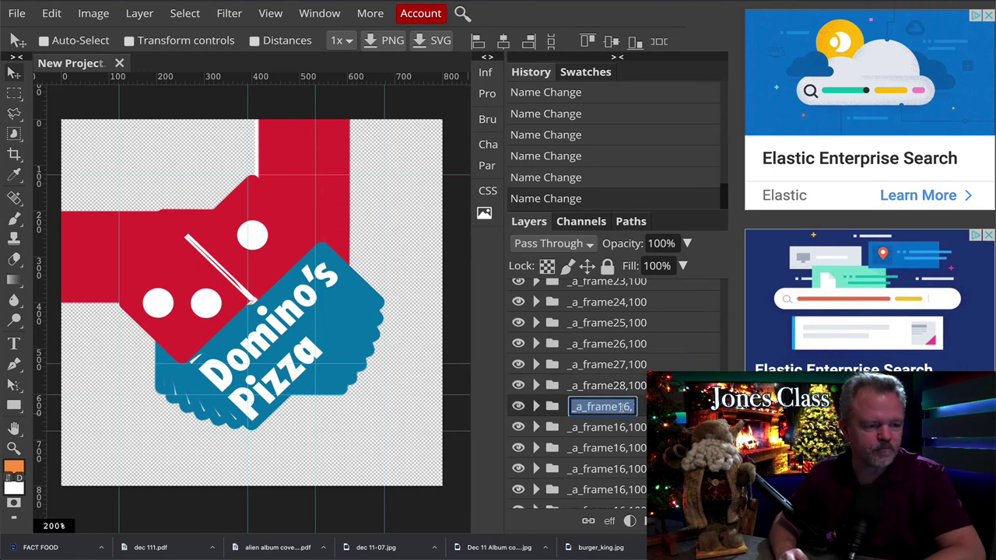
{"action": "left_click", "coordinate": [624, 407]}
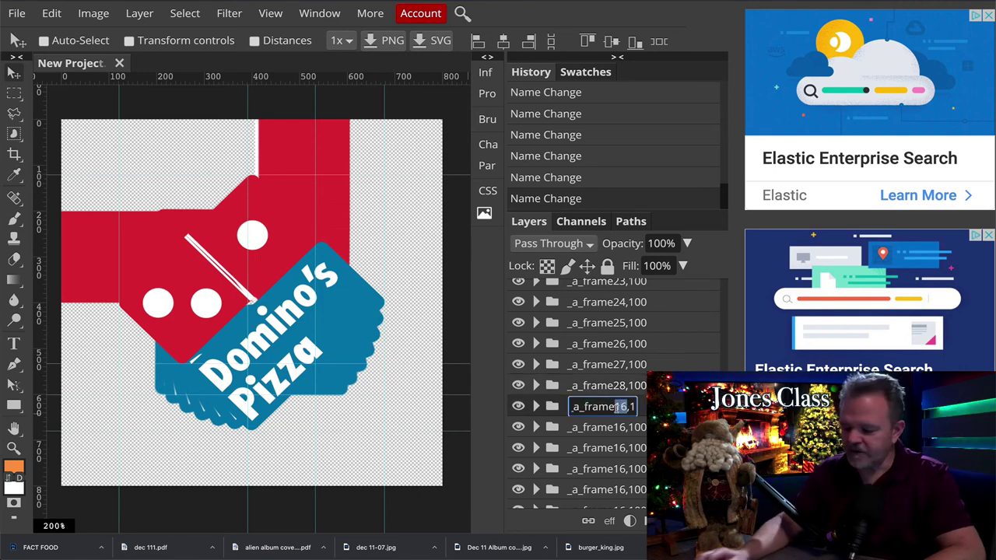
{"action": "type", "text": "29"}
{"action": "key", "text": "End"}
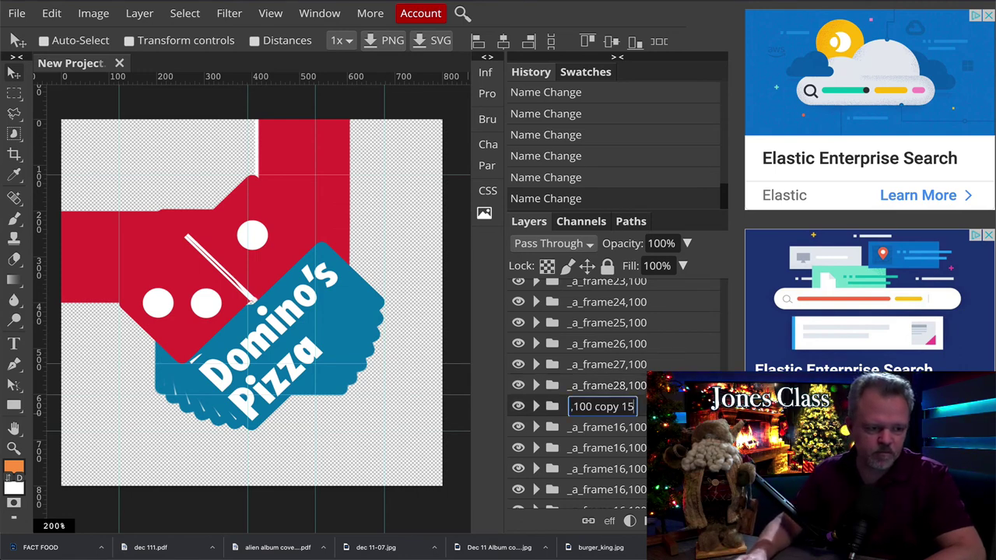
{"action": "key", "text": "BackSpace"}
{"action": "key", "text": "BackSpace"}
{"action": "key", "text": "BackSpace"}
{"action": "key", "text": "BackSpace"}
{"action": "key", "text": "BackSpace"}
{"action": "key", "text": "BackSpace"}
{"action": "key", "text": "BackSpace"}
{"action": "key", "text": "BackSpace"}
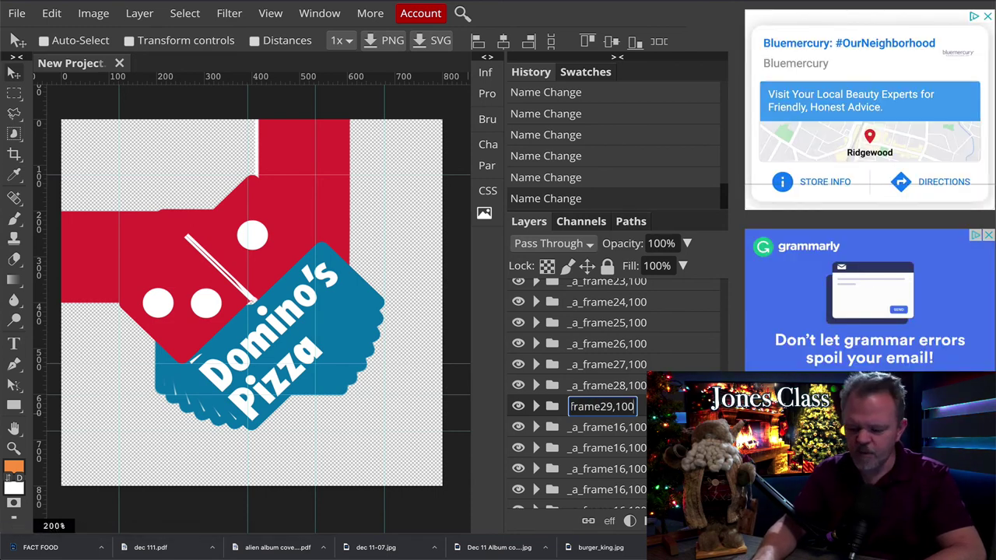
{"action": "key", "text": "Return"}
Rename the duplicate _a_frame16,100 folder directly below _a_frame29,100 as _a_frame30,100, removing the copy suffix.
{"action": "double_click", "coordinate": [607, 427]}
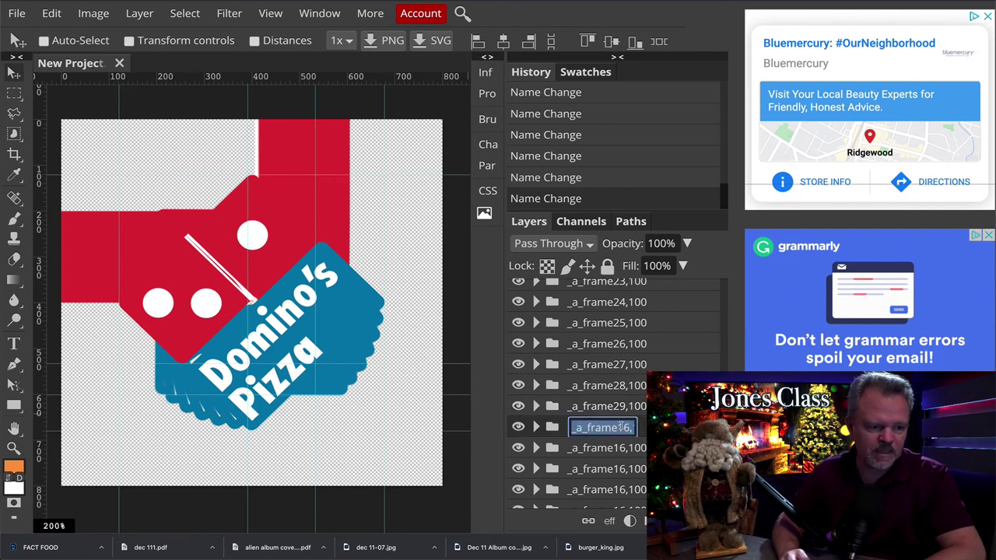
{"action": "left_click", "coordinate": [627, 427]}
{"action": "key", "text": "BackSpace"}
{"action": "key", "text": "BackSpace"}
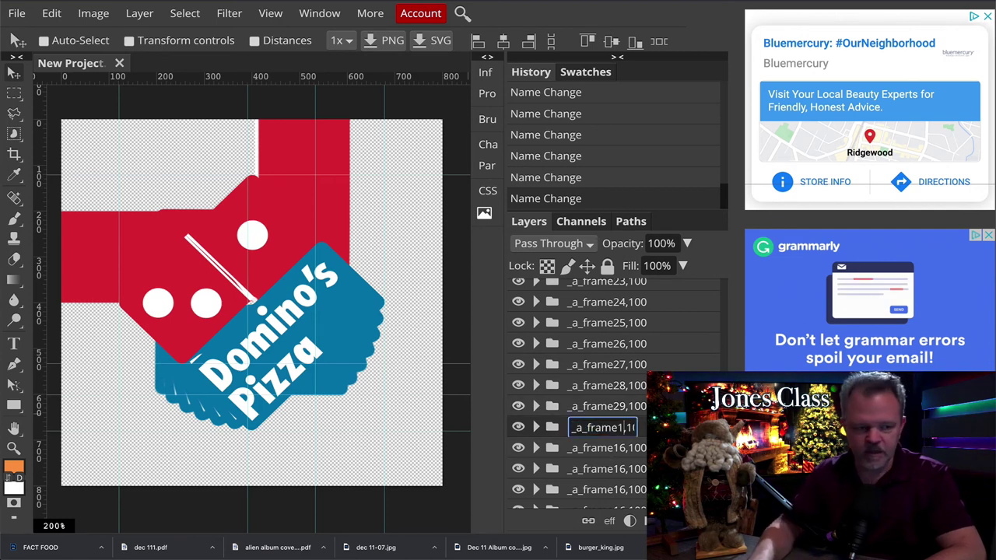
{"action": "type", "text": "30"}
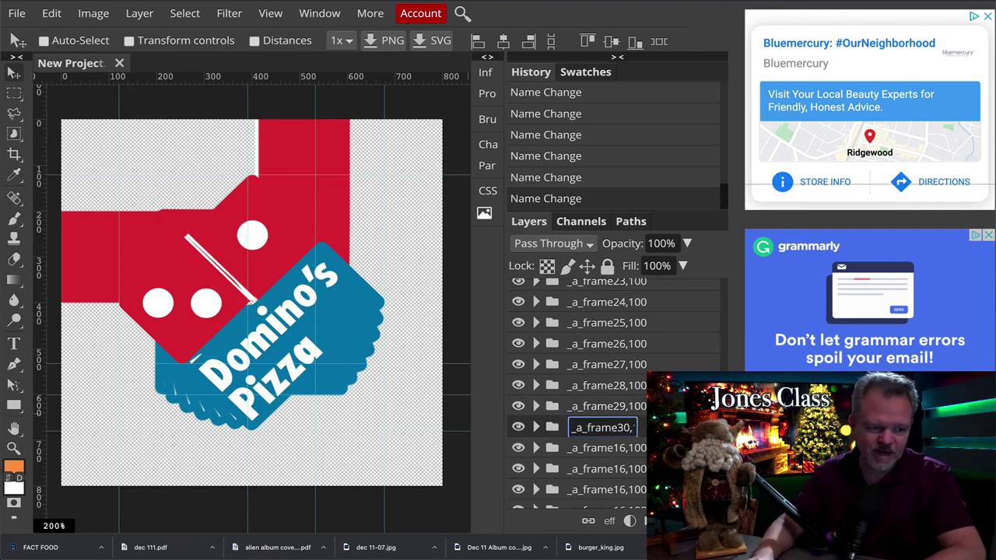
{"action": "key", "text": "End"}
{"action": "key", "text": "BackSpace"}
{"action": "key", "text": "BackSpace"}
{"action": "key", "text": "BackSpace"}
{"action": "key", "text": "BackSpace"}
{"action": "key", "text": "BackSpace"}
{"action": "key", "text": "BackSpace"}
{"action": "key", "text": "BackSpace"}
{"action": "key", "text": "BackSpace"}
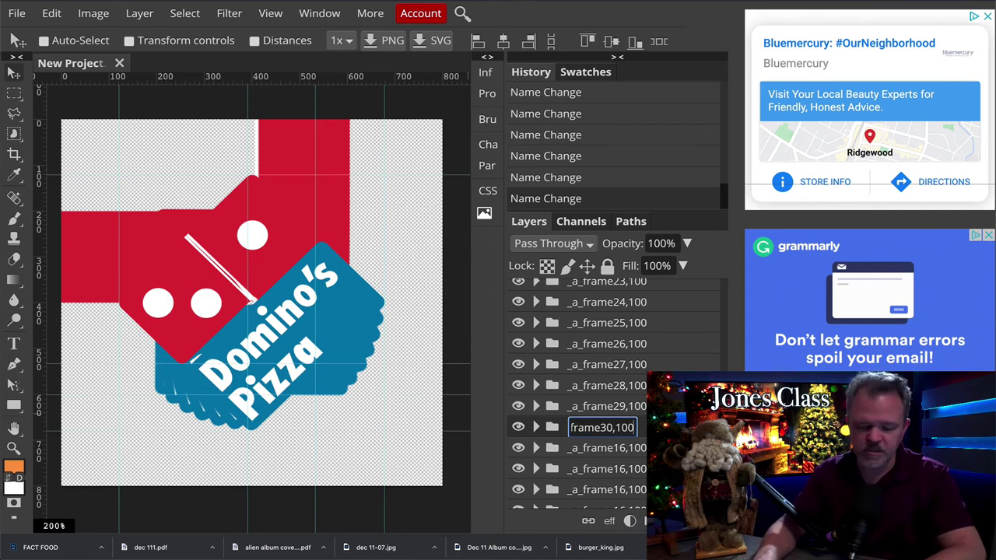
{"action": "key", "text": "Return"}
Rename the duplicate _a_frame16,100 folder directly below _a_frame30,100 as _a_frame31,100, removing the copy suffix.
{"action": "scroll", "coordinate": [631, 395], "scroll_direction": "down", "scroll_amount": 1}
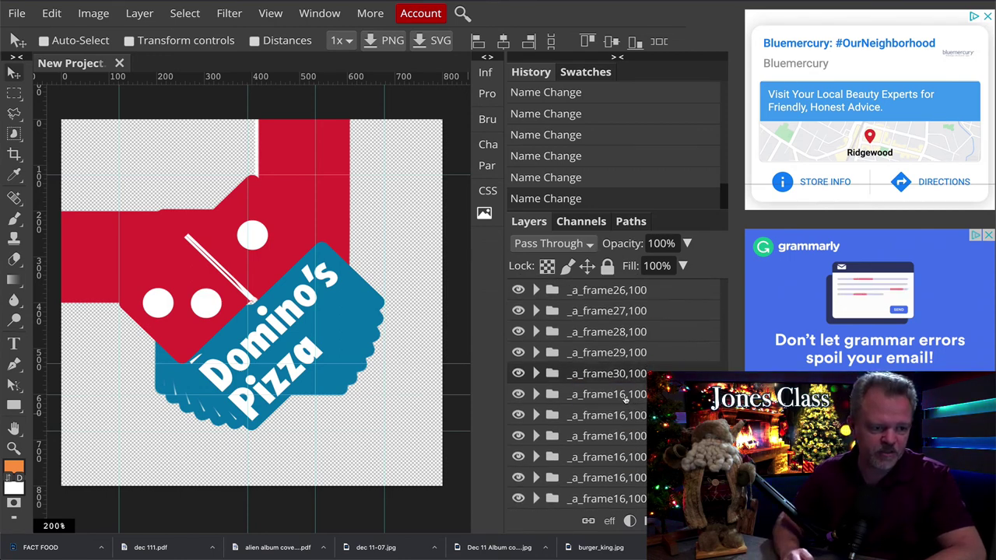
{"action": "double_click", "coordinate": [627, 395]}
{"action": "left_click", "coordinate": [627, 395]}
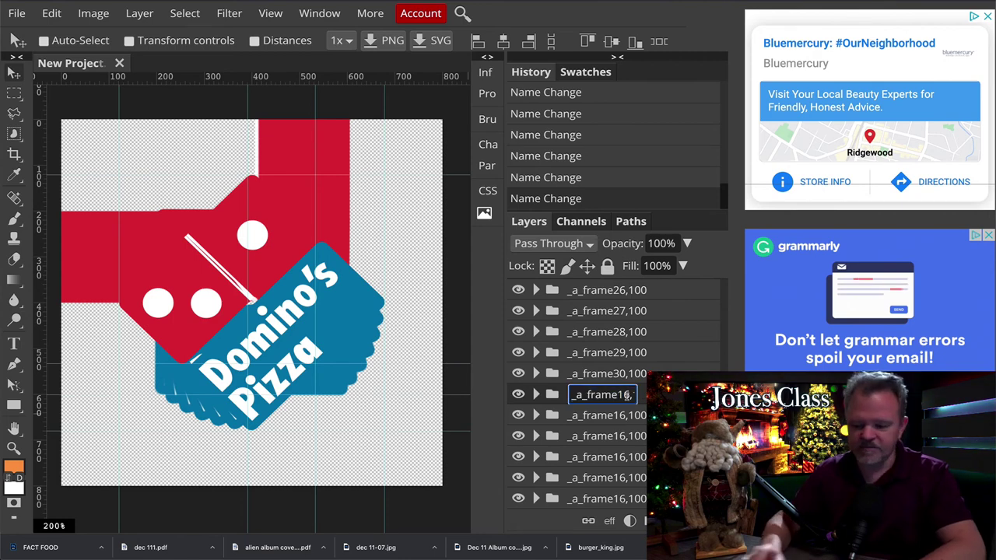
{"action": "key", "text": "BackSpace"}
{"action": "key", "text": "BackSpace"}
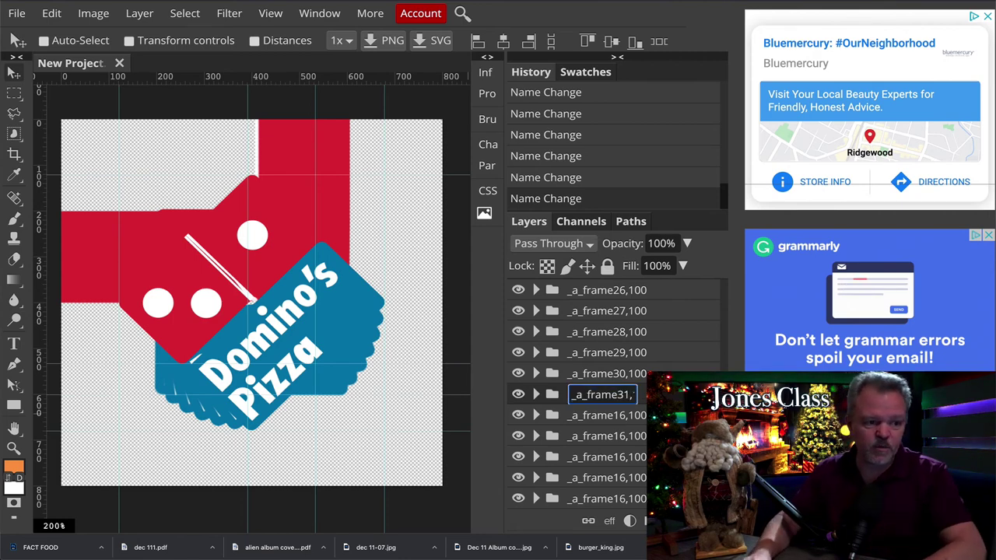
{"action": "key", "text": "End"}
{"action": "key", "text": "Left"}
{"action": "key", "text": "Left"}
{"action": "key", "text": "Left"}
{"action": "key", "text": "Left"}
{"action": "key", "text": "Left"}
{"action": "key", "text": "Left"}
{"action": "key", "text": "Left"}
{"action": "key", "text": "Left"}
{"action": "key", "text": "Left"}
{"action": "key", "text": "Left"}
{"action": "key", "text": "Left"}
{"action": "key", "text": "Left"}
{"action": "type", "text": "31"}
{"action": "key", "text": "End"}
{"action": "key", "text": "BackSpace"}
{"action": "key", "text": "BackSpace"}
{"action": "key", "text": "BackSpace"}
{"action": "key", "text": "BackSpace"}
{"action": "key", "text": "BackSpace"}
{"action": "key", "text": "BackSpace"}
{"action": "key", "text": "BackSpace"}
{"action": "key", "text": "BackSpace"}
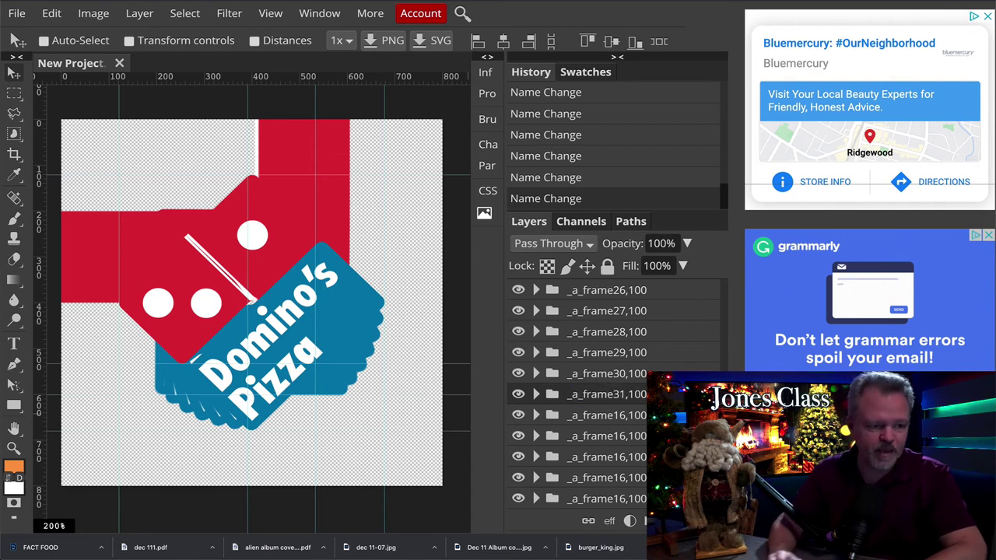
Rename the duplicate _a_frame16,100 folder directly below _a_frame31,100 as _a_frame32,100, removing the copy suffix.
{"action": "double_click", "coordinate": [627, 415]}
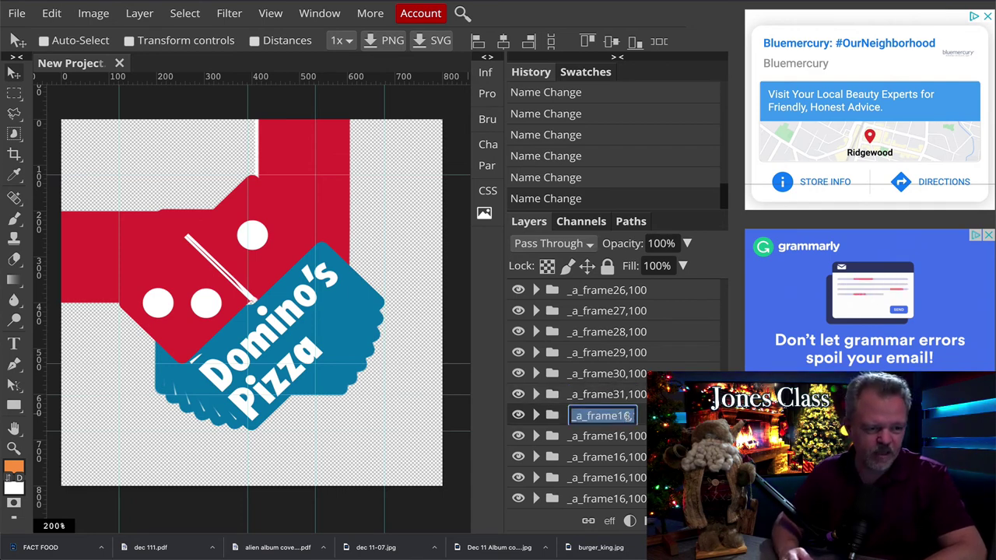
{"action": "left_click", "coordinate": [627, 415]}
{"action": "key", "text": "BackSpace"}
{"action": "key", "text": "BackSpace"}
{"action": "type", "text": "32,"}
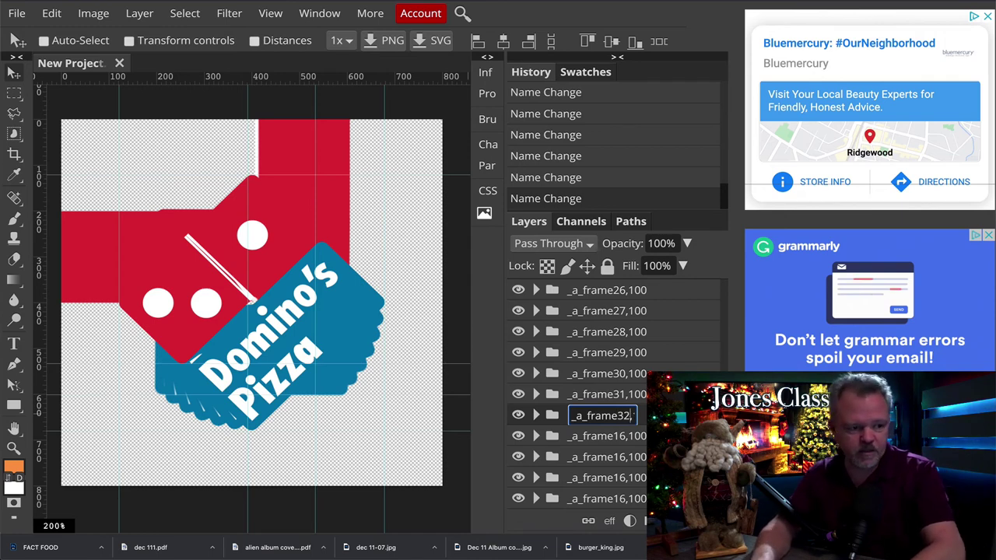
{"action": "key", "text": "End"}
{"action": "key", "text": "BackSpace"}
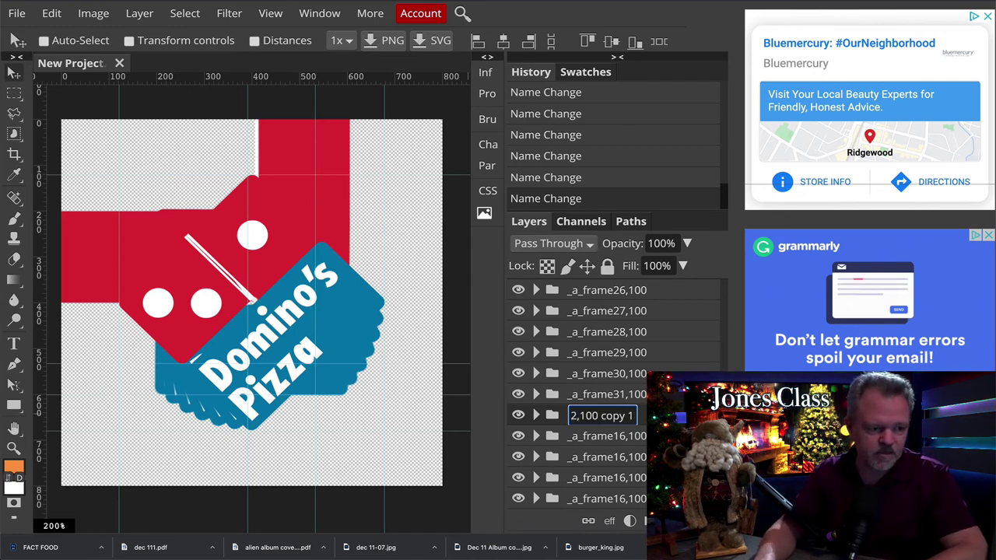
{"action": "key", "text": "BackSpace"}
{"action": "key", "text": "BackSpace"}
{"action": "key", "text": "BackSpace"}
{"action": "key", "text": "BackSpace"}
{"action": "key", "text": "BackSpace"}
{"action": "key", "text": "BackSpace"}
{"action": "key", "text": "BackSpace"}
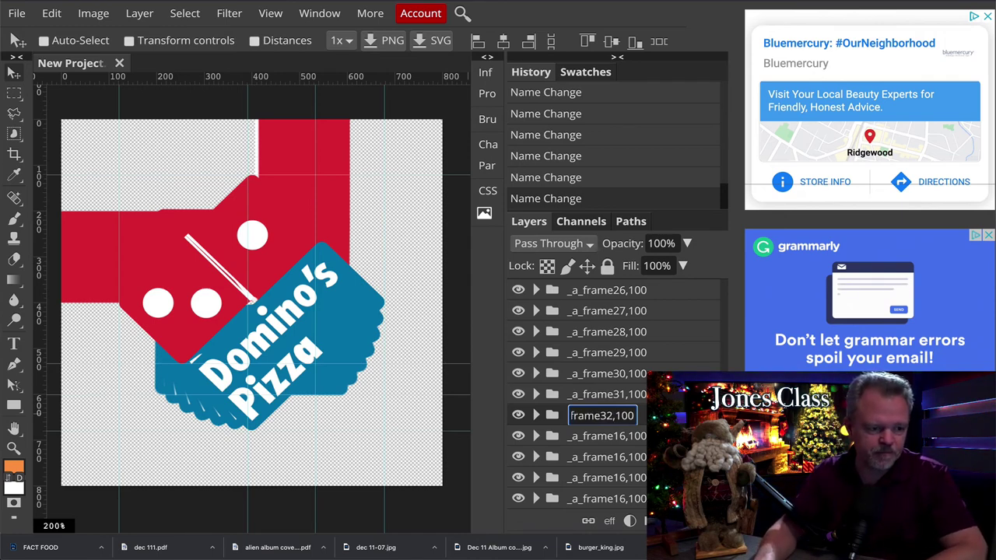
{"action": "key", "text": "Return"}
Rename the duplicate _a_frame16,100 folder directly below _a_frame32,100 as _a_frame33,100, removing the copy suffix.
{"action": "double_click", "coordinate": [622, 436]}
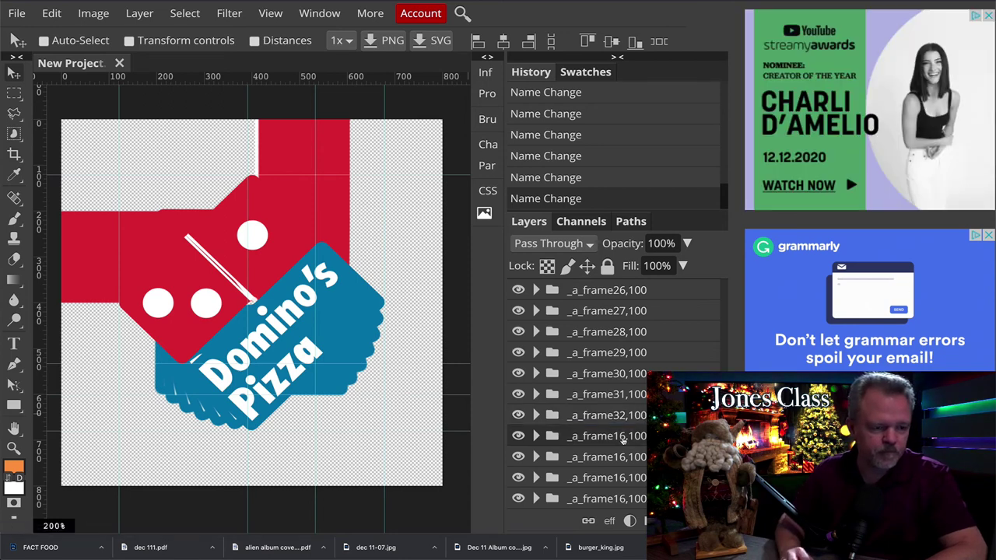
{"action": "left_click", "coordinate": [627, 437]}
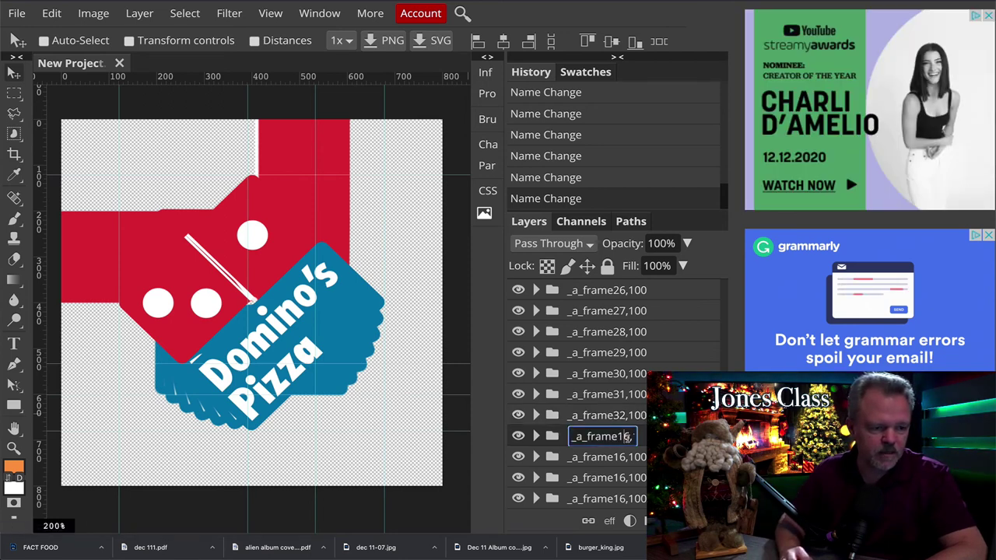
{"action": "left_click_drag", "start_coordinate": [616, 437], "coordinate": [636, 437]}
{"action": "type", "text": "33,1"}
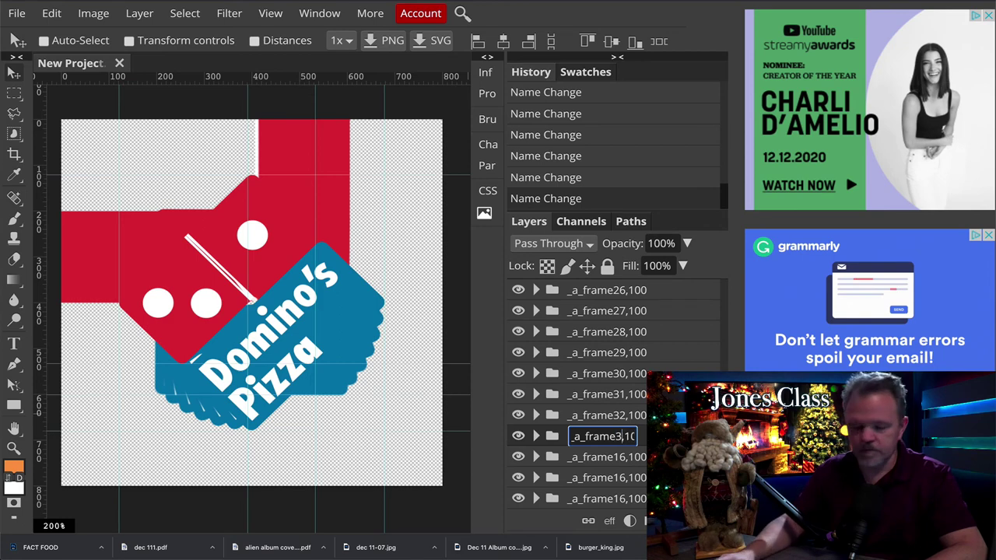
{"action": "key", "text": "End"}
{"action": "key", "text": "BackSpace"}
{"action": "key", "text": "BackSpace"}
{"action": "key", "text": "BackSpace"}
{"action": "key", "text": "BackSpace"}
{"action": "key", "text": "BackSpace"}
{"action": "key", "text": "BackSpace"}
{"action": "key", "text": "BackSpace"}
{"action": "key", "text": "BackSpace"}
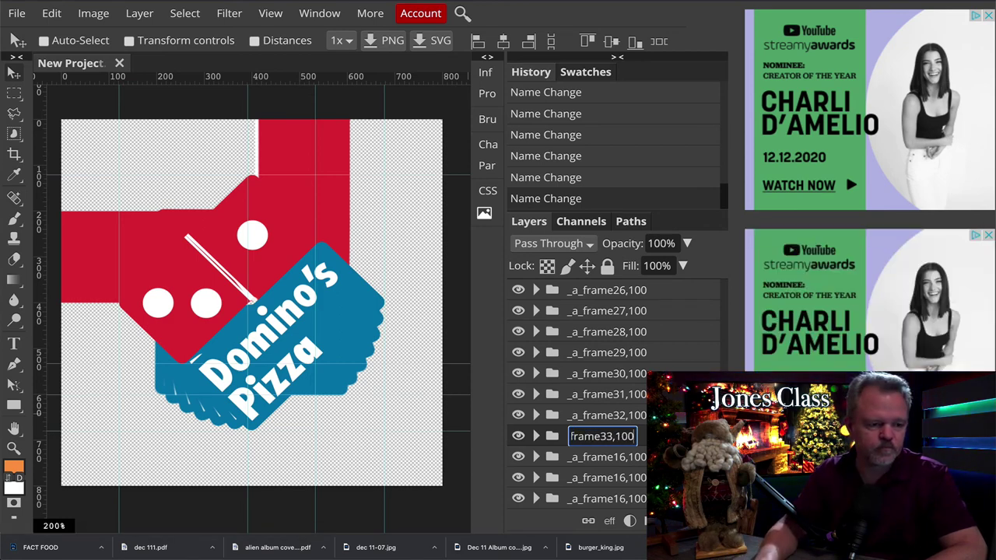
Rename the _a_frame16,100 copy 20 folder as _a_frame34,100, removing the copy suffix.
{"action": "double_click", "coordinate": [620, 458]}
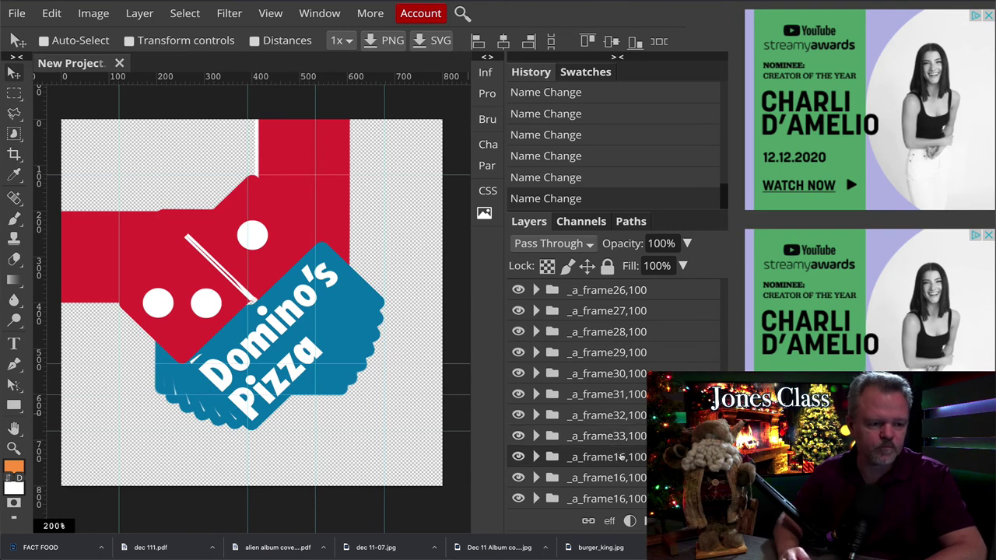
{"action": "left_click", "coordinate": [629, 459]}
{"action": "key", "text": "BackSpace"}
{"action": "key", "text": "BackSpace"}
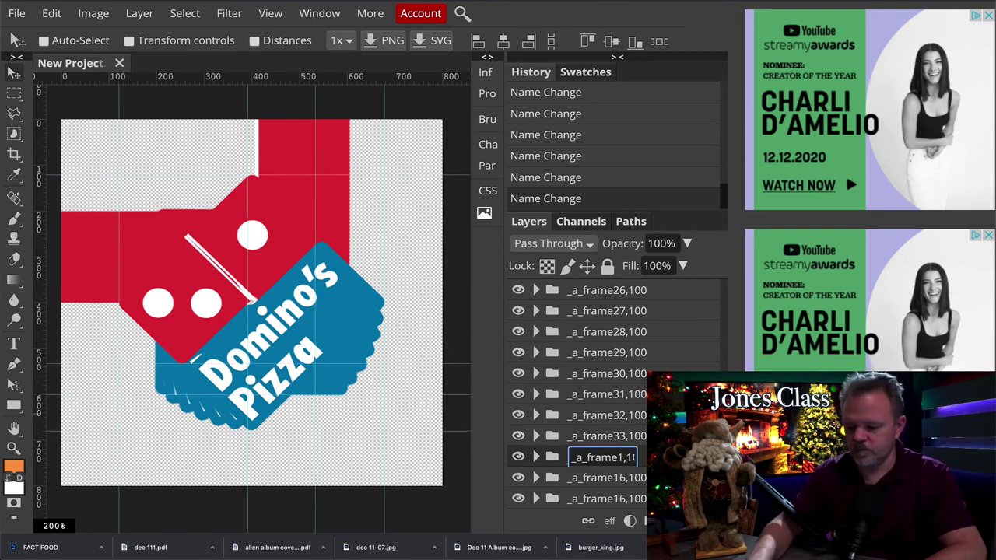
{"action": "type", "text": "34"}
{"action": "key", "text": "End"}
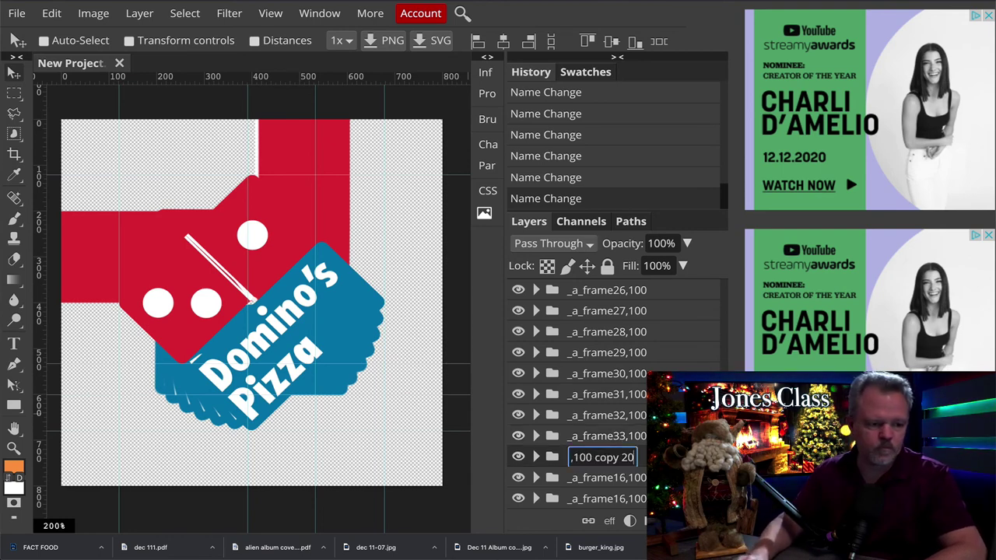
{"action": "key", "text": "BackSpace"}
{"action": "key", "text": "BackSpace"}
{"action": "key", "text": "BackSpace"}
{"action": "key", "text": "BackSpace"}
{"action": "key", "text": "BackSpace"}
{"action": "key", "text": "BackSpace"}
{"action": "key", "text": "BackSpace"}
{"action": "key", "text": "BackSpace"}
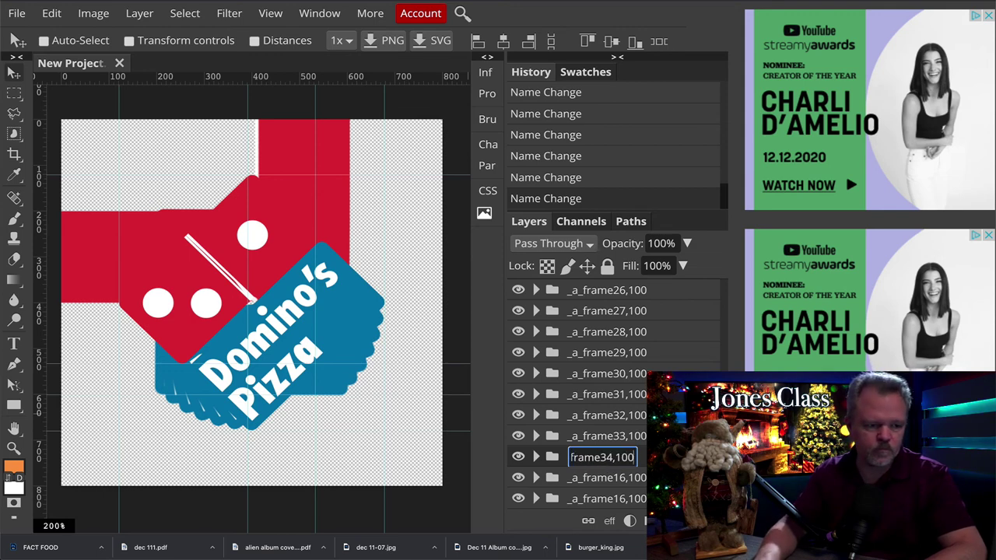
{"action": "key", "text": "Return"}
Rename the duplicate _a_frame16,100 folder directly below _a_frame34,100 as _a_frame35,100, removing the copy suffix.
{"action": "double_click", "coordinate": [620, 477]}
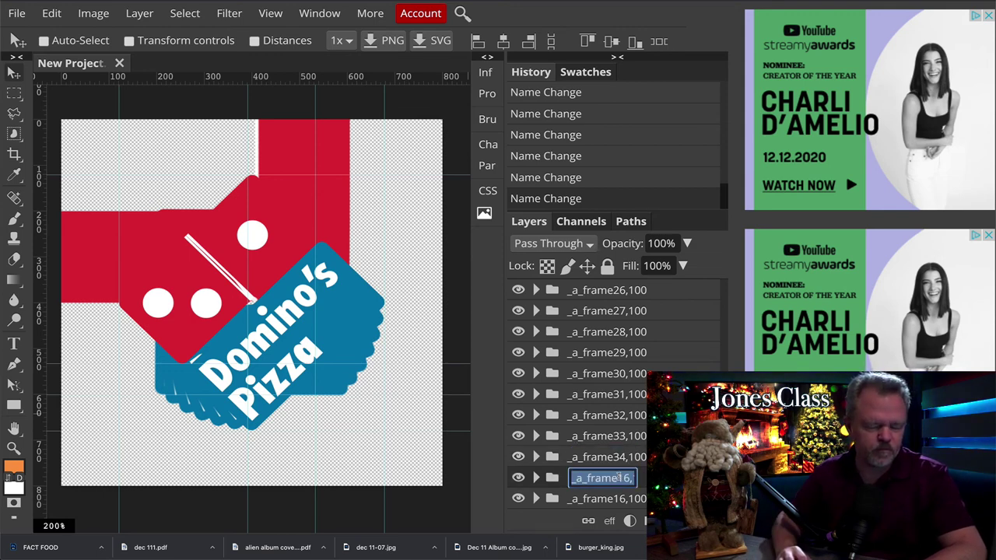
{"action": "left_click", "coordinate": [628, 479]}
{"action": "key", "text": "BackSpace"}
{"action": "key", "text": "BackSpace"}
{"action": "type", "text": "35"}
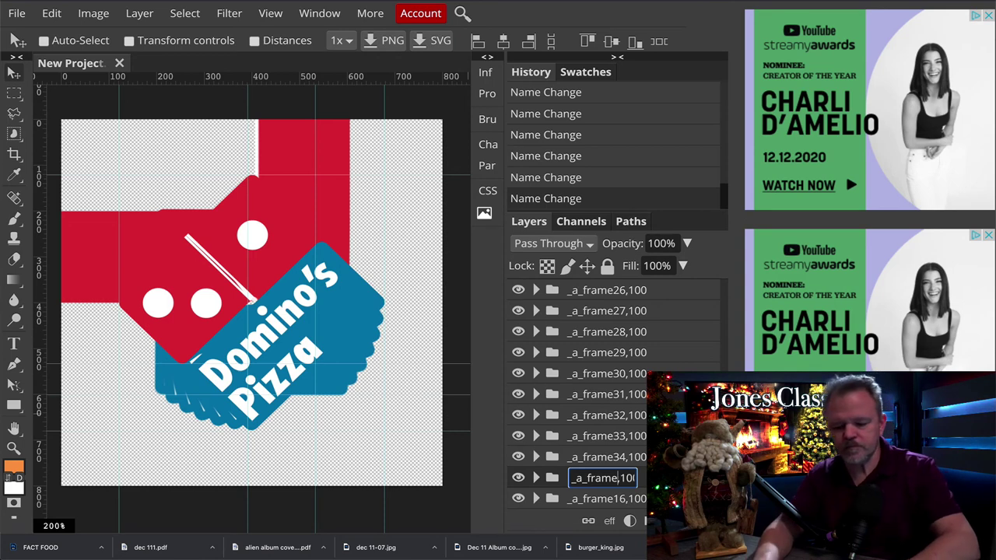
{"action": "key", "text": "End"}
{"action": "key", "text": "BackSpace"}
{"action": "key", "text": "BackSpace"}
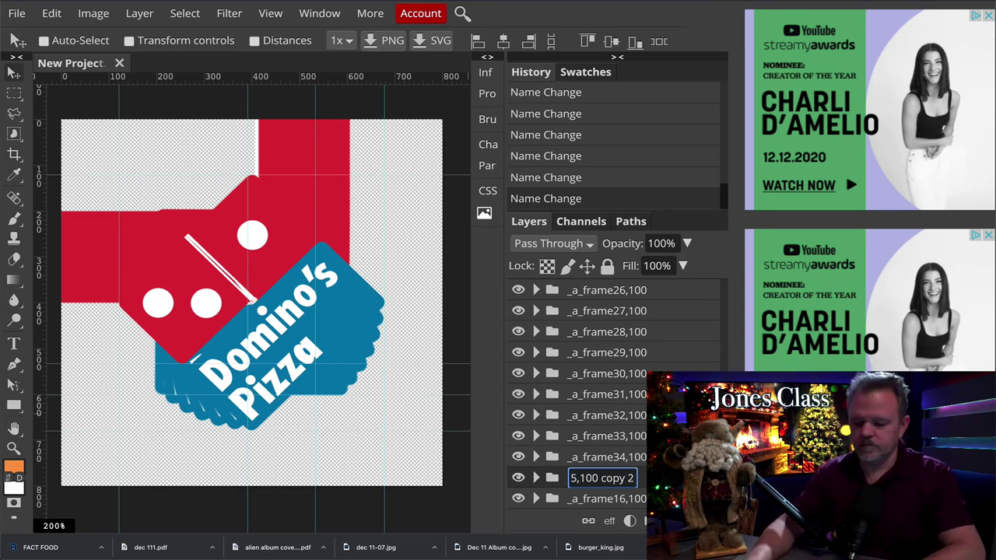
{"action": "key", "text": "BackSpace"}
{"action": "key", "text": "BackSpace"}
{"action": "key", "text": "BackSpace"}
{"action": "key", "text": "BackSpace"}
{"action": "key", "text": "BackSpace"}
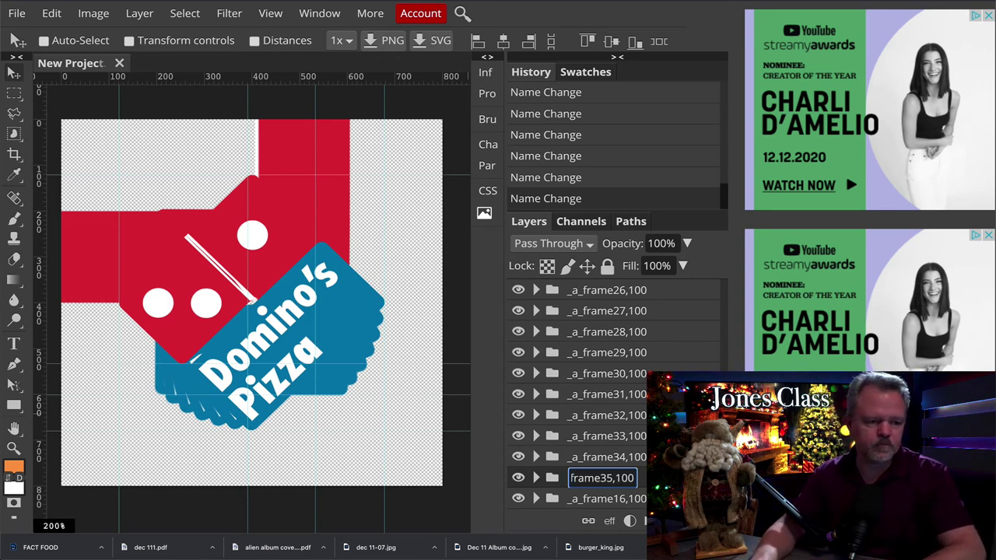
{"action": "key", "text": "Return"}
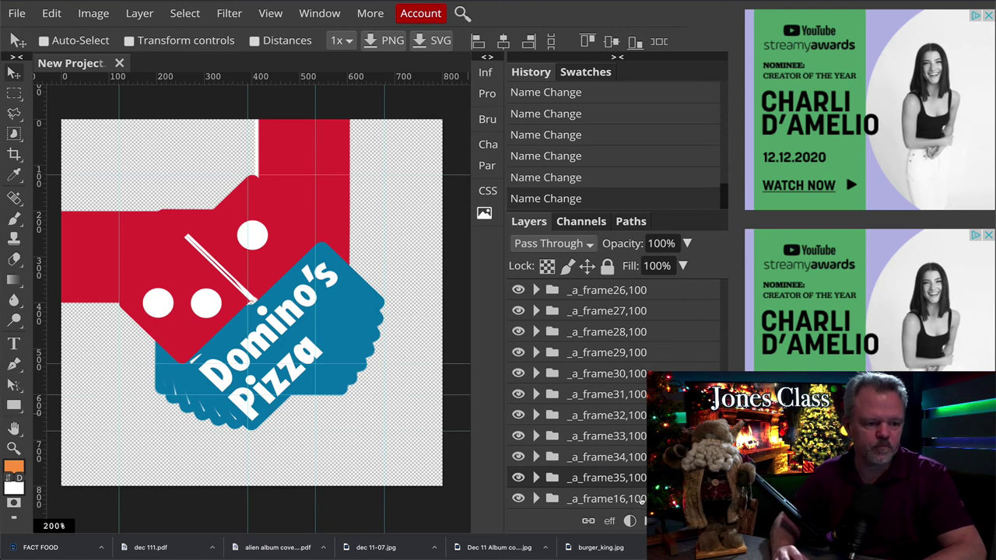
Rename the duplicate _a_frame16,100 folder directly below _a_frame35,100 as _a_frame36,100, removing the copy suffix.
{"action": "double_click", "coordinate": [613, 499]}
{"action": "left_click", "coordinate": [626, 499]}
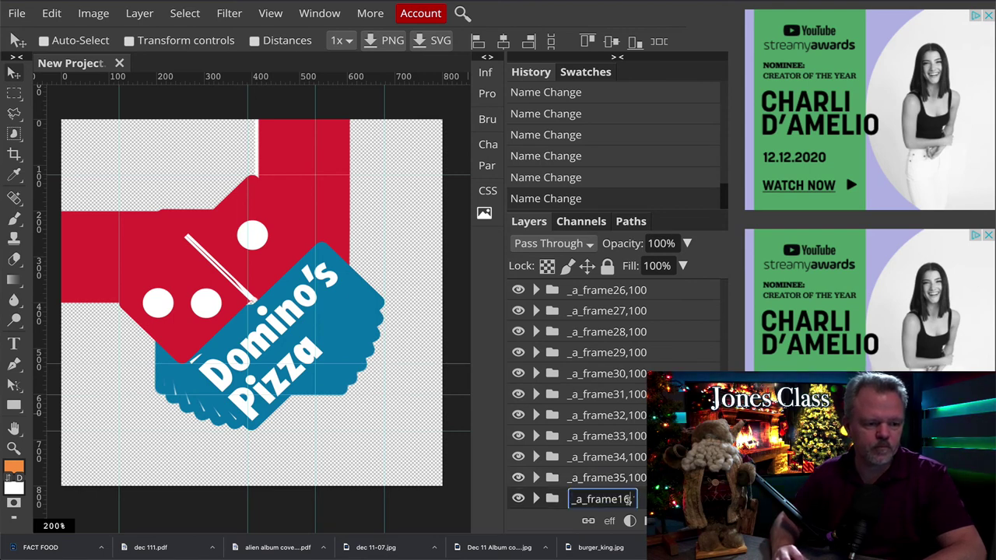
{"action": "key", "text": "BackSpace"}
{"action": "key", "text": "BackSpace"}
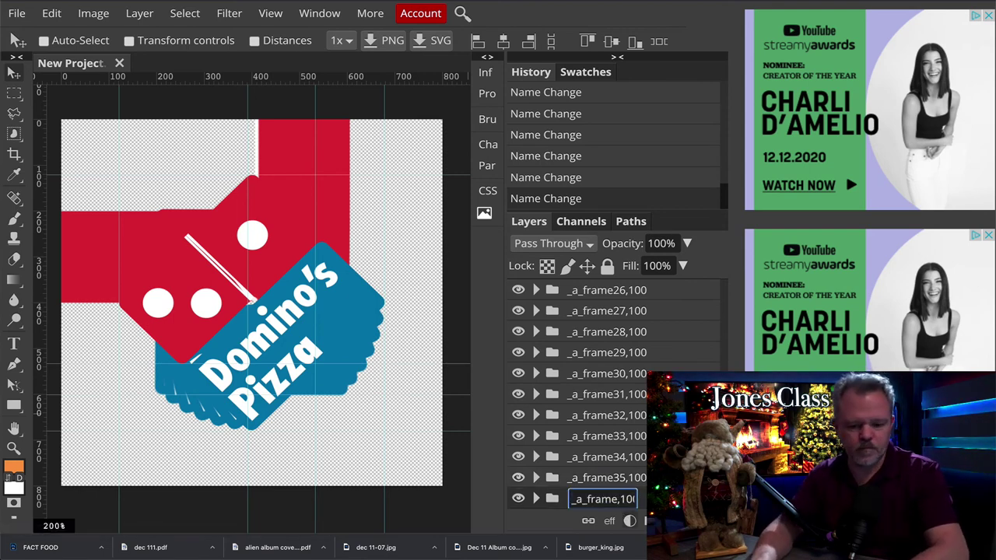
{"action": "type", "text": "36"}
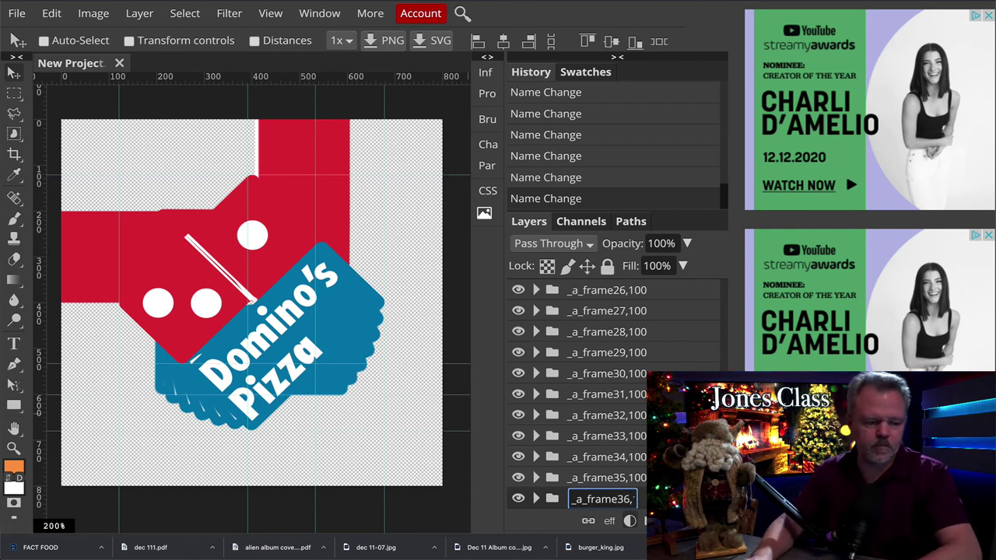
{"action": "key", "text": "End"}
{"action": "key", "text": "BackSpace"}
{"action": "key", "text": "BackSpace"}
{"action": "key", "text": "BackSpace"}
{"action": "key", "text": "BackSpace"}
{"action": "key", "text": "BackSpace"}
{"action": "key", "text": "BackSpace"}
{"action": "key", "text": "BackSpace"}
{"action": "key", "text": "BackSpace"}
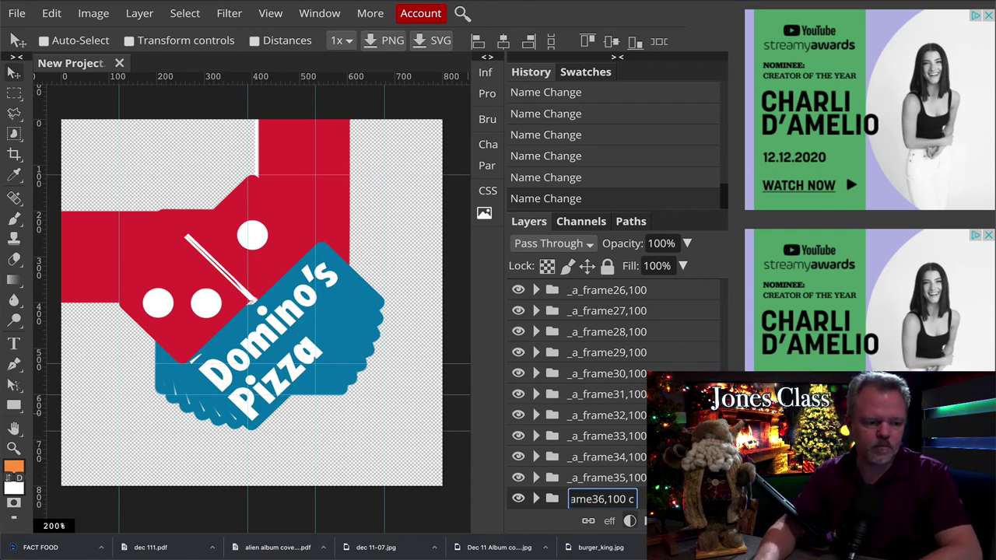
{"action": "key", "text": "BackSpace"}
{"action": "key", "text": "Return"}
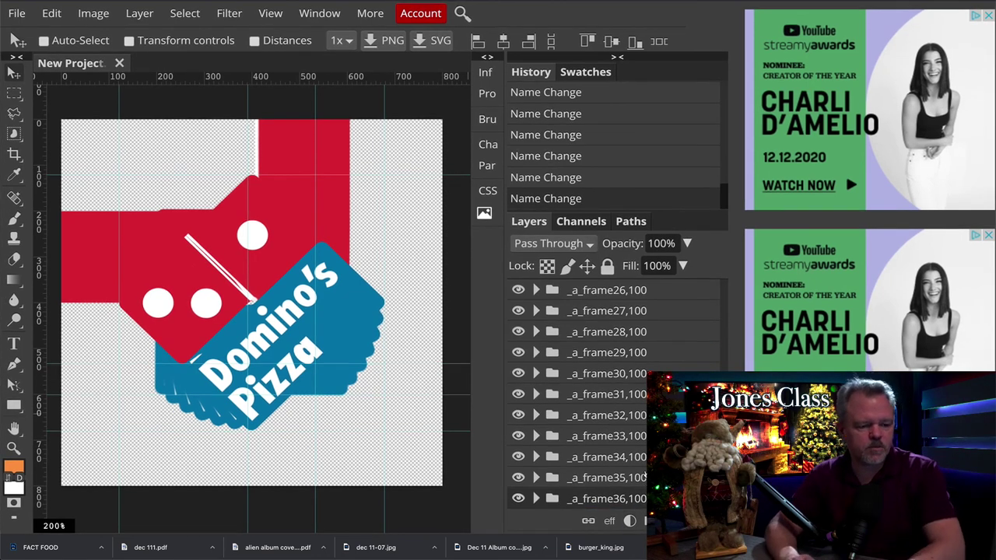
Review the frame folders from _a_frame1,100 through _a_frame36,100 for correct sequential numbering.
{"action": "scroll", "coordinate": [645, 474], "scroll_direction": "up", "scroll_amount": 10}
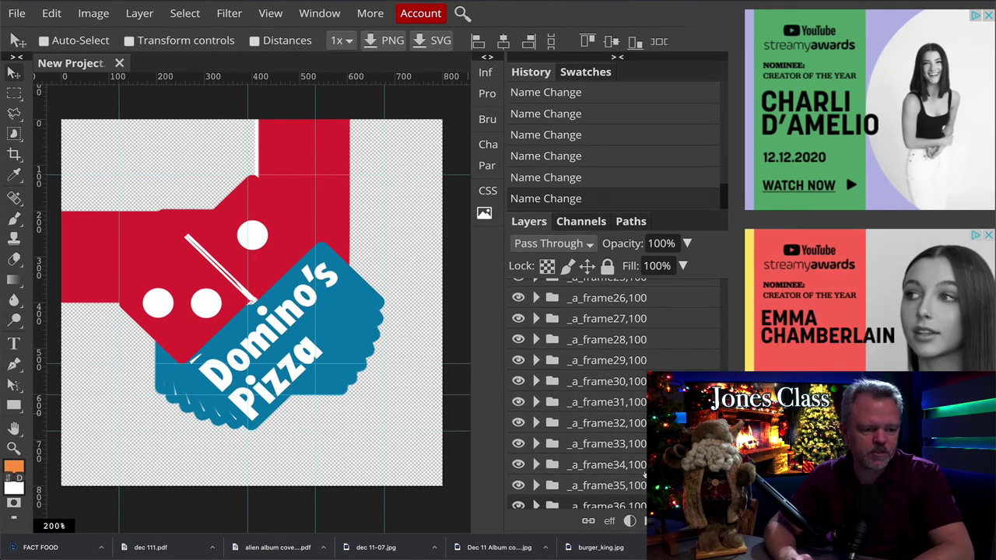
{"action": "scroll", "coordinate": [645, 474], "scroll_direction": "up", "scroll_amount": 2}
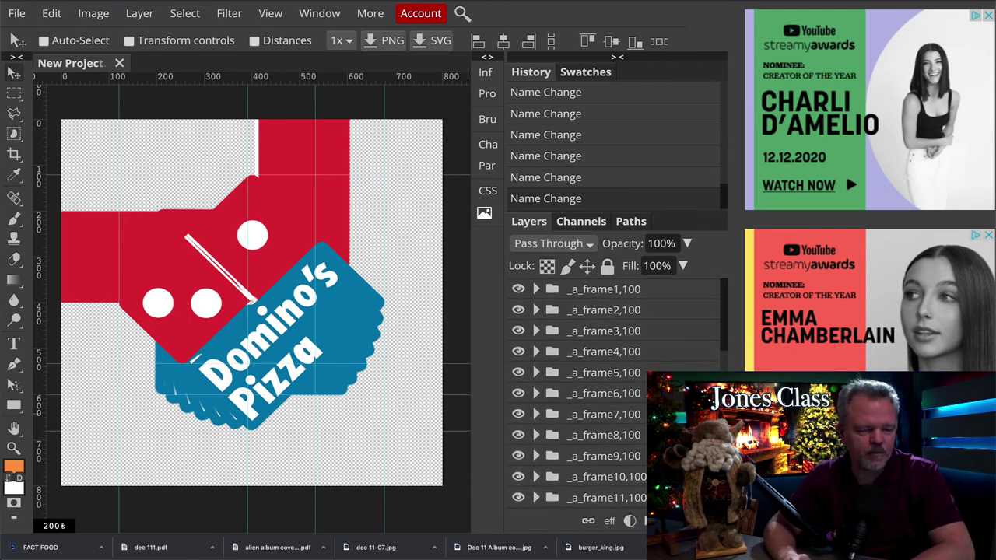
{"action": "scroll", "coordinate": [645, 474], "scroll_direction": "down", "scroll_amount": 3}
{"action": "scroll", "coordinate": [645, 474], "scroll_direction": "down", "scroll_amount": 5}
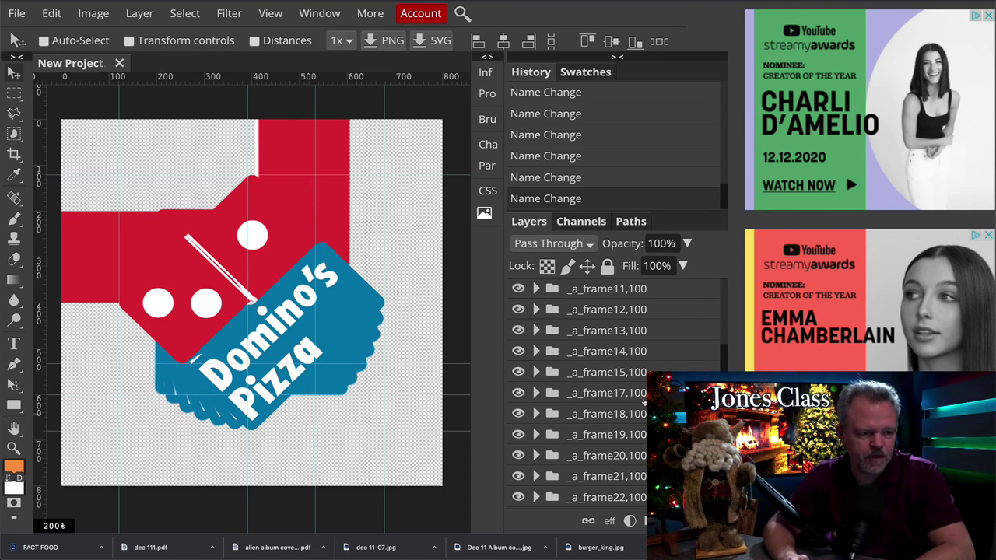
{"action": "scroll", "coordinate": [645, 403], "scroll_direction": "down", "scroll_amount": 6}
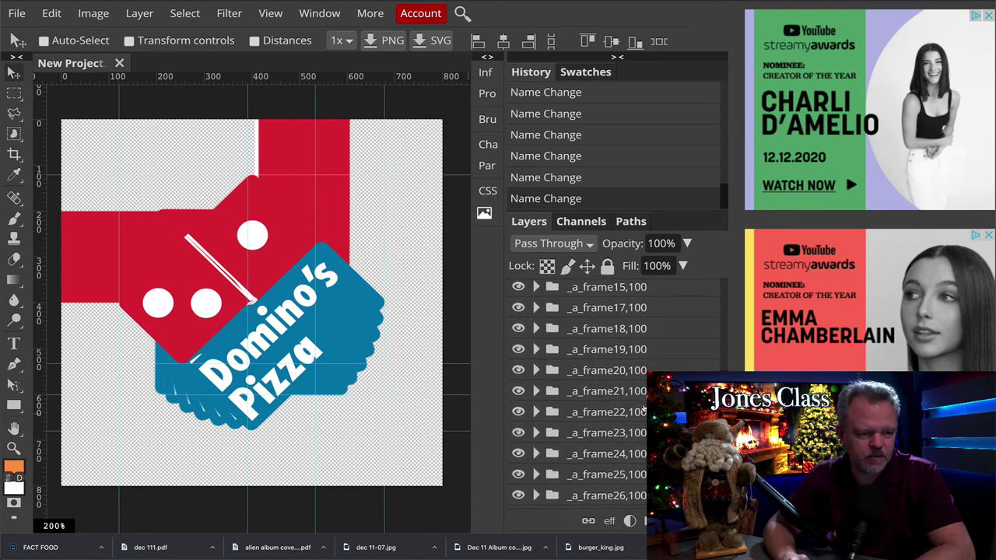
{"action": "scroll", "coordinate": [645, 407], "scroll_direction": "down", "scroll_amount": 4}
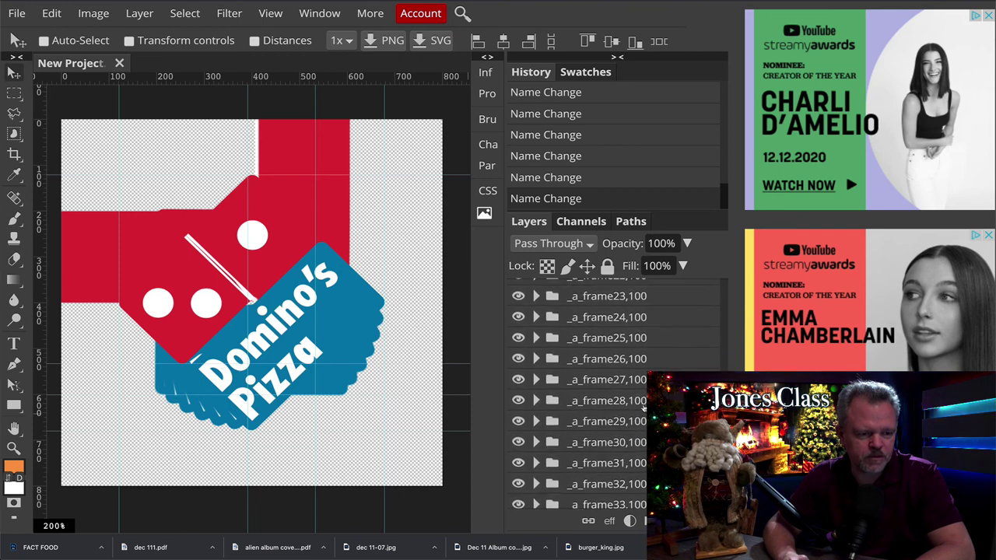
{"action": "scroll", "coordinate": [644, 408], "scroll_direction": "down", "scroll_amount": 1}
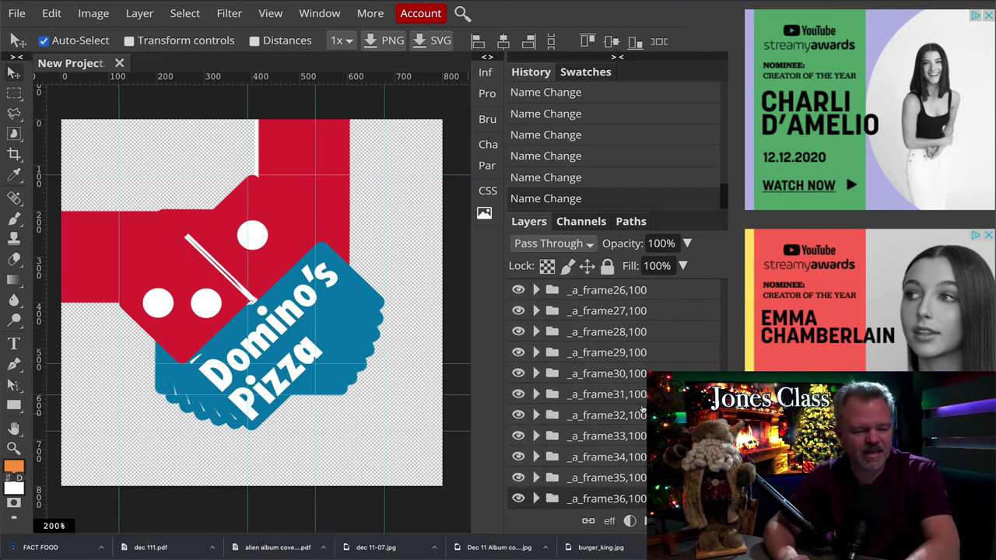
Save the project to the Desktop as an Adobe Photoshop document.
{"action": "key", "text": "super+s"}
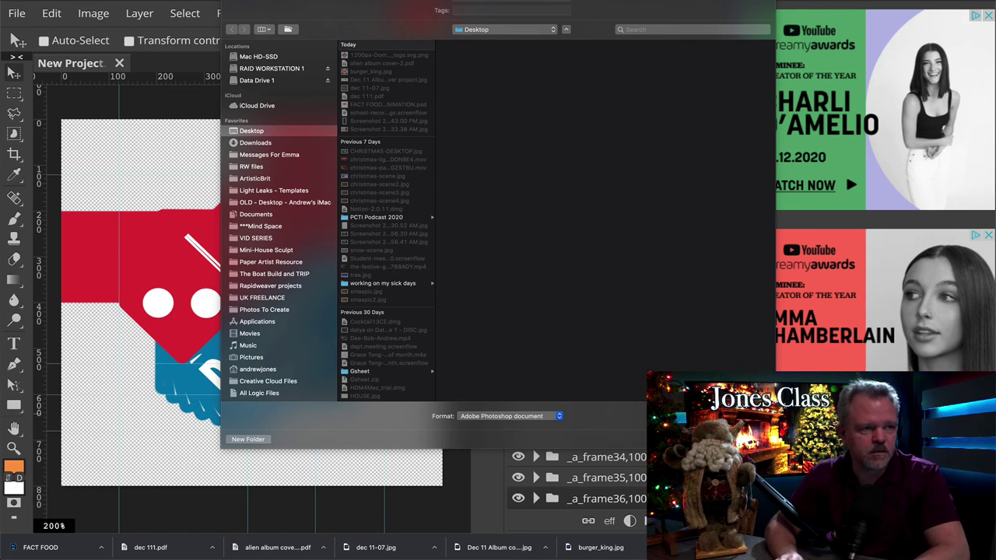
{"action": "key", "text": "Return"}
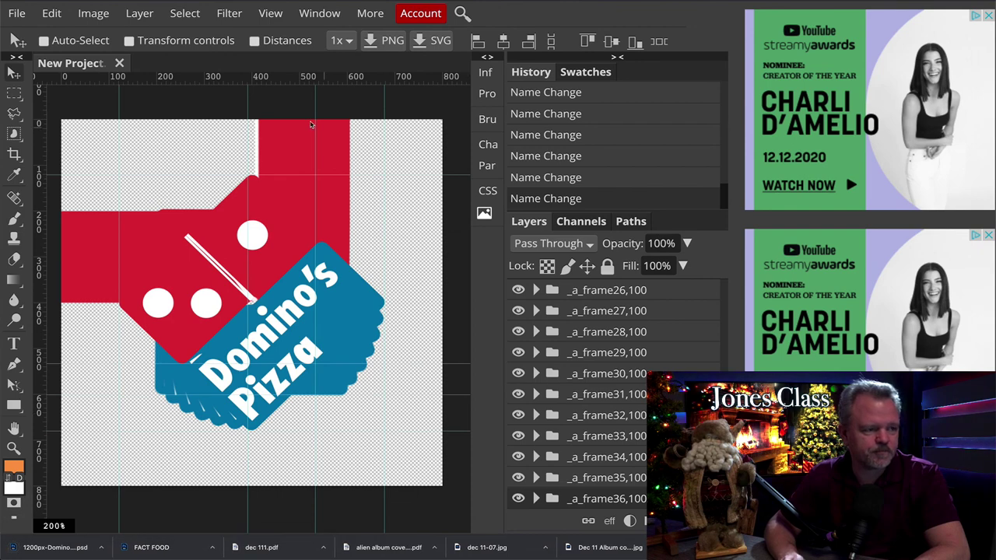
Export the animation to the Desktop as an 800 × 800 px GIF named Dominoes Logo.gif, previewing boomerang but leaving it off.
{"action": "left_click", "coordinate": [25, 14]}
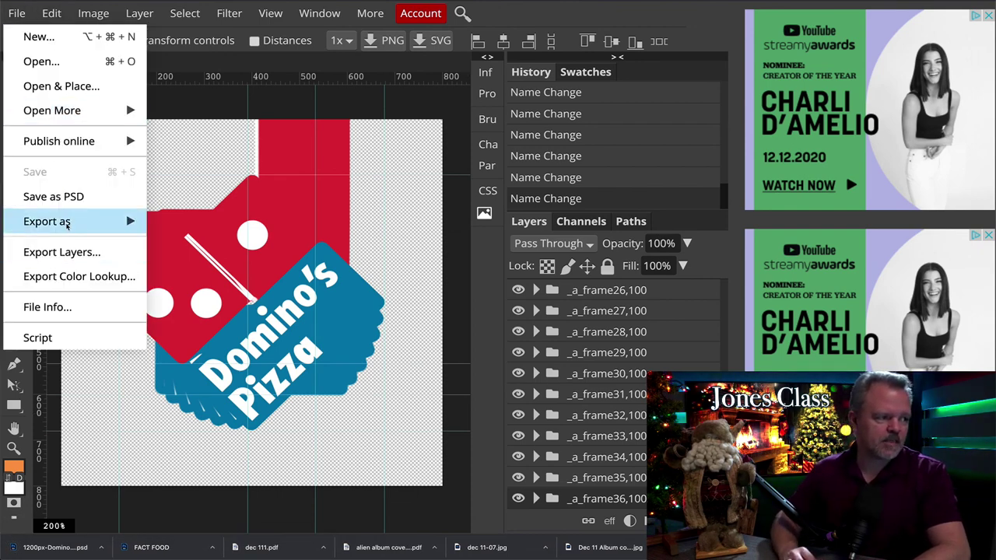
{"action": "mouse_move", "coordinate": [73, 224]}
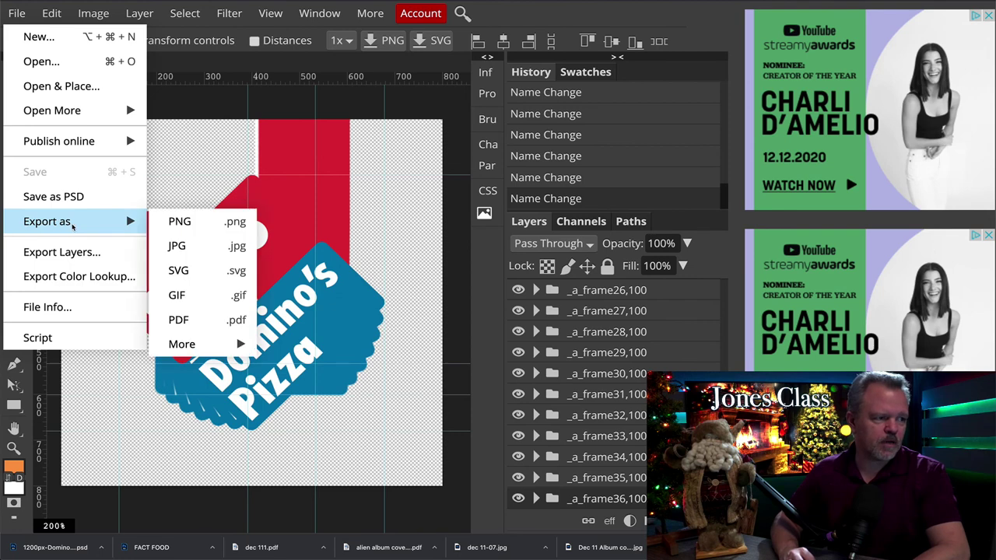
{"action": "left_click", "coordinate": [212, 292]}
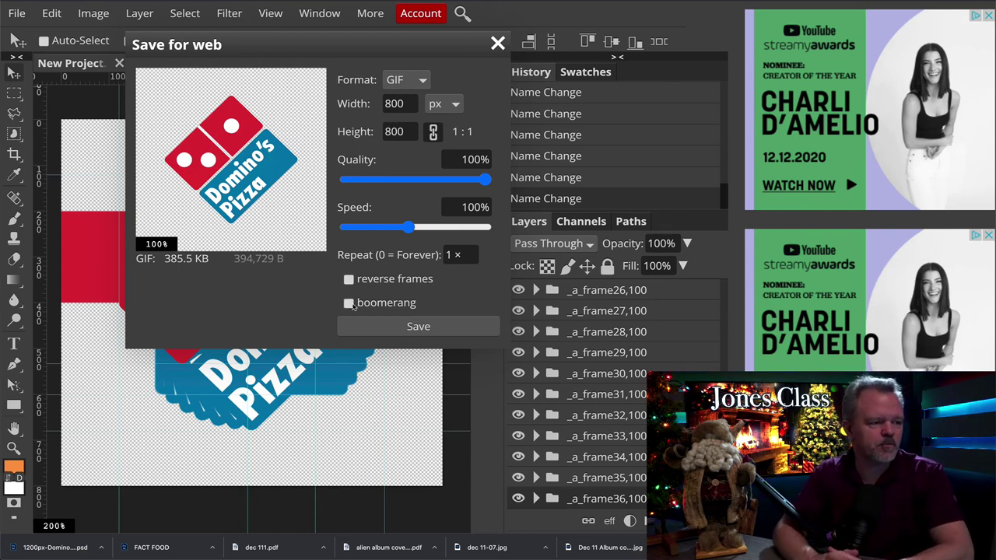
{"action": "left_click", "coordinate": [349, 303]}
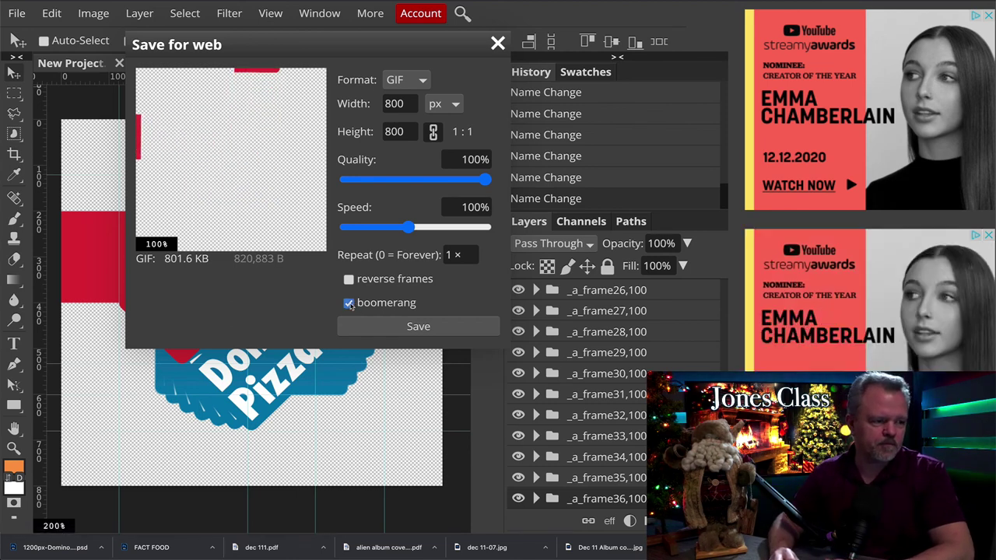
{"action": "left_click", "coordinate": [350, 304]}
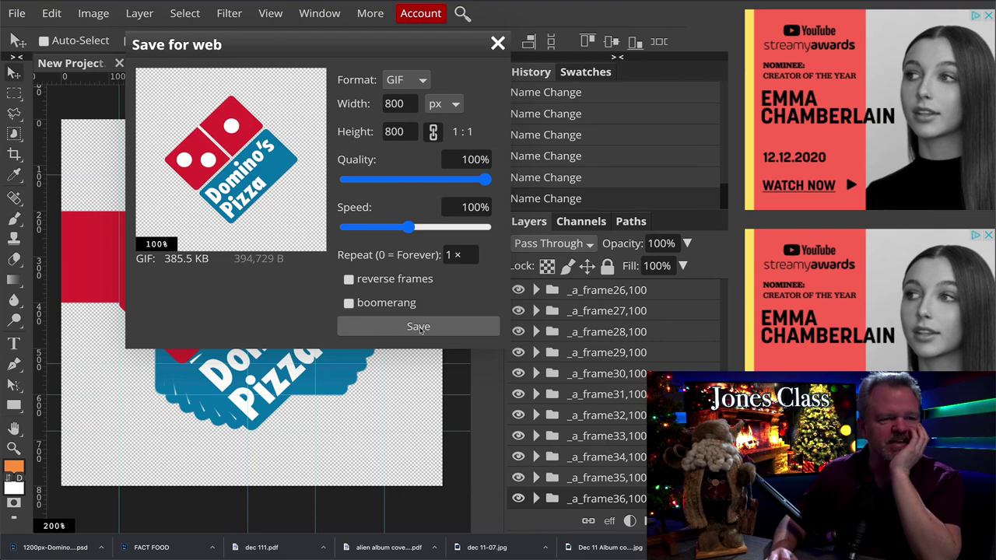
{"action": "left_click", "coordinate": [418, 327]}
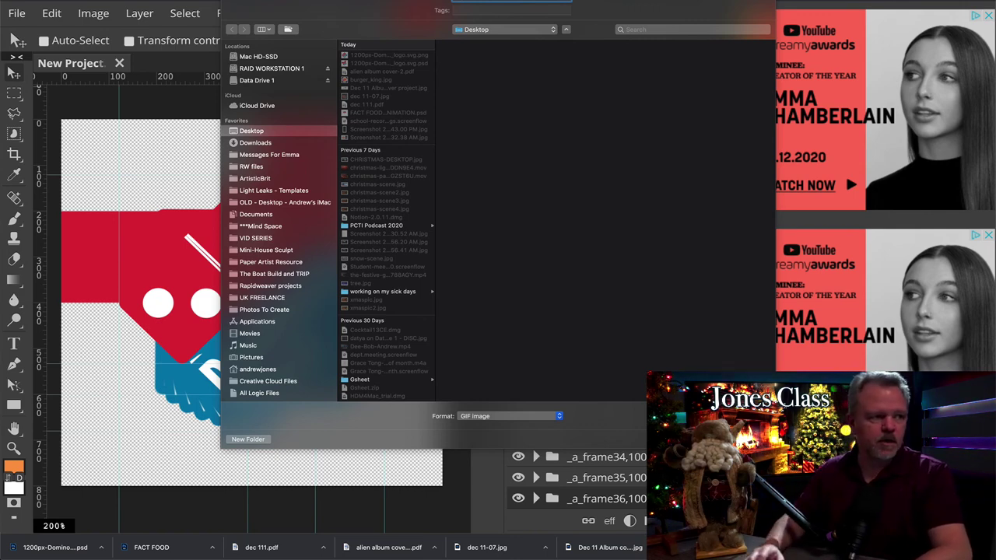
{"action": "key", "text": "Return"}
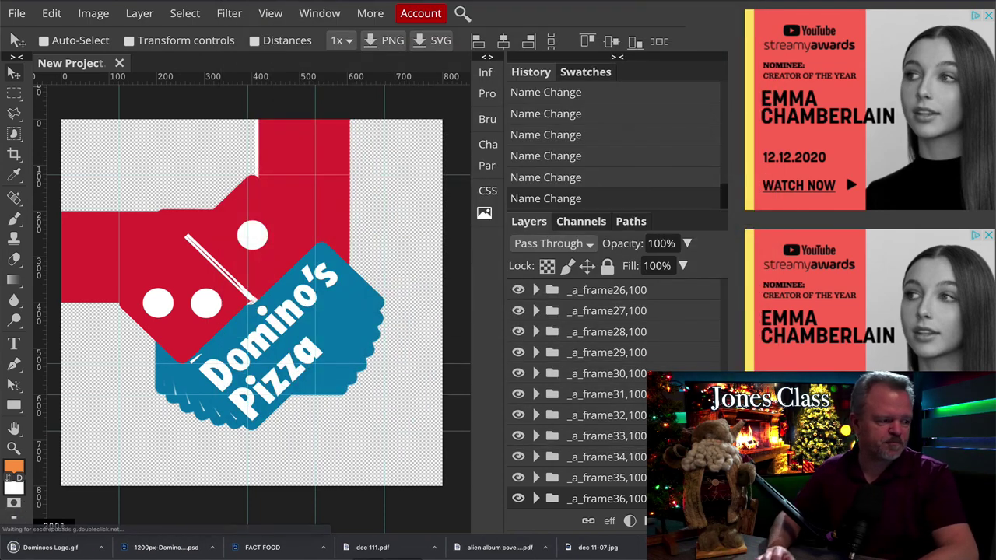
Show the exported Dominoes Logo.gif in Finder and enlarge the window to examine the animation preview.
{"action": "left_click", "coordinate": [62, 549]}
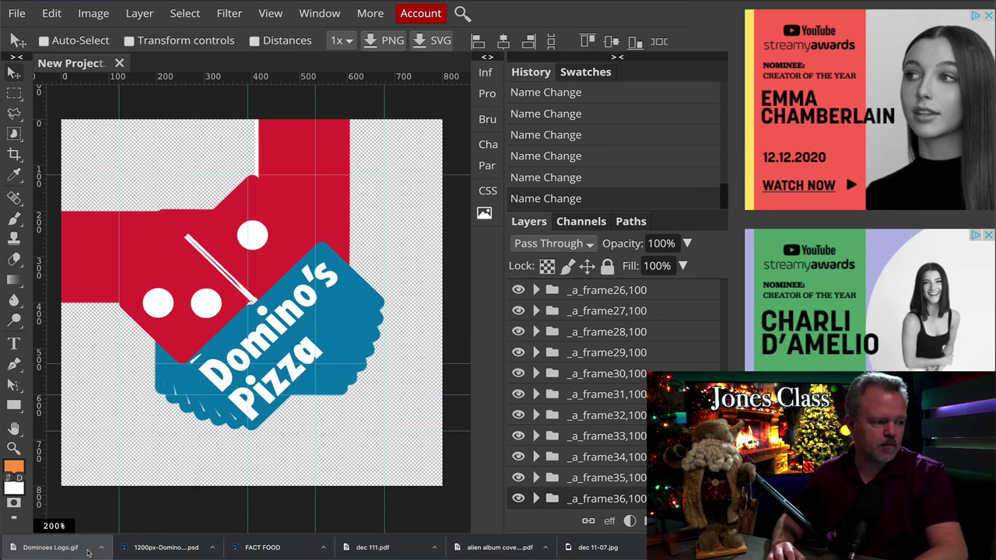
{"action": "left_click", "coordinate": [101, 550]}
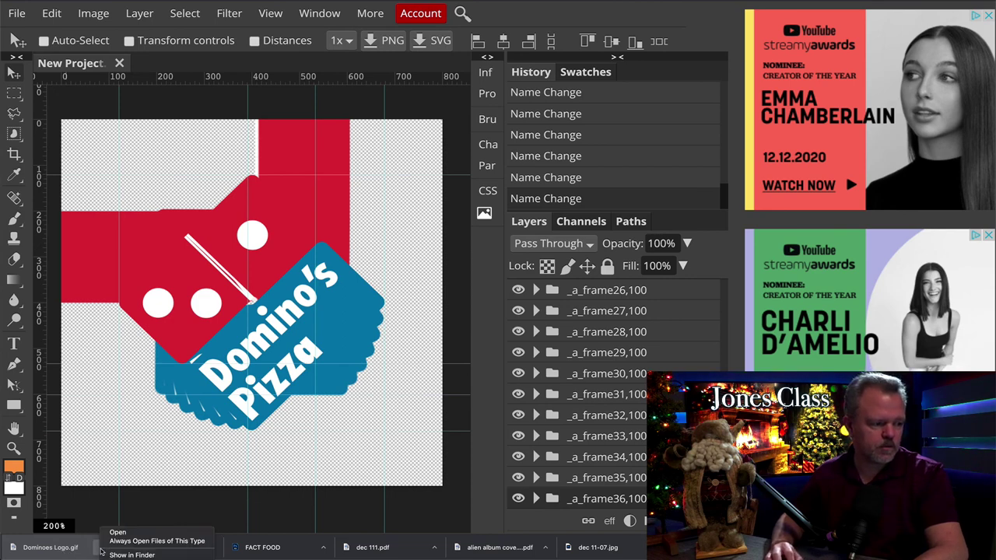
{"action": "left_click", "coordinate": [116, 554]}
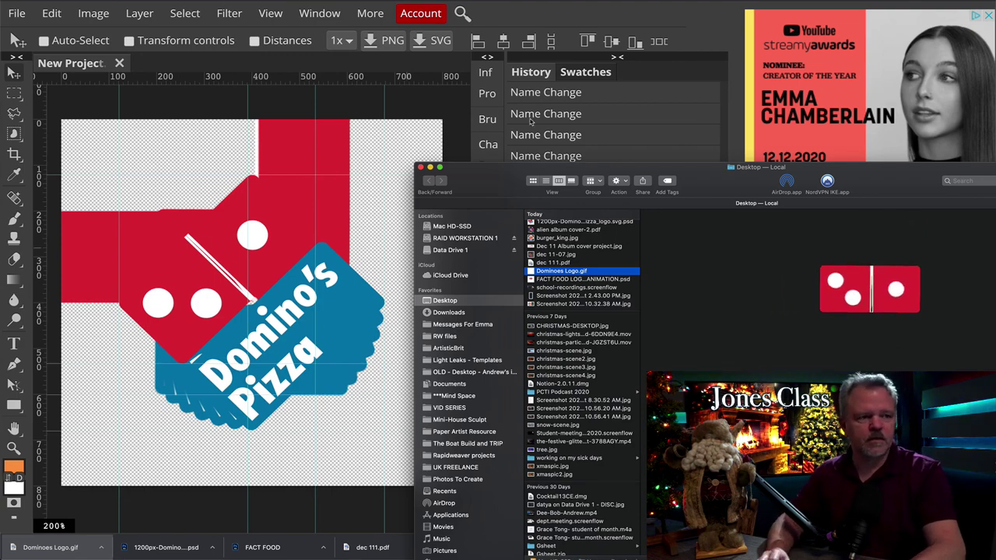
{"action": "left_click_drag", "start_coordinate": [532, 212], "coordinate": [179, 38]}
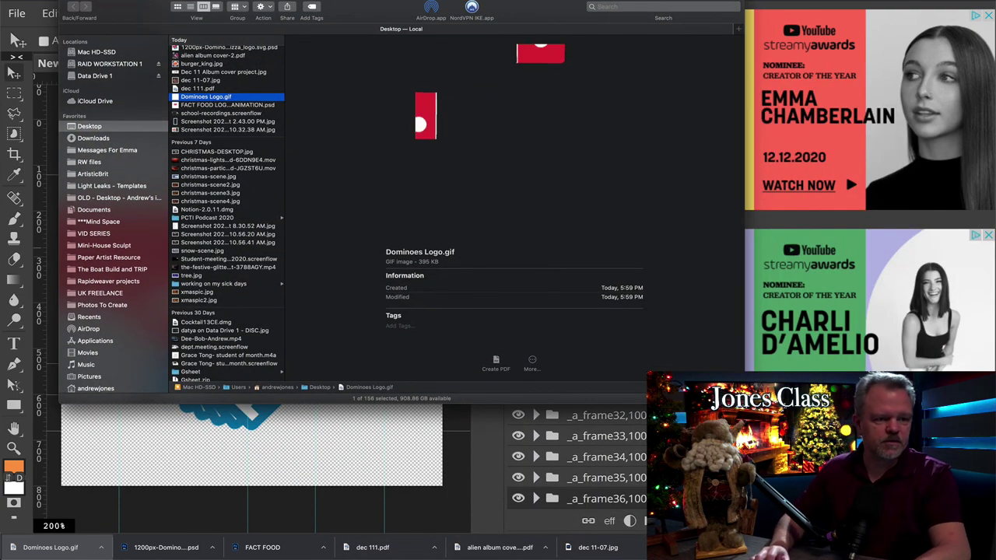
{"action": "left_click_drag", "start_coordinate": [743, 402], "coordinate": [995, 549]}
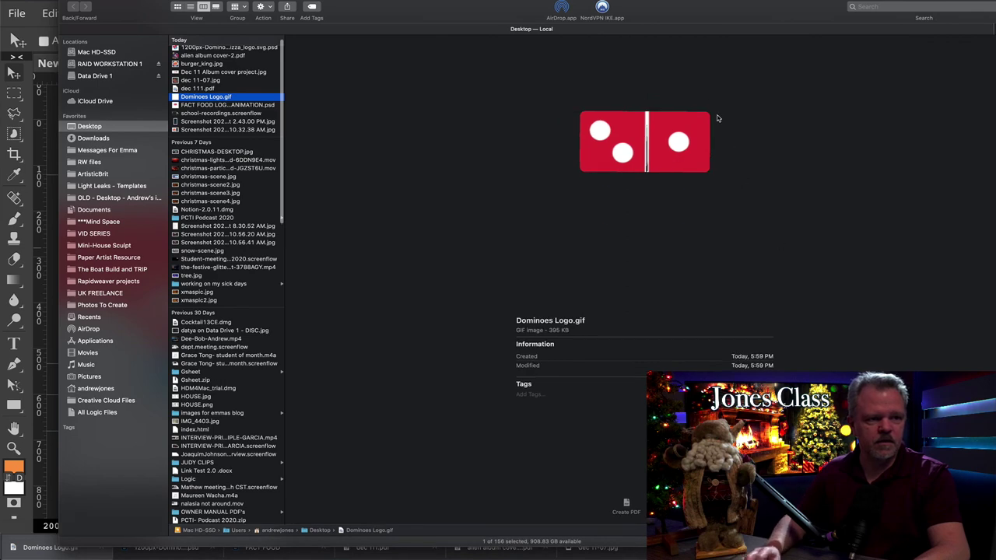
{"action": "left_click_drag", "start_coordinate": [629, 10], "coordinate": [562, 7]}
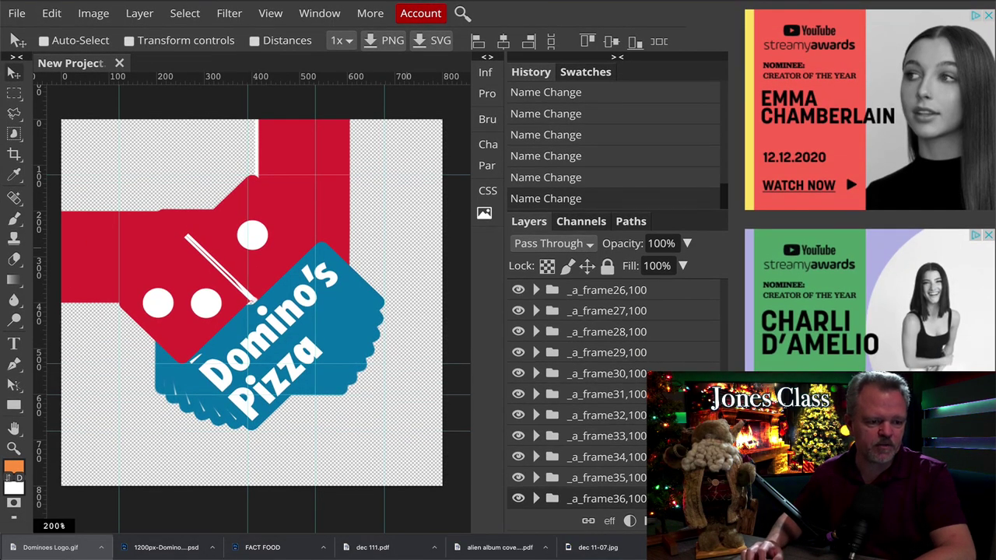
Add a new layer beneath the _a_frame36,100 folder and fill it with white at 100% opacity.
{"action": "key", "text": "ctrl+shift+n"}
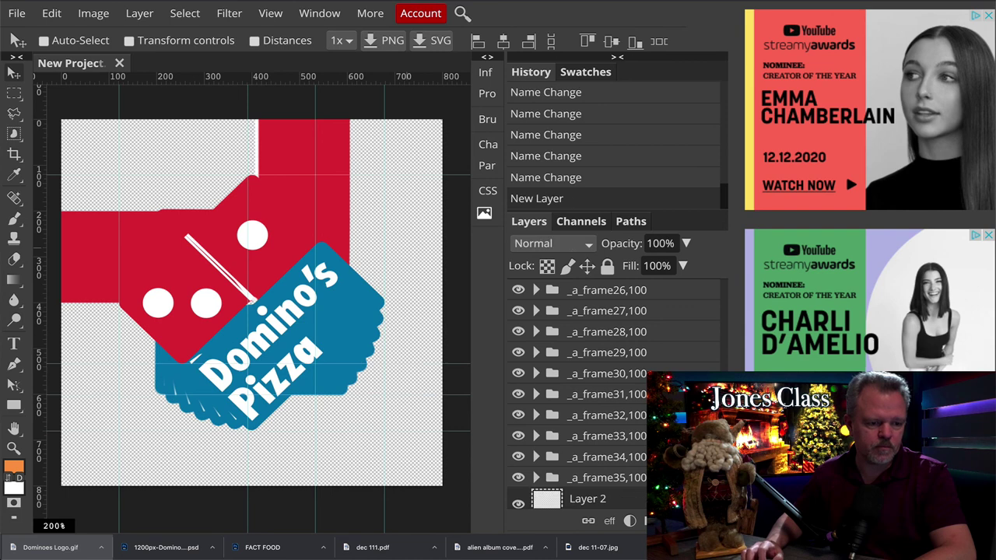
{"action": "left_click_drag", "start_coordinate": [583, 475], "coordinate": [554, 498]}
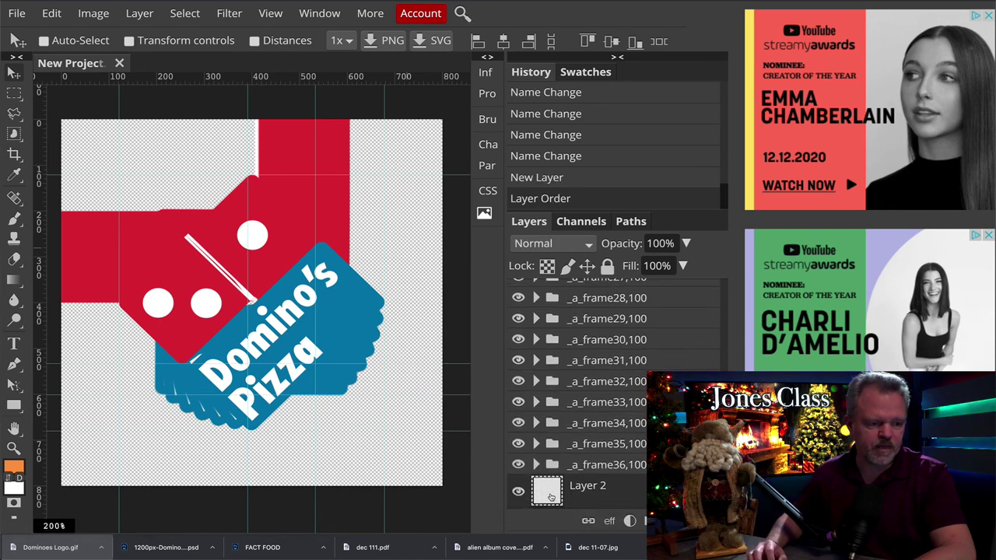
{"action": "left_click", "coordinate": [51, 13]}
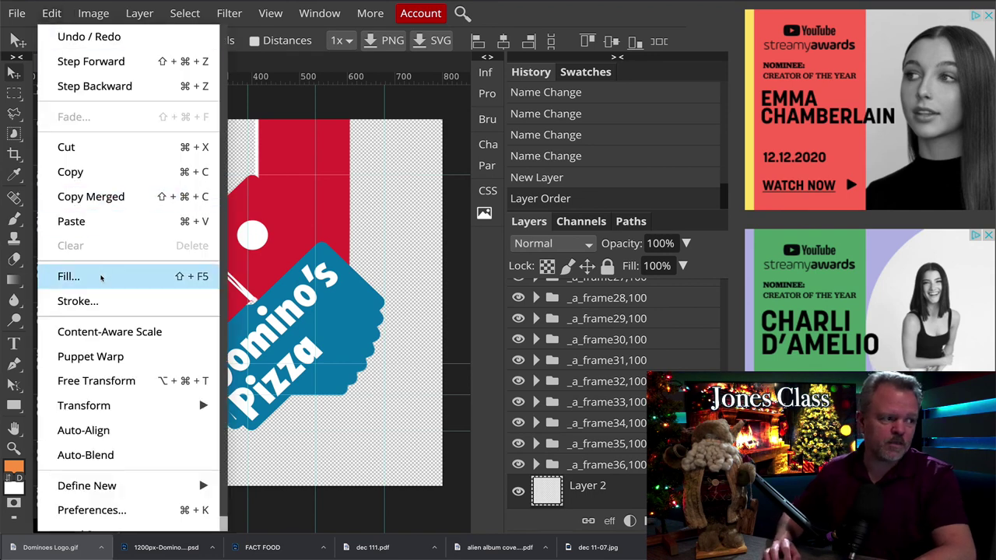
{"action": "left_click", "coordinate": [100, 278]}
{"action": "left_click", "coordinate": [237, 176]}
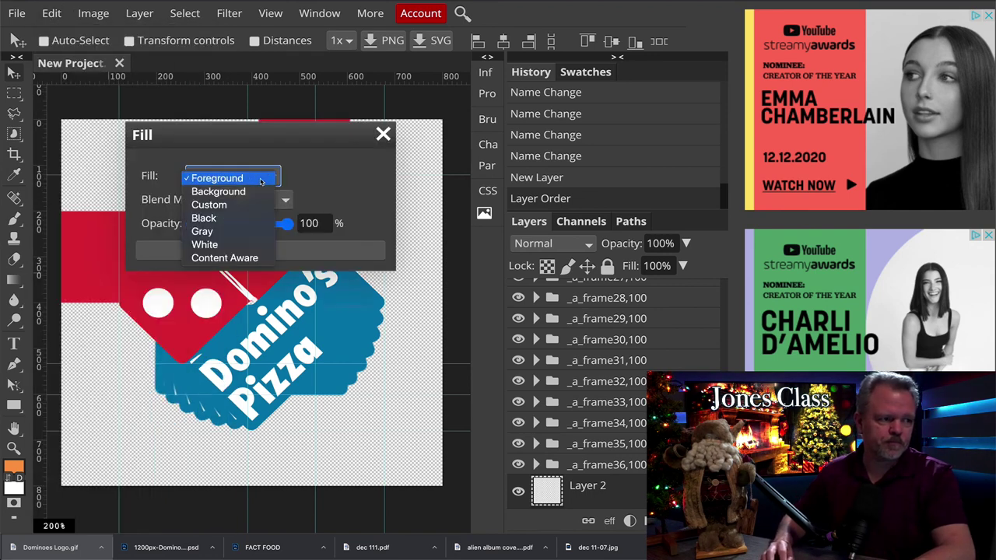
{"action": "left_click", "coordinate": [232, 245]}
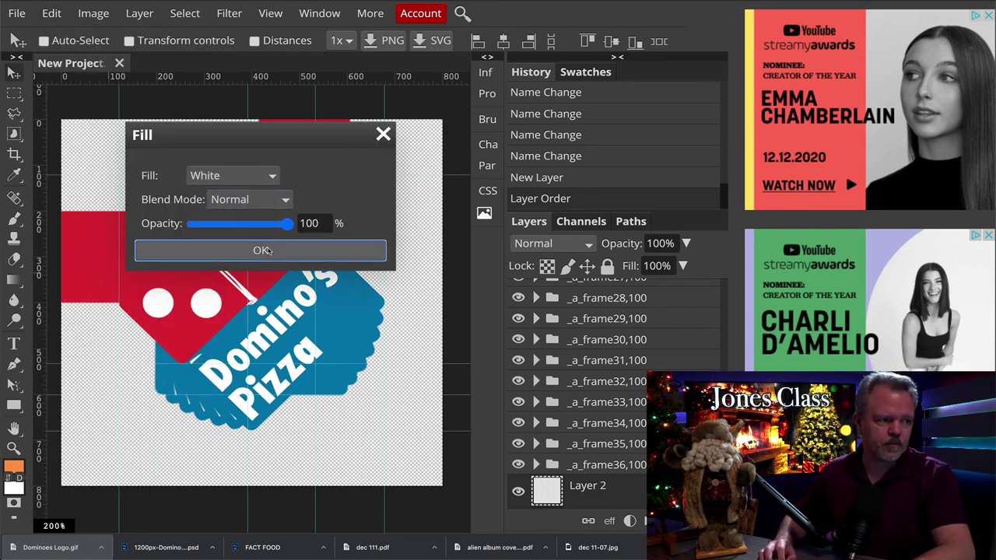
{"action": "left_click", "coordinate": [269, 250]}
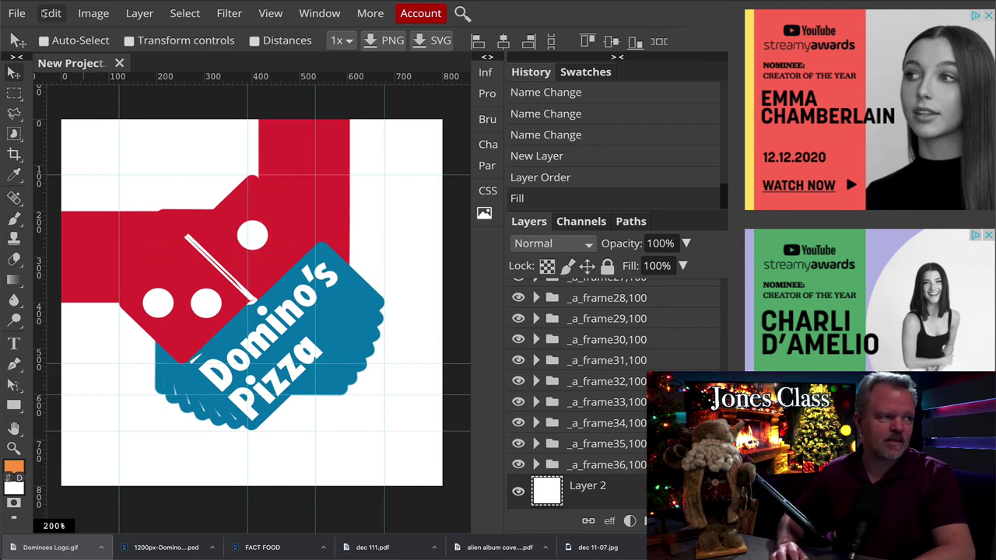
Export the white-background animation to the Desktop as an 800 × 800 px GIF named 1200px-Dominos_pizza_logo.svg.gif at 100% quality and speed.
{"action": "left_click", "coordinate": [52, 14]}
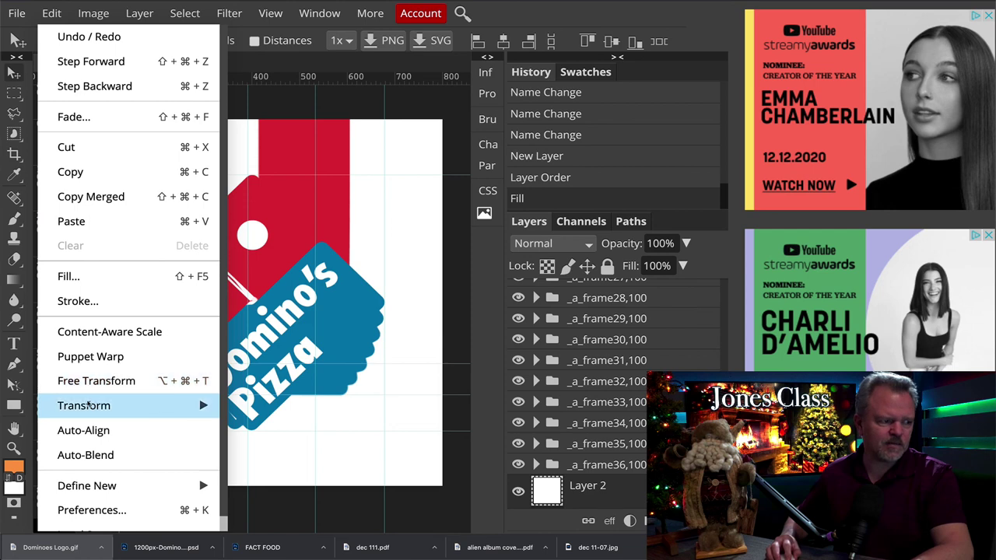
{"action": "mouse_move", "coordinate": [87, 406]}
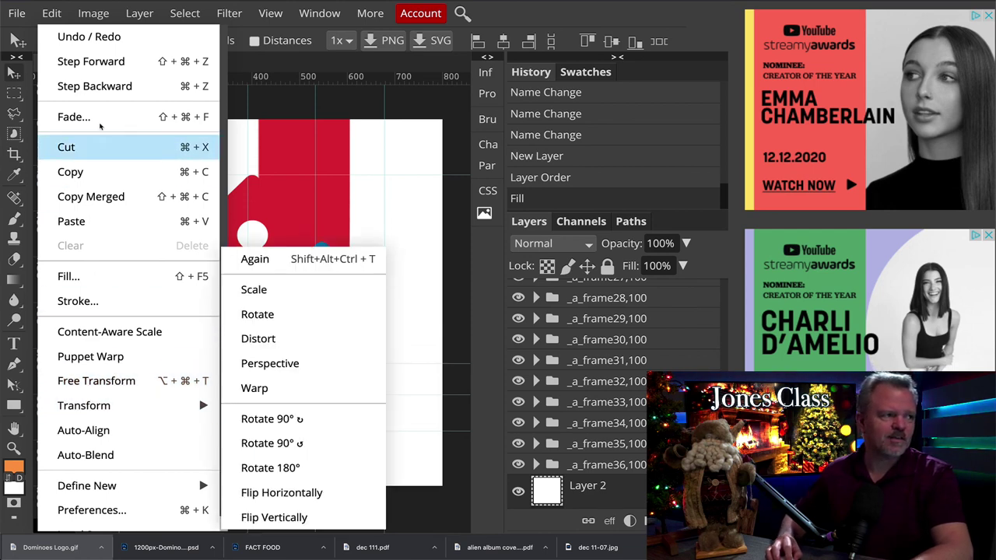
{"action": "mouse_move", "coordinate": [16, 13]}
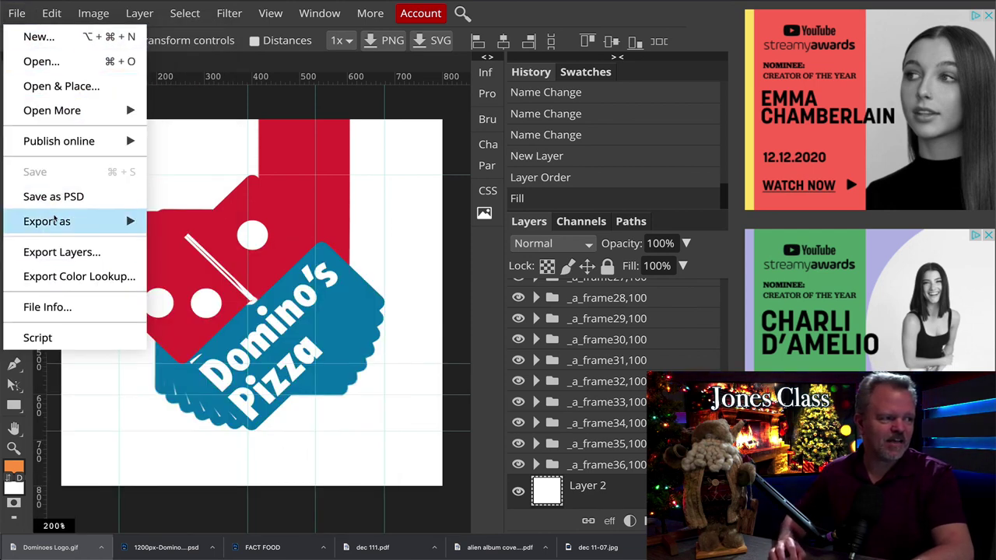
{"action": "mouse_move", "coordinate": [55, 220]}
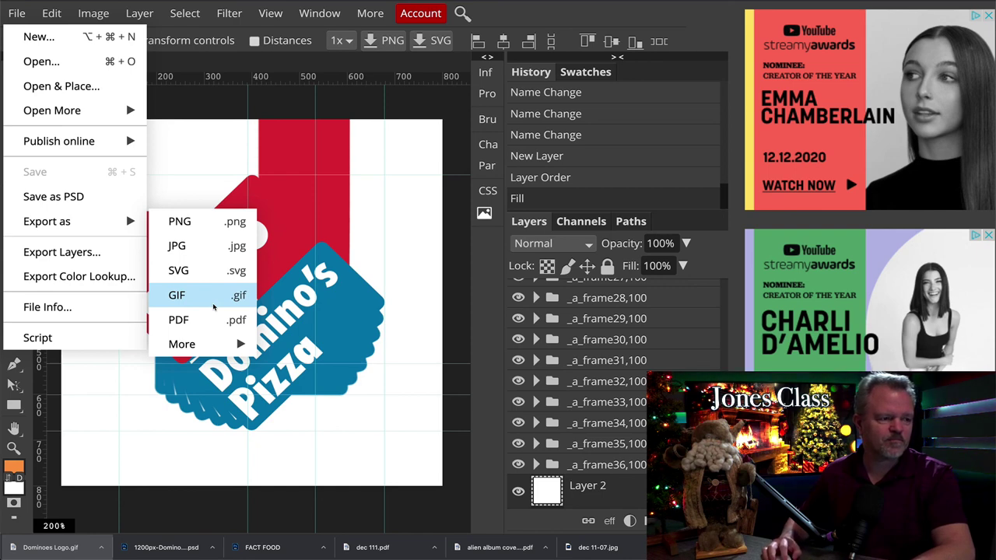
{"action": "left_click", "coordinate": [213, 307]}
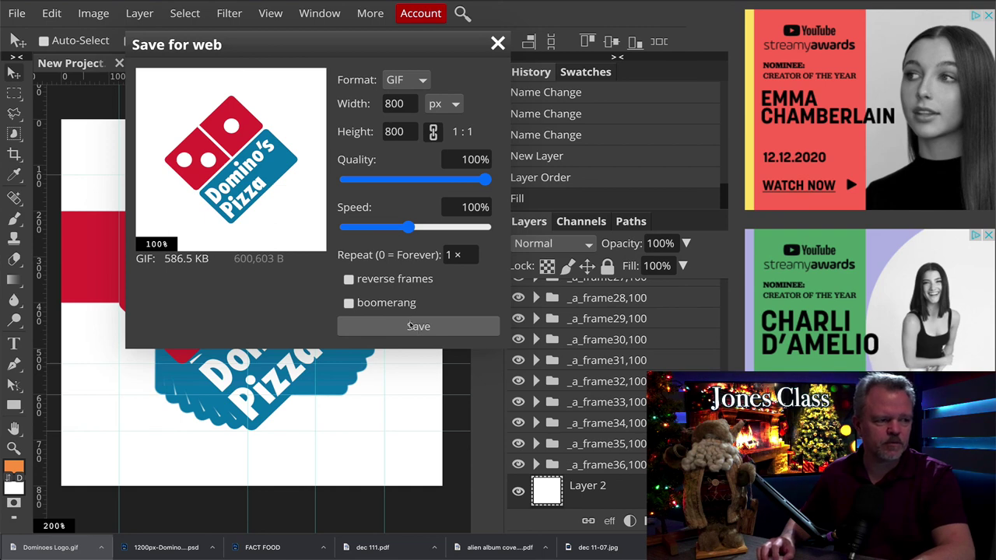
{"action": "left_click", "coordinate": [418, 328]}
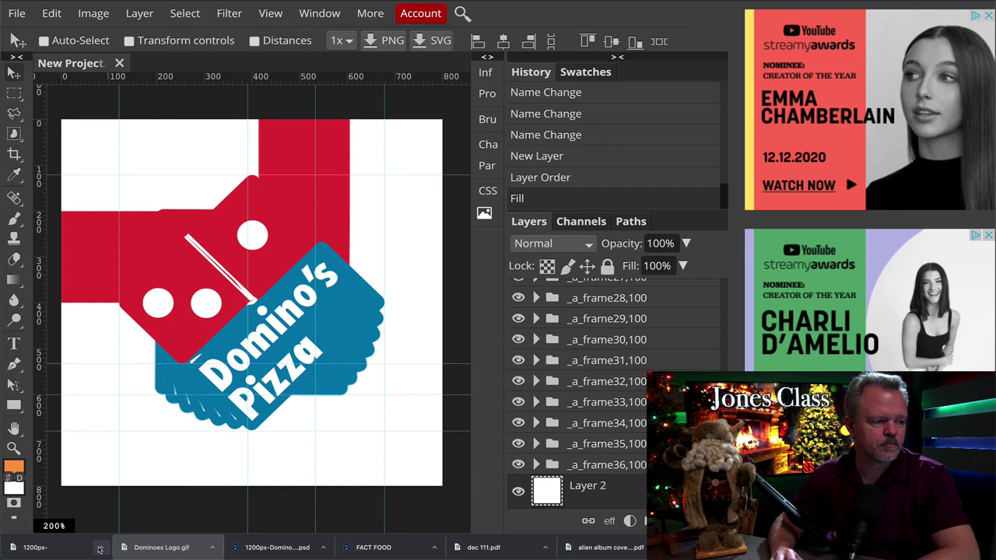
Show the exported 1200px-Dominos_pizza_logo.svg.gif in Finder to check its animation preview, and return to Photopea.
{"action": "left_click", "coordinate": [99, 549]}
{"action": "left_click", "coordinate": [109, 553]}
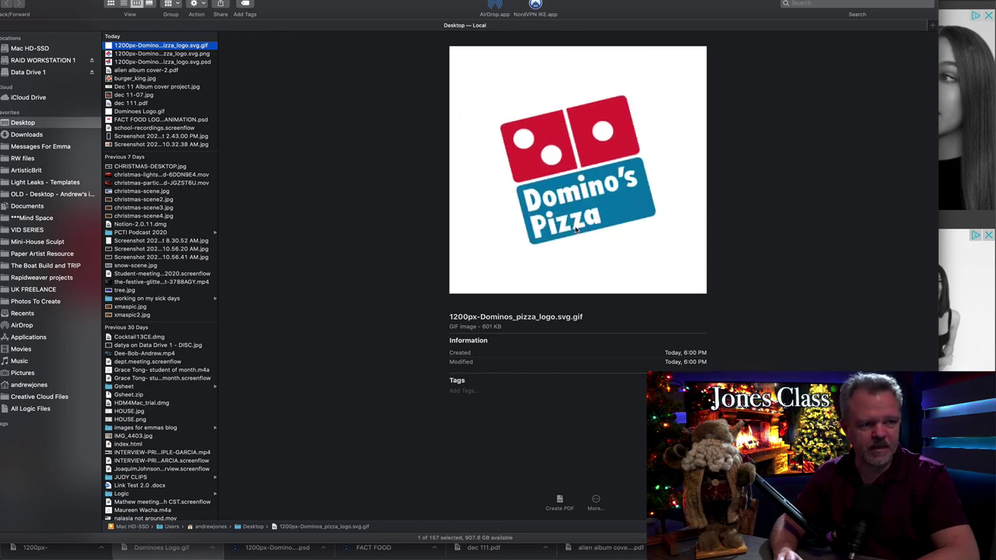
{"action": "key", "text": "super+Tab"}
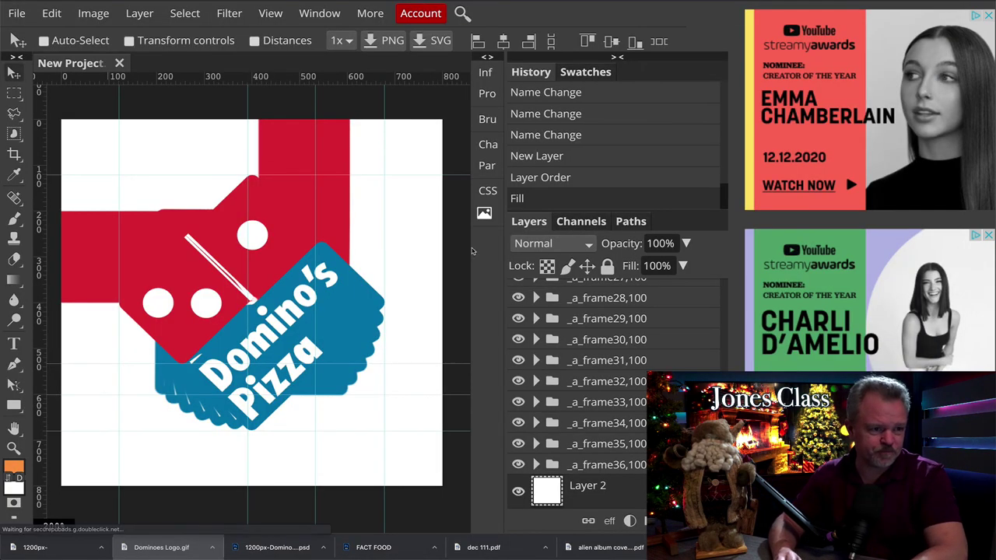
Export the animation again as an 800 × 800 px GIF named Dominoes Ani.gif on the Desktop, without reversed frames or boomerang.
{"action": "left_click", "coordinate": [17, 13]}
{"action": "mouse_move", "coordinate": [117, 222]}
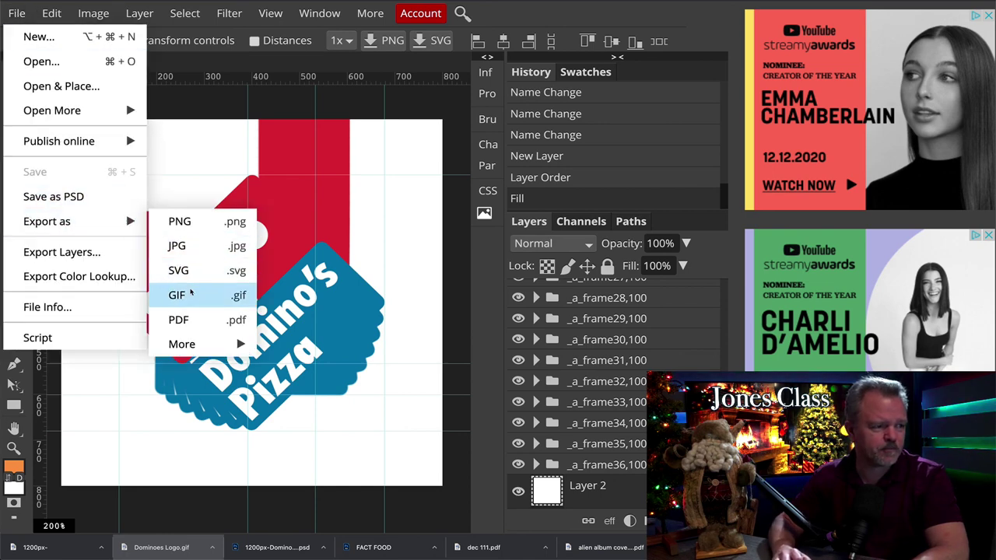
{"action": "left_click", "coordinate": [190, 294]}
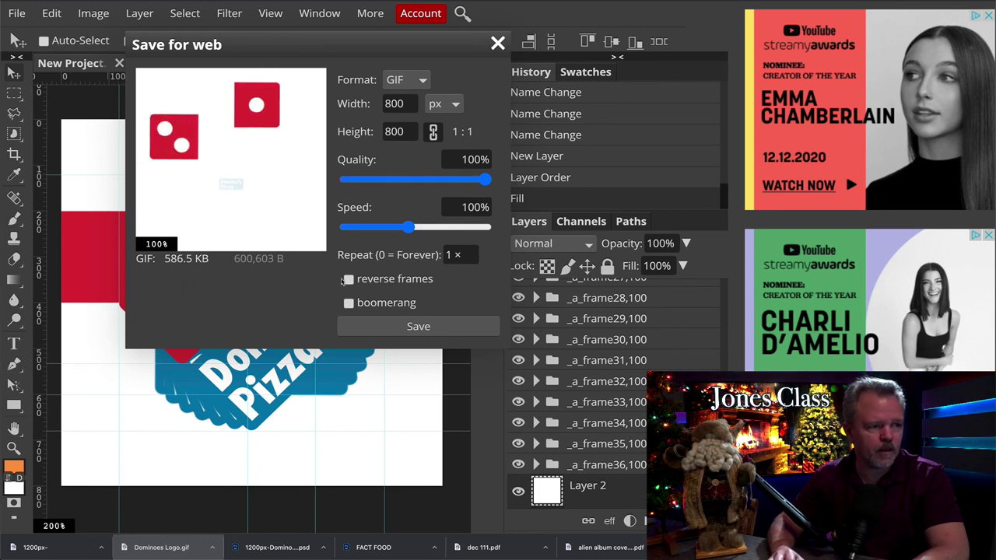
{"action": "left_click", "coordinate": [456, 255]}
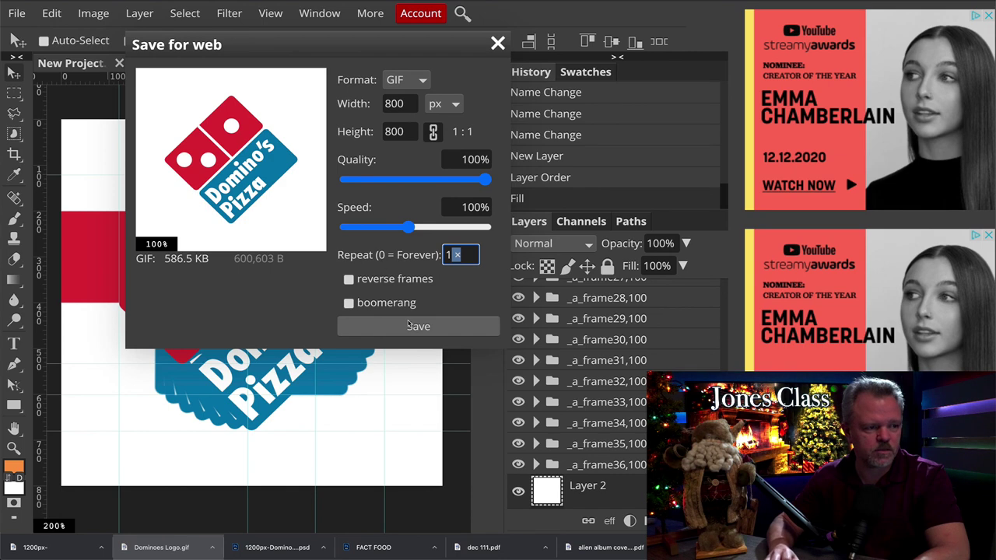
{"action": "left_click", "coordinate": [416, 325]}
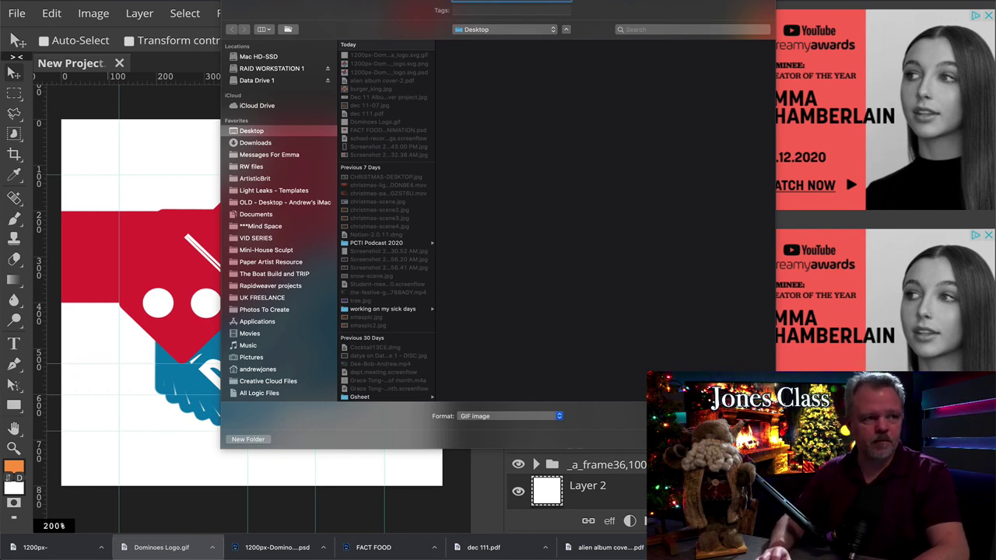
{"action": "key", "text": "Return"}
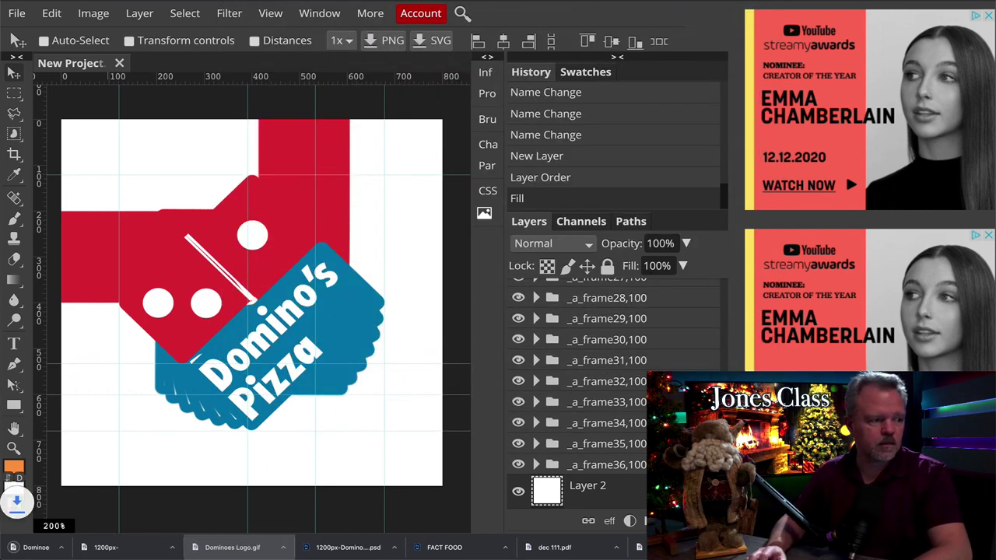
Show Dominoes Ani.gif in Finder and open it at a larger size to watch the animation.
{"action": "left_click", "coordinate": [100, 548]}
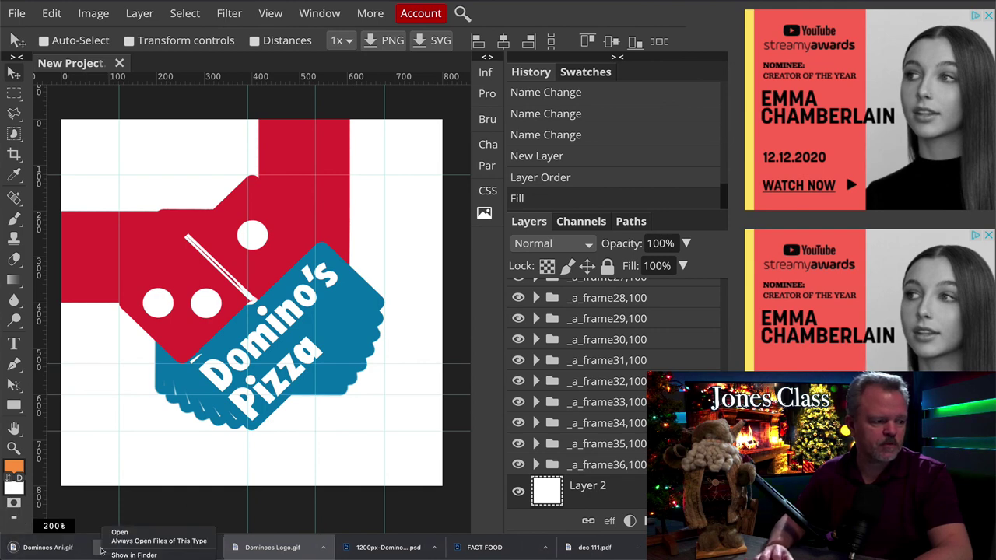
{"action": "left_click", "coordinate": [134, 555]}
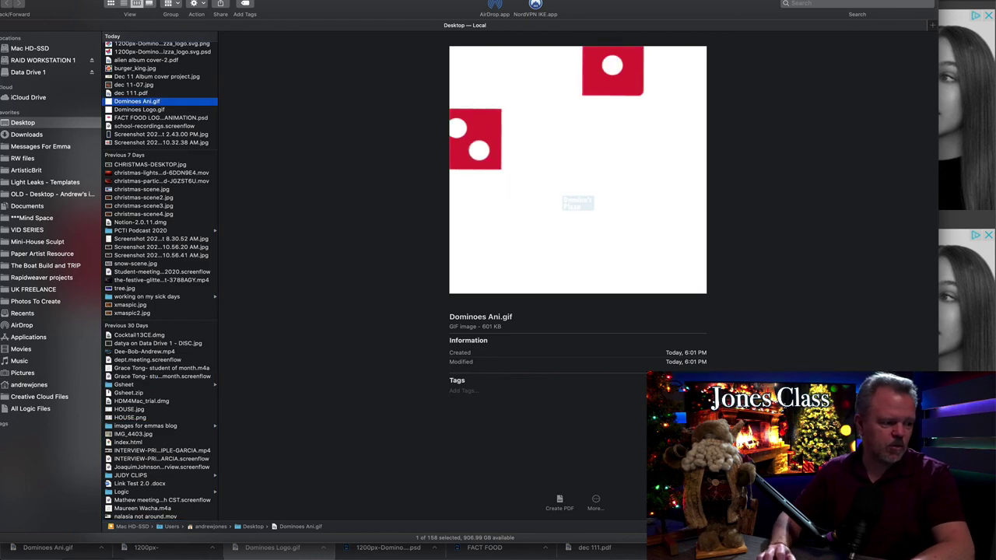
{"action": "key", "text": "super+o"}
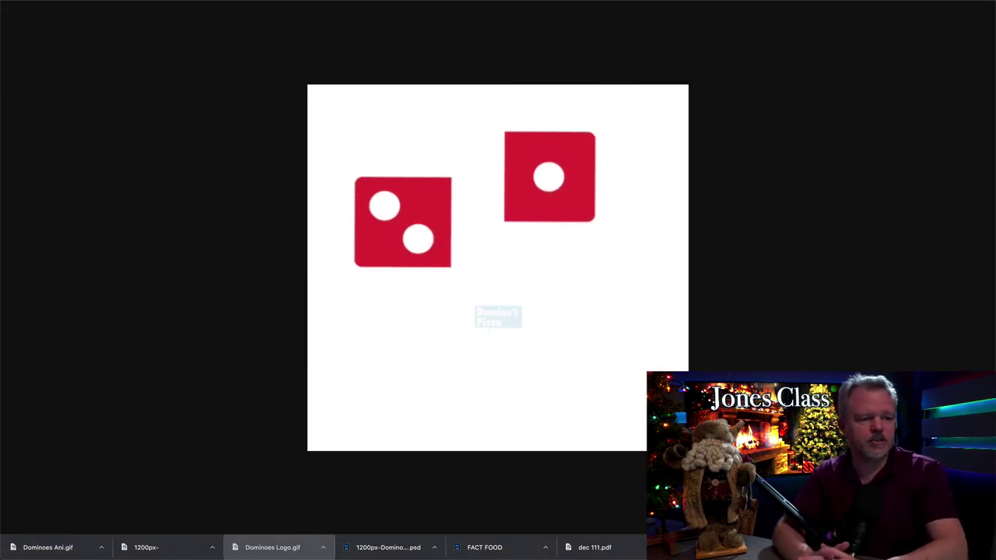